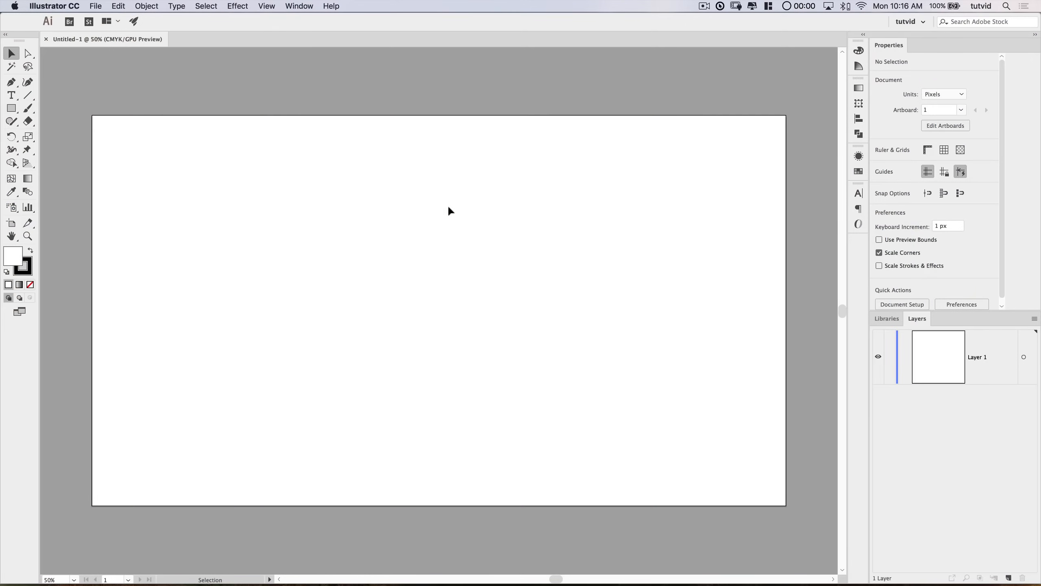
# Step: Switch to Finder, place the scanned tree sketch into the Illustrator document as a linked image, and move it near the artboard's centre
pyautogui.press('super+Tab')
pyautogui.press('super+Tab')
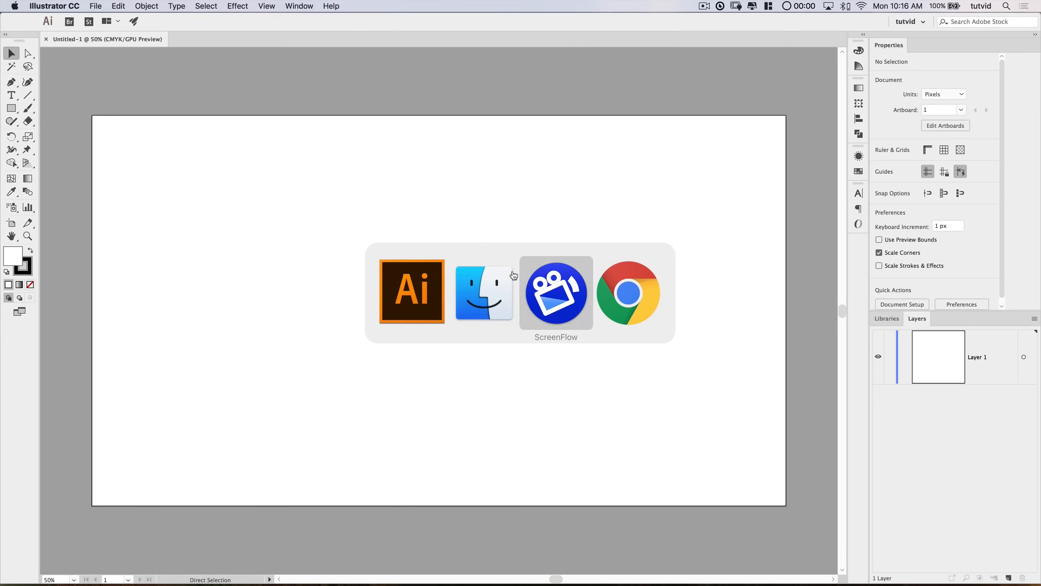
pyautogui.click(487, 293)
pyautogui.click(268, 151)
pyautogui.moveTo(338, 123)
pyautogui.mouseDown()
pyautogui.moveTo(716, 138)
pyautogui.moveTo(713, 157)
pyautogui.mouseUp()
pyautogui.moveTo(646, 178)
pyautogui.mouseDown()
pyautogui.moveTo(285, 248)
pyautogui.moveTo(453, 276)
pyautogui.mouseUp()
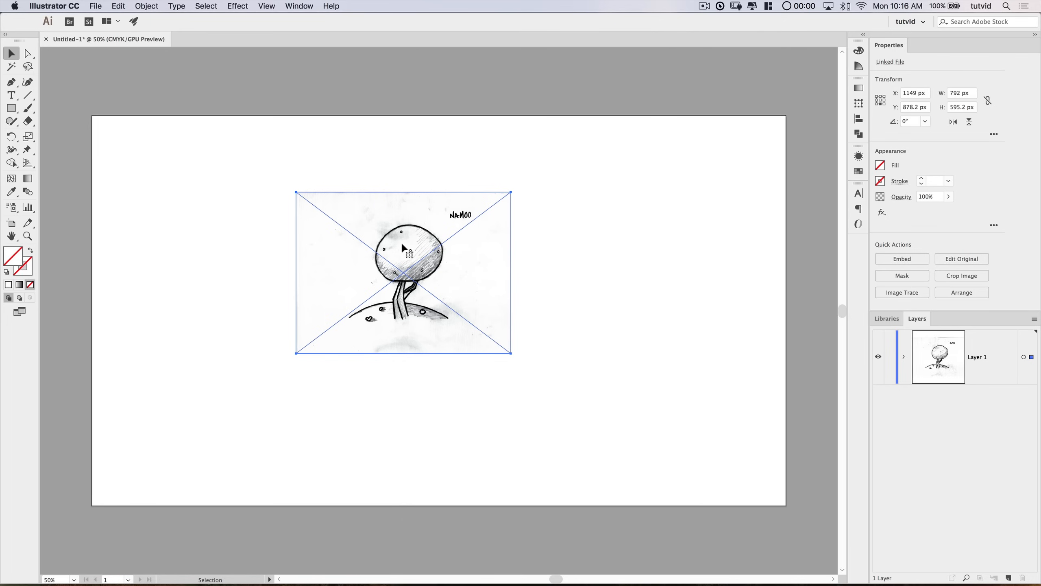
pyautogui.moveTo(429, 260); pyautogui.dragTo(492, 256)
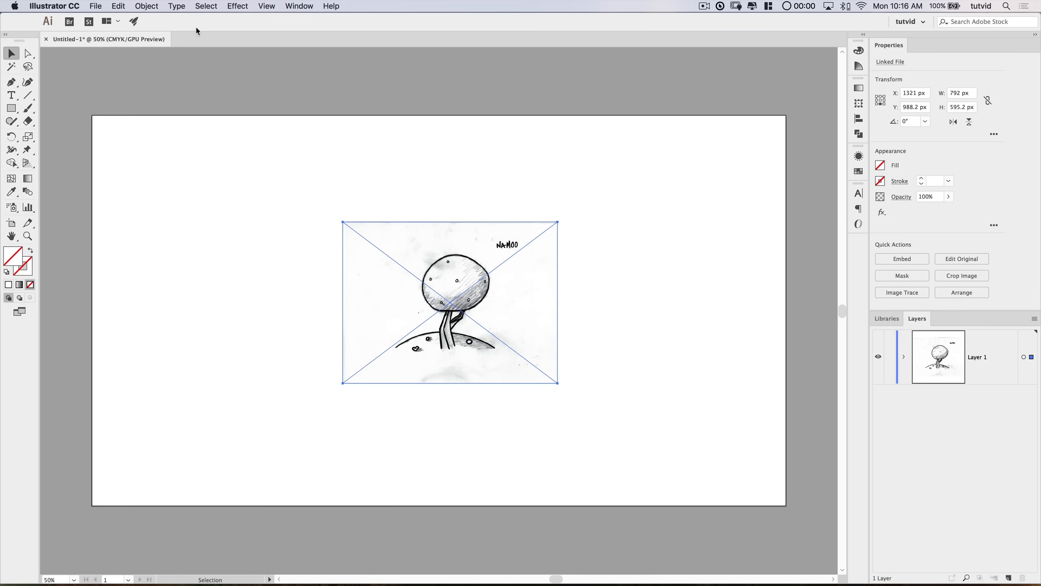
# Step: Show the bounding box, scale the sketch up to about 2544 × 1685 px, and position it so the tree and hill fill the artboard
pyautogui.click(270, 7)
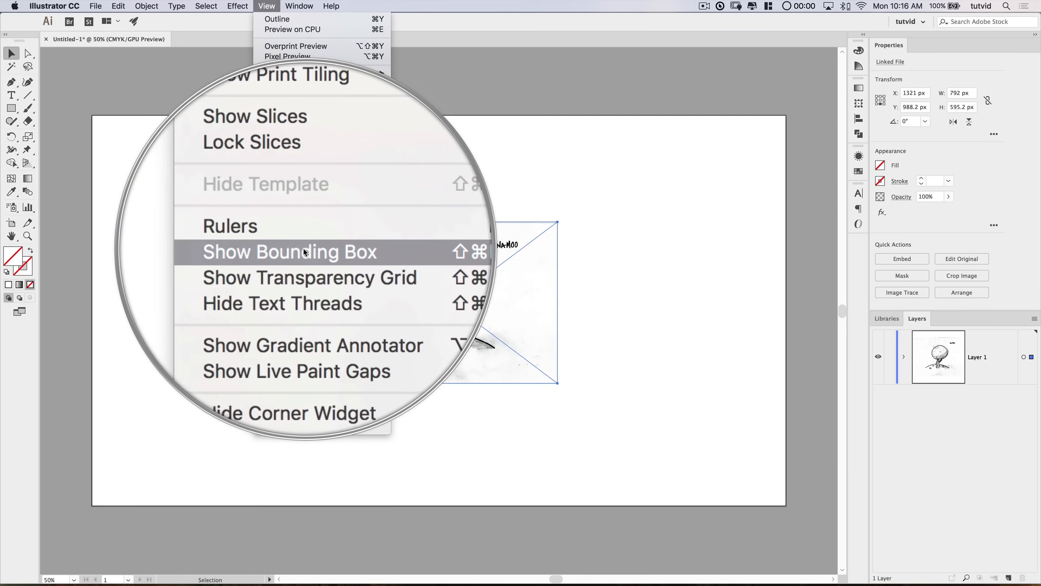
pyautogui.click(324, 254)
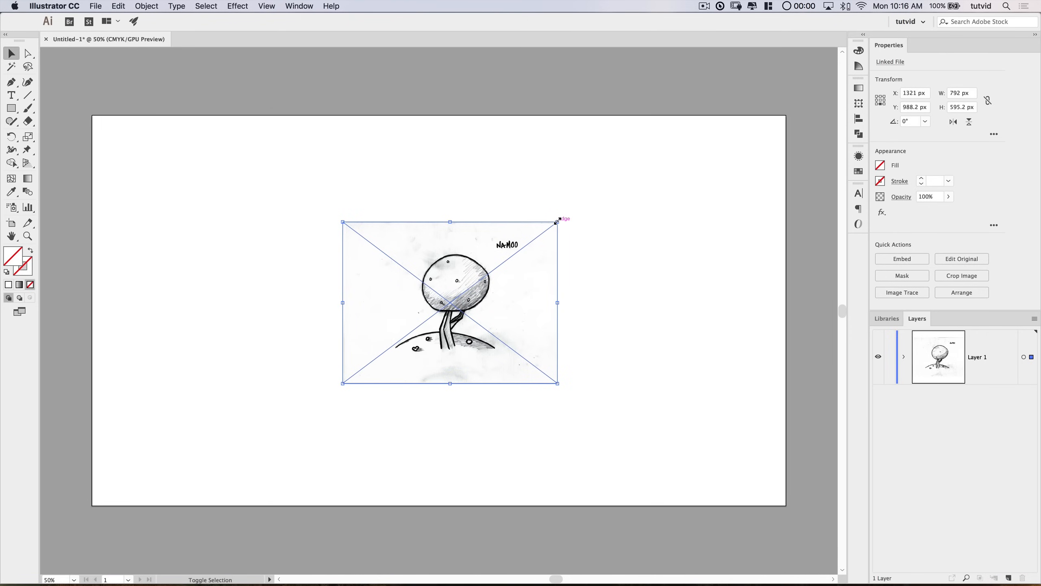
pyautogui.moveTo(557, 221); pyautogui.dragTo(783, 91)
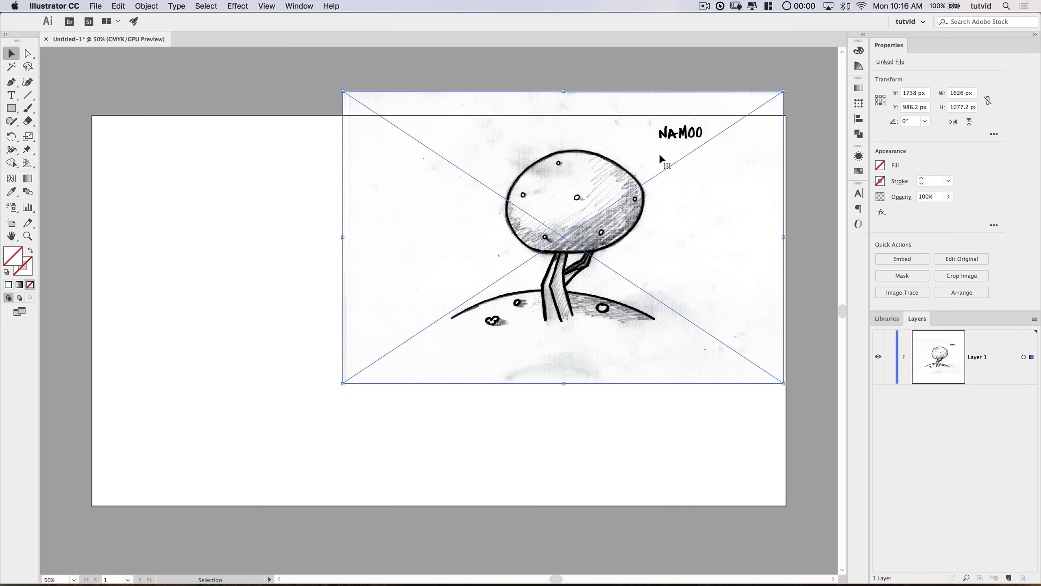
pyautogui.moveTo(659, 152); pyautogui.dragTo(551, 248)
pyautogui.moveTo(676, 195); pyautogui.dragTo(811, 106)
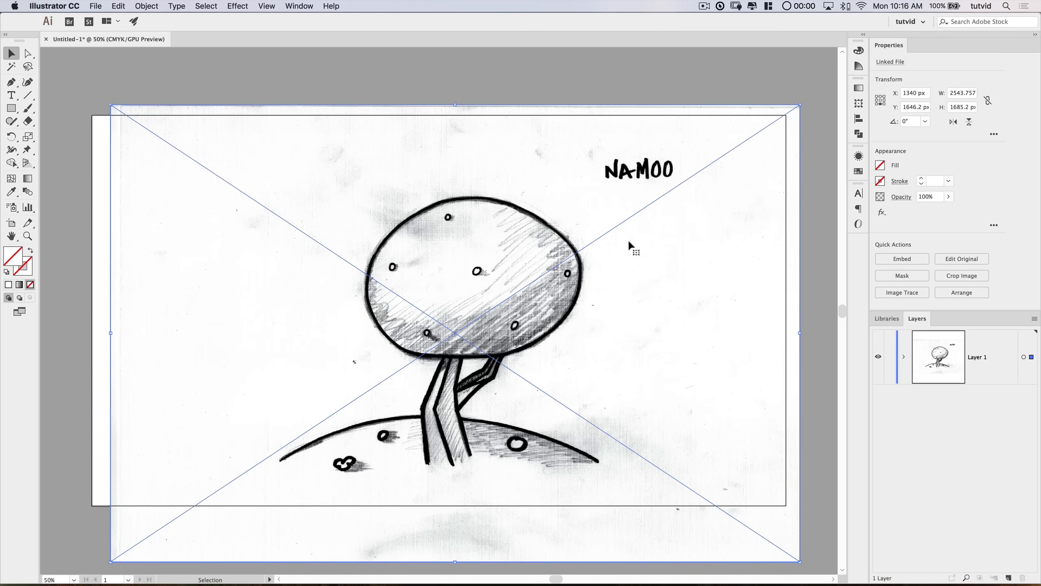
pyautogui.moveTo(621, 246); pyautogui.dragTo(582, 267)
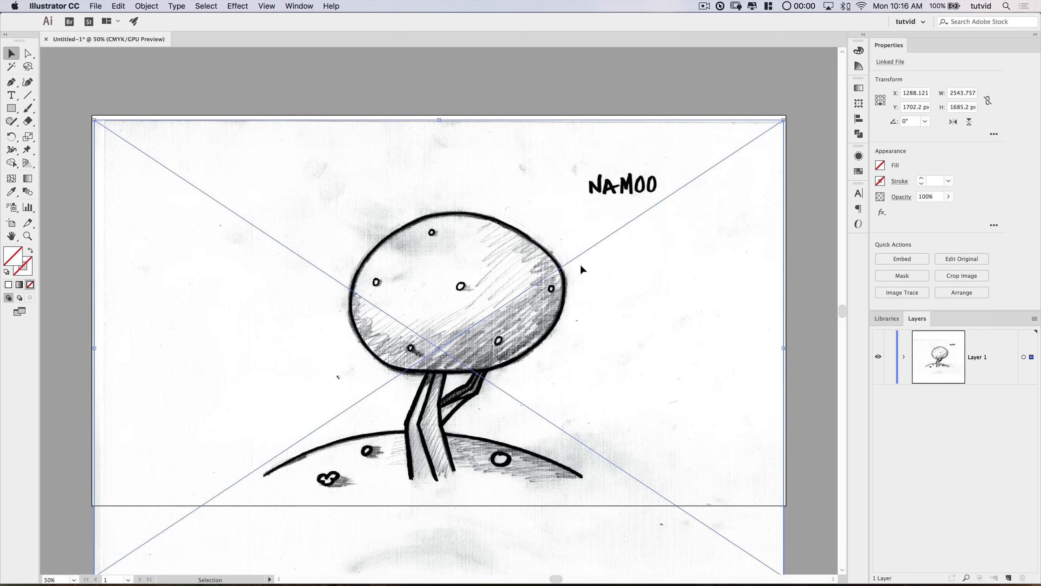
pyautogui.click(809, 117)
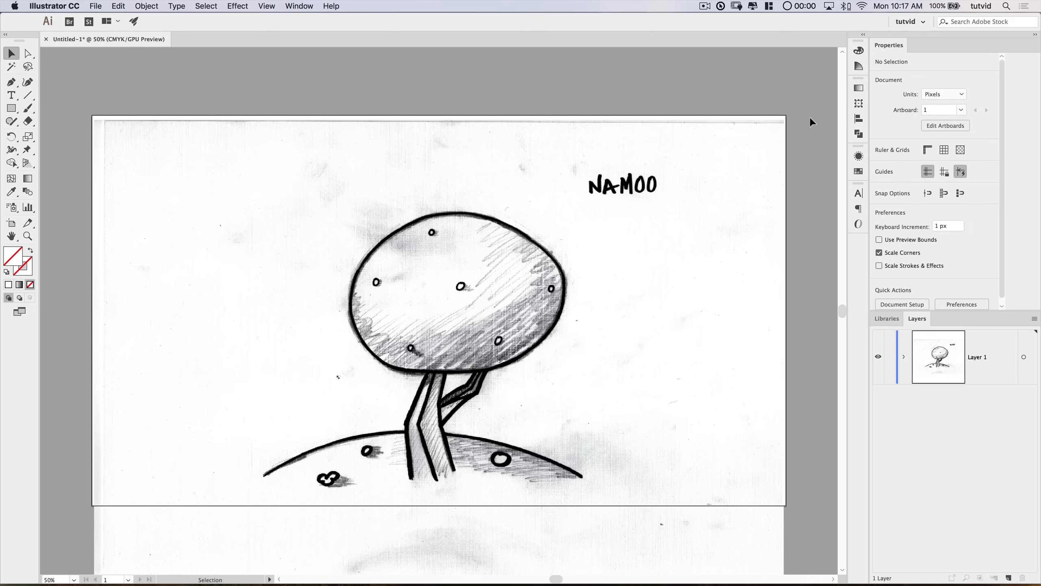
# Step: Lock the sketch layer and add a new layer above it named Ground
pyautogui.click(889, 356)
pyautogui.click(1009, 578)
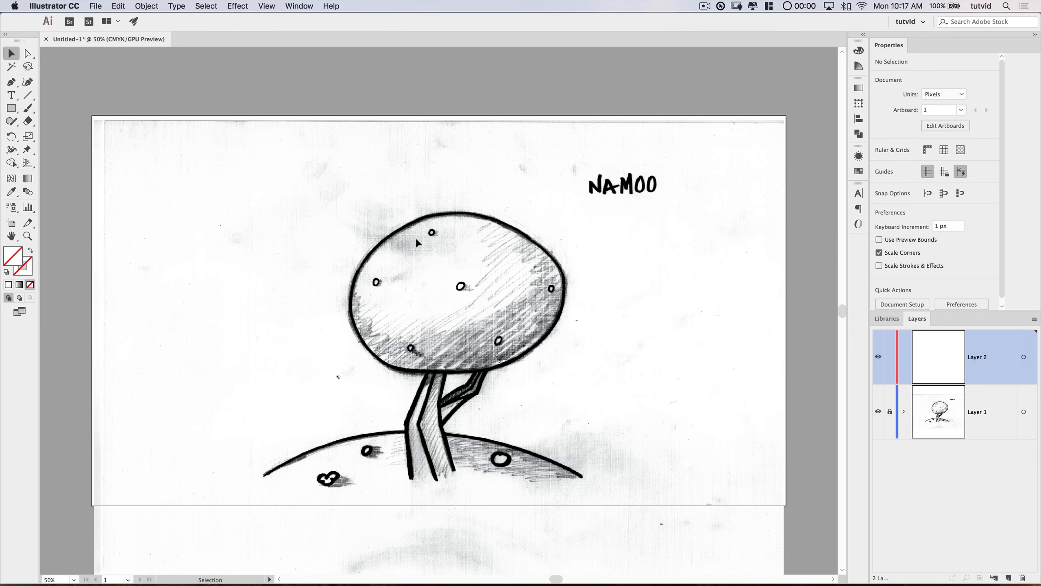
pyautogui.doubleClick(980, 359)
pyautogui.write('Ground')
pyautogui.press('Return')
# Step: Set the Pen tool to no fill and a bright blue stroke of about C 85, M 72, Y 0, K 0
pyautogui.click(11, 83)
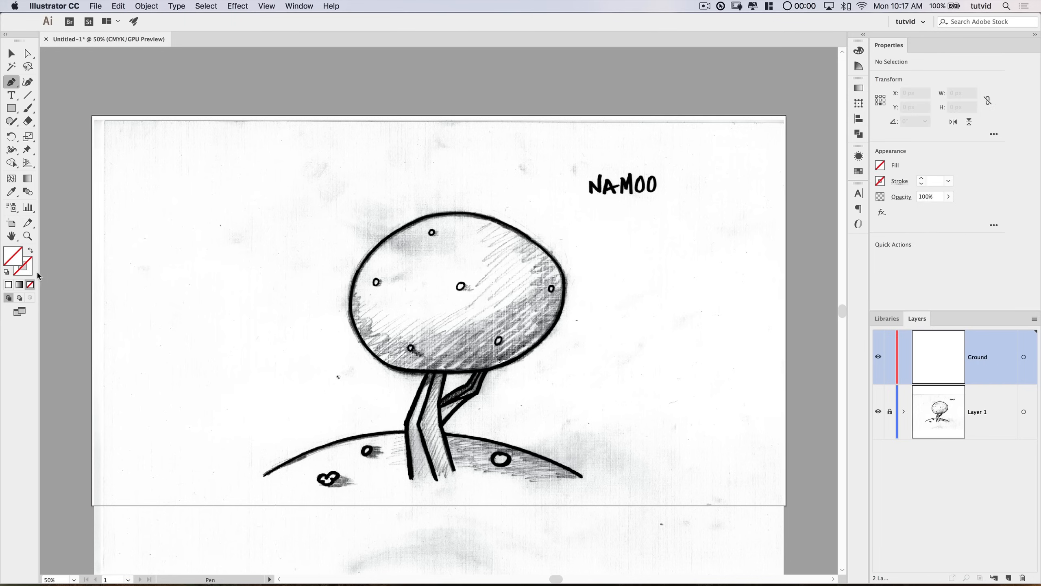
pyautogui.press('F6')
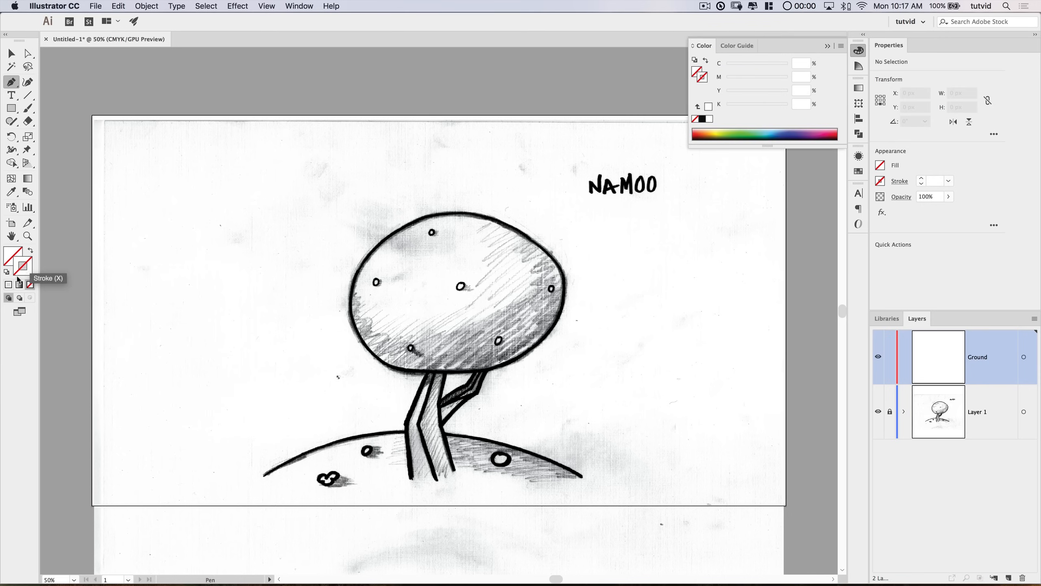
pyautogui.doubleClick(29, 262)
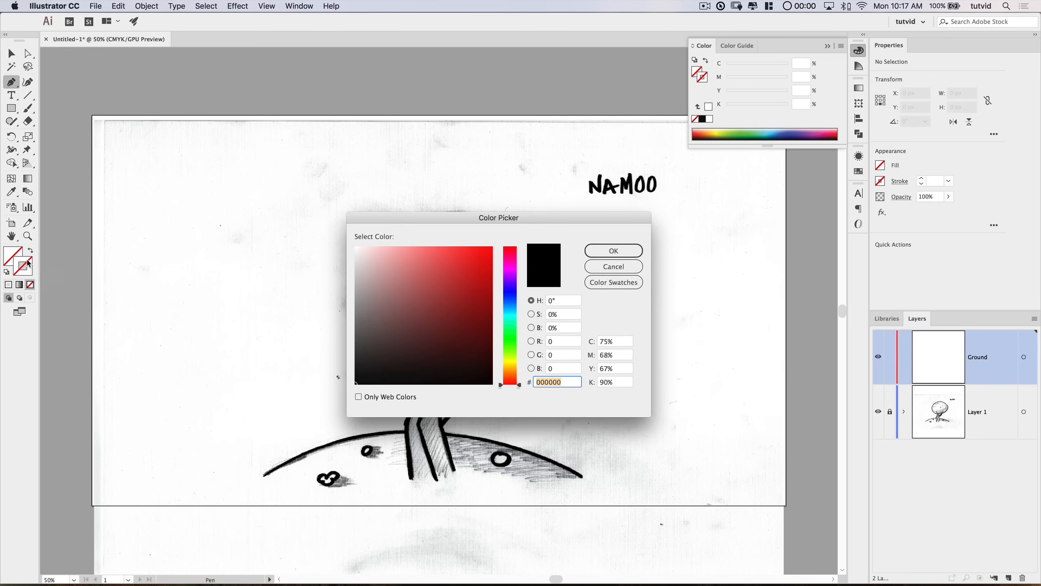
pyautogui.click(515, 298)
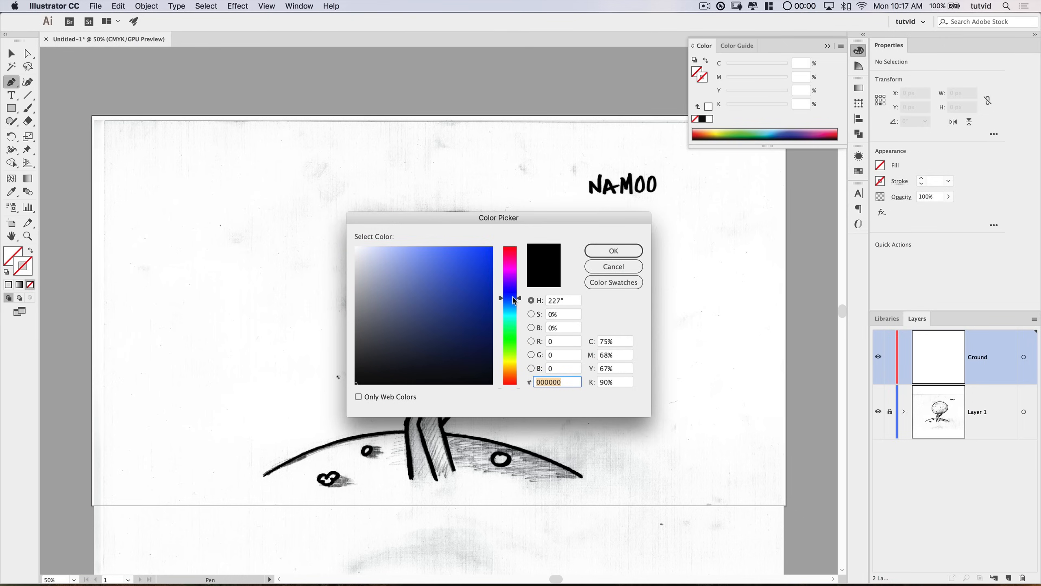
pyautogui.moveTo(479, 261); pyautogui.dragTo(503, 237)
pyautogui.click(614, 251)
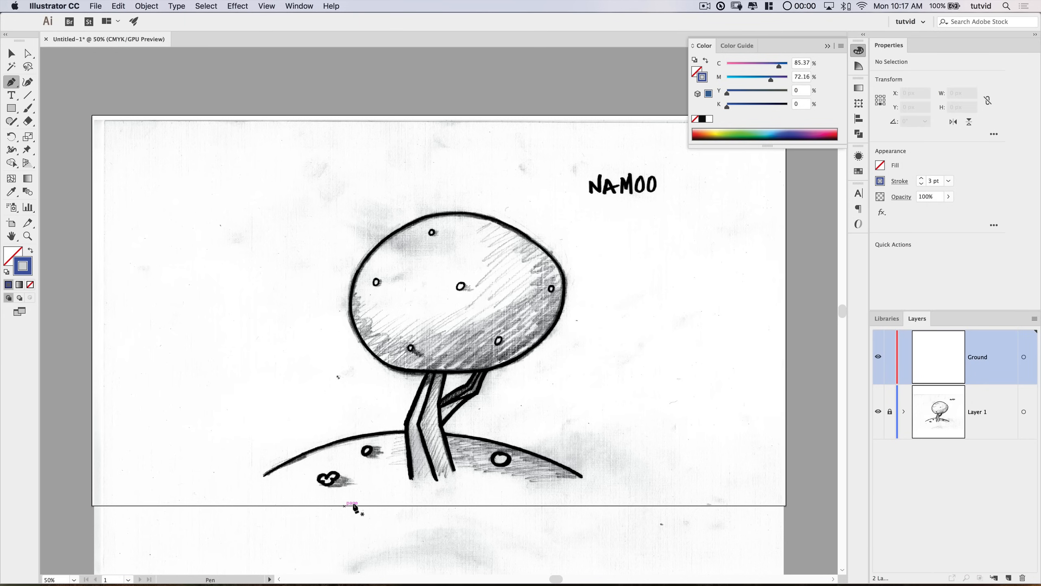
# Step: Check the Smart Guides setting and draw a closed triangle about 280 px wide across the base of the tree trunk
pyautogui.click(267, 5)
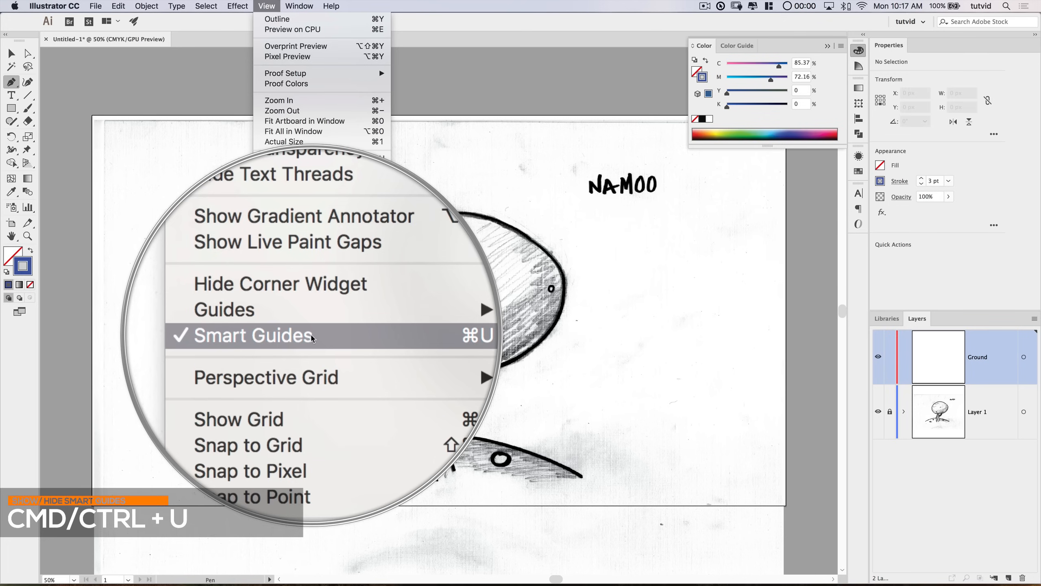
pyautogui.click(465, 444)
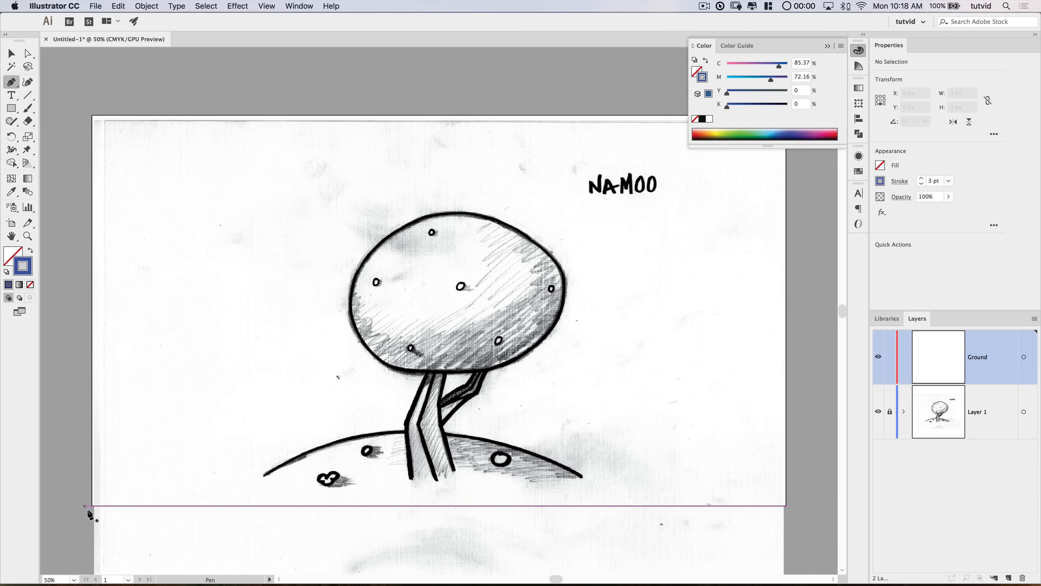
pyautogui.click(371, 462)
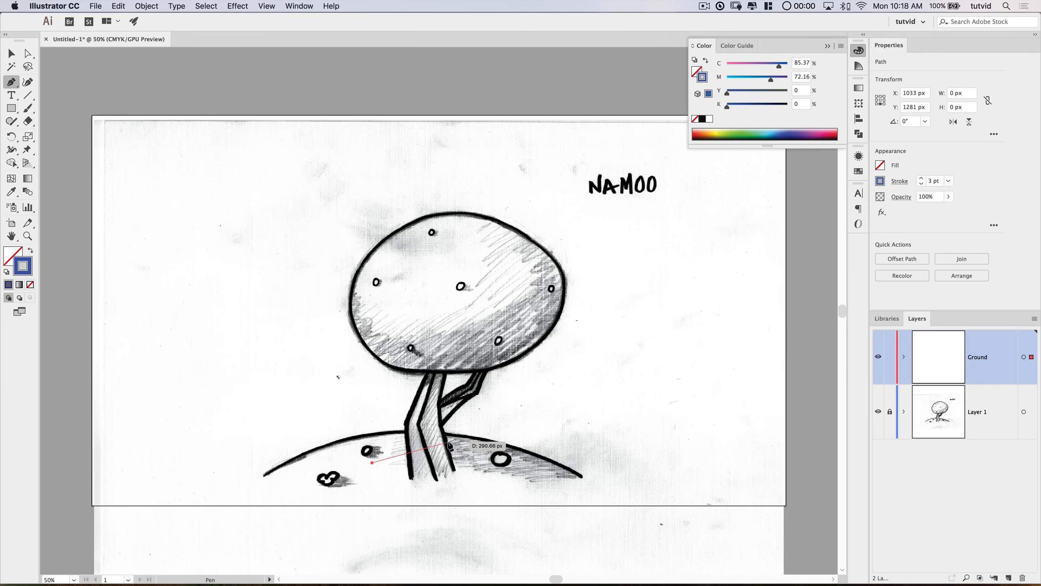
pyautogui.click(448, 442)
pyautogui.click(439, 502)
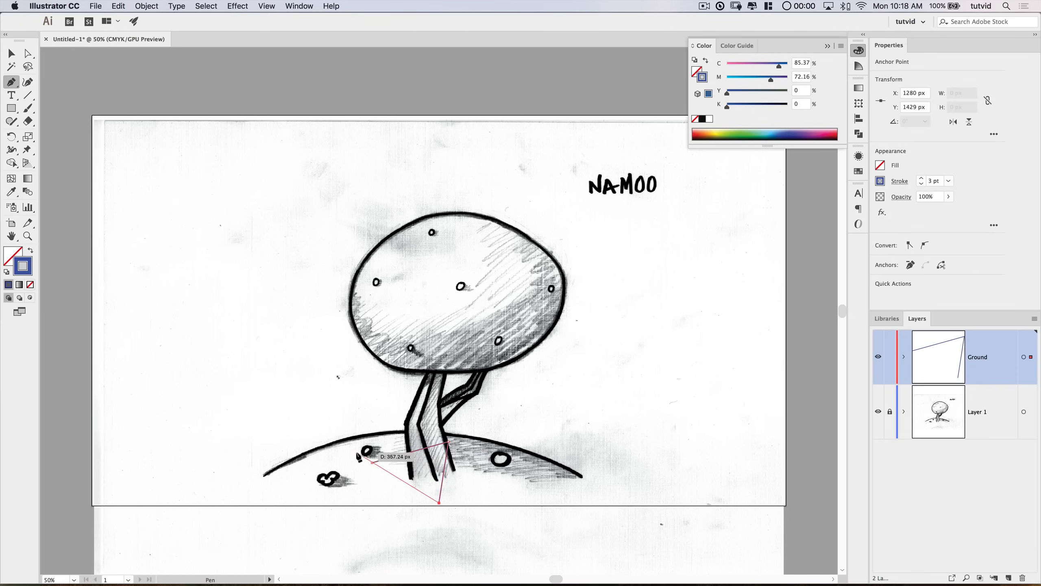
pyautogui.click(372, 463)
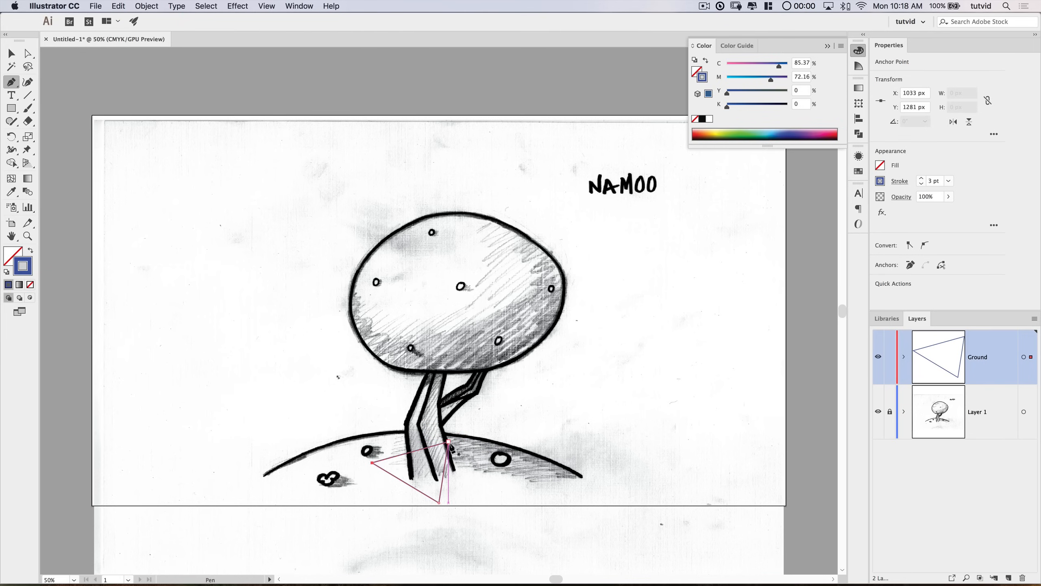
# Step: Draw two adjoining triangles from the first triangle's right edge, extending to the hill outline above the round stone
pyautogui.click(449, 442)
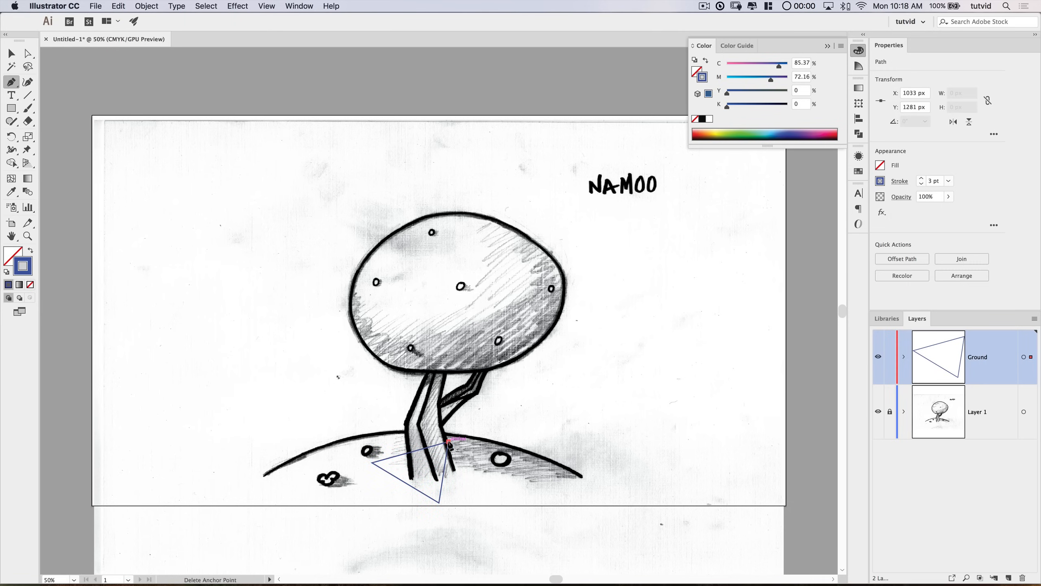
pyautogui.click(512, 484)
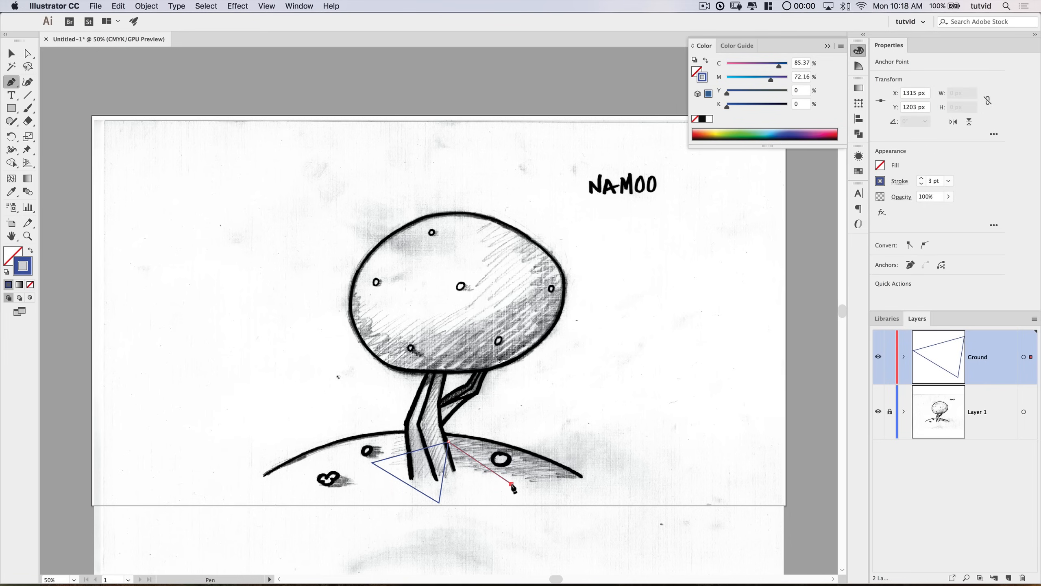
pyautogui.click(439, 502)
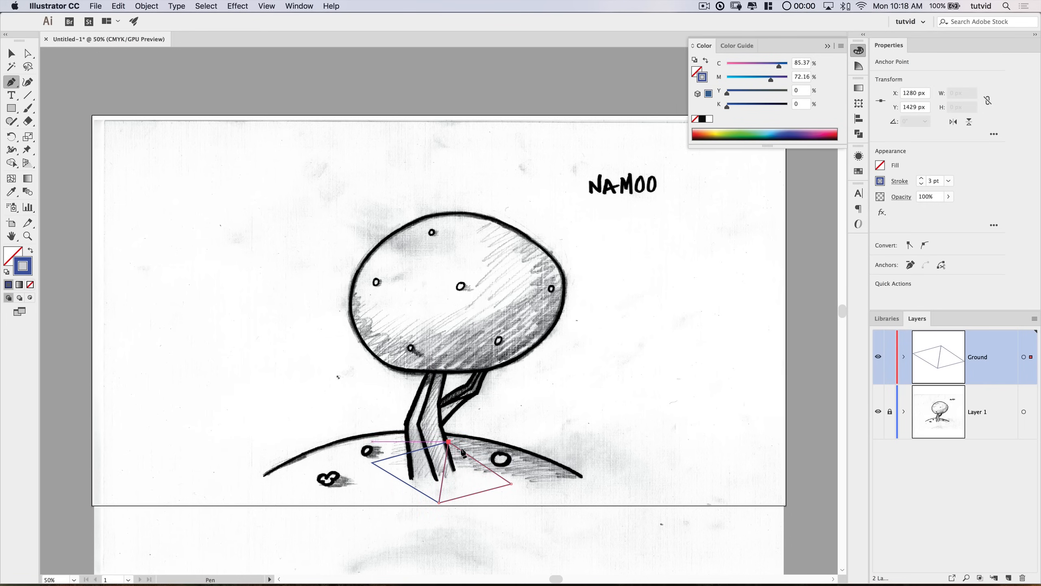
pyautogui.click(511, 484)
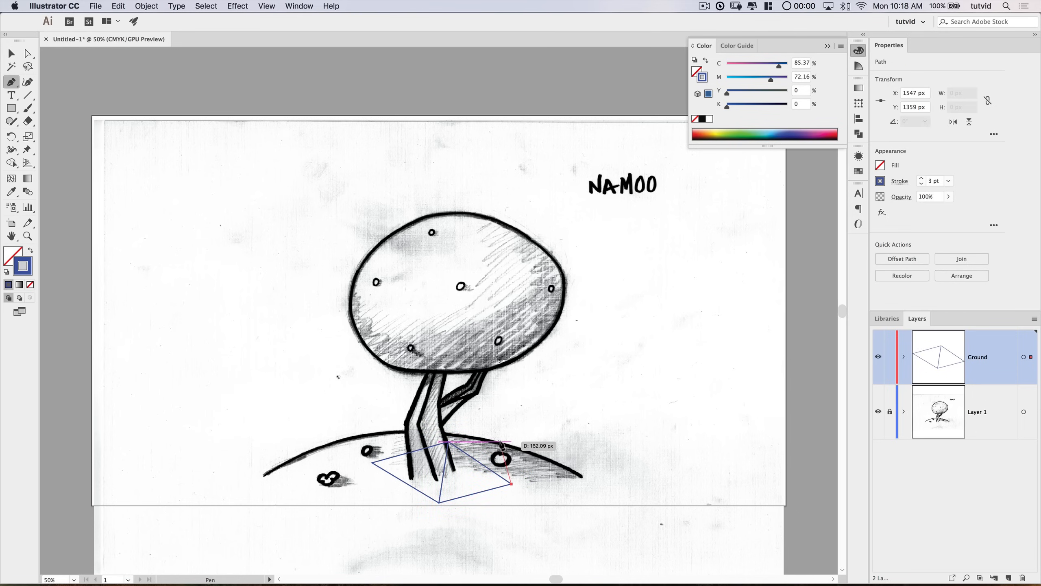
pyautogui.click(500, 442)
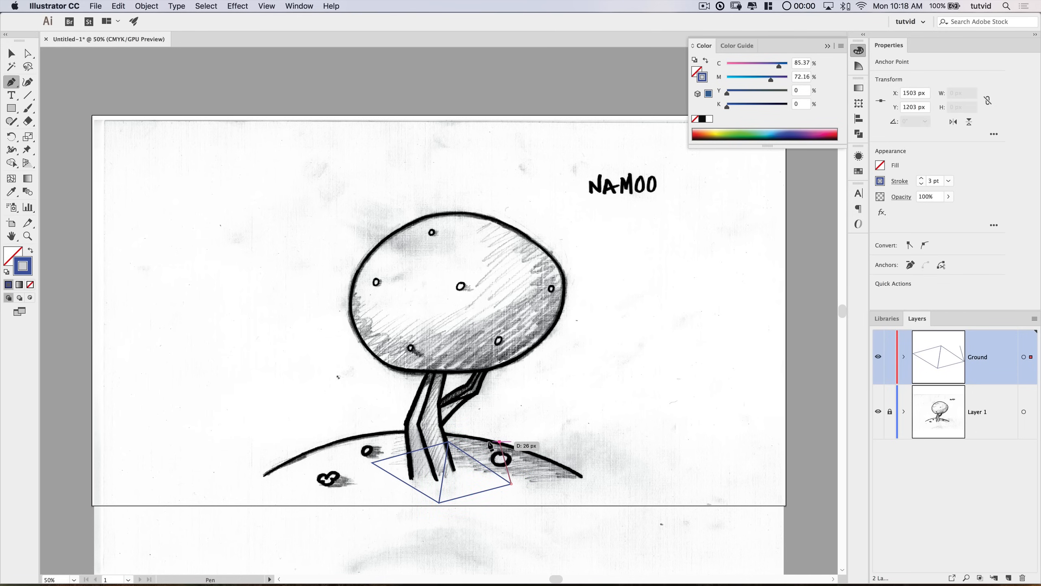
pyautogui.click(450, 442)
# Step: Draw a thin triangle along the hilltop behind the trunk and another reaching the right end of the hill line, sharing existing corners
pyautogui.click(500, 442)
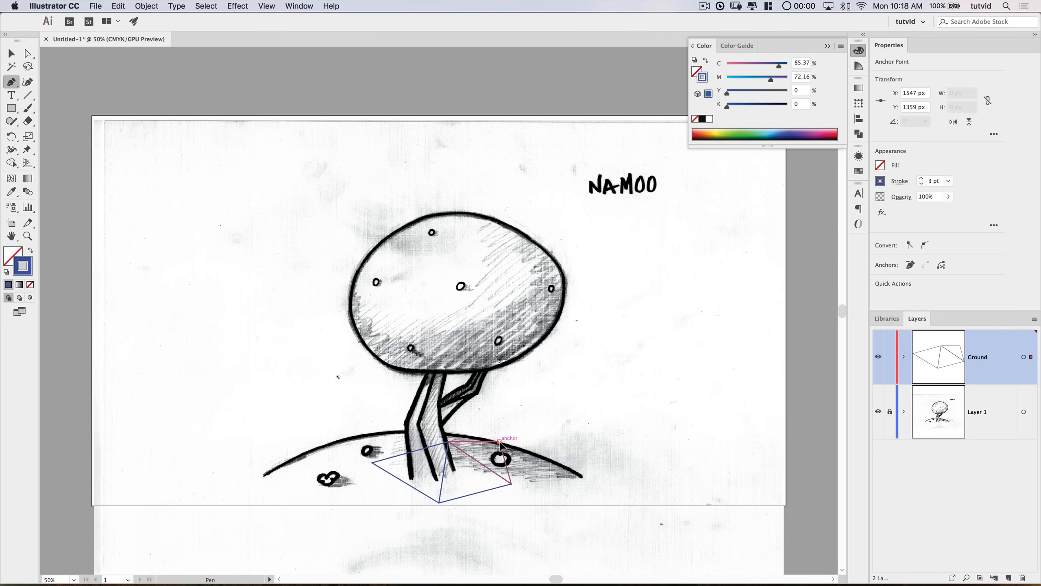
pyautogui.click(403, 432)
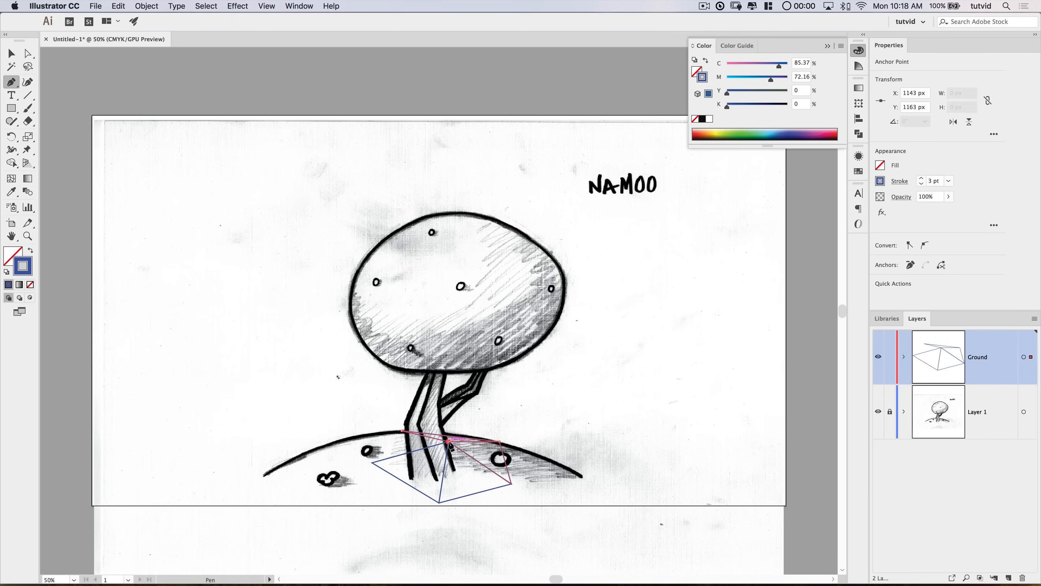
pyautogui.click(500, 443)
pyautogui.click(500, 442)
pyautogui.click(511, 483)
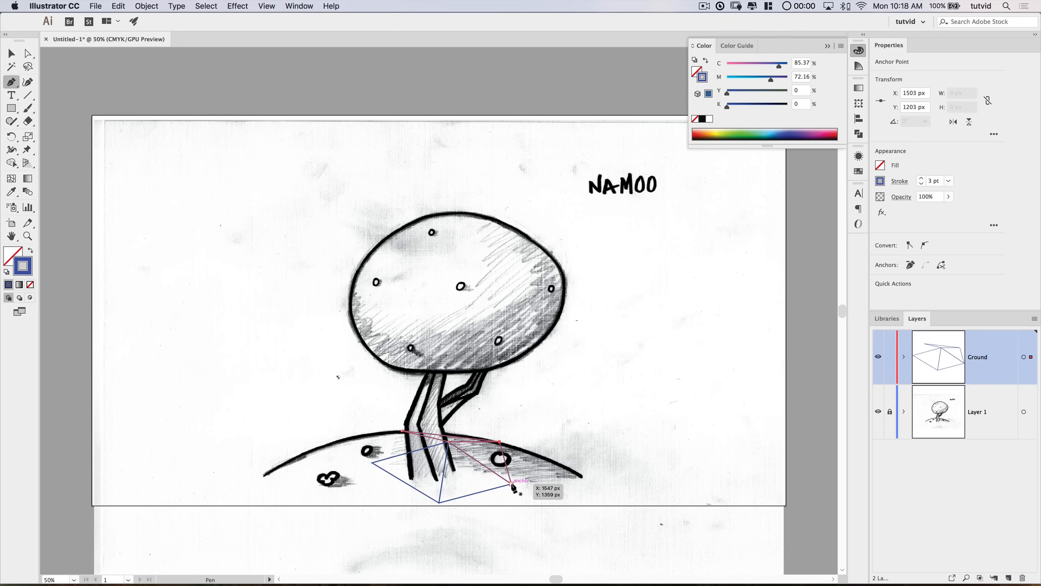
pyautogui.click(581, 476)
pyautogui.click(500, 441)
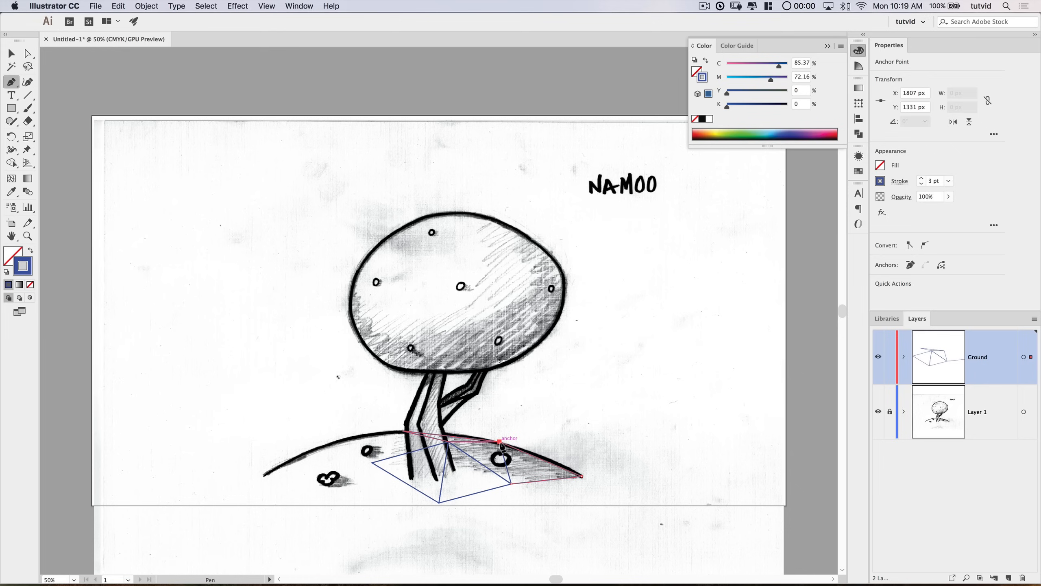
pyautogui.click(511, 484)
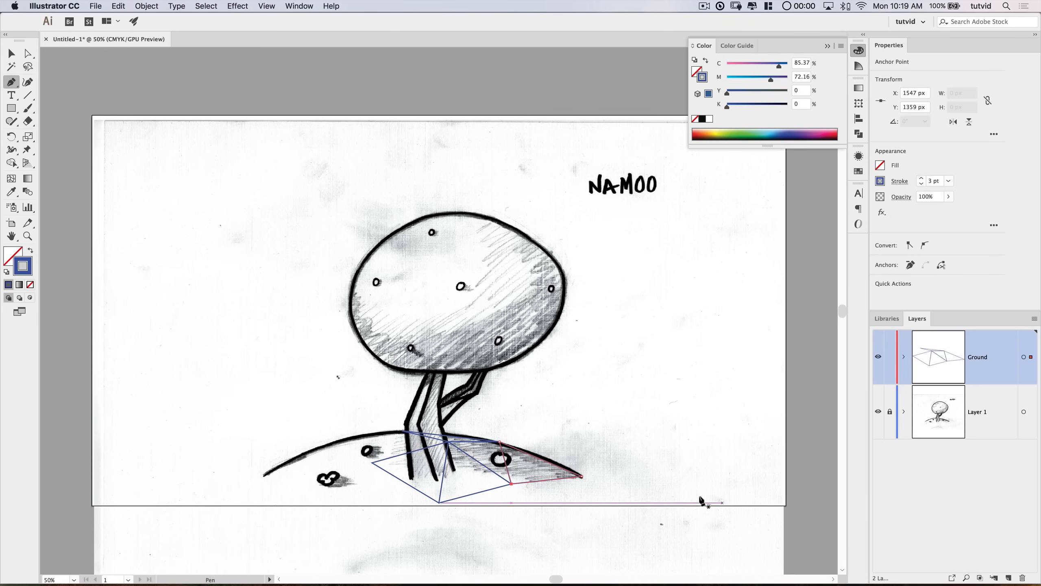
# Step: Draw two more adjoining triangles below and beyond the hill line's right end, with outer corners around the artboard's lower edge
pyautogui.click(512, 484)
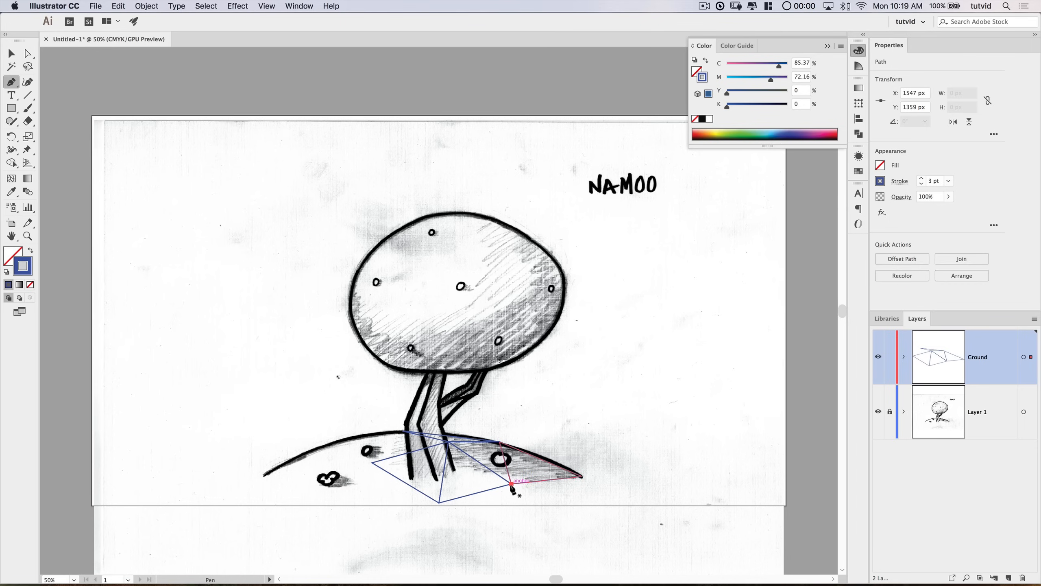
pyautogui.click(567, 517)
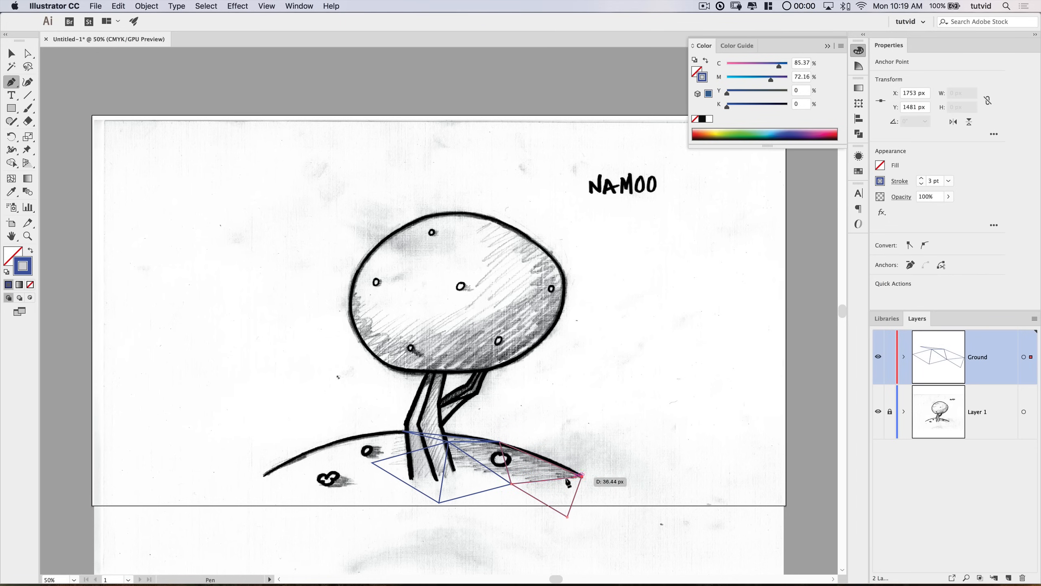
pyautogui.click(582, 476)
pyautogui.click(634, 500)
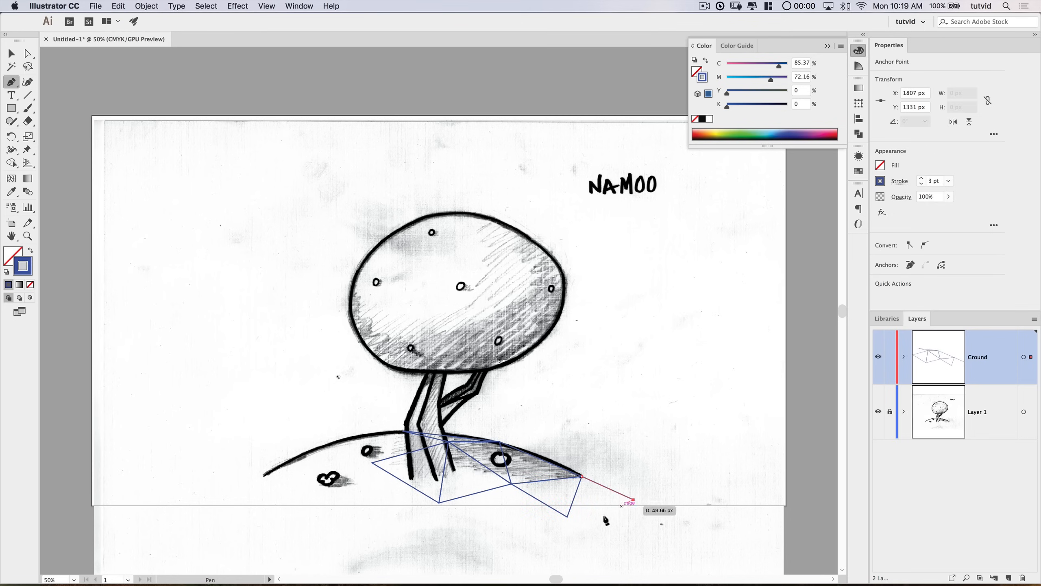
pyautogui.click(568, 517)
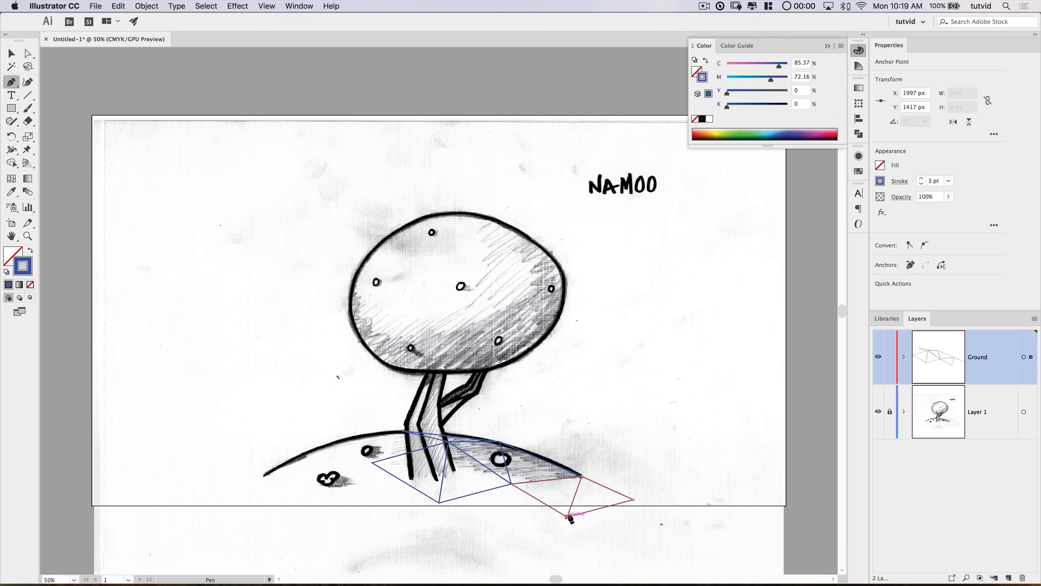
pyautogui.click(582, 478)
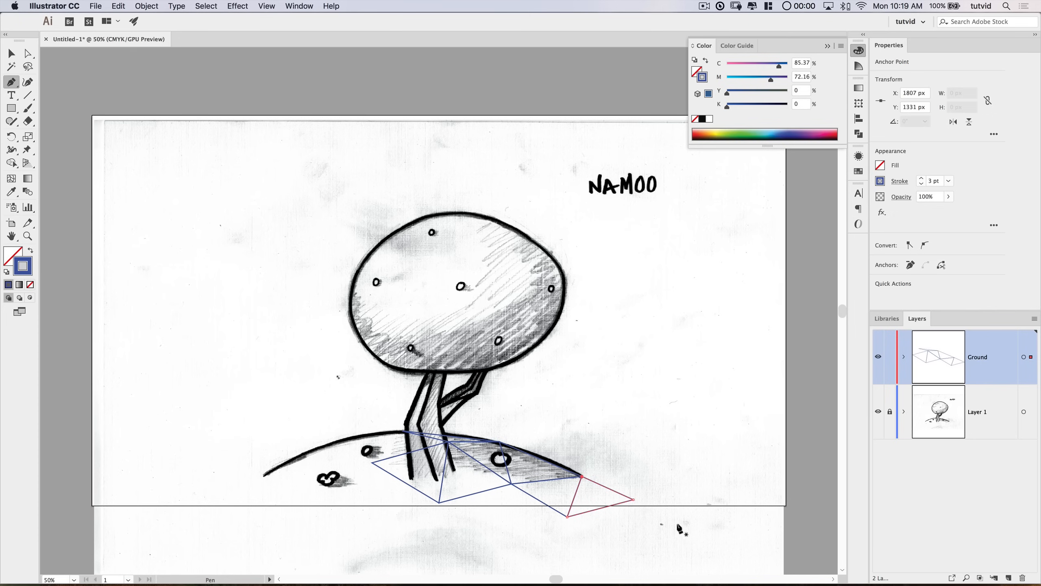
# Step: Draw a thin triangle extending the mesh past the hill's right end and another below the round stone, both sharing existing corners
pyautogui.click(634, 500)
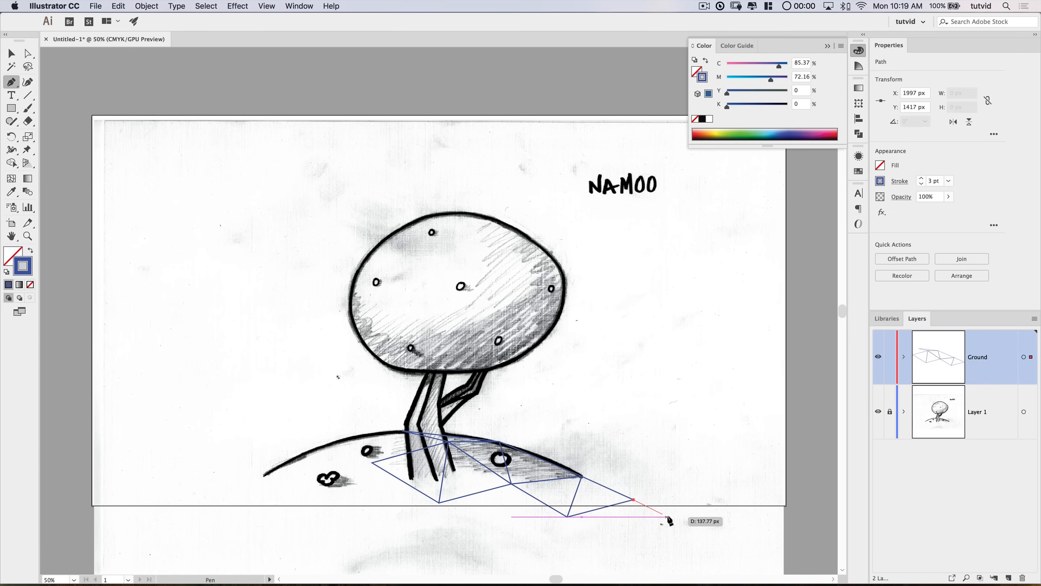
pyautogui.click(693, 507)
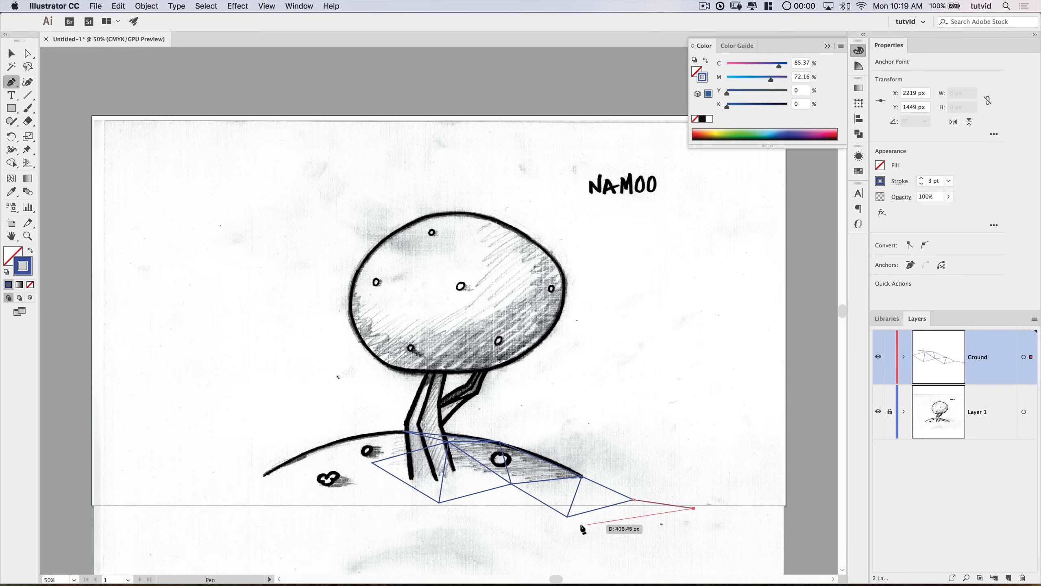
pyautogui.click(567, 517)
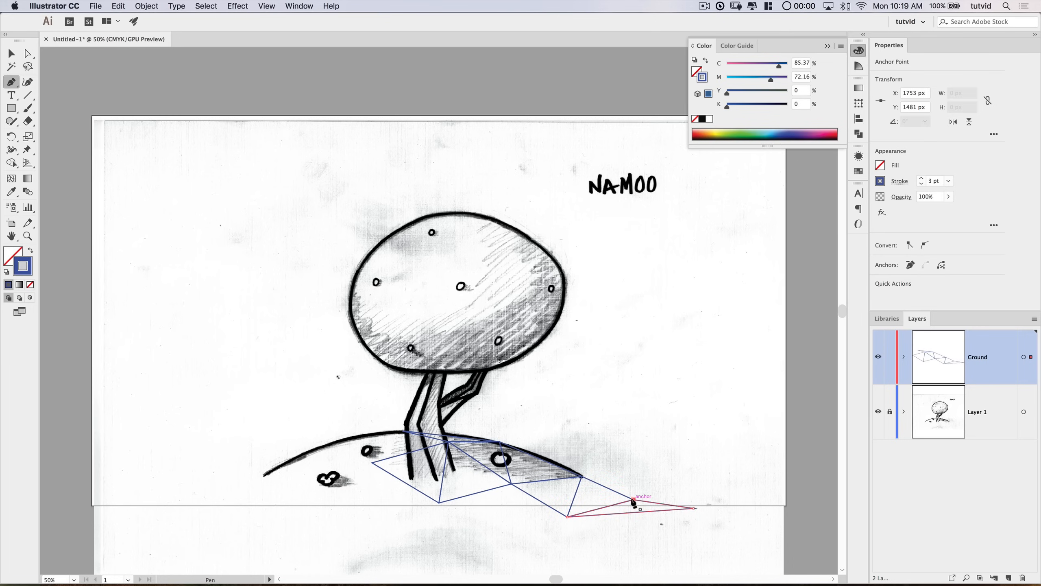
pyautogui.click(512, 485)
pyautogui.click(485, 529)
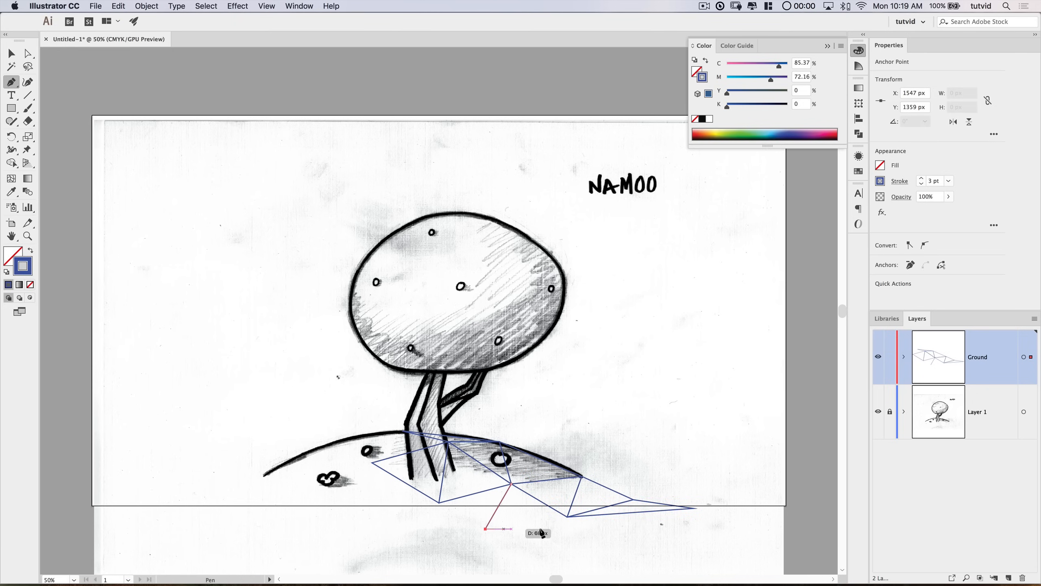
pyautogui.click(568, 517)
pyautogui.click(512, 484)
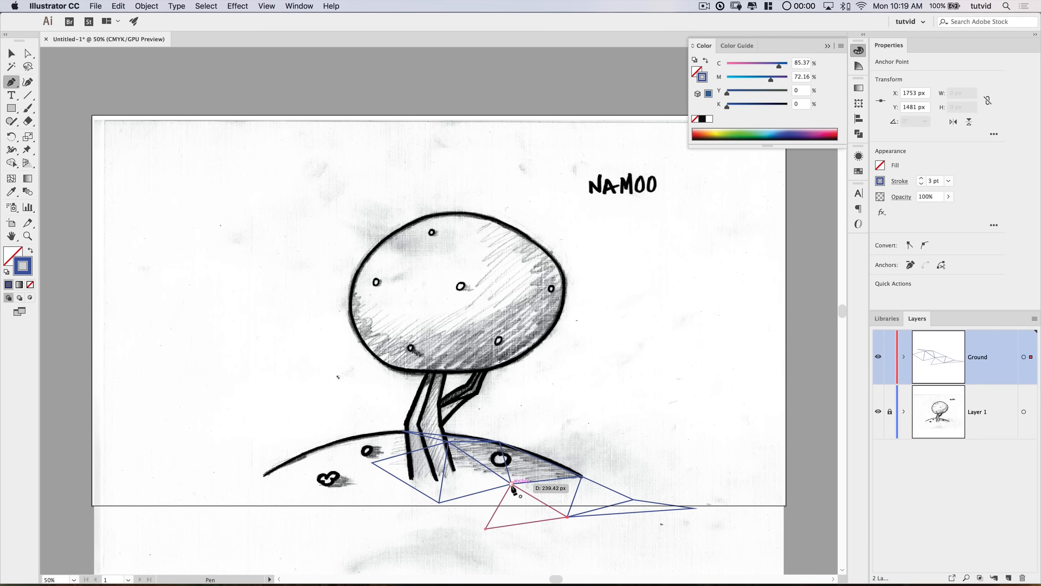
# Step: Draw two adjoining triangles in front of the trunk that fill the mesh's lower edge just below the artboard
pyautogui.click(512, 484)
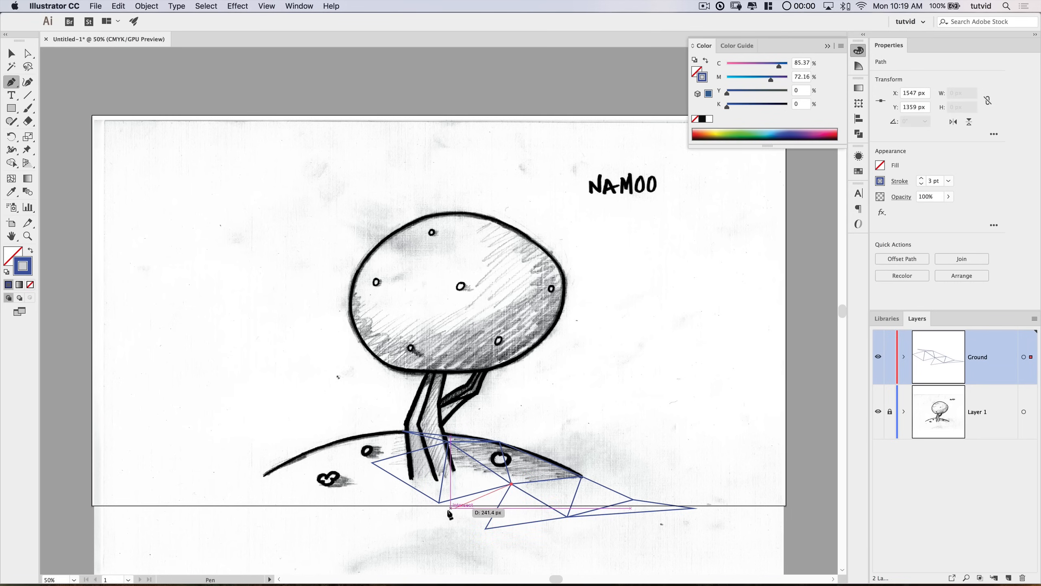
pyautogui.click(439, 502)
pyautogui.click(486, 530)
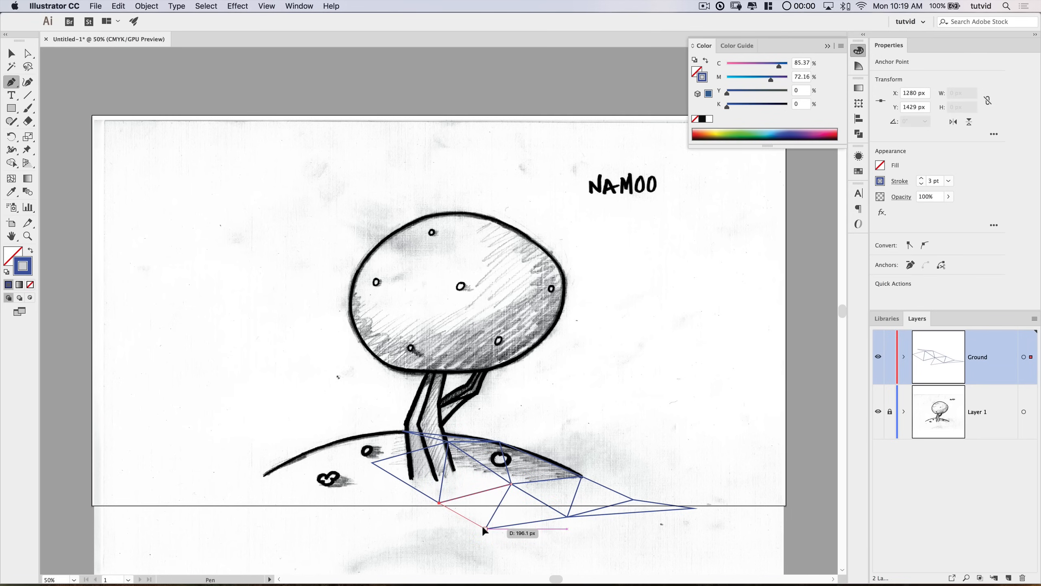
pyautogui.click(511, 485)
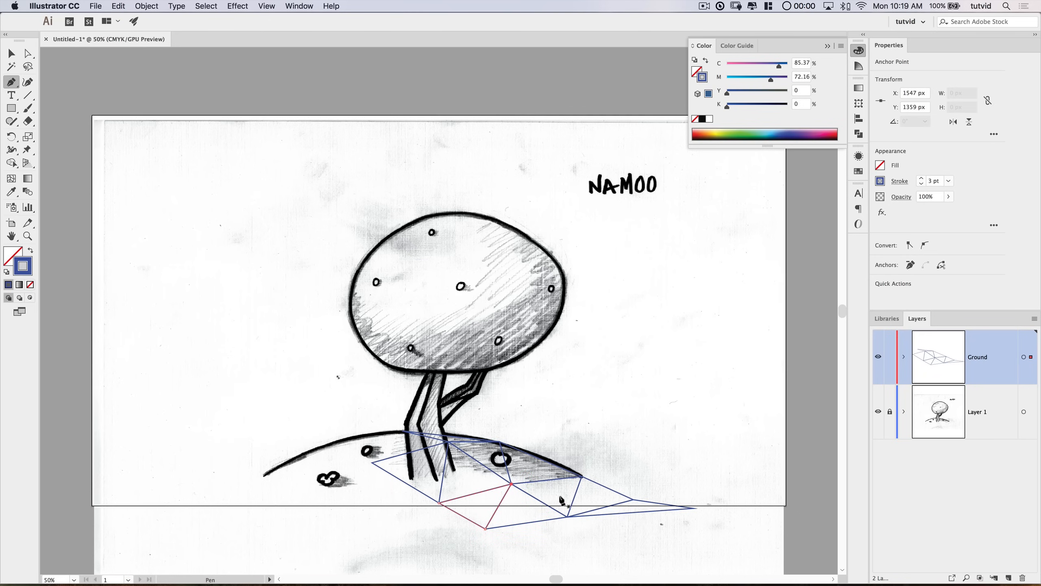
pyautogui.click(439, 502)
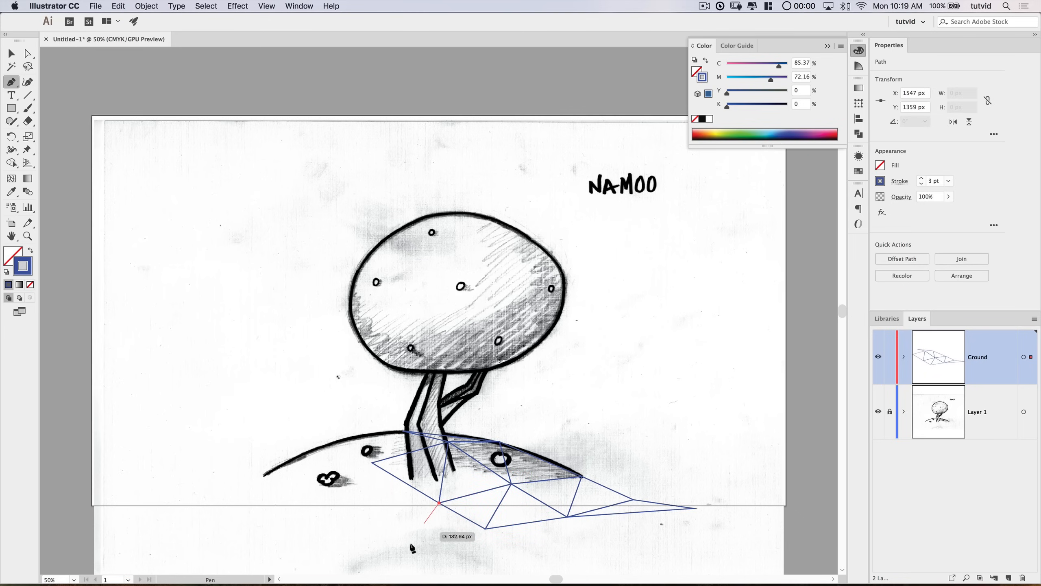
pyautogui.click(402, 534)
pyautogui.click(483, 529)
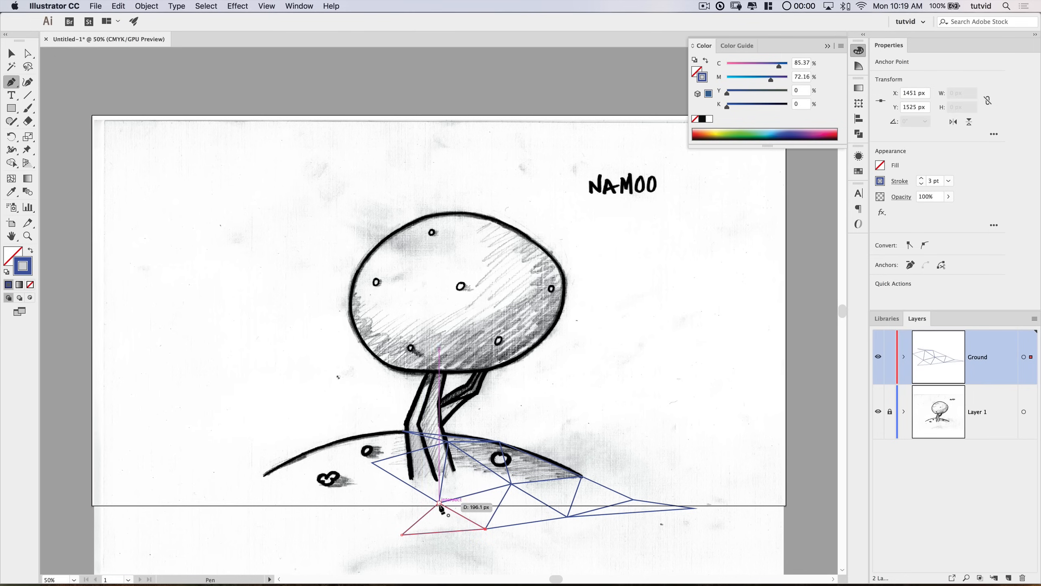
pyautogui.click(439, 502)
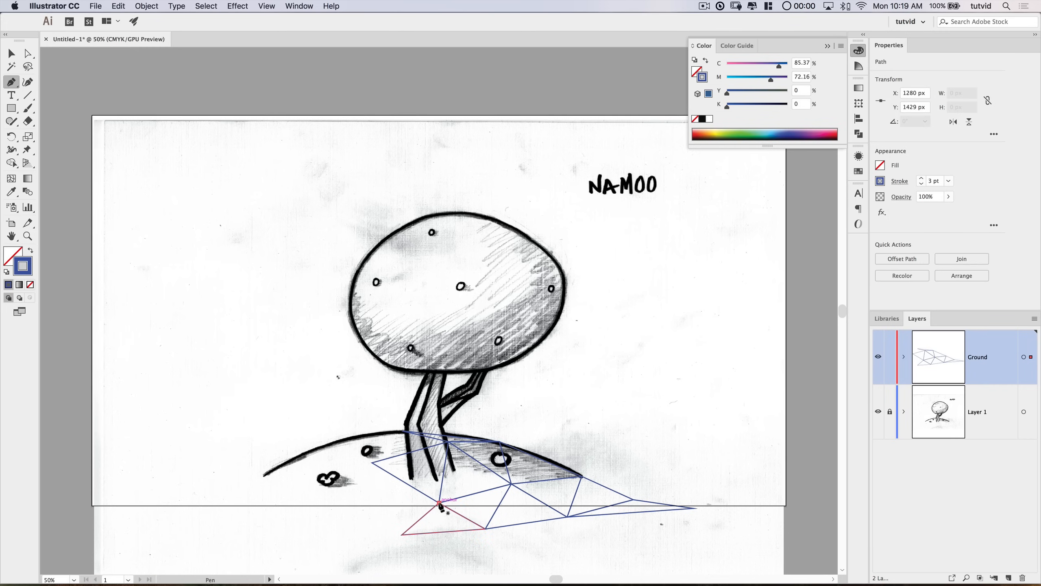
# Step: Draw a triangle below the trunk triangle's left edge and another from its top edge up to the hill outline behind the trunk
pyautogui.click(438, 503)
pyautogui.click(372, 463)
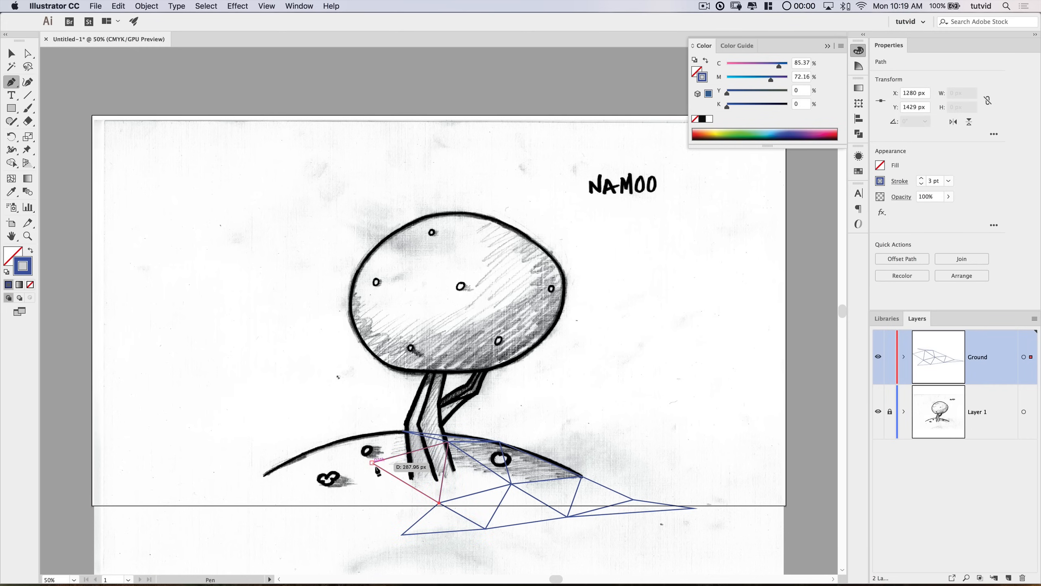
pyautogui.click(402, 534)
pyautogui.click(439, 503)
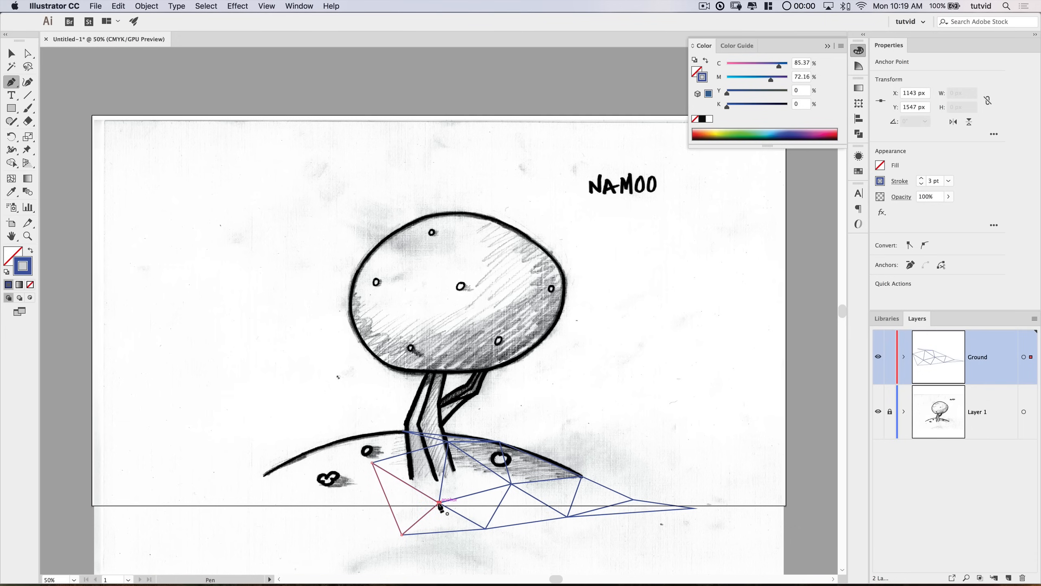
pyautogui.click(372, 463)
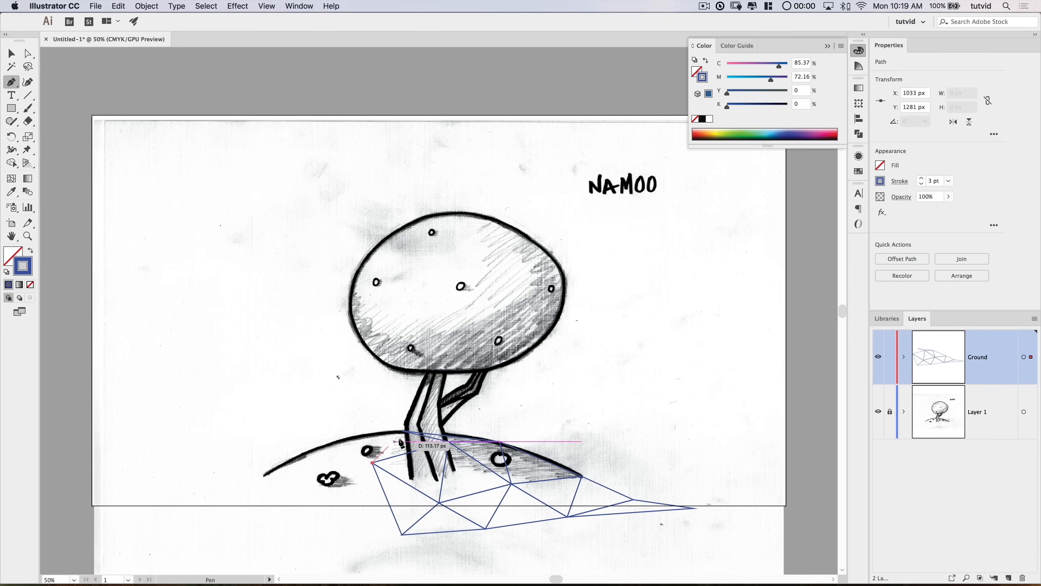
pyautogui.click(402, 431)
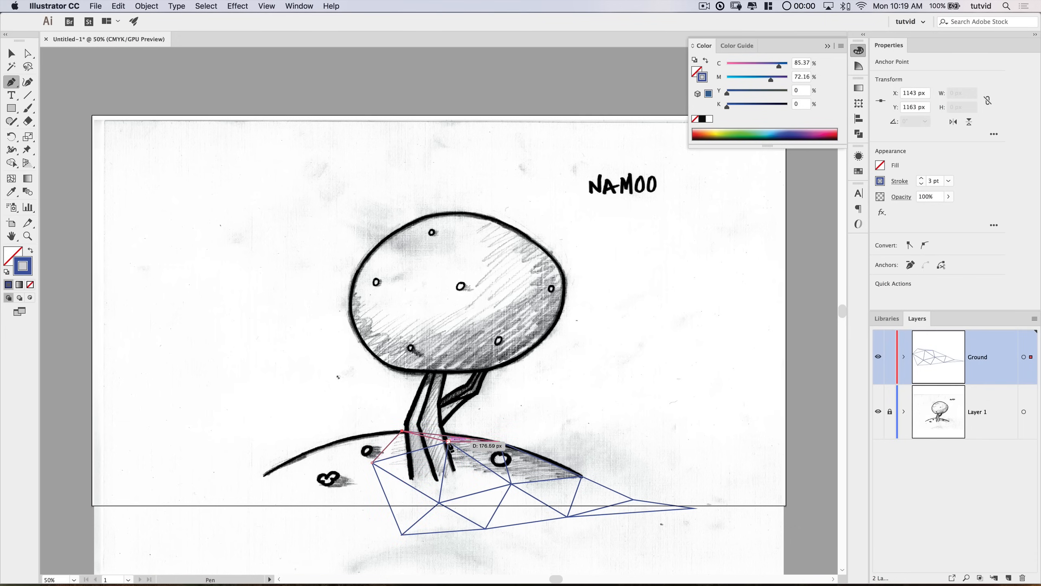
pyautogui.click(449, 442)
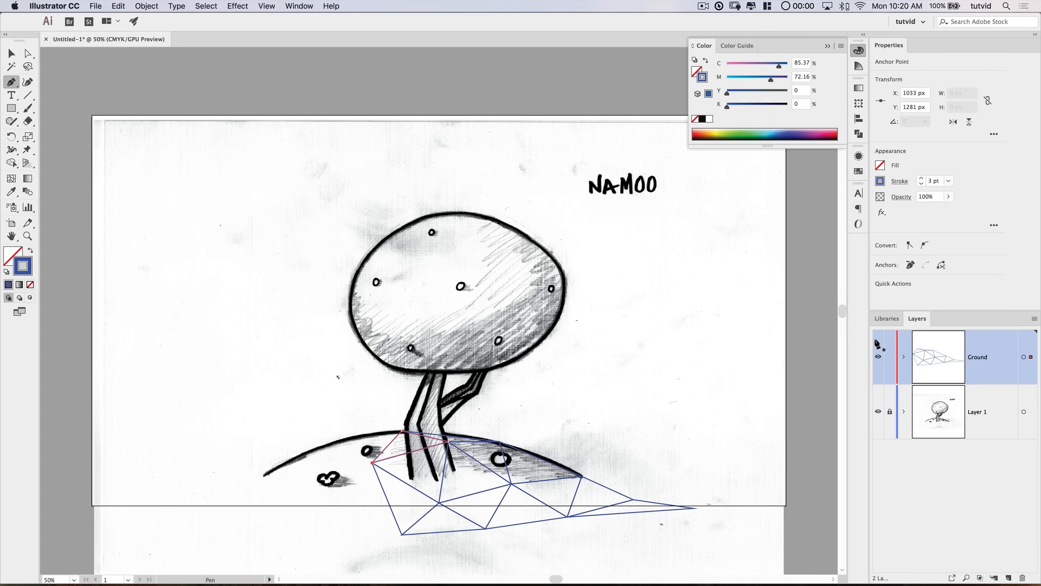
# Step: Dim the sketch image on Layer 1 and make the Ground layer active again
pyautogui.doubleClick(1000, 397)
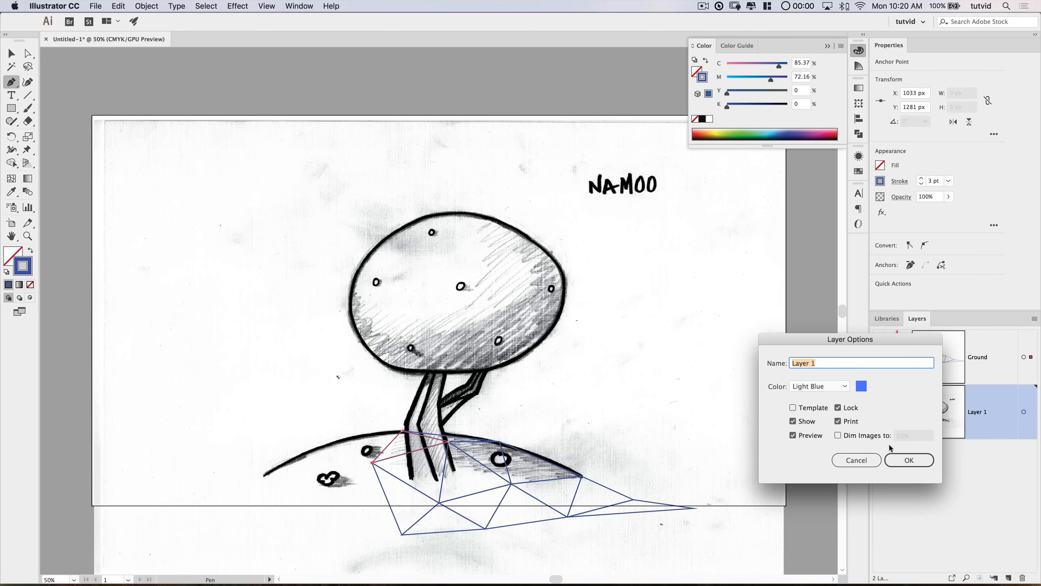
pyautogui.click(885, 435)
pyautogui.click(909, 460)
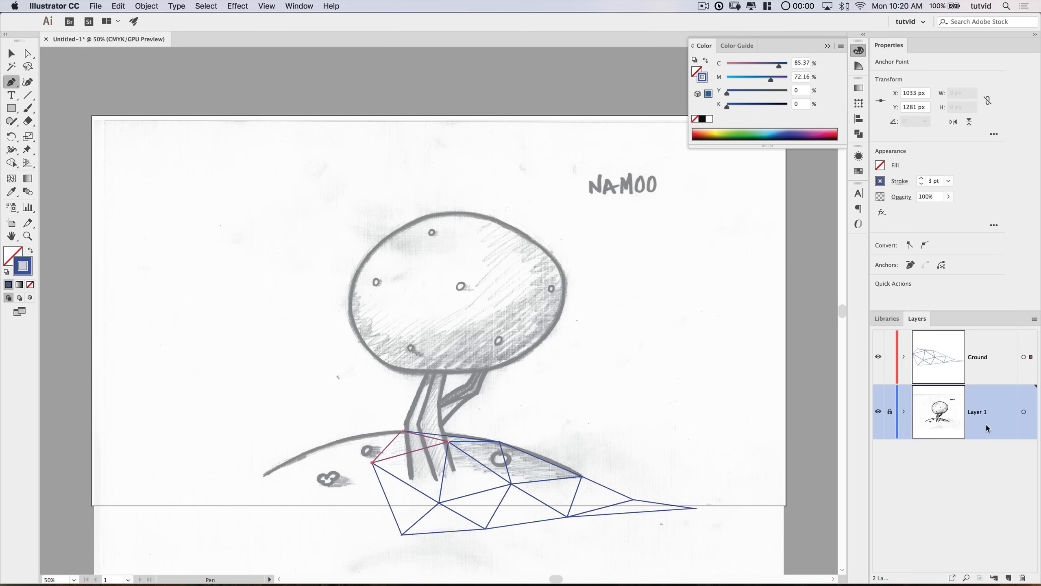
pyautogui.click(988, 357)
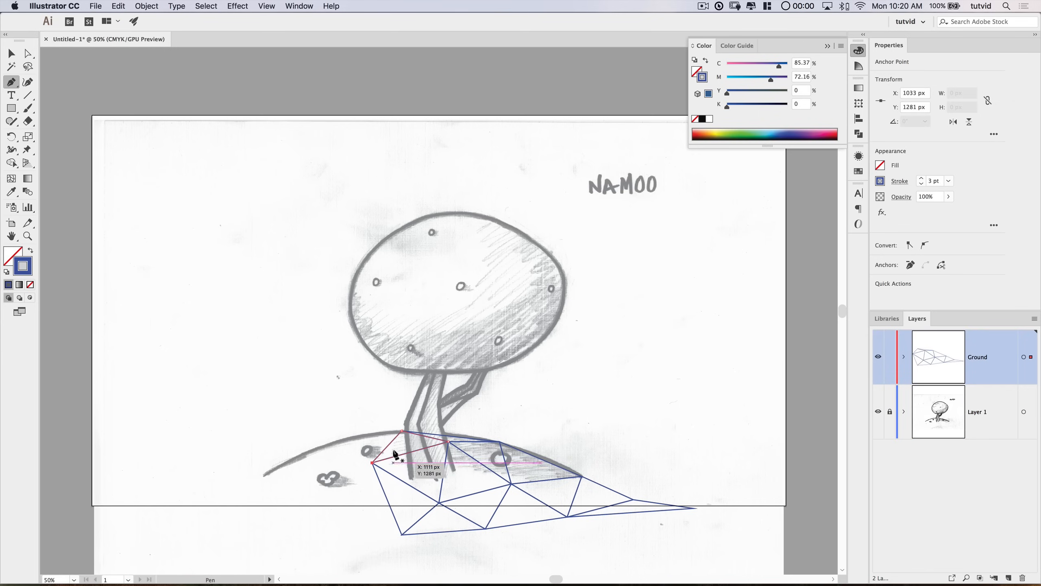
# Step: Draw a triangle along the hill outline left of the trunk and another about 238 by 266 px at the mesh's lower left, sharing corners
pyautogui.click(402, 432)
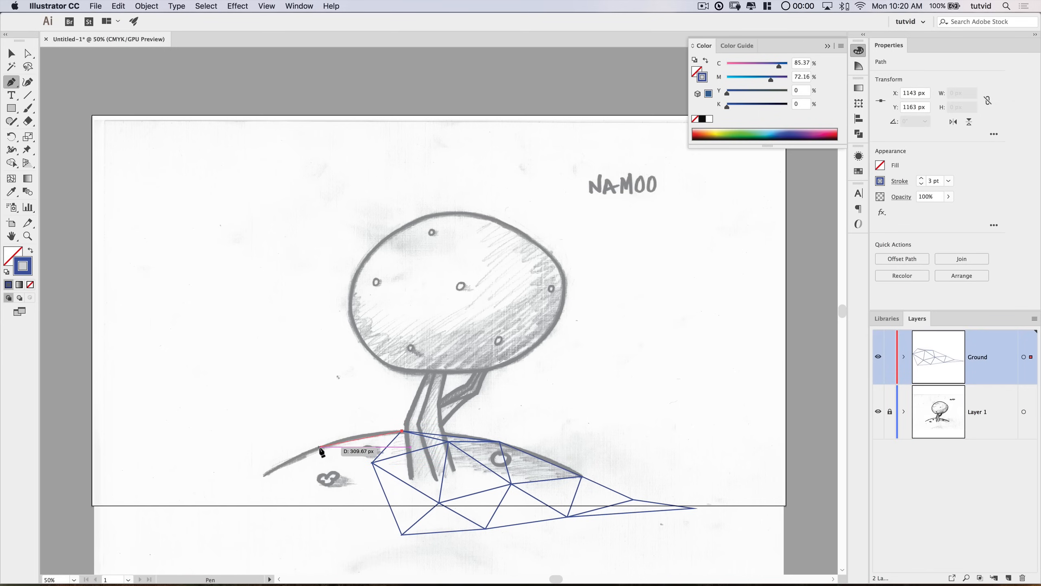
pyautogui.click(319, 446)
pyautogui.click(372, 463)
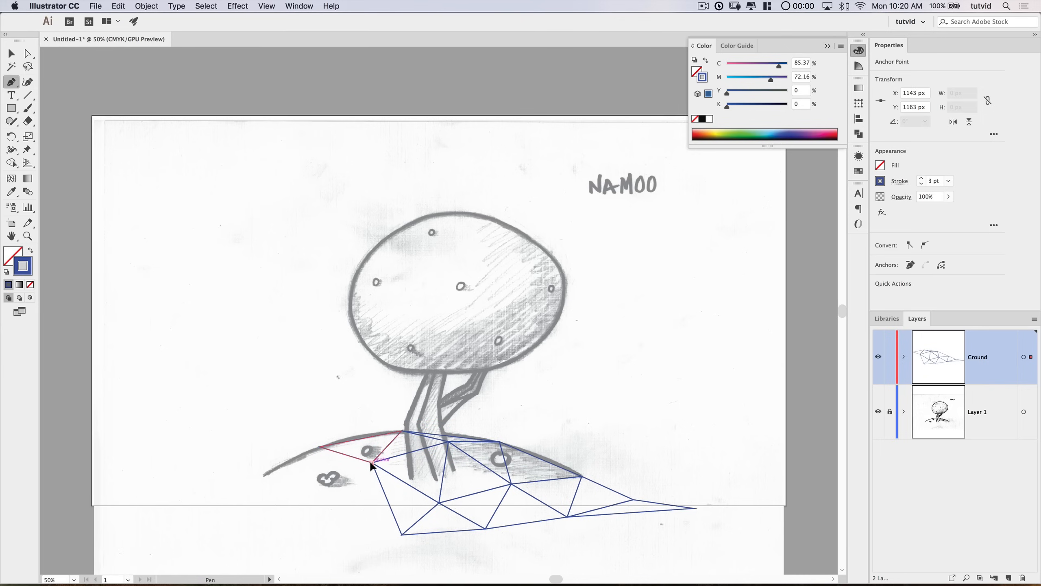
pyautogui.click(372, 462)
pyautogui.click(337, 519)
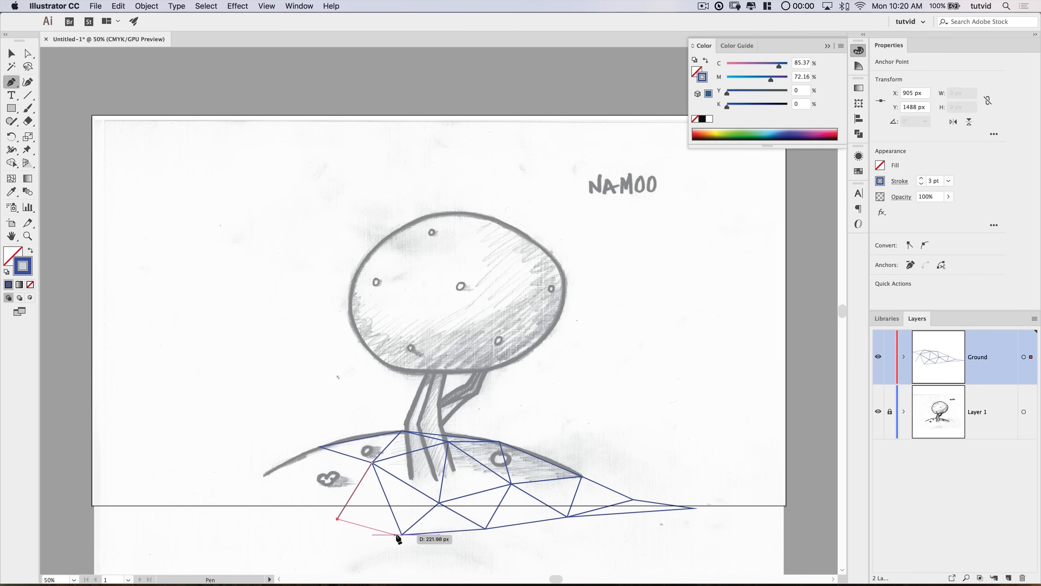
pyautogui.click(402, 534)
pyautogui.click(372, 463)
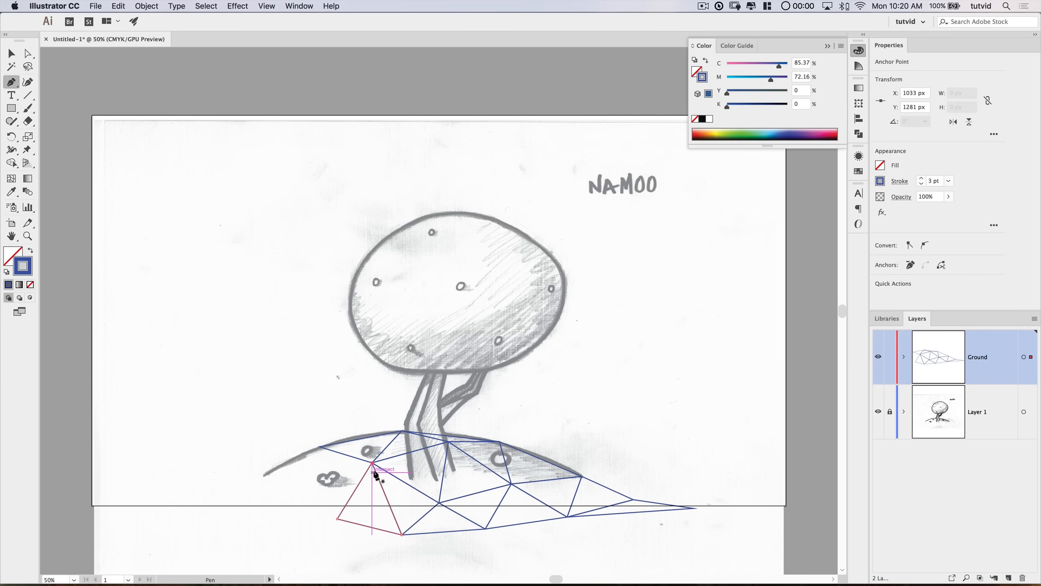
pyautogui.click(373, 463)
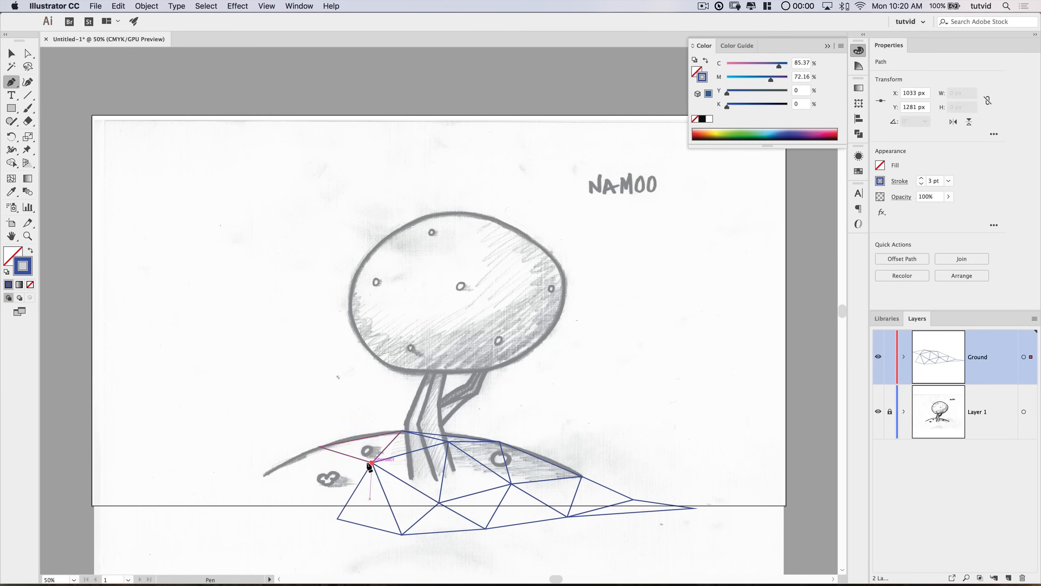
pyautogui.click(292, 476)
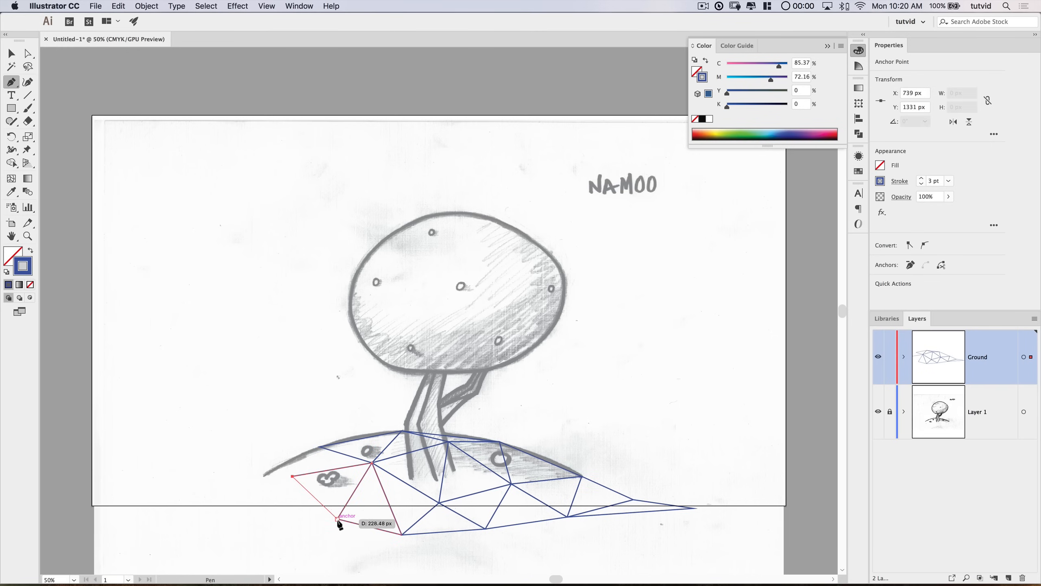
pyautogui.click(337, 519)
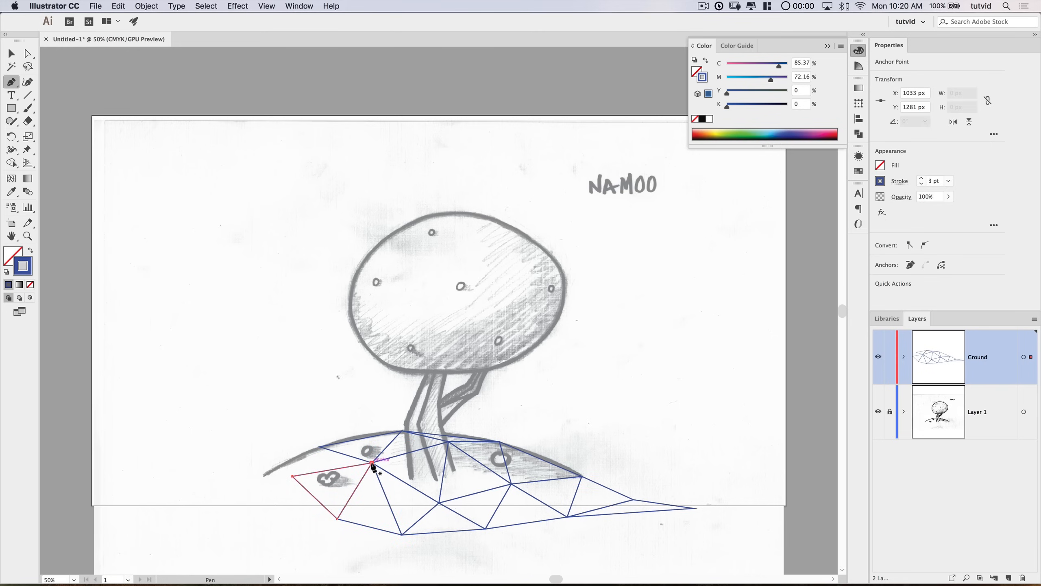
pyautogui.click(372, 462)
pyautogui.click(372, 462)
pyautogui.click(319, 447)
pyautogui.press('super+z')
pyautogui.press('super+z')
pyautogui.press('super+z')
pyautogui.press('super+z')
pyautogui.press('super+z')
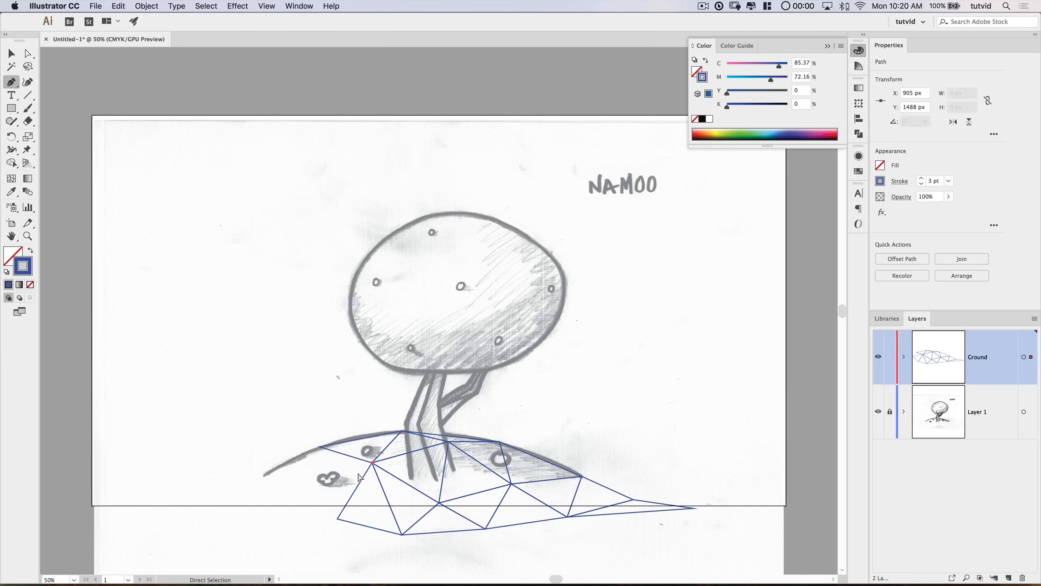
pyautogui.press('super+z')
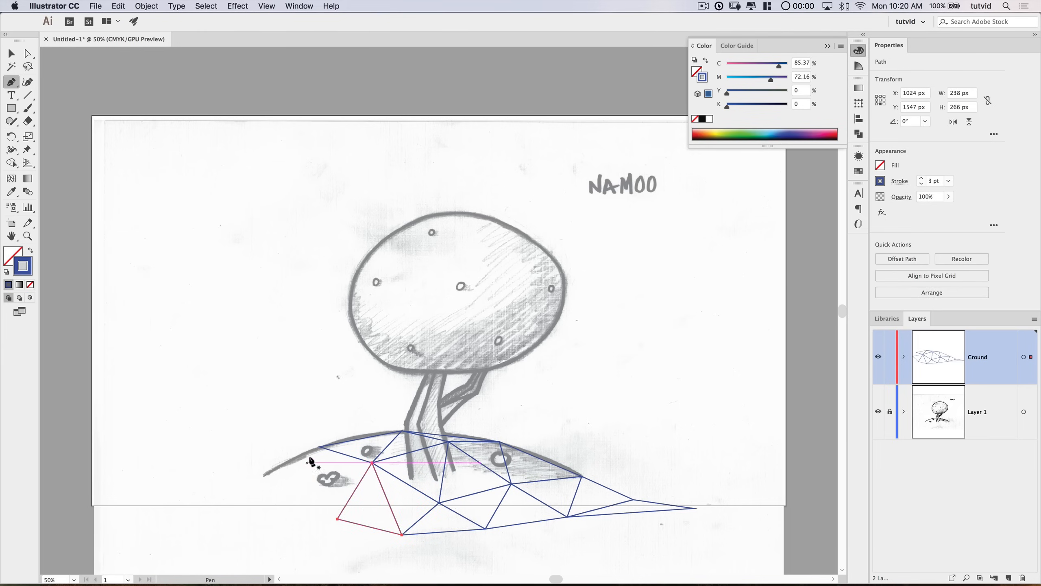
# Step: Draw two adjoining triangles meeting along a line through the heart-shaped stone, joining the hill outline to the lower-left mesh corner
pyautogui.click(371, 463)
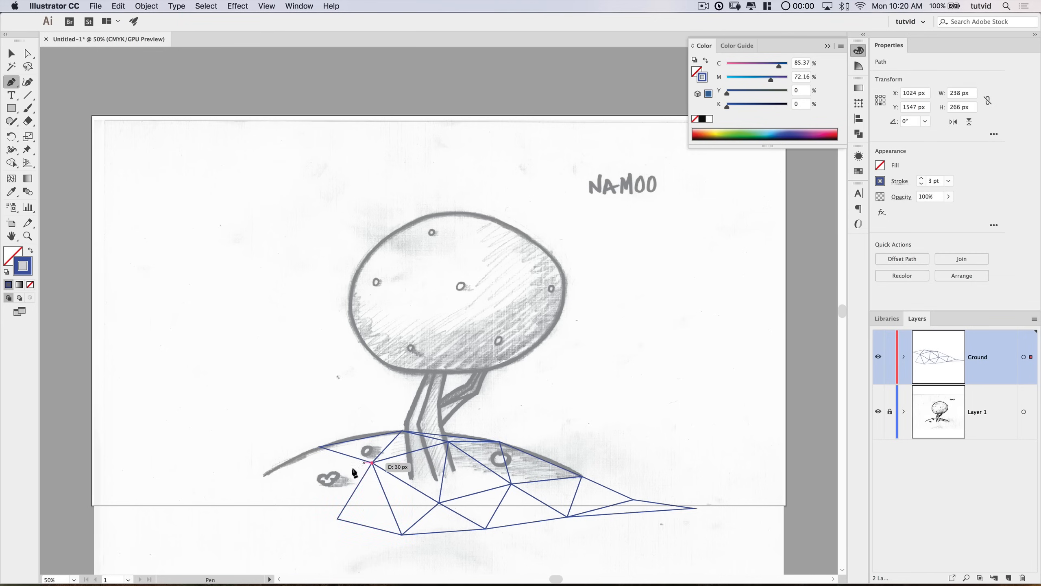
pyautogui.click(290, 494)
pyautogui.click(319, 446)
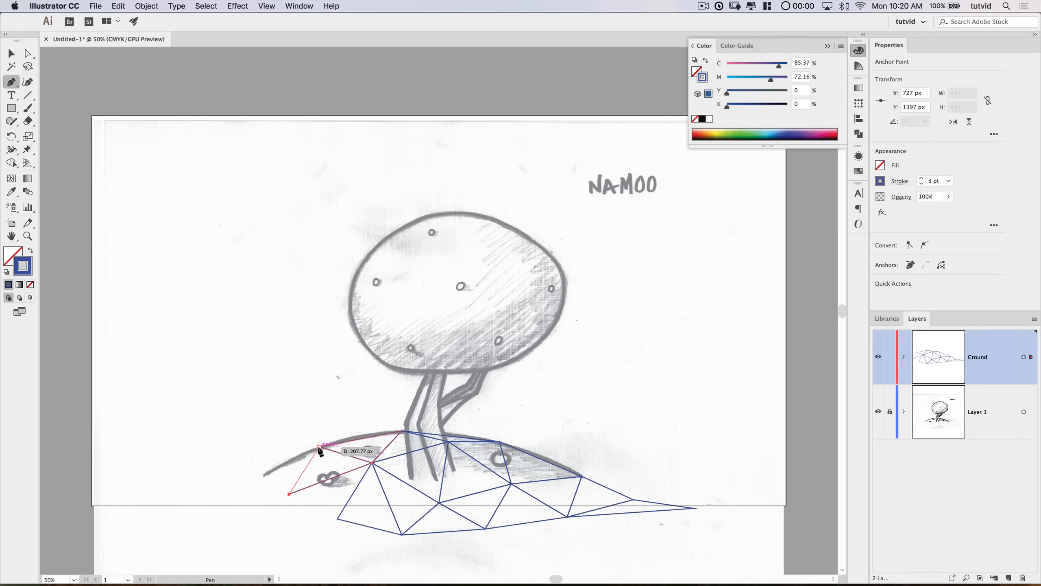
pyautogui.click(371, 464)
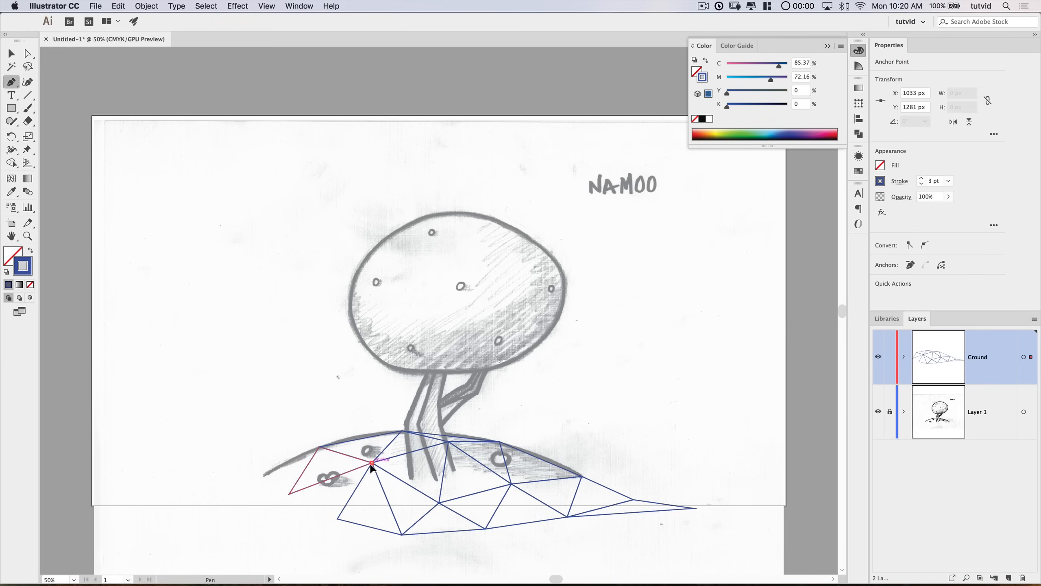
pyautogui.click(372, 463)
pyautogui.click(290, 493)
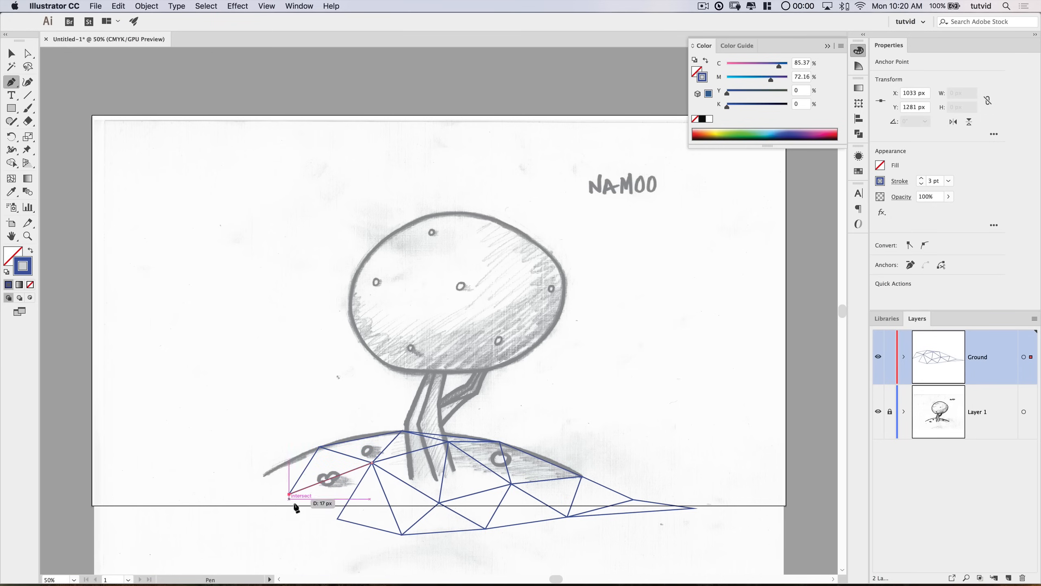
pyautogui.click(336, 520)
pyautogui.click(402, 534)
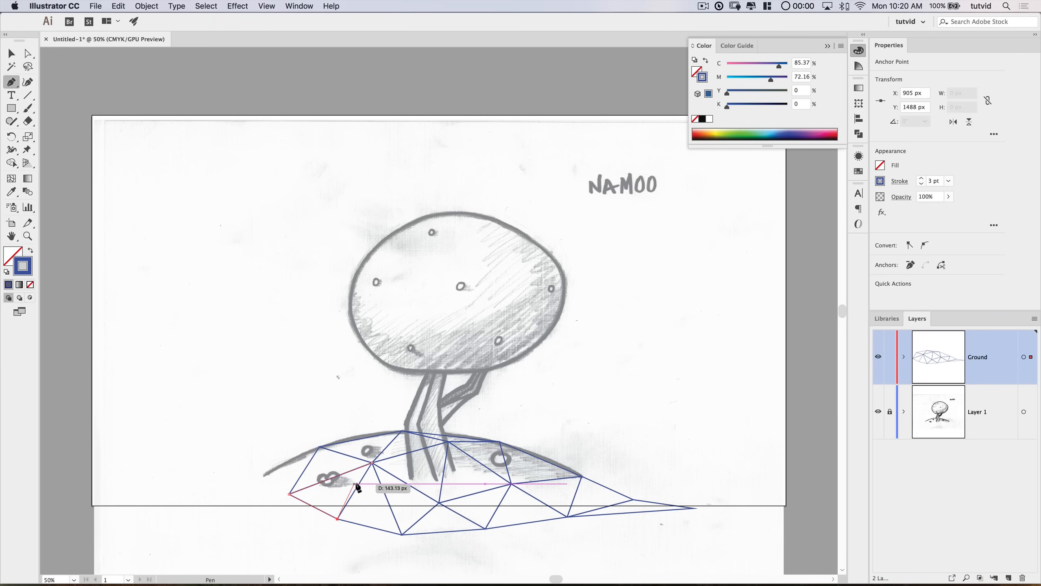
pyautogui.click(373, 463)
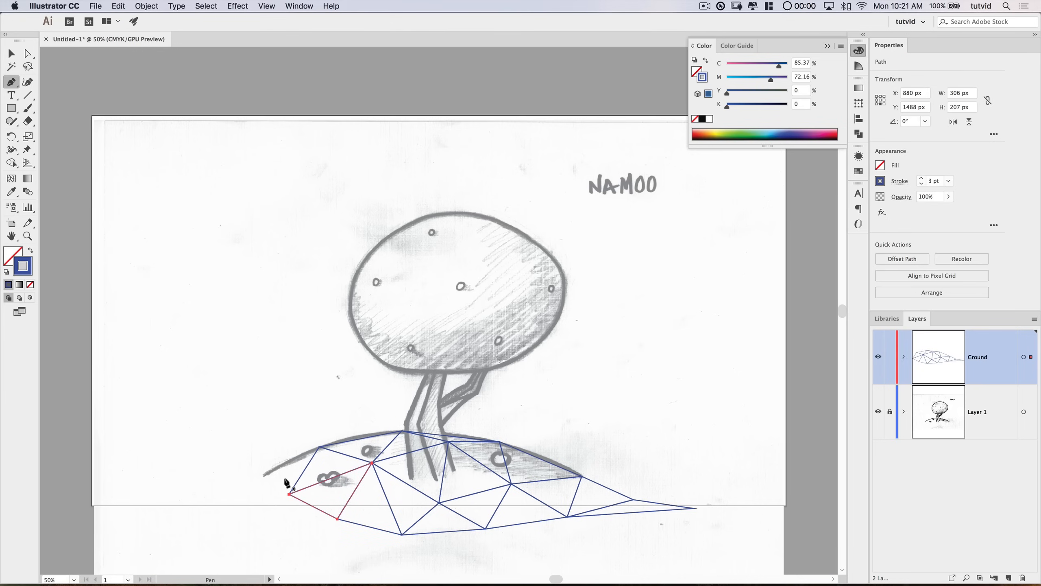
# Step: Draw a triangle about 278 by 175 px at the hill outline's left end and another below it, sharing the lower-left mesh corners
pyautogui.click(320, 447)
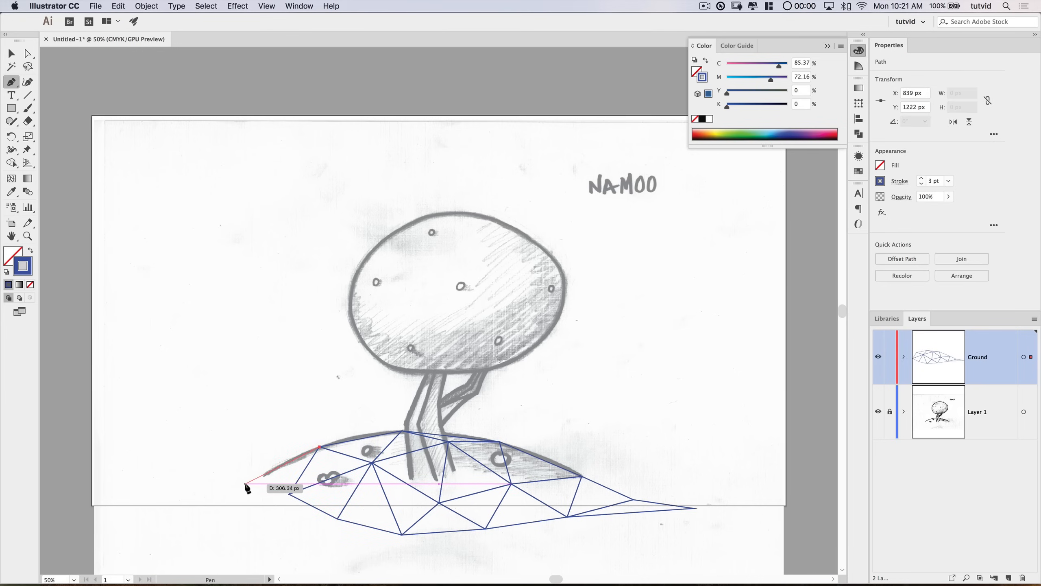
pyautogui.click(245, 484)
pyautogui.click(290, 494)
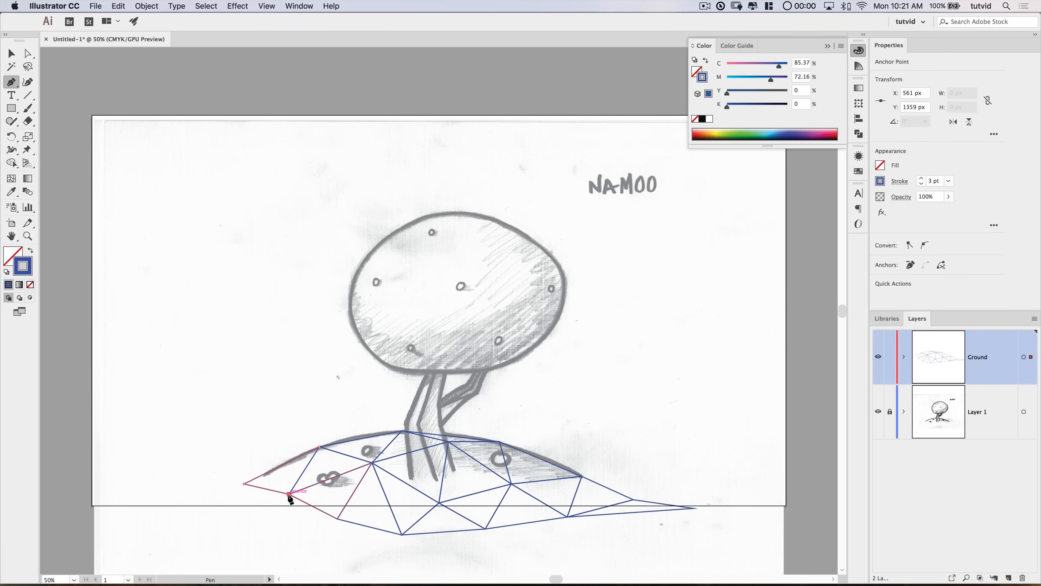
pyautogui.click(319, 446)
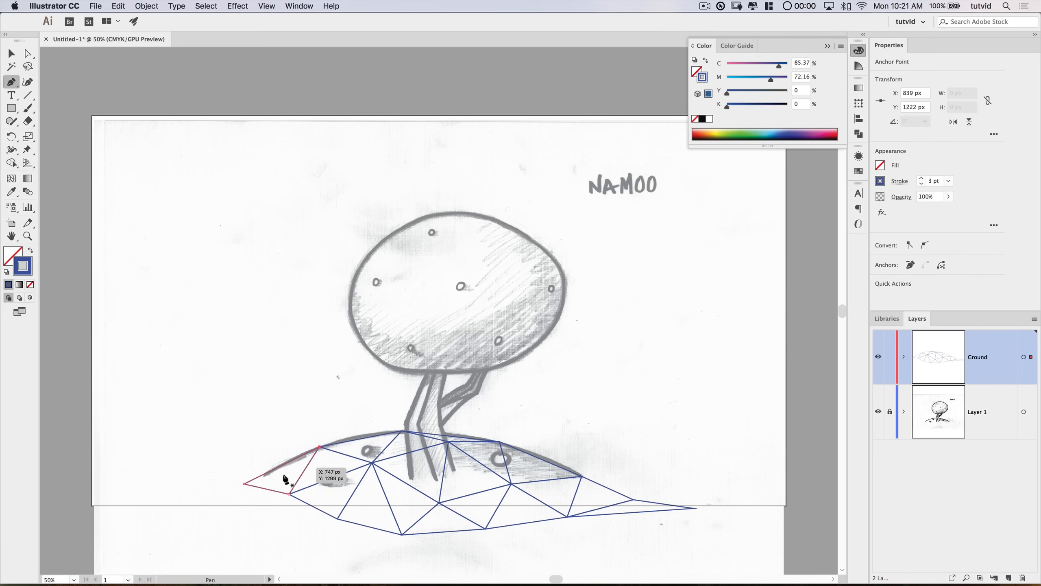
pyautogui.click(290, 494)
pyautogui.click(263, 529)
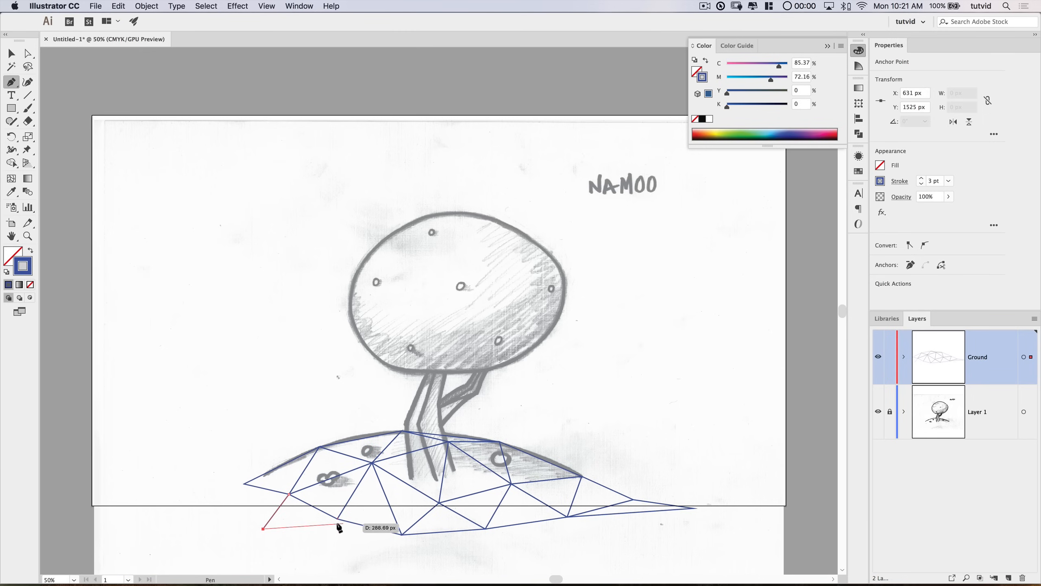
pyautogui.click(337, 519)
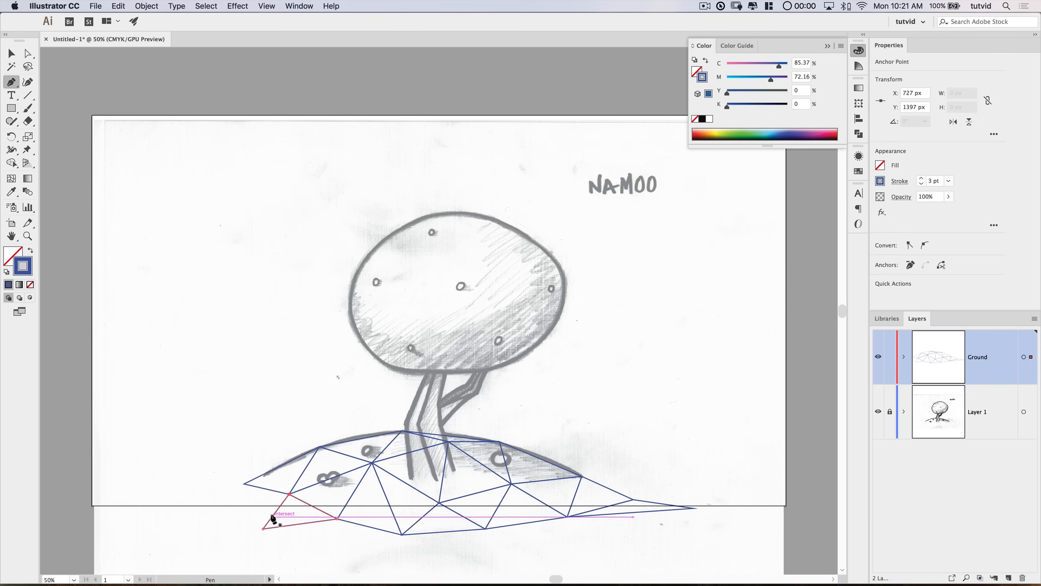
pyautogui.click(289, 494)
# Step: Extend the mesh left with two adjoining triangles that meet at a far-left point at about X 171 px, Y 1481 px
pyautogui.click(289, 494)
pyautogui.click(244, 484)
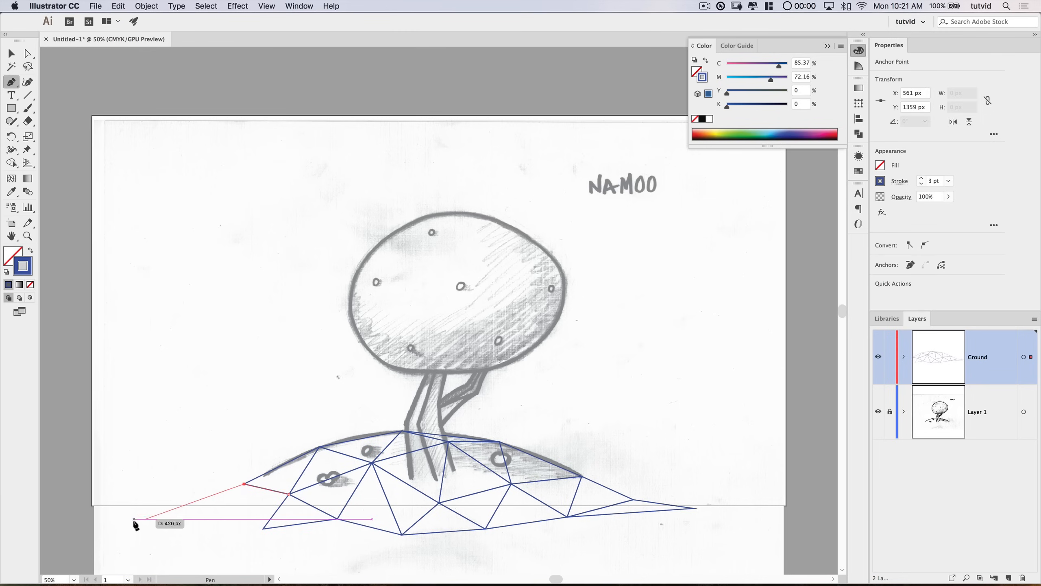
pyautogui.click(138, 517)
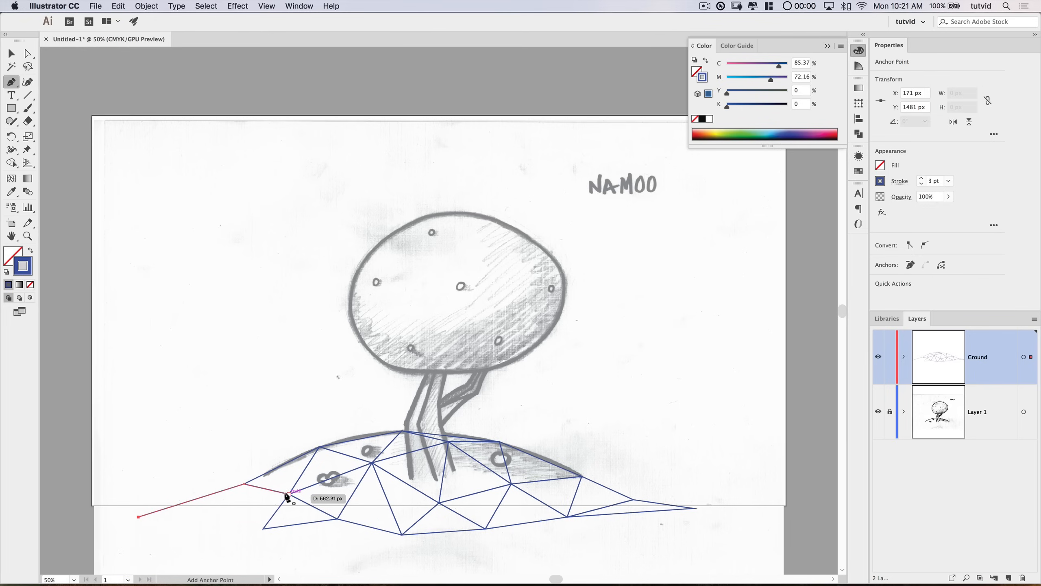
pyautogui.click(290, 494)
pyautogui.click(244, 484)
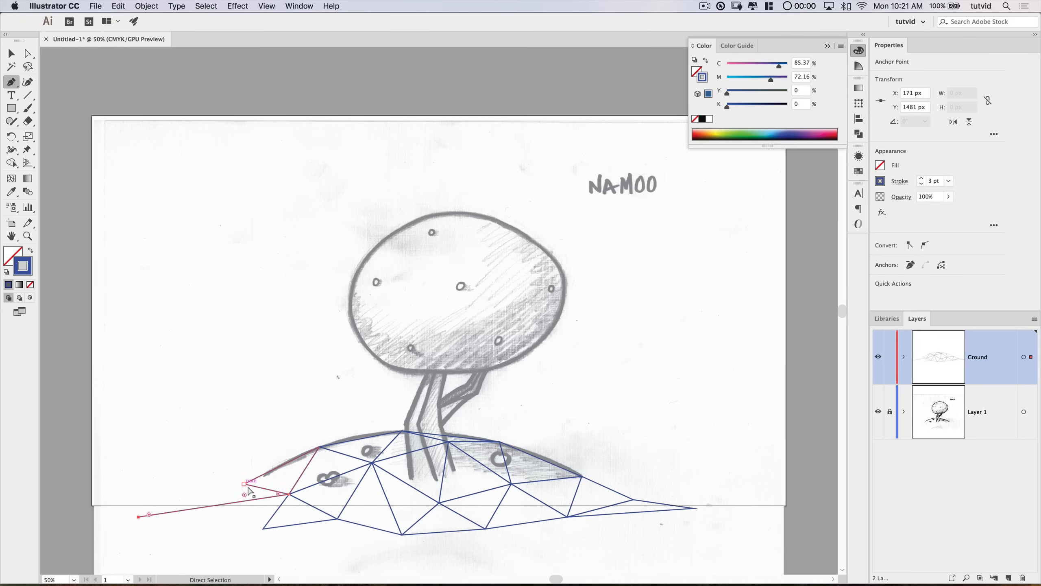
pyautogui.click(245, 485)
pyautogui.click(289, 494)
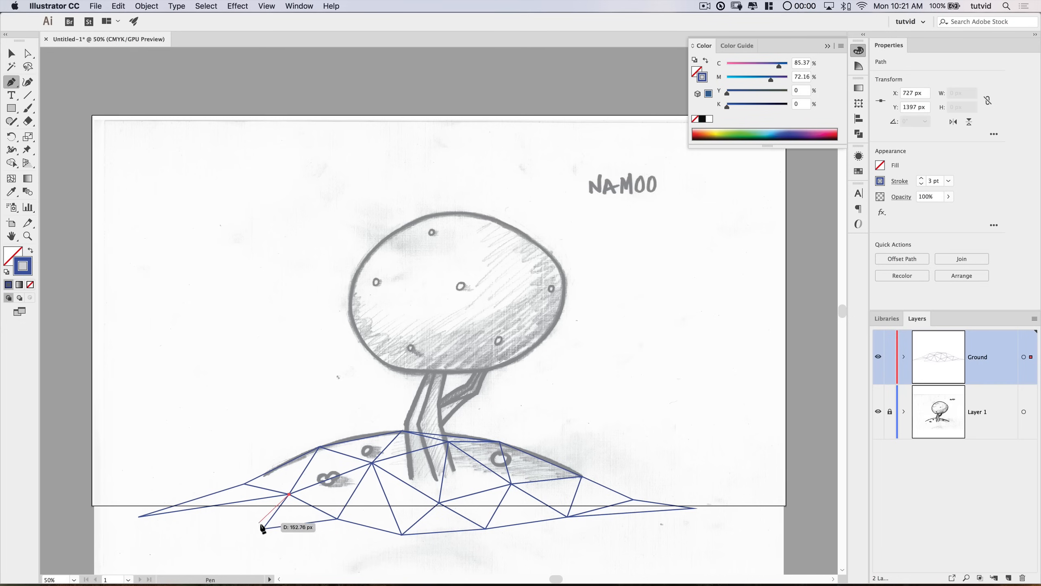
pyautogui.click(263, 529)
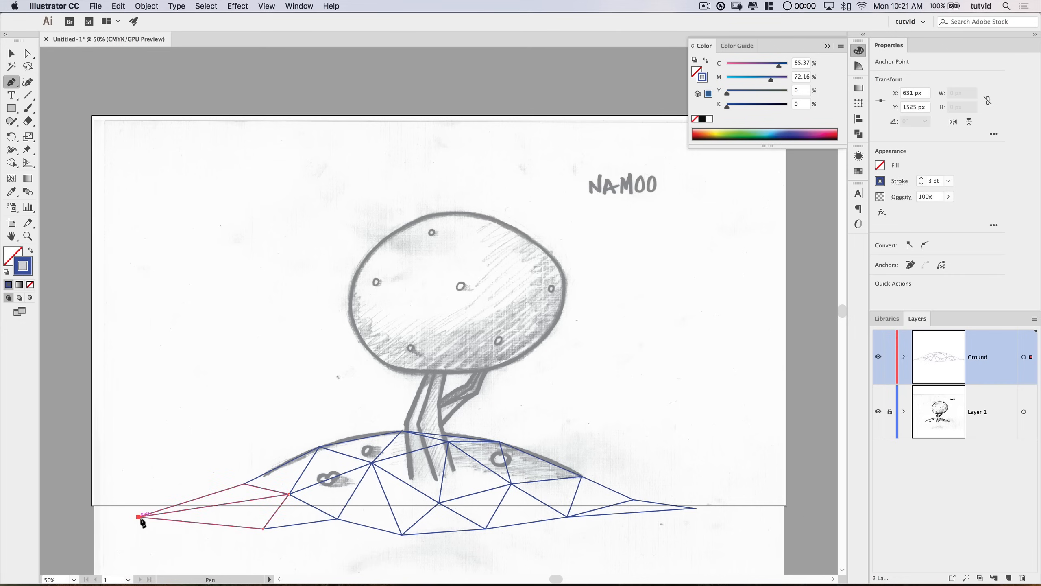
pyautogui.click(139, 517)
pyautogui.click(290, 494)
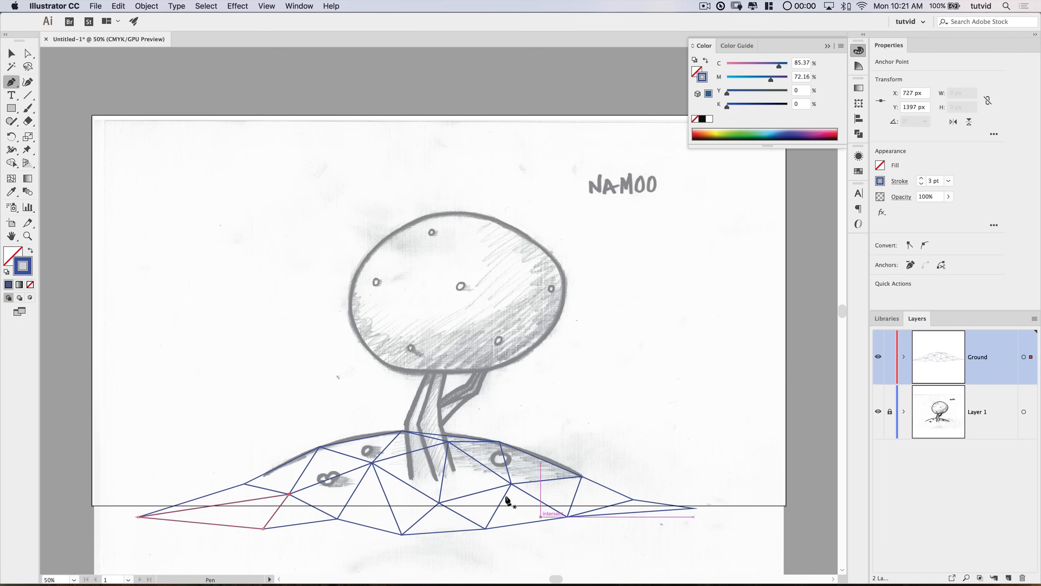
pyautogui.click(292, 493)
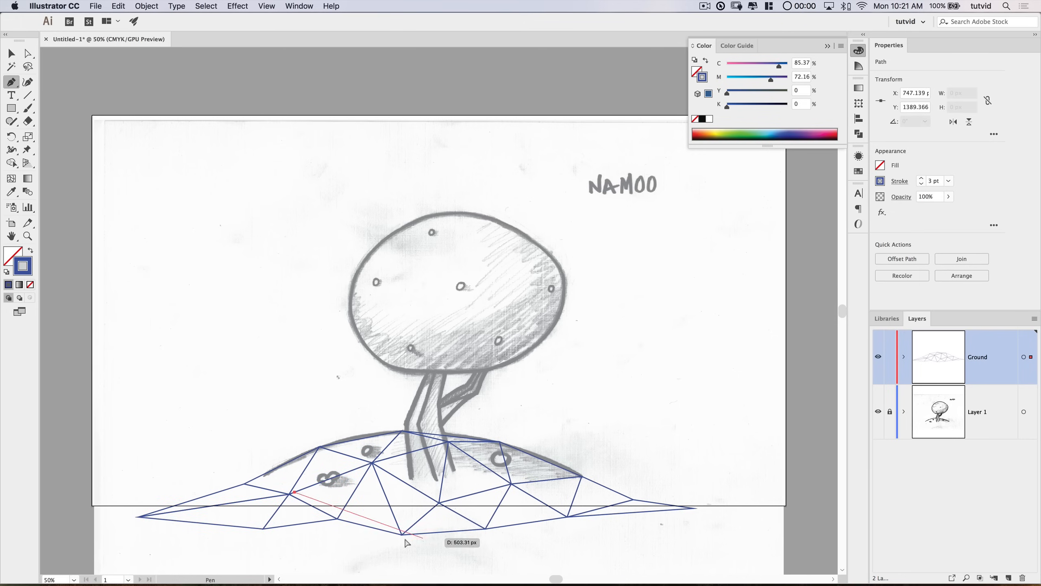
# Step: Deselect everything and check the ground mesh with the Layer 1 sketch temporarily hidden
pyautogui.press('v')
pyautogui.click(629, 546)
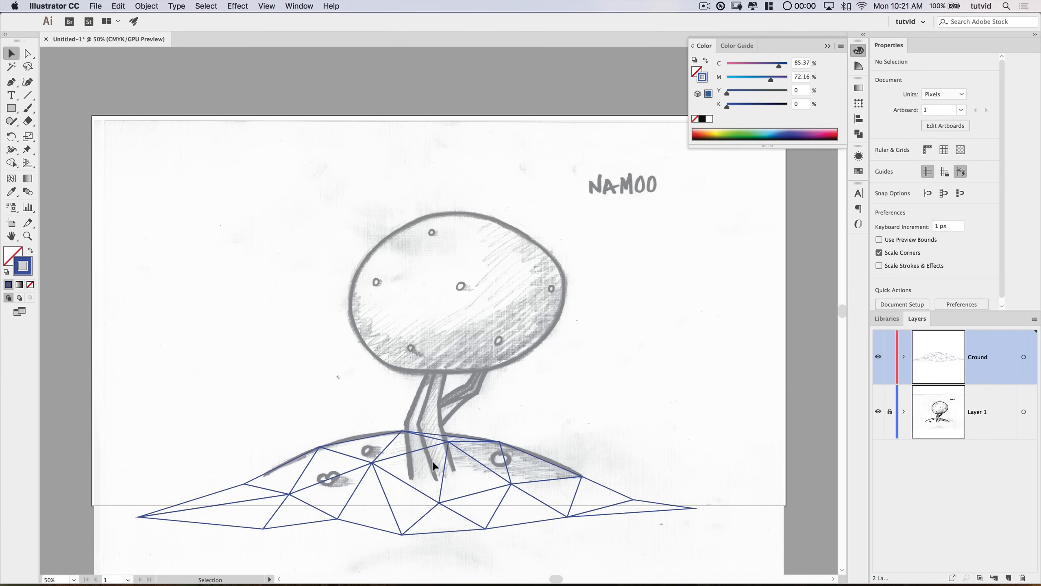
pyautogui.click(878, 411)
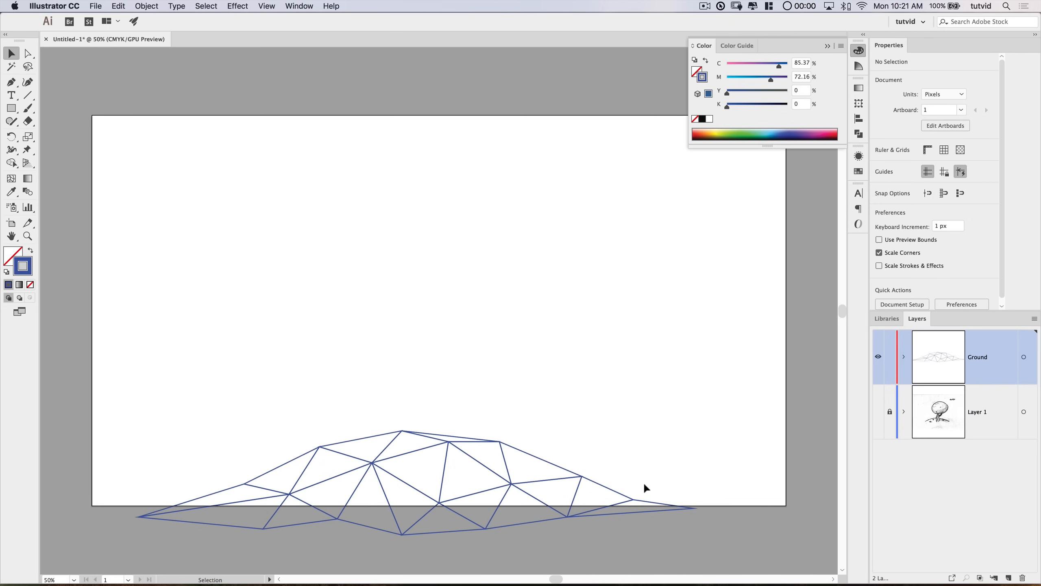
pyautogui.click(876, 413)
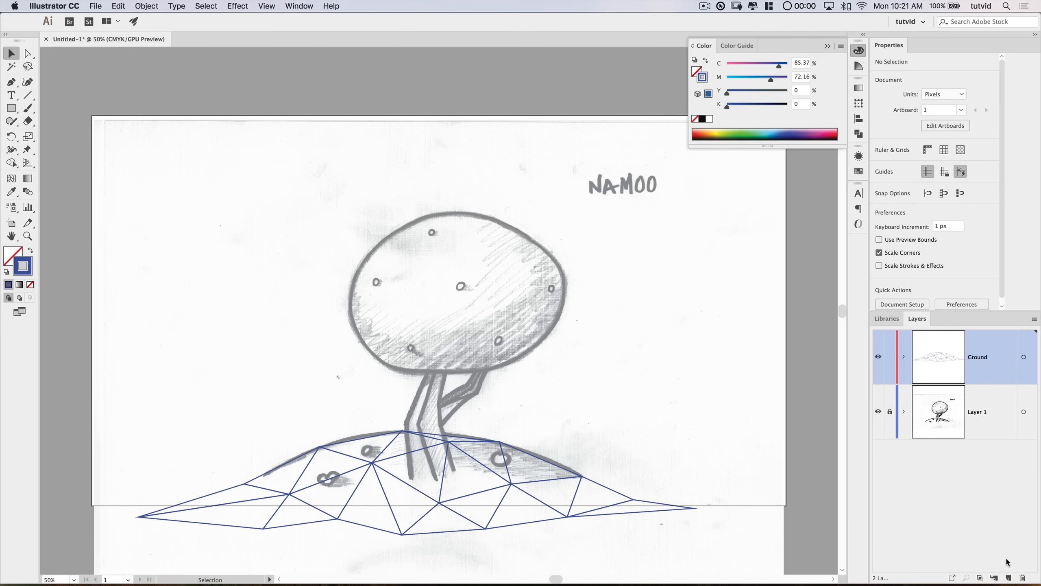
# Step: Lock the Ground layer and add a new layer named Tree above it
pyautogui.click(1009, 578)
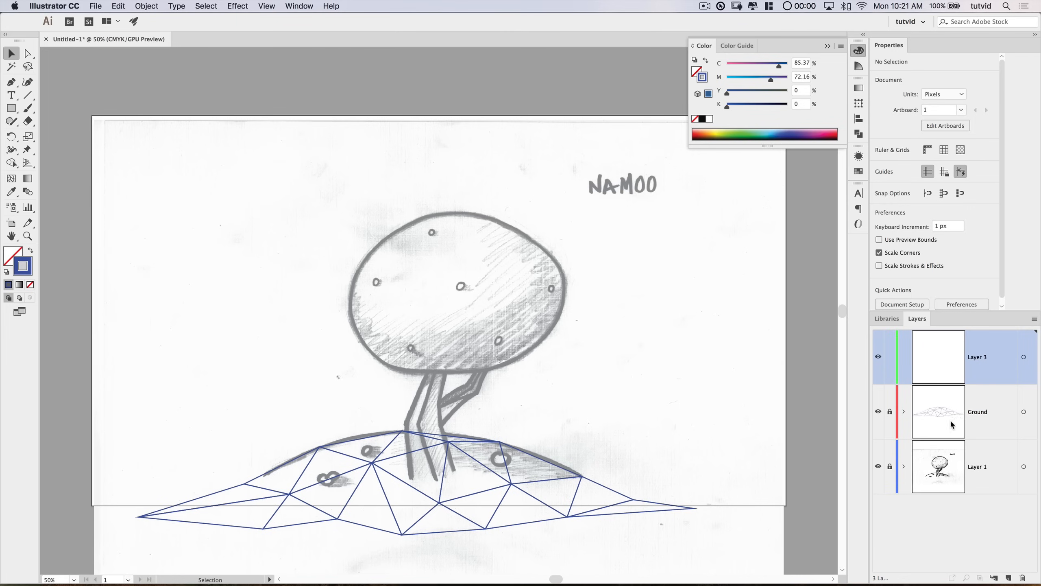
pyautogui.doubleClick(978, 359)
pyautogui.press('Return')
# Step: With the Pen tool, trace the main trunk from the canopy down its left edge and across its two-segment base
pyautogui.click(11, 85)
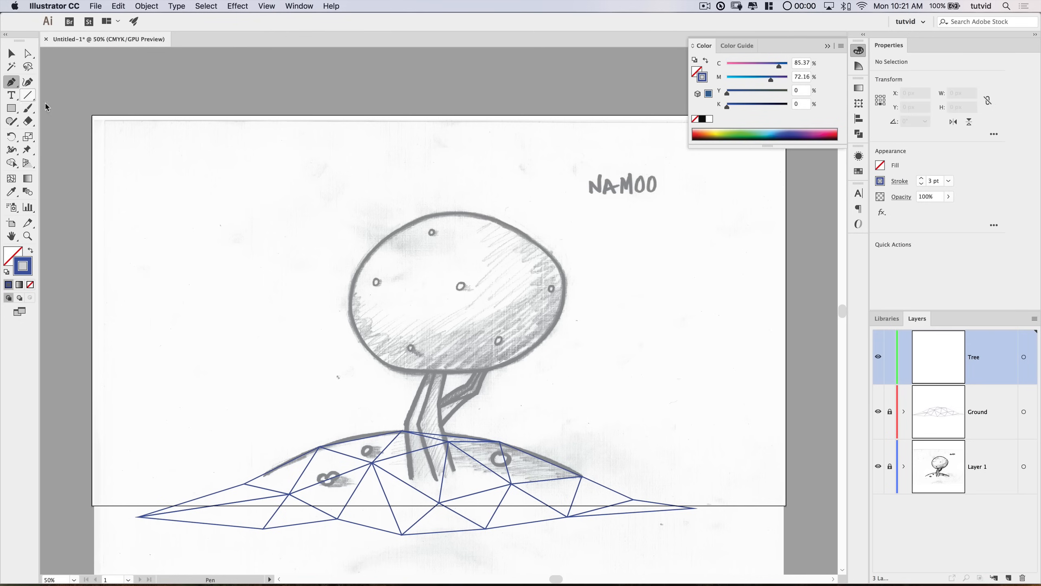
pyautogui.click(426, 371)
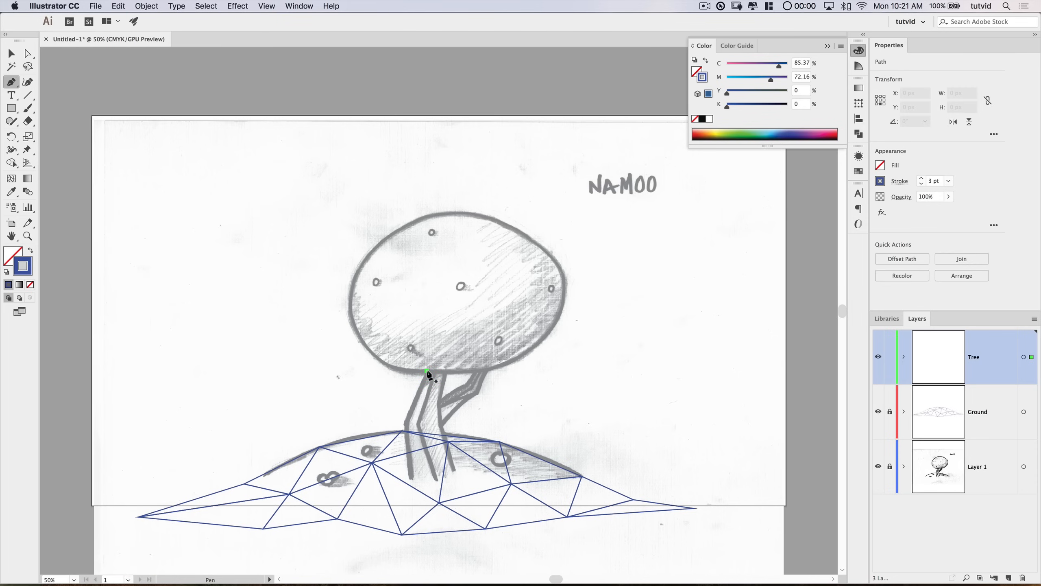
pyautogui.click(405, 424)
pyautogui.click(411, 482)
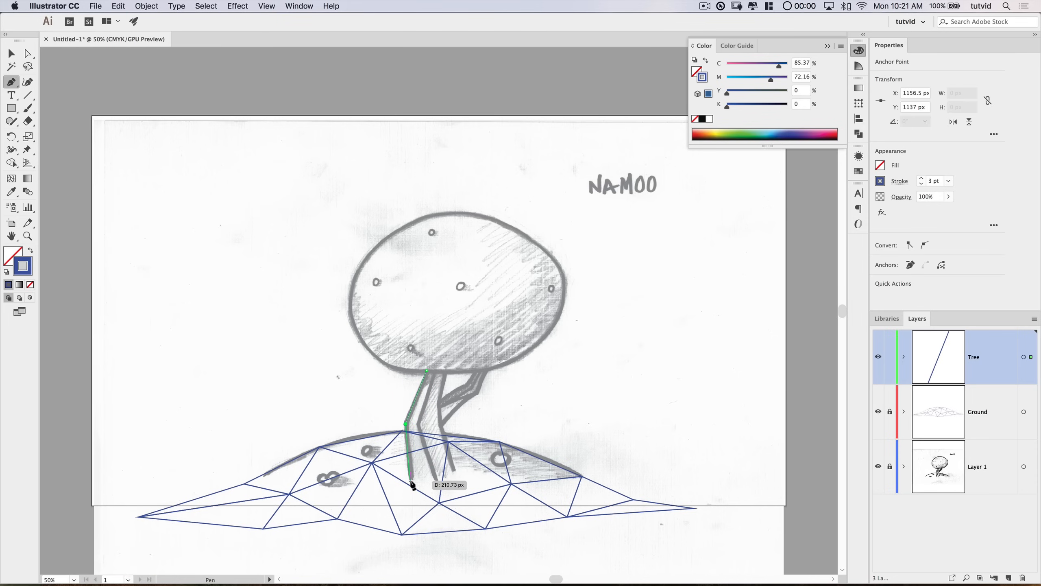
pyautogui.click(411, 482)
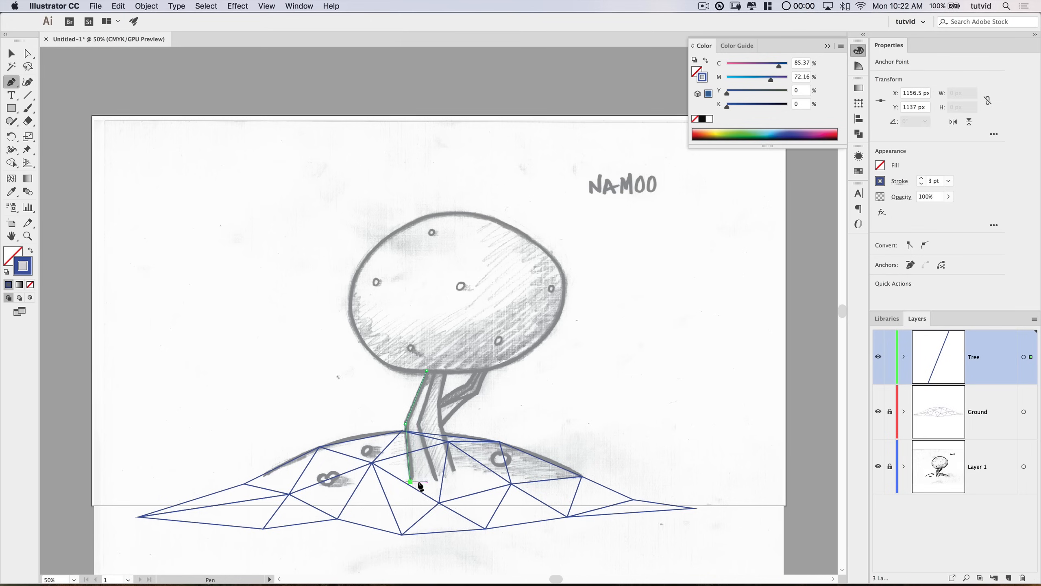
pyautogui.click(440, 483)
pyautogui.click(456, 472)
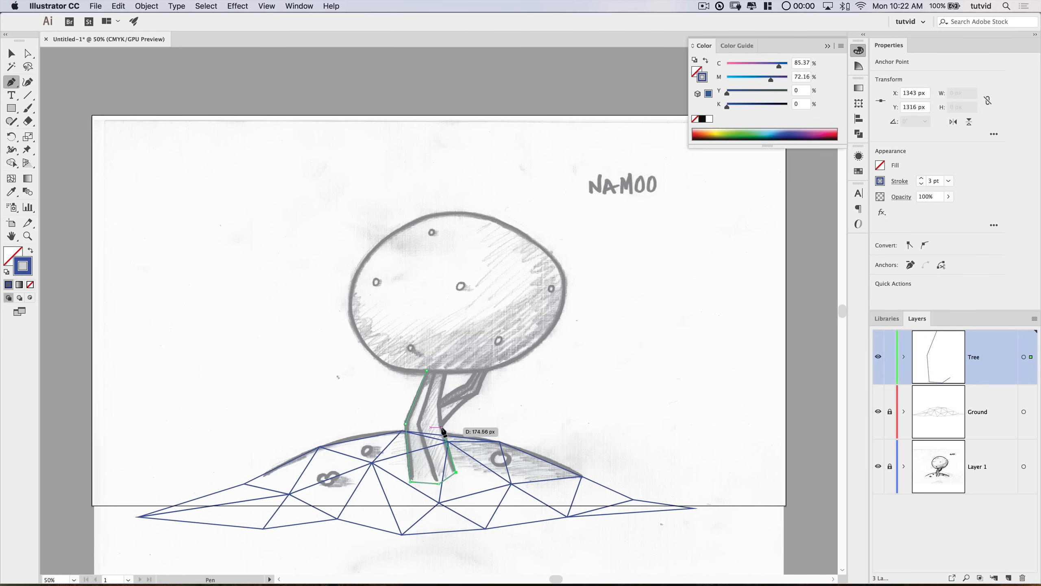
# Step: Turn off Smart Guides and trace the trunk's right edge up to the canopy, closing the outline at its starting point
pyautogui.click(266, 5)
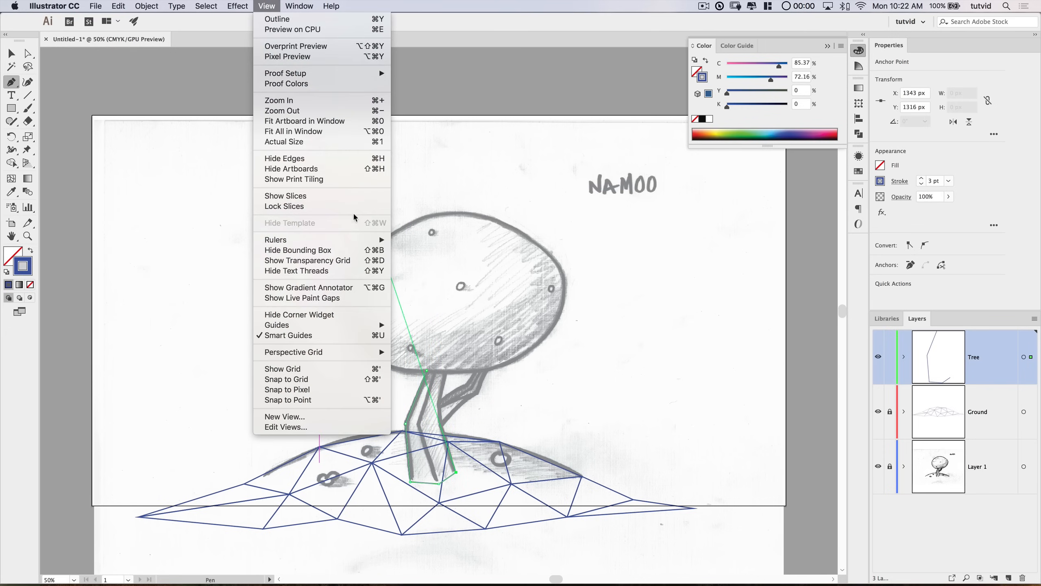
pyautogui.click(304, 335)
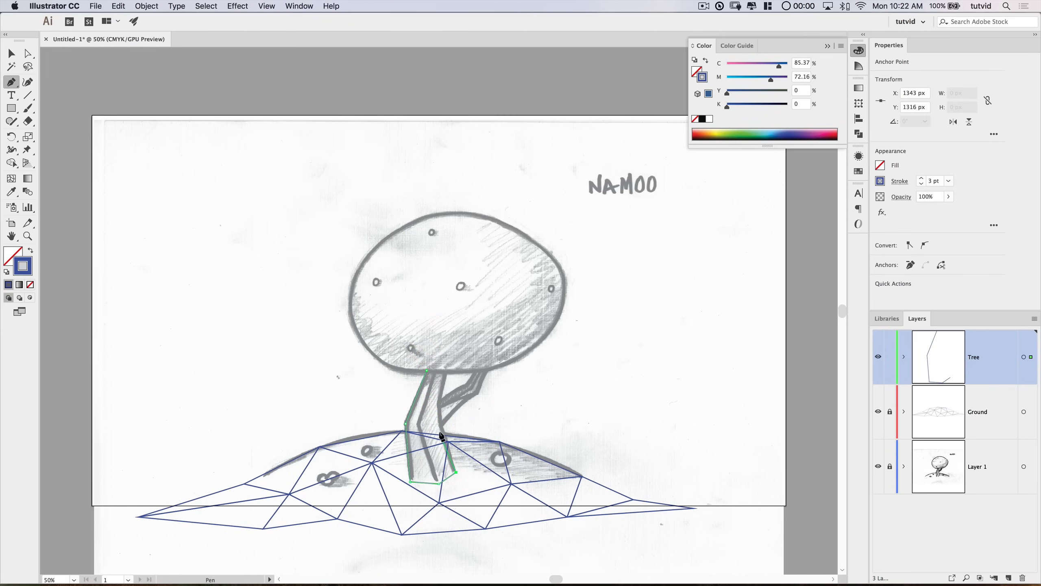
pyautogui.click(441, 427)
pyautogui.click(440, 406)
pyautogui.click(439, 398)
pyautogui.click(427, 370)
# Step: Turn Smart Guides back on and trace the trunk's inner shading line from inside the canopy through the bend to the base's middle corner
pyautogui.click(267, 5)
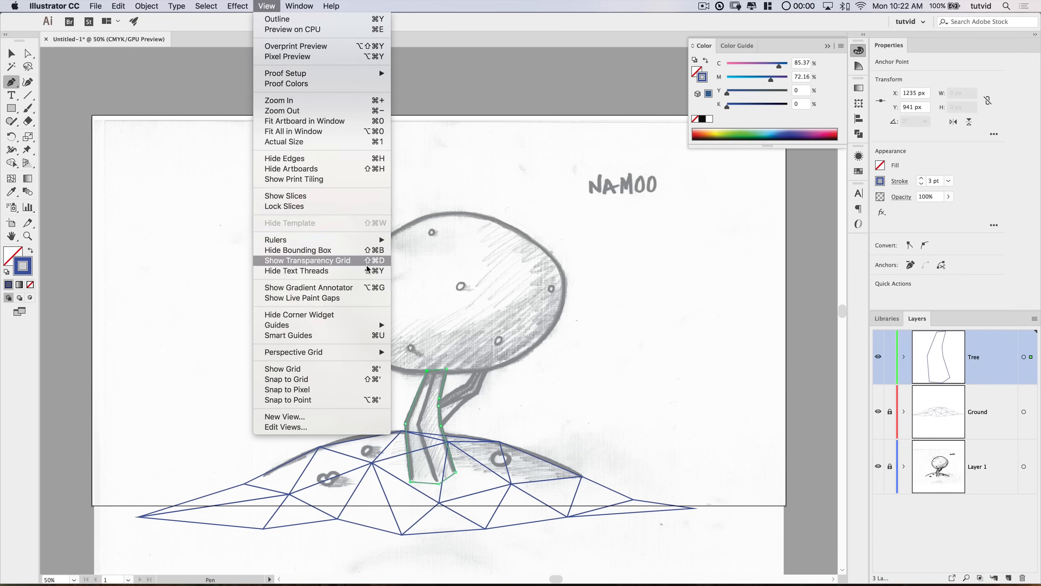
pyautogui.click(341, 335)
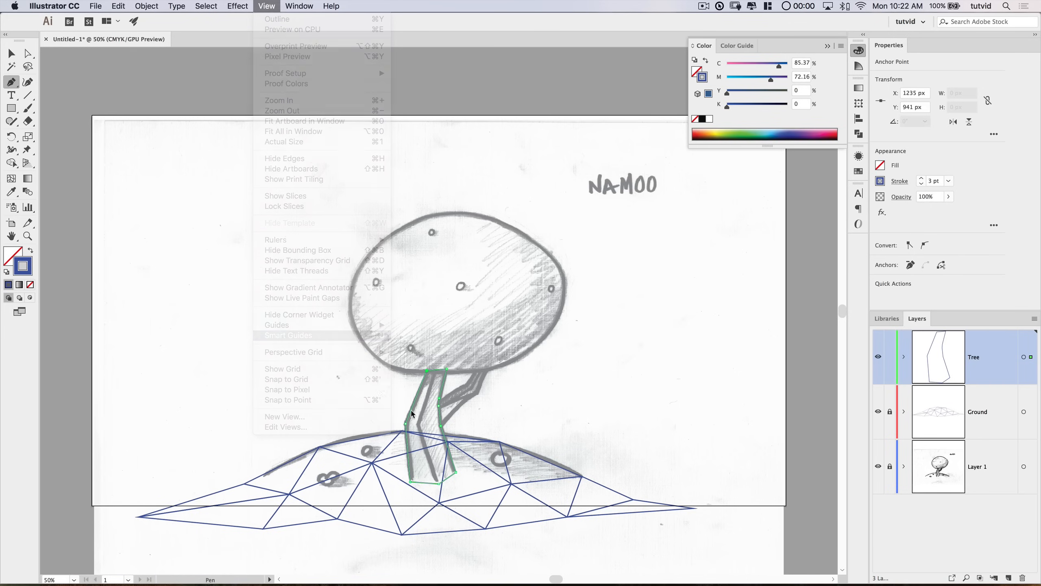
pyautogui.click(435, 363)
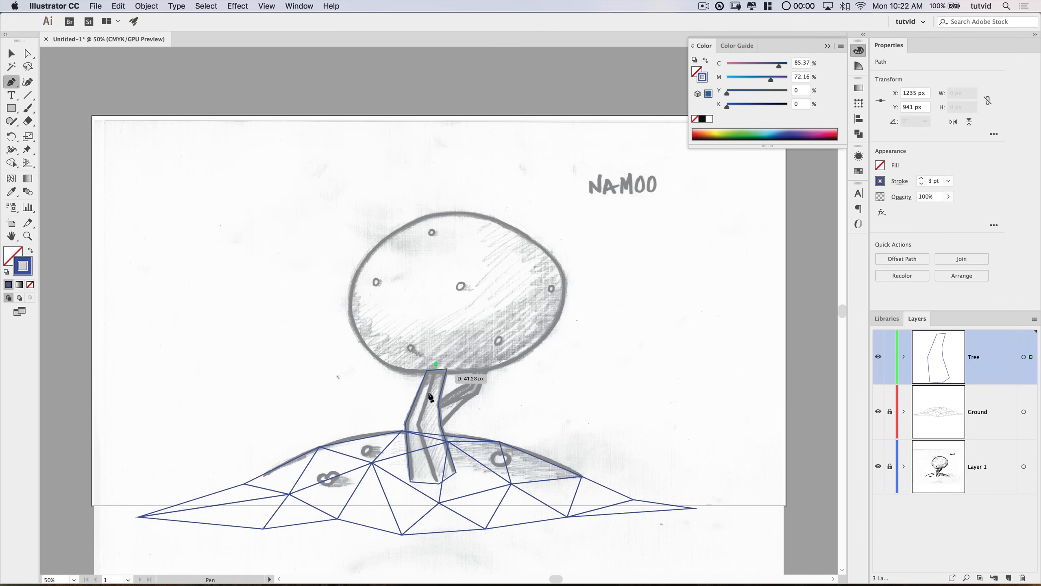
pyautogui.click(419, 423)
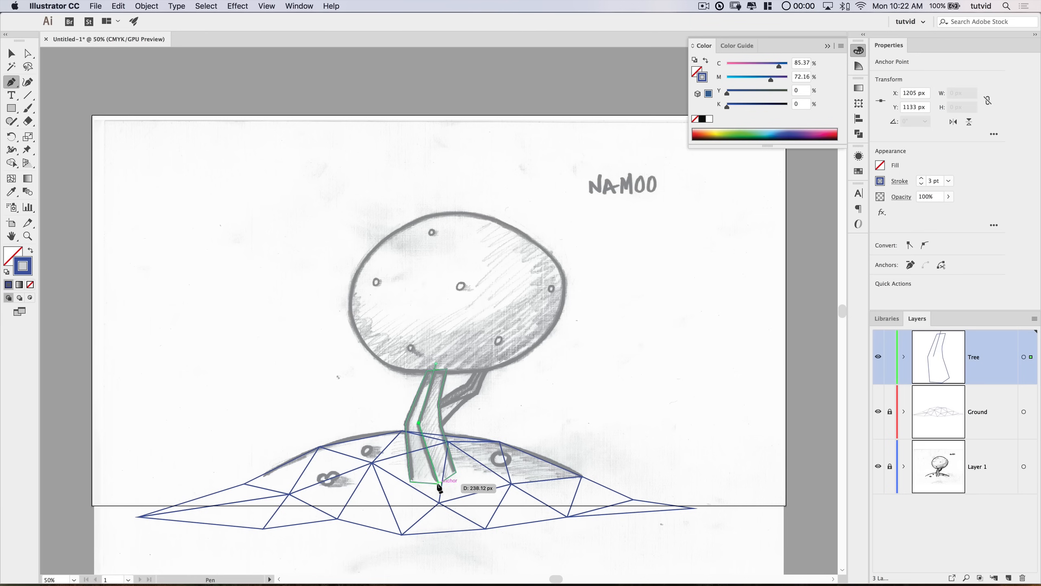
pyautogui.press('super+equal')
pyautogui.press('super+equal')
pyautogui.press('super+equal')
pyautogui.press('super+equal')
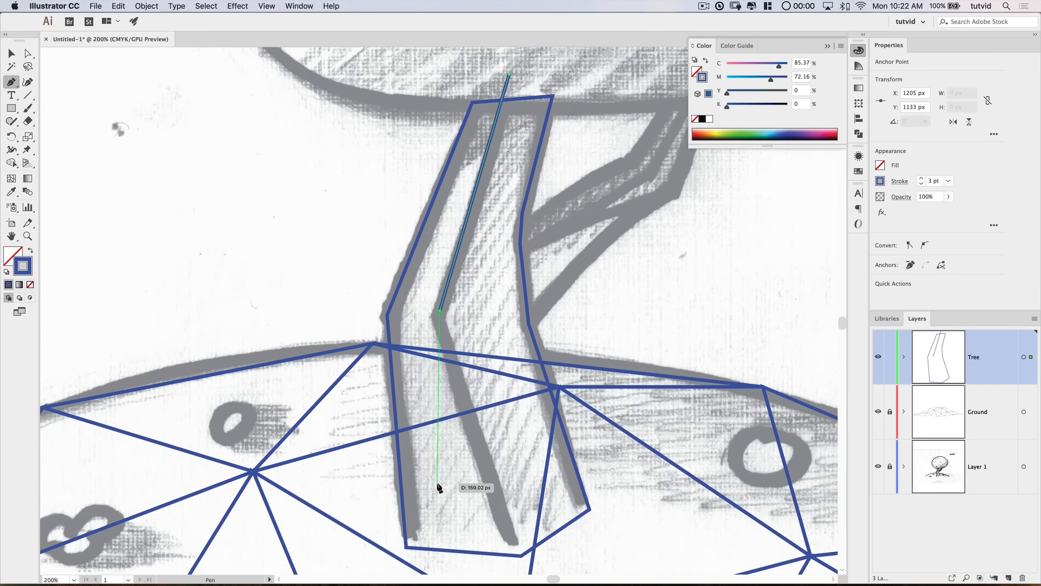
pyautogui.moveTo(473, 430); pyautogui.dragTo(312, 295)
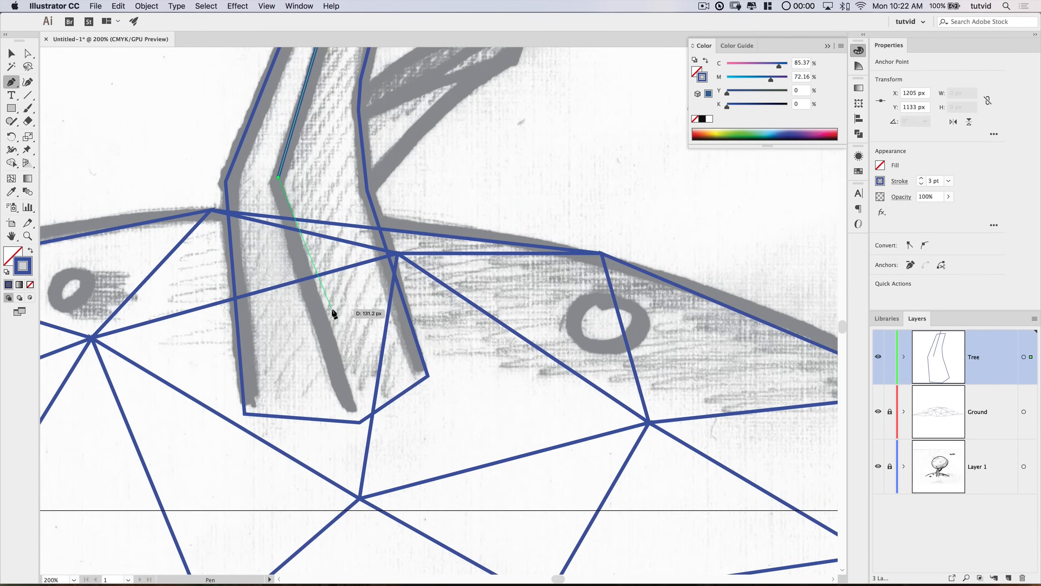
pyautogui.click(359, 423)
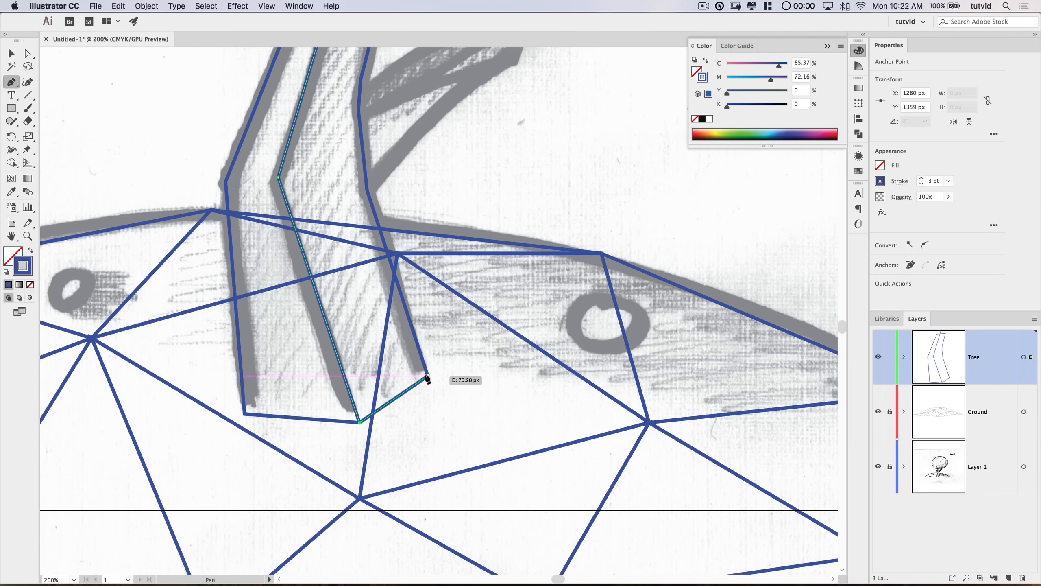
# Step: Continue the shaded trunk shape up the right-edge anchors of the trunk outline and close it at its starting point in the canopy
pyautogui.click(428, 376)
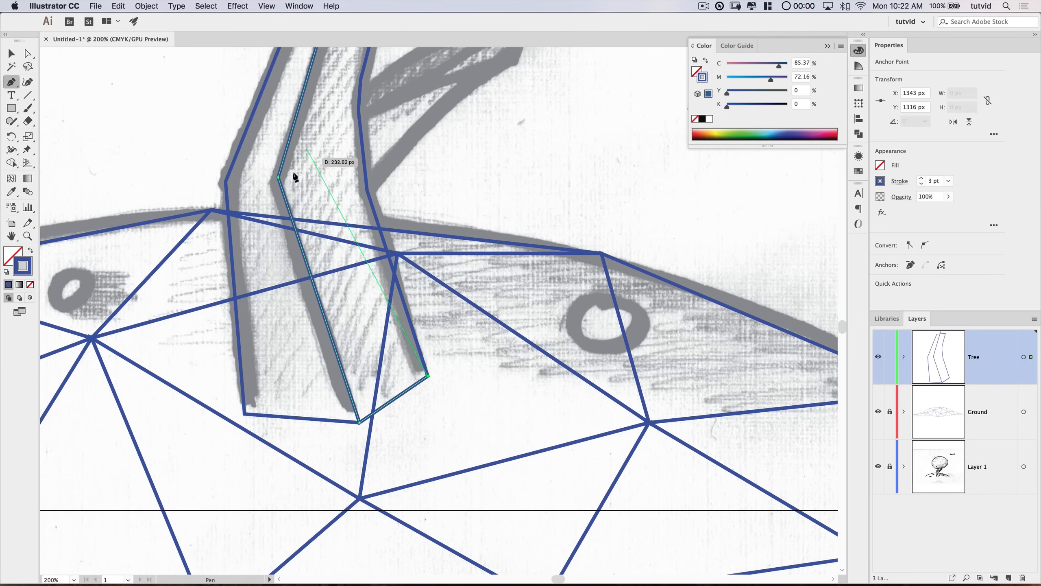
pyautogui.click(367, 190)
pyautogui.click(359, 109)
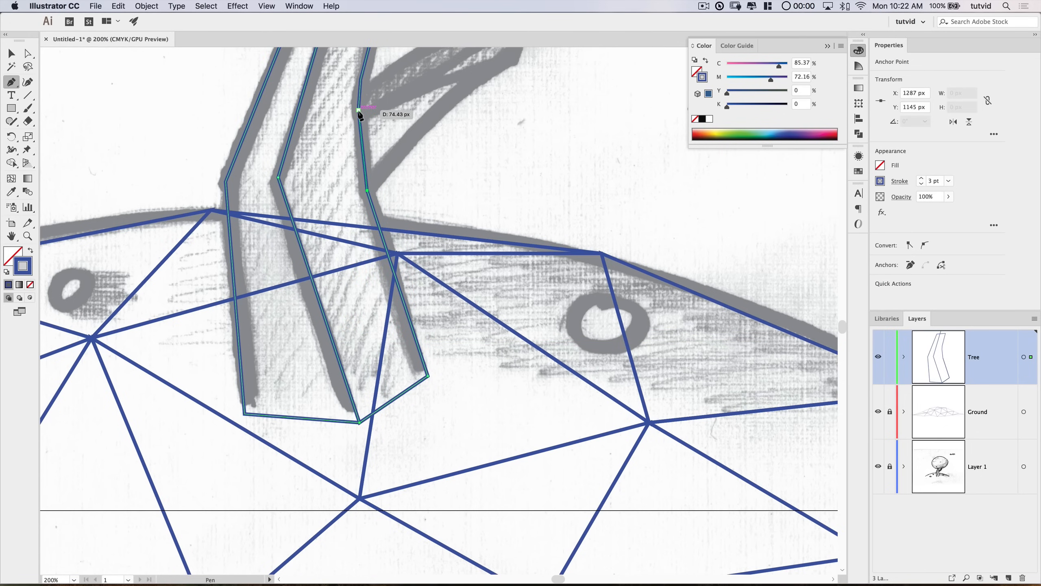
pyautogui.click(360, 79)
pyautogui.scroll(10, 362, 82)
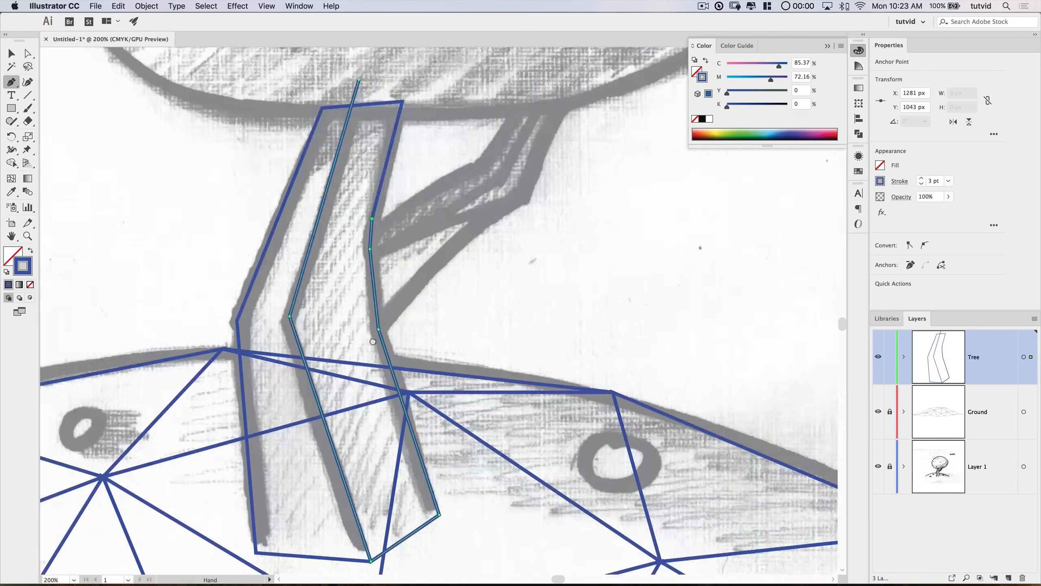
pyautogui.click(426, 279)
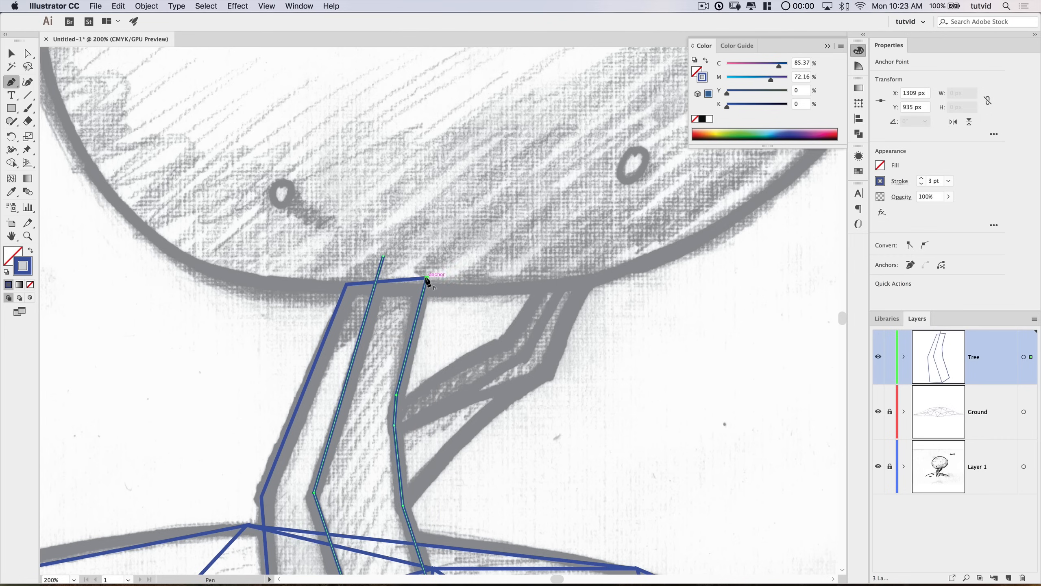
pyautogui.click(382, 257)
pyautogui.click(24, 56)
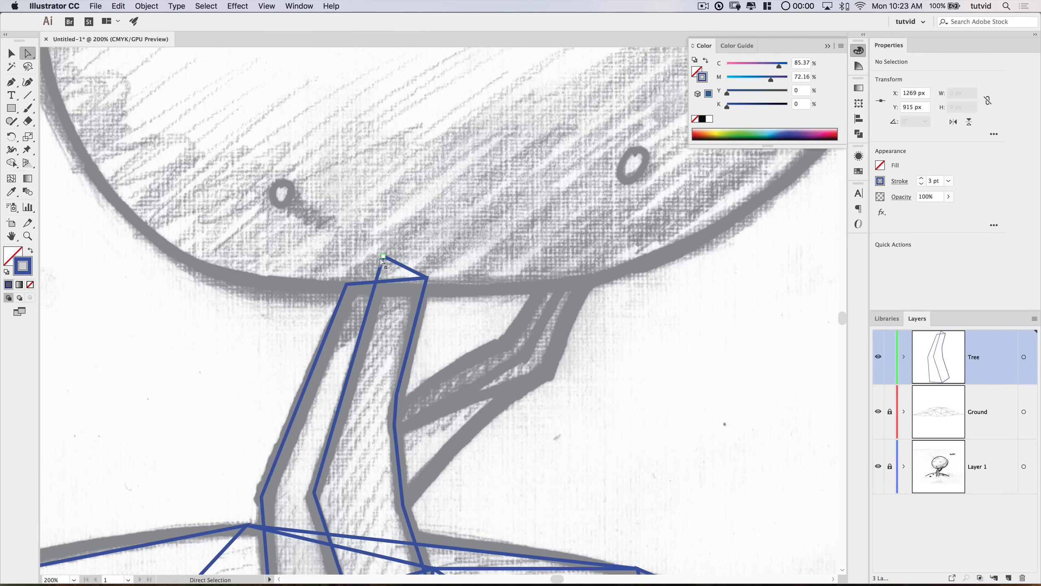
# Step: Move the shaded trunk shape's top anchor down onto the top edge of the trunk outline
pyautogui.moveTo(381, 255); pyautogui.dragTo(372, 283)
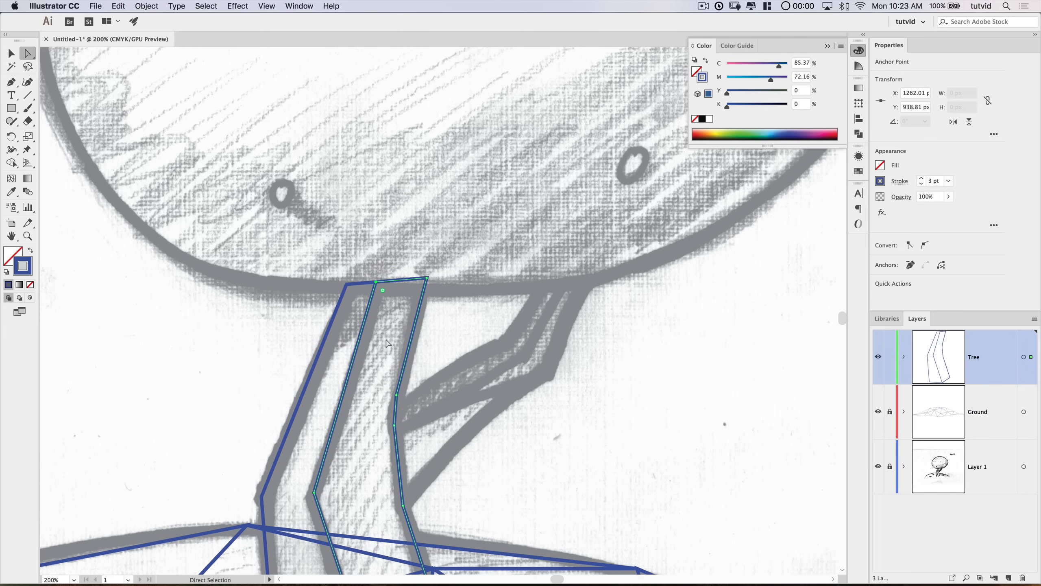
pyautogui.press('super+minus')
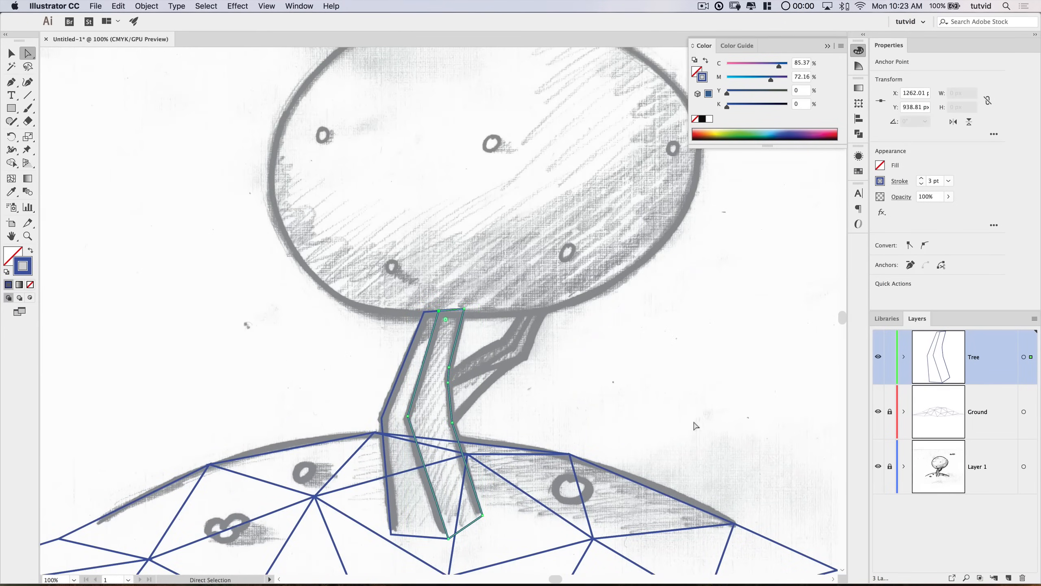
pyautogui.moveTo(701, 350); pyautogui.dragTo(638, 348)
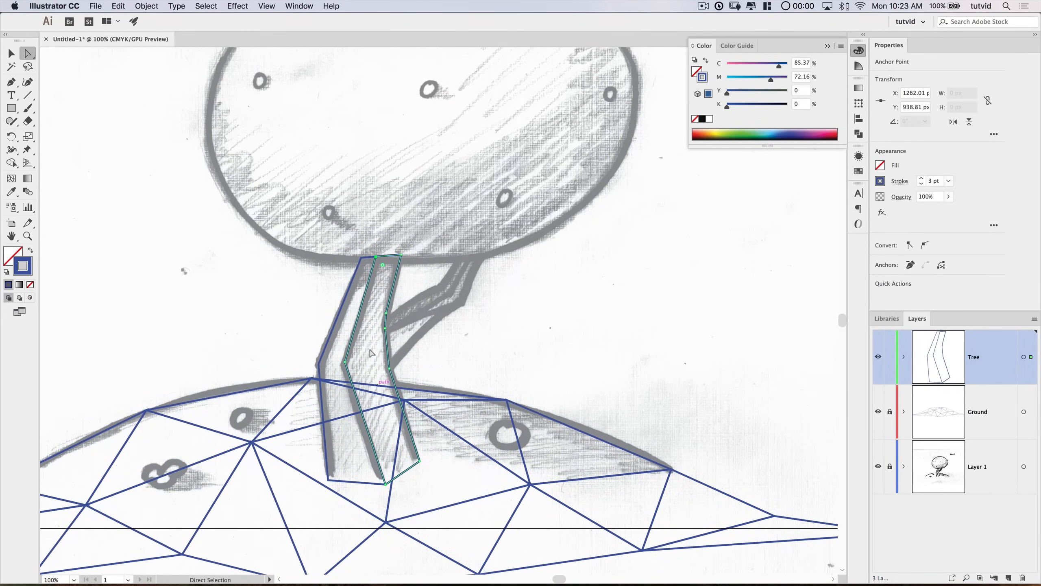
# Step: With the Pen tool, trace the side branch from the trunk's right edge into the canopy, back along its outer edge, and close it along the trunk
pyautogui.click(12, 82)
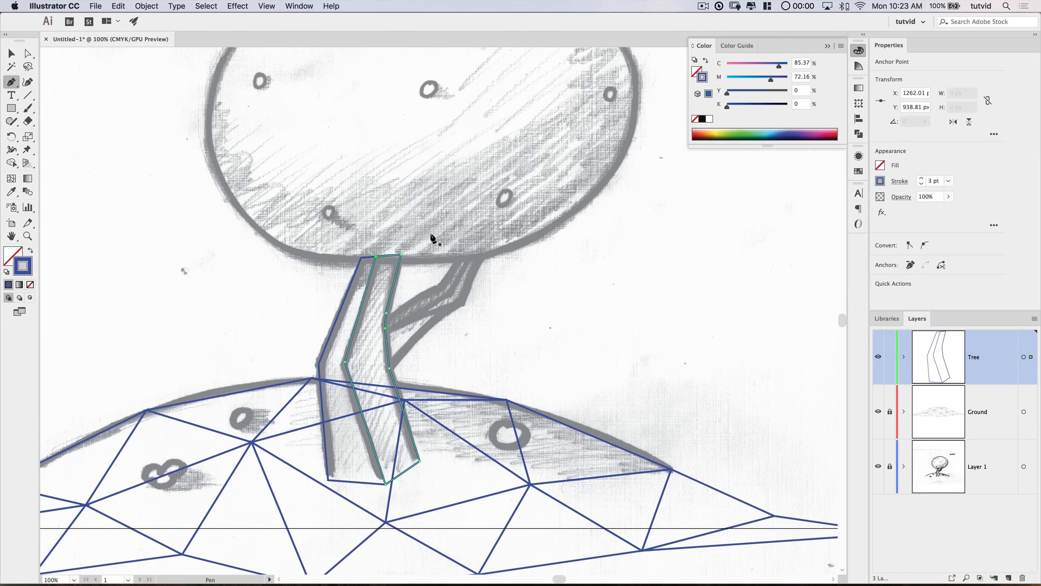
pyautogui.click(385, 312)
pyautogui.click(436, 285)
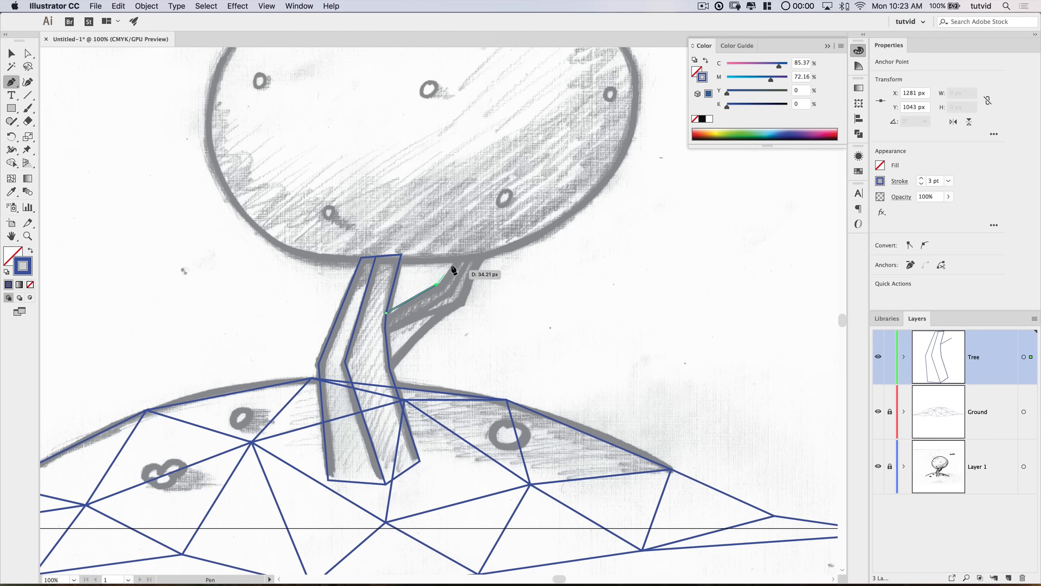
pyautogui.click(463, 248)
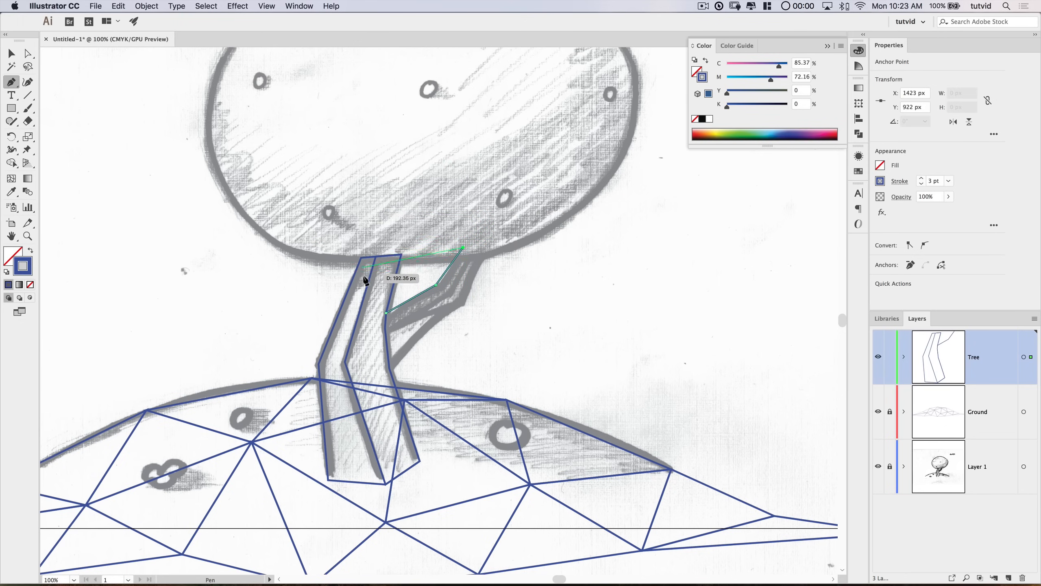
pyautogui.click(485, 247)
pyautogui.click(464, 304)
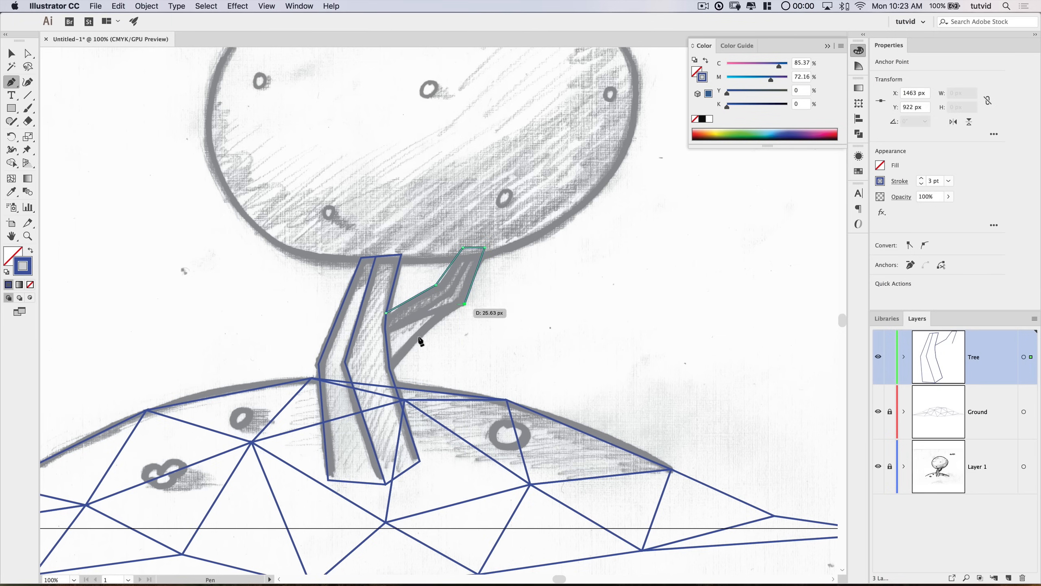
pyautogui.click(389, 368)
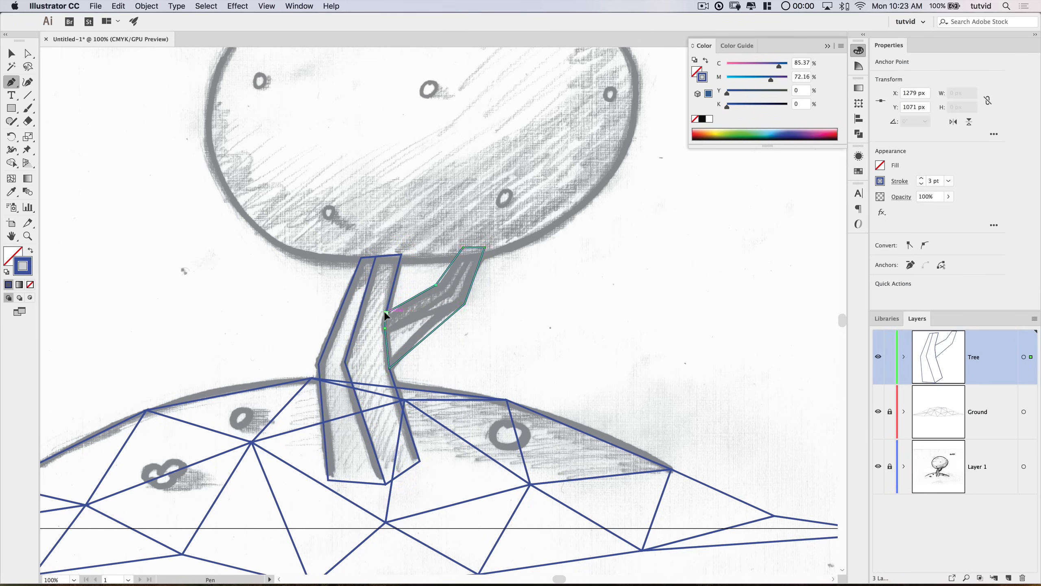
pyautogui.click(385, 328)
# Step: Trace the triangular underside of the branch between the trunk's right edge and the branch's outer bend as a closed shape
pyautogui.click(385, 328)
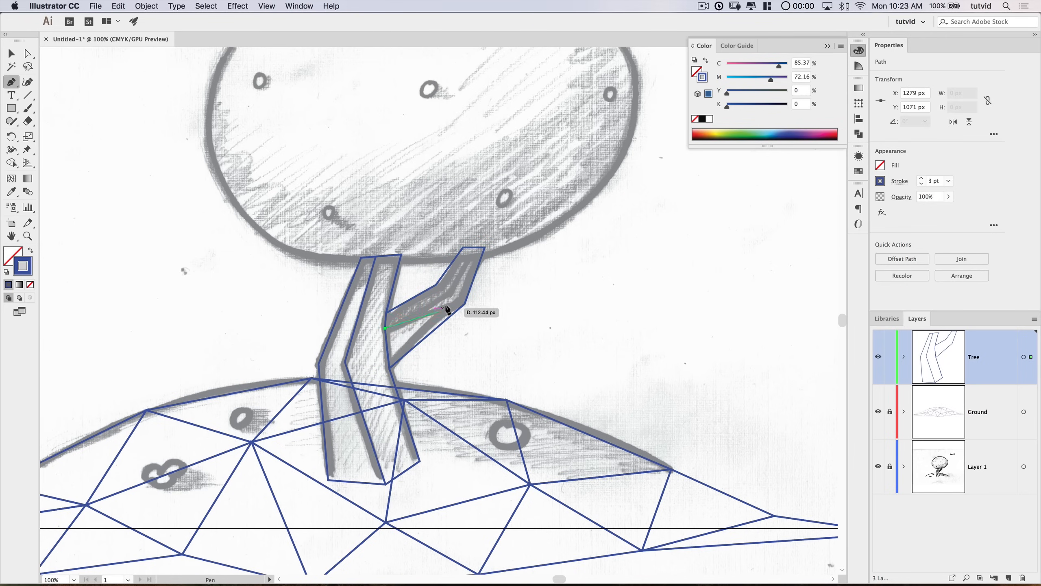
pyautogui.click(464, 304)
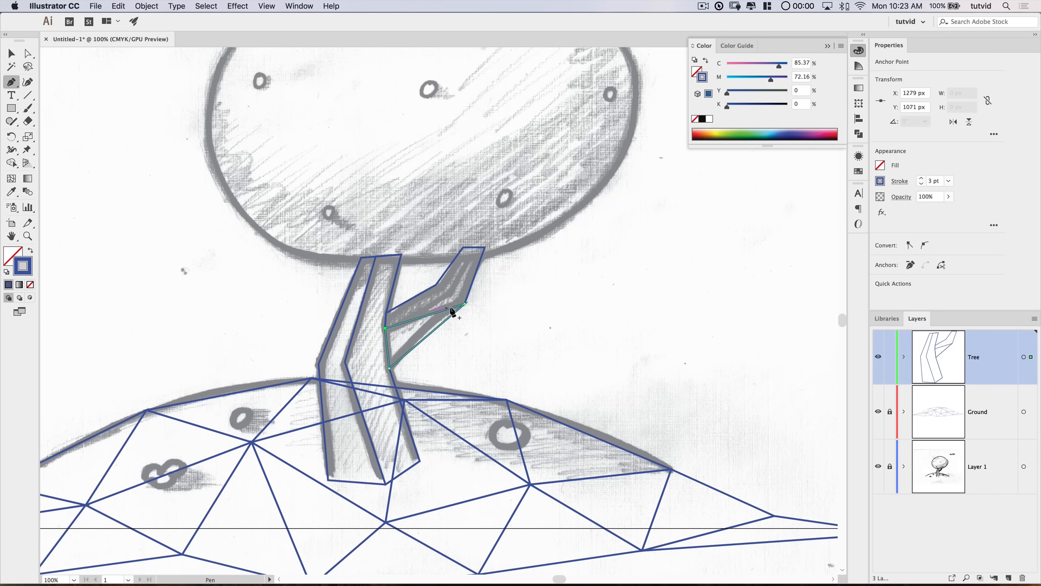
pyautogui.click(395, 323)
# Step: Trace the shaded strip of the branch from the trunk through the inner bend to the canopy and back via the outer bend, closing it
pyautogui.click(384, 328)
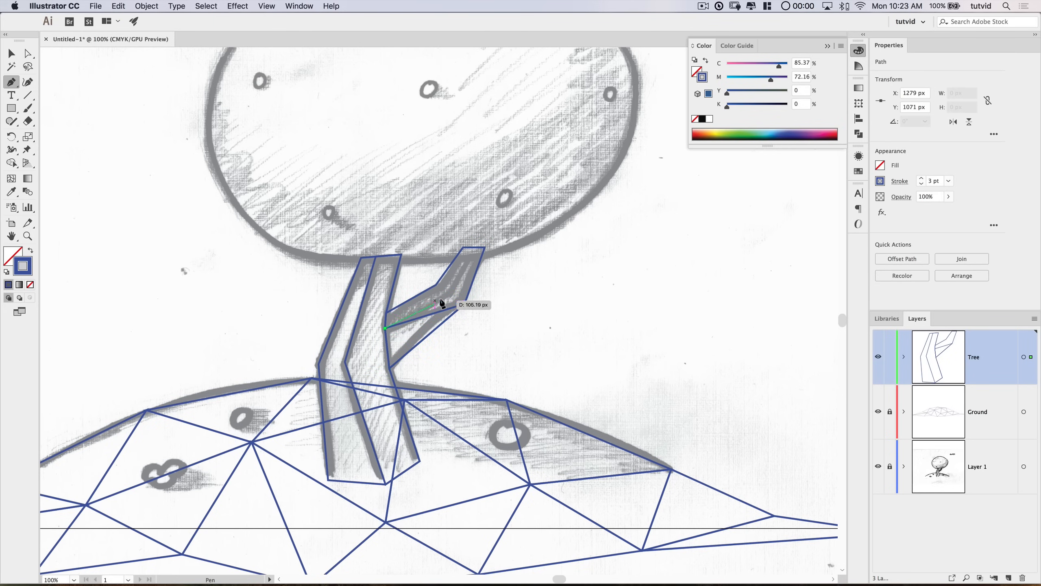
pyautogui.click(452, 292)
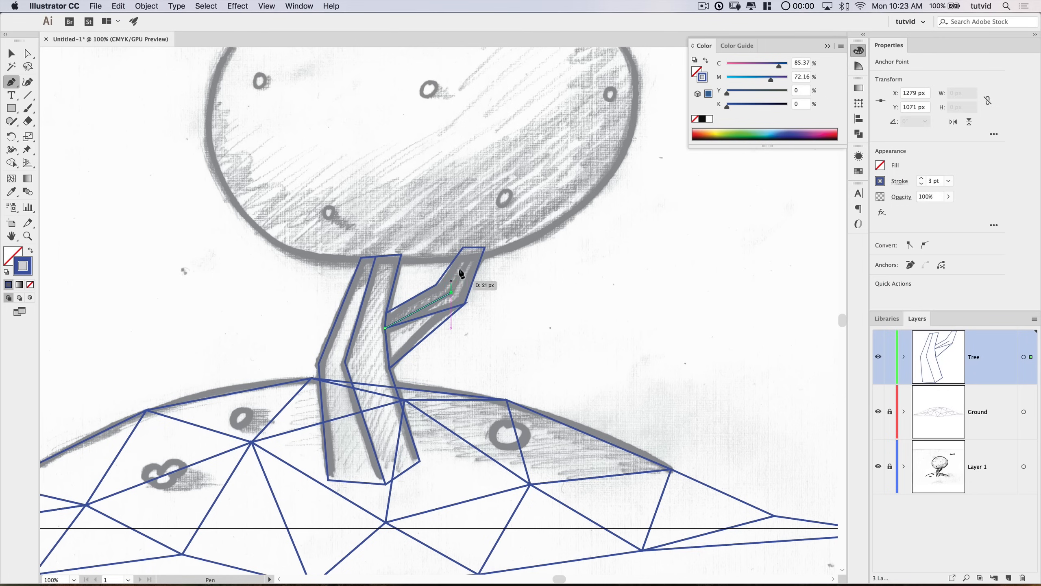
pyautogui.click(472, 247)
pyautogui.click(485, 248)
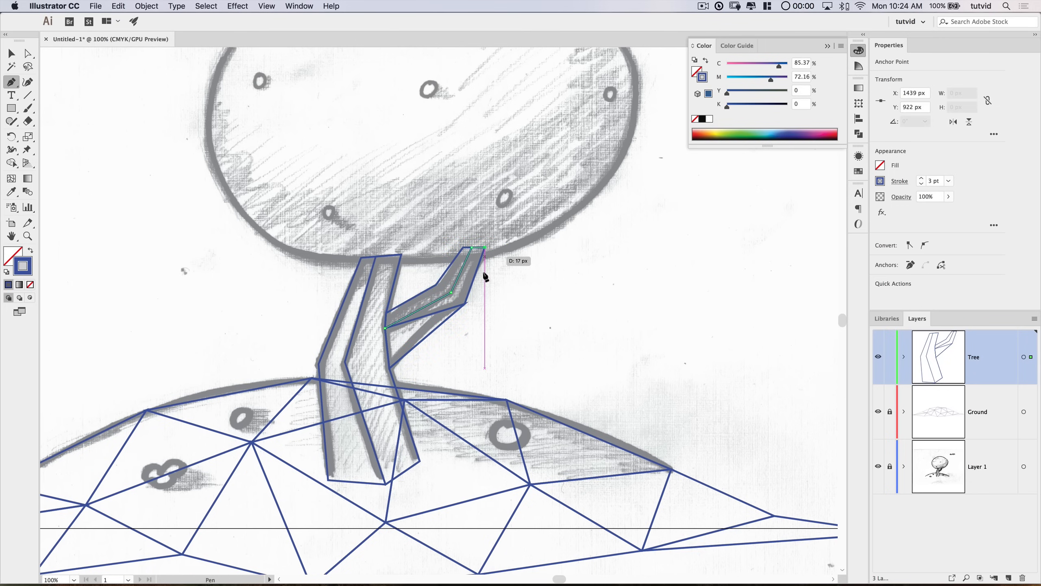
pyautogui.click(464, 304)
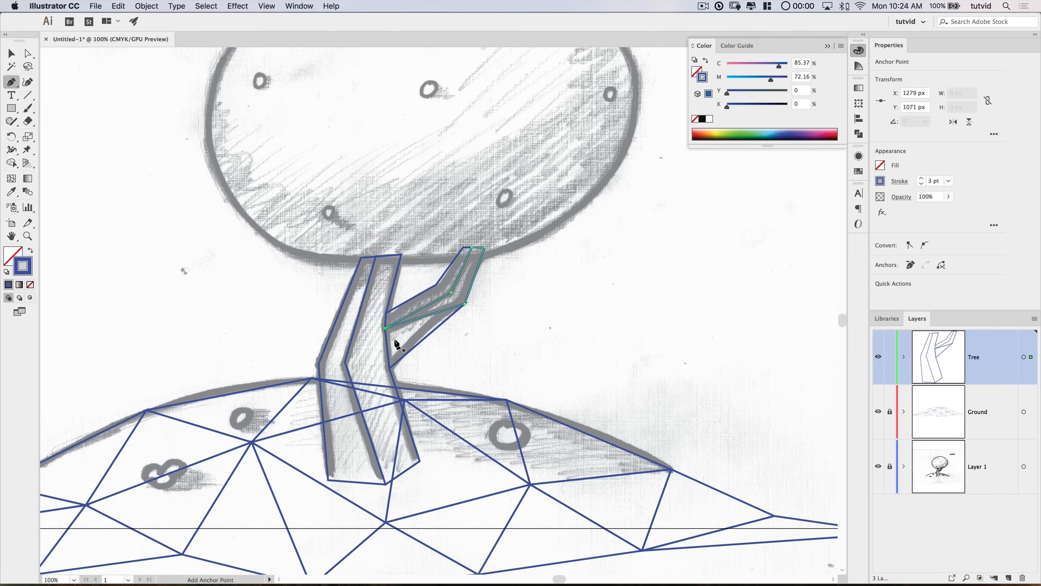
pyautogui.press('v')
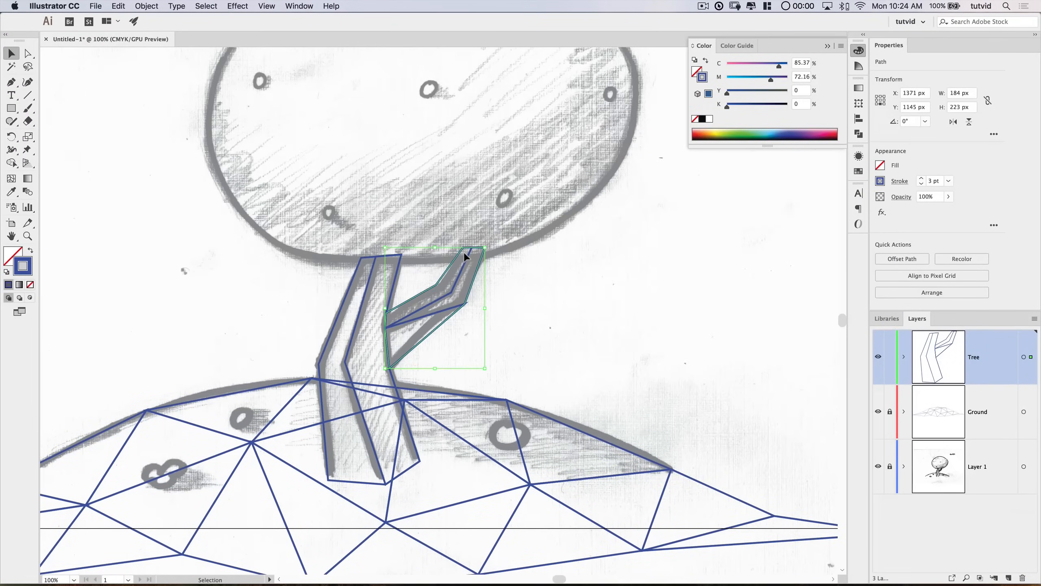
# Step: Turn off Dim Images for Layer 1 and deselect the artwork
pyautogui.click(952, 480)
pyautogui.doubleClick(988, 472)
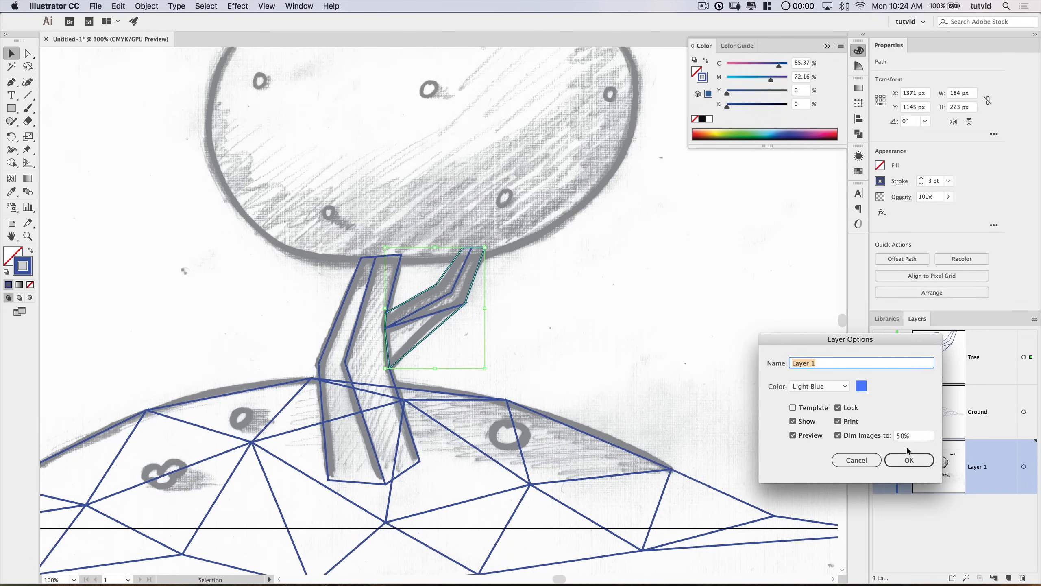
pyautogui.click(908, 460)
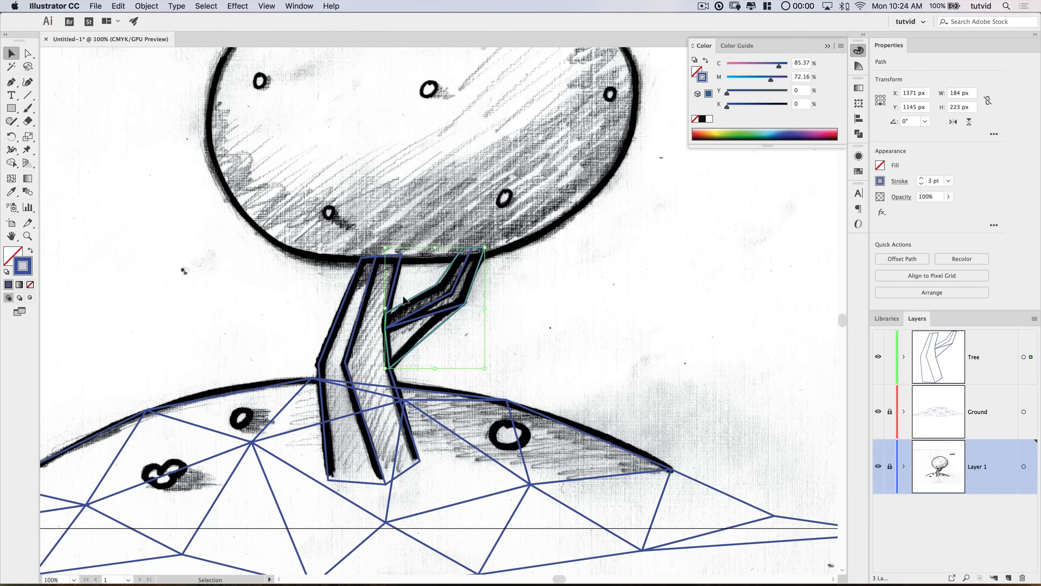
pyautogui.click(462, 353)
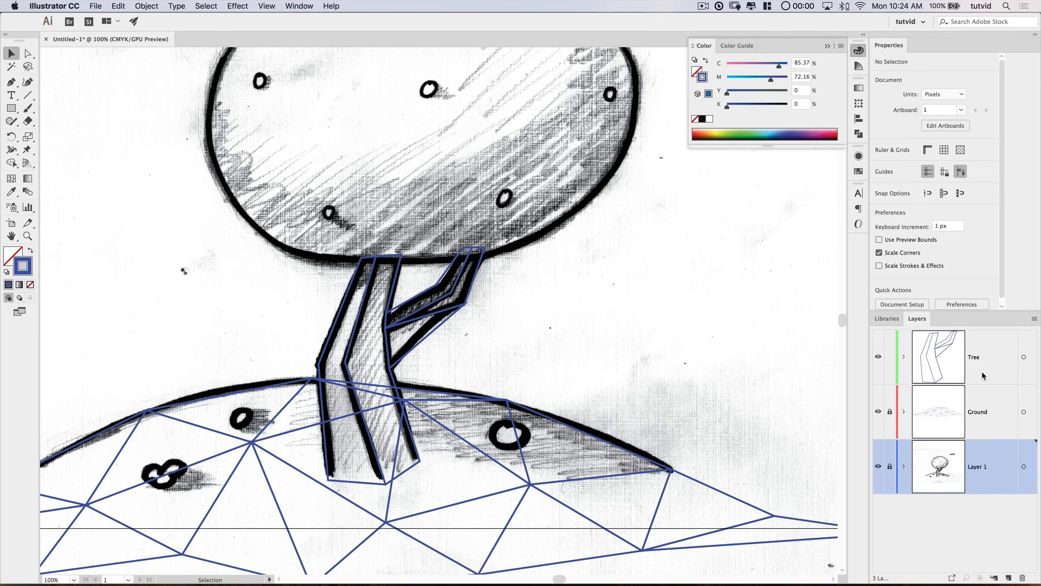
# Step: Lock the Tree layer and add a new layer named Leaves above it
pyautogui.click(999, 364)
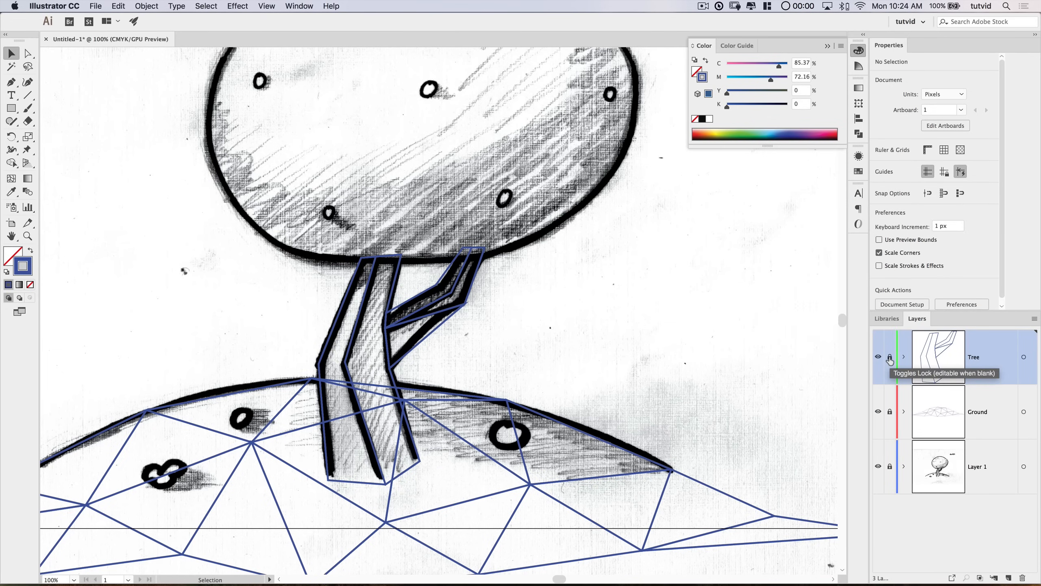
pyautogui.click(1009, 578)
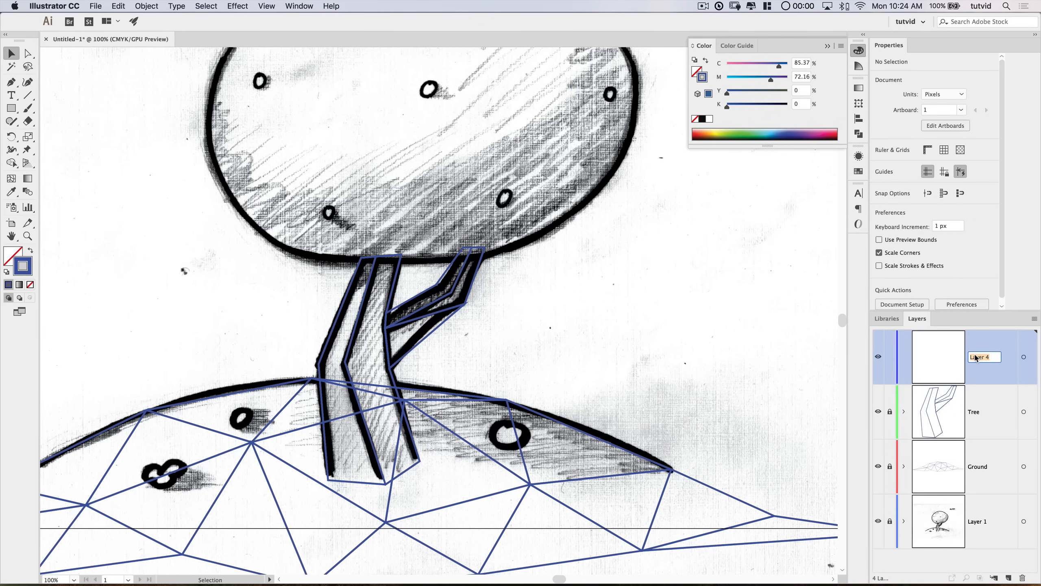
pyautogui.moveTo(383, 228); pyautogui.dragTo(397, 397)
pyautogui.moveTo(471, 274); pyautogui.dragTo(450, 250)
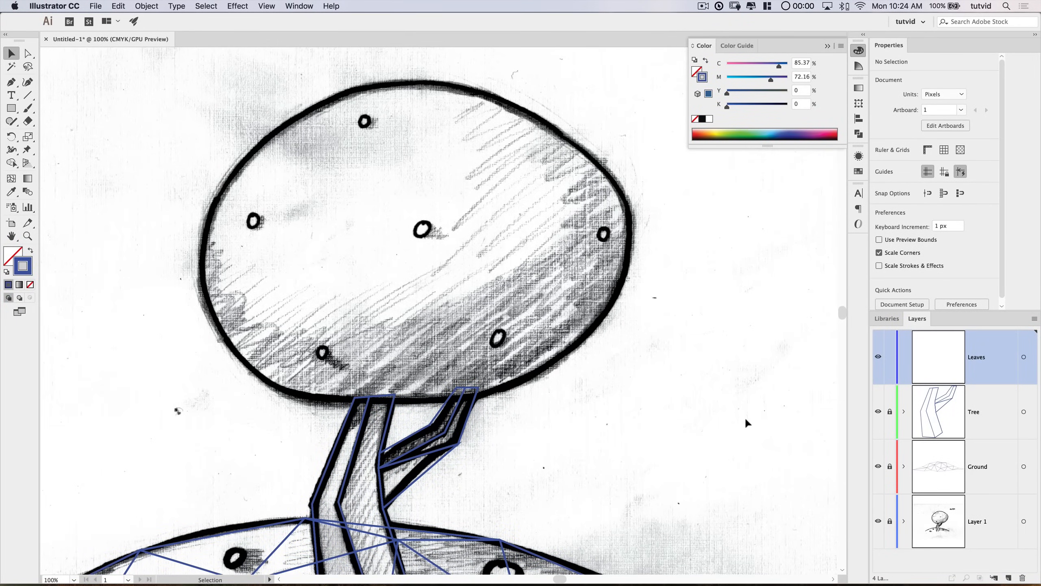
# Step: Turn on Dim Images in the layer options of Layer 1
pyautogui.doubleClick(989, 533)
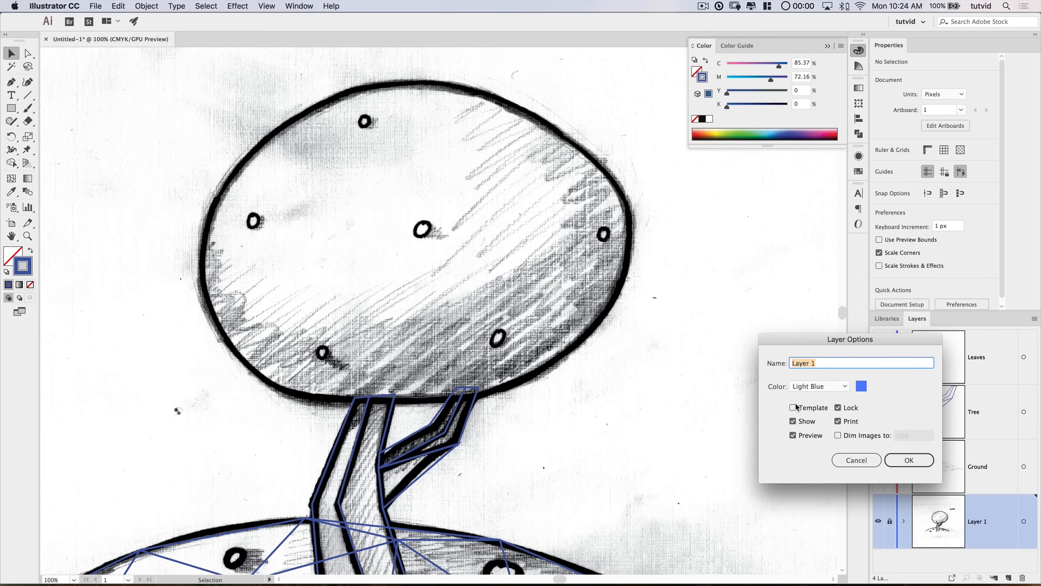
pyautogui.click(877, 435)
pyautogui.click(905, 460)
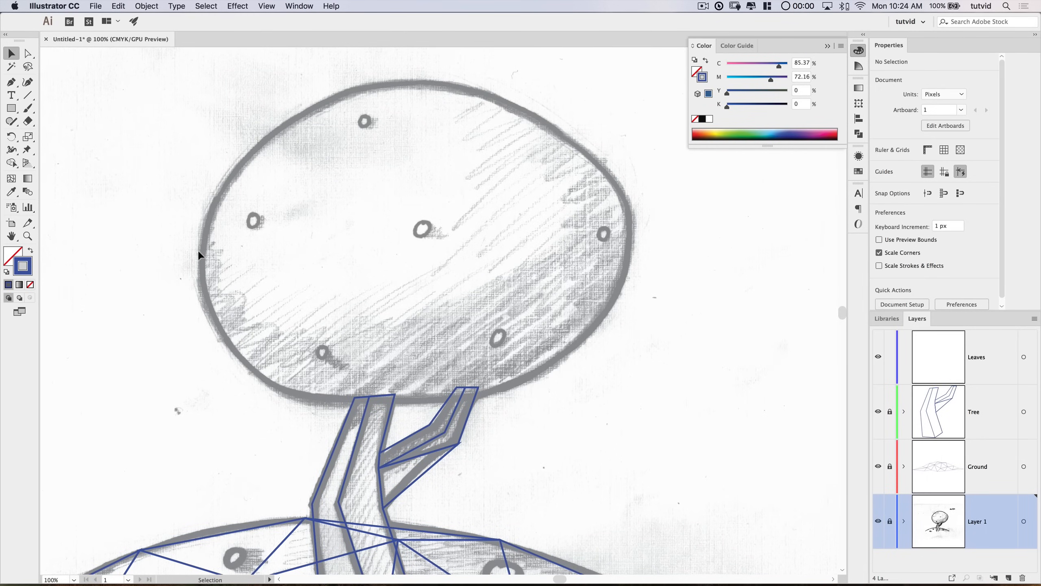
# Step: On the Leaves layer, draw a closed downward-pointing triangle around the small circle in the middle of the canopy with the Pen tool
pyautogui.click(10, 83)
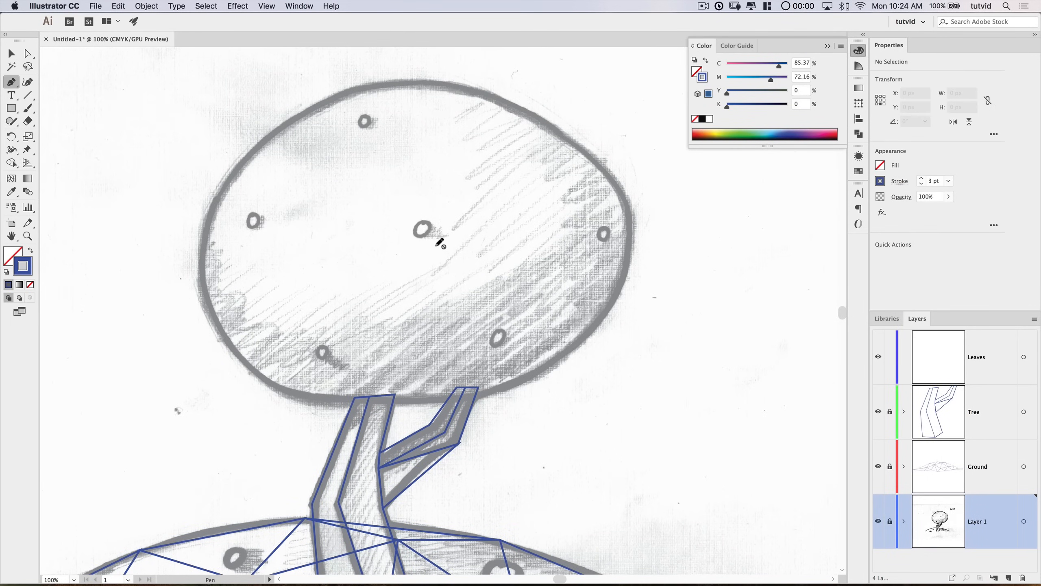
pyautogui.click(994, 343)
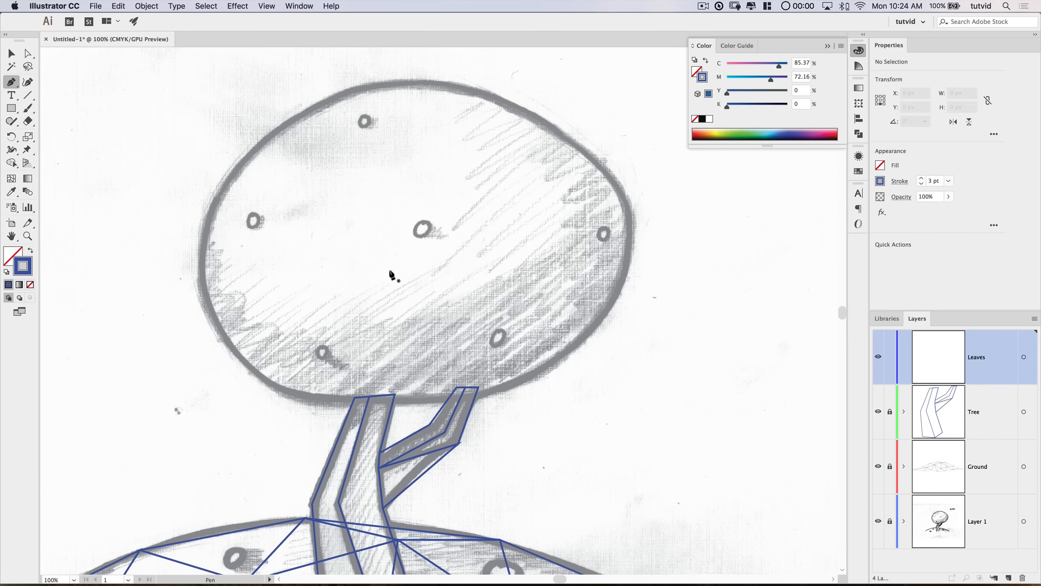
pyautogui.click(359, 195)
pyautogui.click(418, 303)
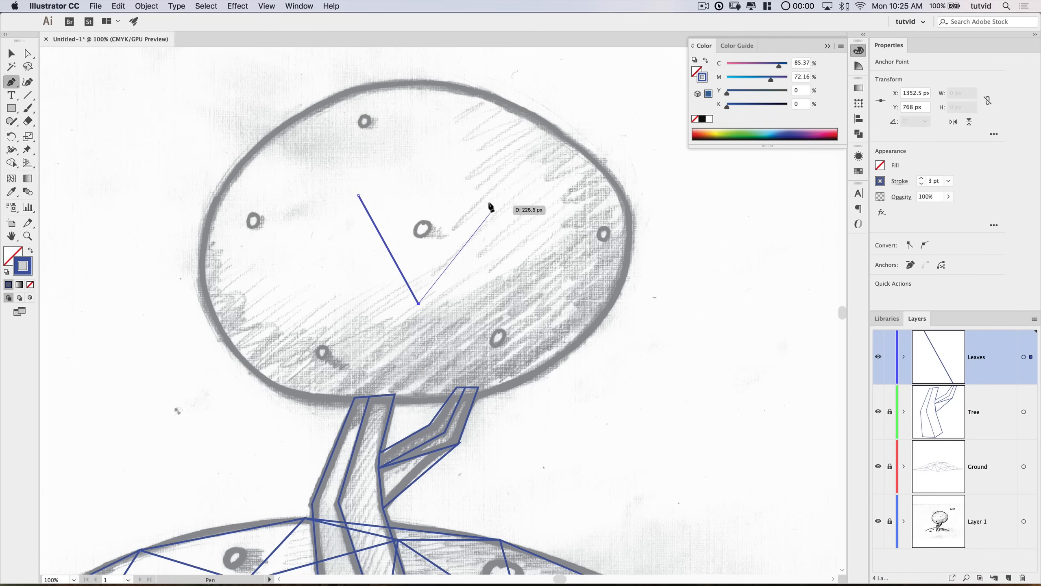
pyautogui.click(485, 190)
pyautogui.click(359, 196)
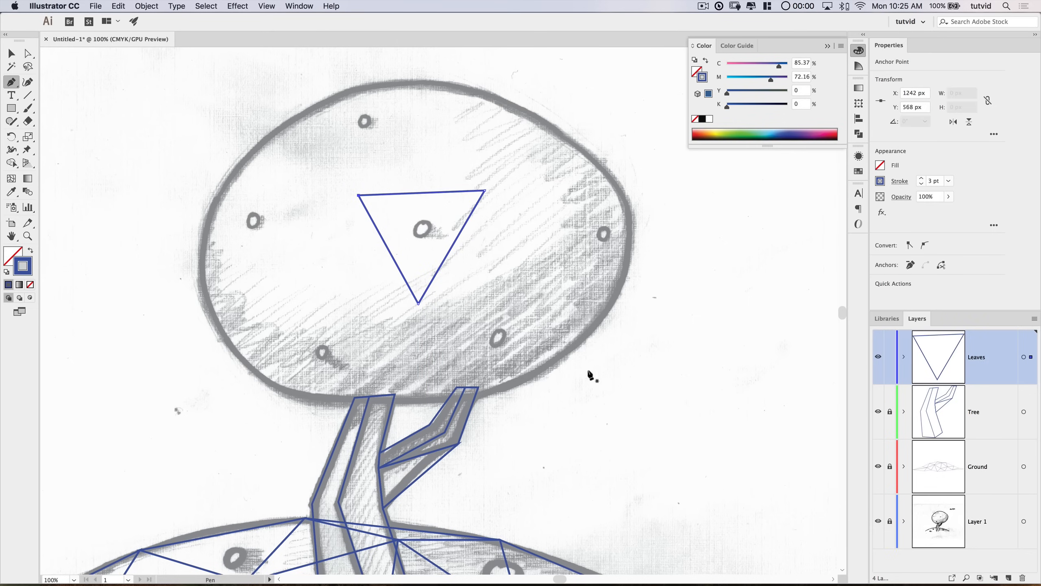
# Step: Draw two adjoining triangles on the right and left sides of the central canopy triangle, both meeting at its bottom corner
pyautogui.click(485, 191)
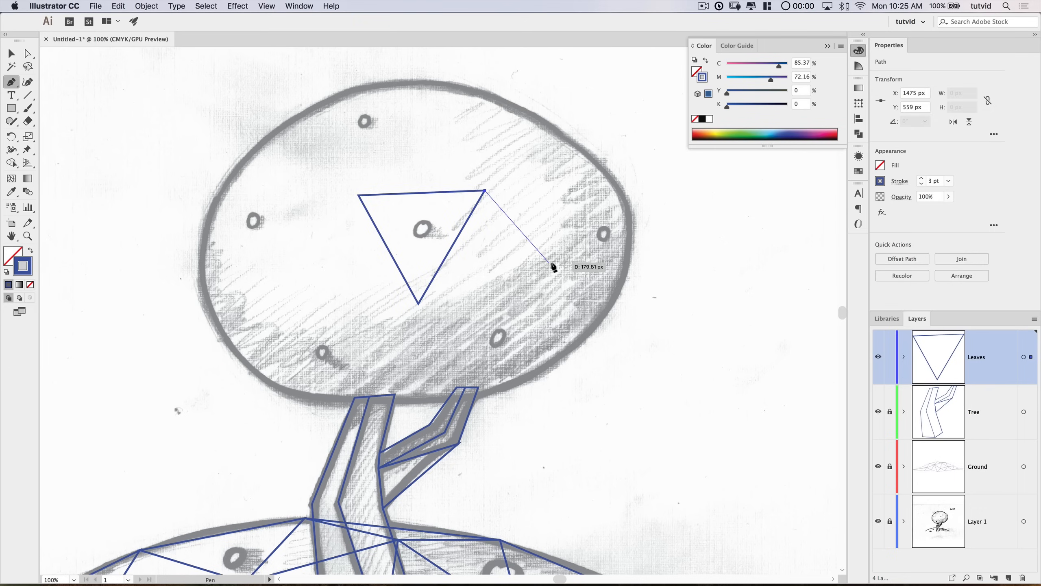
pyautogui.click(529, 262)
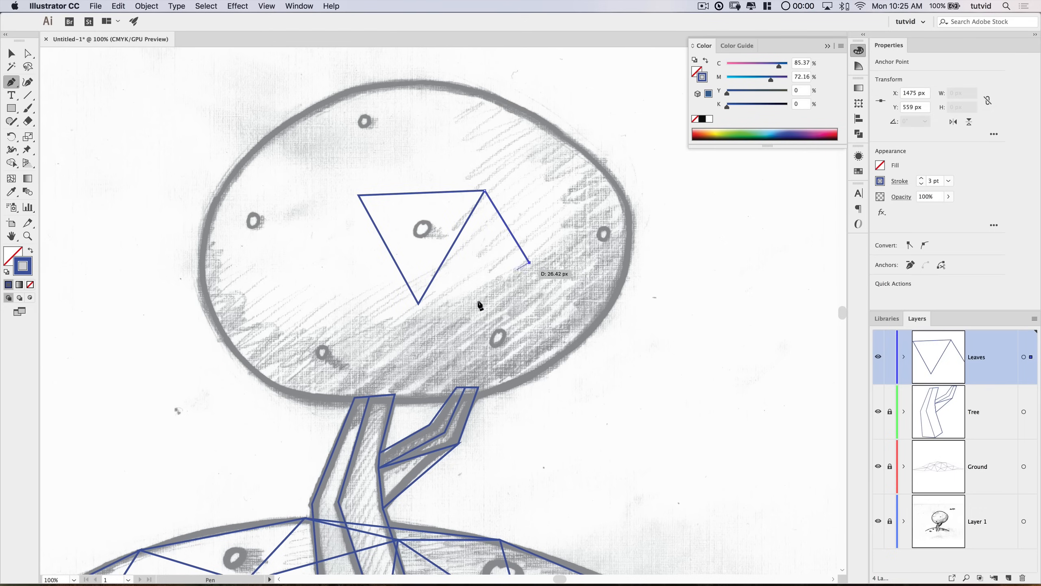
pyautogui.click(420, 304)
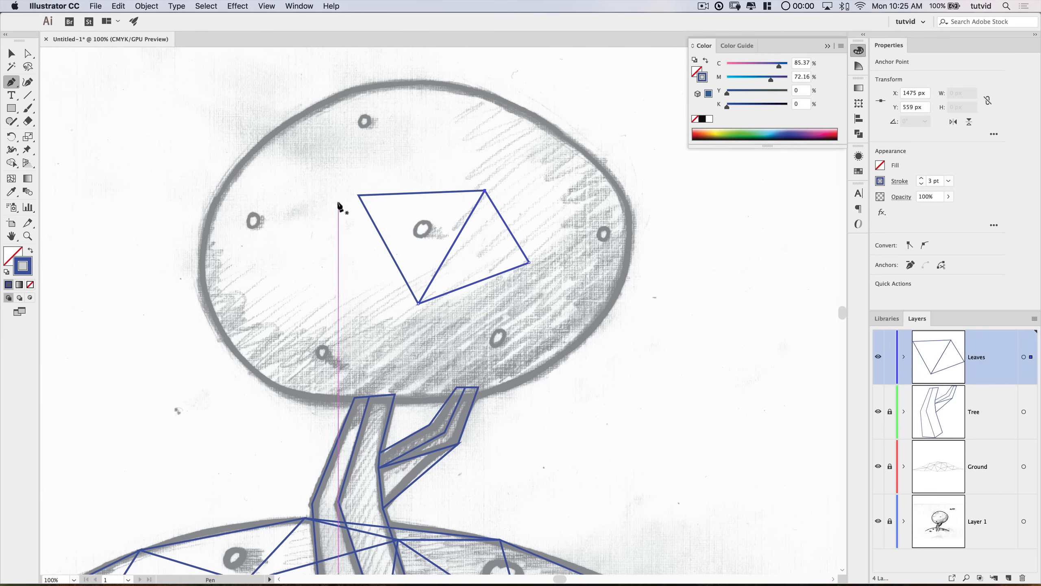
pyautogui.click(358, 195)
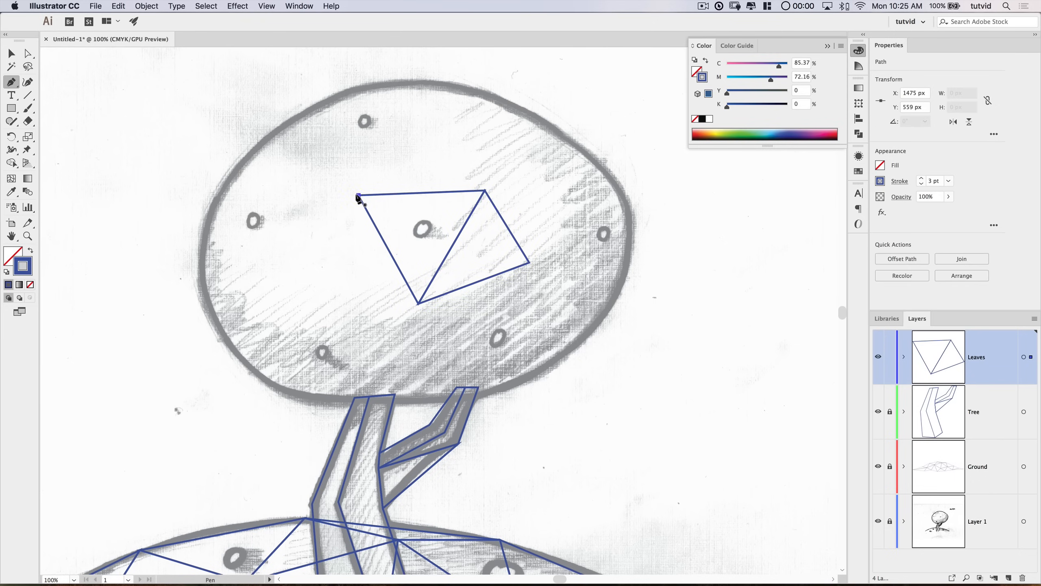
pyautogui.click(297, 274)
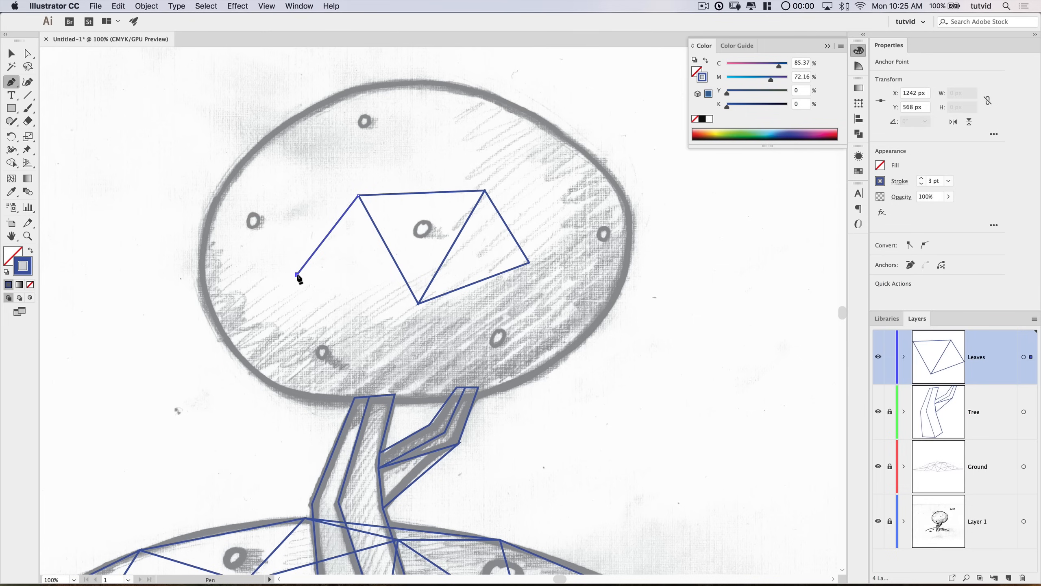
pyautogui.click(419, 304)
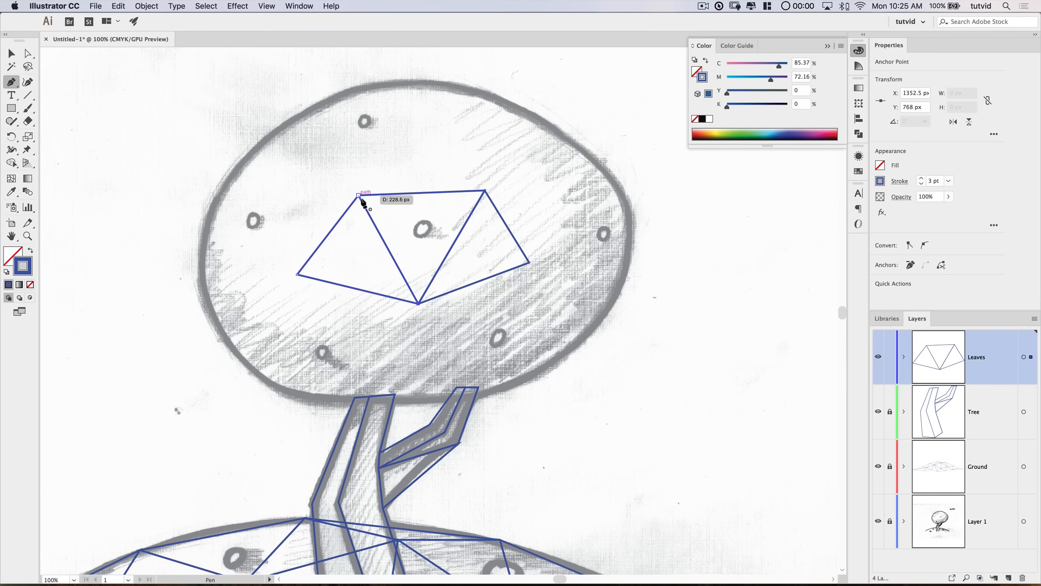
# Step: Draw a triangle above the central canopy triangle and another on the outer upper edge of its left neighbour, sharing existing corners
pyautogui.click(359, 196)
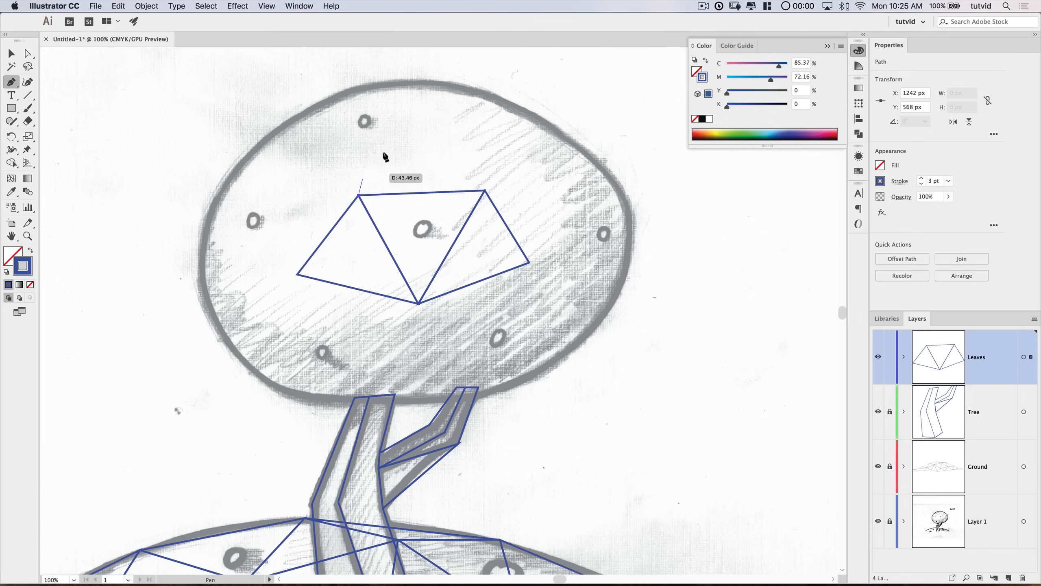
pyautogui.click(418, 139)
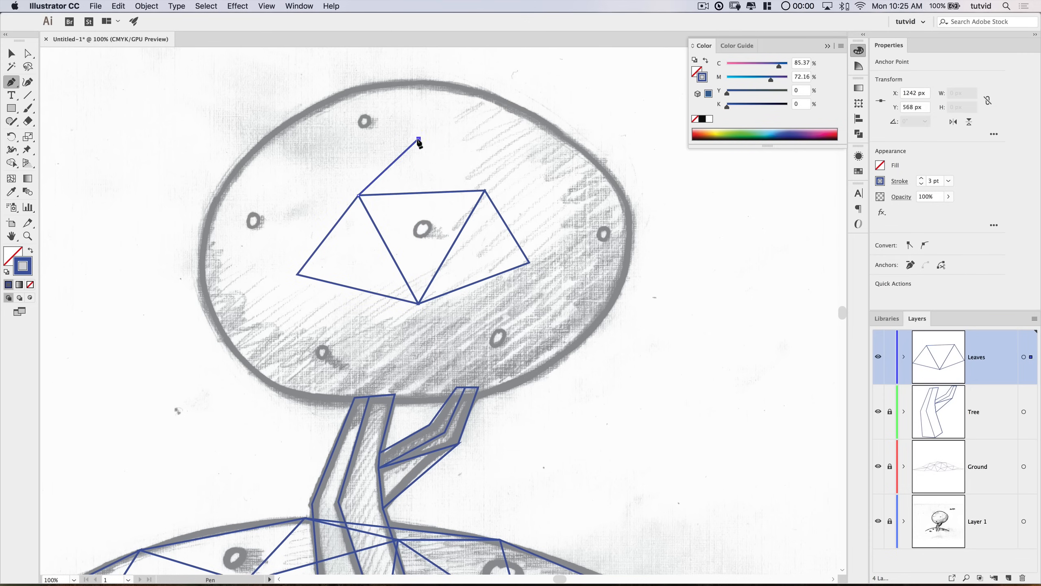
pyautogui.click(485, 191)
pyautogui.click(359, 195)
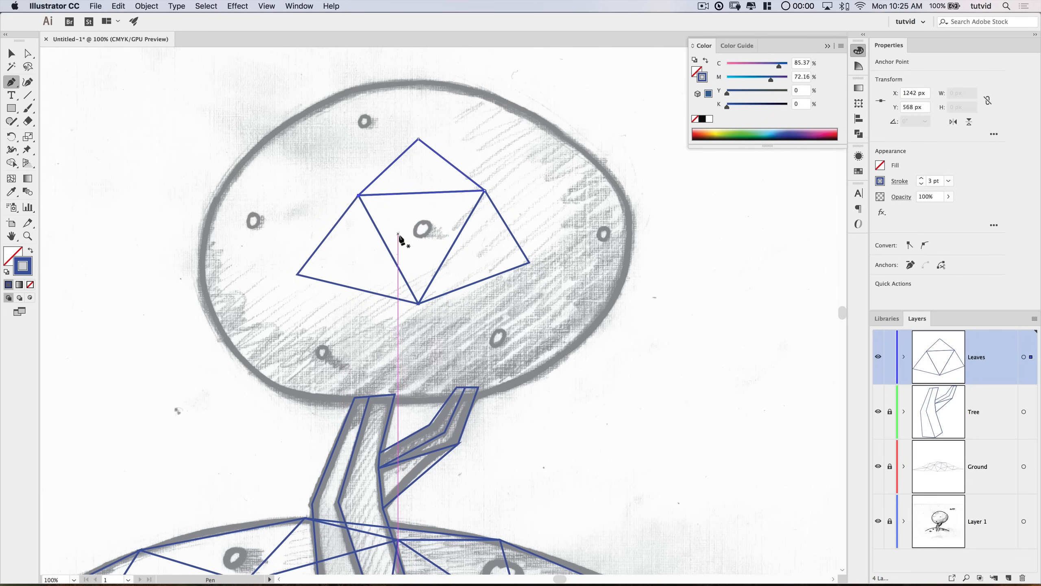
pyautogui.click(359, 195)
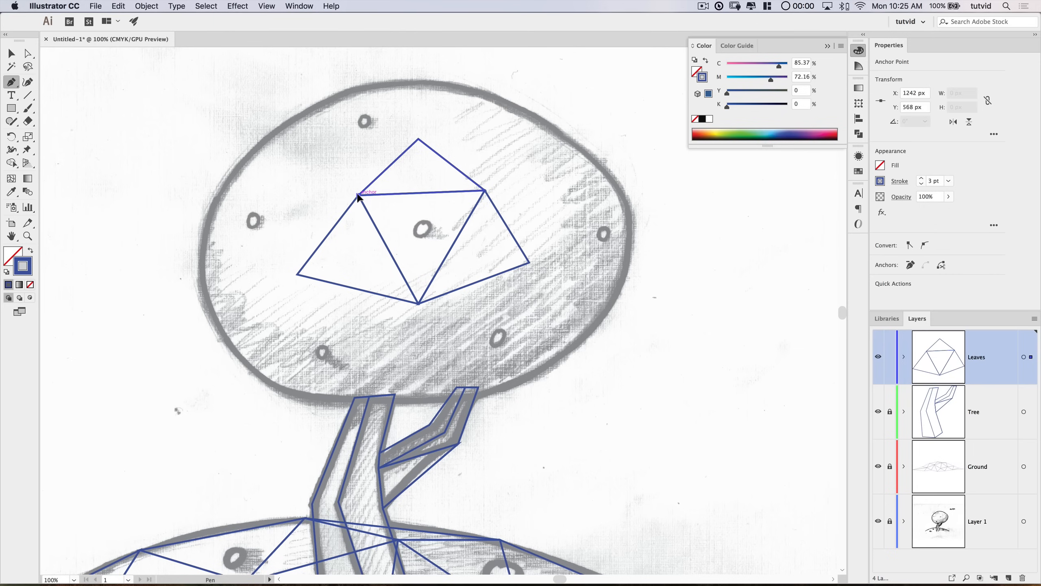
pyautogui.click(289, 190)
pyautogui.click(297, 274)
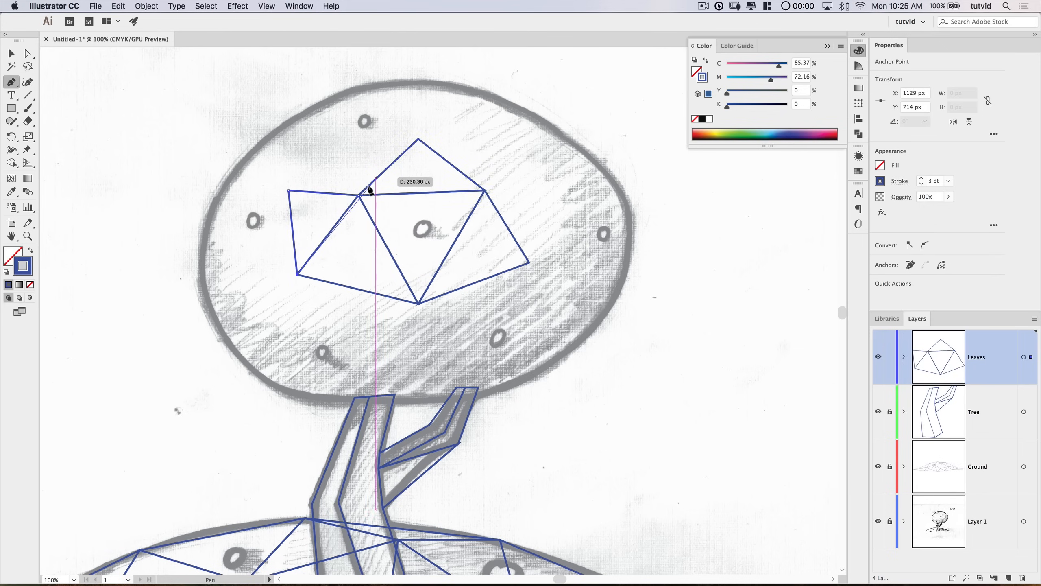
# Step: Draw two downward-pointing triangles along the lower edges of the left and right canopy triangles, both meeting the central bottom corner
pyautogui.click(297, 275)
pyautogui.click(338, 336)
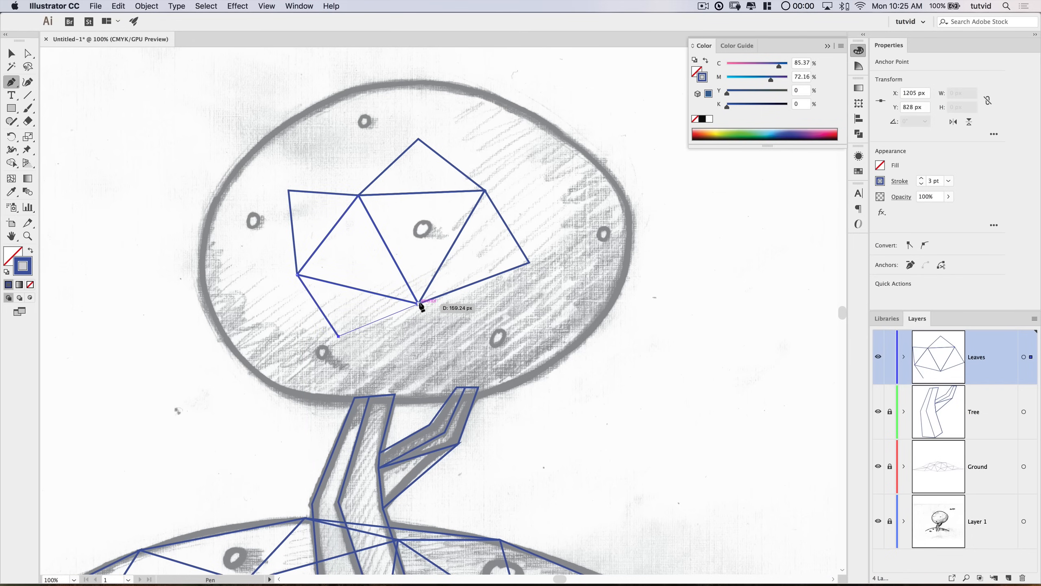
pyautogui.click(418, 304)
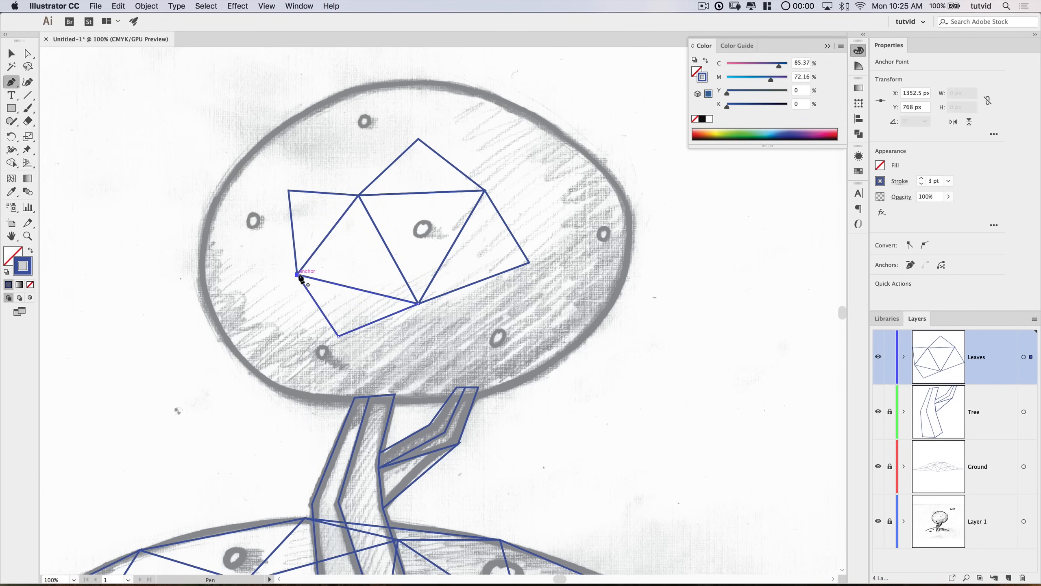
pyautogui.click(418, 304)
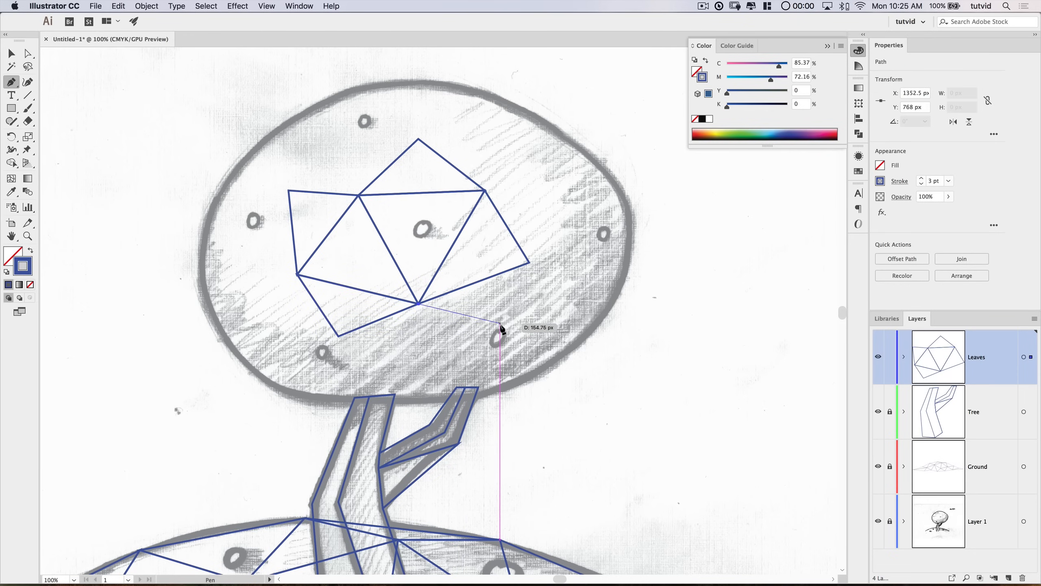
pyautogui.click(501, 326)
pyautogui.click(528, 262)
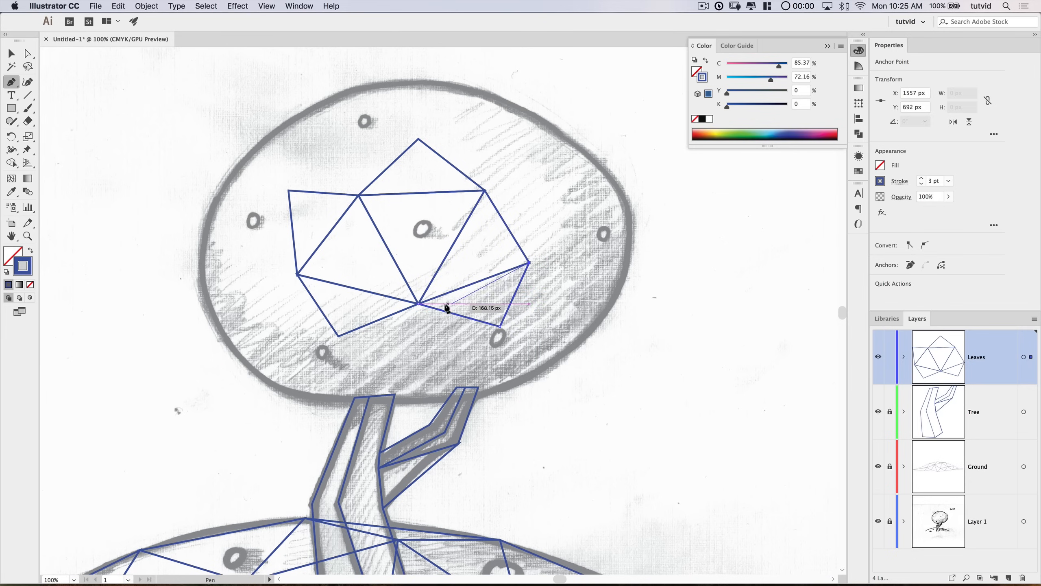
# Step: Draw a triangle on the outer edge of the right canopy triangle and a smaller one above it, sharing its top edge
pyautogui.click(529, 262)
pyautogui.click(554, 205)
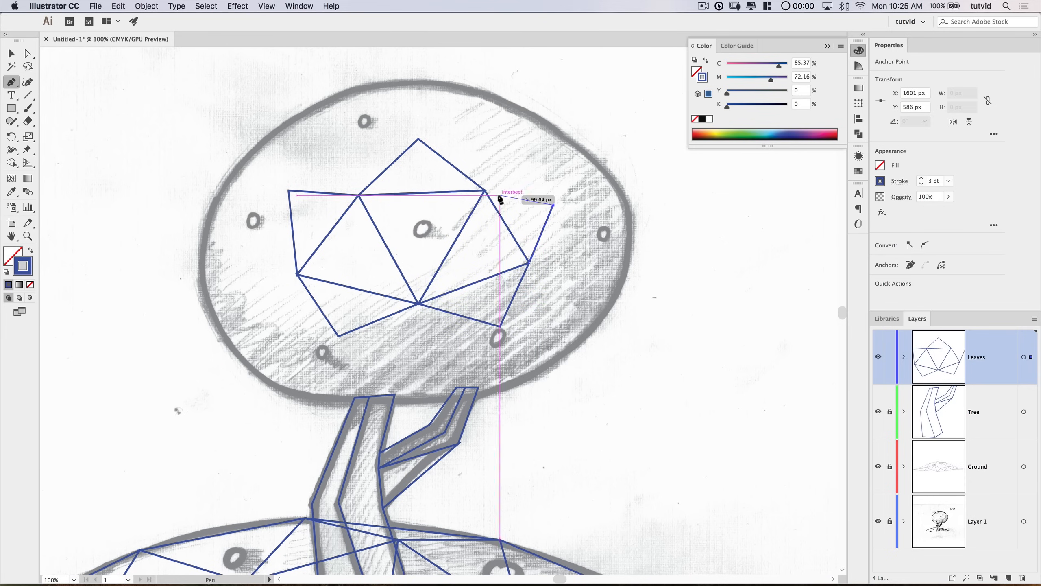
pyautogui.click(485, 191)
pyautogui.click(530, 262)
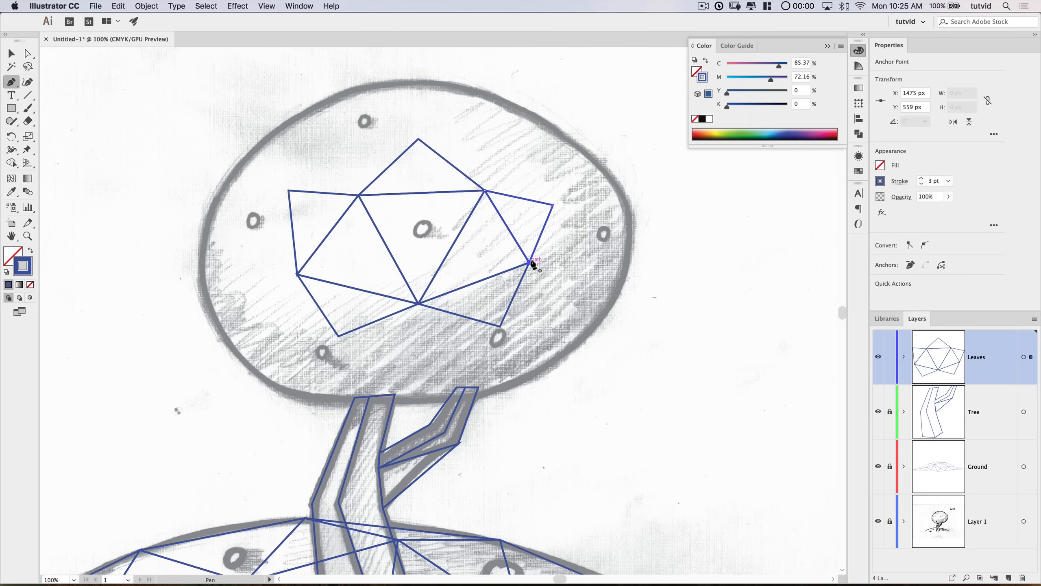
pyautogui.click(486, 191)
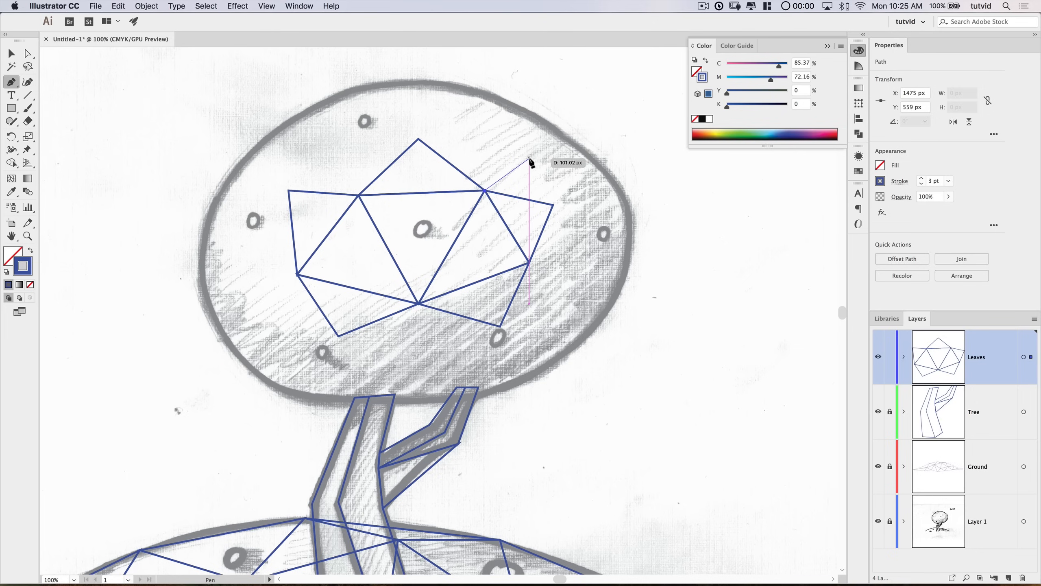
pyautogui.click(530, 156)
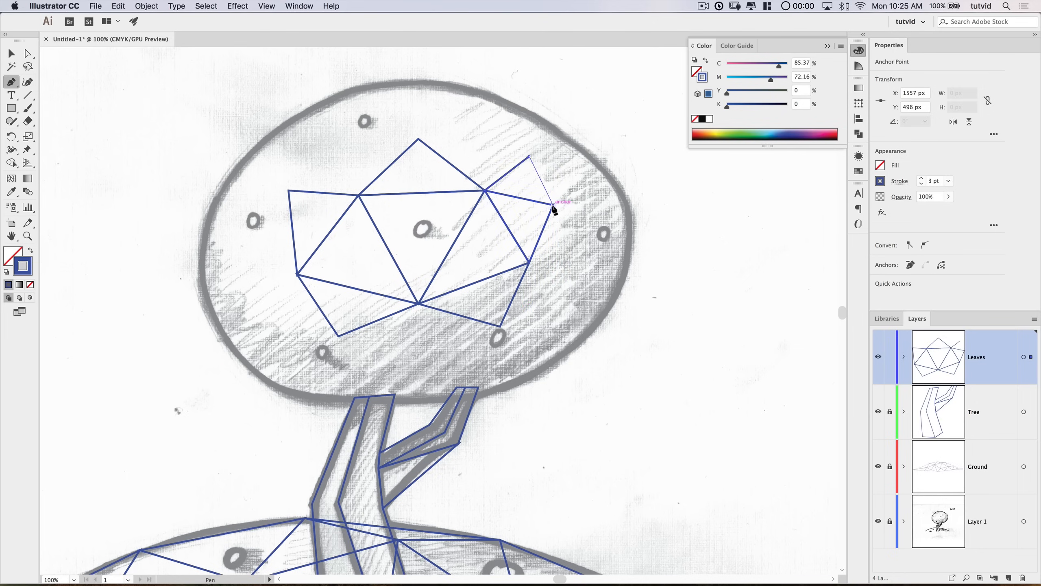
pyautogui.click(553, 204)
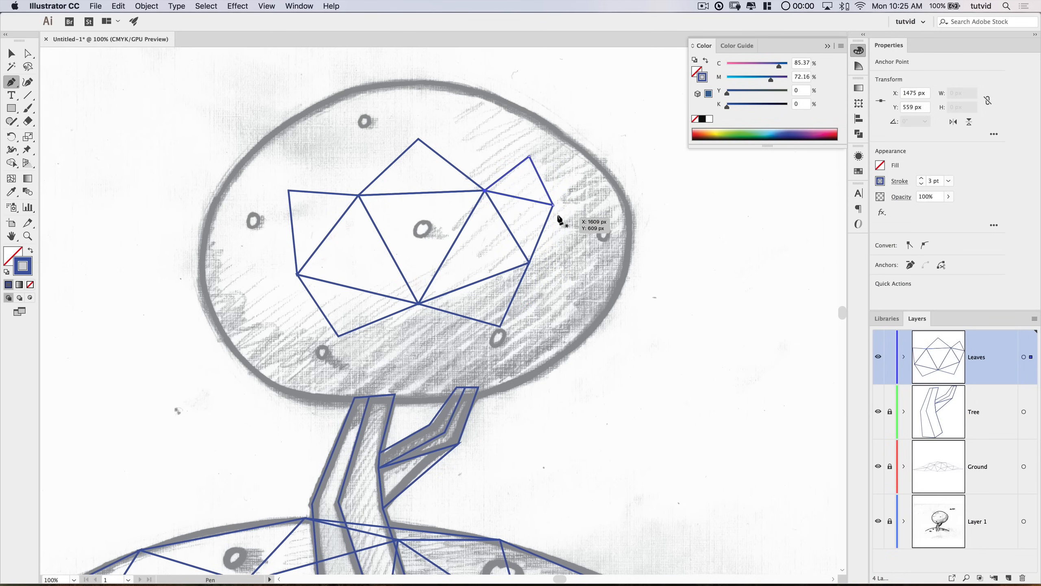
# Step: Add two triangles on the right side of the mesh, above and below the right canopy triangle's outer corner, both sharing that corner
pyautogui.click(553, 205)
pyautogui.click(582, 251)
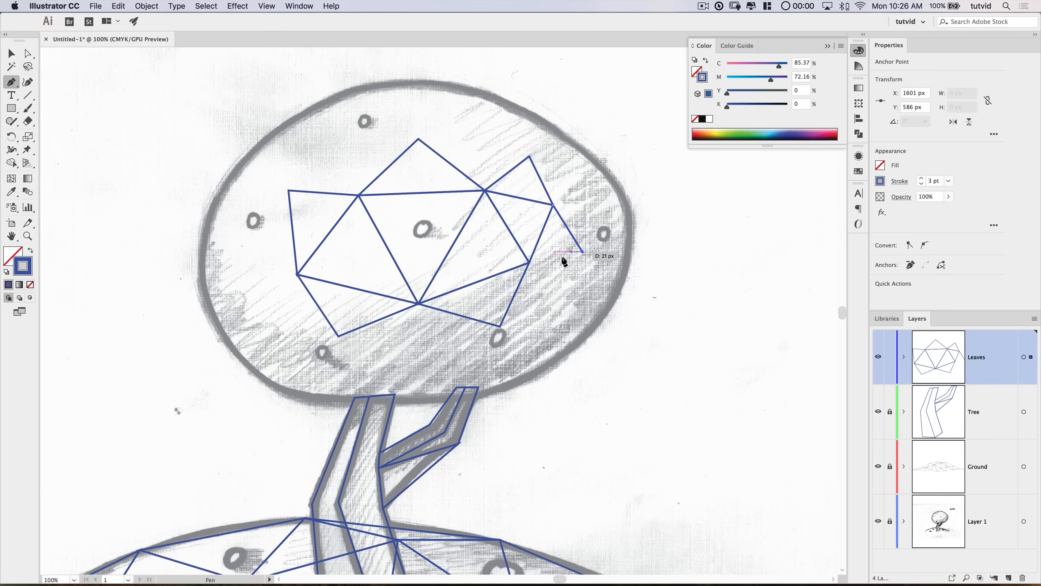
pyautogui.click(530, 260)
pyautogui.click(530, 262)
pyautogui.click(548, 312)
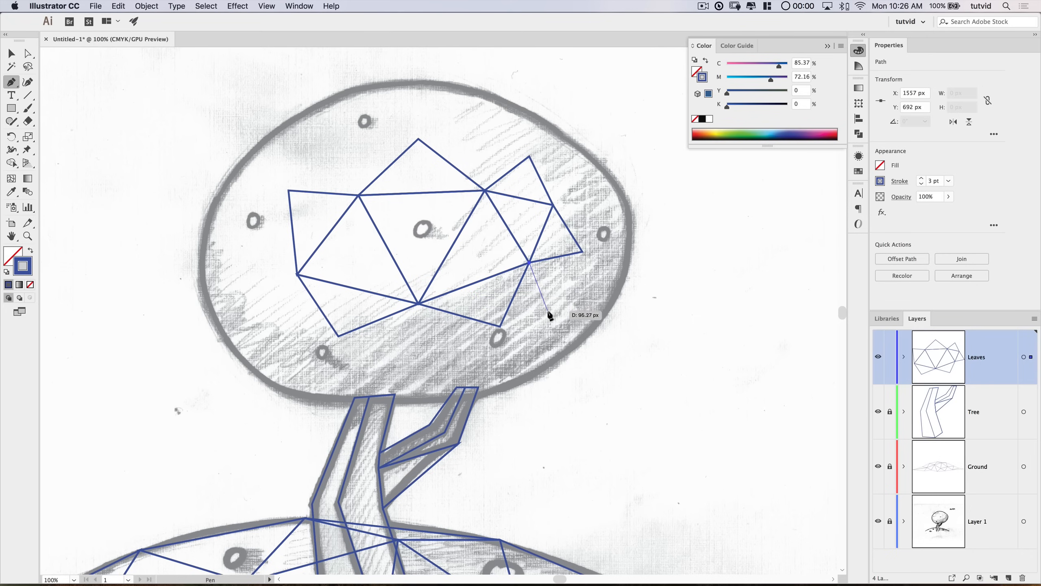
pyautogui.click(500, 326)
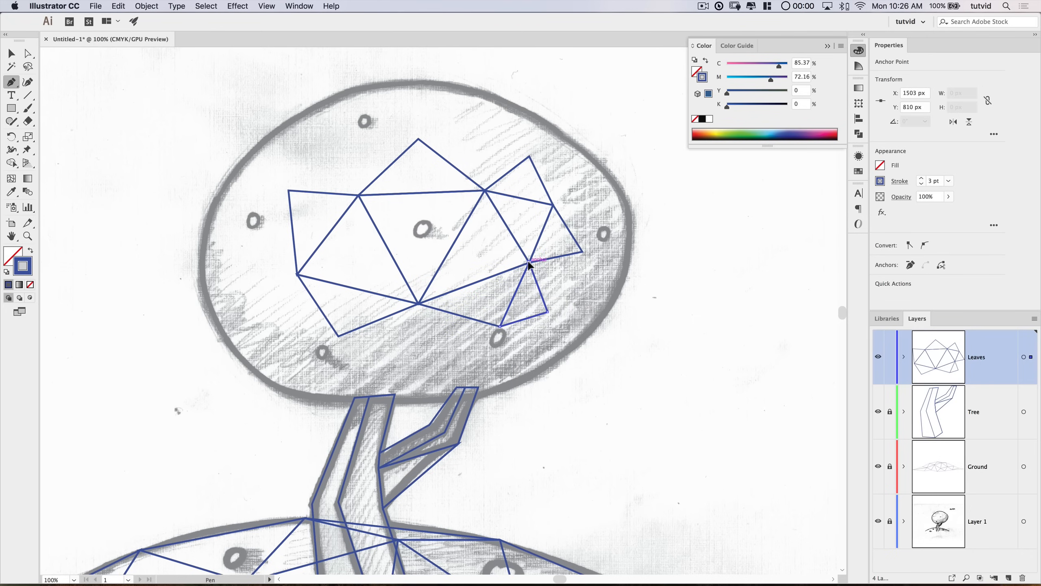
# Step: Draw two narrow triangles along the mesh's underside, one on each side of the central bottom corner, leaving a gap between them
pyautogui.click(500, 326)
pyautogui.click(434, 348)
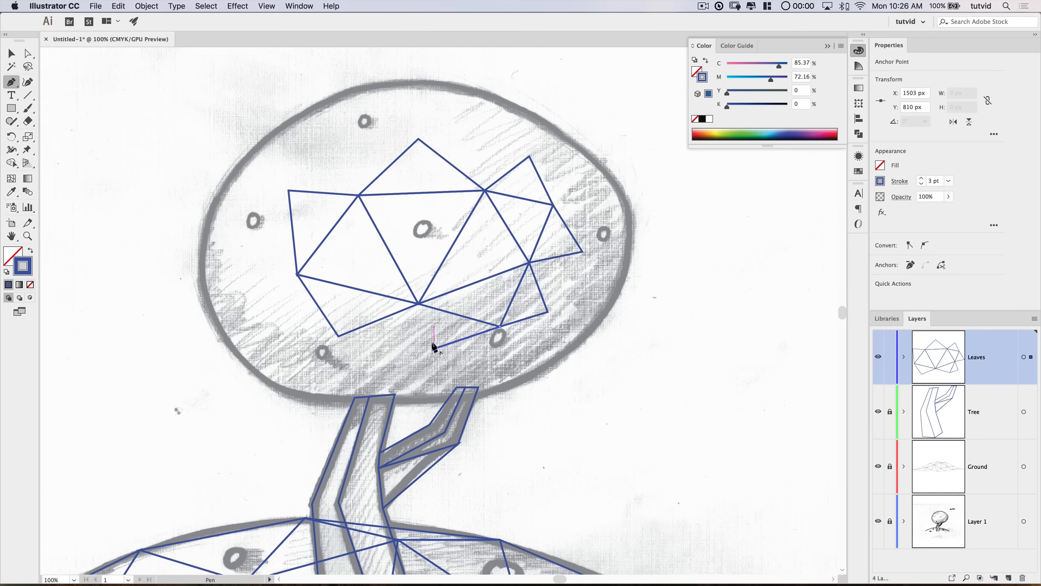
pyautogui.click(419, 303)
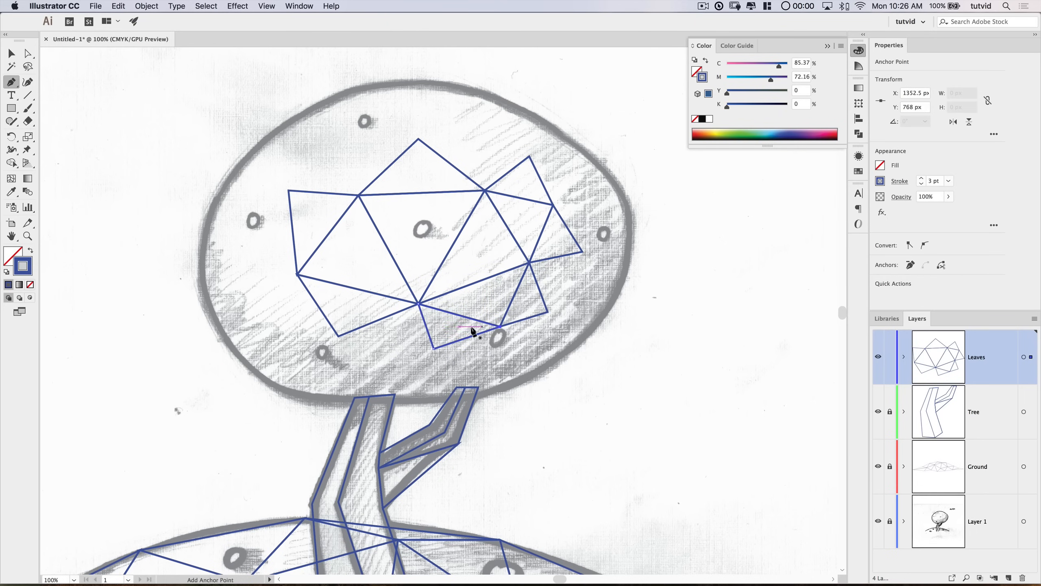
pyautogui.click(418, 304)
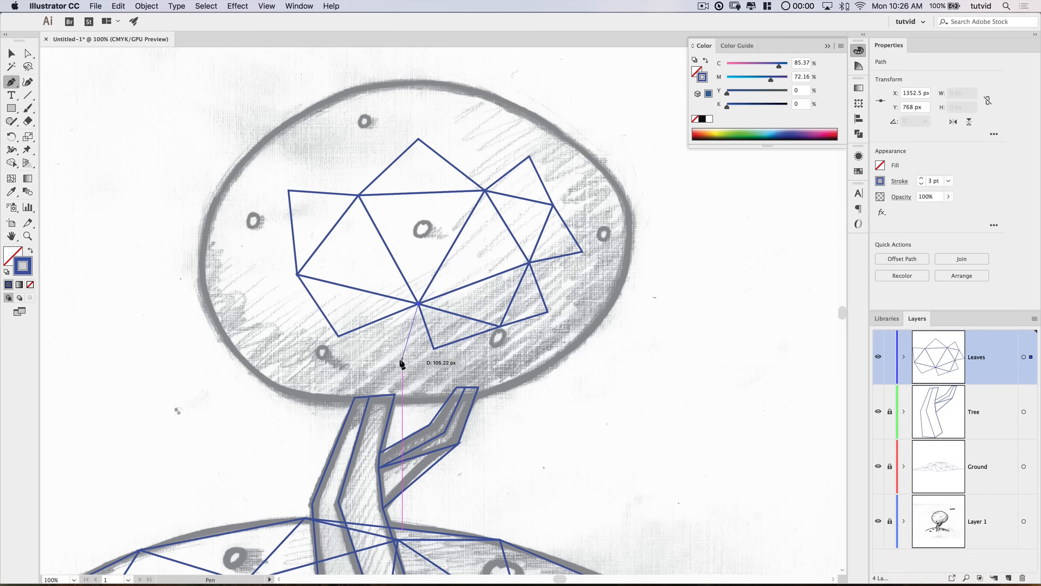
pyautogui.click(384, 349)
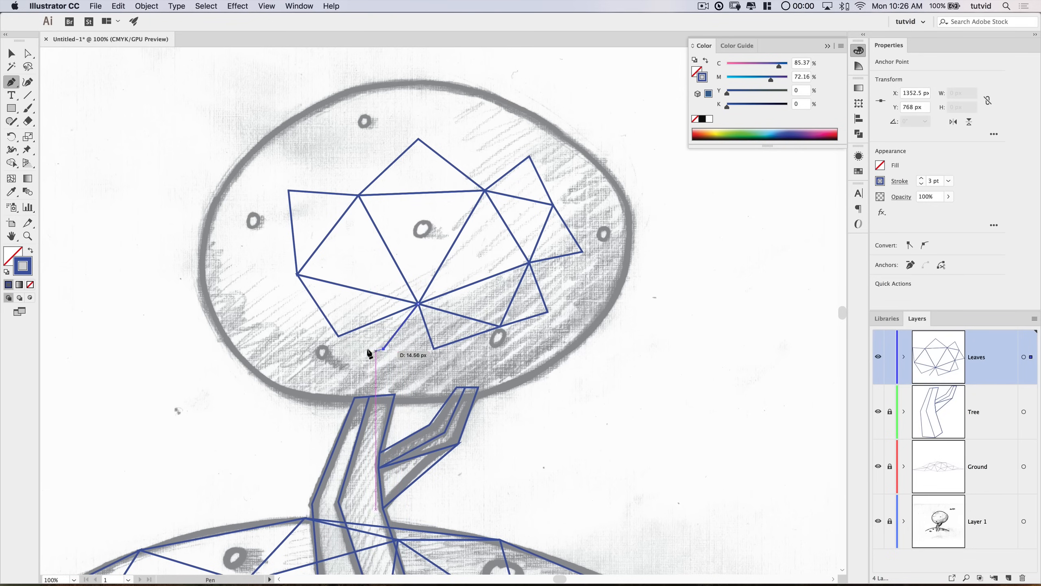
pyautogui.click(339, 336)
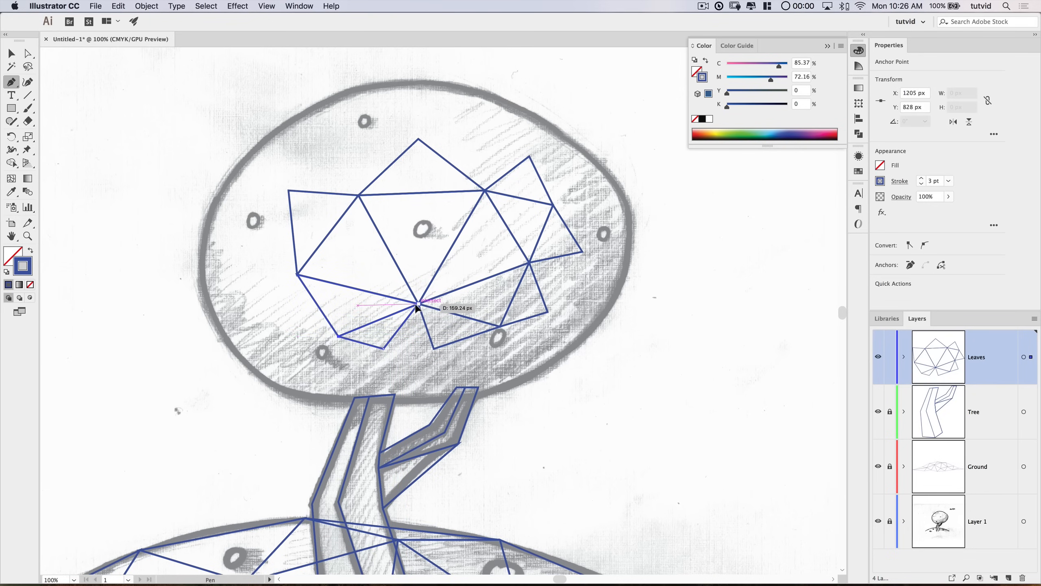
pyautogui.click(418, 303)
# Step: Draw two triangles on the mesh's left side, one below and one above the left canopy triangle's outer corner
pyautogui.click(338, 336)
pyautogui.click(281, 331)
pyautogui.click(297, 275)
pyautogui.click(339, 336)
pyautogui.click(297, 274)
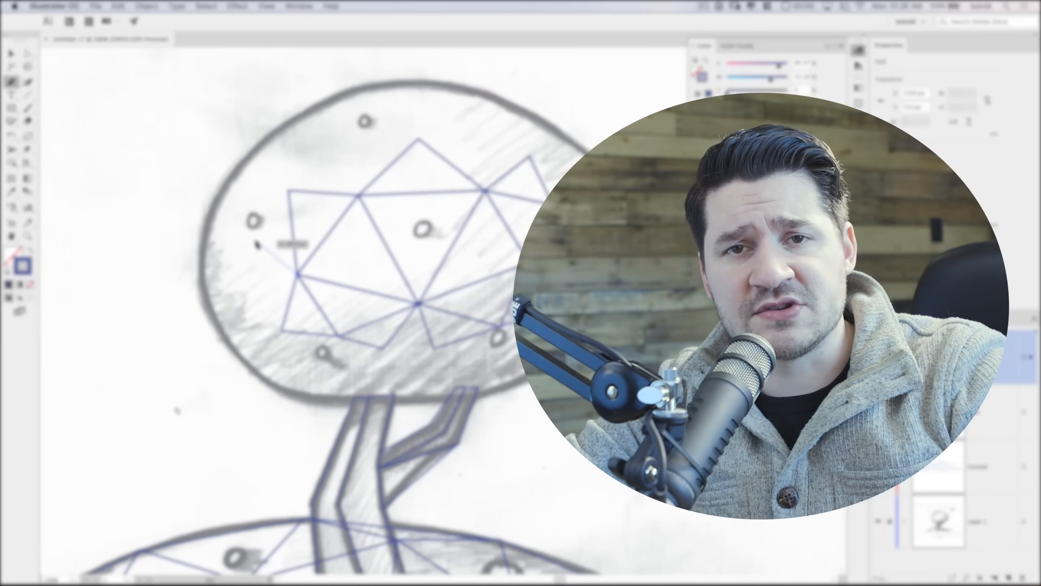
pyautogui.click(256, 240)
pyautogui.click(289, 191)
pyautogui.click(297, 275)
# Step: Draw an upward-pointing triangle on the mesh's upper-left edge and fill the gap between it and the top triangle with another
pyautogui.click(290, 191)
pyautogui.click(333, 140)
pyautogui.click(359, 195)
pyautogui.click(289, 191)
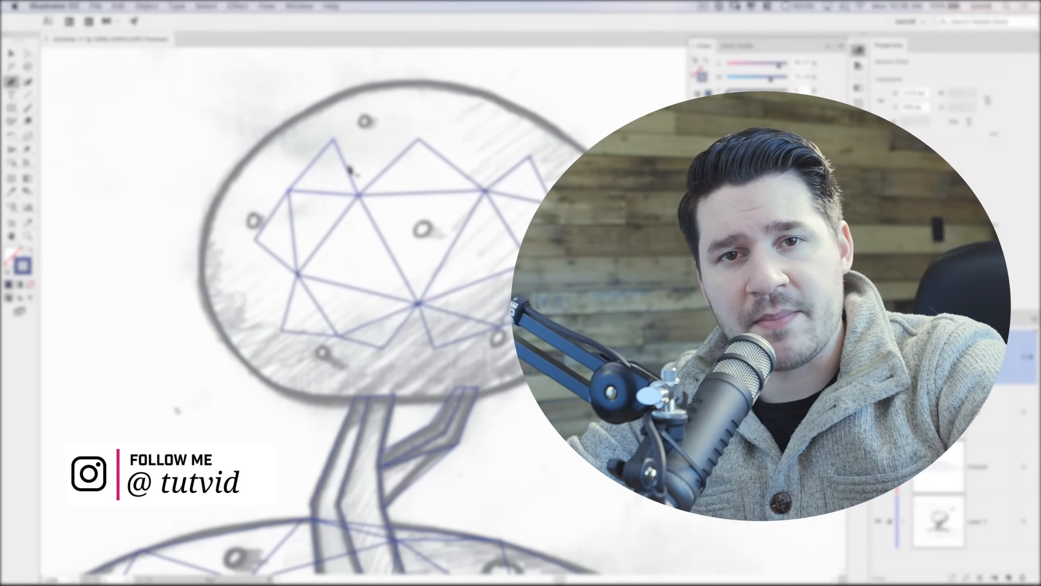
pyautogui.click(333, 140)
pyautogui.click(418, 140)
pyautogui.click(359, 195)
pyautogui.click(333, 140)
# Step: Fill the gap between the top and upper-right triangles and the gap beneath the central bottom corner with one triangle each
pyautogui.click(418, 140)
pyautogui.click(528, 156)
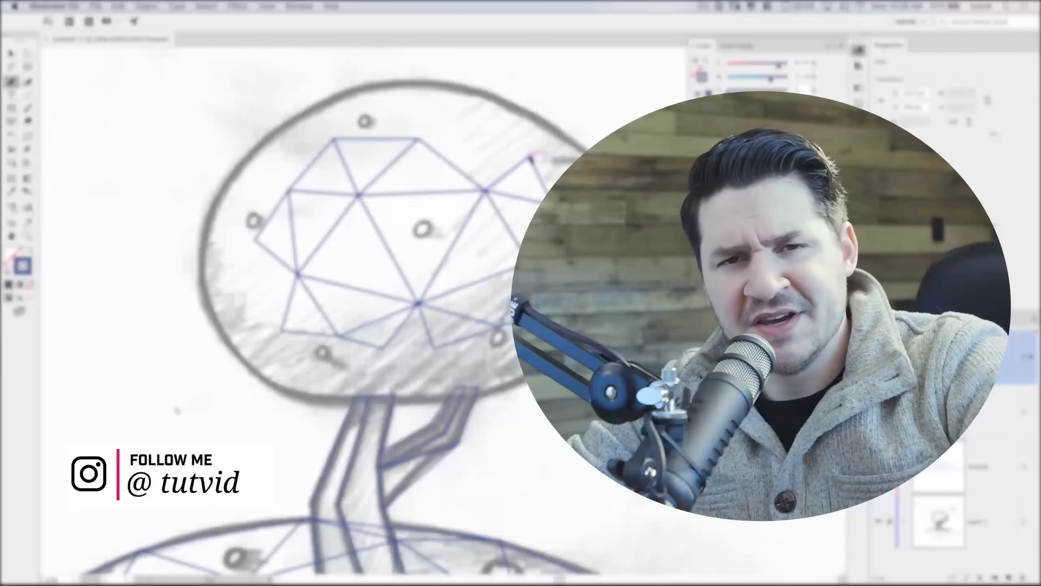
pyautogui.click(485, 191)
pyautogui.click(418, 140)
pyautogui.click(418, 304)
pyautogui.click(383, 349)
pyautogui.click(434, 348)
pyautogui.click(418, 304)
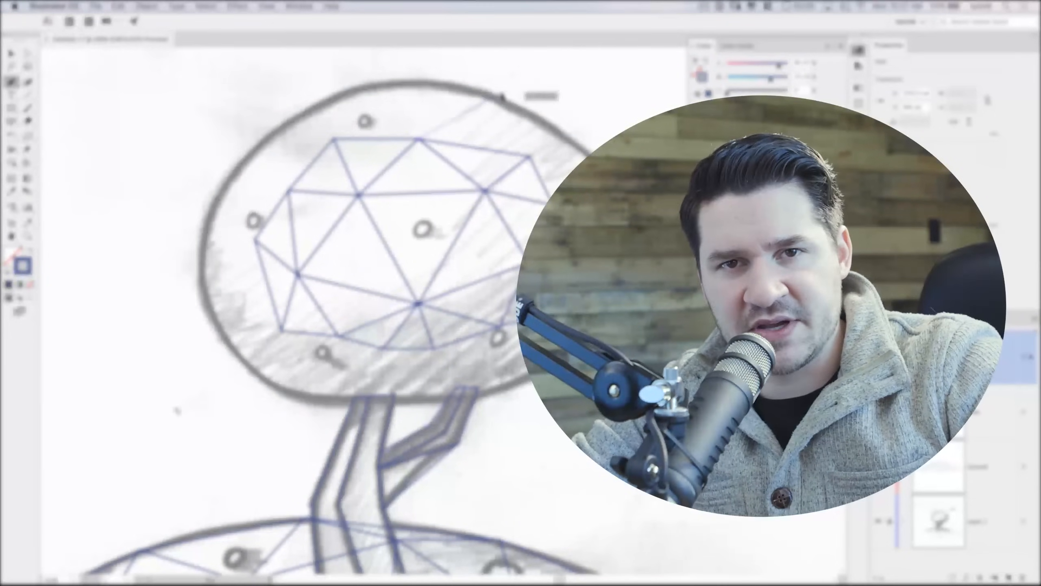
# Step: Add three outward-pointing triangles along the mesh's upper rim: upper right, above the top-left edge, and at the upper left
pyautogui.click(484, 109)
pyautogui.click(529, 156)
pyautogui.click(418, 140)
pyautogui.click(418, 139)
pyautogui.click(383, 102)
pyautogui.click(334, 140)
pyautogui.click(419, 140)
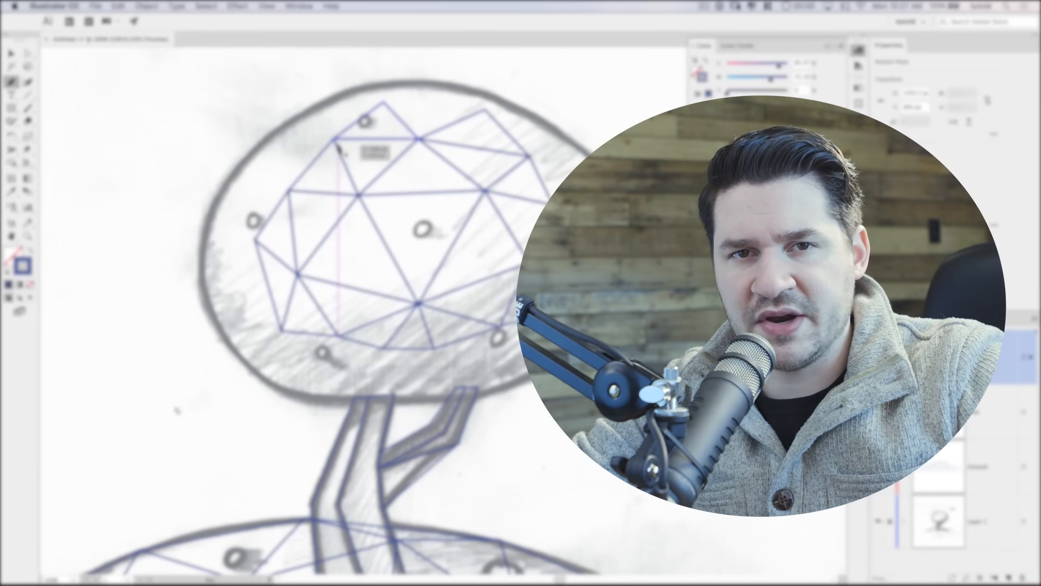
pyautogui.click(334, 139)
pyautogui.click(285, 142)
pyautogui.click(288, 190)
pyautogui.click(334, 140)
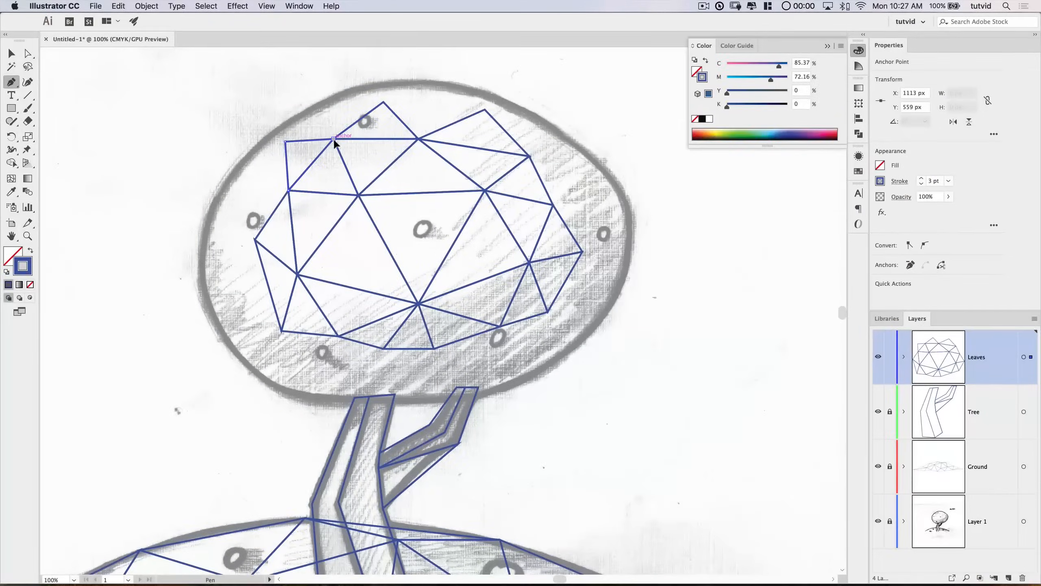
pyautogui.click(289, 191)
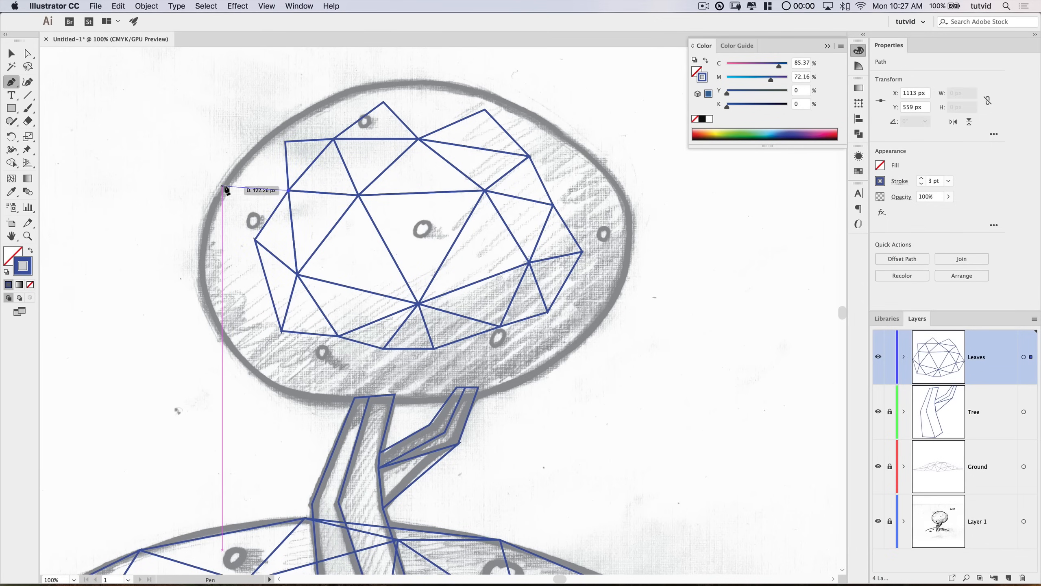
pyautogui.click(226, 181)
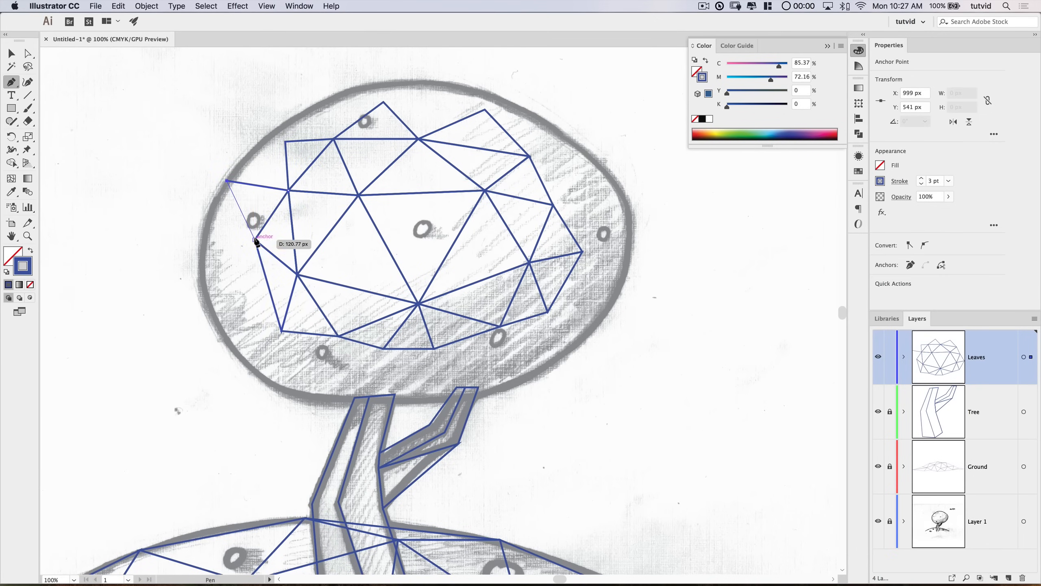
pyautogui.click(254, 239)
pyautogui.press('super+z')
pyautogui.press('super+z')
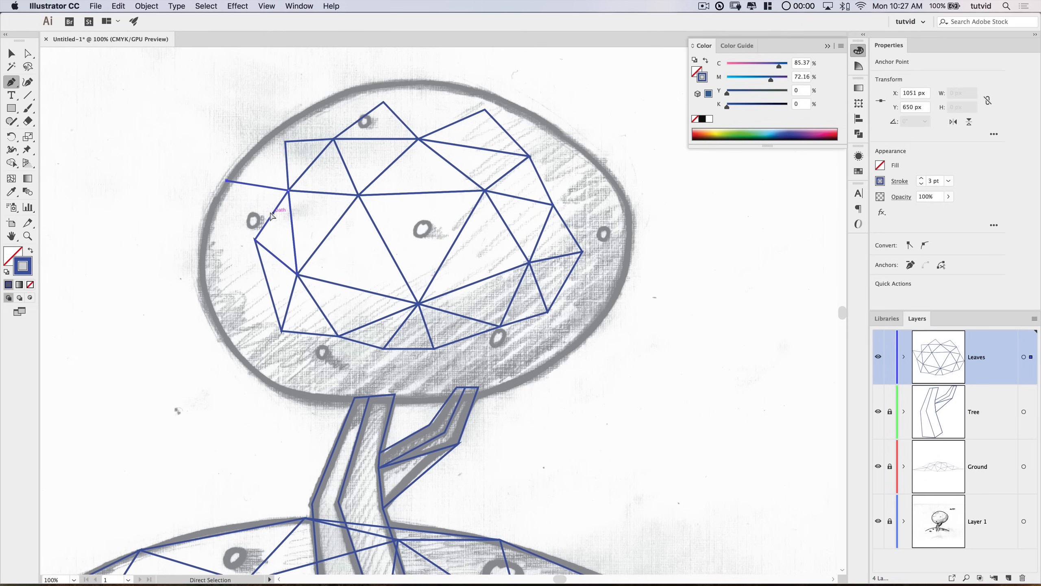
# Step: Draw two triangles on the canopy's left side, one above and one below the mesh's leftmost corner
pyautogui.click(252, 196)
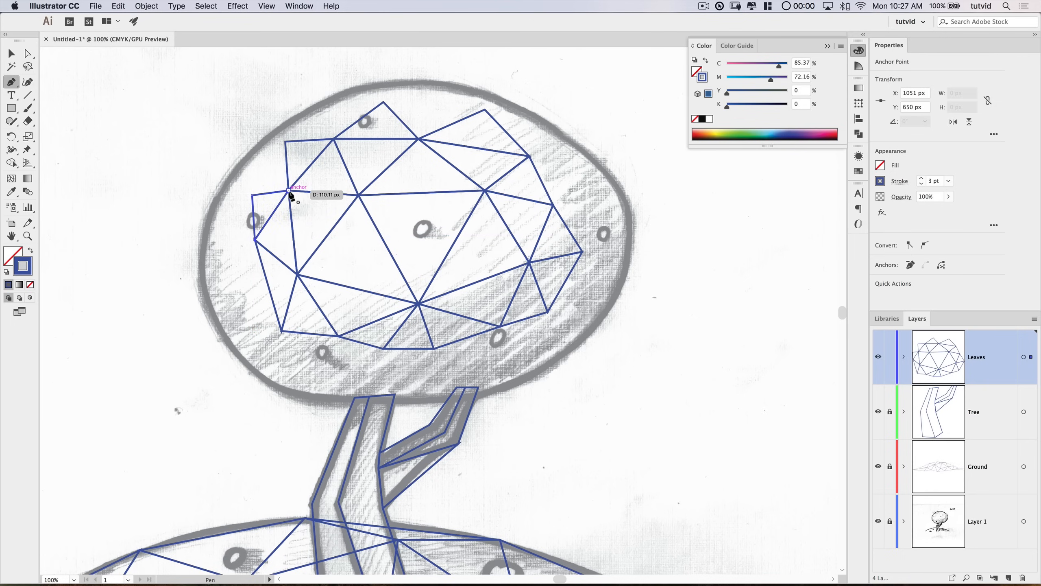
pyautogui.click(255, 239)
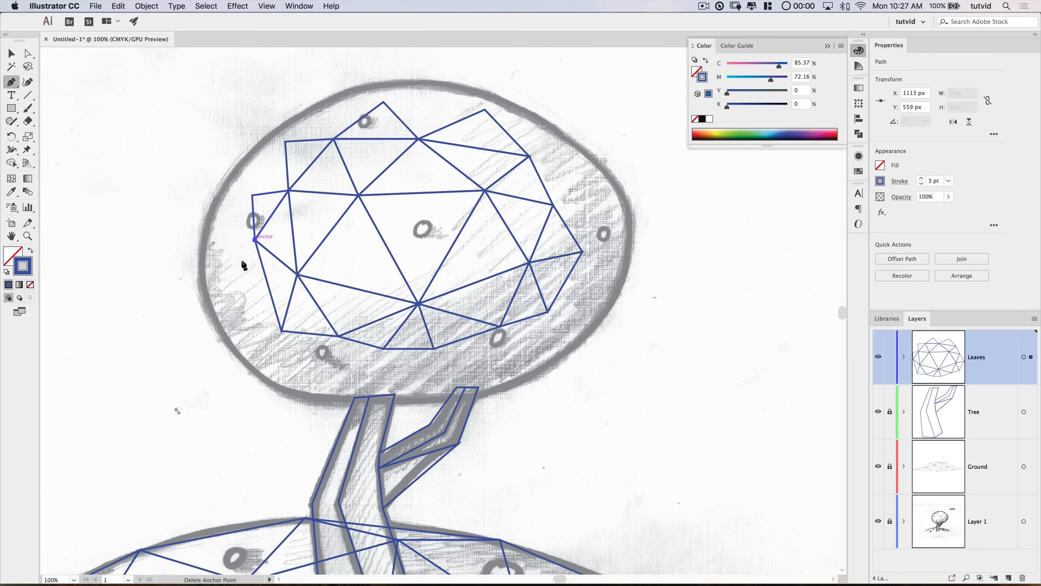
pyautogui.click(230, 300)
pyautogui.click(281, 331)
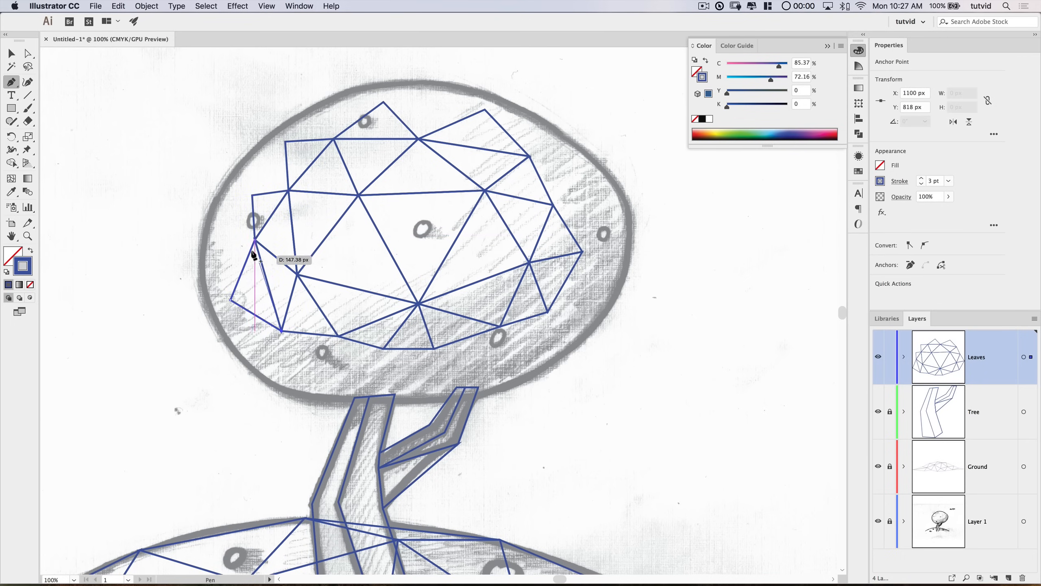
# Step: Draw a downward-pointing triangle on the mesh's lower-left edge and fill the gap on its right side with another triangle
pyautogui.click(281, 331)
pyautogui.click(310, 382)
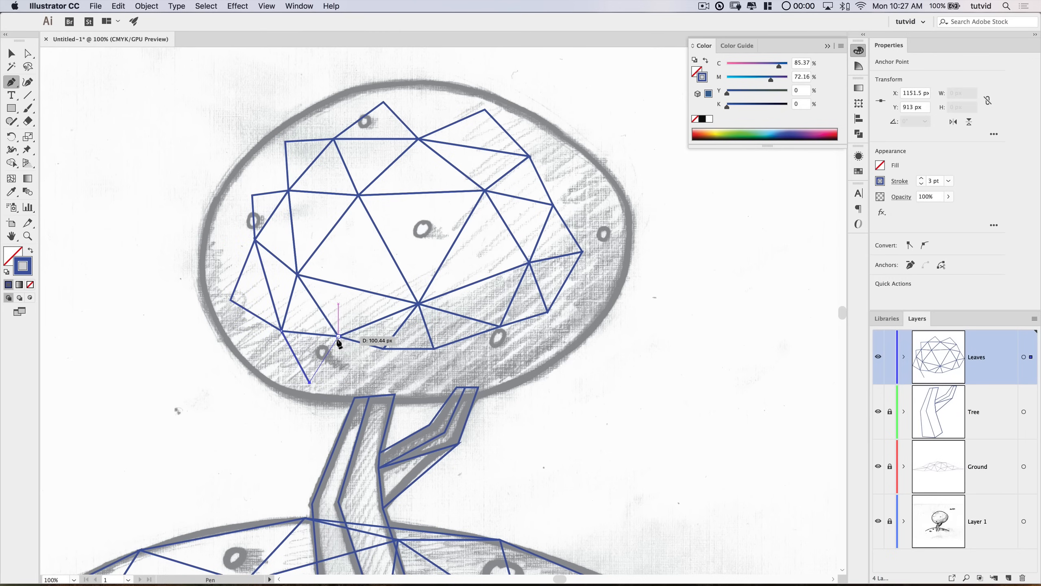
pyautogui.click(337, 336)
pyautogui.click(282, 331)
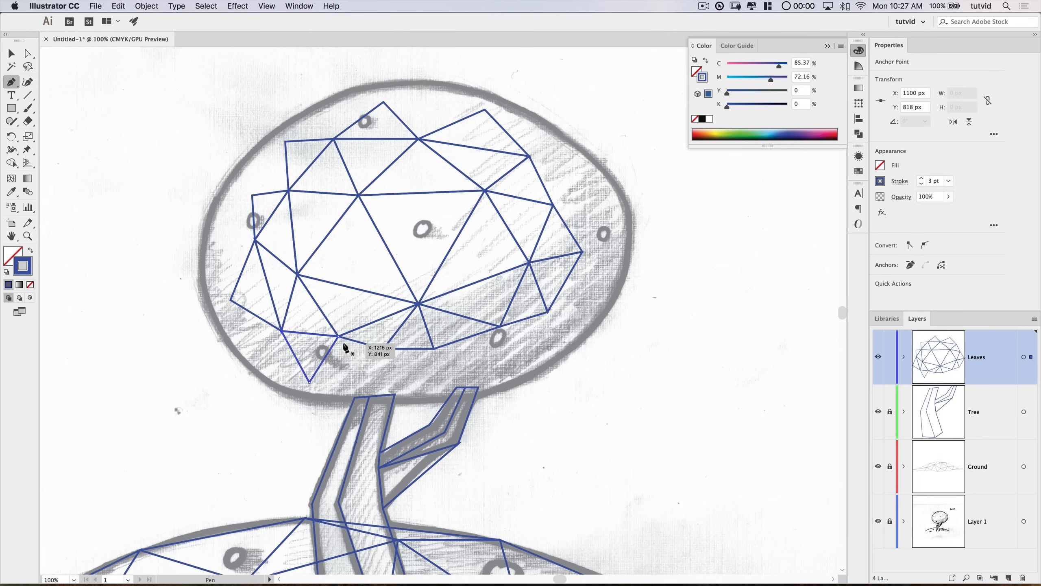
pyautogui.click(310, 382)
pyautogui.click(383, 349)
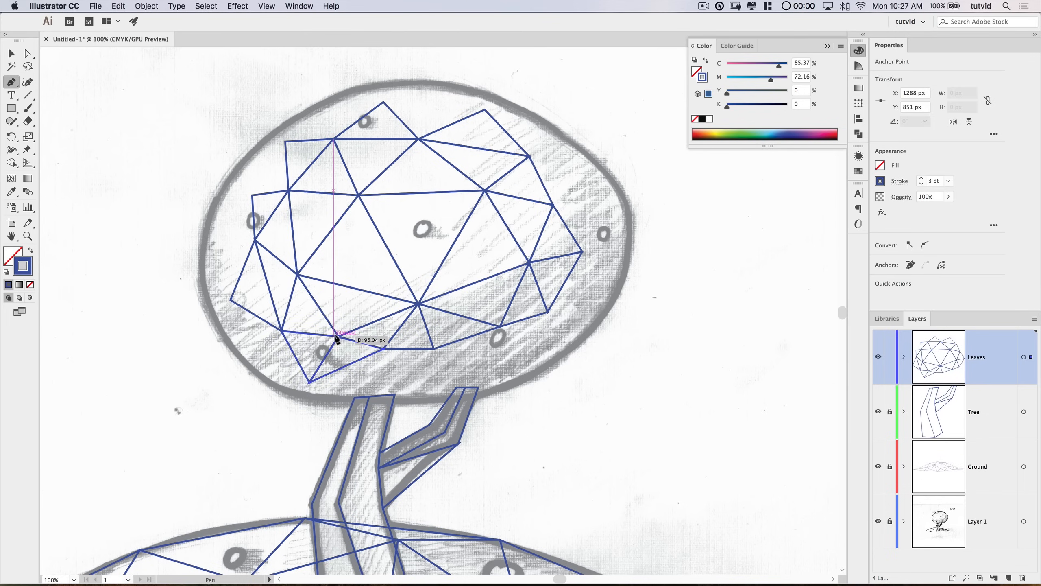
# Step: Draw two downward-pointing triangles on the mesh's bottom edge, one reaching the trunk's top and one reaching just above the branch
pyautogui.click(383, 348)
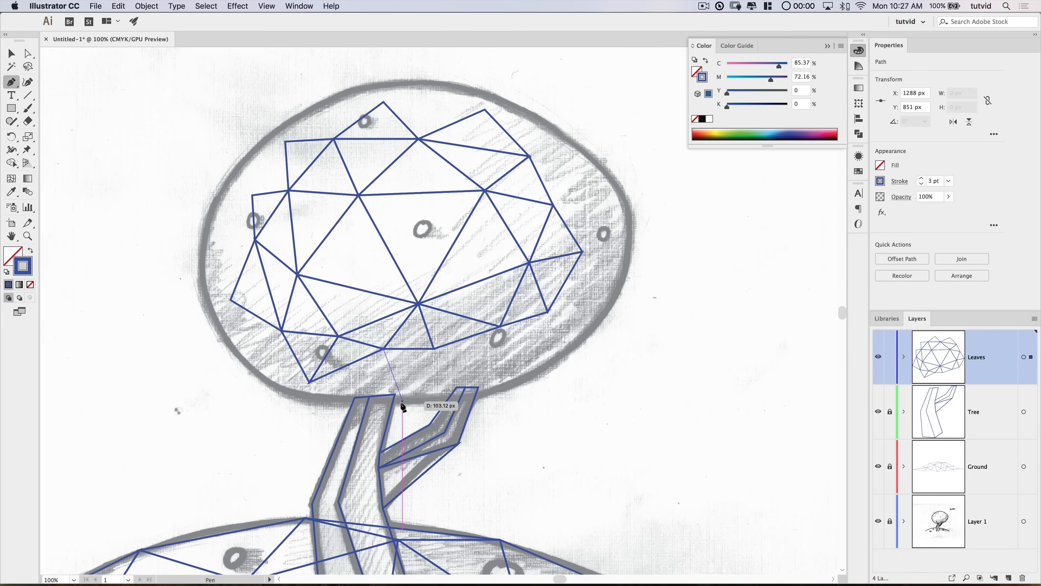
pyautogui.click(401, 406)
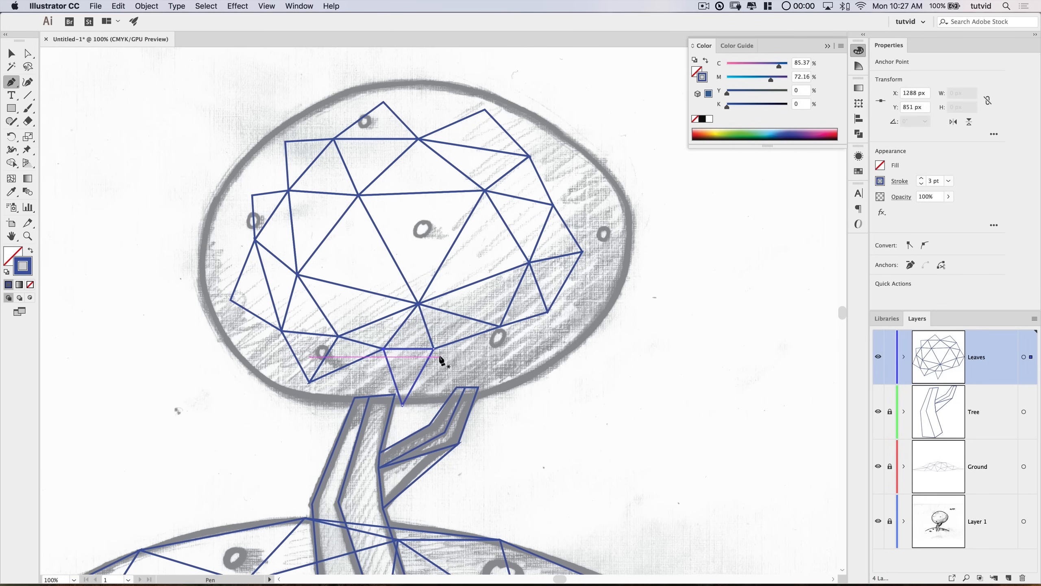
pyautogui.click(433, 348)
pyautogui.click(485, 377)
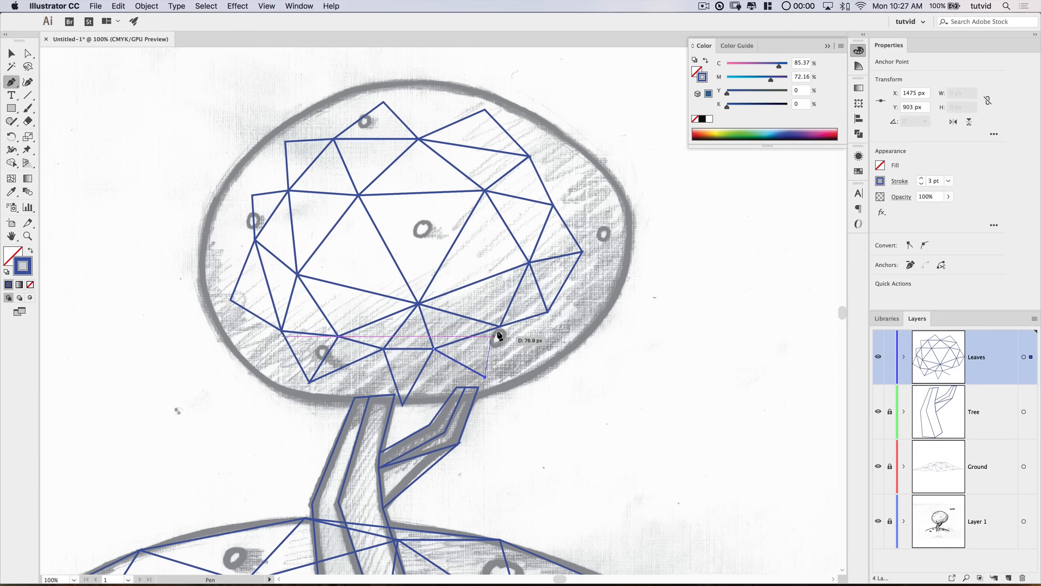
pyautogui.rightClick(499, 326)
pyautogui.press('Escape')
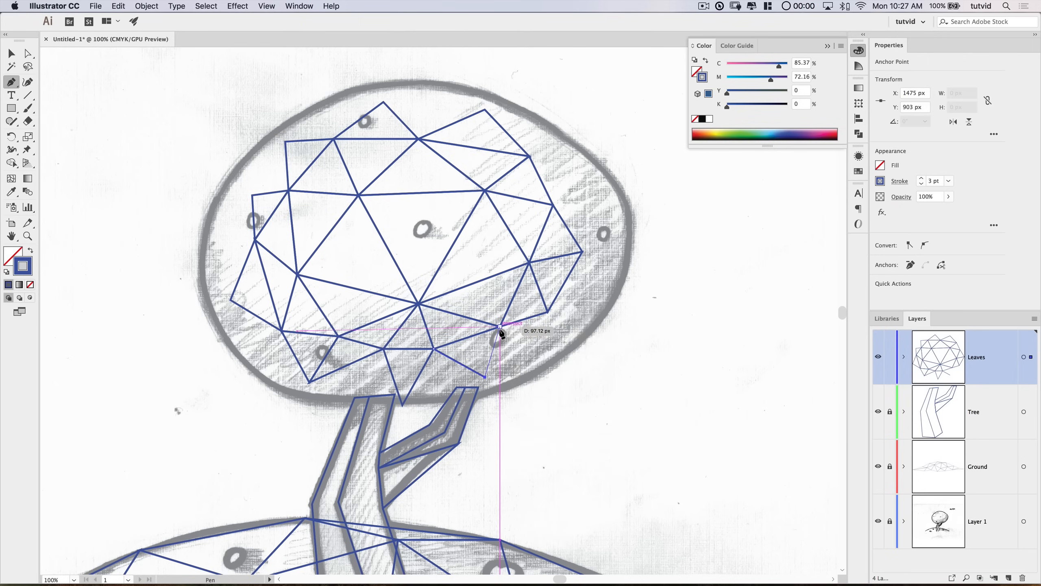
pyautogui.click(500, 327)
pyautogui.keyDown('super'); pyautogui.click(525, 352); pyautogui.keyUp('super')
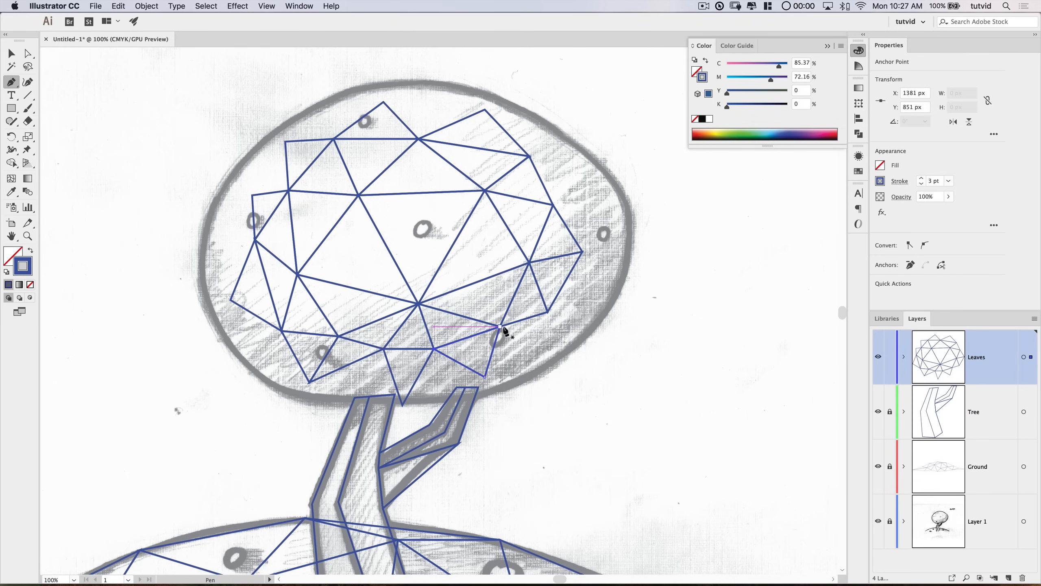
# Step: Draw two outward-pointing triangles along the mesh's lower-right edge, one pointing down and one beneath the rightmost corner
pyautogui.click(500, 327)
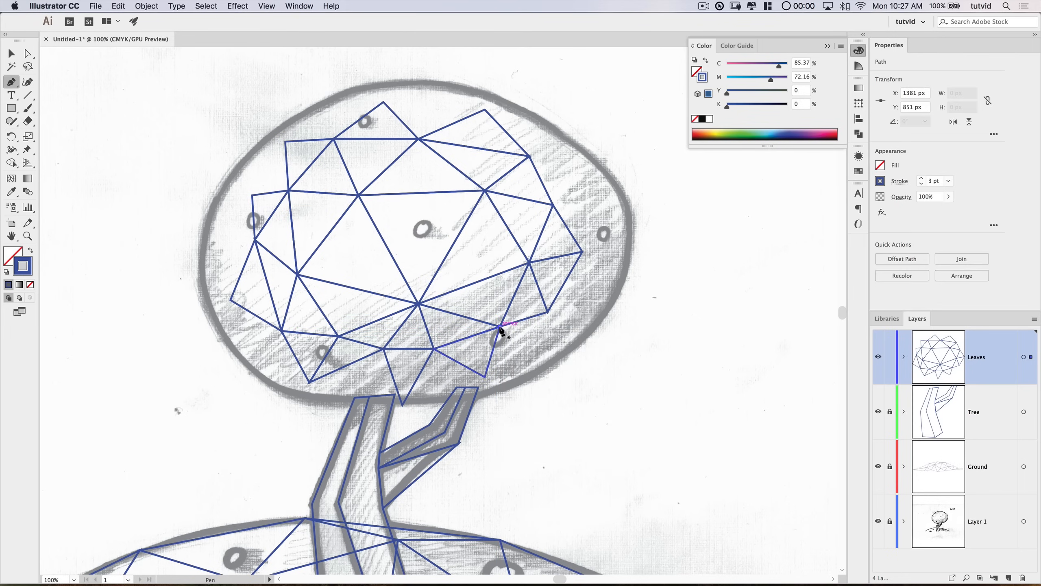
pyautogui.click(556, 363)
pyautogui.click(548, 312)
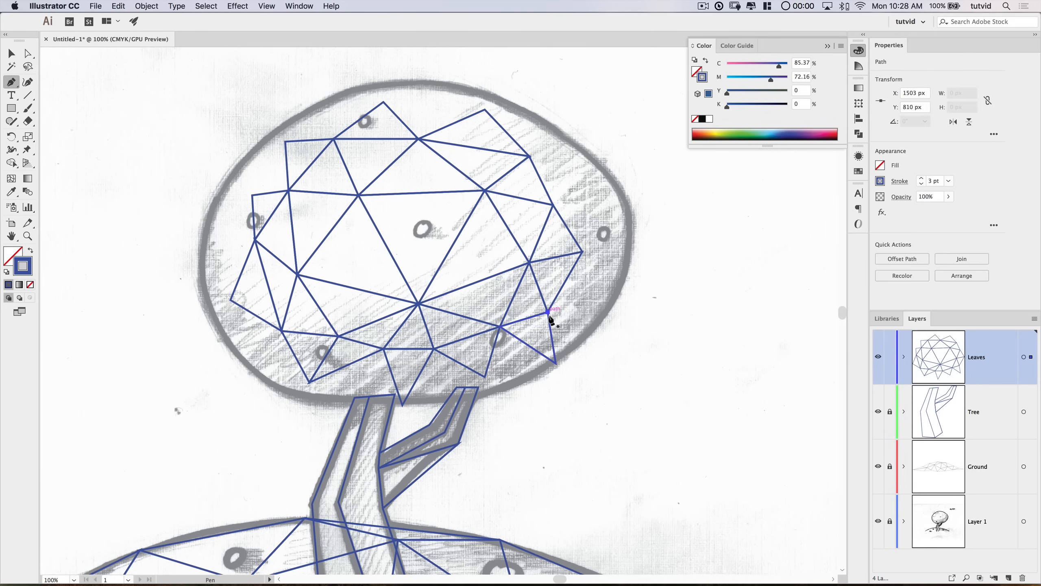
pyautogui.moveTo(595, 295); pyautogui.dragTo(596, 287)
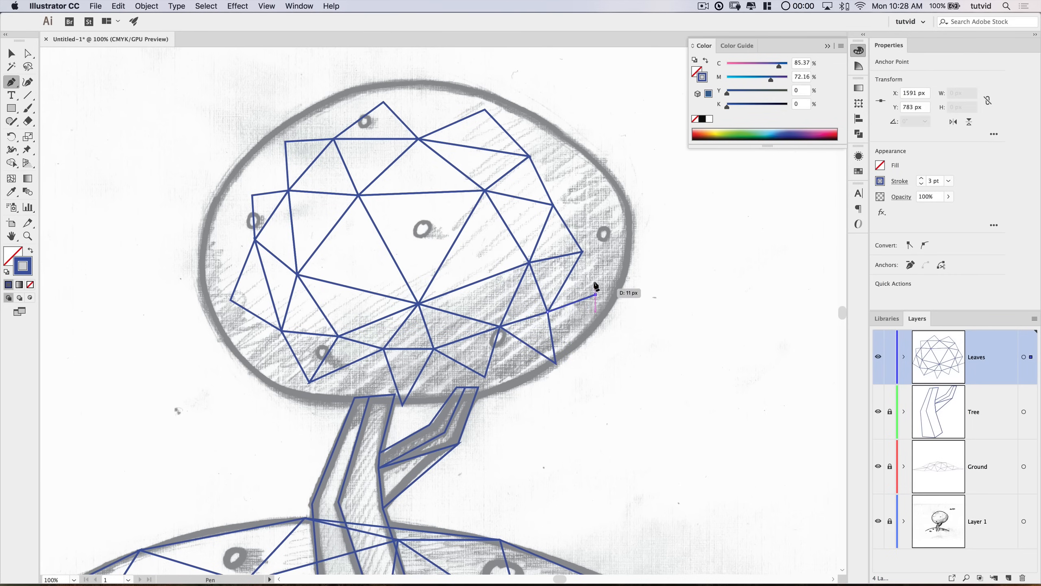
pyautogui.click(582, 252)
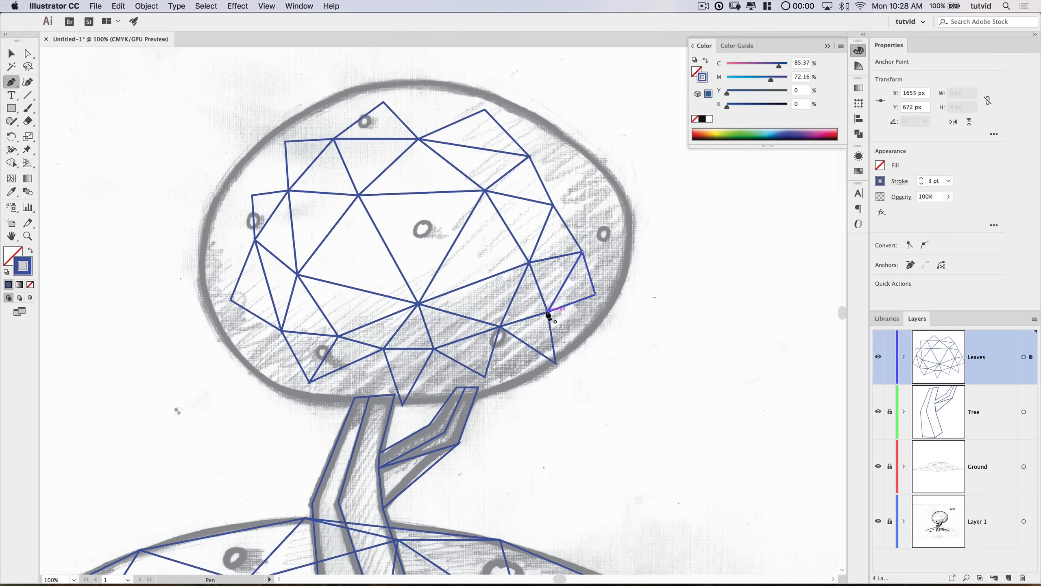
pyautogui.click(548, 312)
# Step: Draw a triangle on the mesh's right edge above the rightmost corner and another filling the gap above it
pyautogui.press('space')
pyautogui.moveTo(600, 263); pyautogui.dragTo(491, 344)
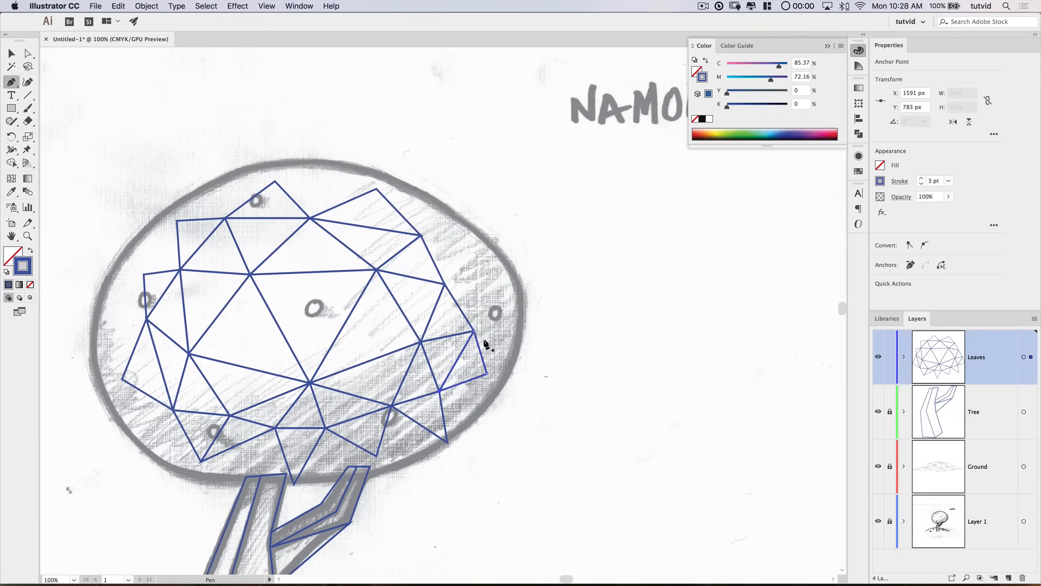
pyautogui.click(475, 331)
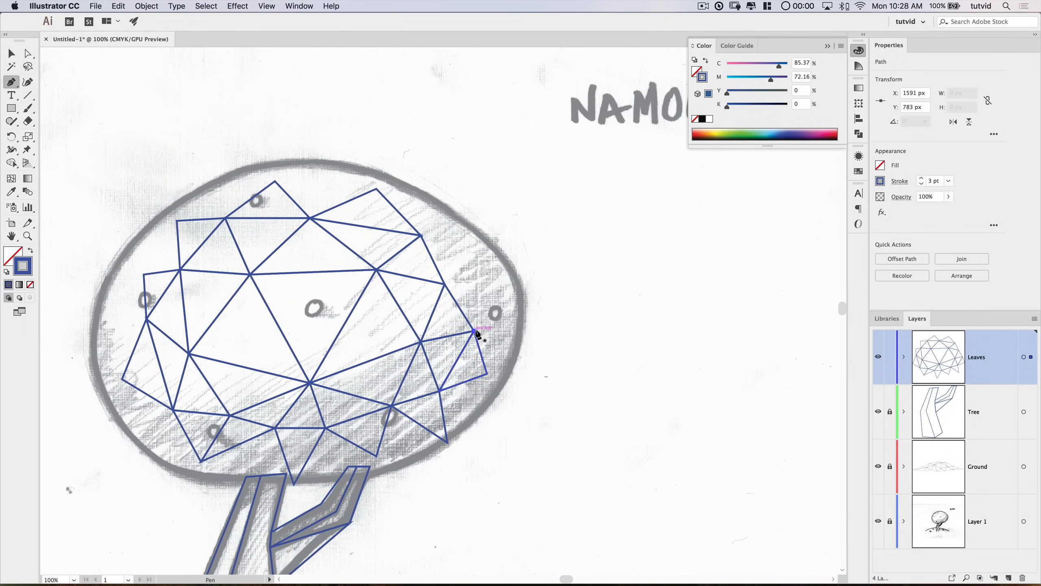
pyautogui.click(497, 284)
pyautogui.click(446, 284)
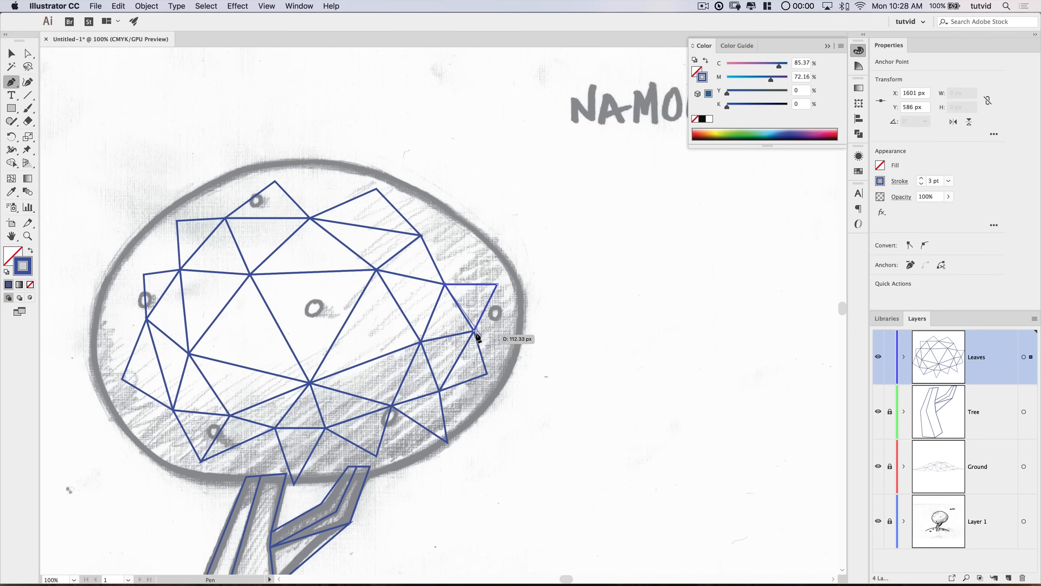
pyautogui.click(475, 332)
pyautogui.click(446, 284)
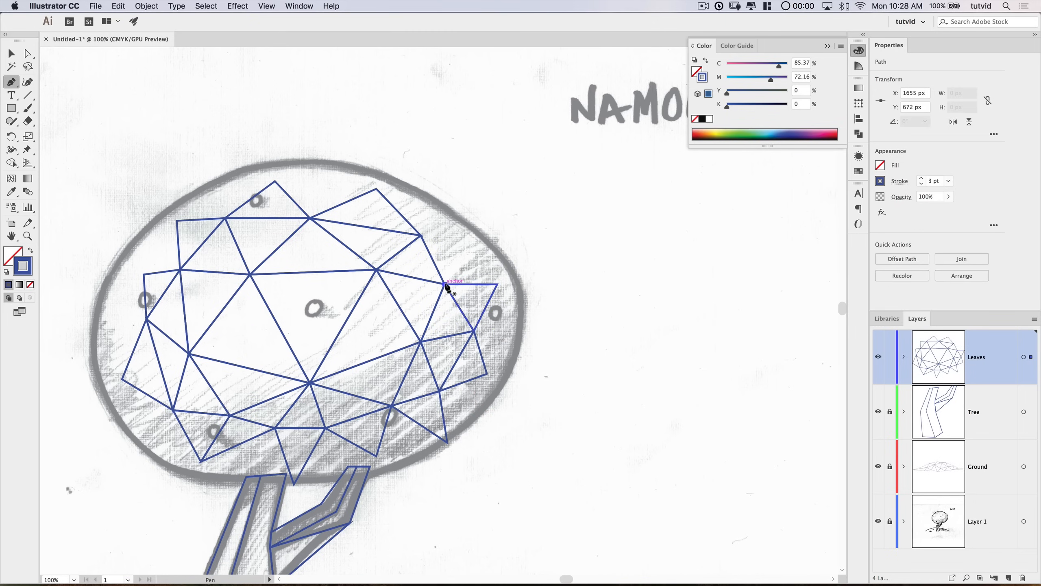
pyautogui.click(497, 284)
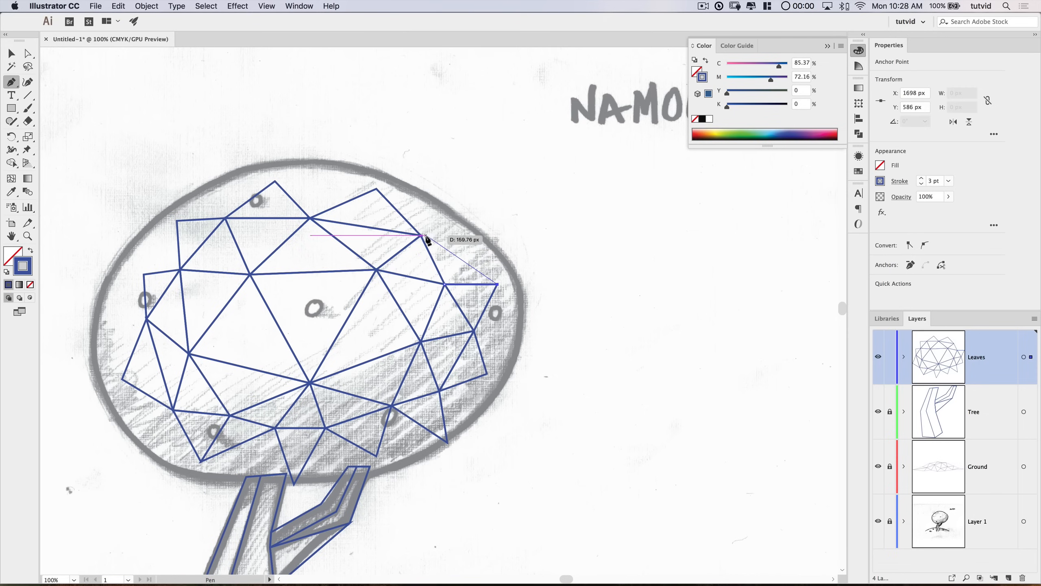
pyautogui.click(422, 236)
pyautogui.click(446, 284)
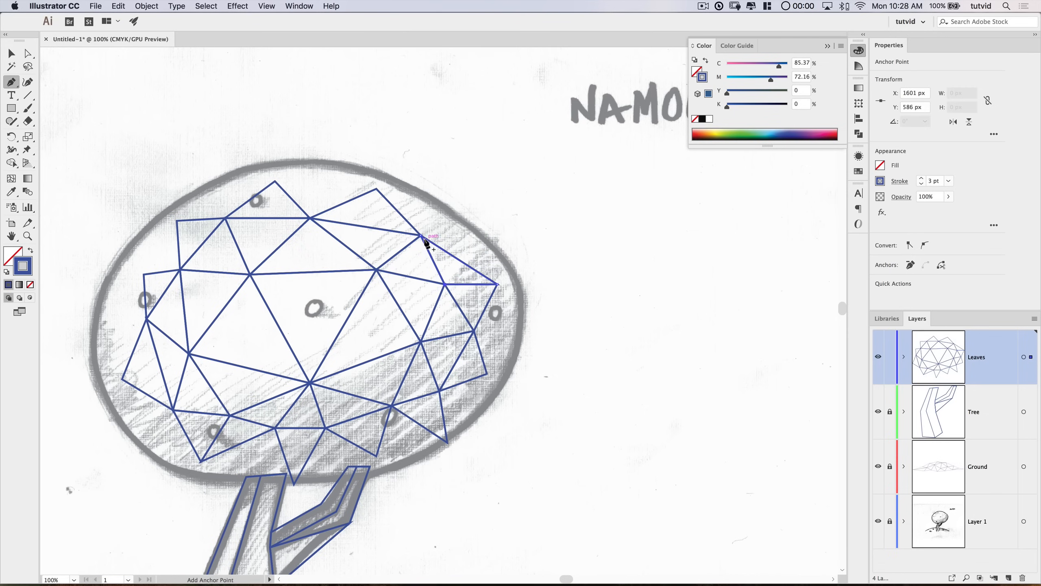
# Step: Add two adjoining triangles at the canopy's upper right, beside the rim triangle, with their outer corners along the sketched outline
pyautogui.click(426, 195)
pyautogui.click(376, 189)
pyautogui.click(421, 236)
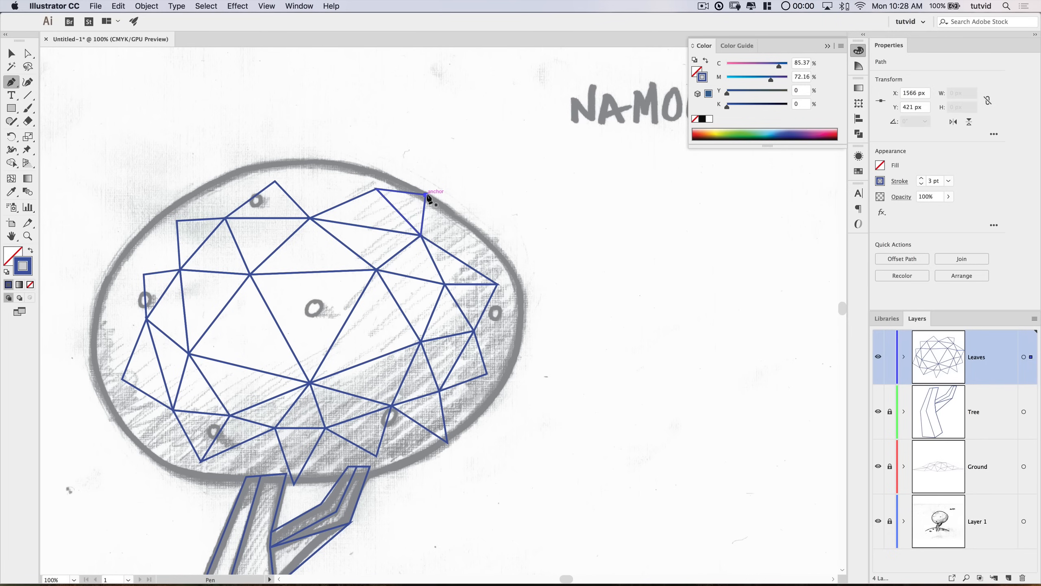
pyautogui.click(487, 236)
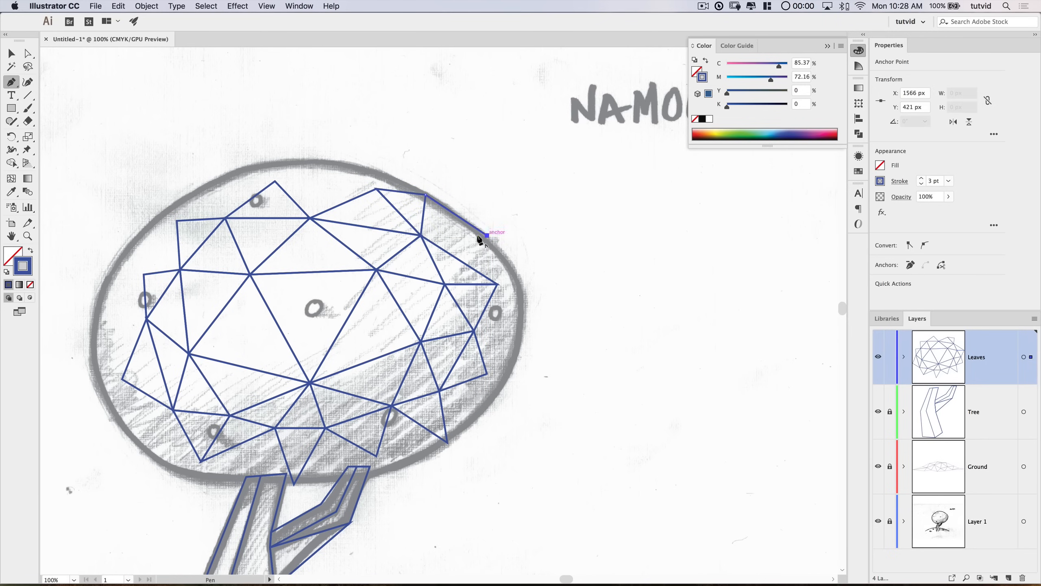
pyautogui.click(421, 236)
# Step: Fill the wedge between the upper-right and right-edge triangles, and draw a small triangle from it out to the canopy outline
pyautogui.click(421, 236)
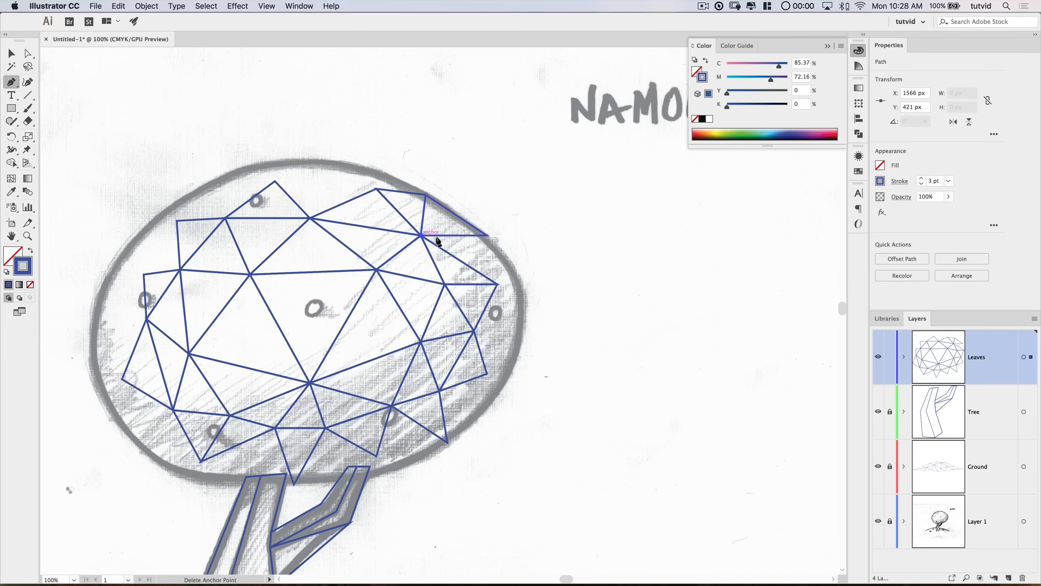
pyautogui.click(487, 236)
pyautogui.click(498, 283)
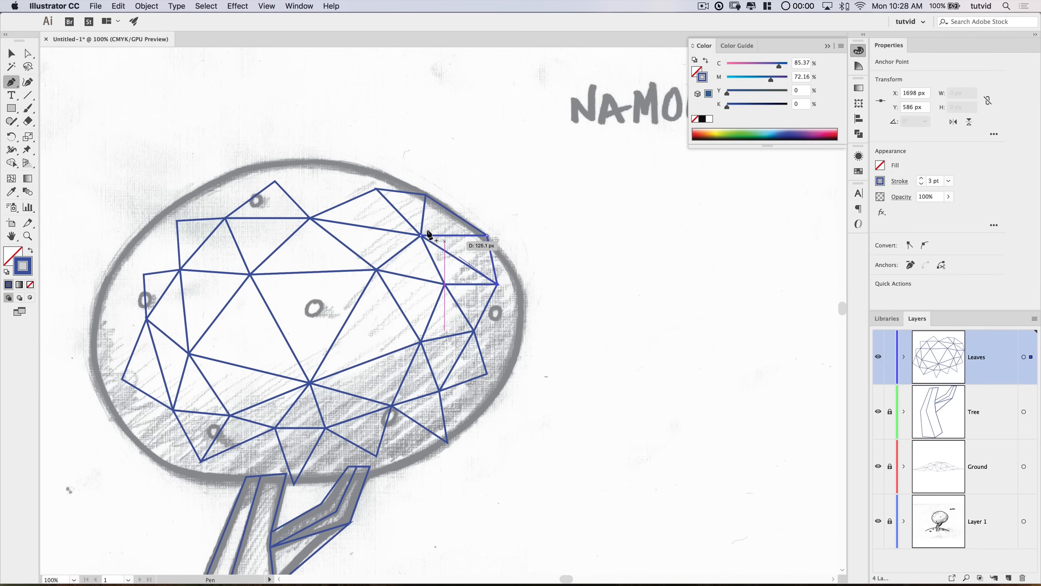
pyautogui.click(488, 236)
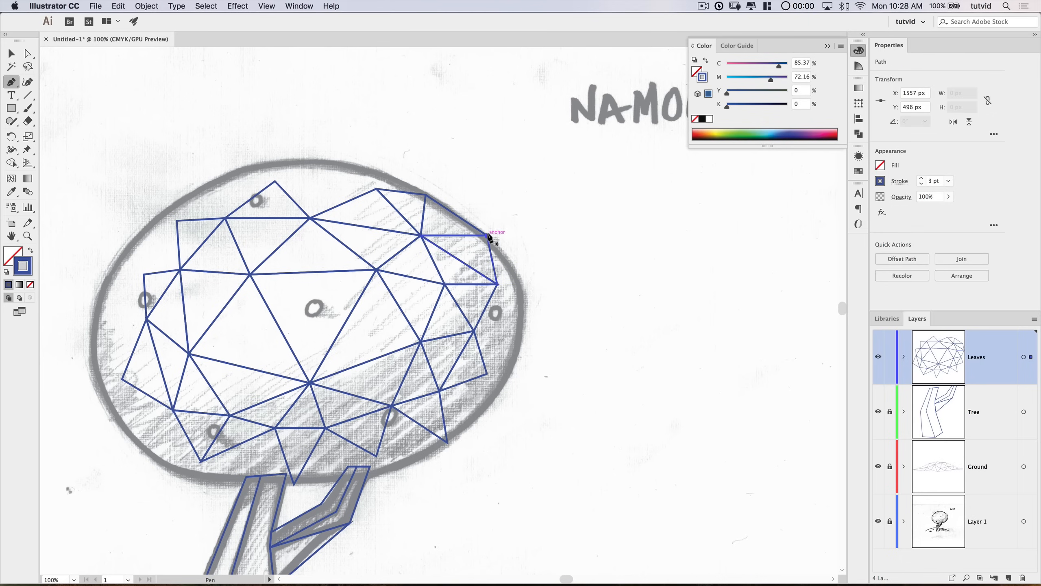
pyautogui.click(520, 274)
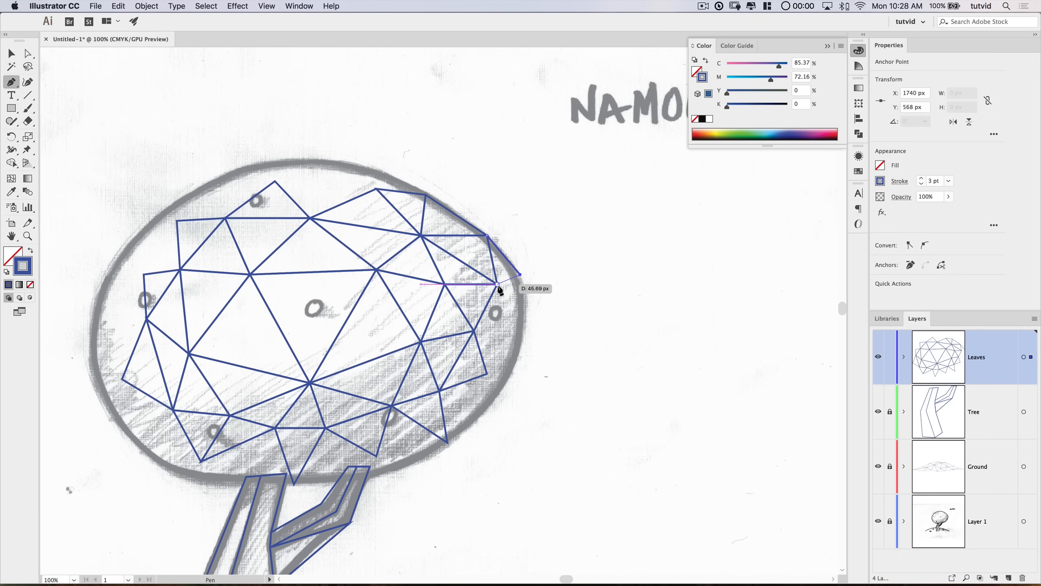
pyautogui.click(498, 284)
# Step: Draw a triangle out to the outline's rightmost point and fill the narrow gap above it with another
pyautogui.click(520, 330)
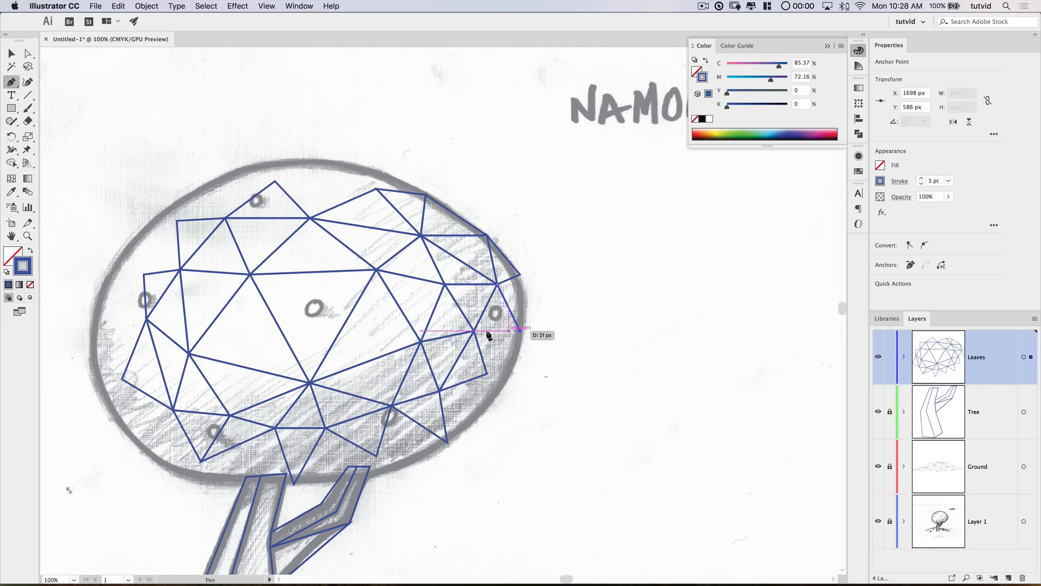
pyautogui.click(474, 330)
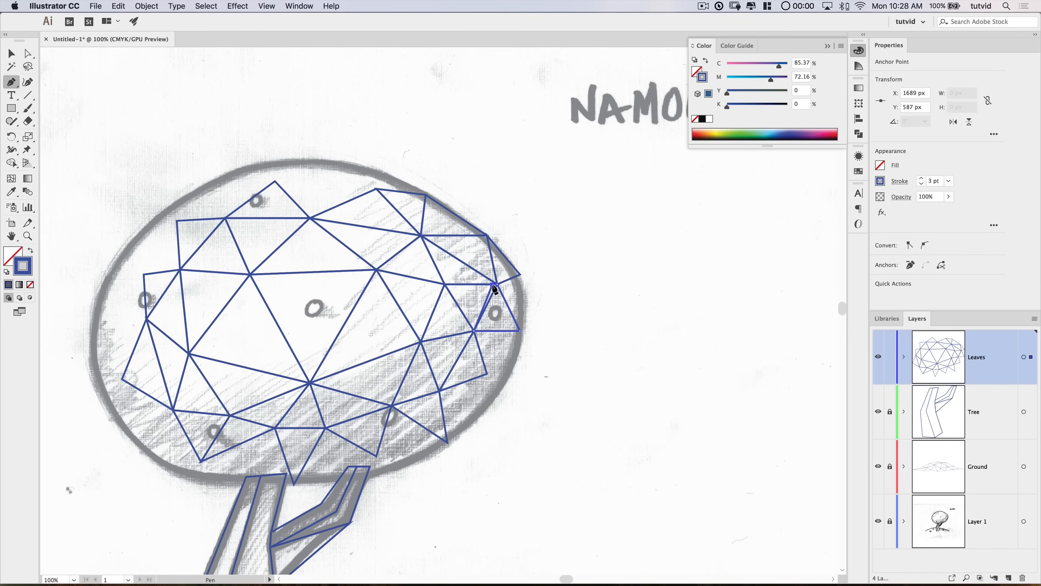
pyautogui.click(497, 285)
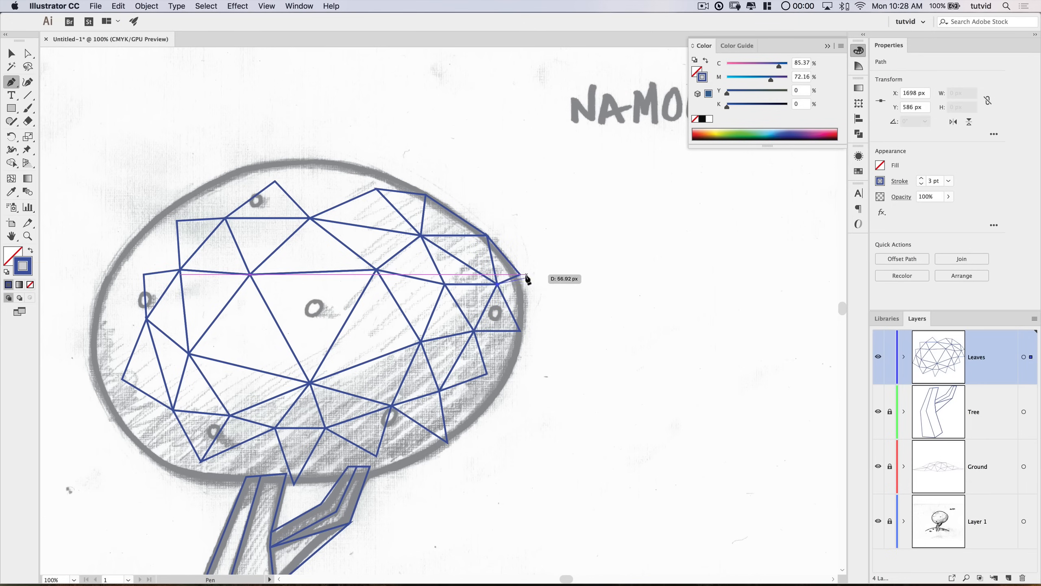
pyautogui.click(521, 330)
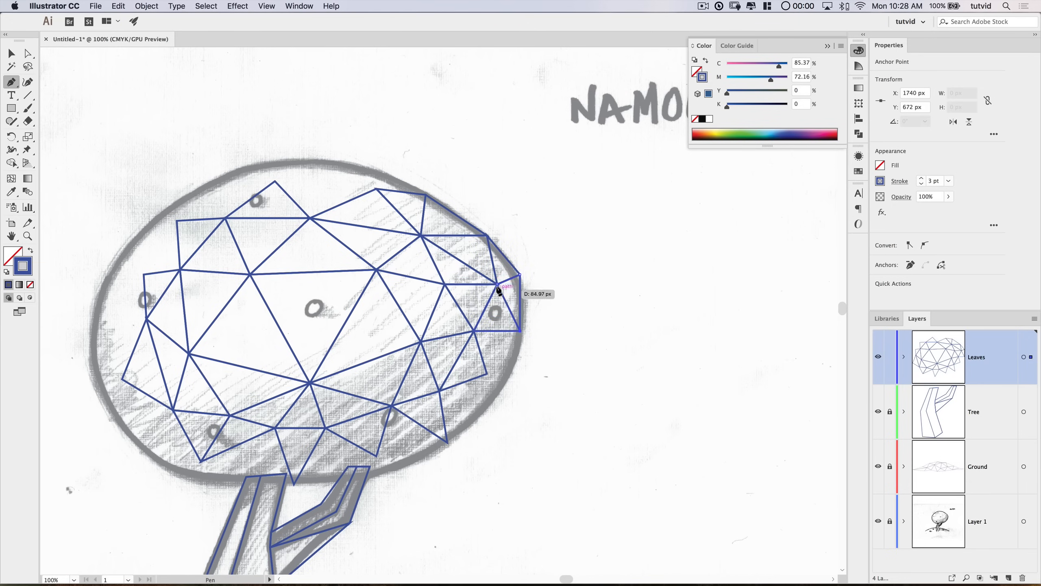
pyautogui.click(498, 284)
# Step: Draw two adjoining triangles below the canopy's rightmost triangle, sharing a new corner on the sketched outline
pyautogui.click(474, 331)
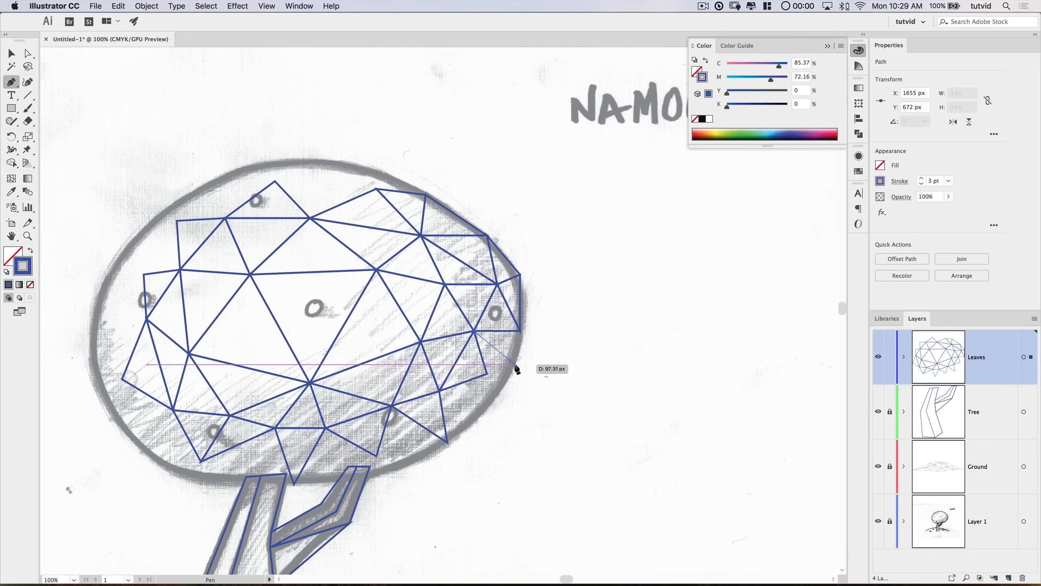
pyautogui.click(515, 364)
pyautogui.click(520, 330)
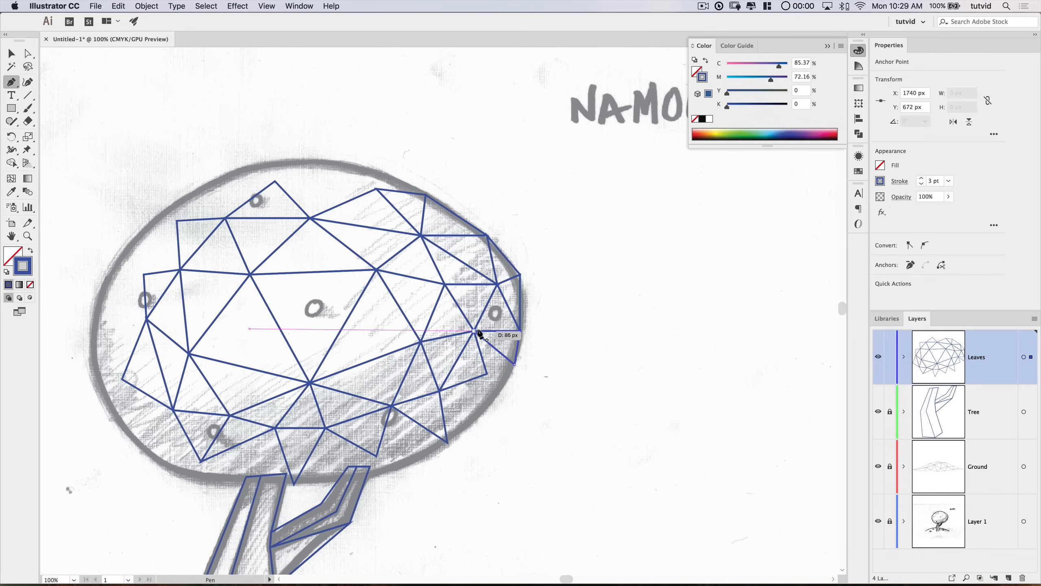
pyautogui.click(475, 332)
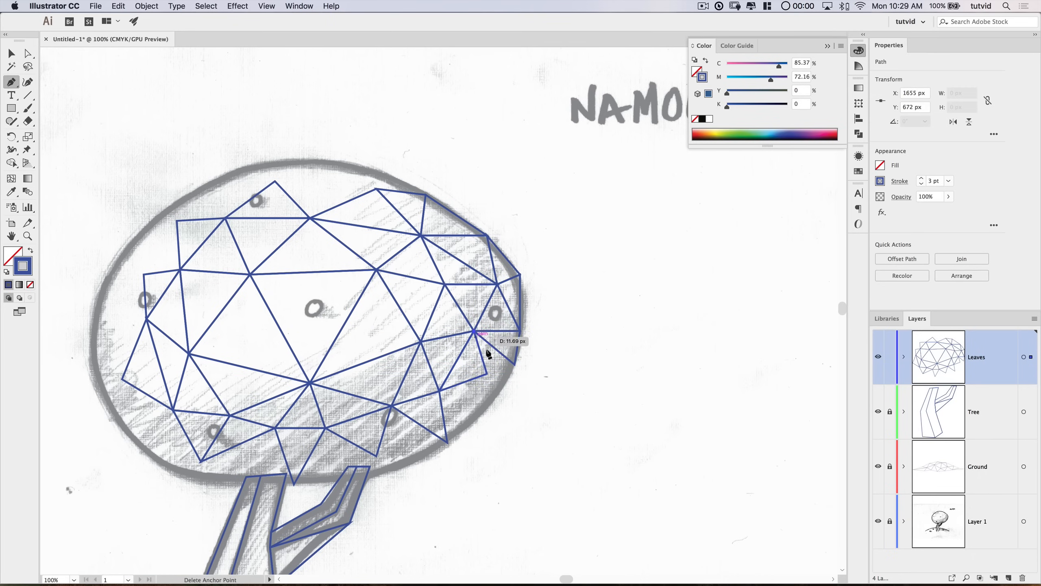
pyautogui.click(515, 365)
pyautogui.click(487, 374)
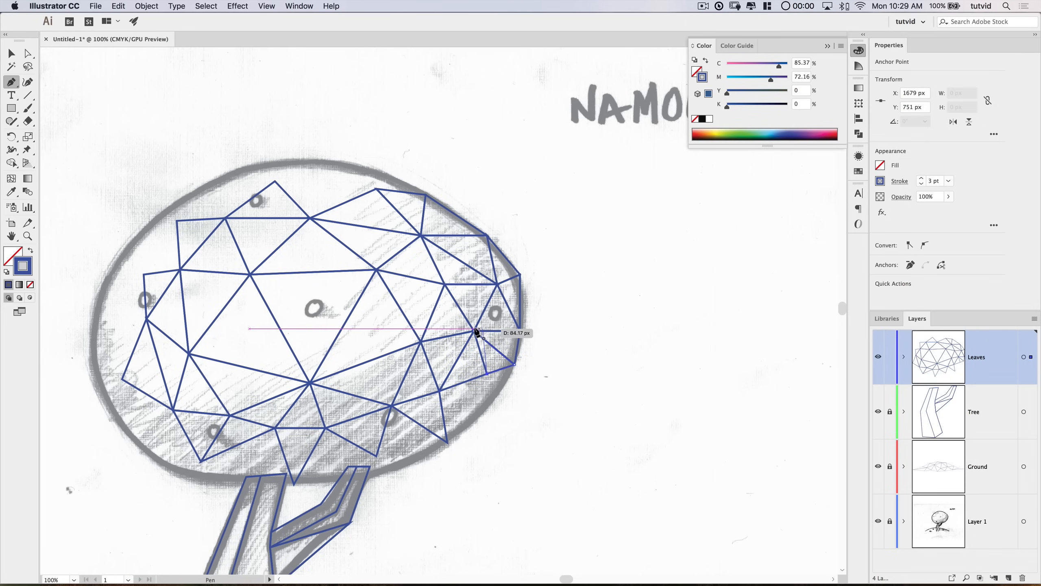
pyautogui.click(474, 331)
# Step: Add a narrow triangle along the canopy's lower-right outline and another linking its lowest corner back to the inner mesh
pyautogui.click(487, 374)
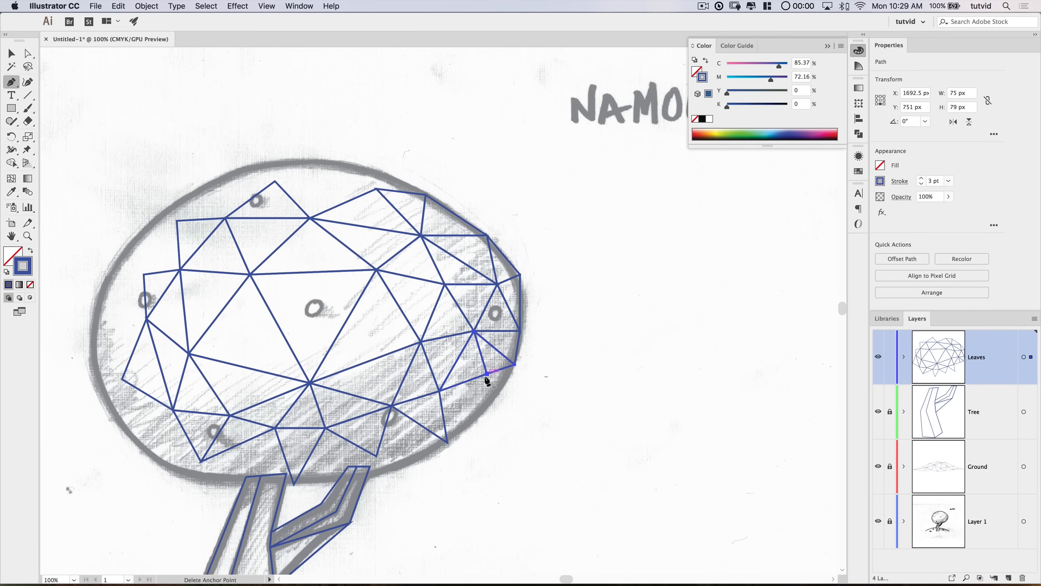
pyautogui.click(488, 374)
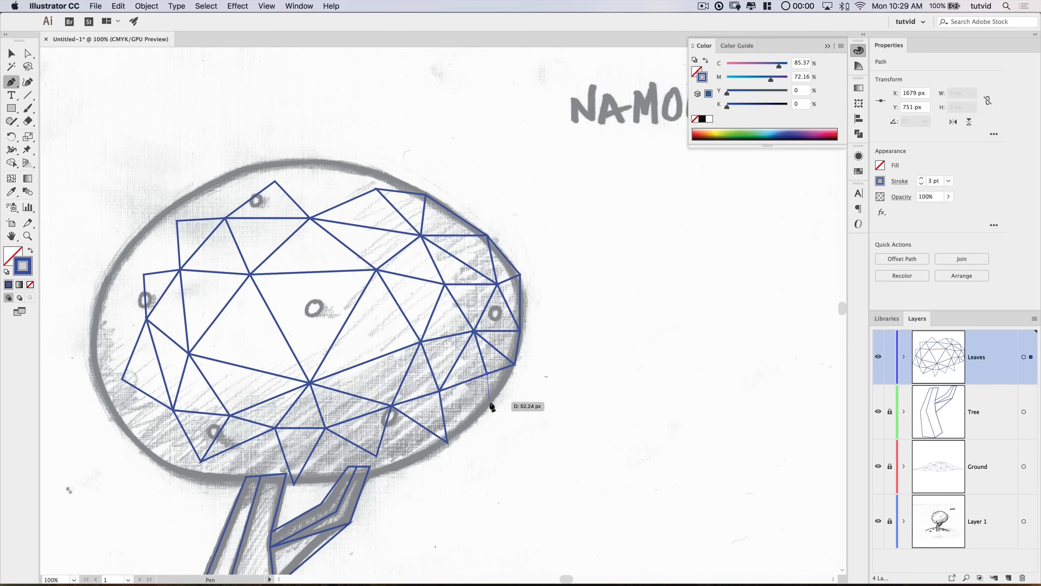
pyautogui.click(484, 410)
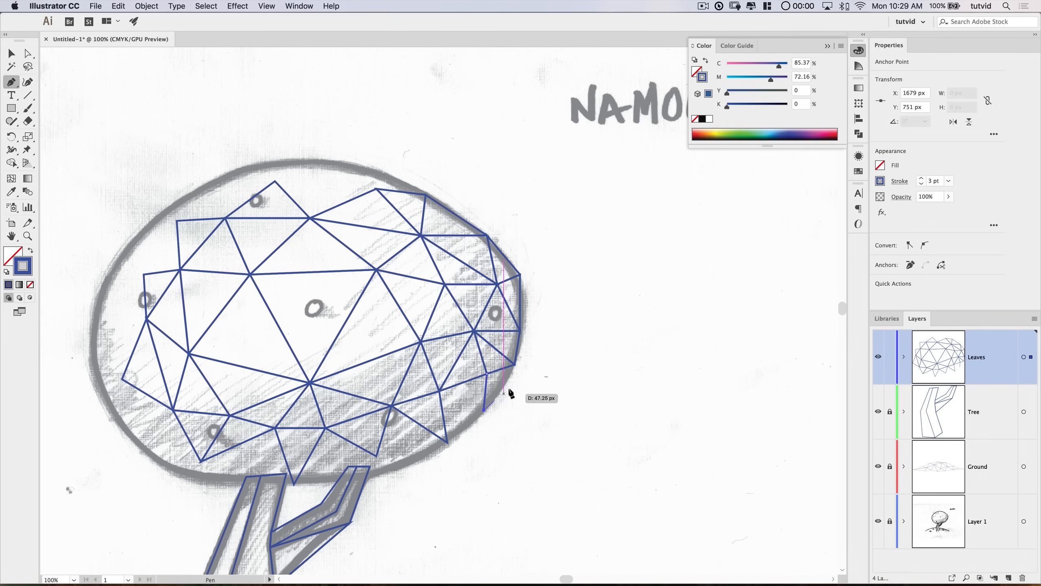
pyautogui.click(515, 364)
pyautogui.click(487, 374)
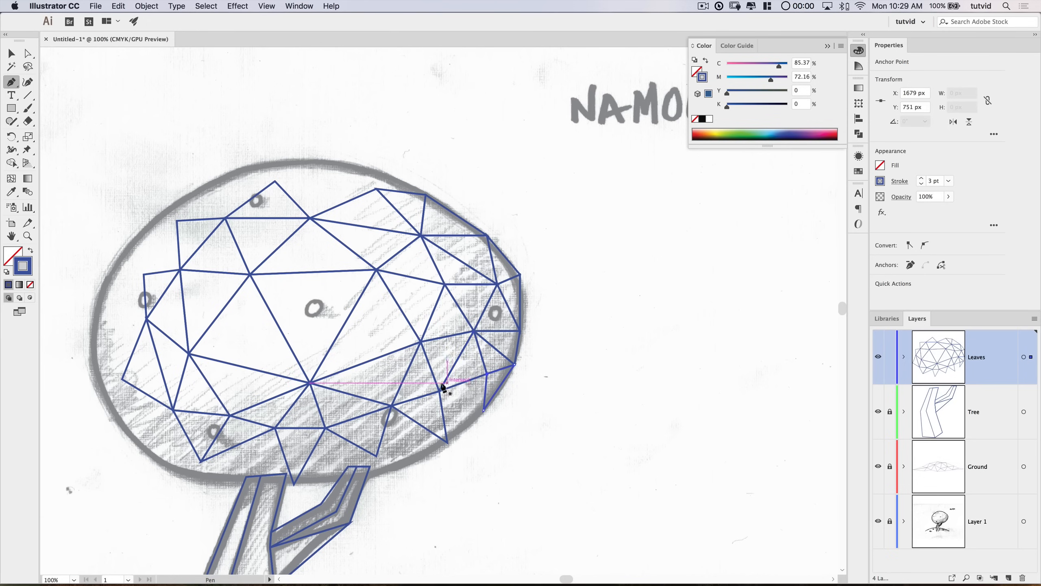
pyautogui.click(484, 410)
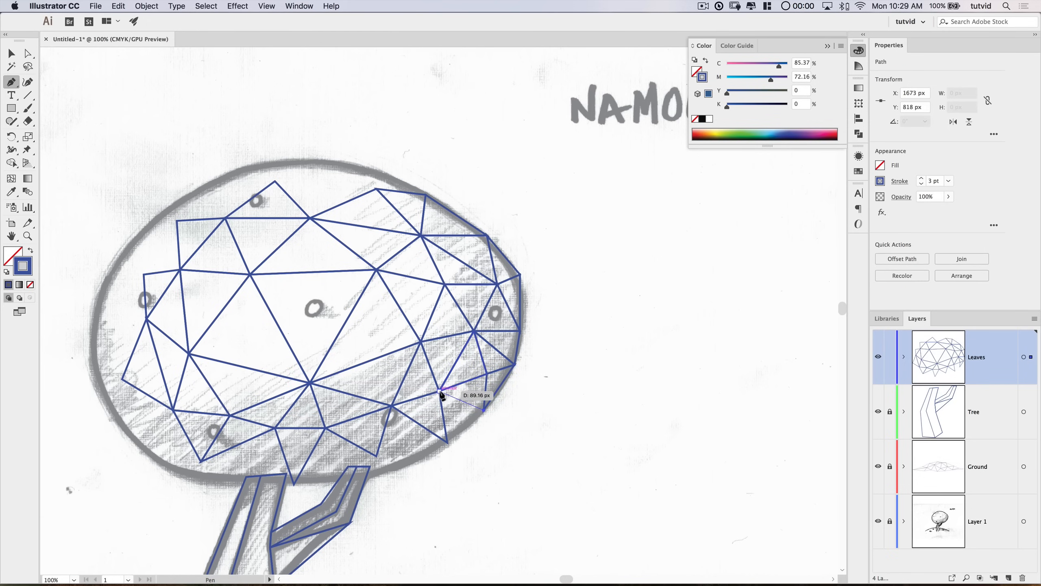
pyautogui.click(440, 391)
pyautogui.click(487, 373)
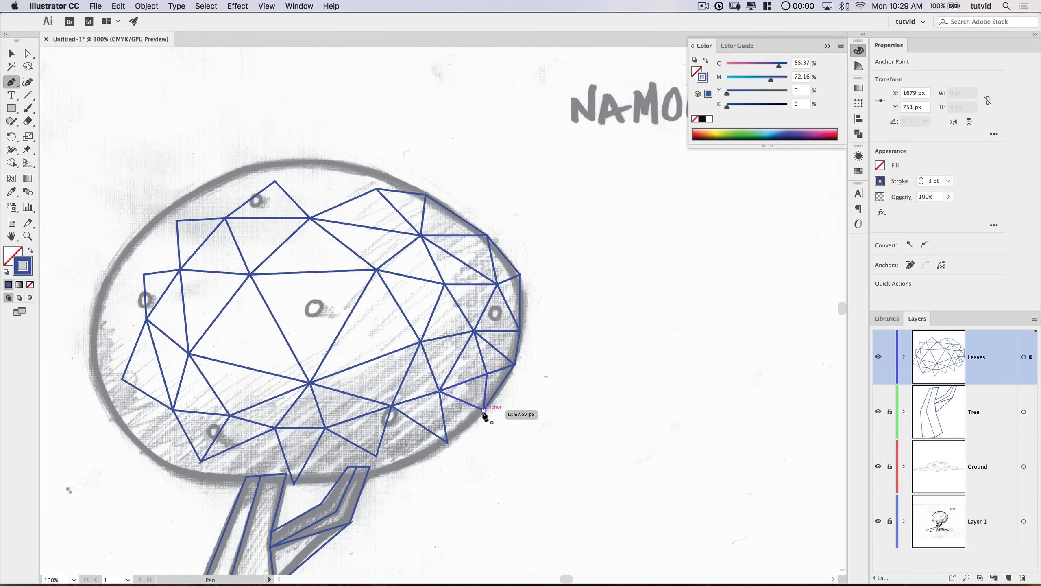
pyautogui.click(484, 410)
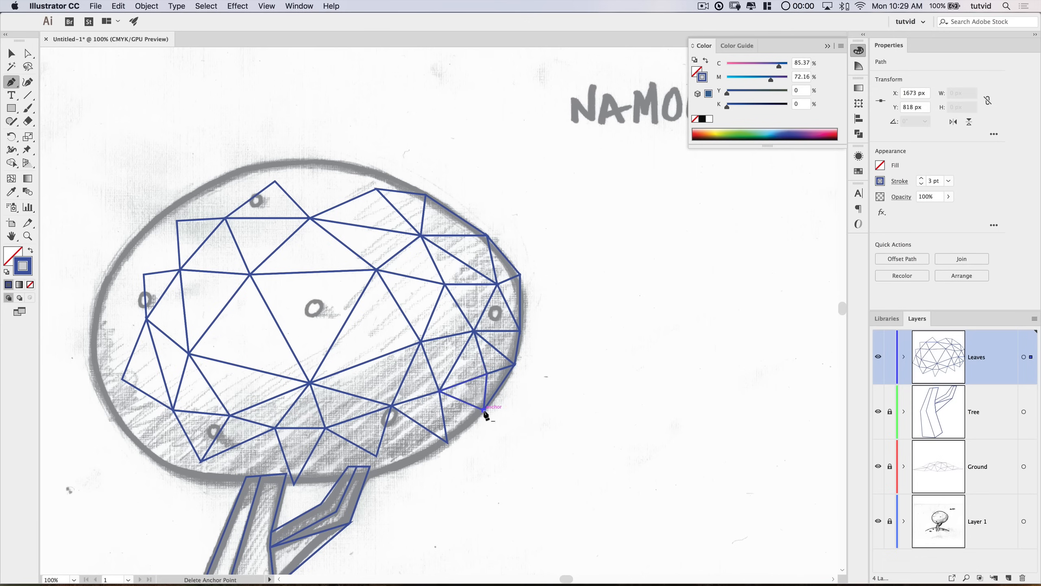
# Step: Fill the outer gap to the mesh's lower-right tip, and add a triangle on that tip's lower side out to the outline
pyautogui.click(447, 442)
pyautogui.click(440, 392)
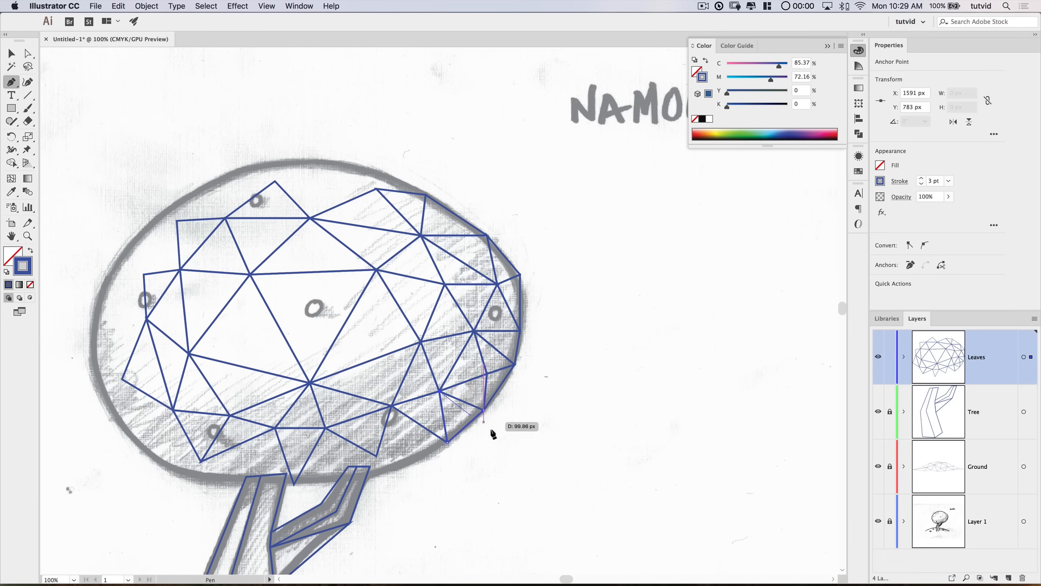
pyautogui.click(392, 406)
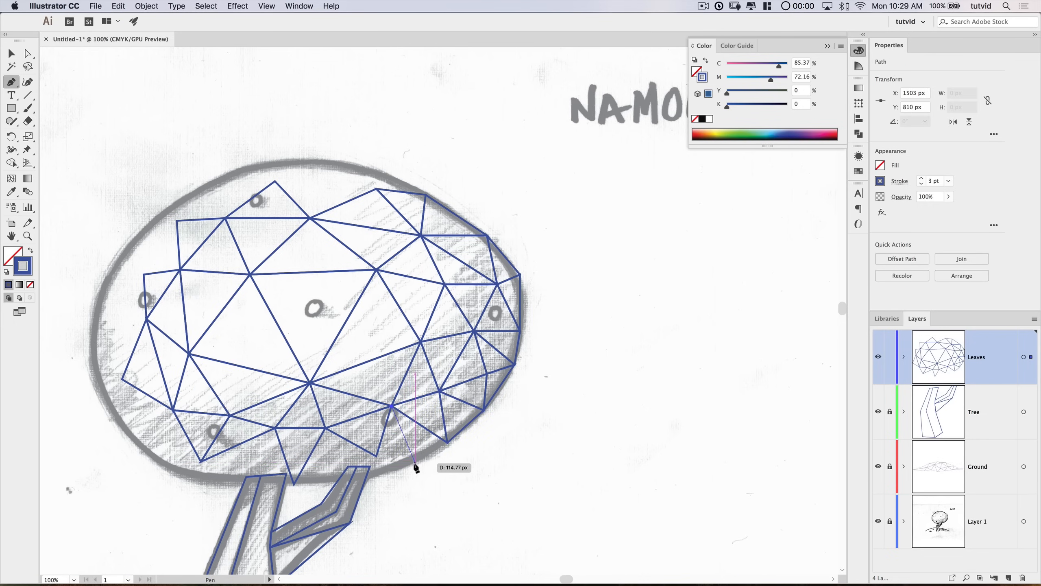
pyautogui.click(412, 461)
pyautogui.click(447, 443)
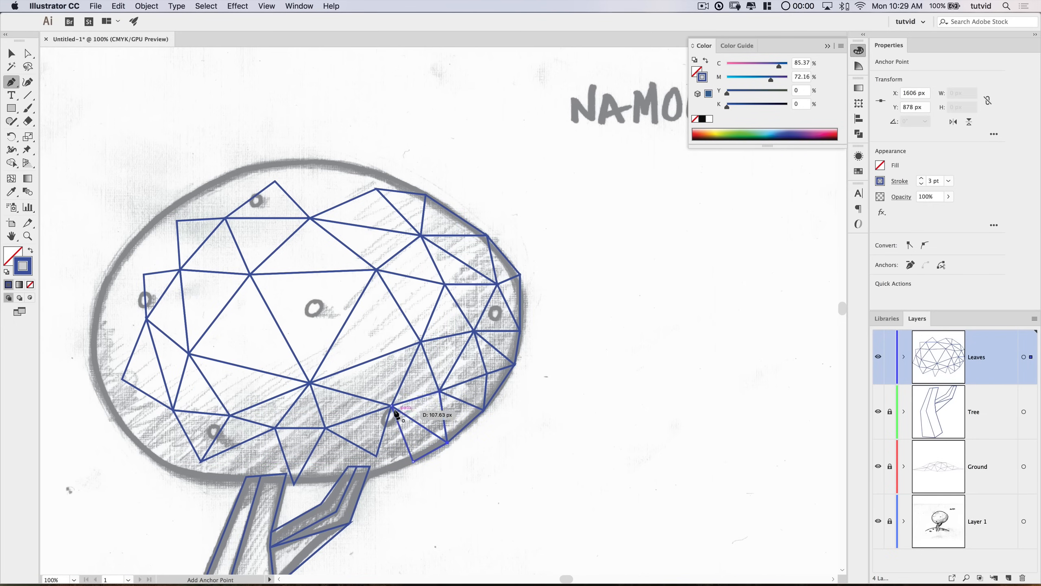
# Step: Close the notch beside the lower-right outline triangle, and draw a triangle from the bottom mesh down to the top of the branch
pyautogui.click(376, 456)
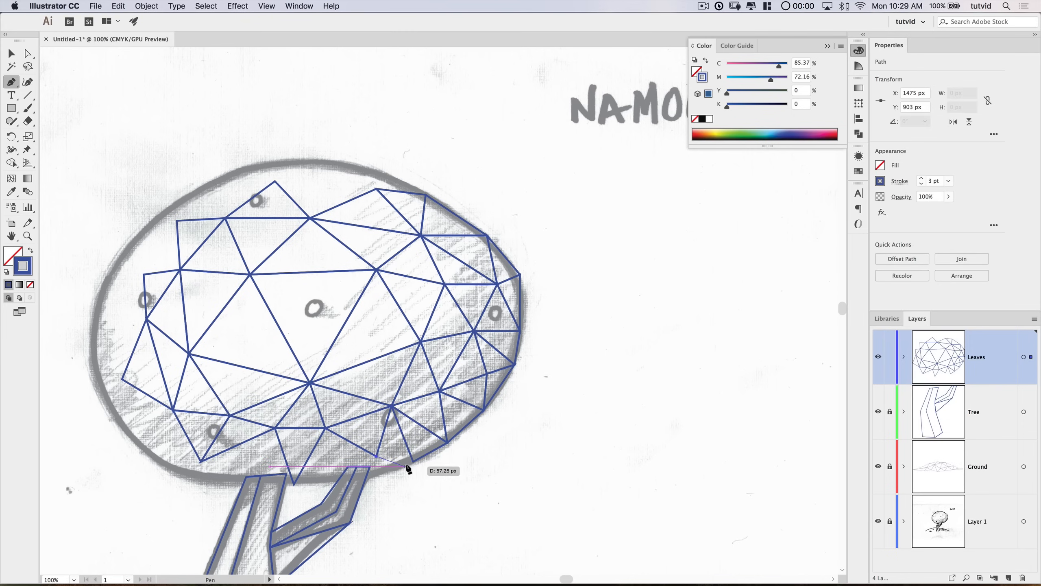
pyautogui.click(413, 461)
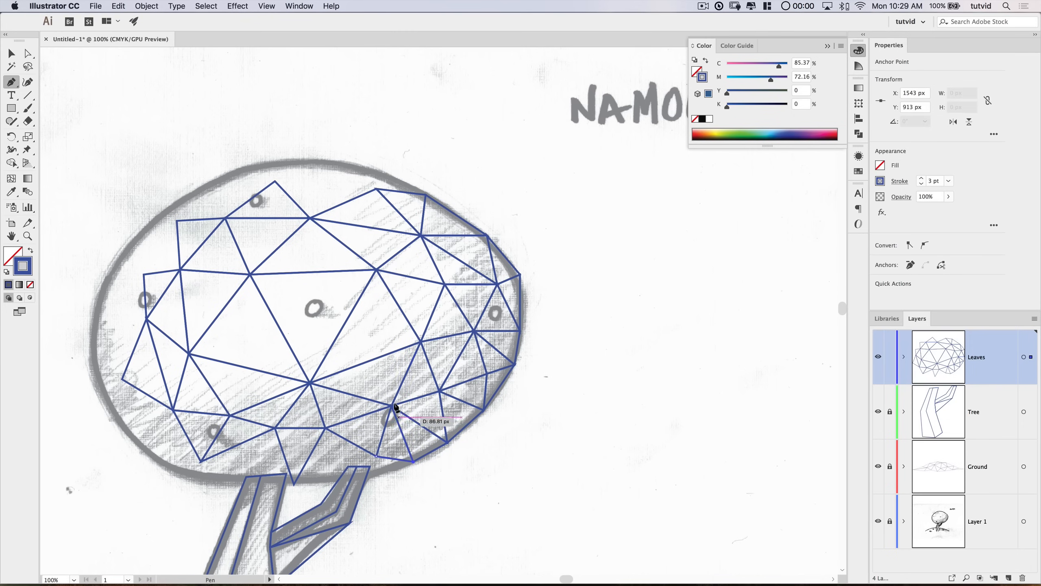
pyautogui.click(376, 456)
pyautogui.click(377, 456)
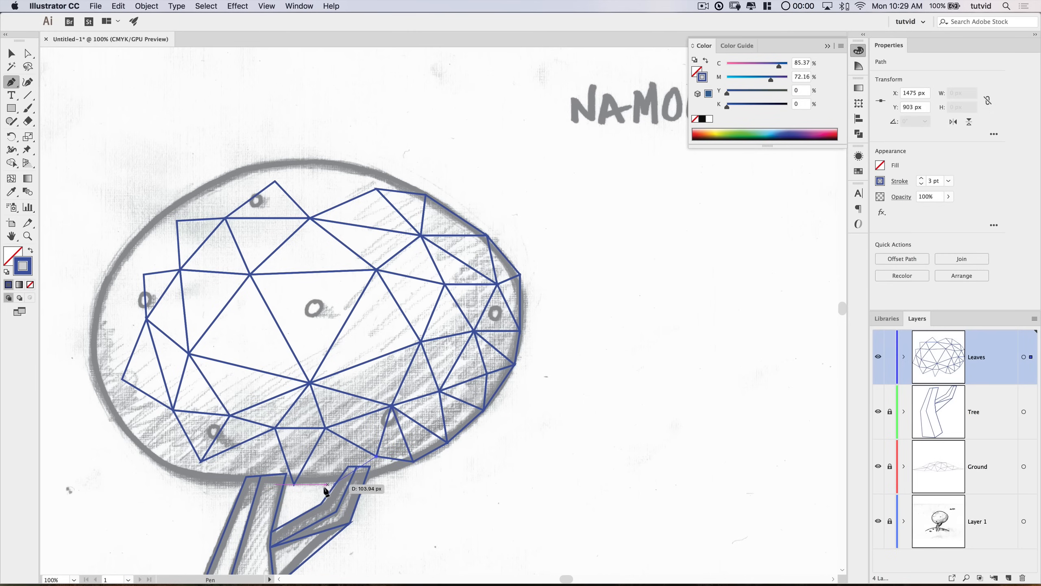
pyautogui.click(346, 481)
pyautogui.click(325, 428)
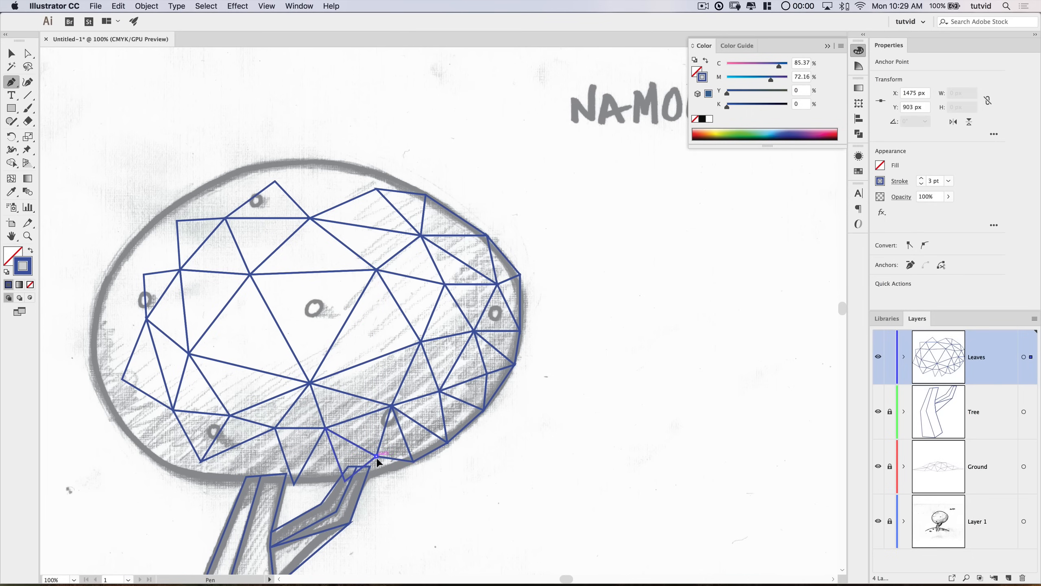
pyautogui.click(377, 457)
# Step: Add a thin triangle along the bottom outline right of the branch top, and fill the gap between branch and trunk
pyautogui.click(346, 481)
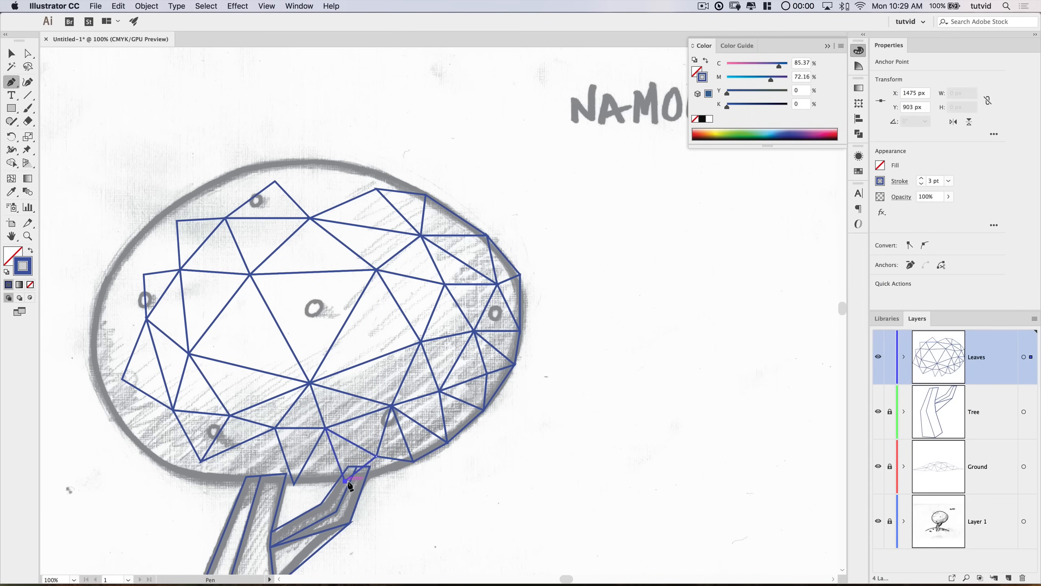
pyautogui.click(413, 462)
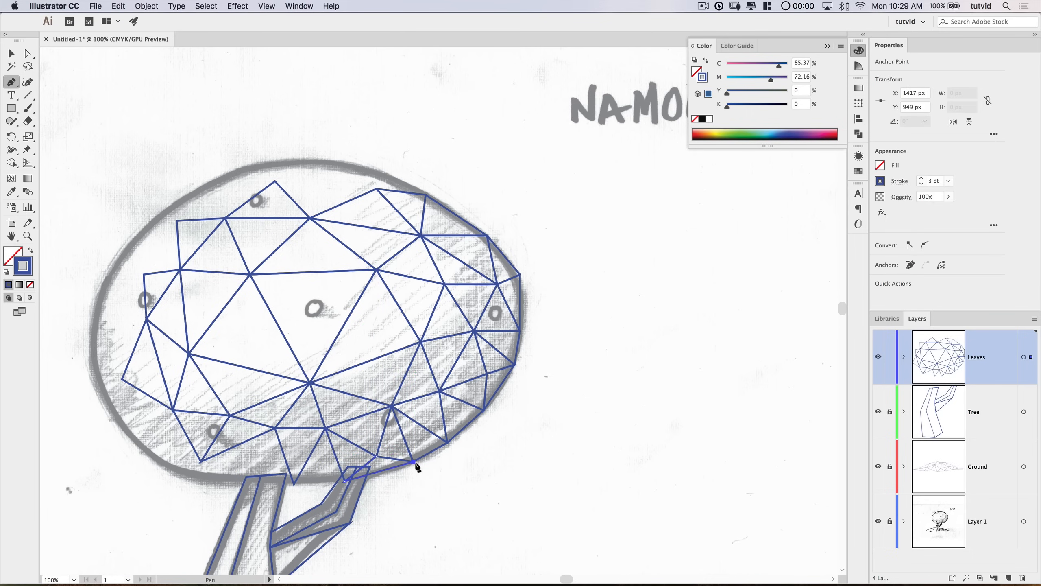
pyautogui.click(377, 457)
pyautogui.hscroll(-8, 378, 459)
pyautogui.scroll(-3, 378, 458)
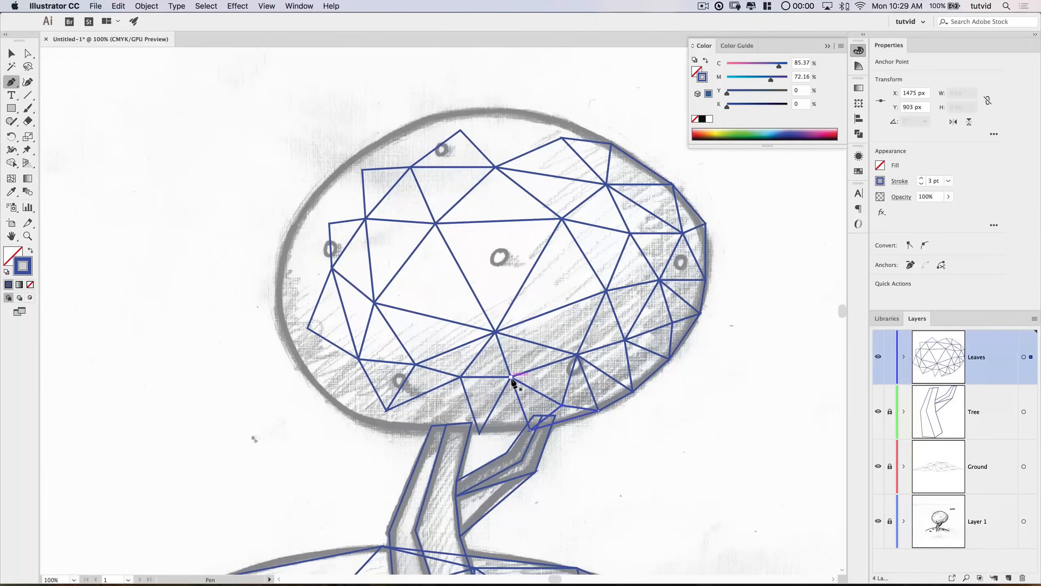
pyautogui.click(511, 377)
pyautogui.click(480, 434)
# Step: Draw a triangle over the trunk's top and another joining it to the mesh's bottom-left tip
pyautogui.click(461, 378)
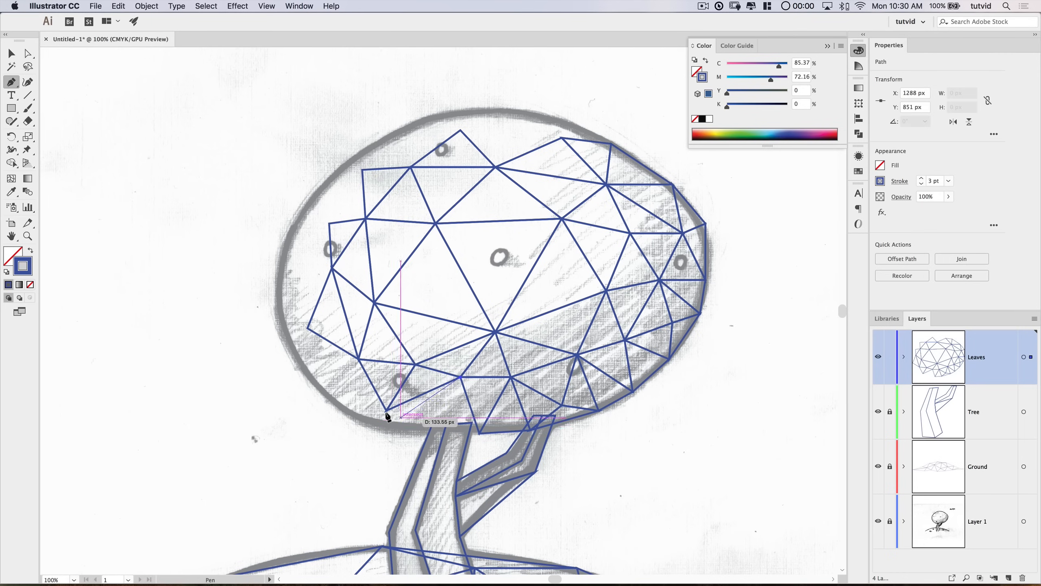
pyautogui.click(434, 432)
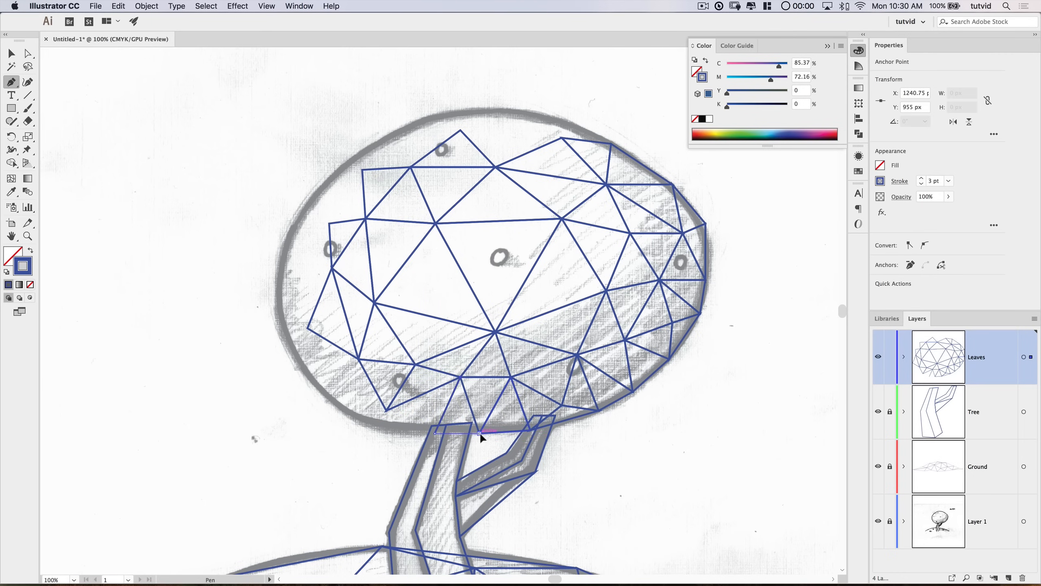
pyautogui.click(479, 433)
pyautogui.click(388, 410)
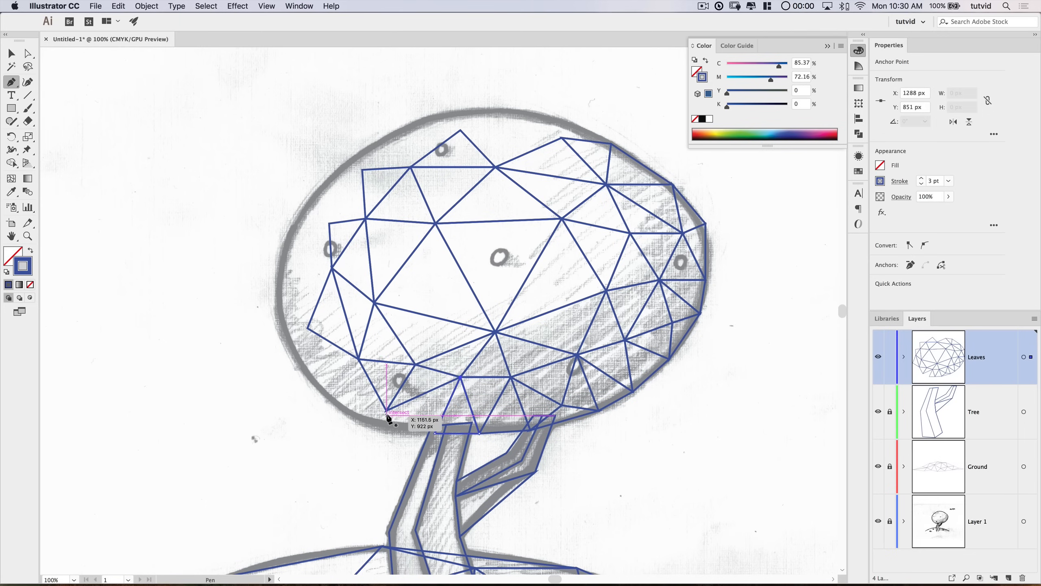
pyautogui.click(435, 433)
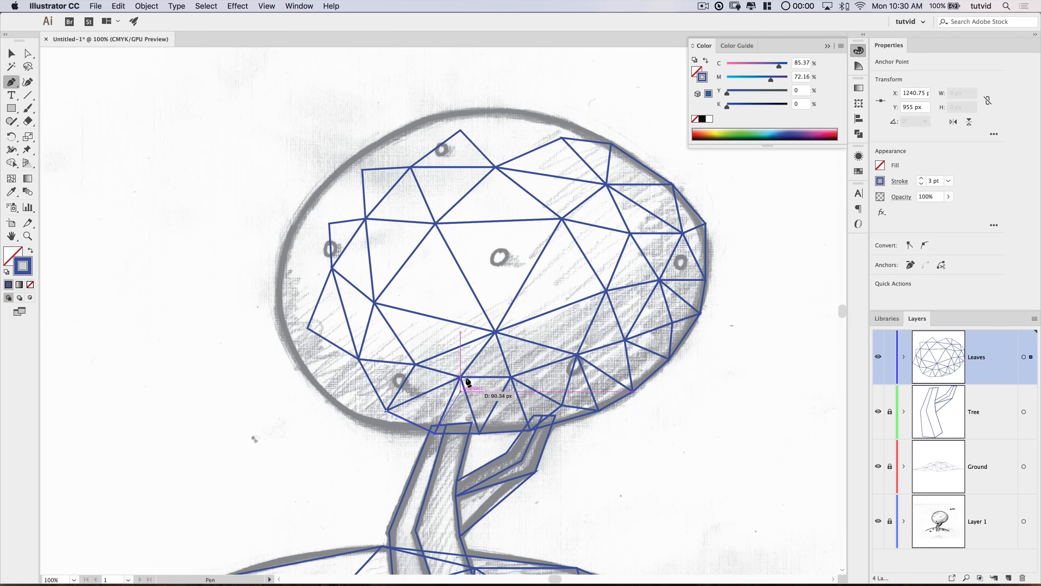
# Step: Draw a thin triangle beneath the mesh's bottom-left tip, from the trunk's top to a new corner on the lower-left outline
pyautogui.click(387, 410)
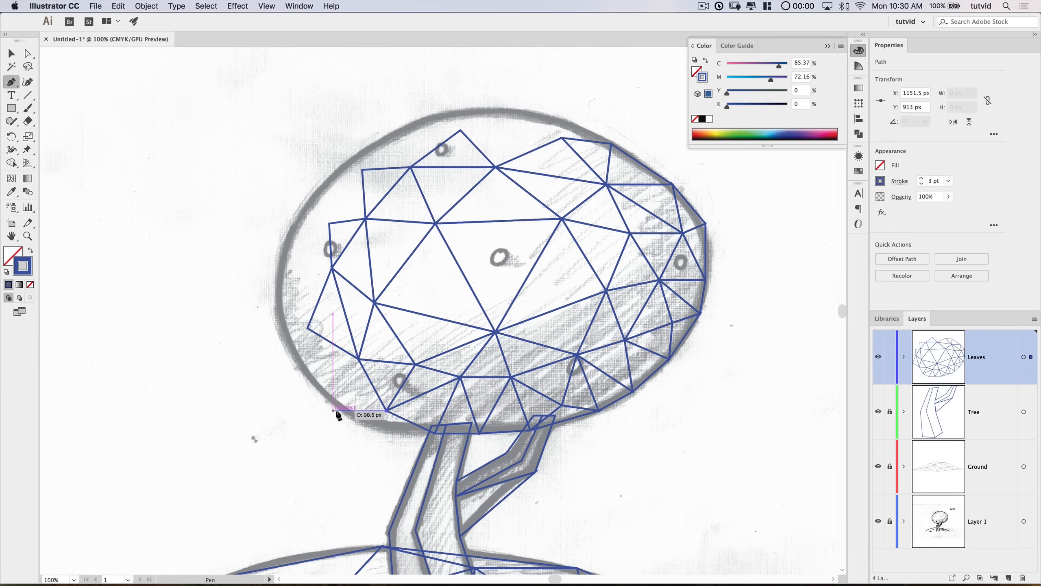
pyautogui.click(355, 418)
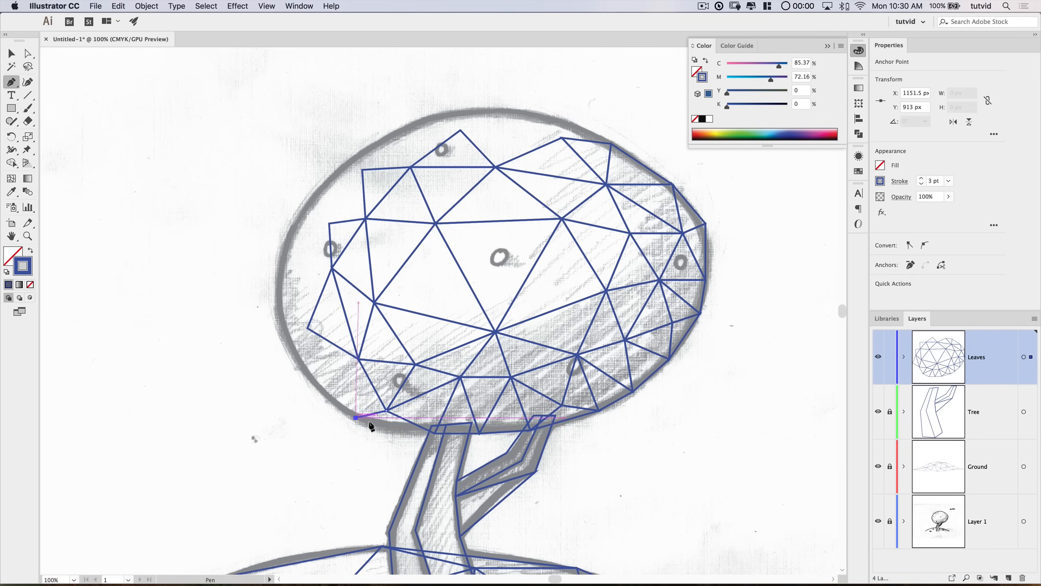
pyautogui.click(435, 433)
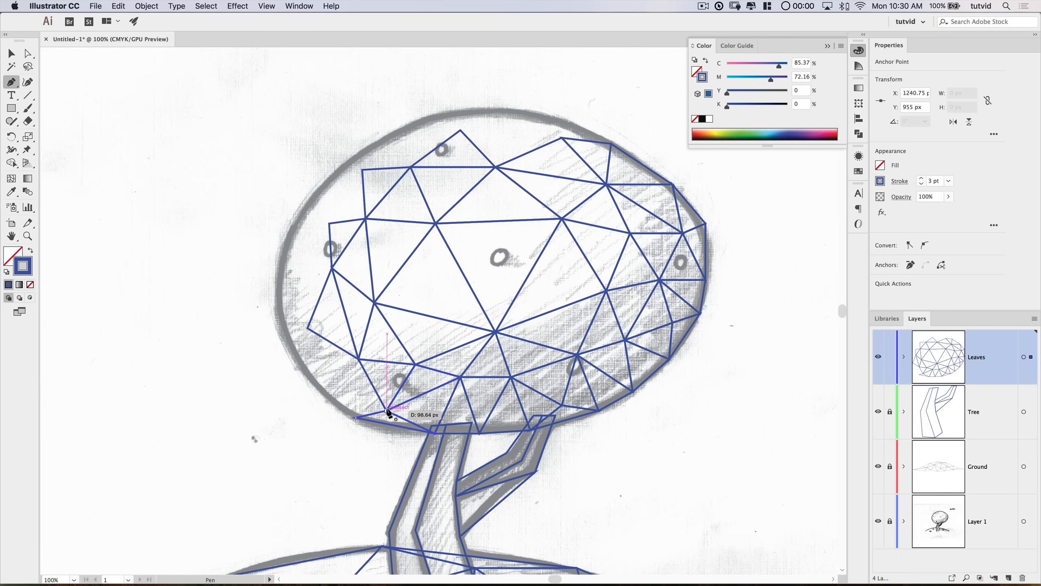
pyautogui.click(387, 409)
# Step: Draw a triangle on the outer side of the bottom-left tip, joining the new lower-left outline corner to the mesh corner above
pyautogui.moveTo(358, 391); pyautogui.dragTo(384, 392)
pyautogui.click(416, 412)
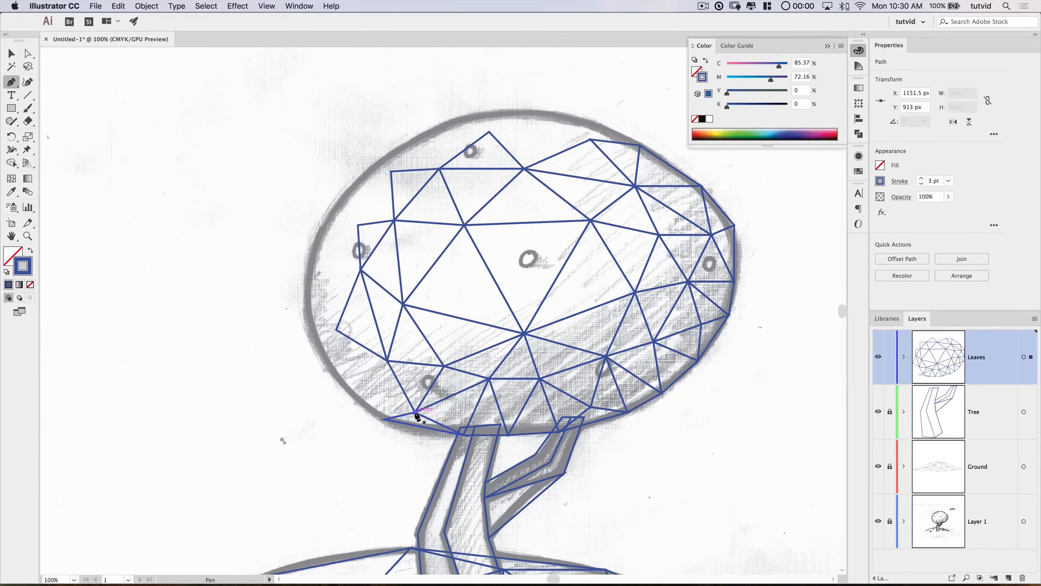
pyautogui.click(388, 360)
pyautogui.click(387, 360)
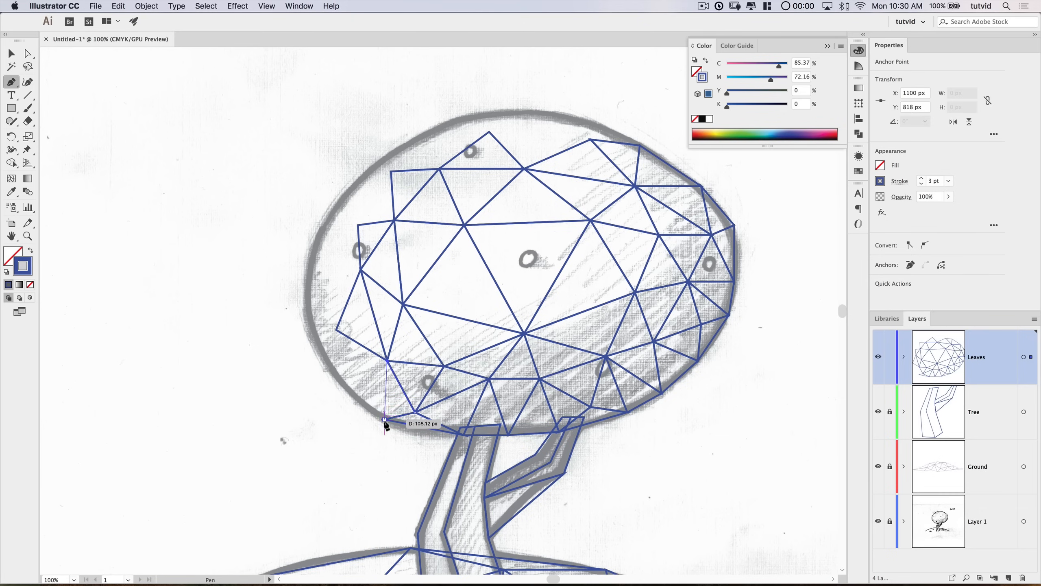
pyautogui.click(385, 419)
pyautogui.click(416, 412)
# Step: Draw a triangle joining the lower-left outline corner to the mesh's left tip, and another outside it reaching a new outline corner
pyautogui.hscroll(-3, 422, 417)
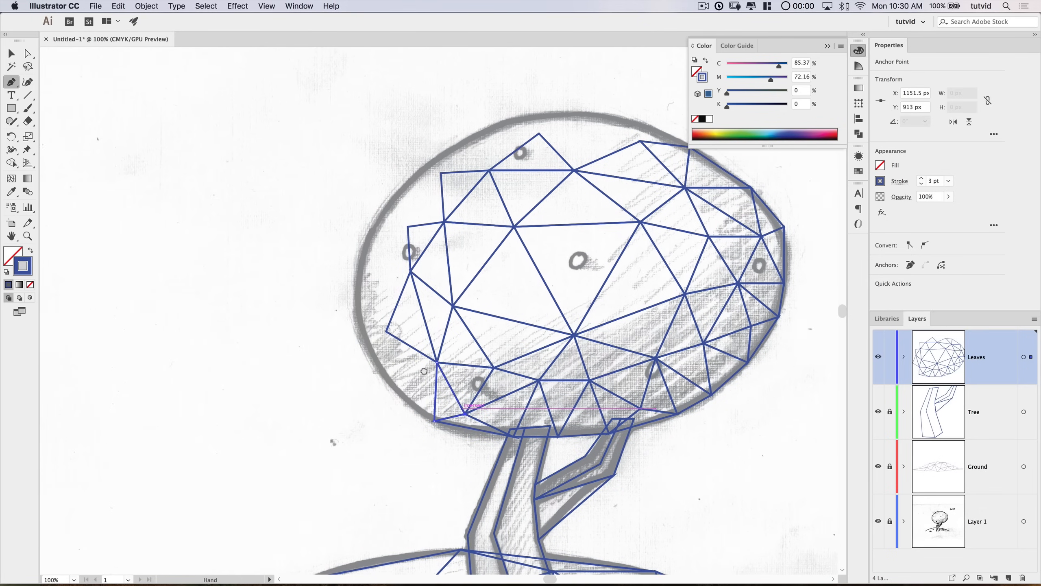
pyautogui.click(435, 421)
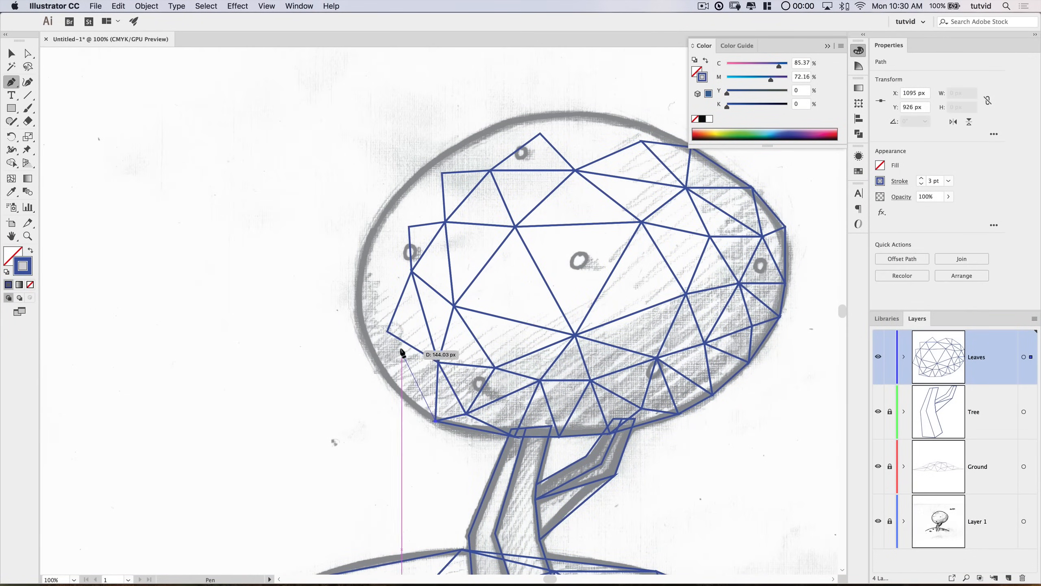
pyautogui.click(387, 332)
pyautogui.click(438, 363)
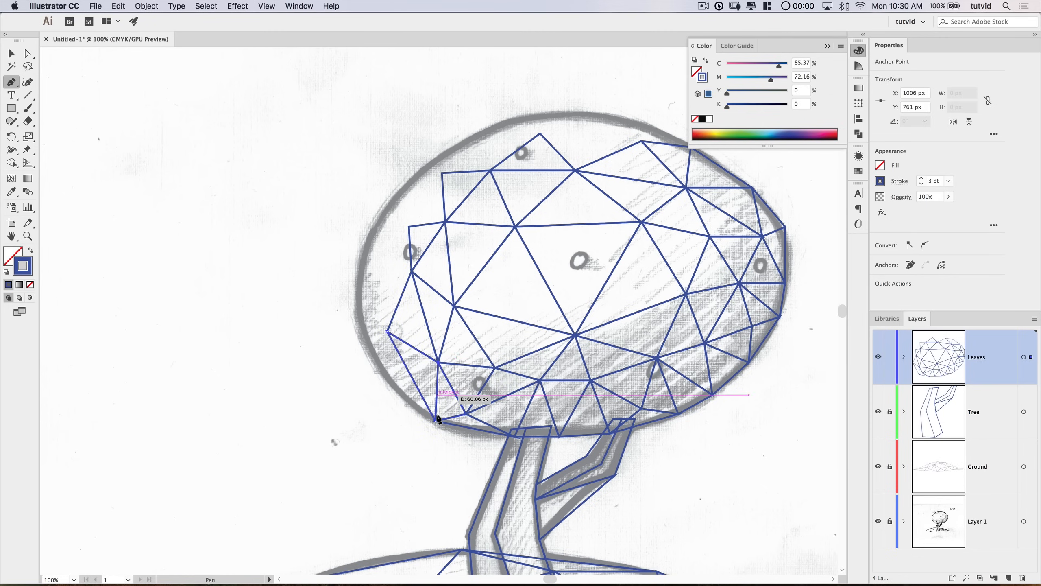
pyautogui.click(435, 421)
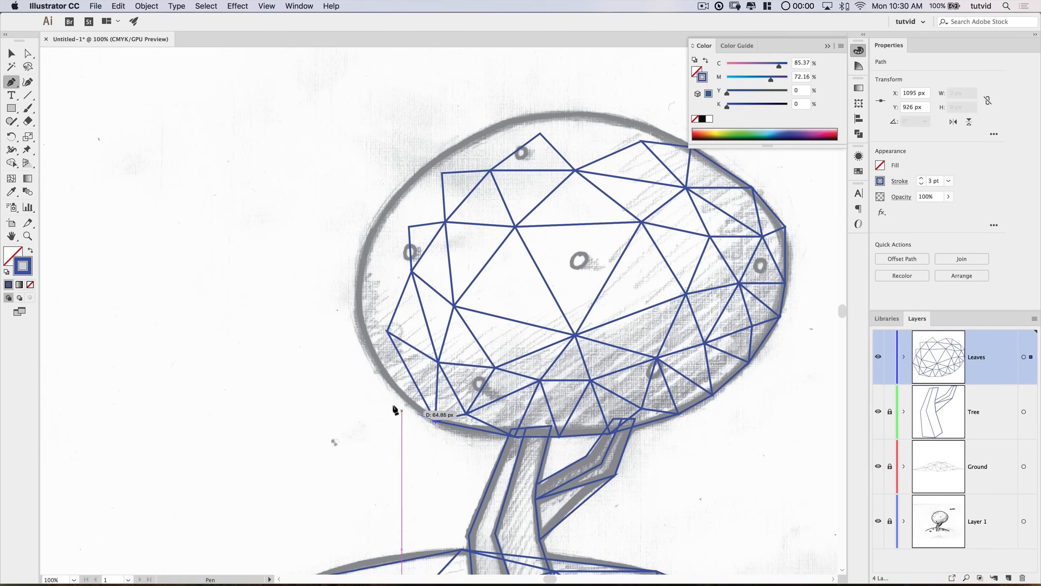
pyautogui.click(387, 388)
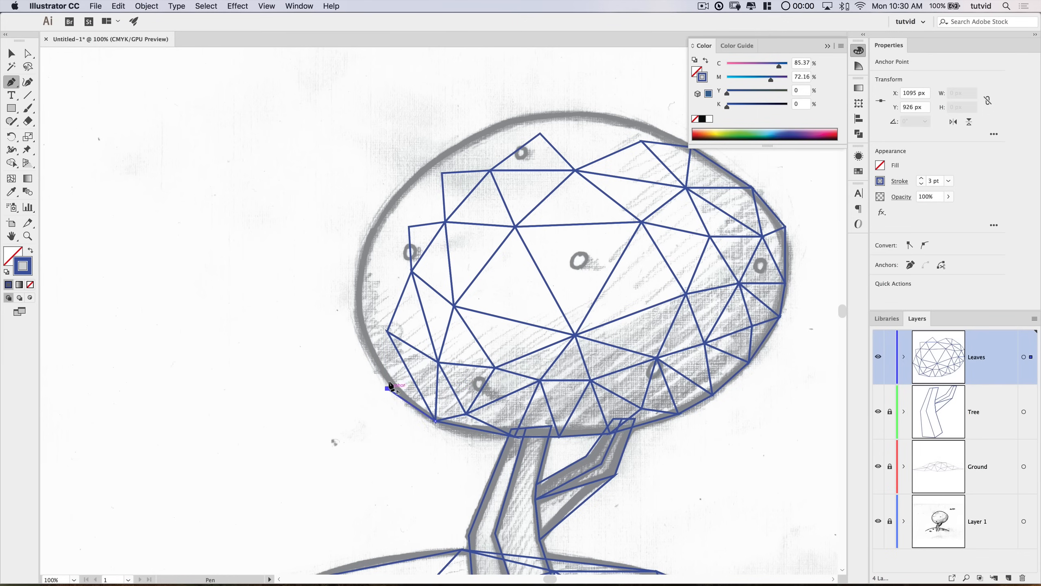
pyautogui.click(388, 332)
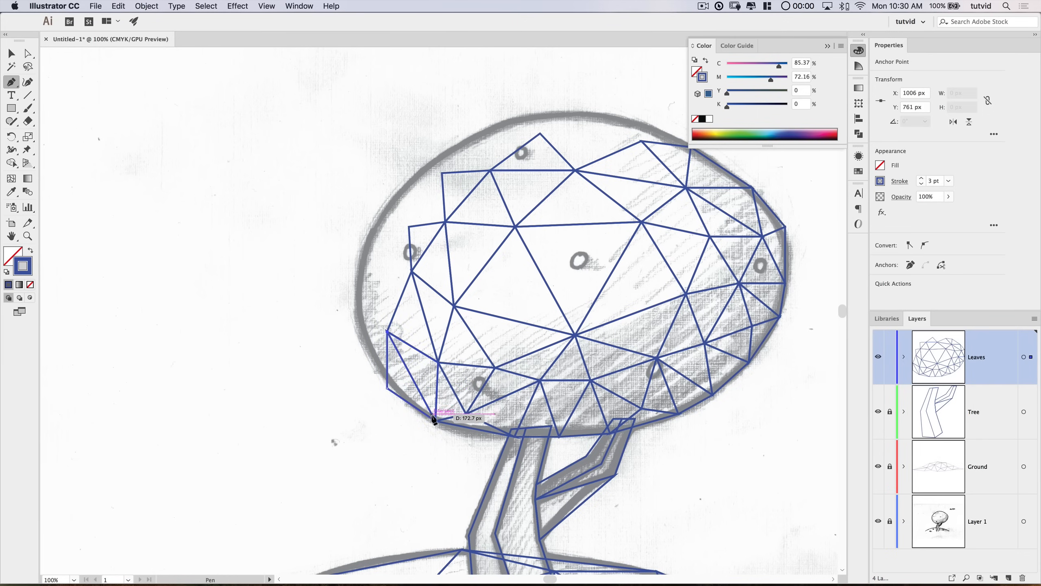
# Step: Draw a triangle from the mesh's left tip up to the canopy's left outline, and a narrow one along its outer side
pyautogui.moveTo(404, 339); pyautogui.dragTo(400, 418)
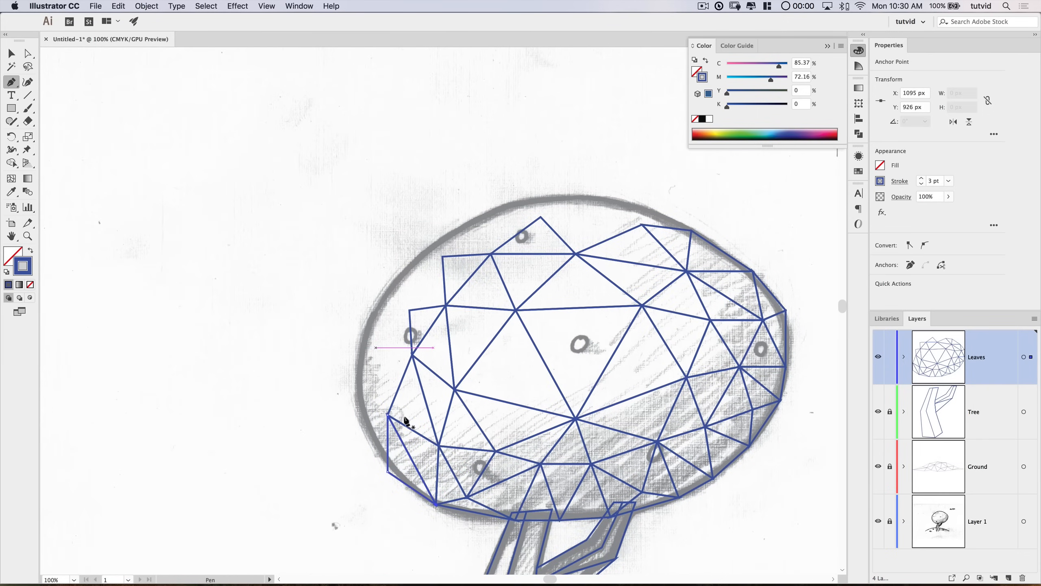
pyautogui.click(360, 362)
pyautogui.click(412, 355)
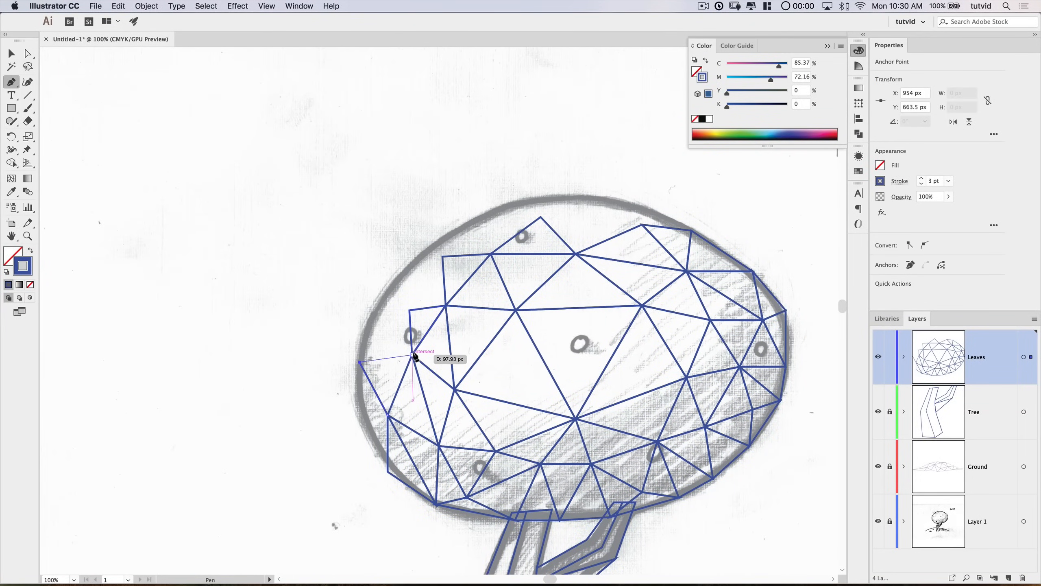
pyautogui.click(388, 415)
pyautogui.click(362, 415)
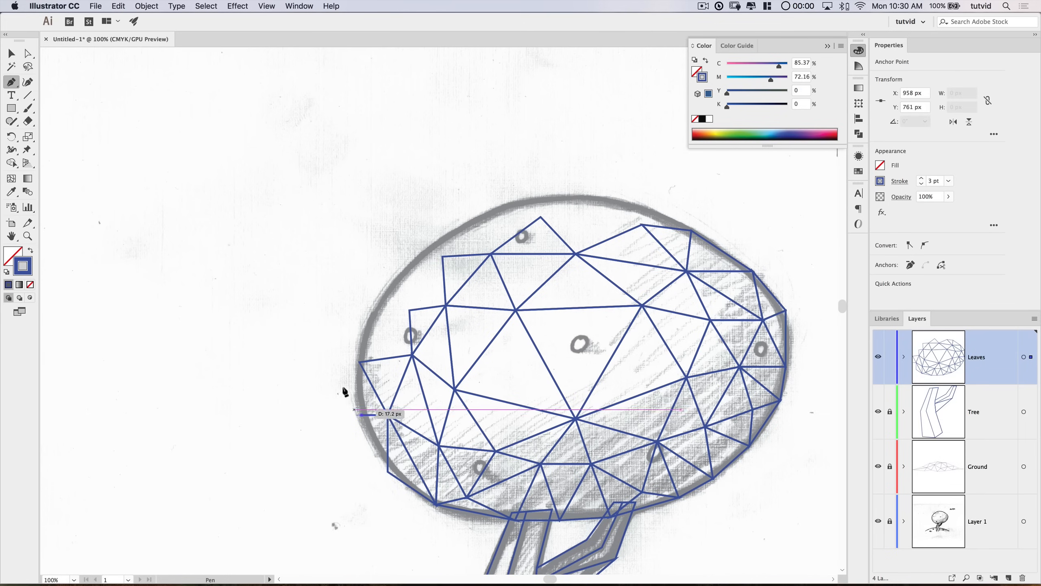
pyautogui.click(360, 362)
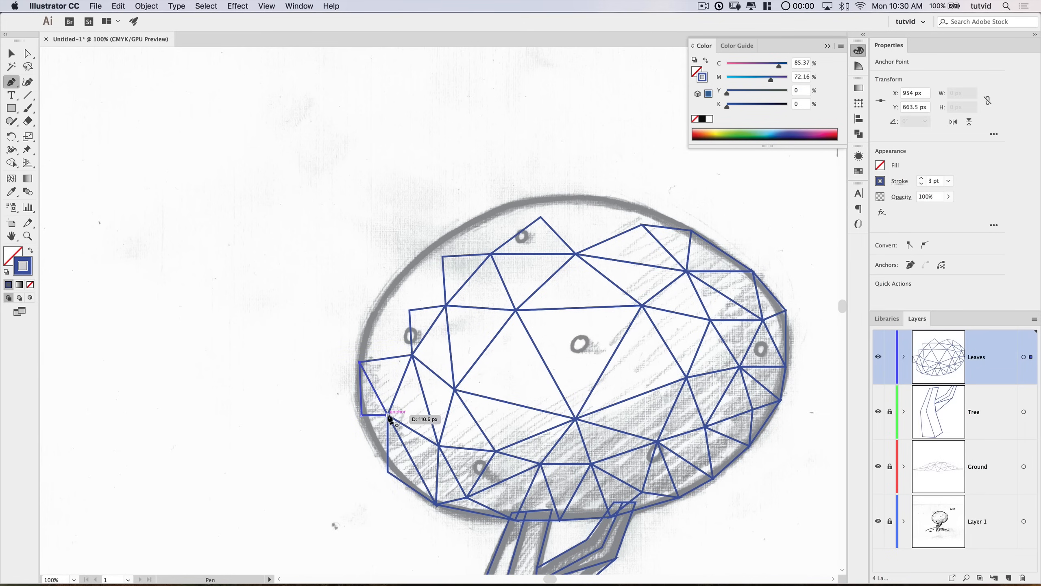
# Step: Fill the gap below the left tip with a triangle joining the two neighbouring outline corners
pyautogui.click(362, 416)
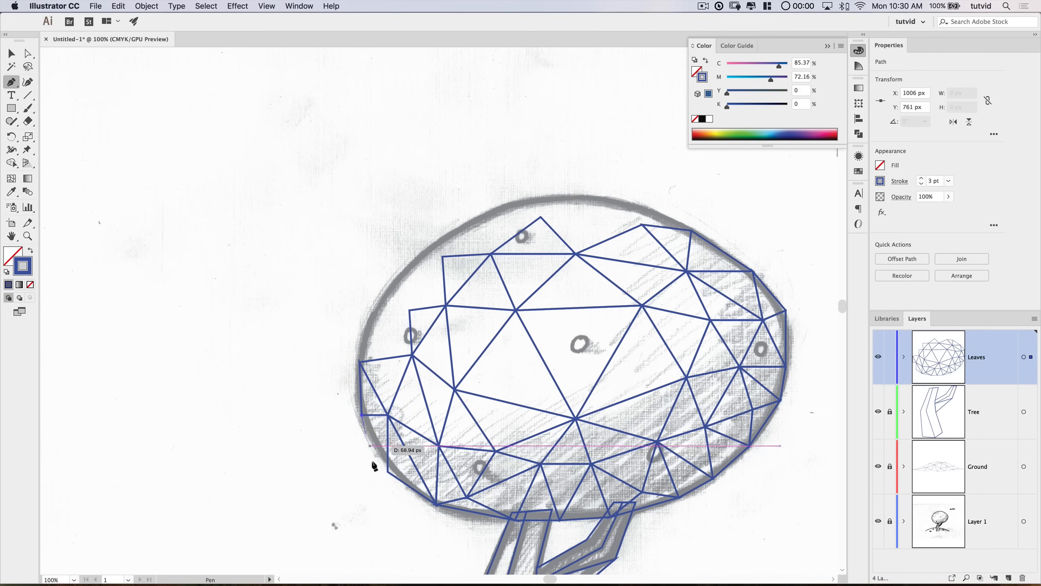
pyautogui.click(387, 472)
pyautogui.click(388, 415)
# Step: Draw two triangles over the canopy's left circle, linking the mesh's left edge to a new corner higher on the left outline
pyautogui.moveTo(579, 377); pyautogui.dragTo(512, 408)
pyautogui.click(345, 386)
pyautogui.click(342, 342)
pyautogui.click(292, 394)
pyautogui.click(344, 386)
pyautogui.click(342, 341)
pyautogui.click(296, 347)
pyautogui.click(291, 393)
pyautogui.click(341, 342)
# Step: Fill the upper-left notch with a triangle, and extend the mesh to the upper-left outline with two more triangles
pyautogui.click(377, 337)
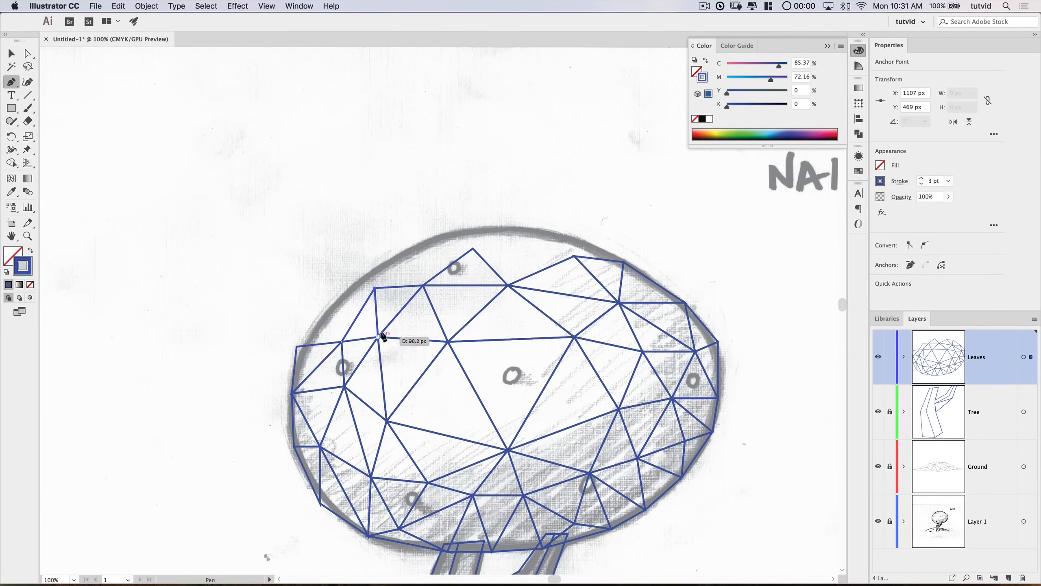
pyautogui.click(341, 341)
pyautogui.click(331, 302)
pyautogui.click(375, 288)
pyautogui.click(330, 303)
pyautogui.click(297, 346)
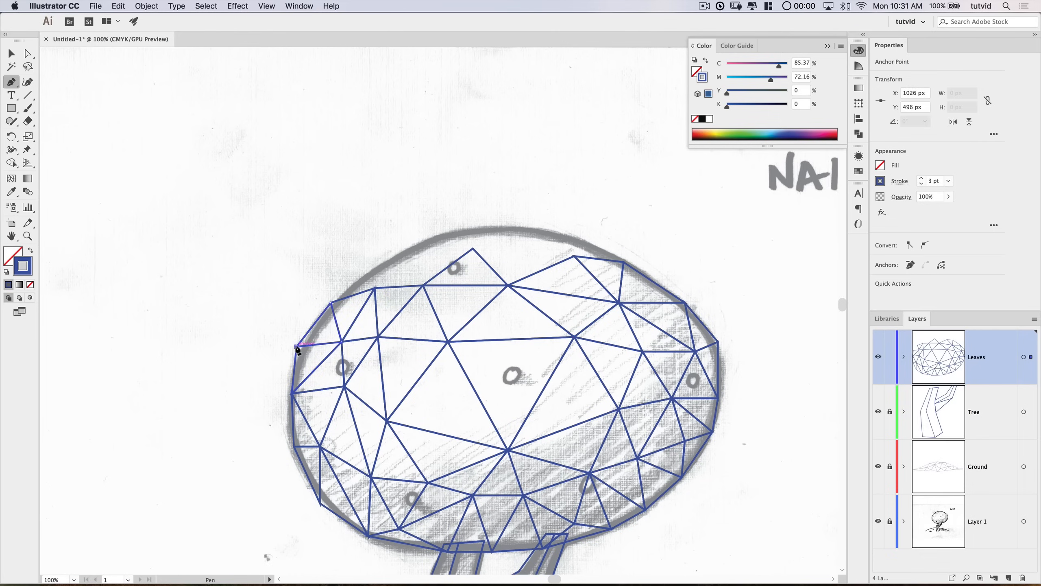
pyautogui.click(342, 341)
# Step: Draw triangles bridging the upper-left mesh corner and the top peak, extending them to a new corner on the upper-left outline
pyautogui.moveTo(394, 316); pyautogui.dragTo(395, 437)
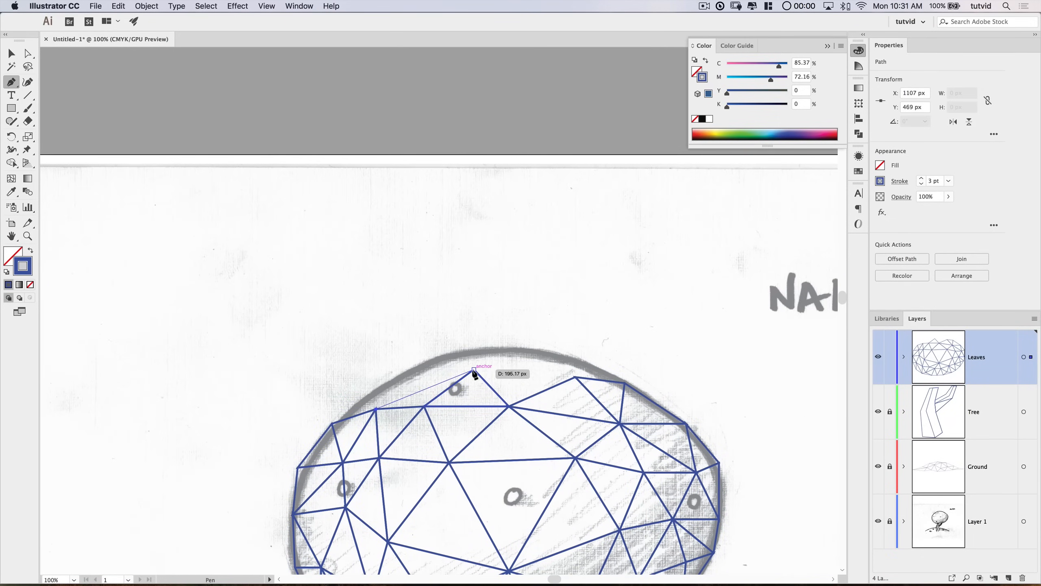
pyautogui.click(376, 408)
pyautogui.click(428, 360)
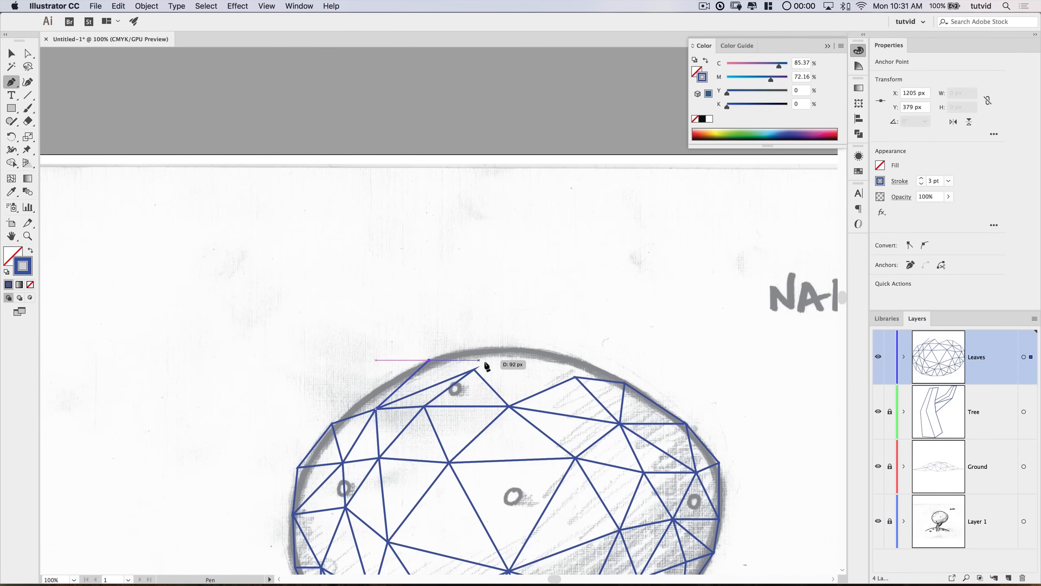
pyautogui.click(475, 369)
pyautogui.click(377, 408)
pyautogui.click(332, 423)
pyautogui.click(429, 360)
pyautogui.click(376, 409)
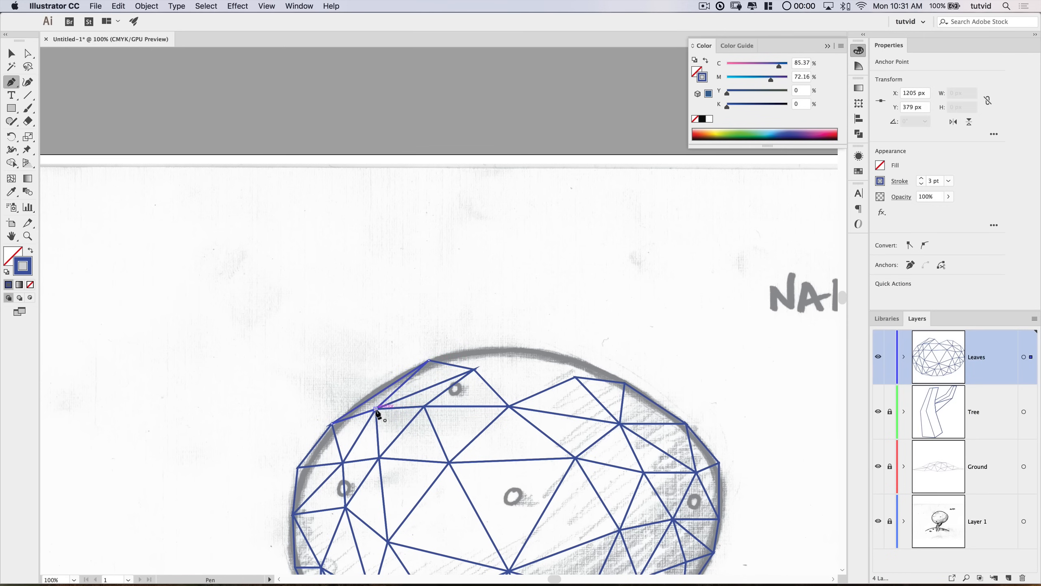
# Step: Fill the V-shaped notch between the two top peaks with a triangle, and add one above it reaching the top outline
pyautogui.moveTo(376, 409); pyautogui.dragTo(267, 304)
pyautogui.click(364, 263)
pyautogui.click(464, 271)
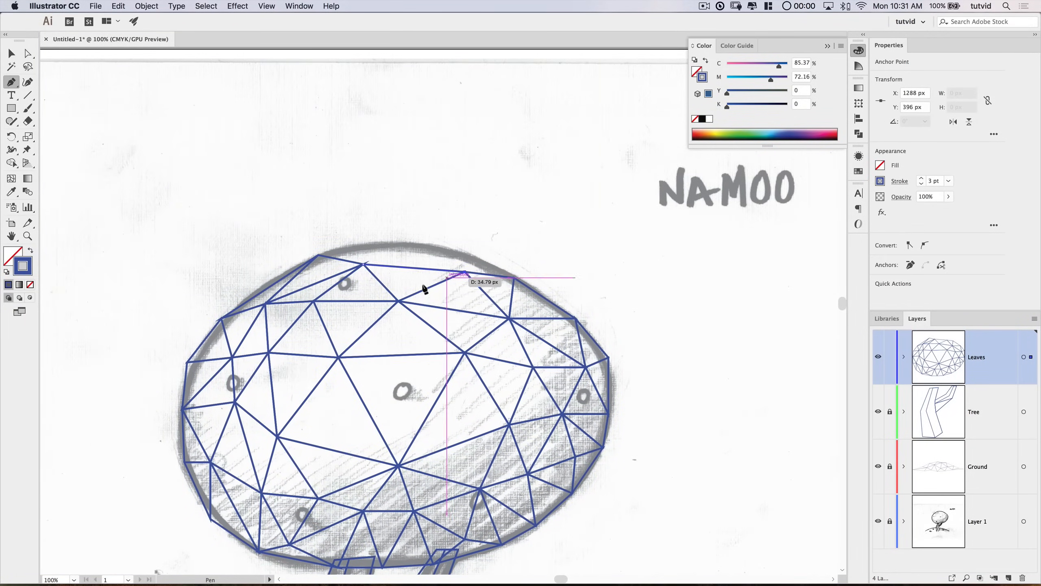
pyautogui.click(399, 301)
pyautogui.click(364, 263)
pyautogui.click(364, 263)
pyautogui.click(418, 244)
pyautogui.click(464, 271)
pyautogui.click(364, 263)
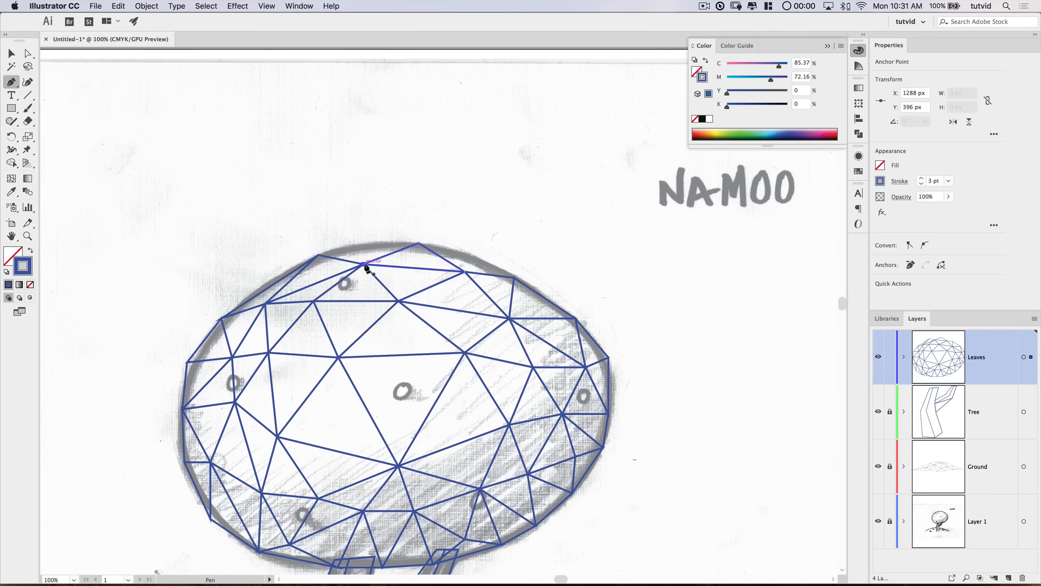
# Step: Close the canopy's top edge with a thin triangle on each side of the topmost corner
pyautogui.click(318, 255)
pyautogui.click(419, 242)
pyautogui.click(419, 243)
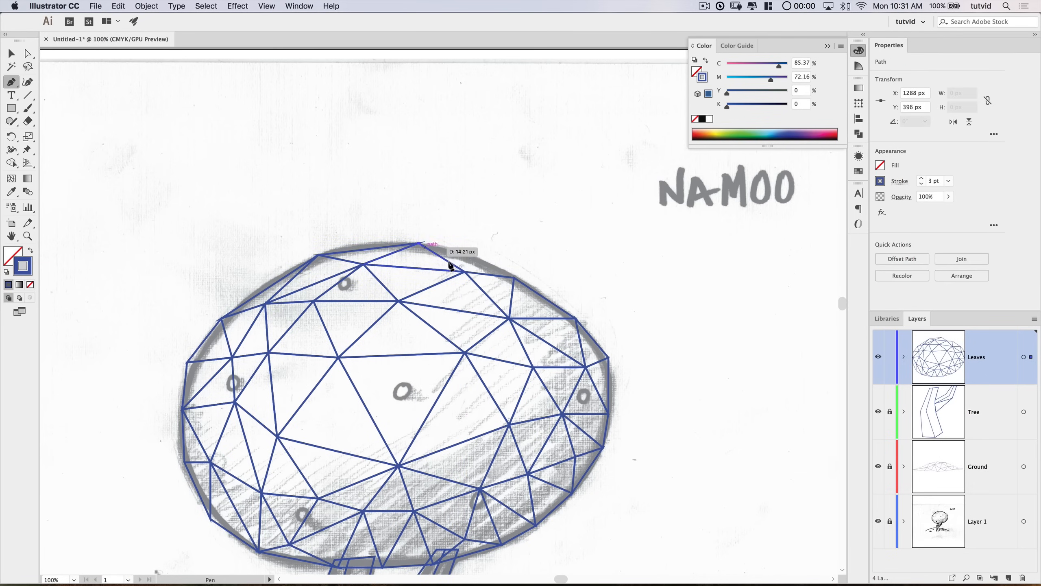
pyautogui.click(465, 271)
pyautogui.click(514, 278)
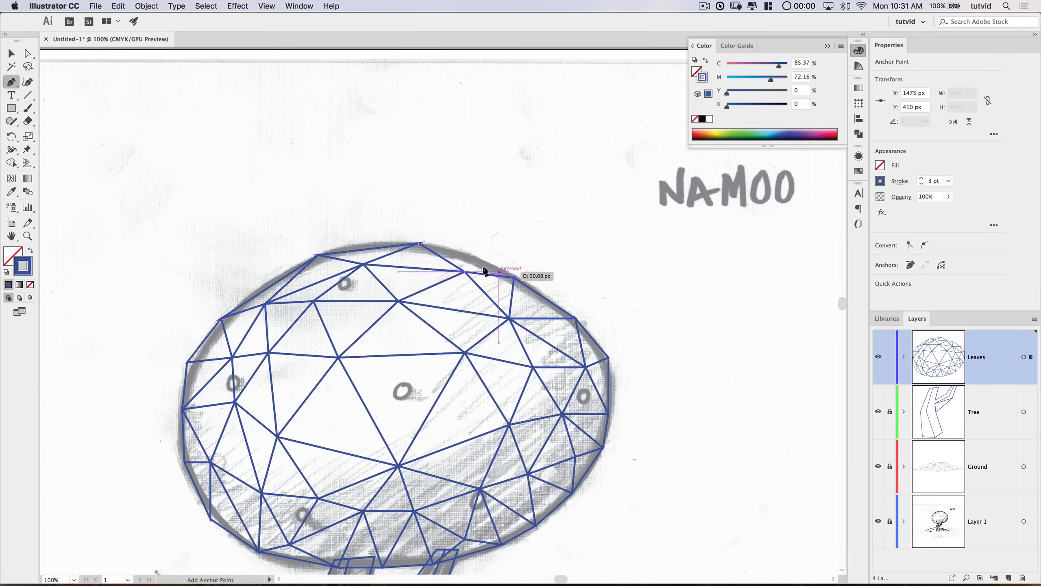
pyautogui.click(419, 244)
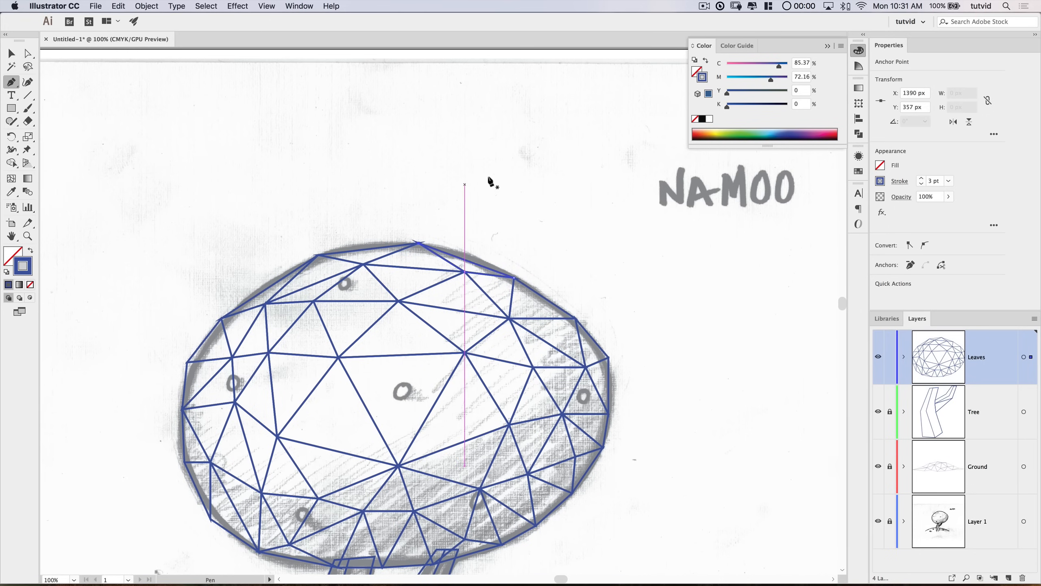
# Step: Review the full wireframe by hiding and reshowing the Leaves layer and the sketch on Layer 1
pyautogui.scroll(-10, 488, 180)
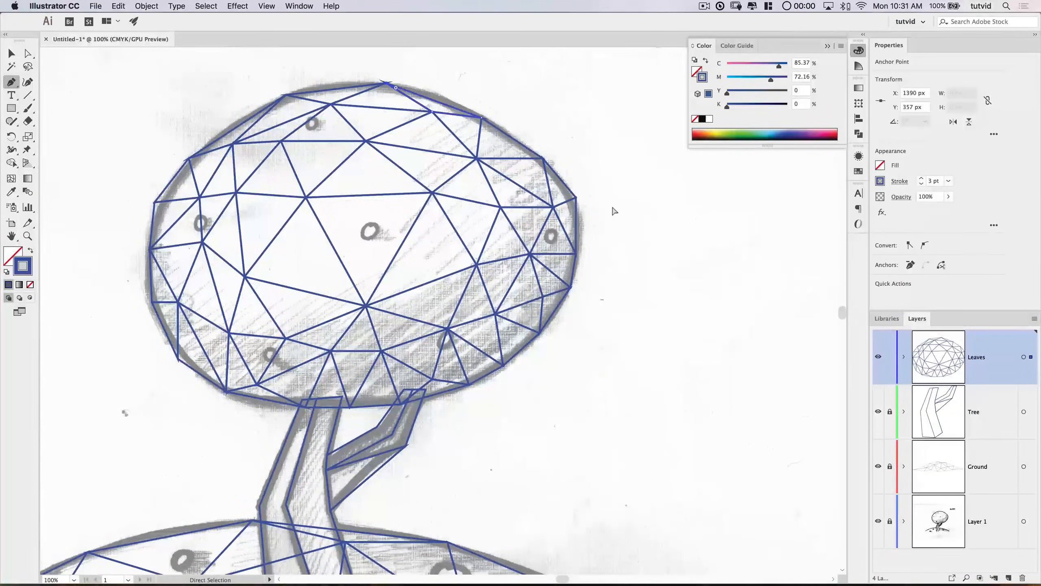
pyautogui.press('super+minus')
pyautogui.scroll(-3, 503, 266)
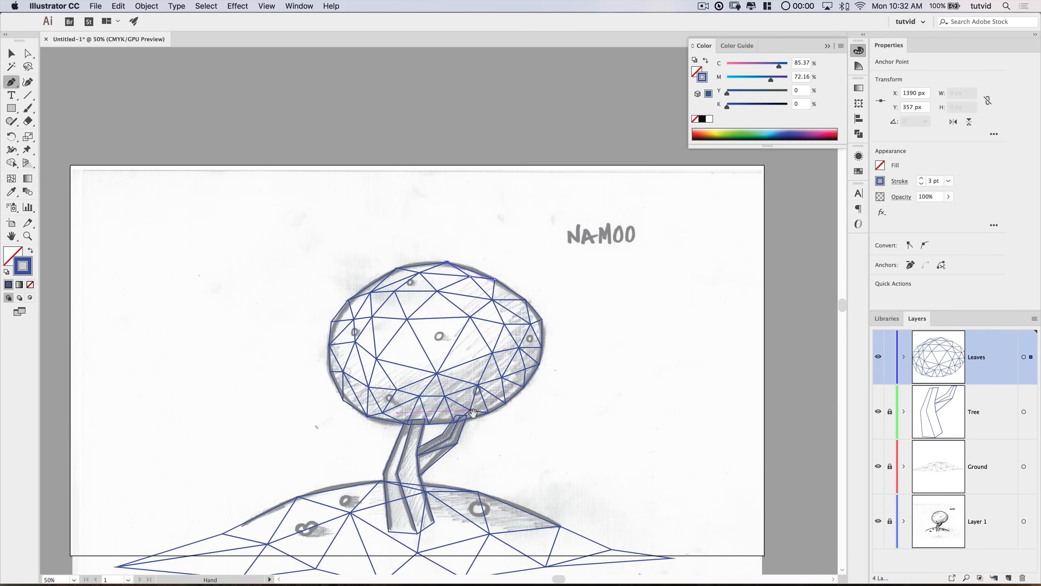
pyautogui.moveTo(564, 381); pyautogui.dragTo(537, 247)
pyautogui.moveTo(516, 327); pyautogui.dragTo(517, 400)
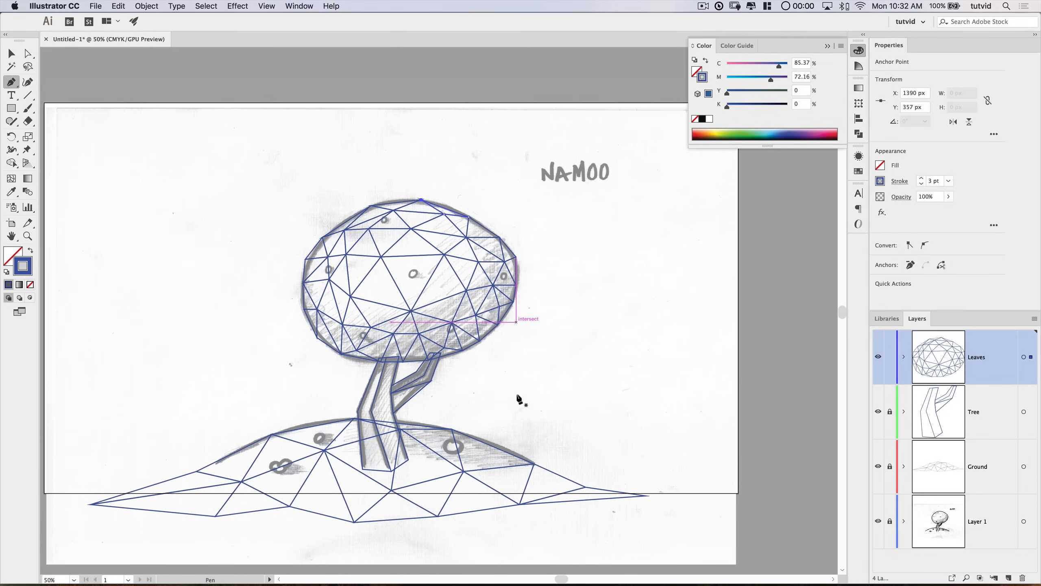
pyautogui.click(880, 360)
pyautogui.click(880, 360)
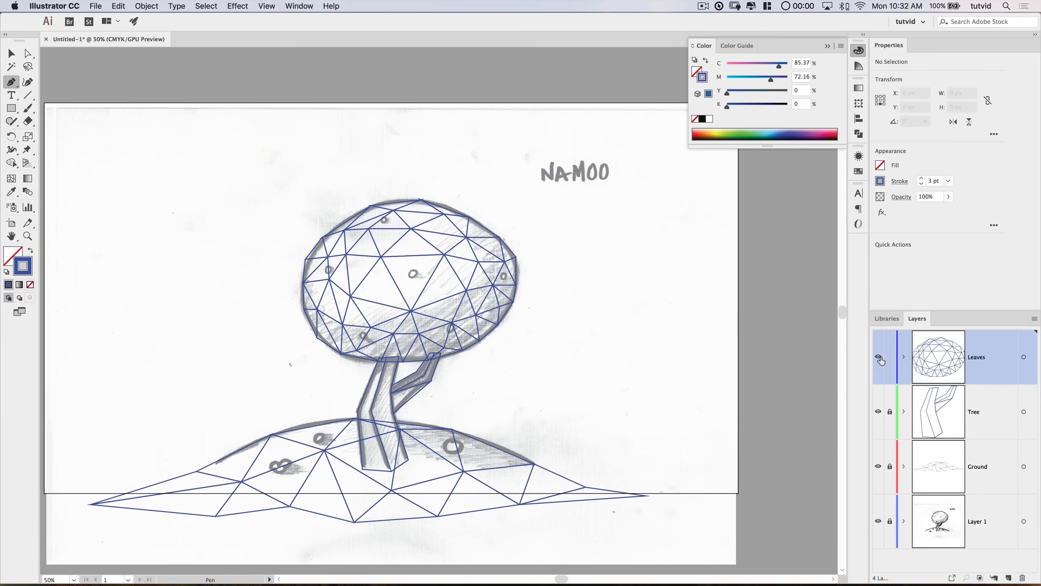
pyautogui.click(879, 522)
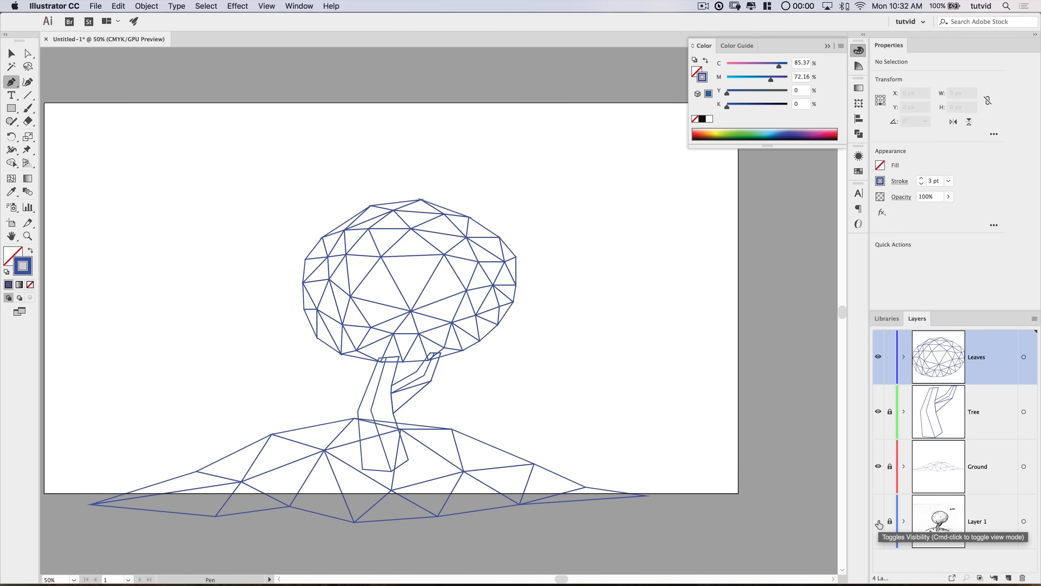
pyautogui.click(878, 522)
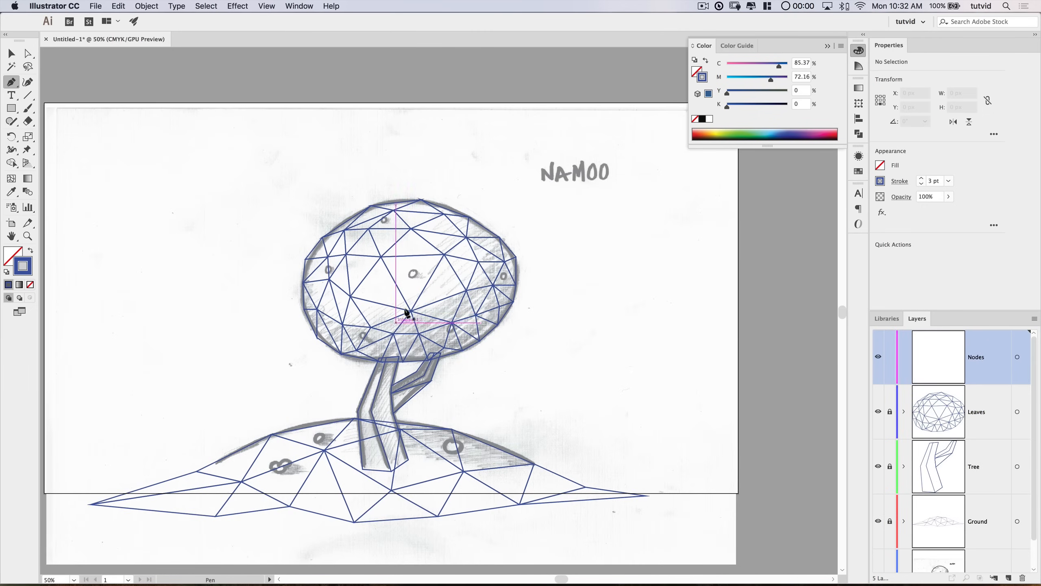
# Step: On the Nodes layer, draw a small faceted gem of triangles over the small ground circle just left of the trunk
pyautogui.scroll(3, 332, 466)
pyautogui.click(279, 380)
pyautogui.click(292, 367)
pyautogui.click(298, 381)
pyautogui.click(279, 380)
pyautogui.click(289, 396)
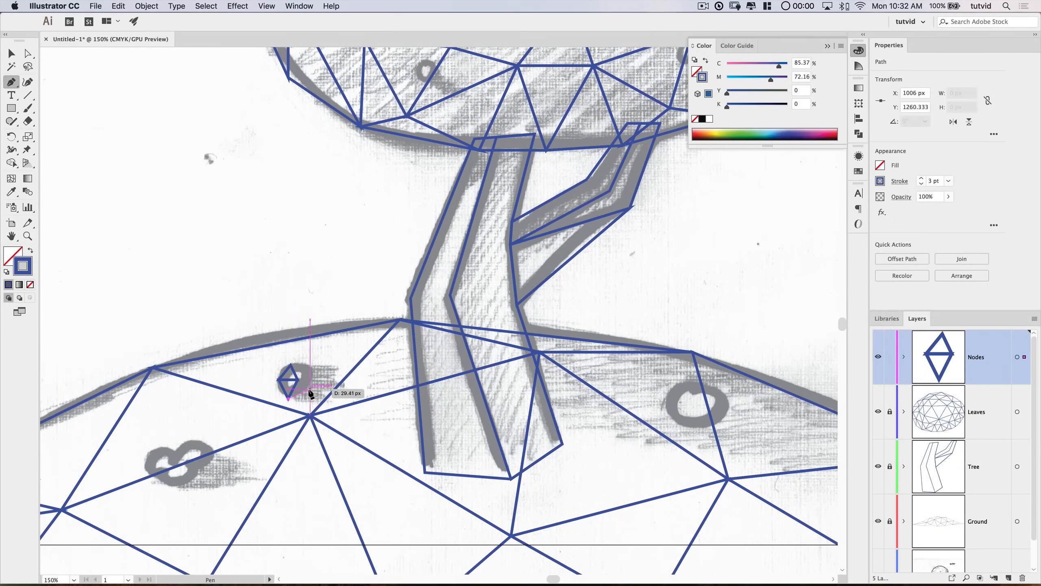
pyautogui.click(310, 389)
pyautogui.click(313, 368)
# Step: Draw a faceted gem of triangles around a shared centre point over the ground circle right of the trunk
pyautogui.moveTo(557, 411); pyautogui.dragTo(201, 358)
pyautogui.click(332, 323)
pyautogui.click(314, 351)
pyautogui.click(337, 349)
pyautogui.click(365, 335)
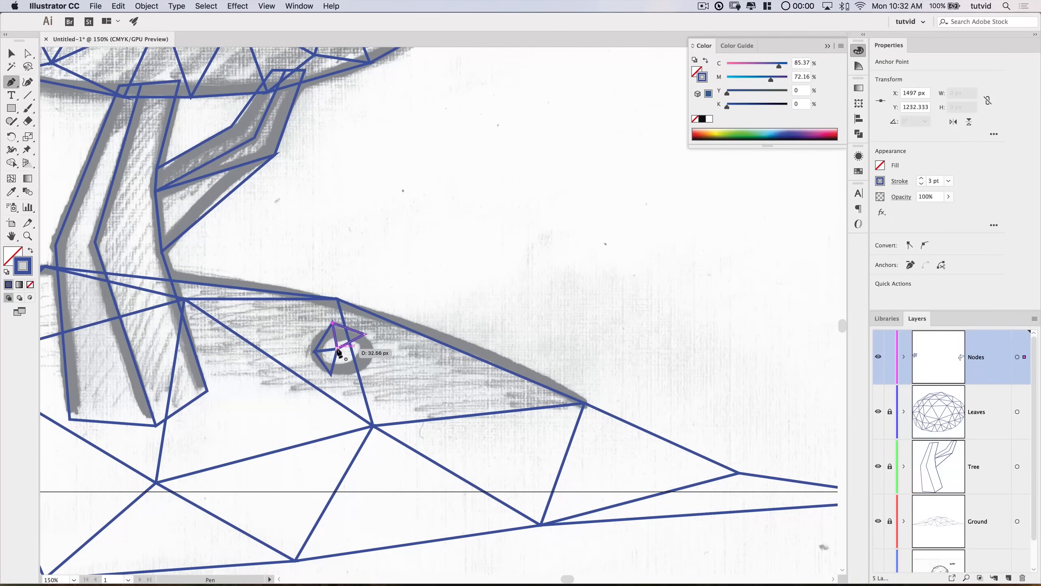
pyautogui.click(374, 355)
pyautogui.click(330, 375)
pyautogui.click(336, 348)
# Step: Draw a small faceted gem of triangles over the circle in the middle of the canopy
pyautogui.moveTo(288, 287); pyautogui.dragTo(491, 414)
pyautogui.moveTo(309, 165); pyautogui.dragTo(379, 456)
pyautogui.click(481, 249)
pyautogui.click(486, 239)
pyautogui.click(491, 249)
pyautogui.click(504, 238)
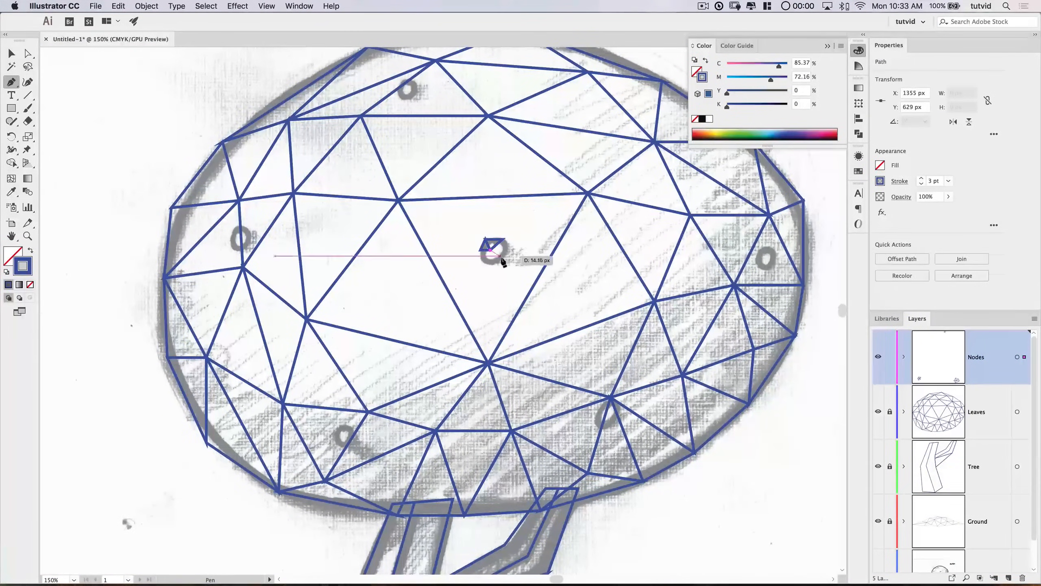
pyautogui.click(504, 257)
pyautogui.click(489, 266)
# Step: Draw a small diamond-shaped gem of triangles over the circle near the canopy's right edge
pyautogui.moveTo(568, 271); pyautogui.dragTo(391, 275)
pyautogui.click(575, 263)
pyautogui.click(586, 275)
pyautogui.click(606, 262)
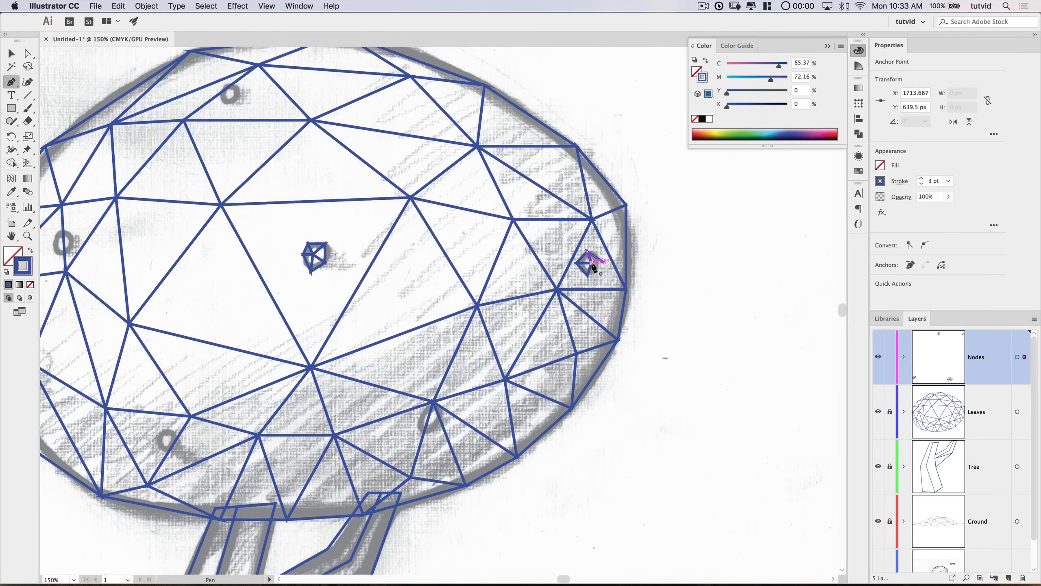
# Step: Hide the Leaves layer and draw a faceted gem of triangles over the canopy's lower-right circle
pyautogui.moveTo(427, 427); pyautogui.dragTo(574, 318)
pyautogui.click(878, 411)
pyautogui.click(578, 307)
pyautogui.click(567, 295)
pyautogui.click(561, 314)
pyautogui.click(577, 310)
pyautogui.click(577, 296)
pyautogui.click(600, 310)
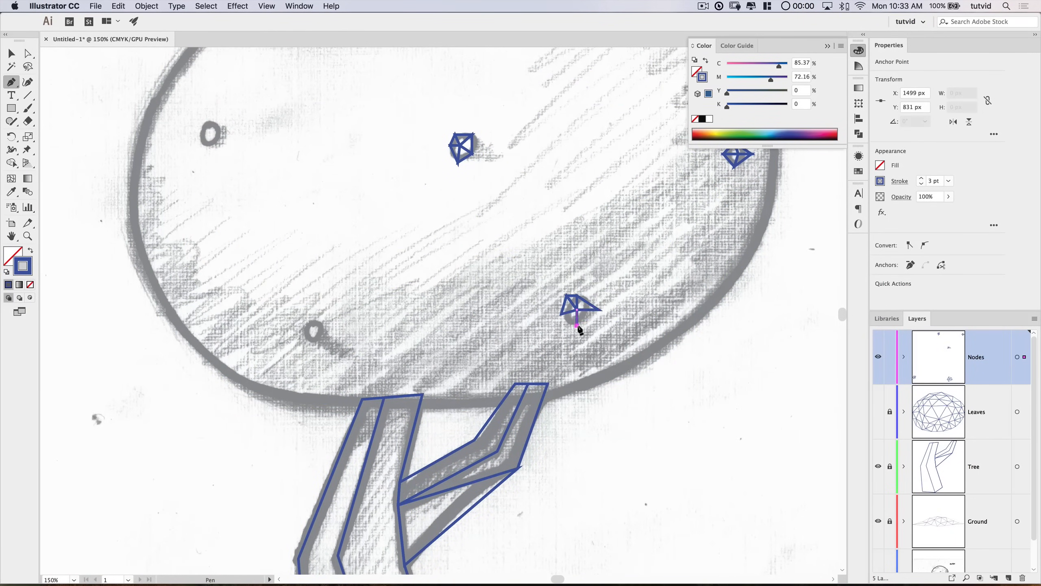
pyautogui.click(577, 325)
pyautogui.click(561, 314)
# Step: Draw a small faceted gem of triangles over the canopy's lower-left circle
pyautogui.moveTo(410, 324); pyautogui.dragTo(472, 320)
pyautogui.click(365, 322)
pyautogui.click(373, 314)
pyautogui.click(373, 326)
pyautogui.click(364, 322)
pyautogui.click(373, 346)
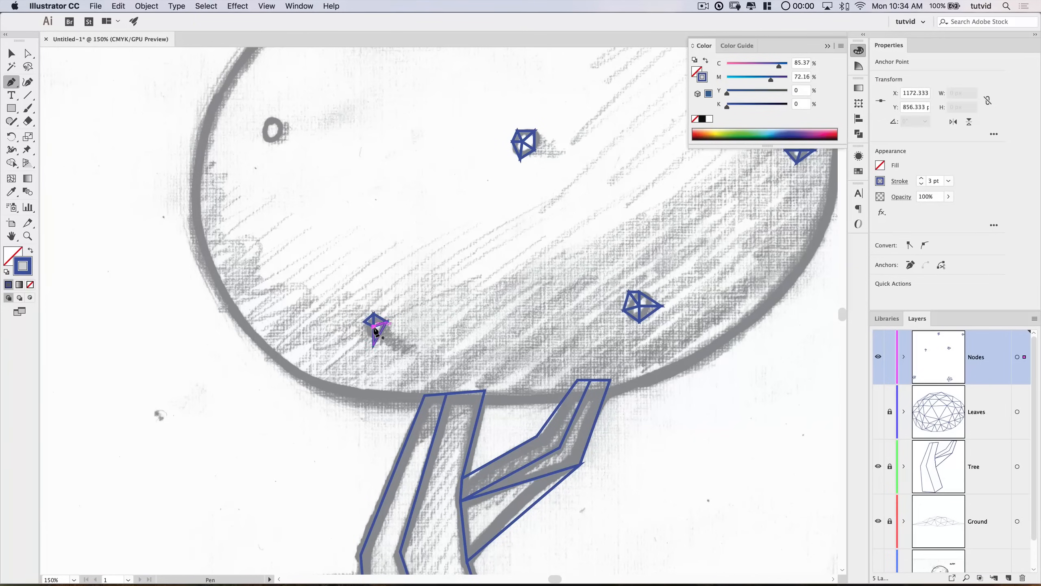
pyautogui.click(361, 339)
# Step: Draw a small faceted gem of triangles over the circle near the canopy's left edge
pyautogui.moveTo(312, 214); pyautogui.dragTo(468, 307)
pyautogui.click(419, 218)
pyautogui.click(425, 204)
pyautogui.click(434, 225)
pyautogui.click(419, 218)
pyautogui.click(440, 210)
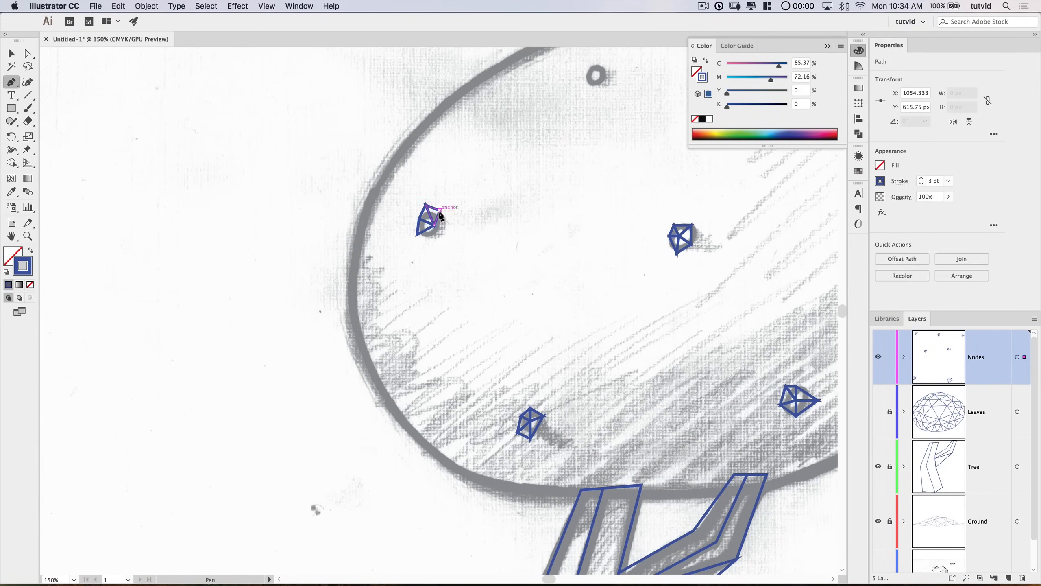
pyautogui.click(447, 231)
pyautogui.click(417, 235)
# Step: Draw a small faceted gem of triangles over the circle near the canopy's top edge
pyautogui.moveTo(590, 82); pyautogui.dragTo(416, 224)
pyautogui.click(411, 213)
pyautogui.click(422, 203)
pyautogui.click(428, 214)
pyautogui.click(412, 214)
pyautogui.click(422, 203)
pyautogui.click(434, 209)
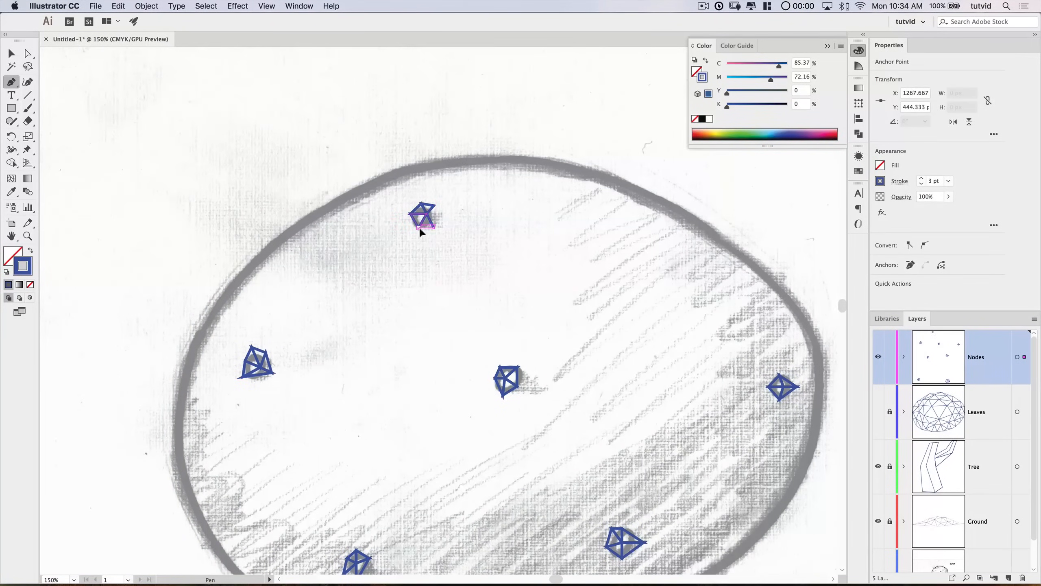
pyautogui.click(421, 230)
pyautogui.click(427, 214)
pyautogui.press('v')
# Step: Hide the Tree, Ground and Nodes layers, then show the Leaves layer and make it active
pyautogui.press('super+minus')
pyautogui.press('super+minus')
pyautogui.moveTo(607, 335); pyautogui.dragTo(580, 186)
pyautogui.click(879, 467)
pyautogui.click(878, 521)
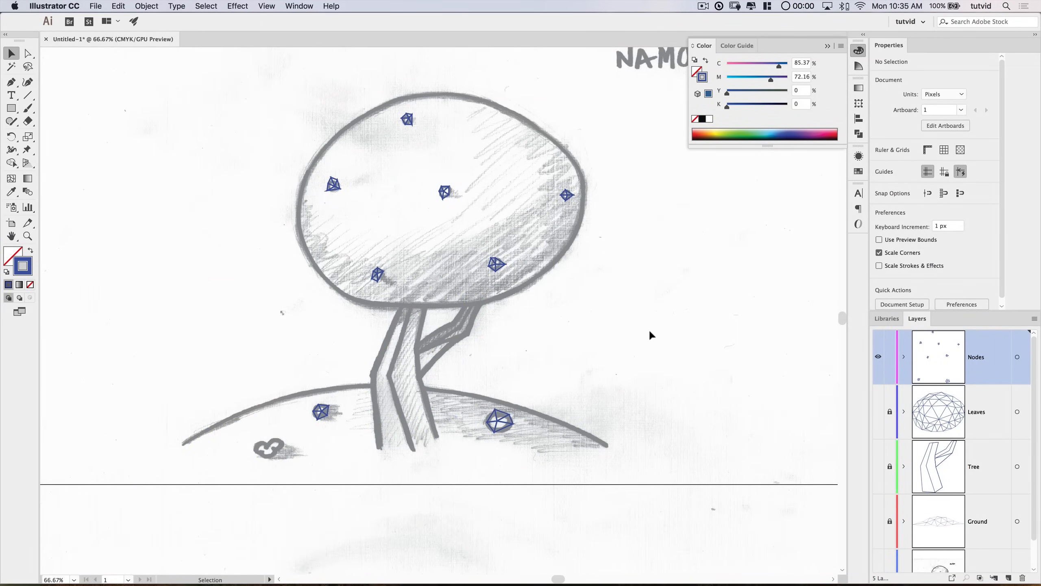
pyautogui.scroll(5, 560, 203)
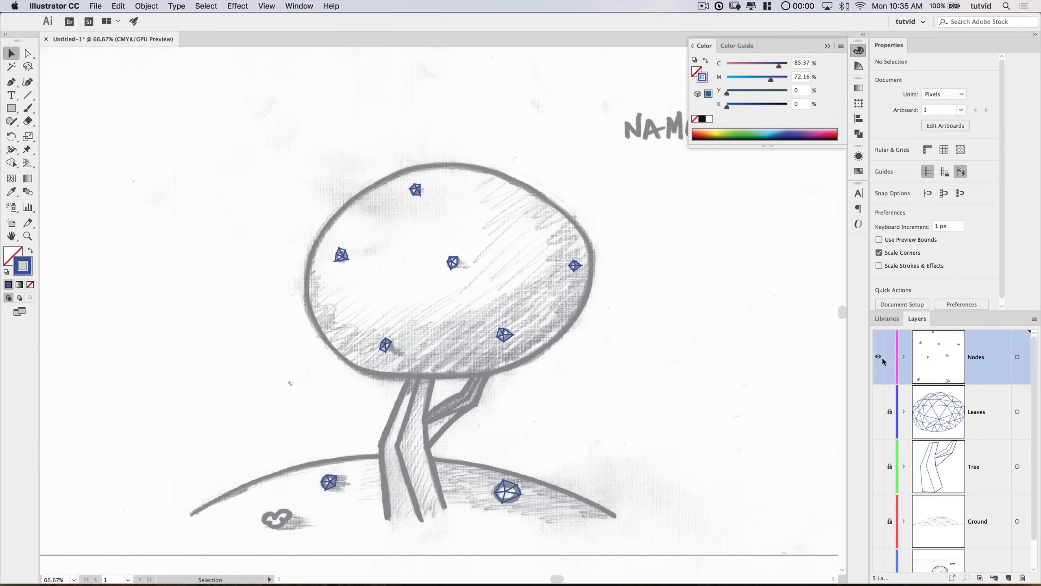
pyautogui.click(879, 356)
pyautogui.scroll(-2, 936, 517)
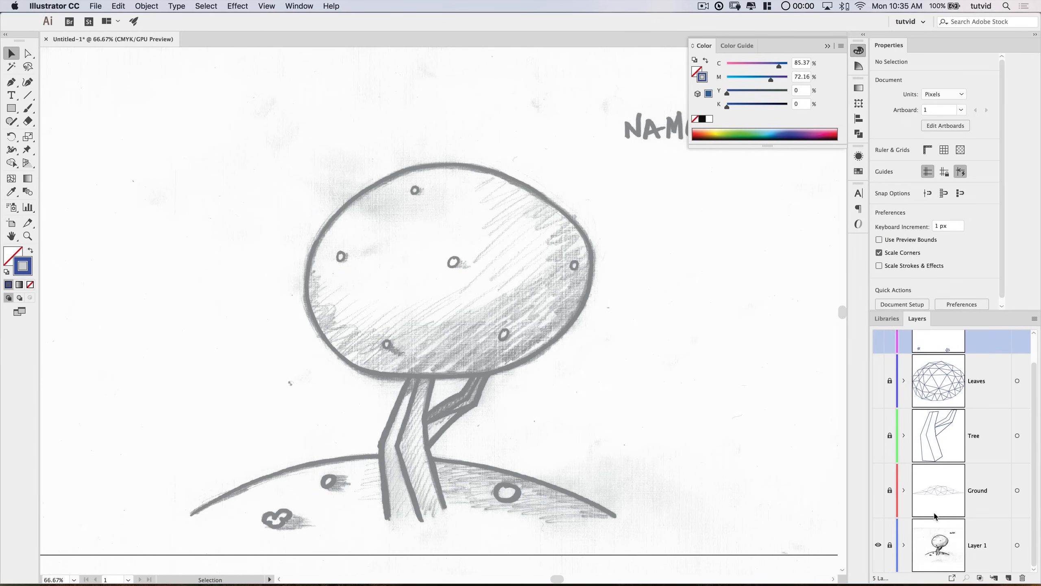
pyautogui.click(878, 381)
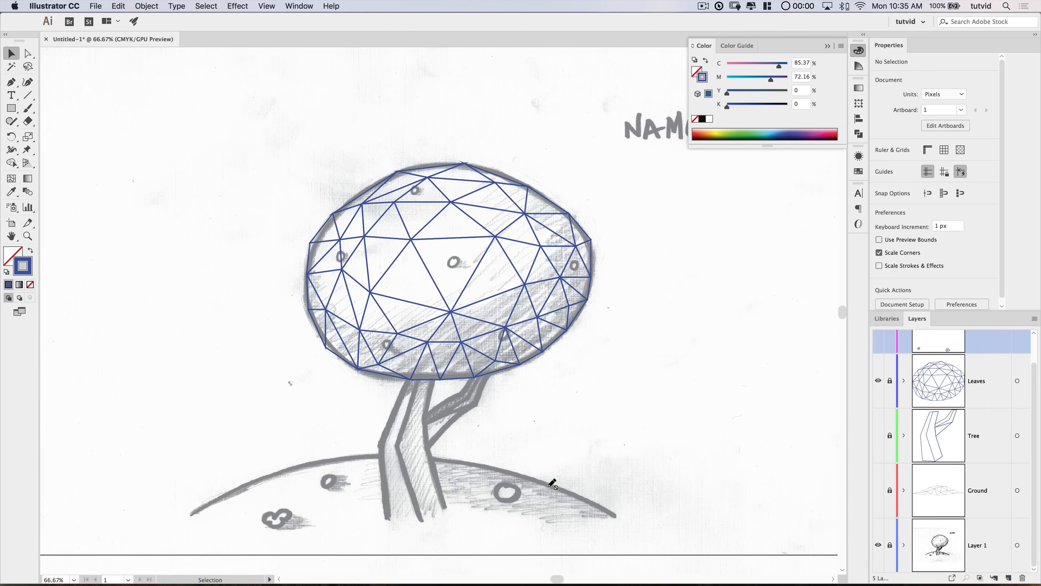
pyautogui.click(957, 371)
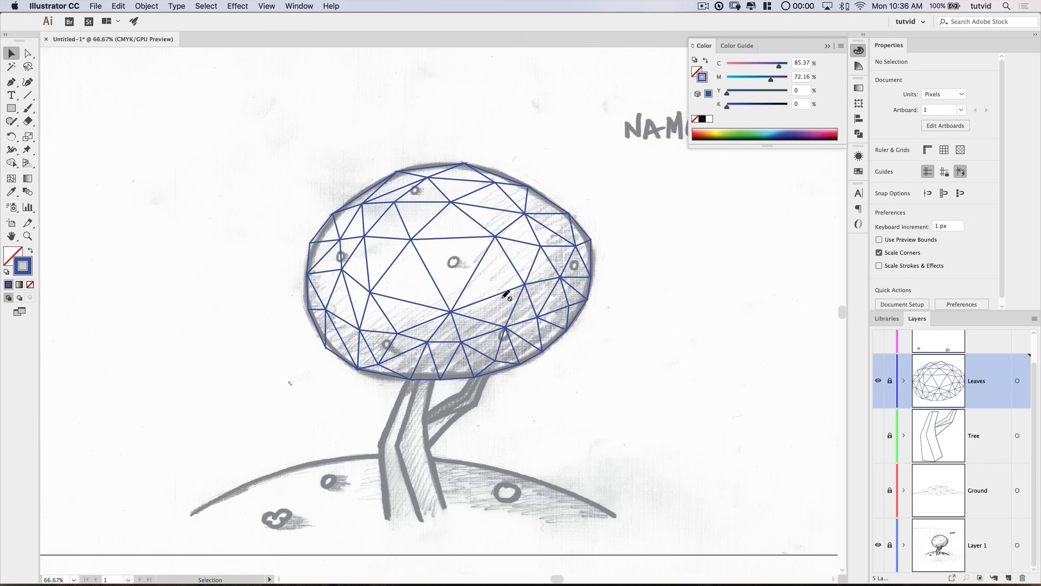
# Step: Detach the Swatches and Color panels from the dock and join them into one floating group over the canvas
pyautogui.click(858, 134)
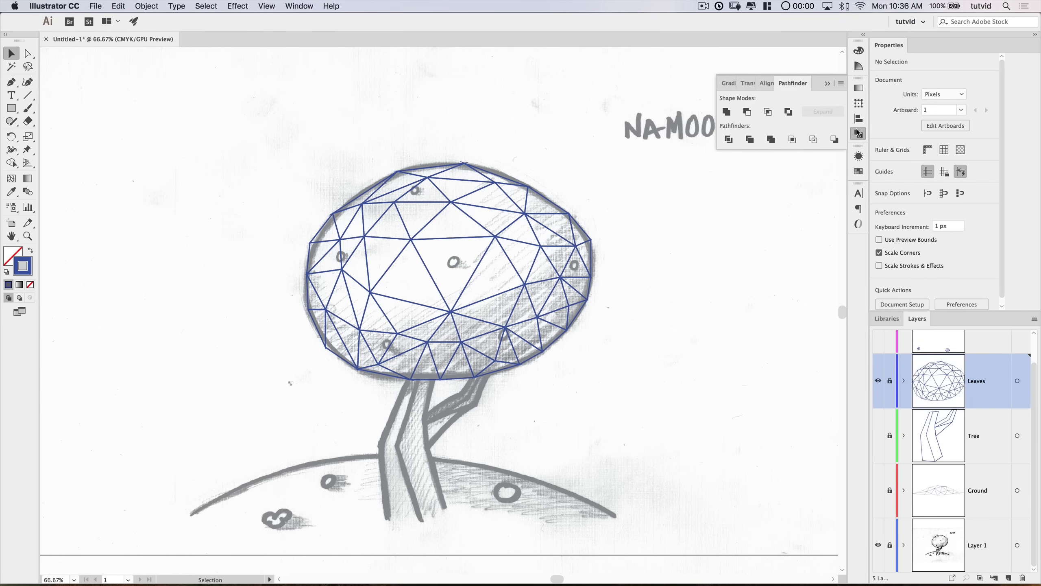
pyautogui.click(861, 36)
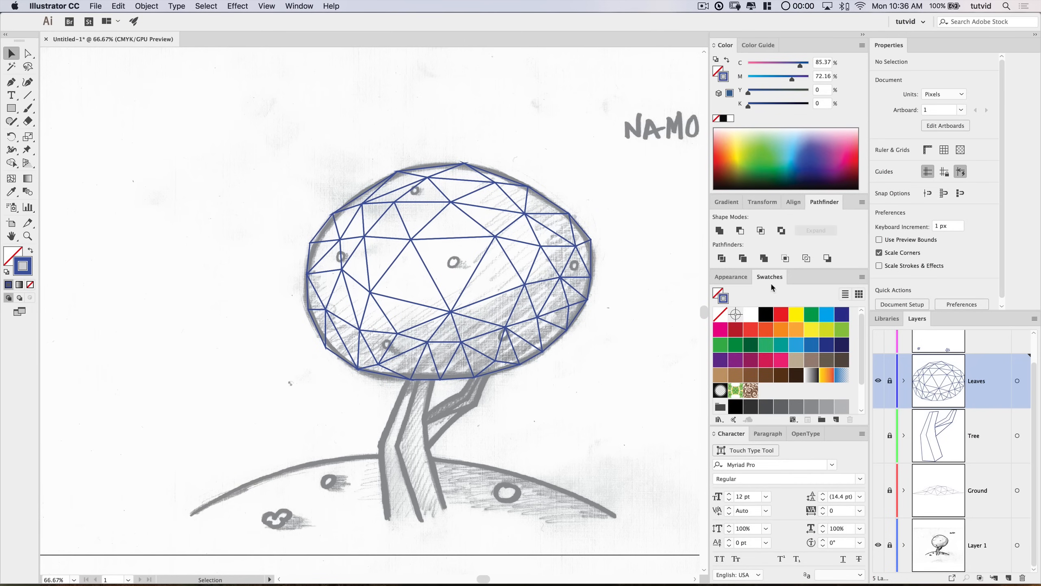
pyautogui.moveTo(772, 287); pyautogui.dragTo(144, 269)
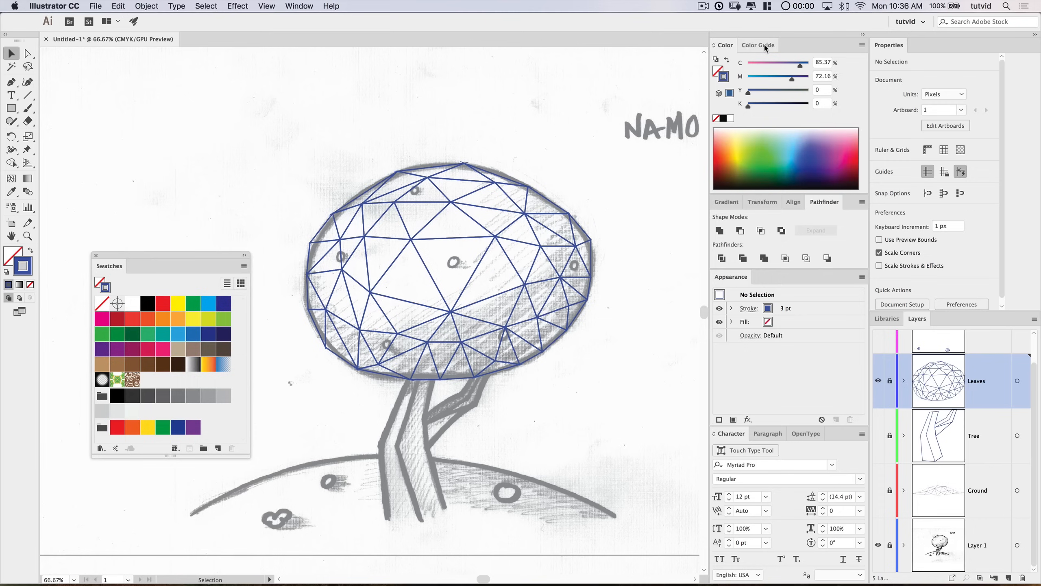
pyautogui.moveTo(723, 44); pyautogui.dragTo(108, 102)
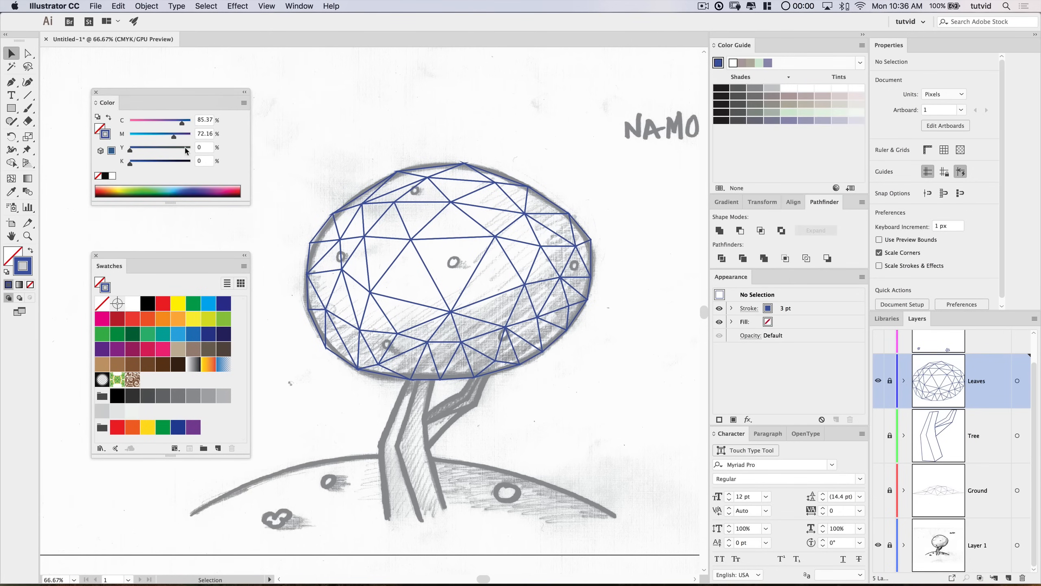
pyautogui.click(863, 34)
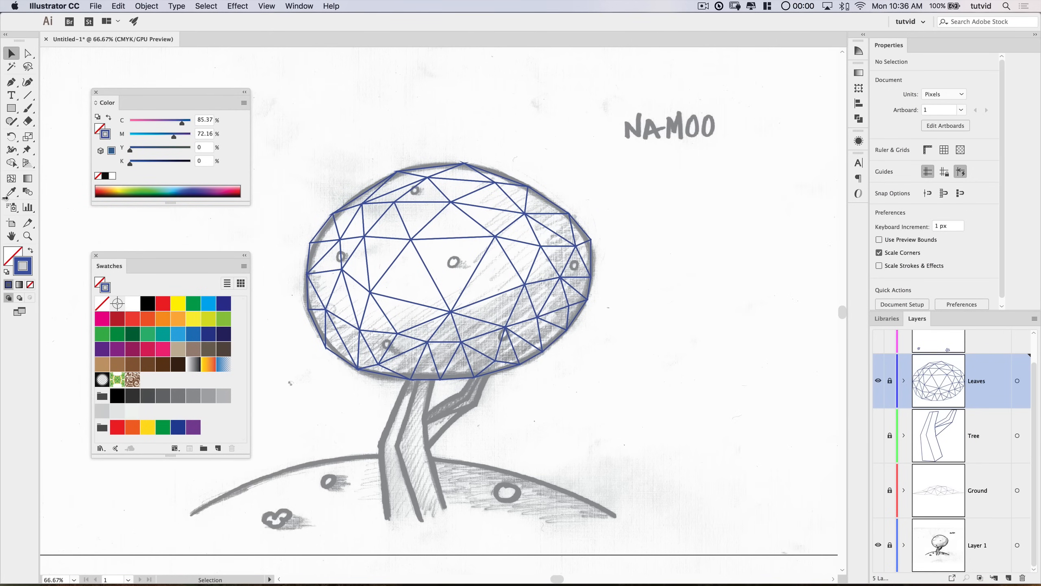
pyautogui.moveTo(214, 260); pyautogui.dragTo(211, 210)
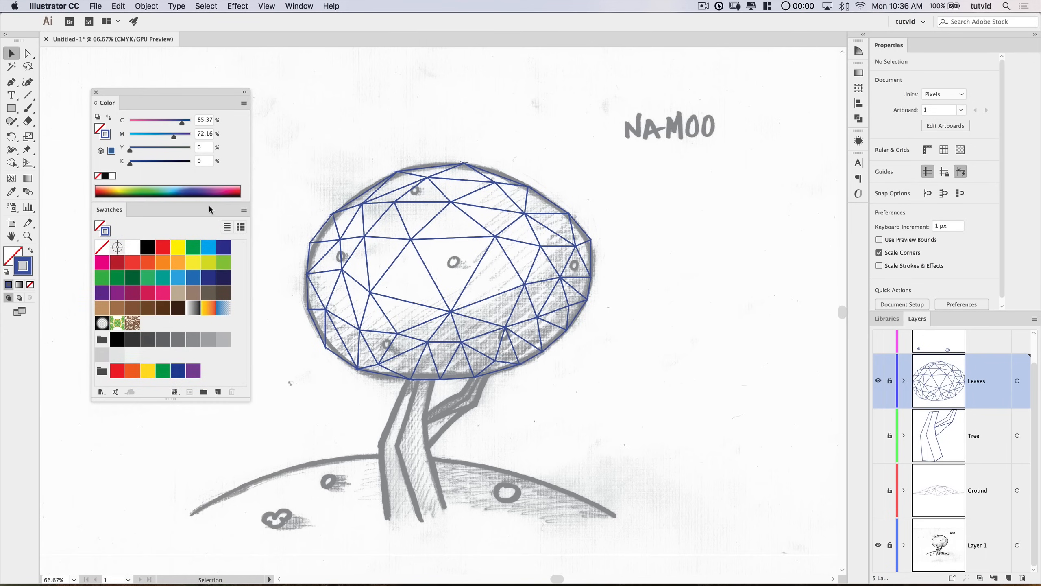
pyautogui.moveTo(218, 95); pyautogui.dragTo(235, 90)
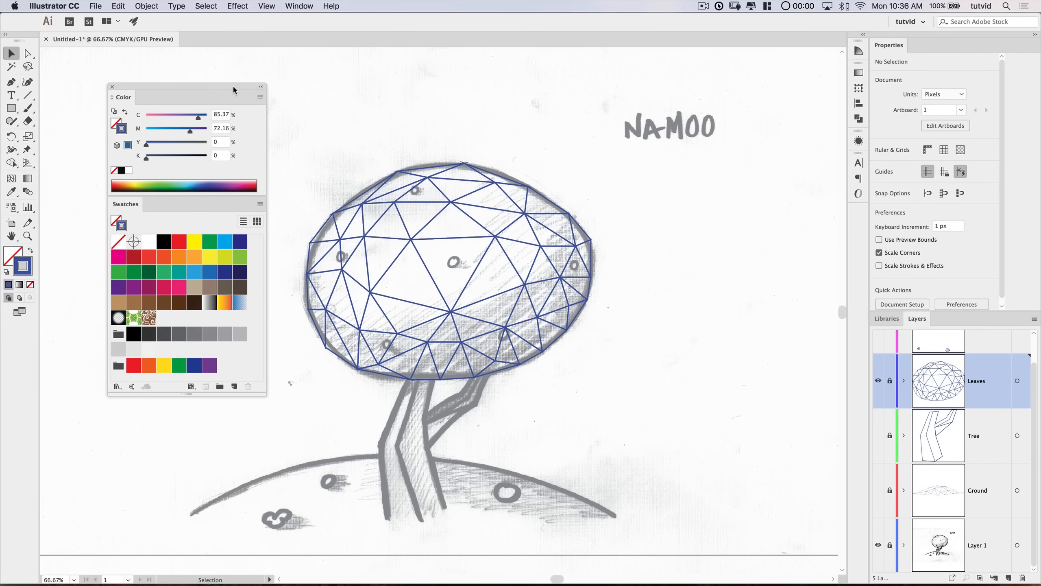
# Step: Set the stroke to RGB hex colour d2f440 and save it as a global process colour swatch
pyautogui.click(260, 98)
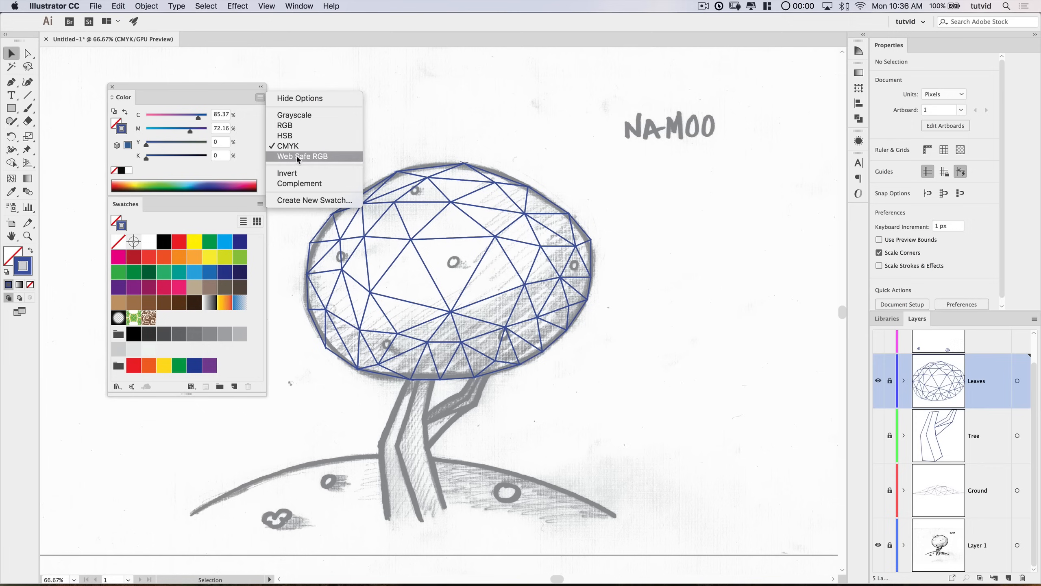
pyautogui.click(287, 127)
pyautogui.moveTo(211, 93); pyautogui.dragTo(739, 131)
pyautogui.click(762, 209)
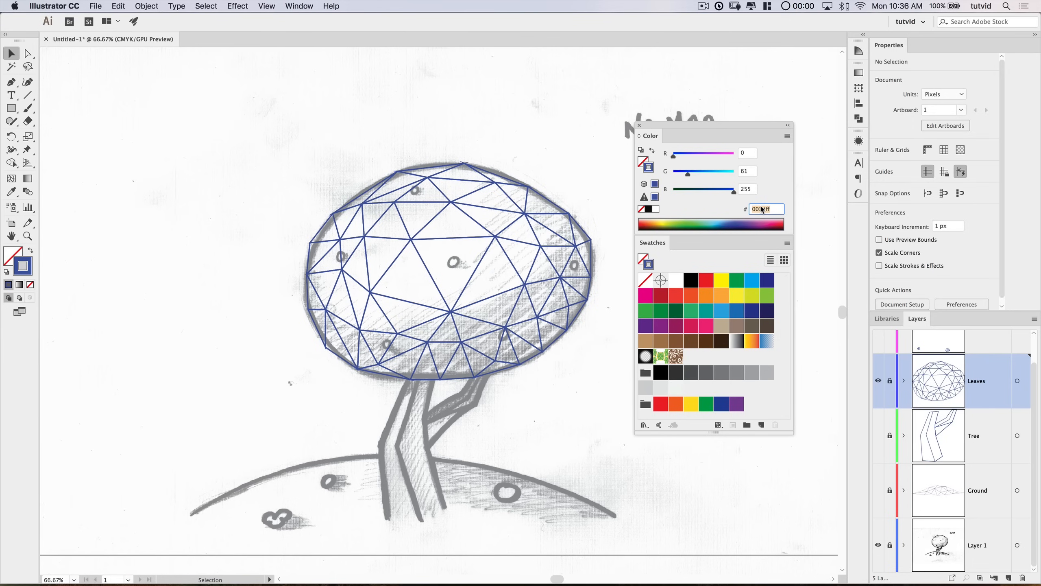
pyautogui.write('d2f440')
pyautogui.press('Tab')
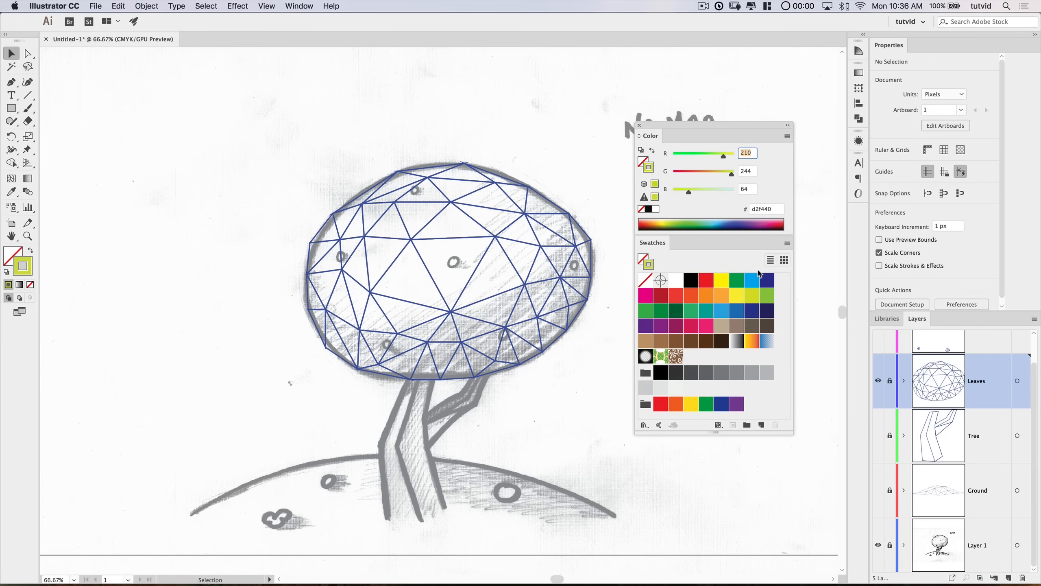
pyautogui.click(761, 425)
pyautogui.moveTo(915, 380); pyautogui.dragTo(441, 189)
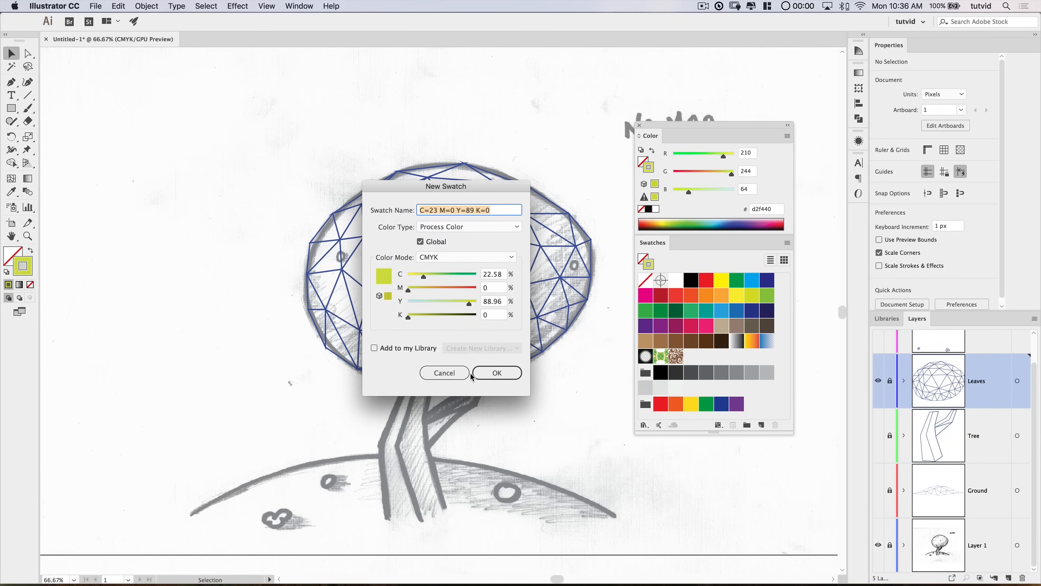
pyautogui.click(497, 372)
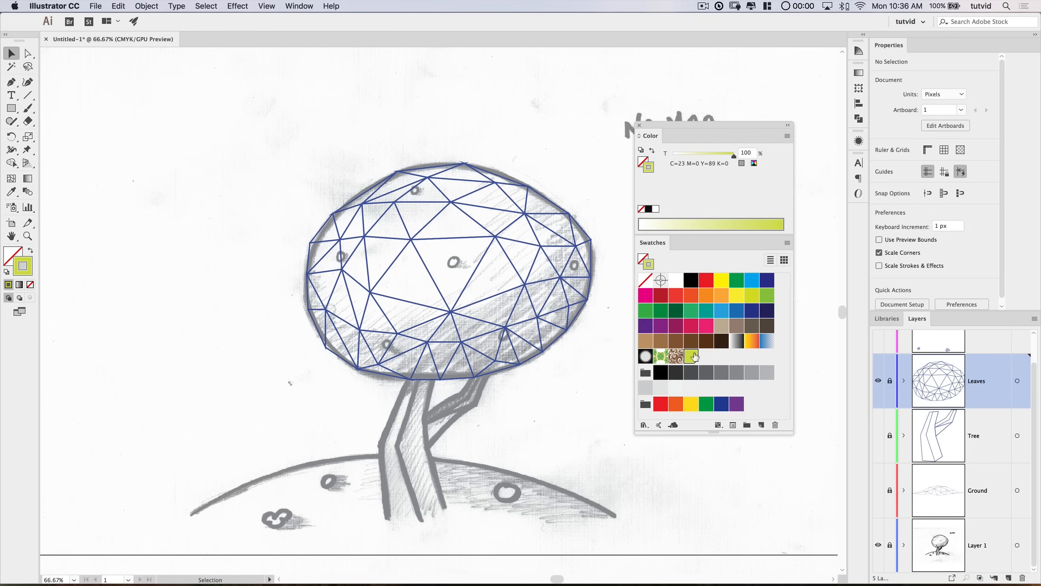
# Step: Set the stroke to the dark green RGB hex colour 03280c and save it as a global process swatch
pyautogui.click(787, 137)
pyautogui.click(811, 164)
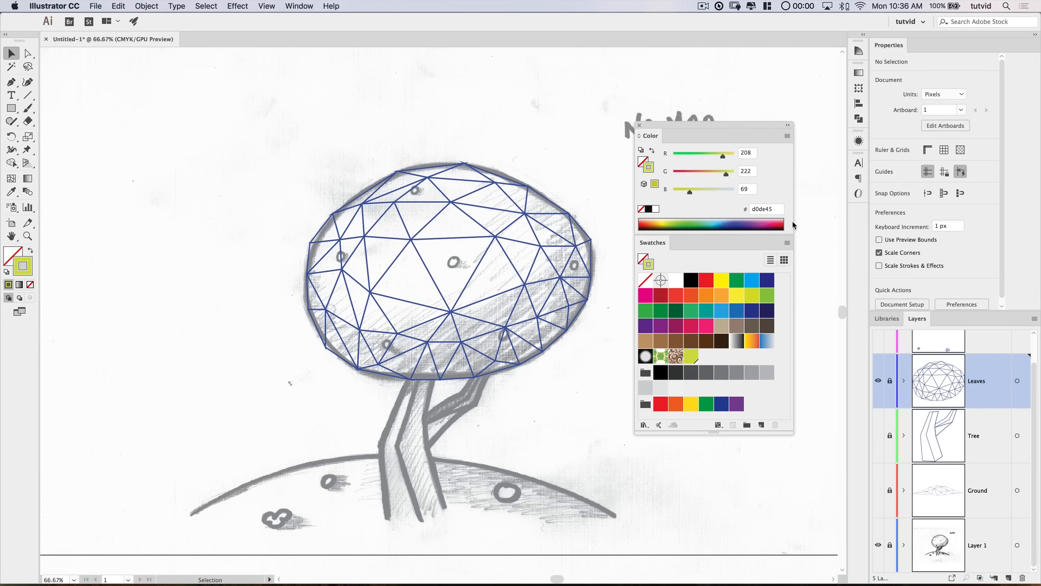
pyautogui.click(767, 210)
pyautogui.doubleClick(767, 209)
pyautogui.write('03280c')
pyautogui.press('Tab')
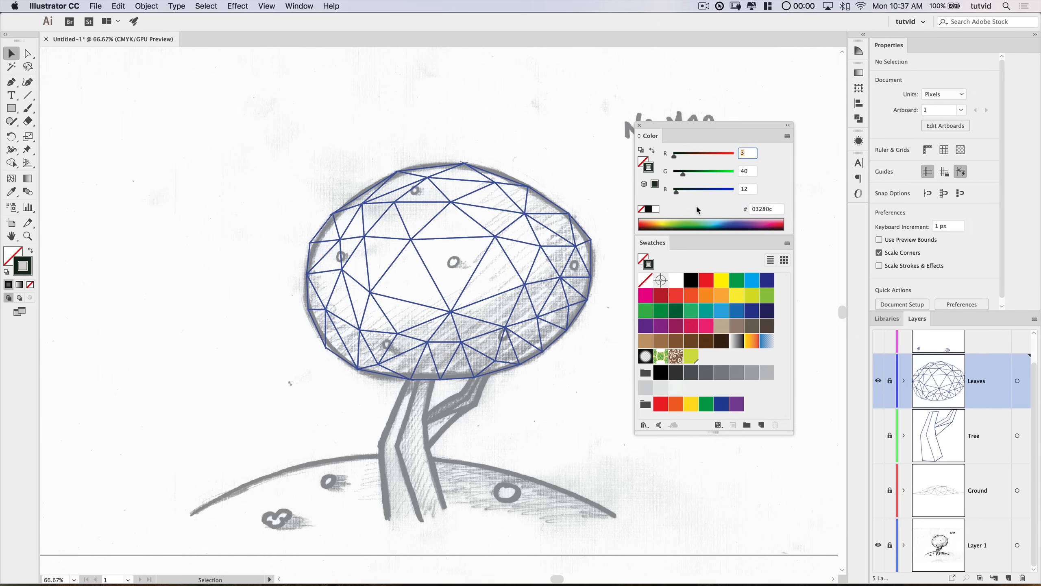
pyautogui.press('Return')
pyautogui.click(765, 425)
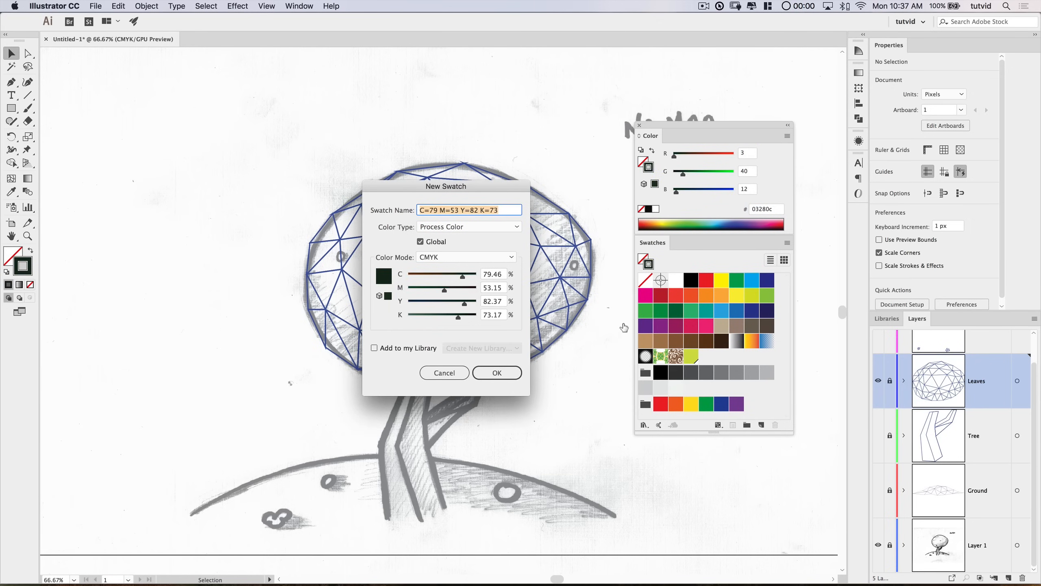
pyautogui.click(499, 373)
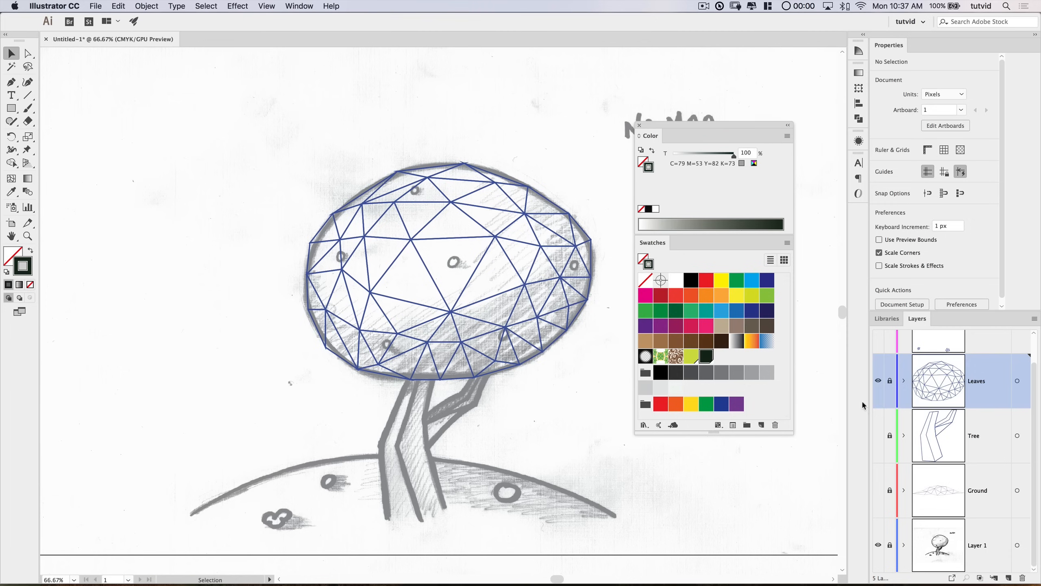
# Step: Set the stroke to the orange RGB hex colour d68a45 and add it as a global process swatch
pyautogui.click(787, 136)
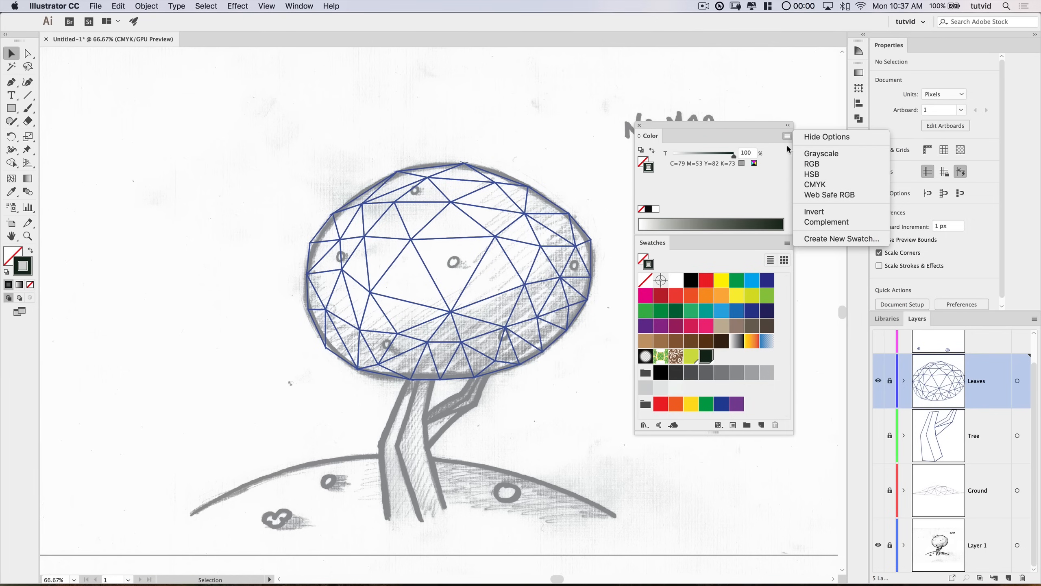
pyautogui.click(821, 170)
pyautogui.click(765, 209)
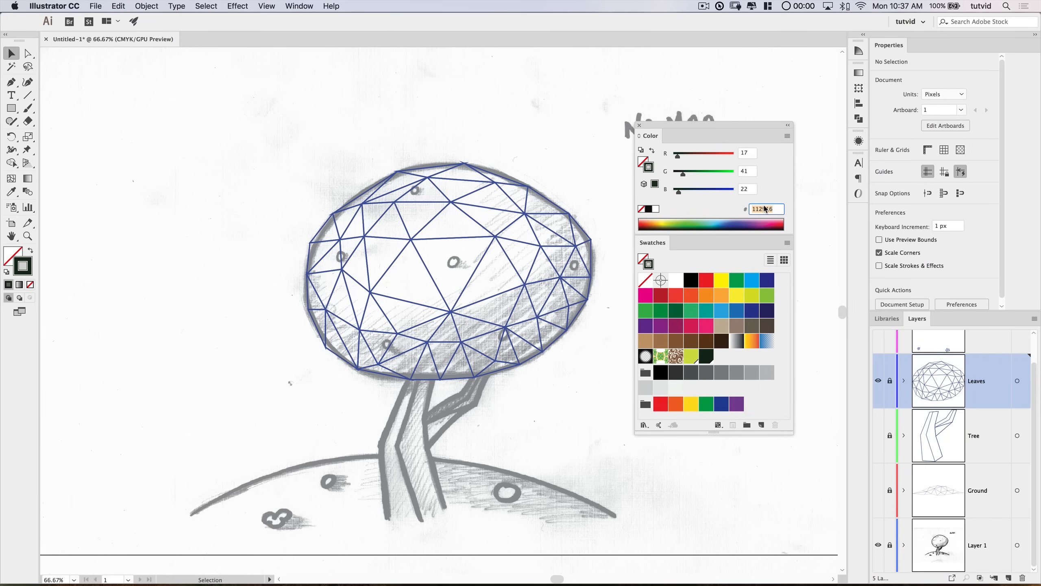
pyautogui.write('d68a45')
pyautogui.press('Tab')
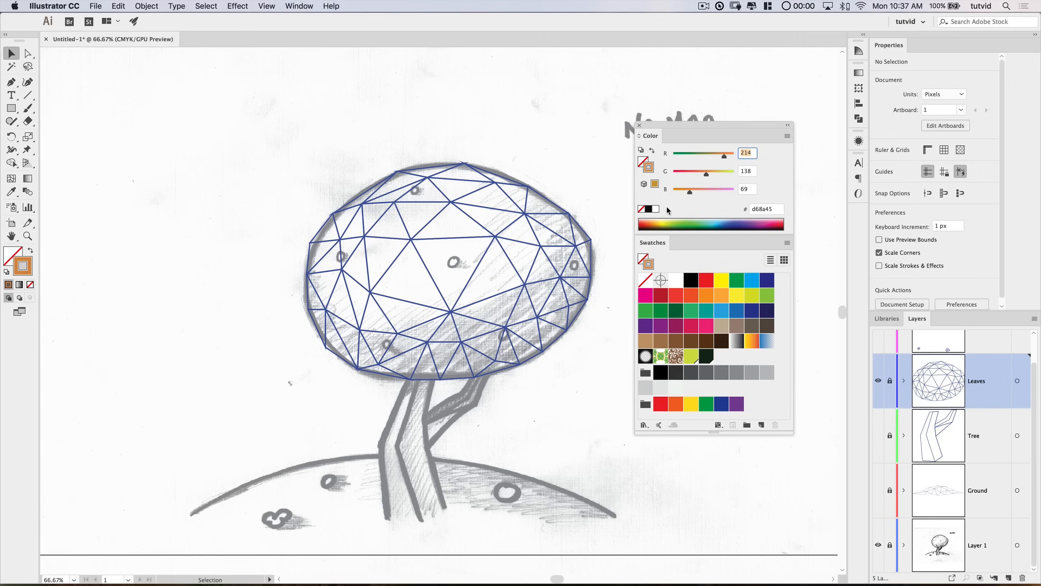
pyautogui.click(761, 425)
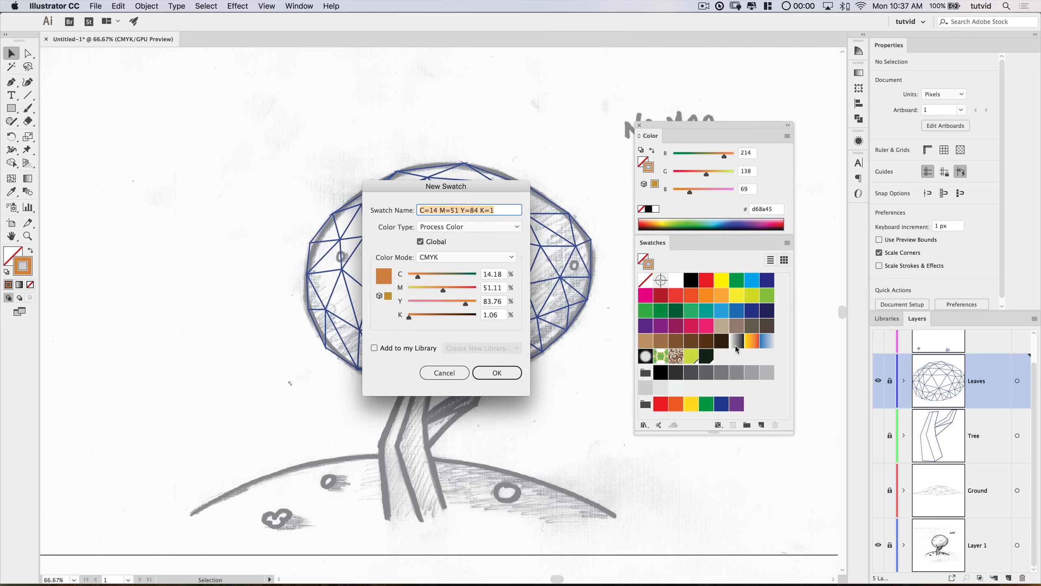
pyautogui.click(497, 373)
# Step: Set the stroke to the brown RGB hex colour 6b472f and add it as a global process swatch
pyautogui.click(787, 136)
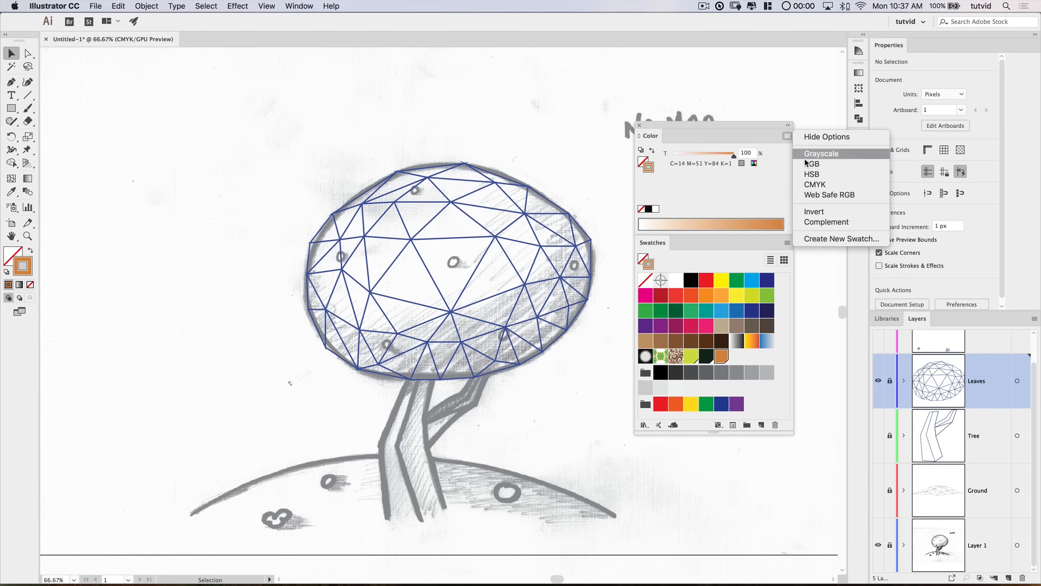
pyautogui.click(809, 168)
pyautogui.click(763, 210)
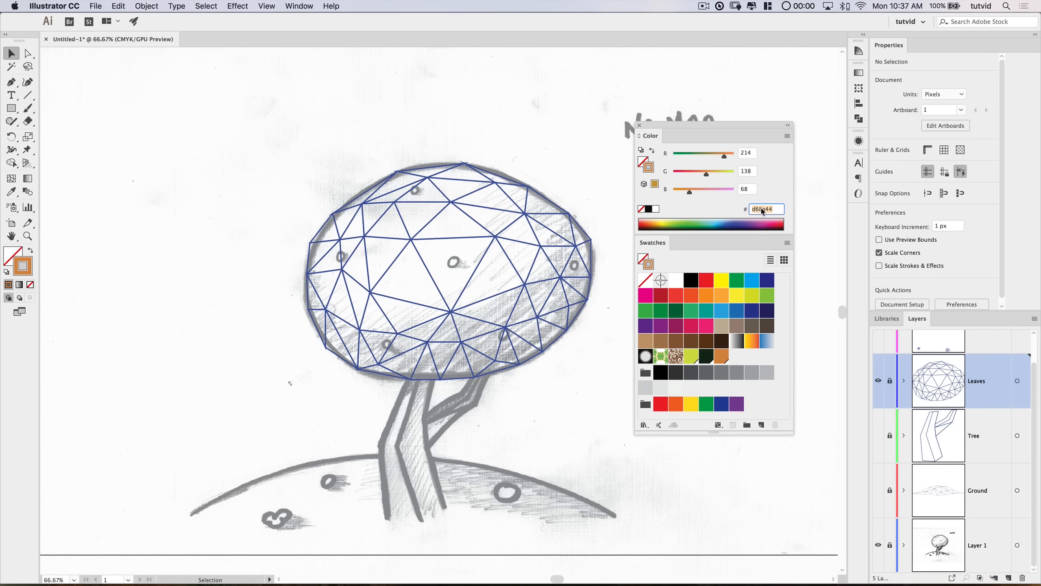
pyautogui.write('6b472f')
pyautogui.press('Return')
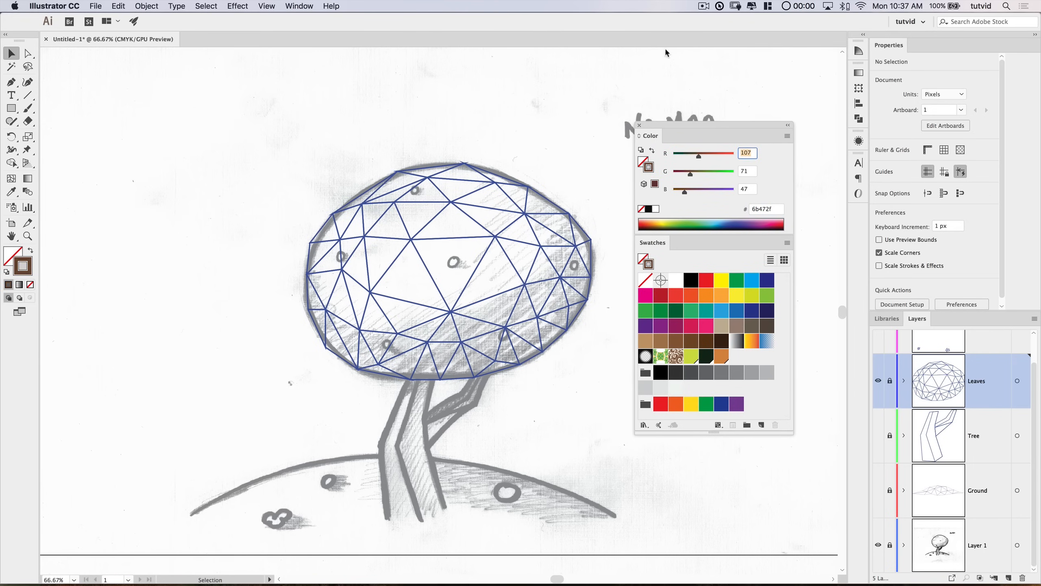
pyautogui.click(762, 425)
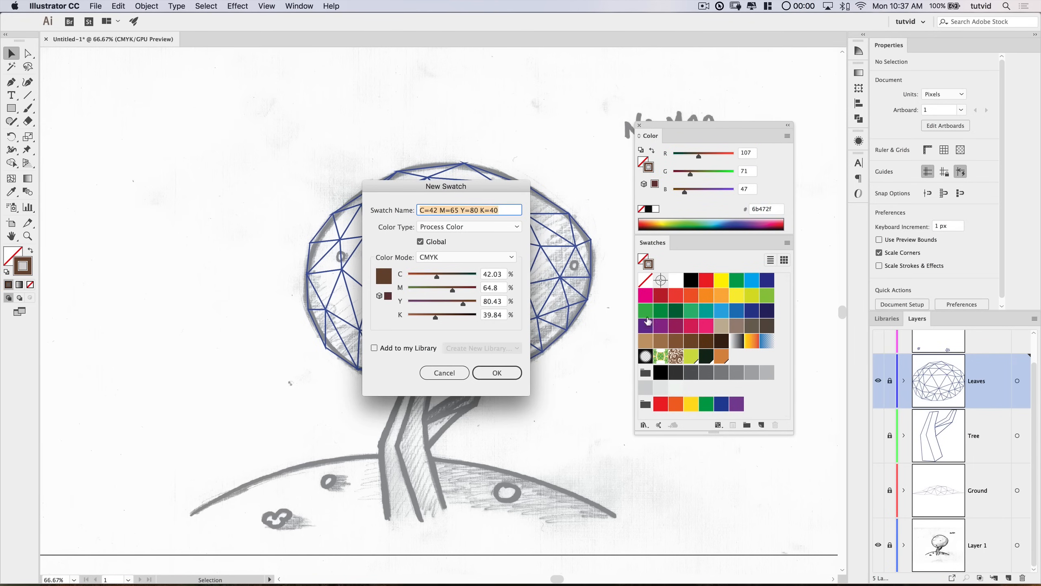
pyautogui.click(515, 371)
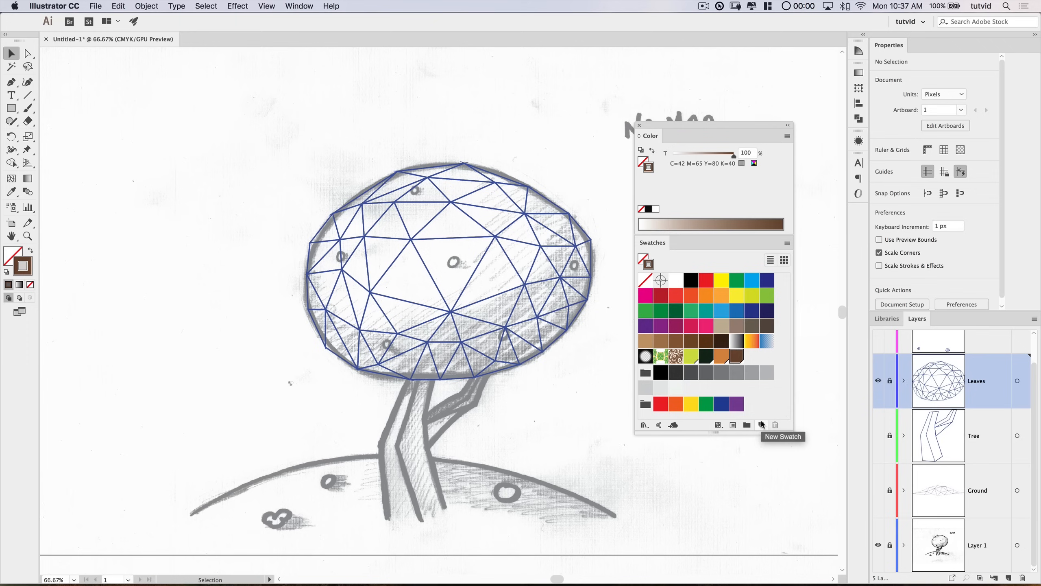
# Step: Set the stroke to the dark brown RGB hex colour 543a29 and save it as a global process swatch
pyautogui.click(787, 139)
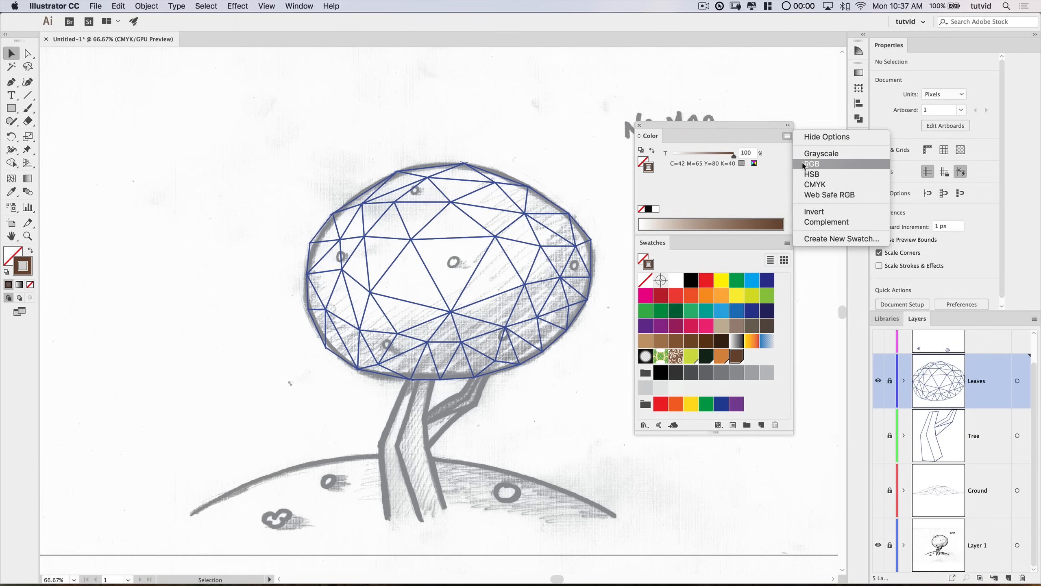
pyautogui.click(811, 164)
pyautogui.click(762, 210)
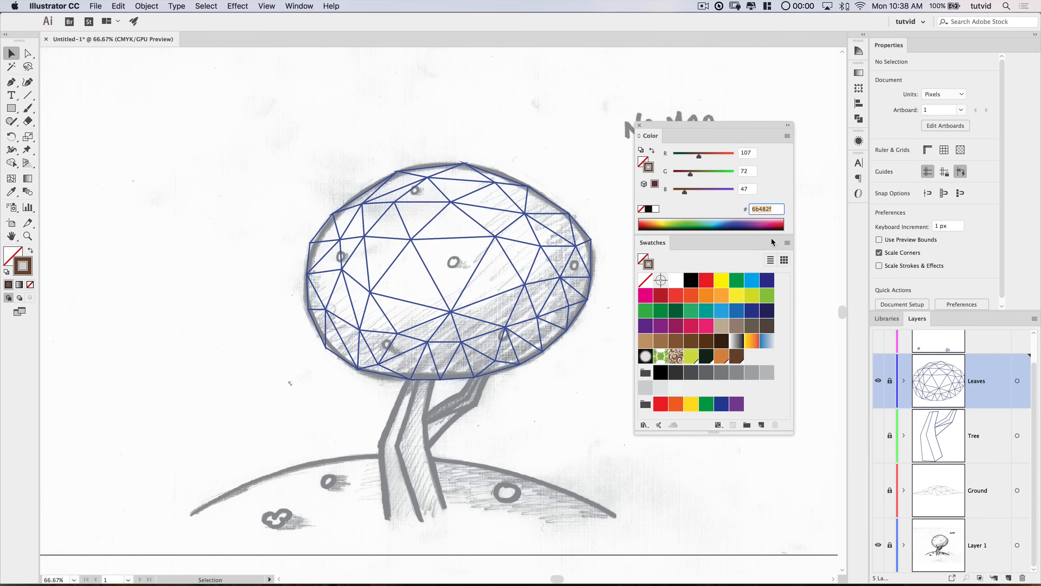
pyautogui.write('543a29')
pyautogui.press('Tab')
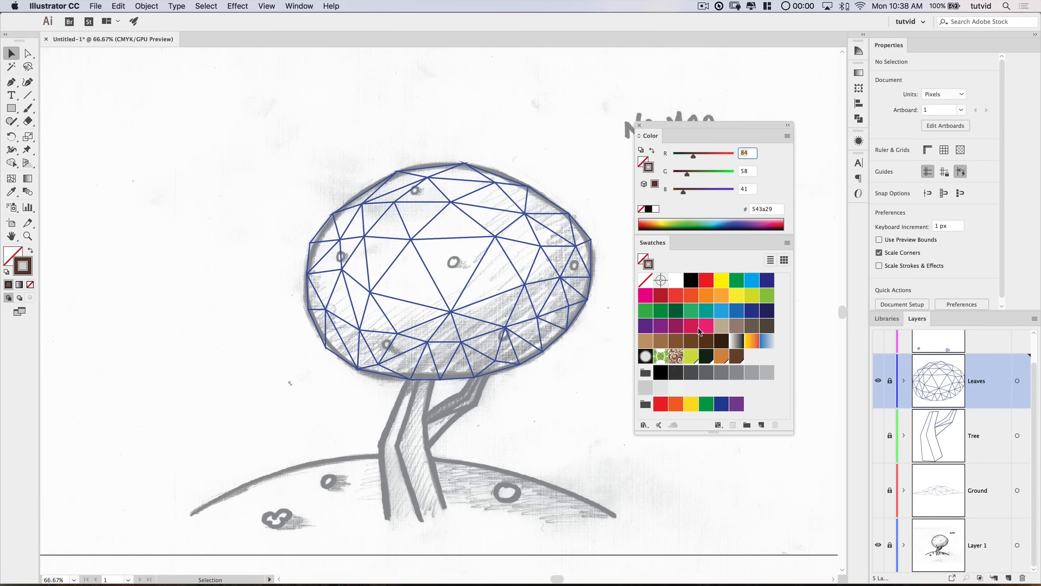
pyautogui.click(761, 425)
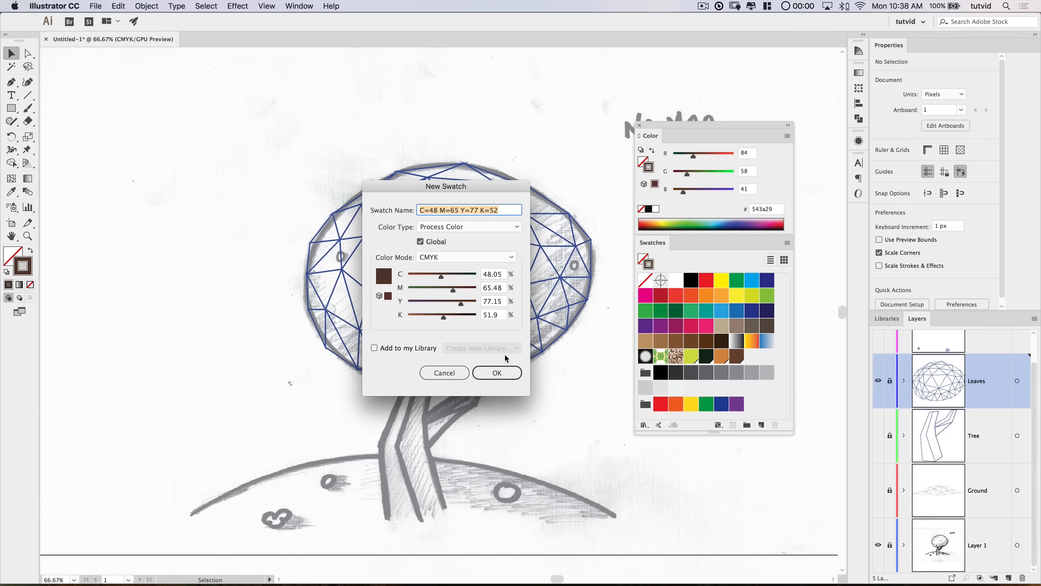
pyautogui.click(503, 374)
# Step: Set the stroke to RGB hex colour 2d231a and add it as a global process colour swatch
pyautogui.click(787, 136)
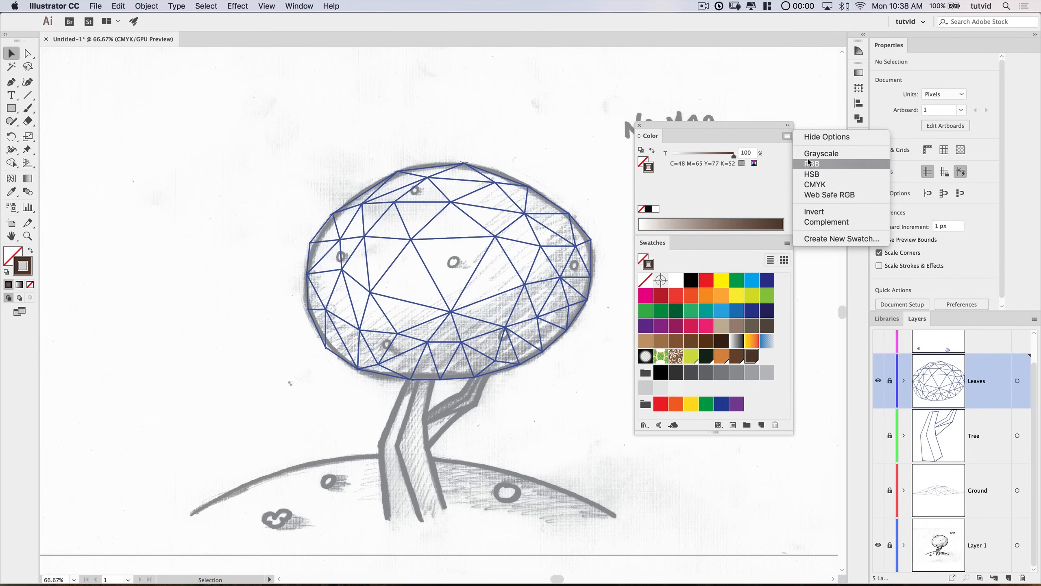
pyautogui.click(805, 164)
pyautogui.click(764, 209)
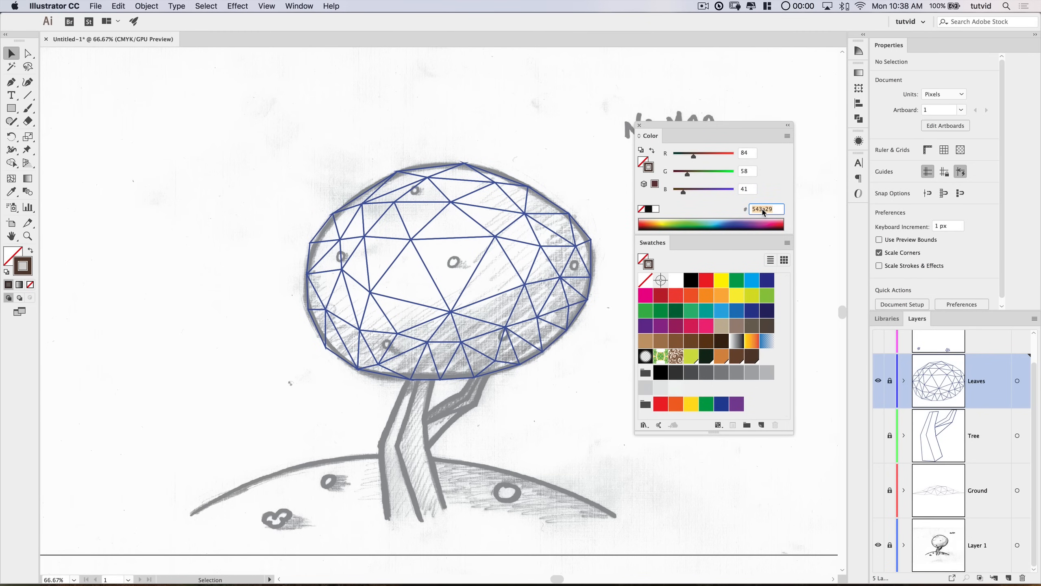
pyautogui.write('2d231a')
pyautogui.press('Tab')
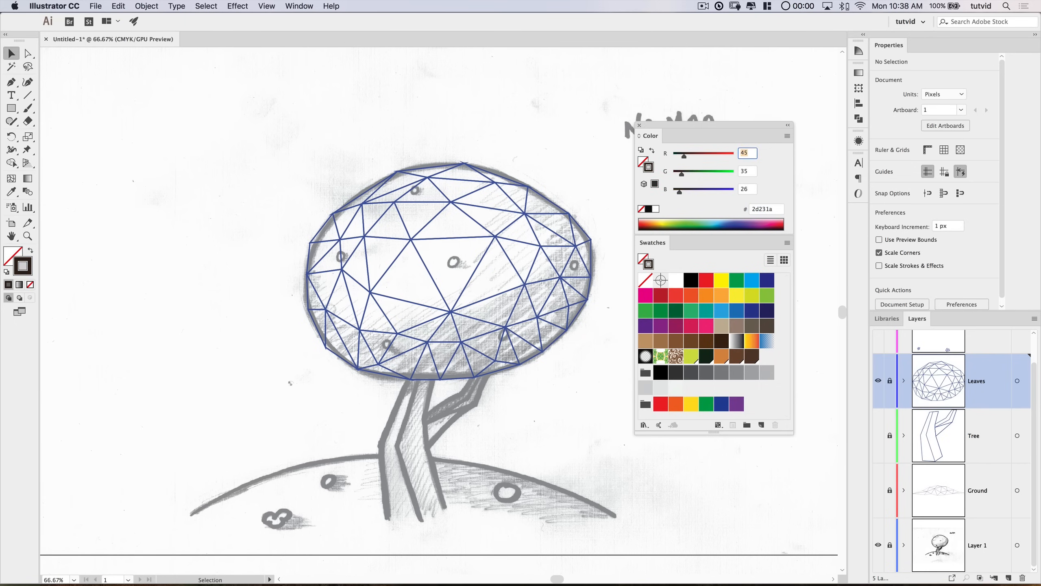
pyautogui.click(762, 425)
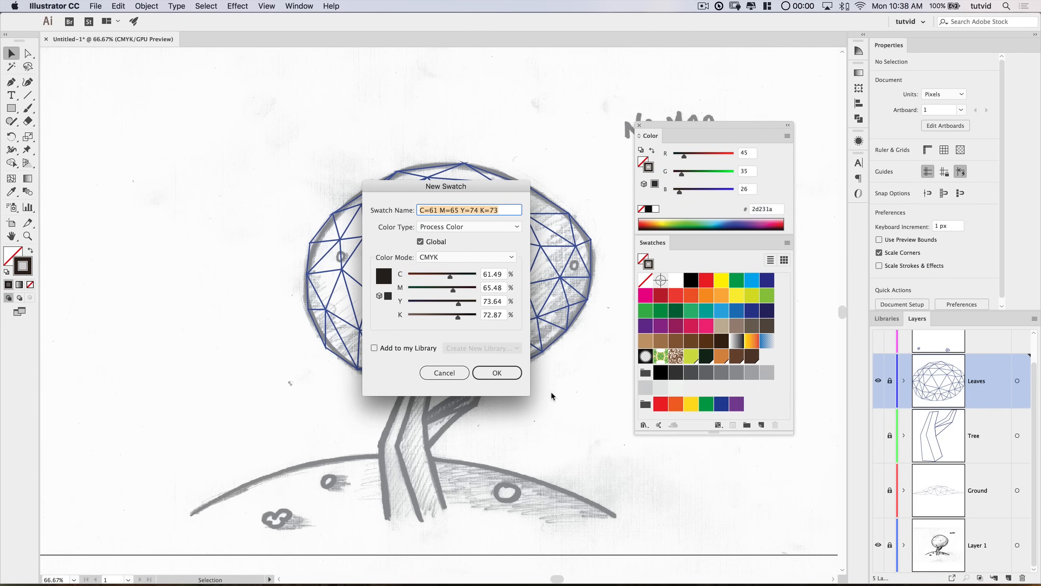
pyautogui.click(498, 375)
# Step: Set the stroke to the near-black brown RGB hex colour 140b04 and save it as a global process swatch
pyautogui.click(787, 136)
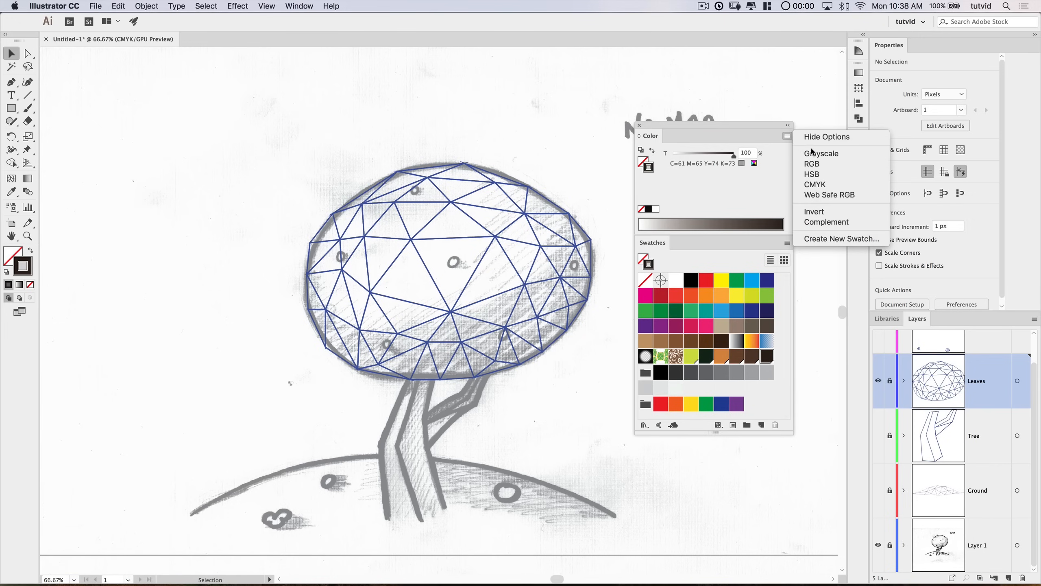
pyautogui.click(814, 162)
pyautogui.click(763, 211)
pyautogui.doubleClick(764, 211)
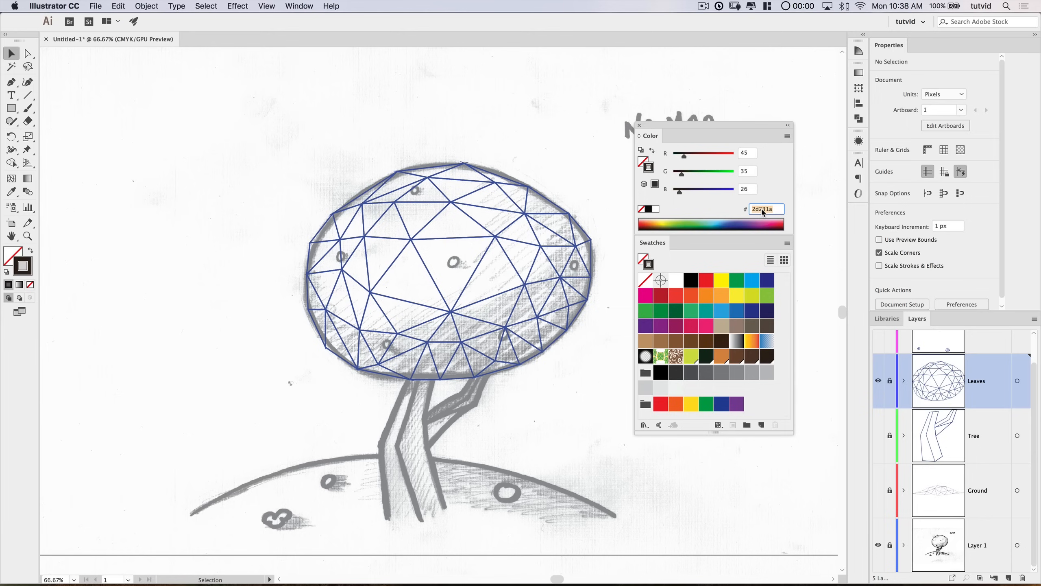
pyautogui.write('140b04')
pyautogui.press('Tab')
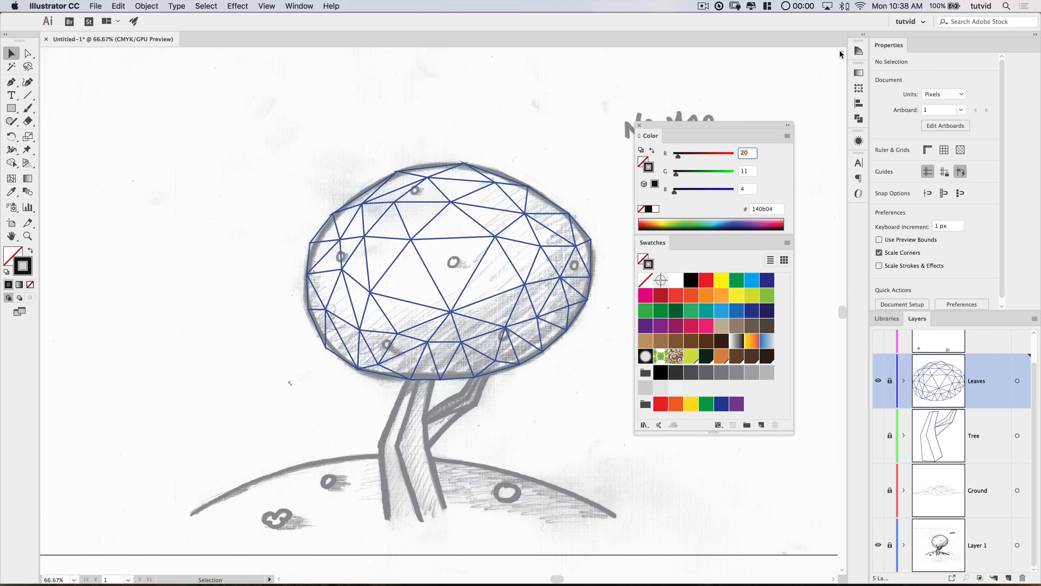
pyautogui.click(762, 426)
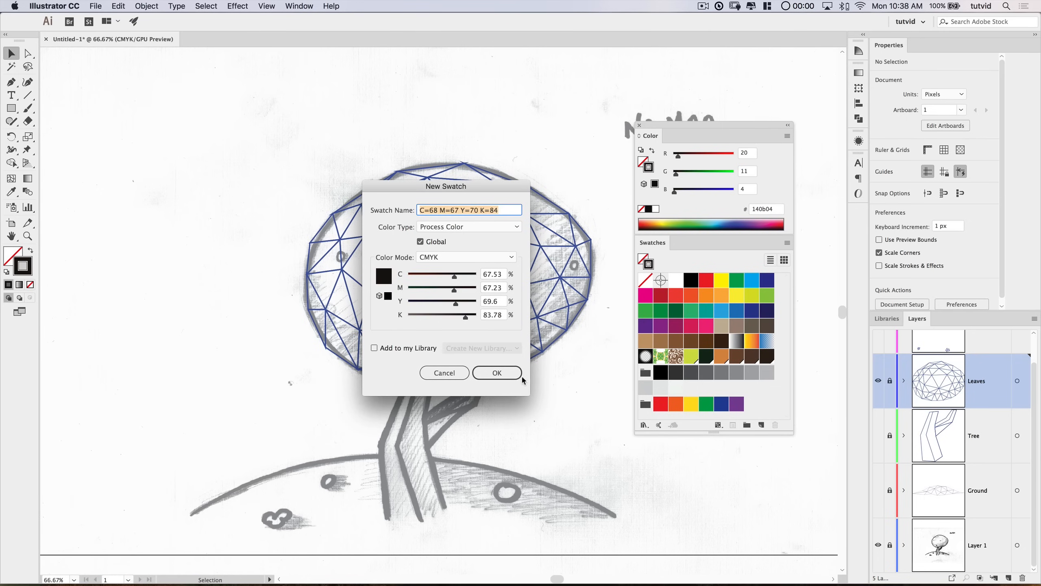
pyautogui.click(510, 374)
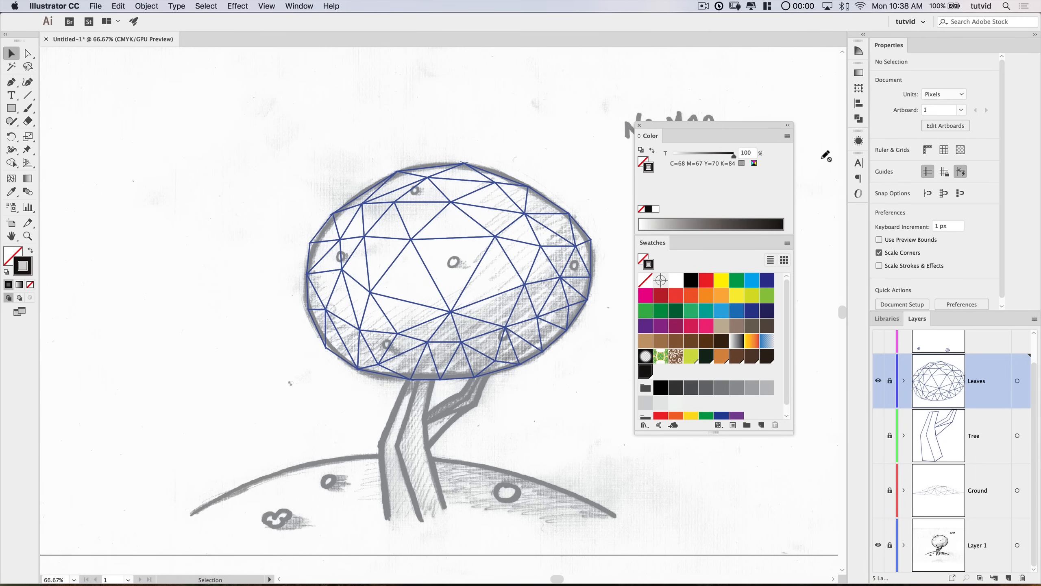
# Step: Set the stroke to the bright orange RGB hex colour f68523 and add it as a global process swatch
pyautogui.click(787, 136)
pyautogui.click(813, 164)
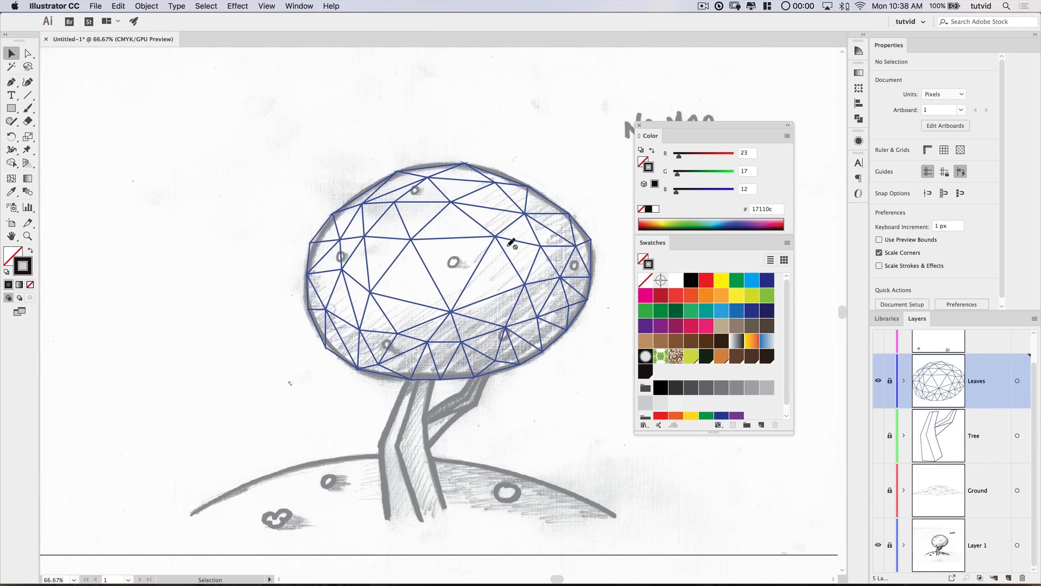
pyautogui.click(763, 211)
pyautogui.write('f68523')
pyautogui.press('Tab')
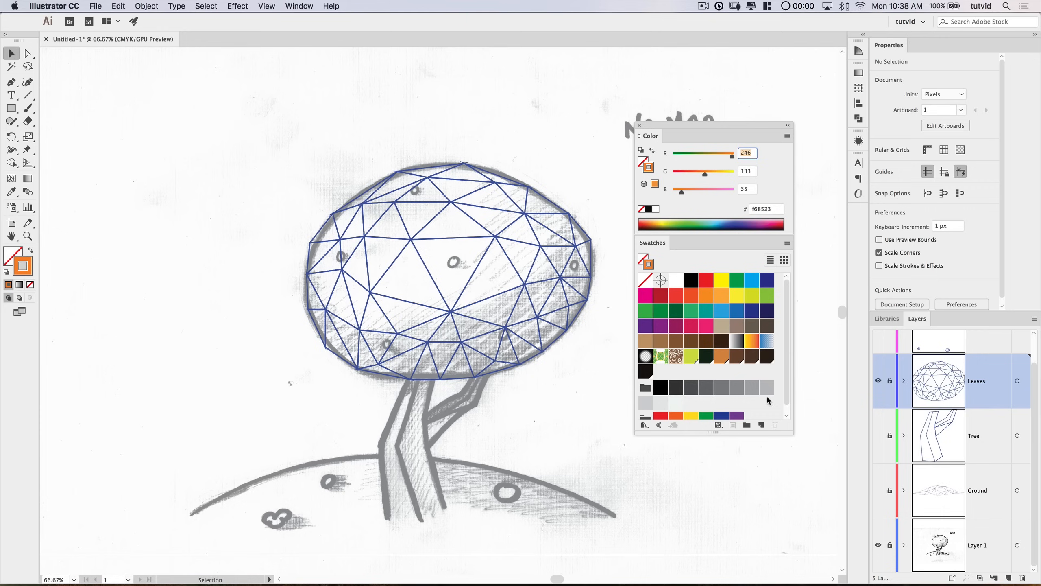
pyautogui.click(760, 424)
pyautogui.click(496, 373)
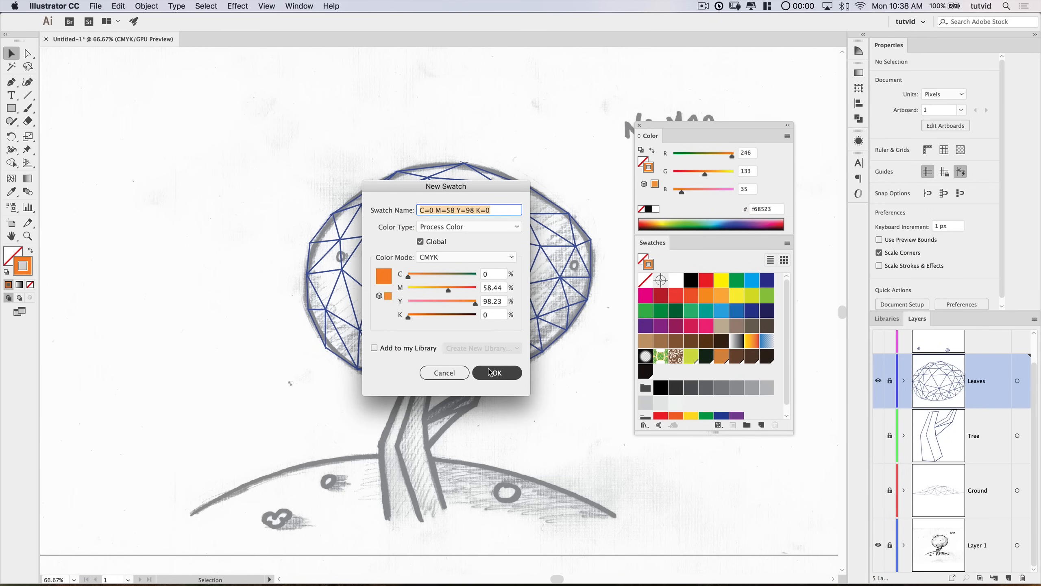
# Step: Set the stroke to the reddish-brown RGB hex colour 6a2f17 and save it as a global process swatch
pyautogui.click(787, 136)
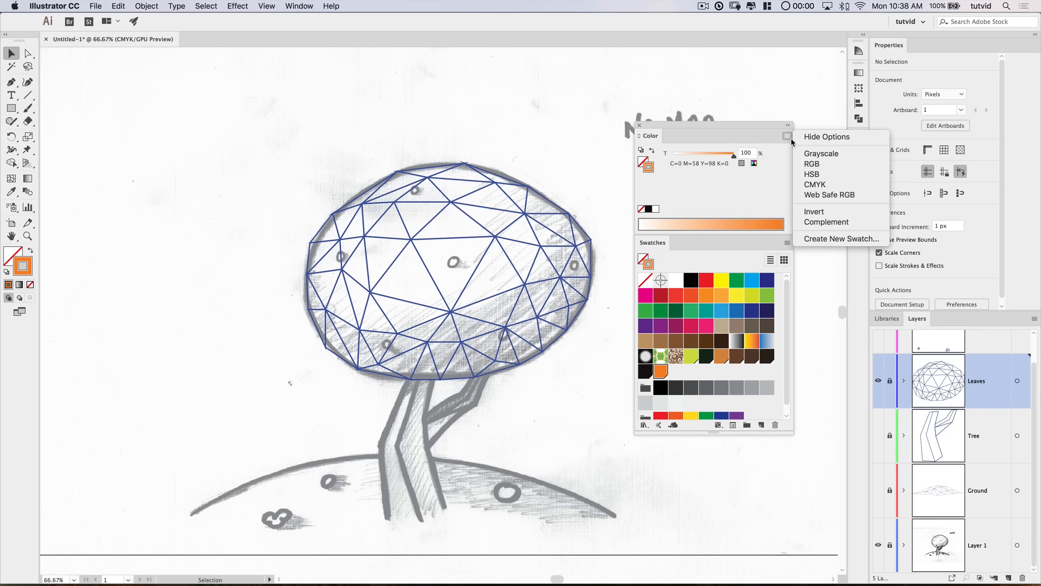
pyautogui.click(803, 164)
pyautogui.click(763, 210)
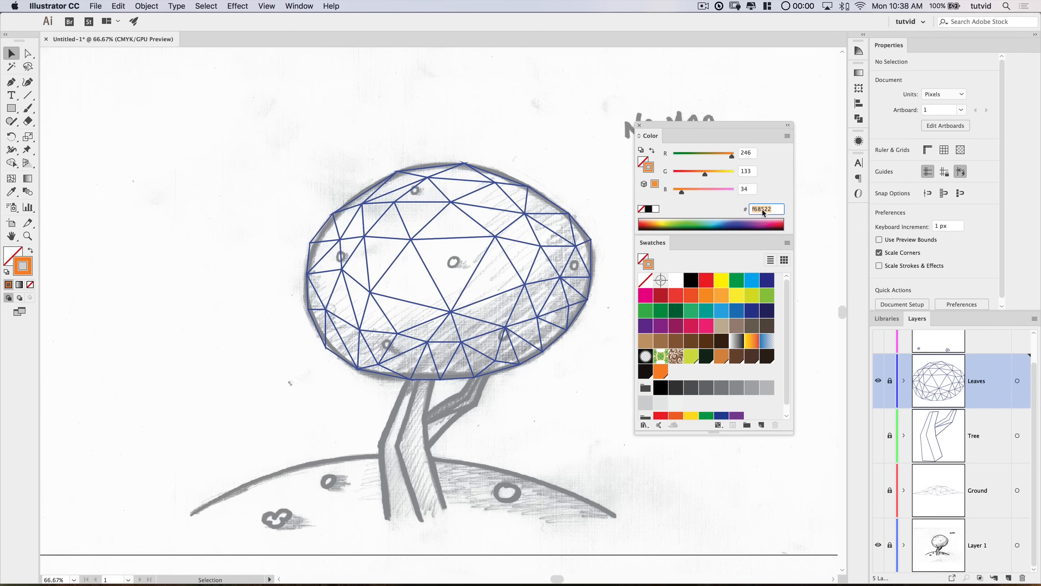
pyautogui.write('6a2f17')
pyautogui.press('Return')
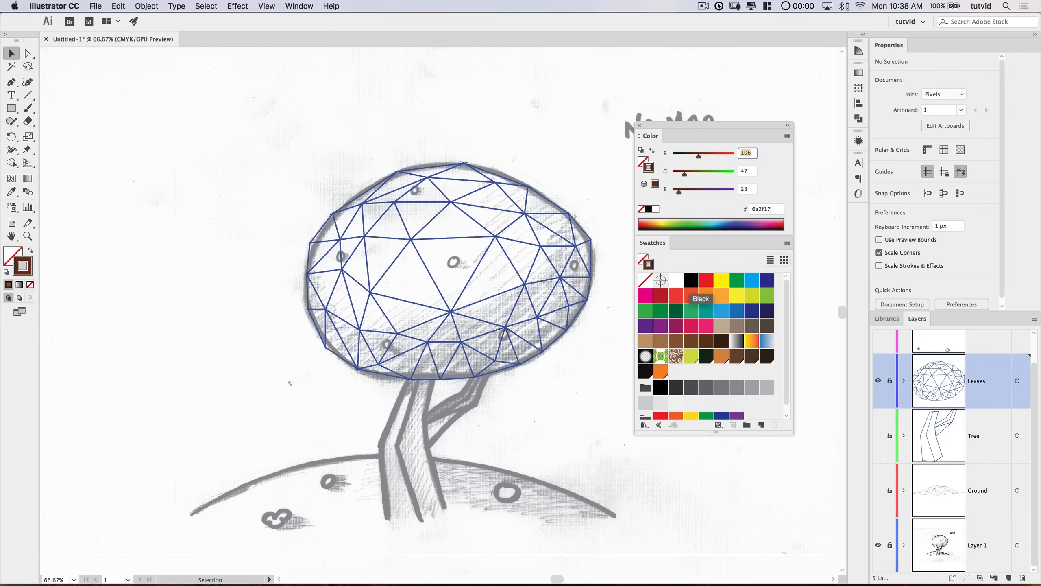
pyautogui.click(761, 426)
pyautogui.click(496, 372)
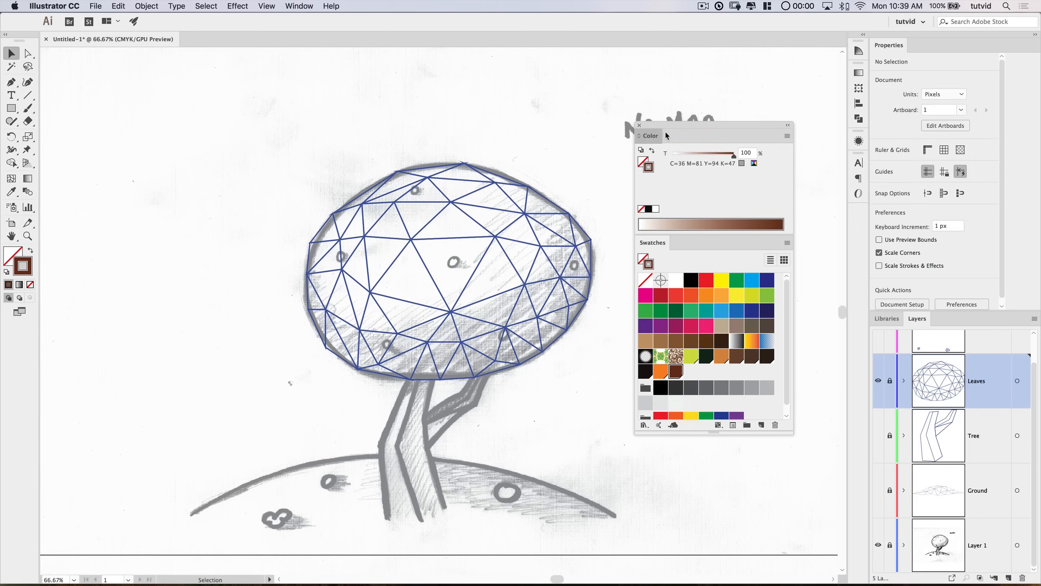
# Step: Dock the floating Color and Swatches panels back into the collapsed panel strip
pyautogui.moveTo(650, 135); pyautogui.dragTo(861, 49)
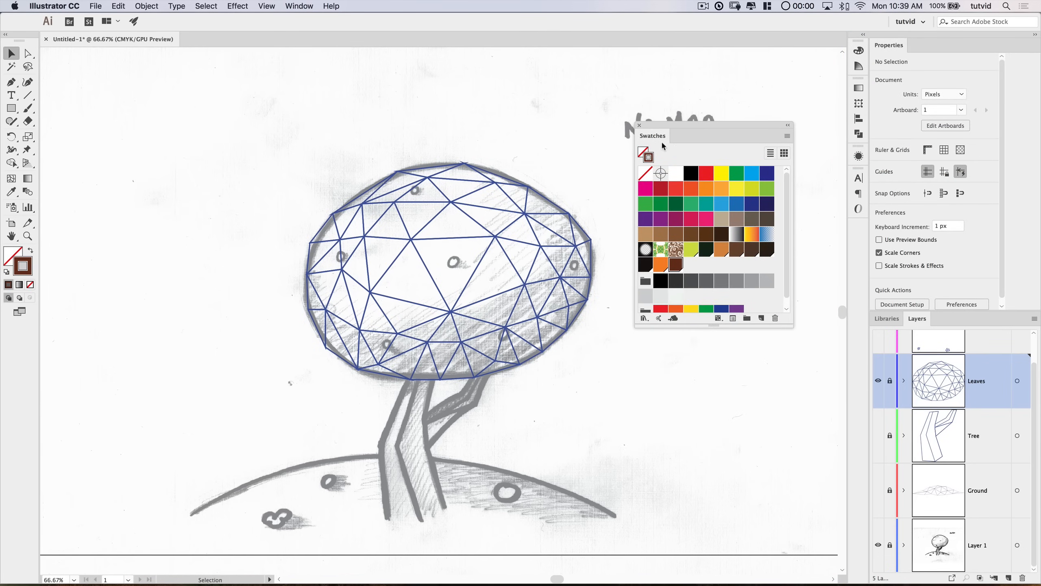
pyautogui.moveTo(654, 137); pyautogui.dragTo(845, 247)
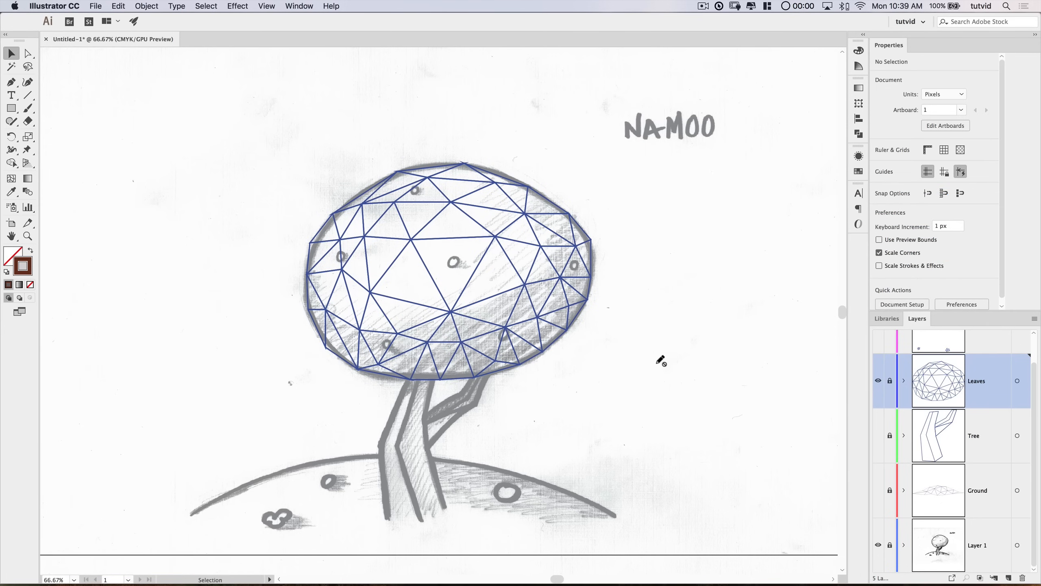
# Step: Unlock the Leaves layer and briefly show the Nodes layer before hiding it again
pyautogui.scroll(2, 951, 386)
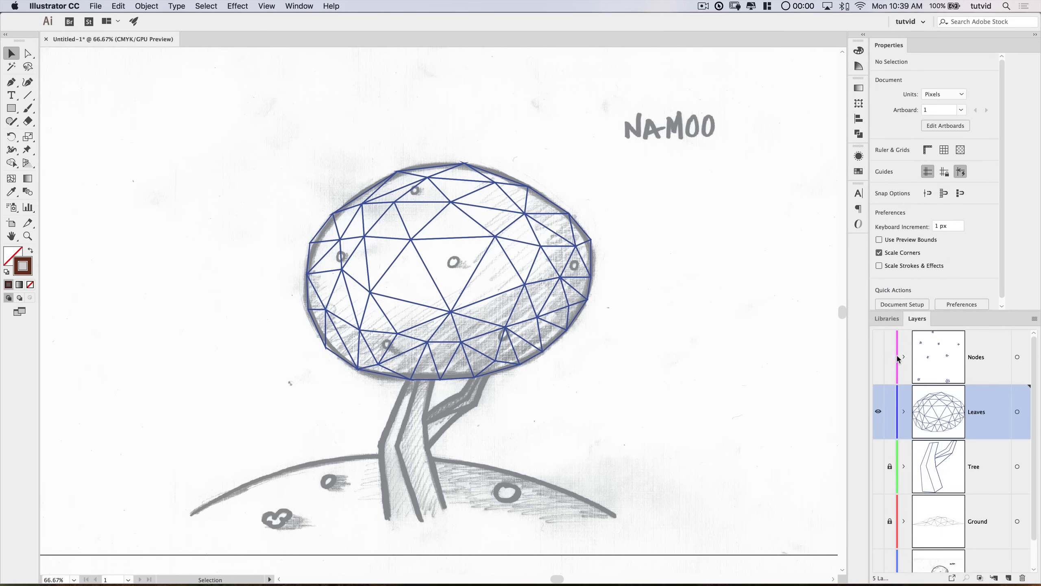
pyautogui.click(878, 357)
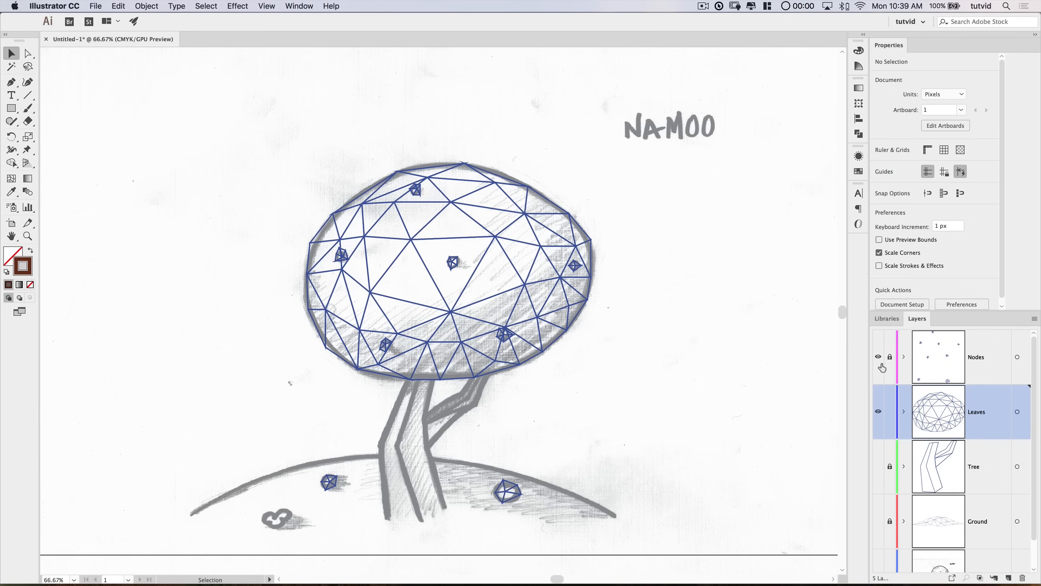
pyautogui.click(878, 358)
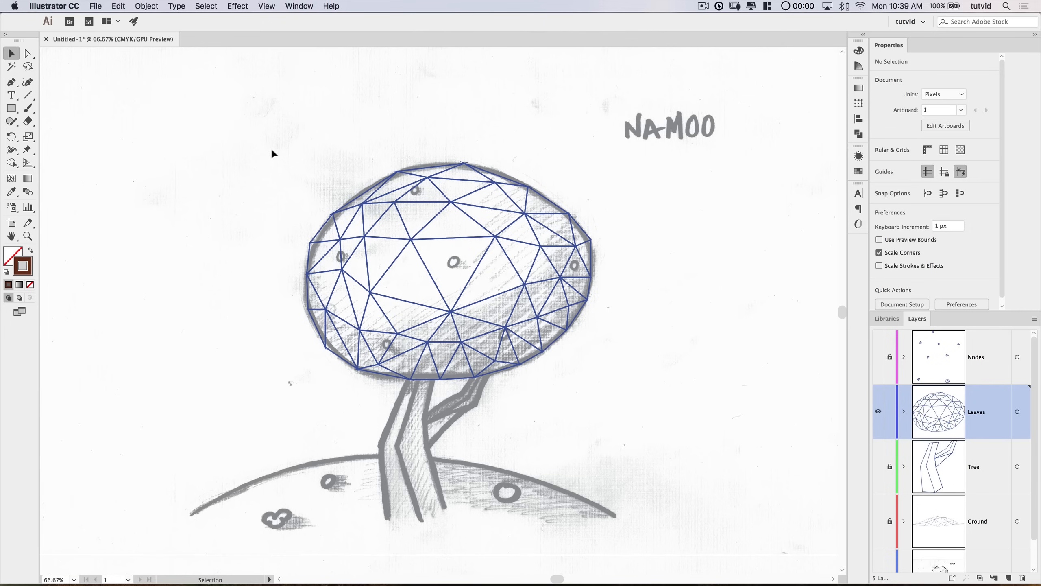
# Step: Select all the triangles of the tree crown and paste a copy of them directly in front
pyautogui.moveTo(273, 154); pyautogui.dragTo(652, 384)
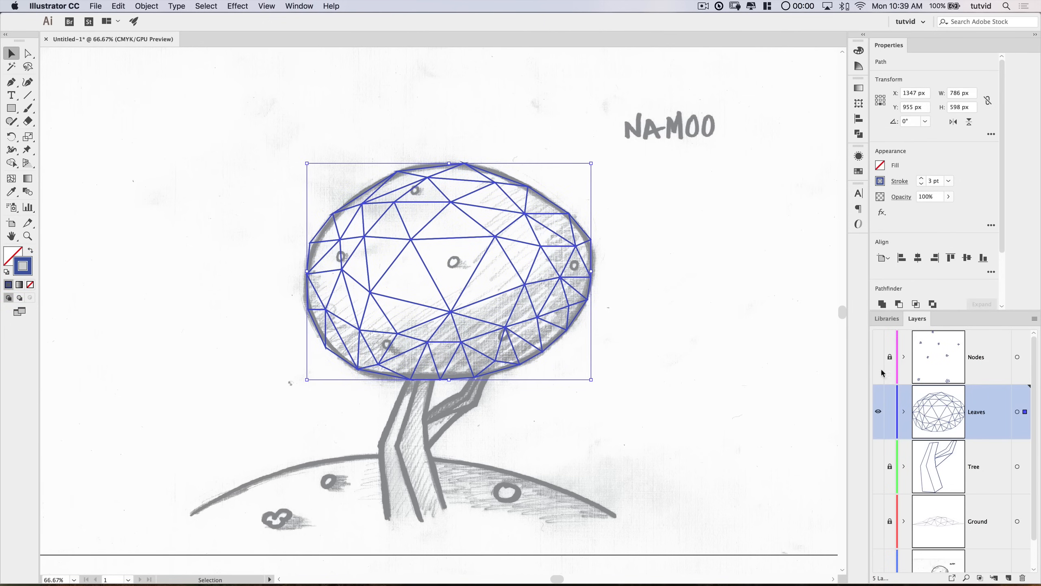
pyautogui.click(119, 5)
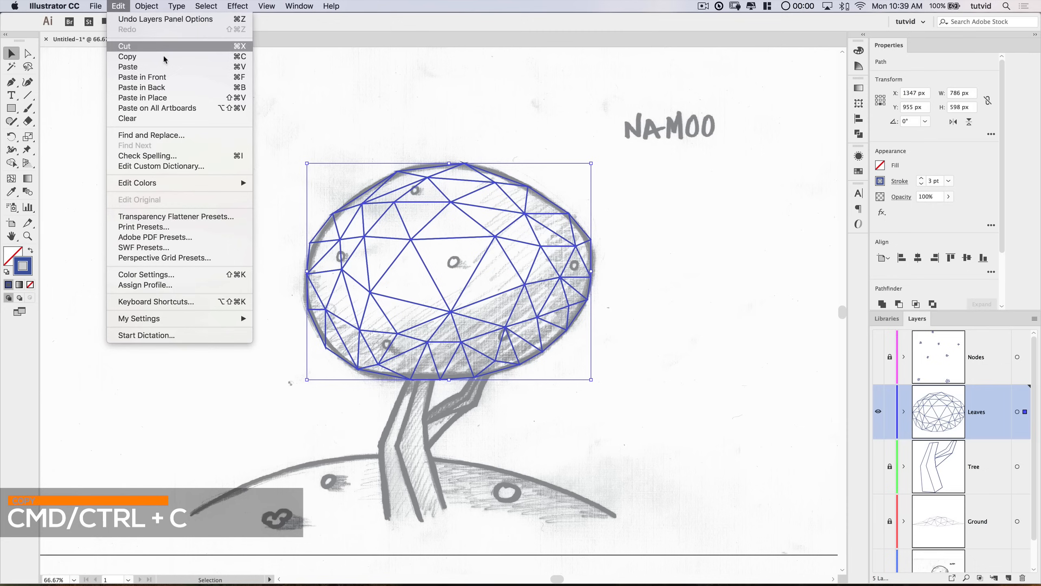
pyautogui.click(127, 57)
pyautogui.click(122, 6)
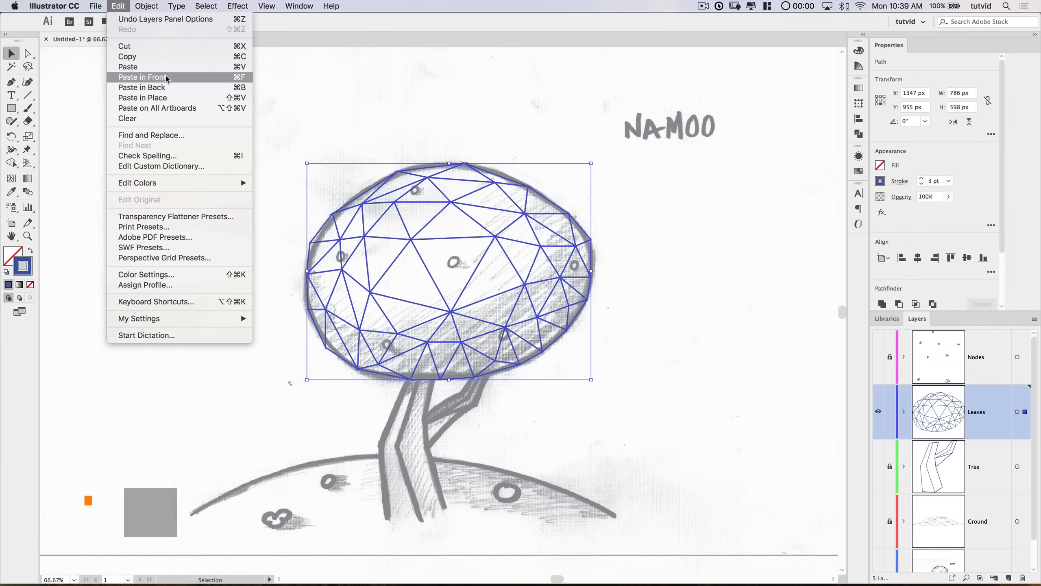
pyautogui.click(160, 77)
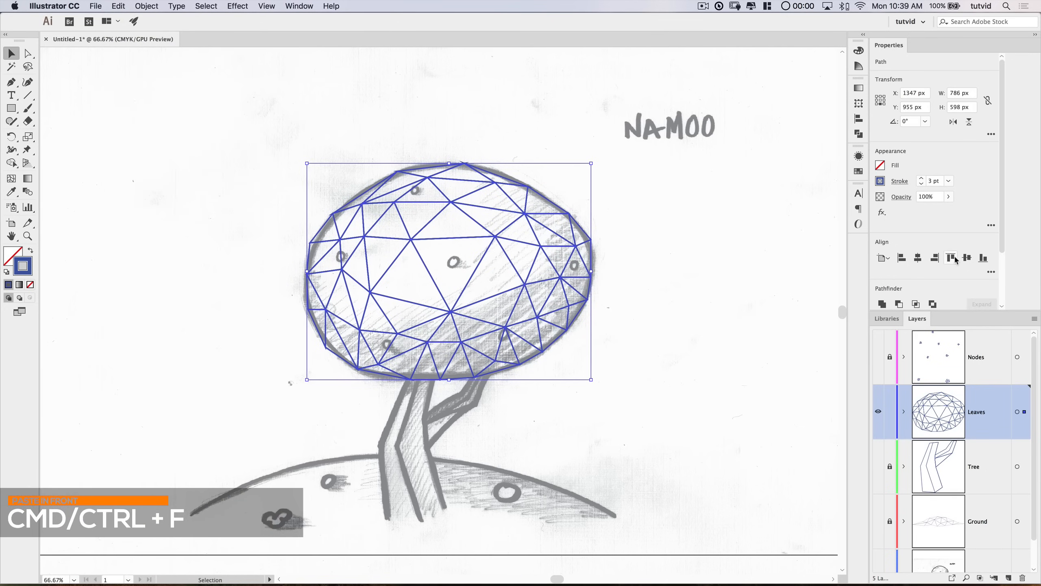
# Step: Swap the copied triangles' stroke and fill to make them solid blue, and merge them into one crown silhouette
pyautogui.click(31, 250)
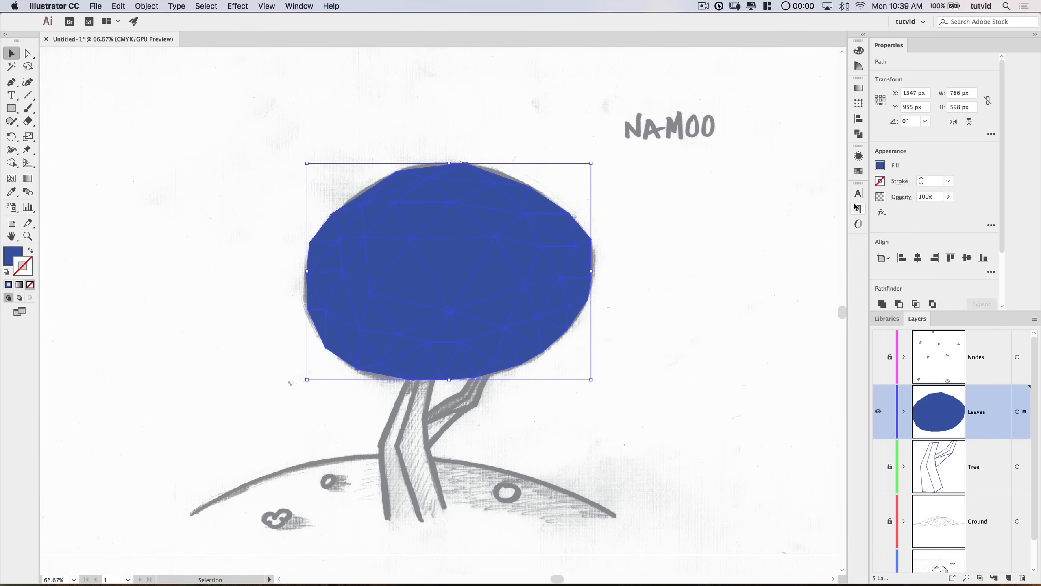
pyautogui.click(859, 134)
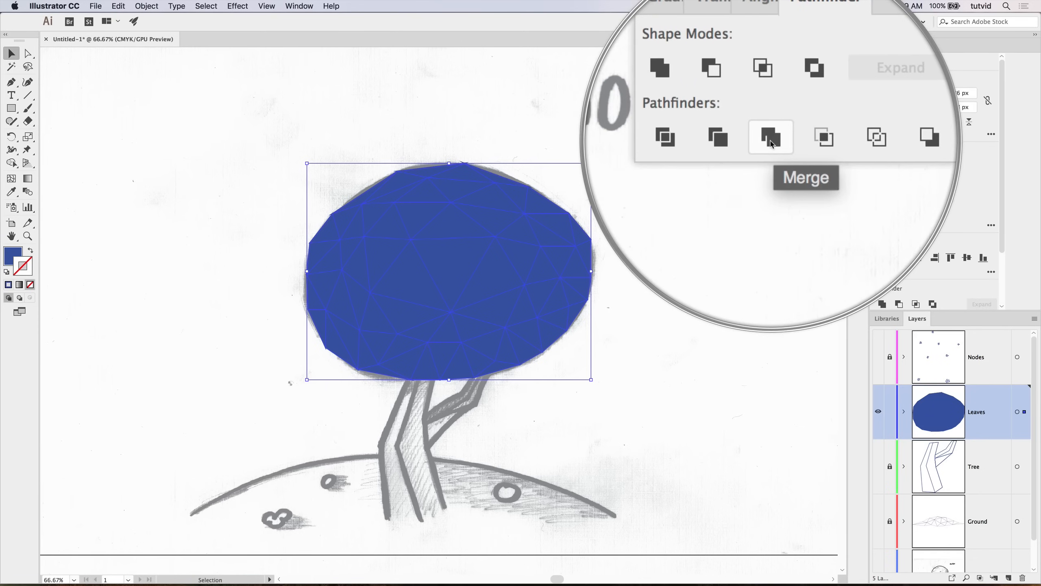
pyautogui.click(773, 143)
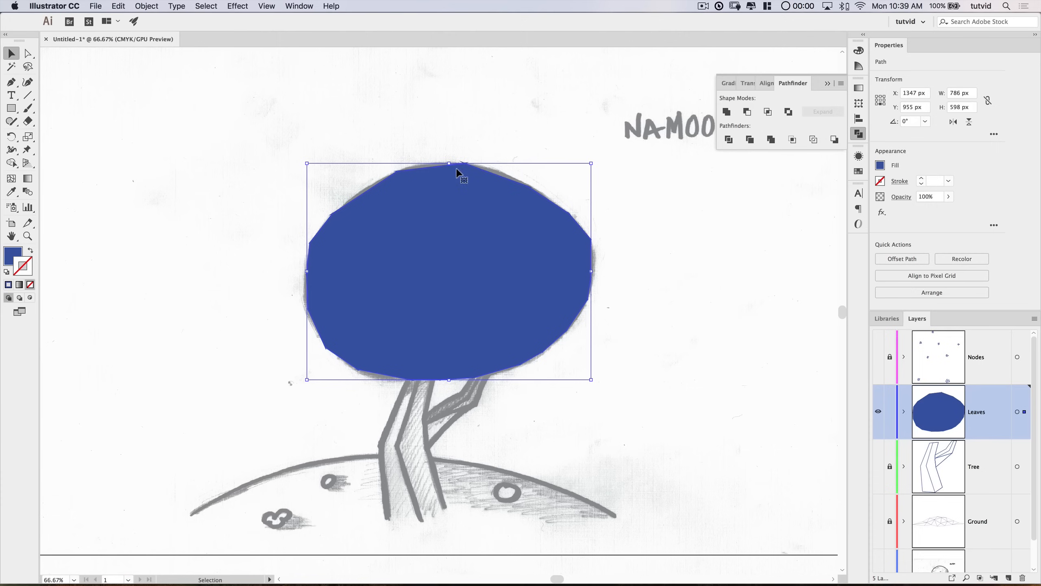
# Step: Expand the Leaves layer, toggle the merged crown shape's visibility to check the triangles beneath, and select that shape
pyautogui.click(636, 201)
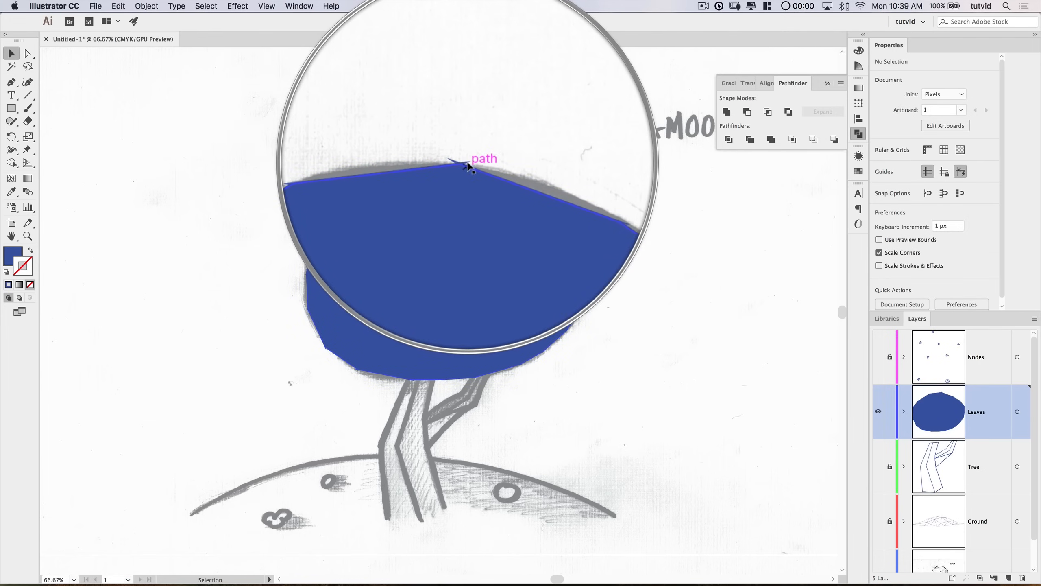
pyautogui.click(905, 412)
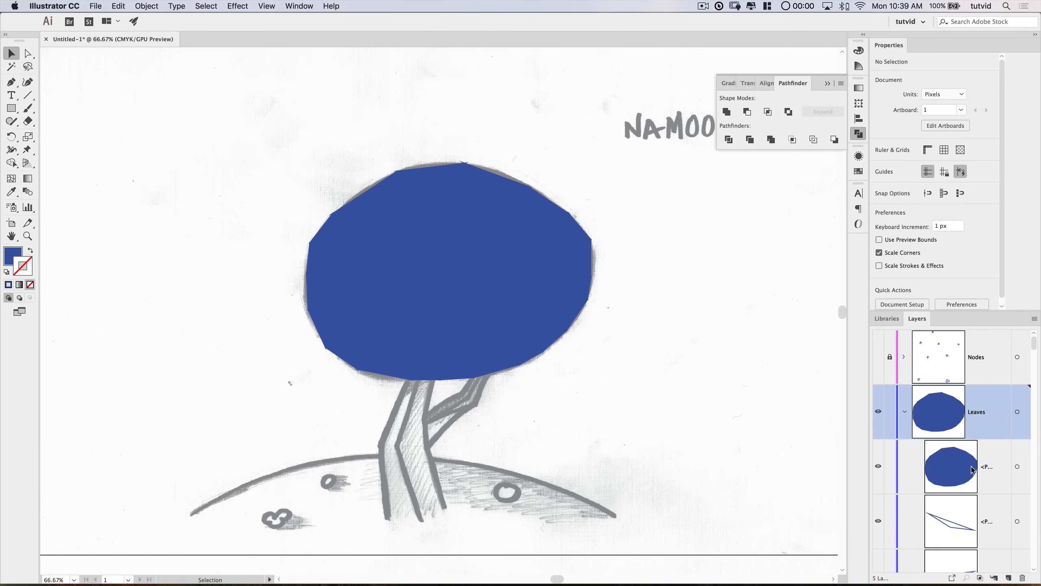
pyautogui.click(879, 467)
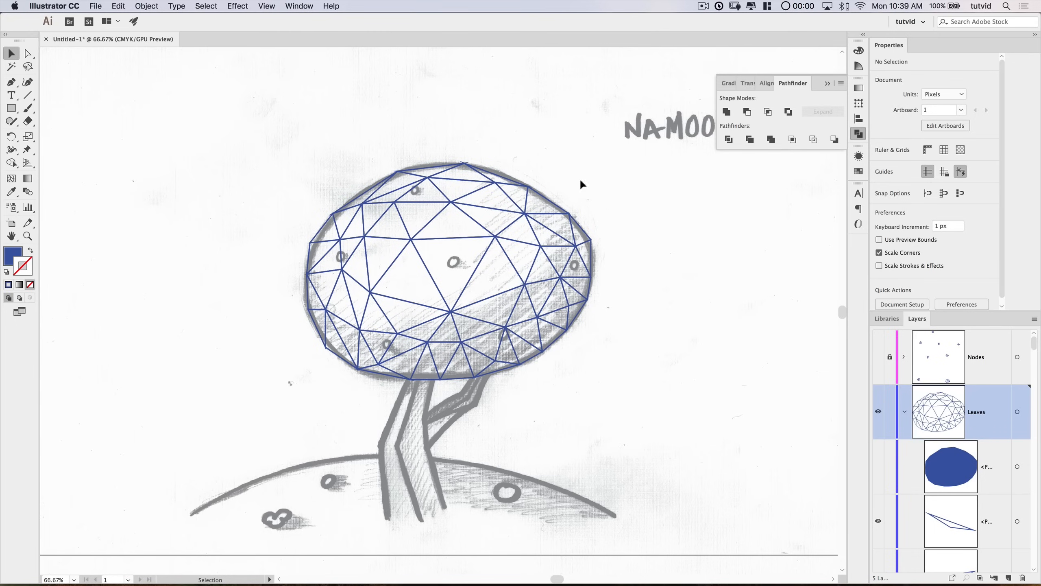
pyautogui.click(878, 466)
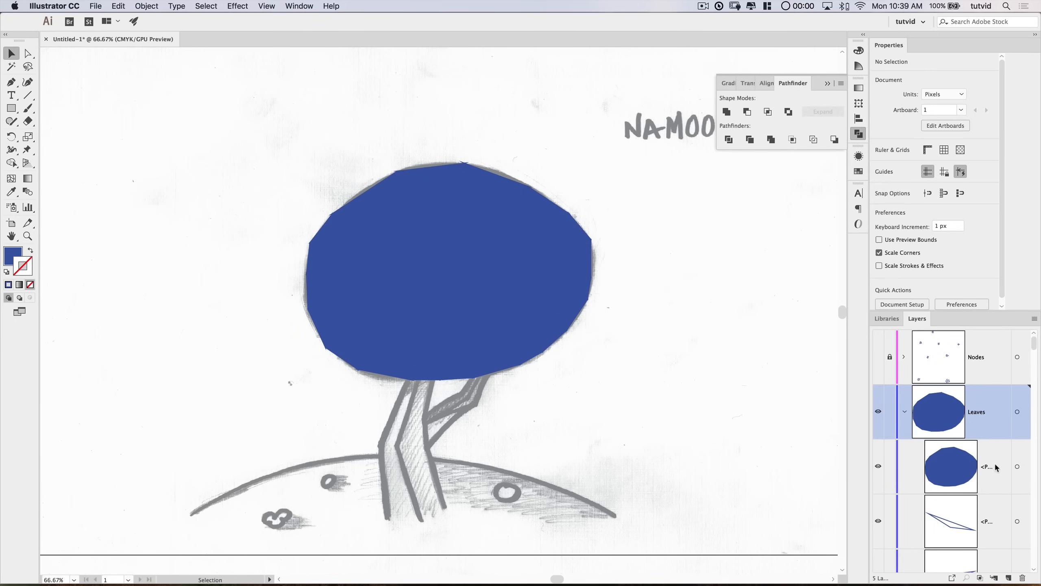
pyautogui.click(1018, 467)
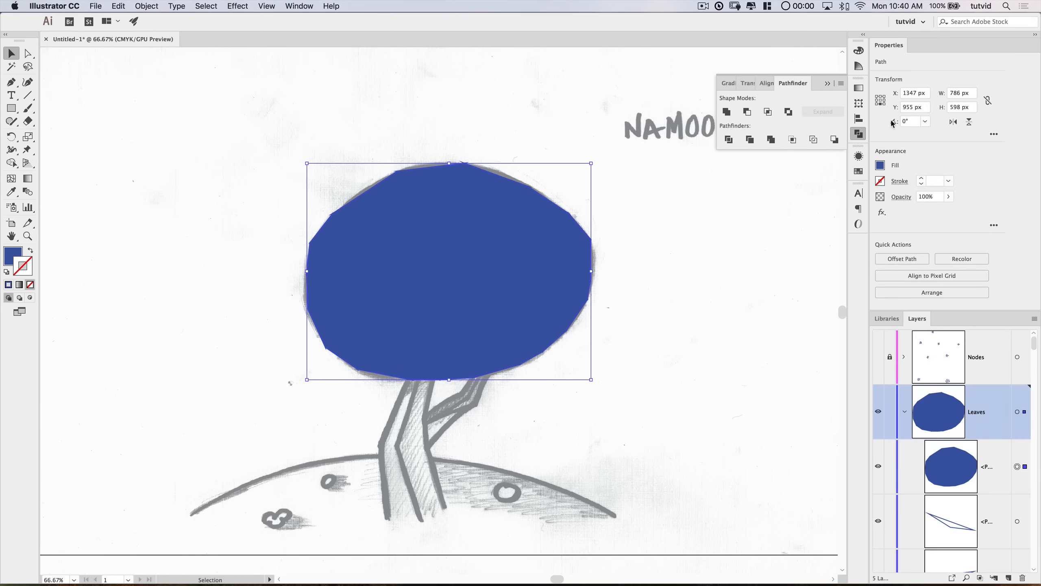
# Step: Apply a linear gradient to the merged crown shape's stroke and show the swatches alongside the gradient settings
pyautogui.click(861, 89)
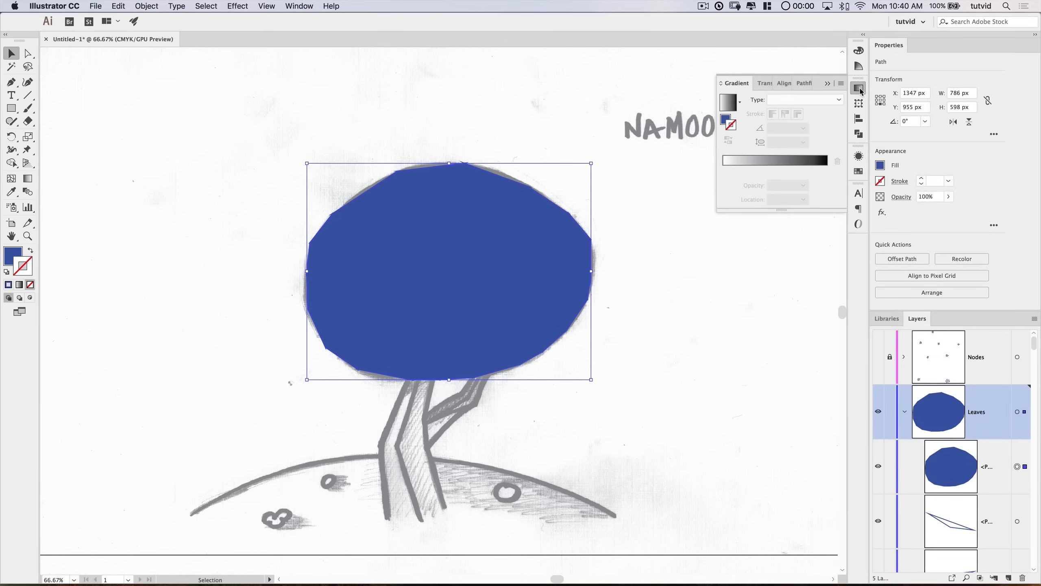
pyautogui.click(728, 104)
pyautogui.click(864, 35)
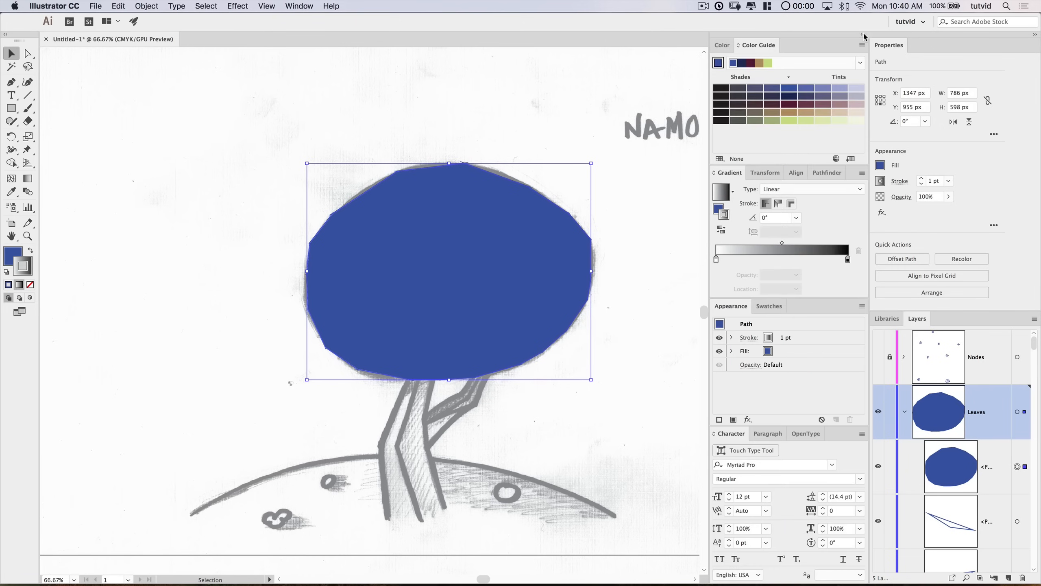
pyautogui.click(766, 306)
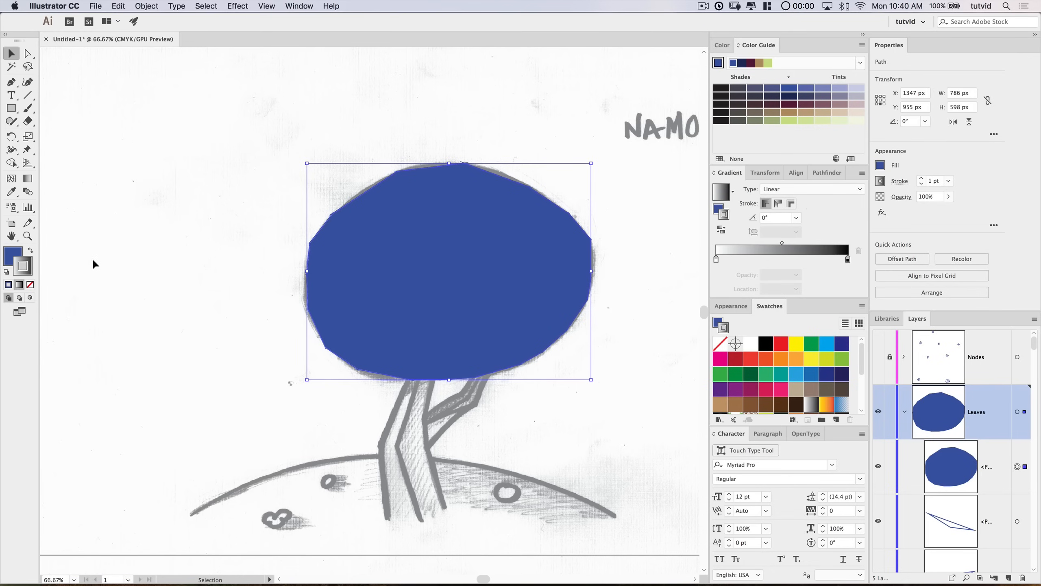
# Step: Remove the leaf crown shape's stroke and replace its blue fill with a gradient
pyautogui.click(32, 284)
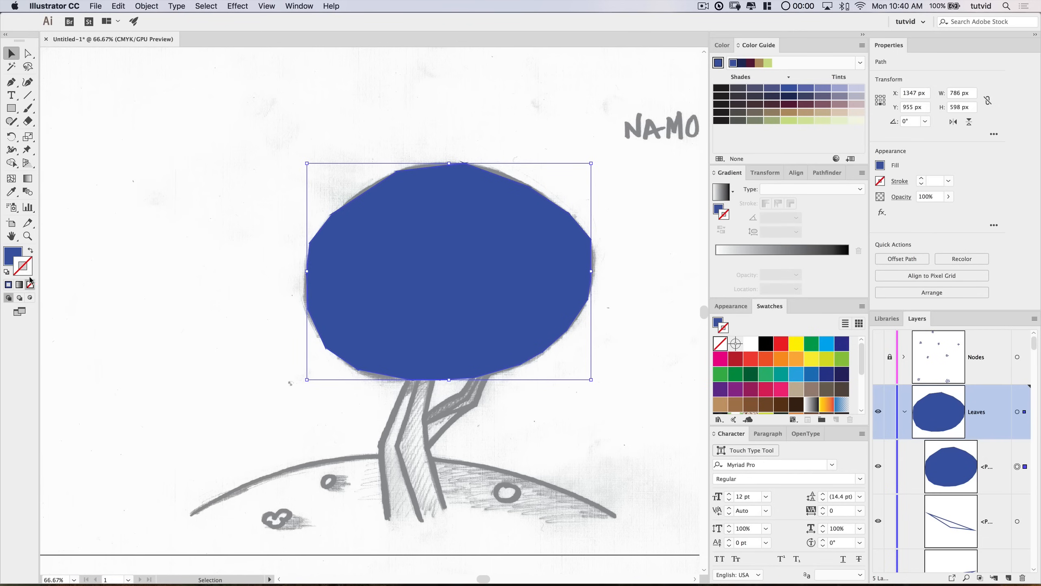
pyautogui.click(15, 254)
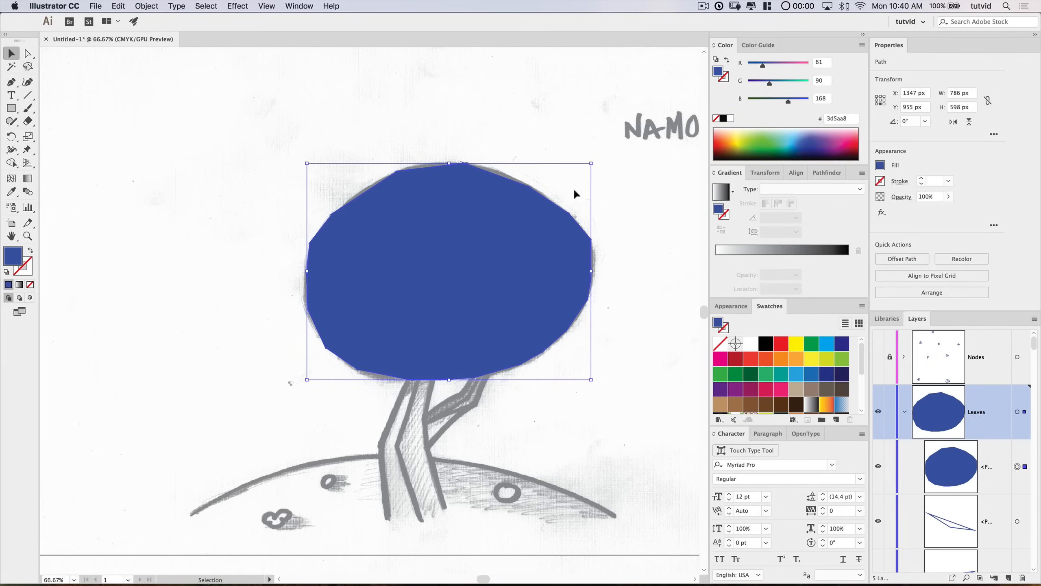
pyautogui.click(725, 198)
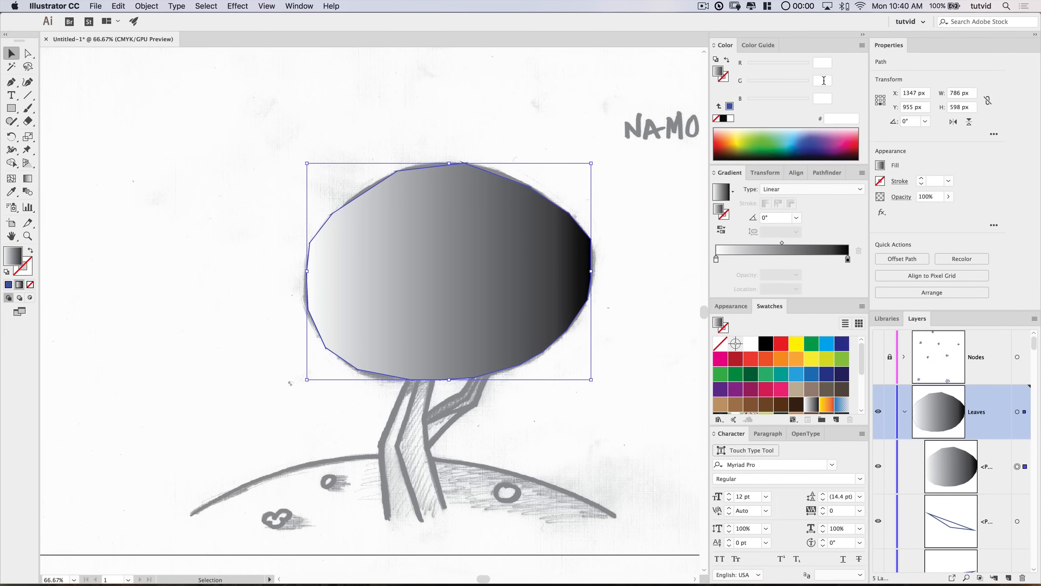
# Step: Set the gradient's start to the yellow-green swatch and its end to the dark green swatch, and make it Radial
pyautogui.scroll(-3, 789, 362)
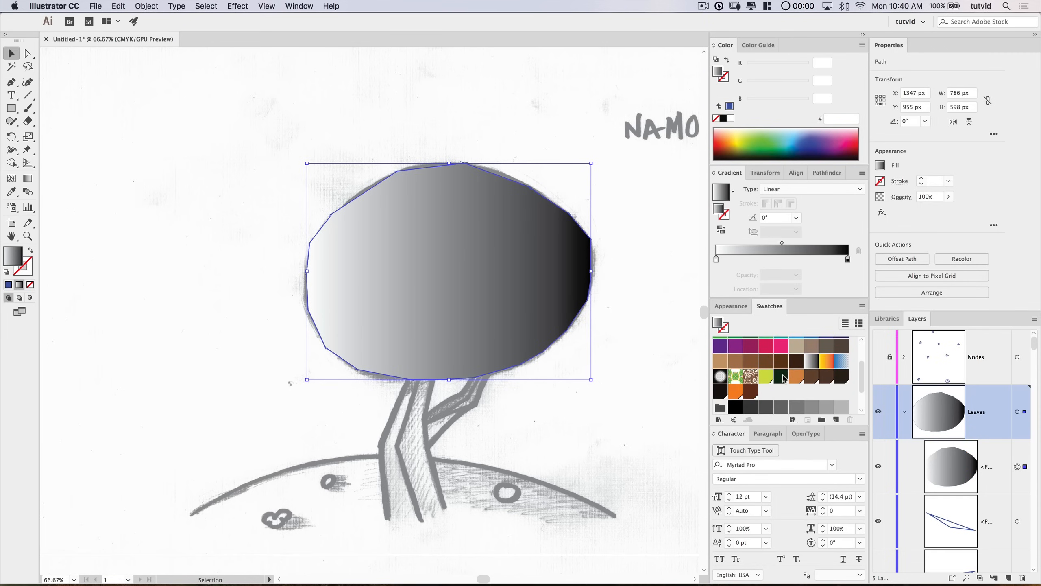
pyautogui.moveTo(766, 378); pyautogui.dragTo(717, 259)
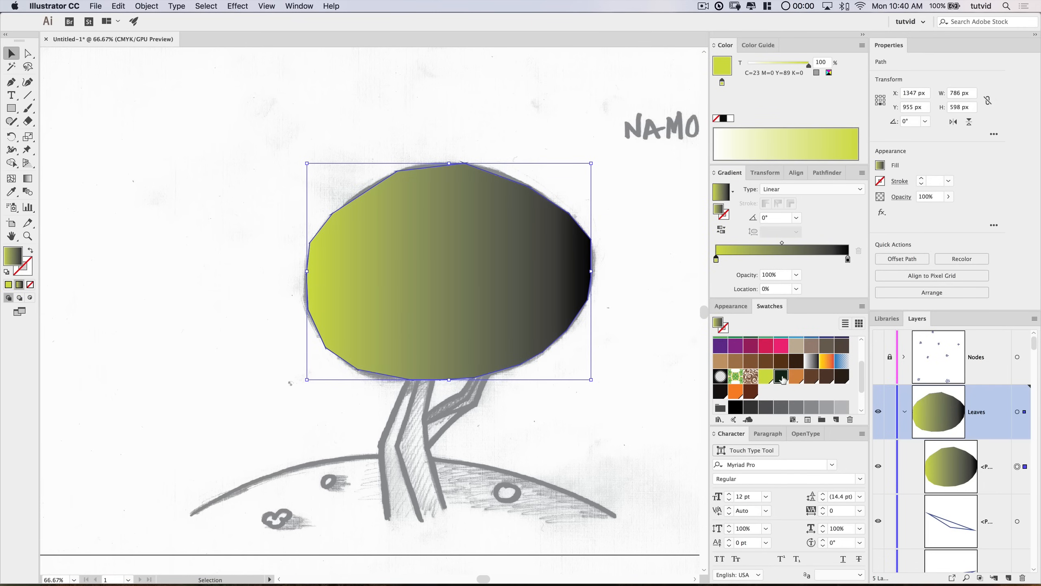
pyautogui.moveTo(782, 377); pyautogui.dragTo(850, 257)
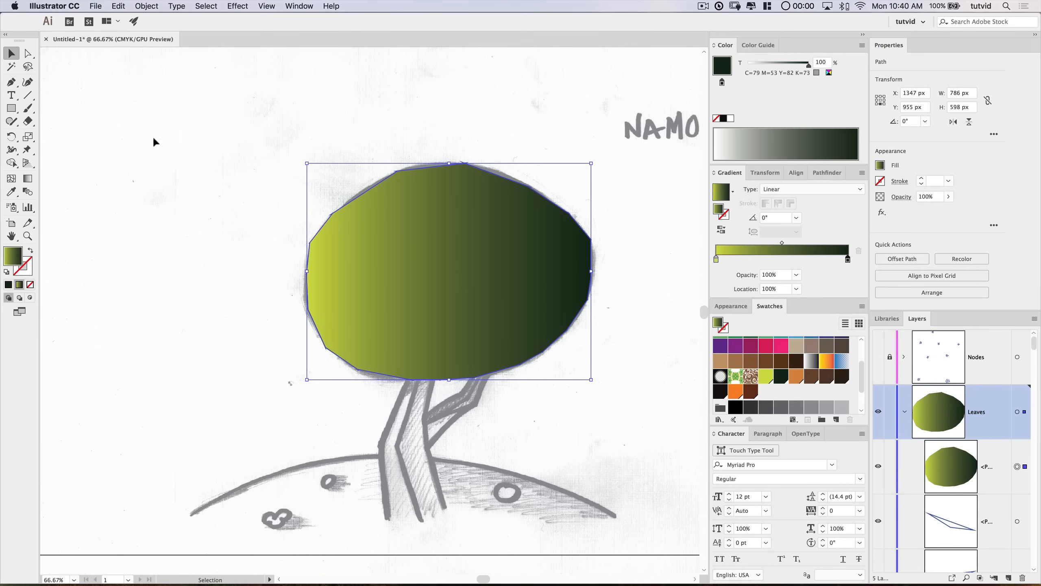
pyautogui.click(831, 190)
pyautogui.click(783, 203)
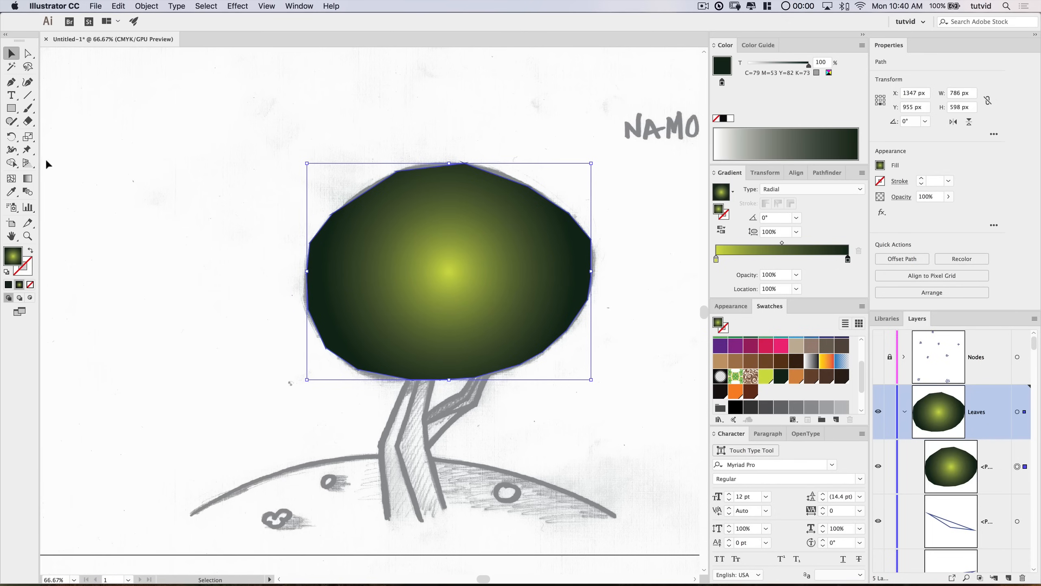
# Step: Check the sketch's shading under the Leaves layer and redraw the crown's radial gradient diagonally from upper left to lower right with the Gradient tool
pyautogui.click(27, 179)
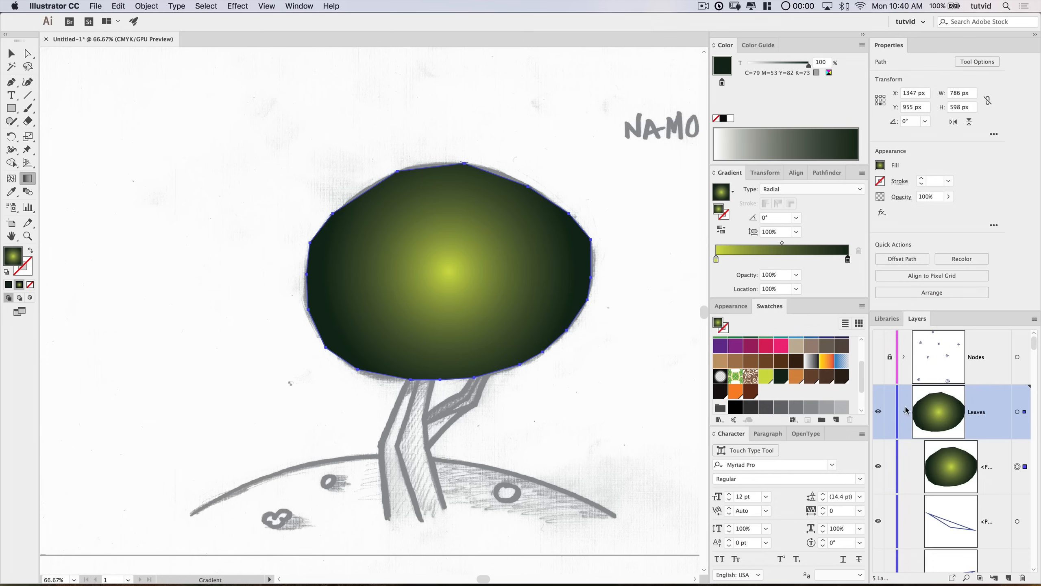
pyautogui.click(882, 413)
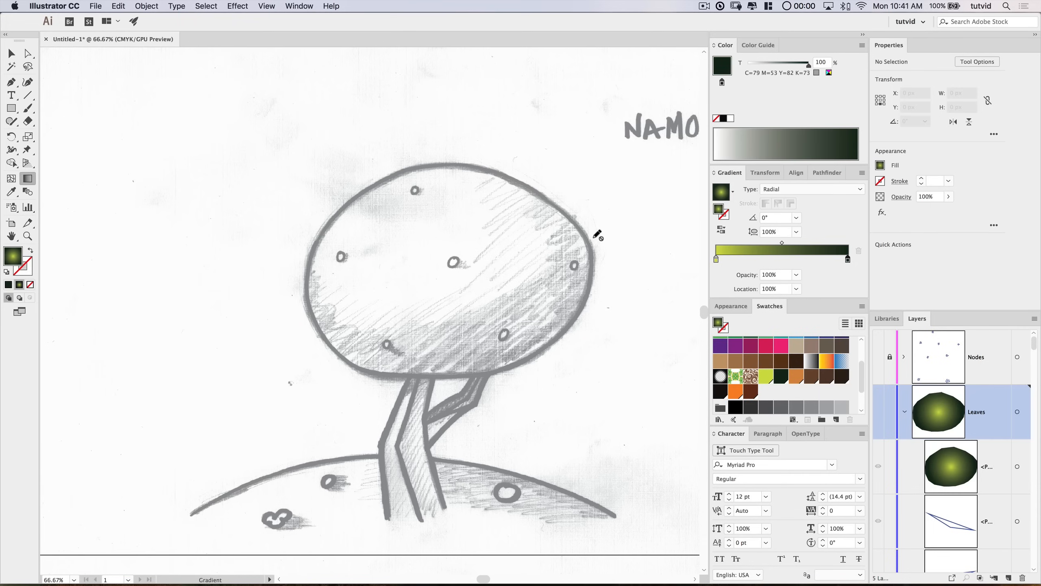
pyautogui.click(879, 412)
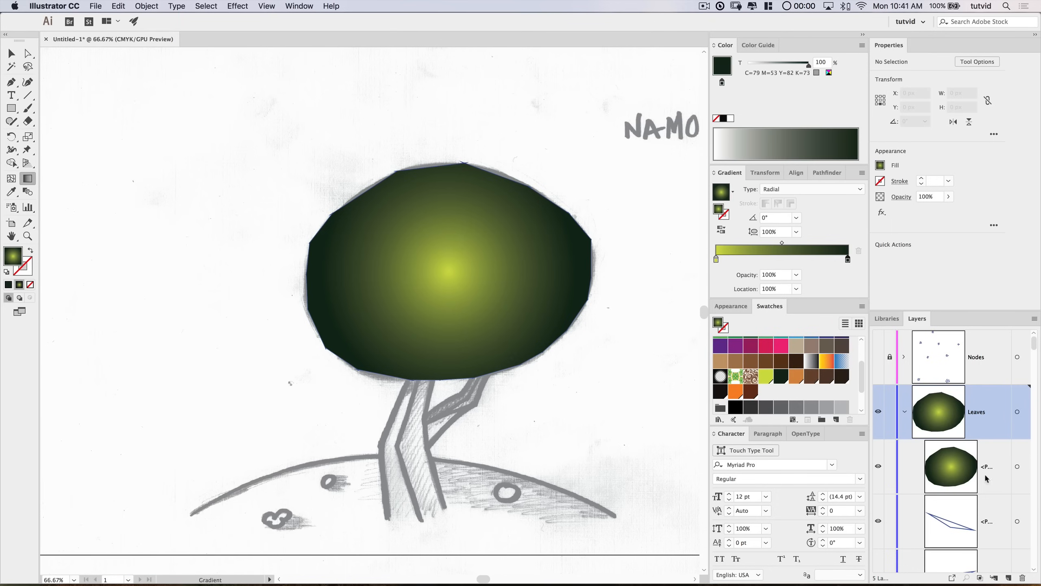
pyautogui.click(1017, 467)
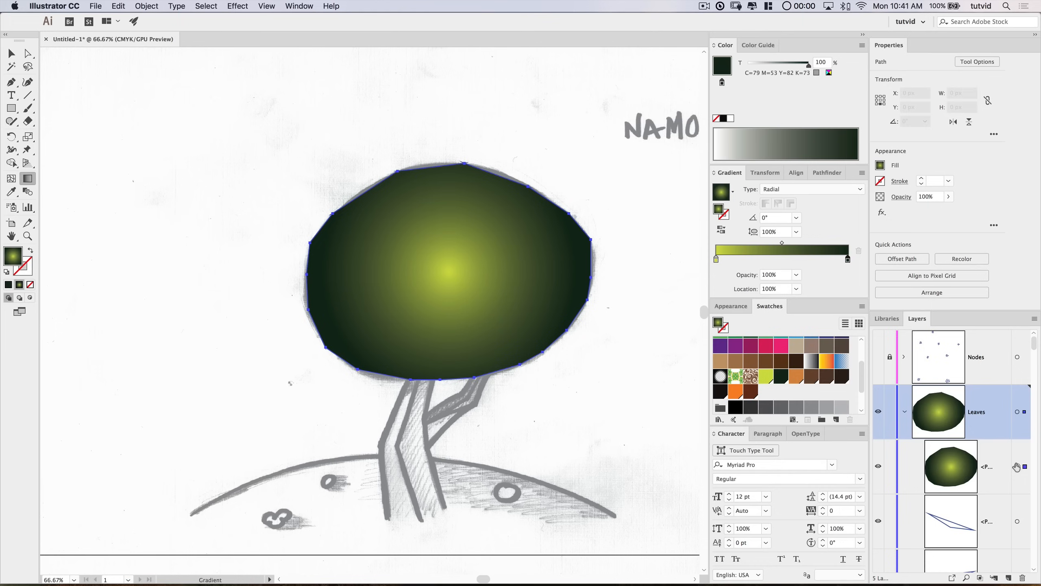
pyautogui.moveTo(330, 161); pyautogui.dragTo(552, 317)
pyautogui.moveTo(358, 203); pyautogui.dragTo(552, 371)
pyautogui.moveTo(357, 201); pyautogui.dragTo(537, 362)
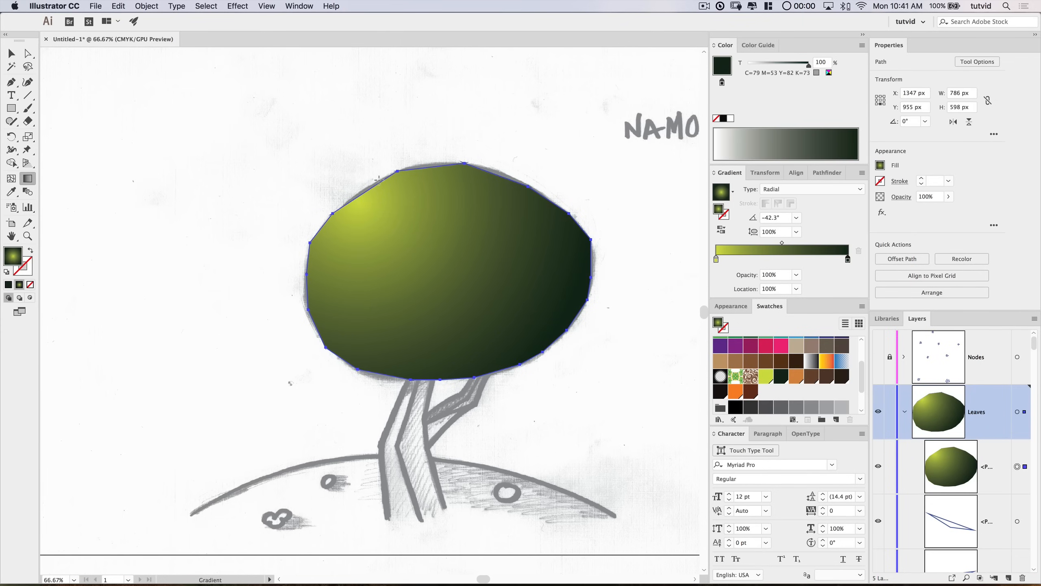
pyautogui.moveTo(370, 173); pyautogui.dragTo(541, 374)
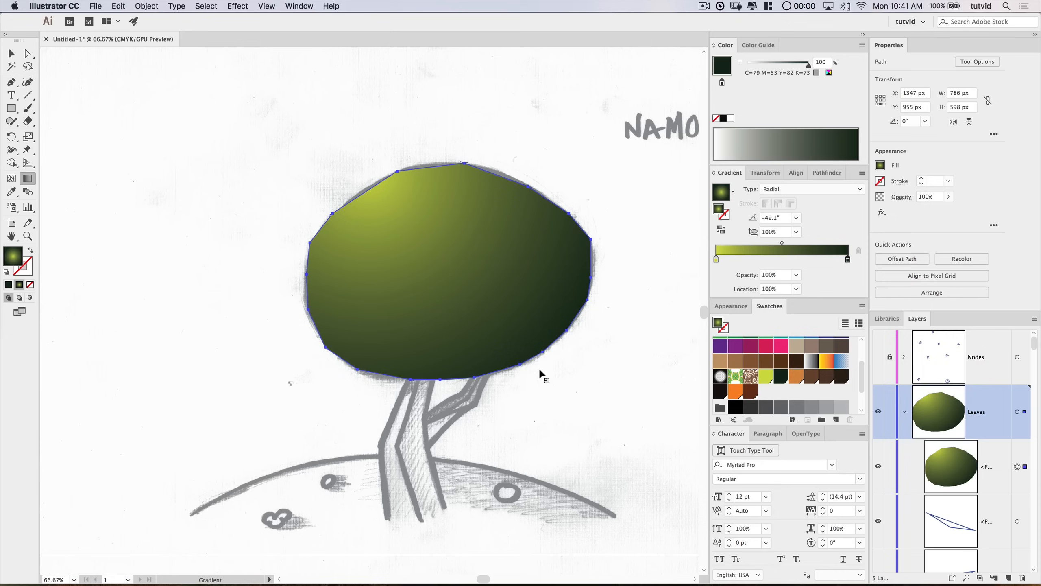
# Step: Redraw the crown's gradient at about -53.5°, shift the dark green stop slightly inward and set the yellow-green stop to about 39.83%
pyautogui.moveTo(717, 260); pyautogui.dragTo(746, 259)
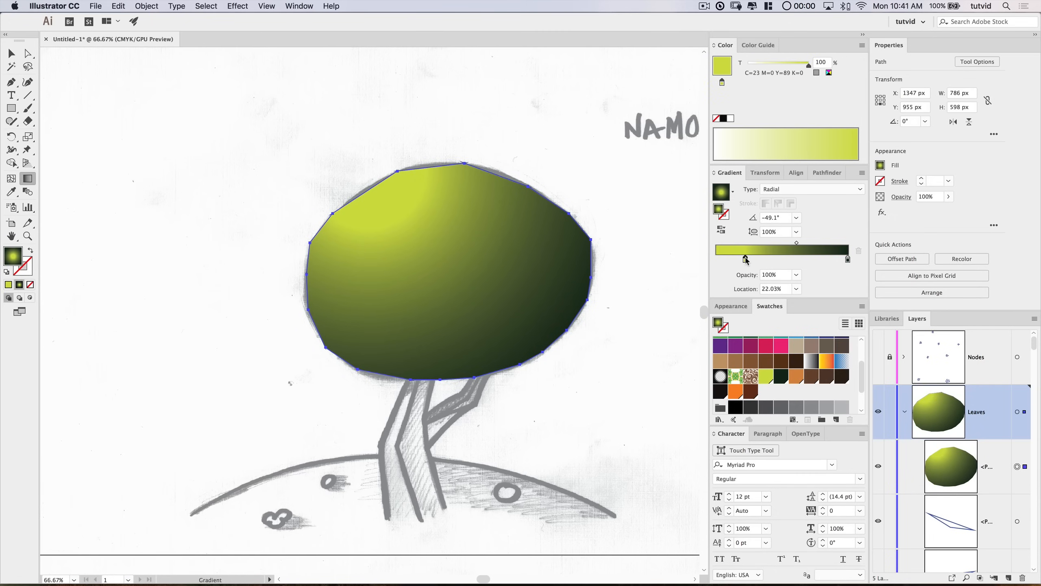
pyautogui.moveTo(302, 181); pyautogui.dragTo(541, 343)
pyautogui.moveTo(363, 121); pyautogui.dragTo(521, 340)
pyautogui.moveTo(279, 146); pyautogui.dragTo(505, 334)
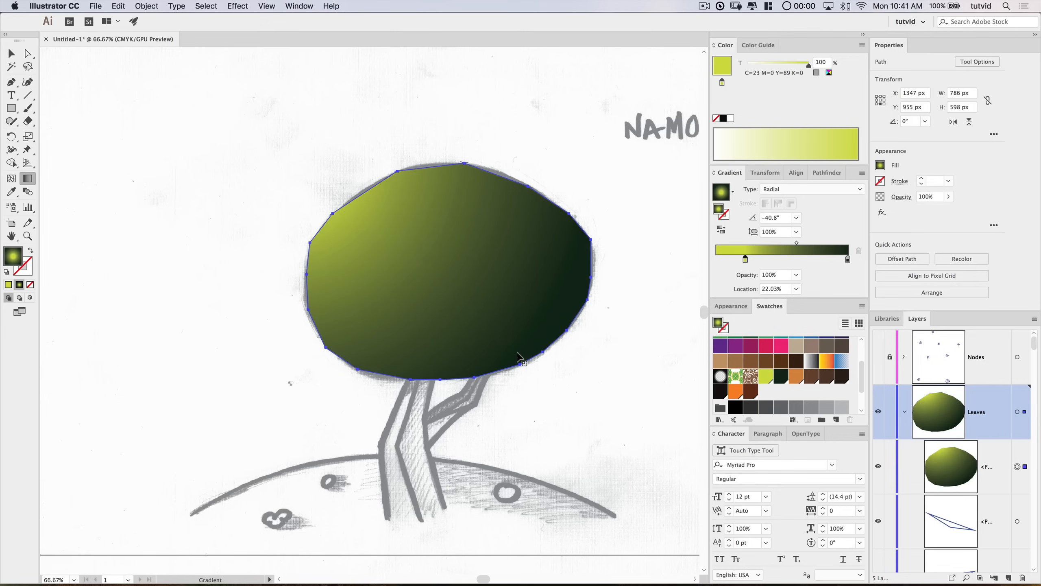
pyautogui.moveTo(325, 99); pyautogui.dragTo(517, 362)
pyautogui.moveTo(848, 259); pyautogui.dragTo(840, 260)
pyautogui.moveTo(746, 260); pyautogui.dragTo(769, 260)
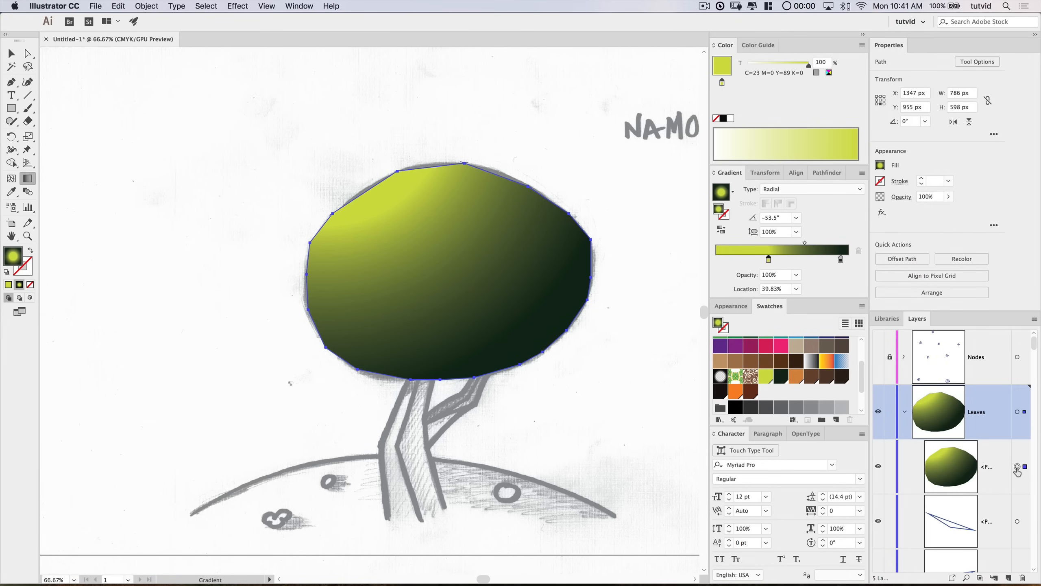
# Step: Send the gradient crown shape to the back behind the triangle outlines and deselect it
pyautogui.press('v')
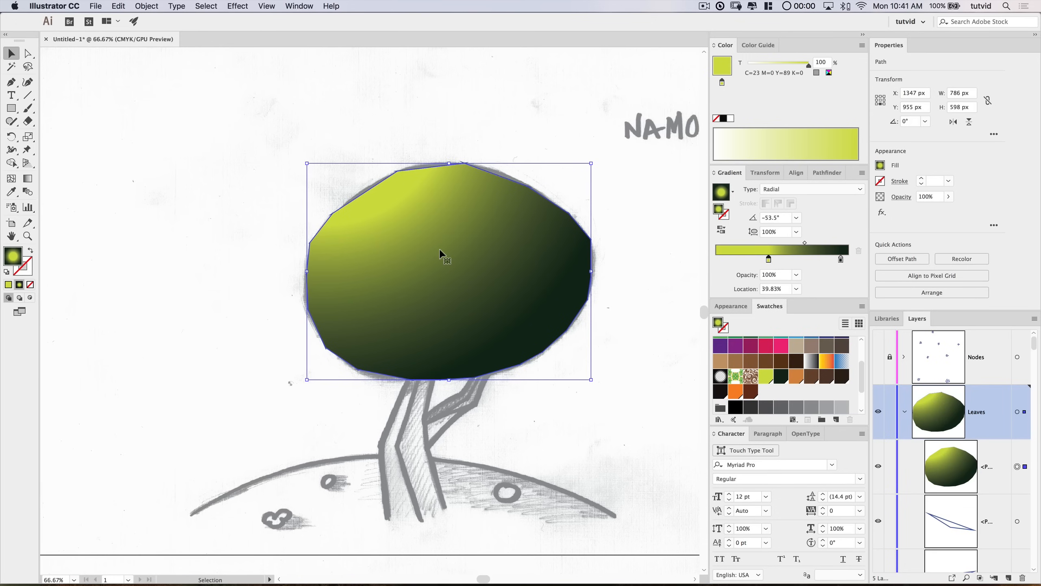
pyautogui.rightClick(440, 200)
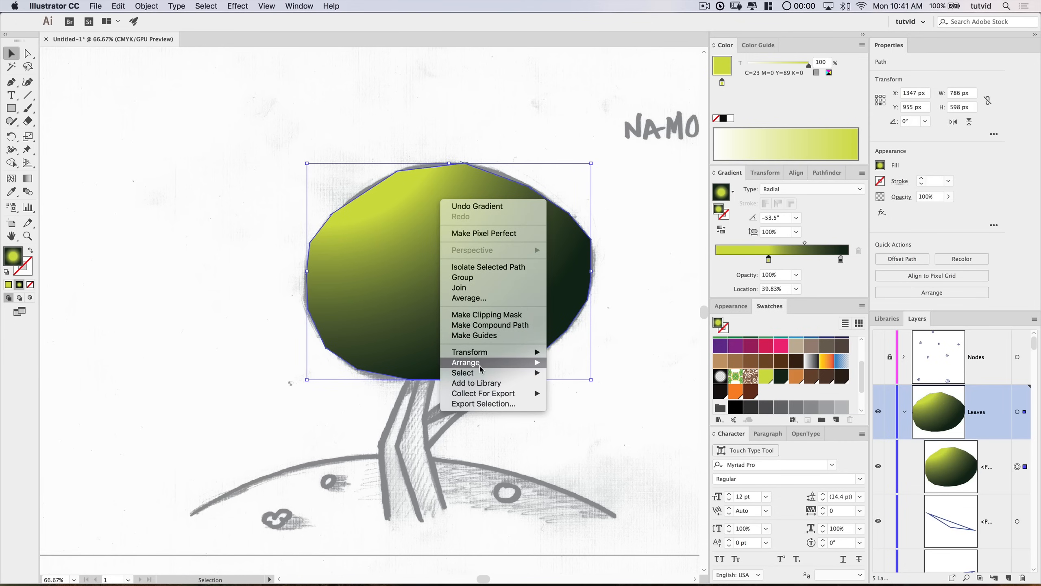
pyautogui.moveTo(480, 362)
pyautogui.click(590, 393)
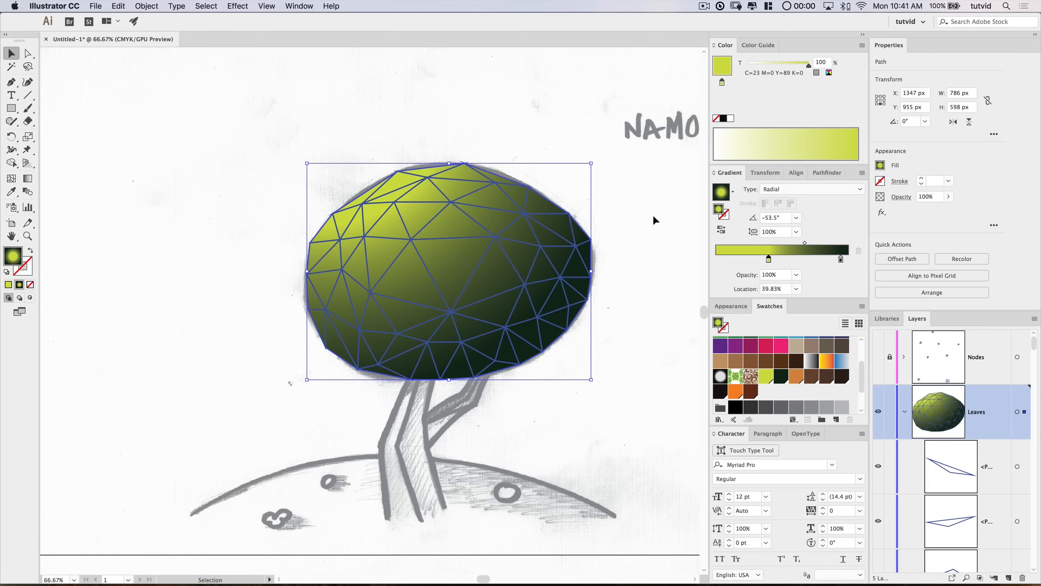
pyautogui.click(212, 132)
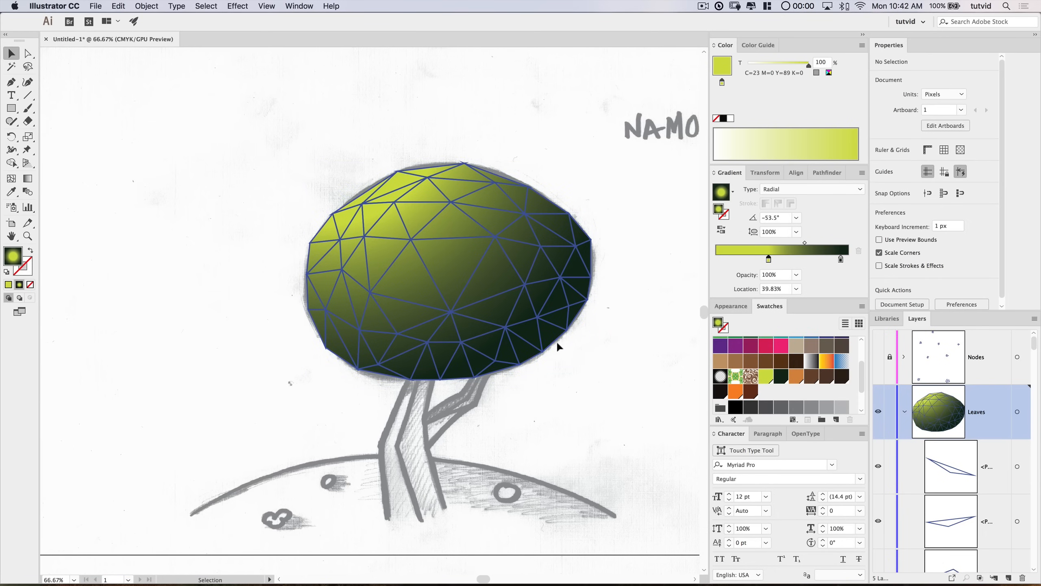
# Step: Try to sample the crown's gradient onto the triangle in its upper middle with the Eyedropper, and undo the sampled fill
pyautogui.press('z')
pyautogui.click(497, 319)
pyautogui.moveTo(481, 279); pyautogui.dragTo(512, 301)
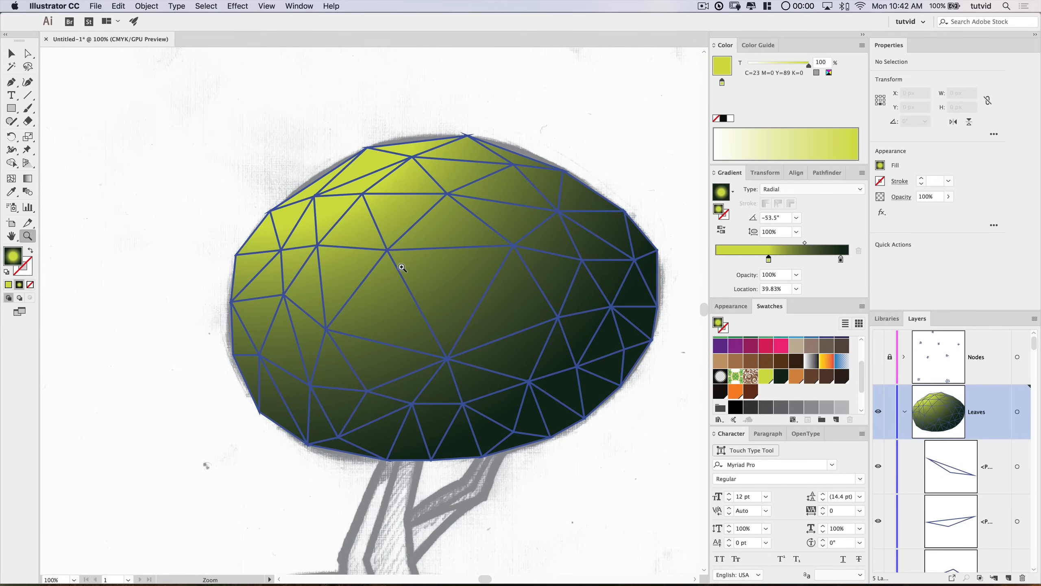
pyautogui.press('v')
pyautogui.click(466, 245)
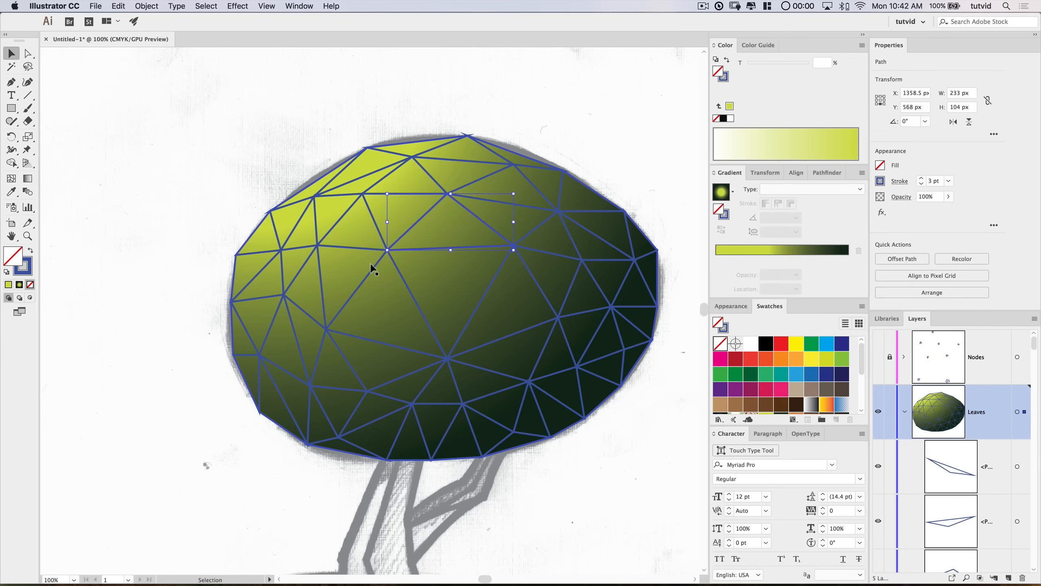
pyautogui.press('i')
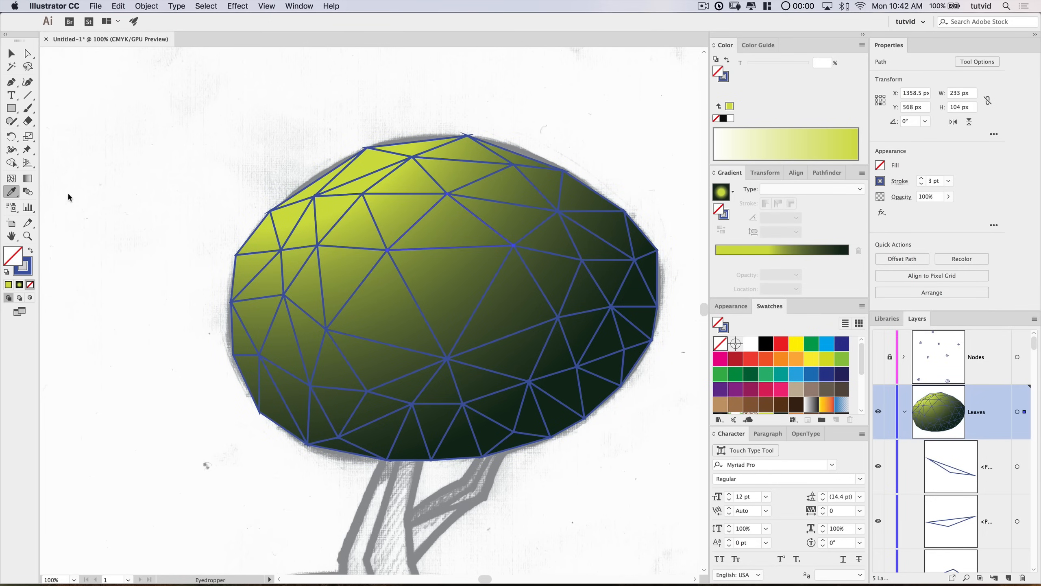
pyautogui.click(454, 230)
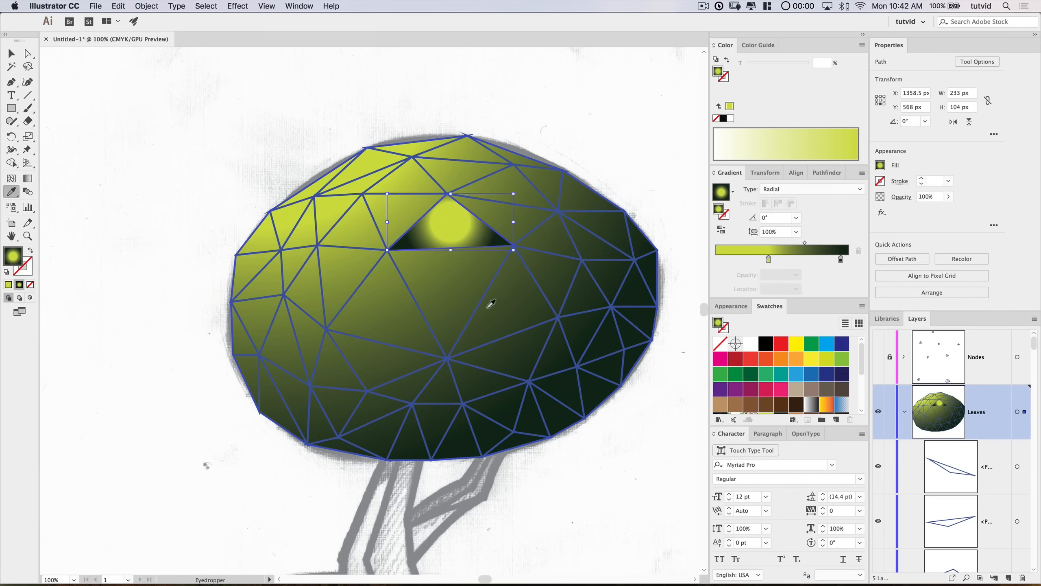
pyautogui.press('super+z')
# Step: Expand the gradient crown shape's fill into 255 objects and check the resulting group in the Leaves layer
pyautogui.scroll(-5, 984, 470)
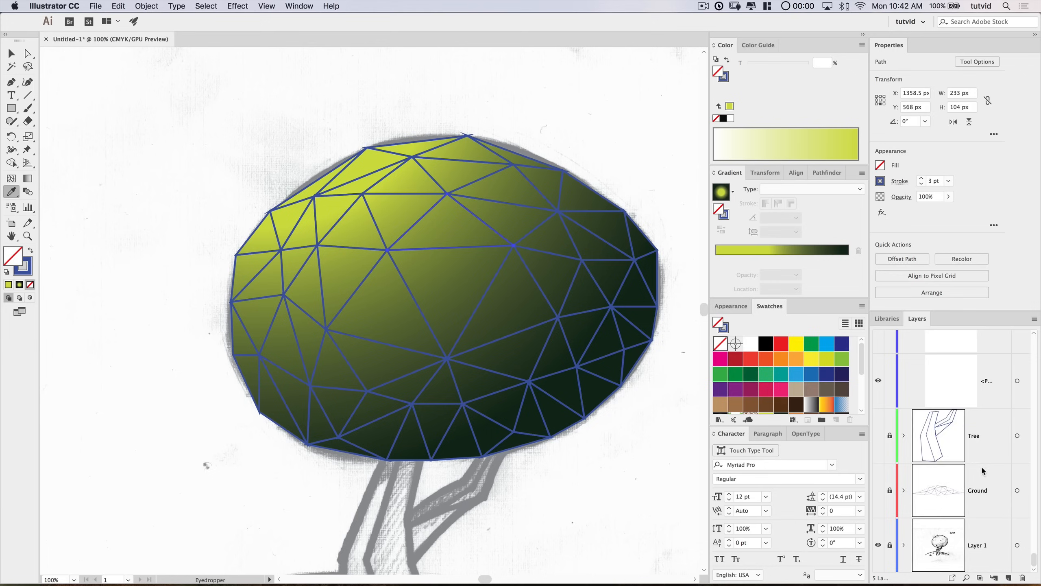
pyautogui.scroll(-2, 996, 476)
pyautogui.click(1016, 490)
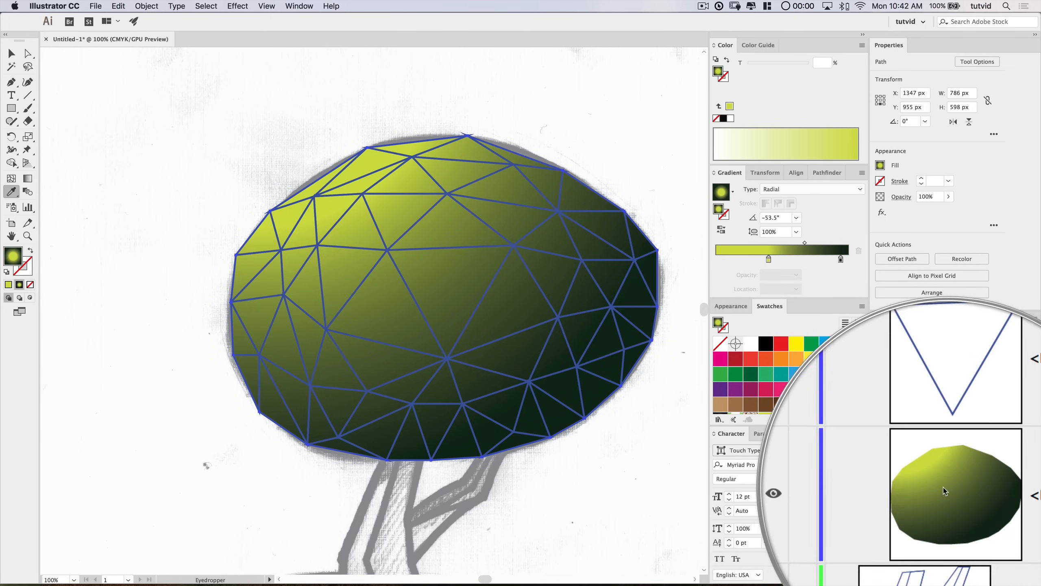
pyautogui.press('v')
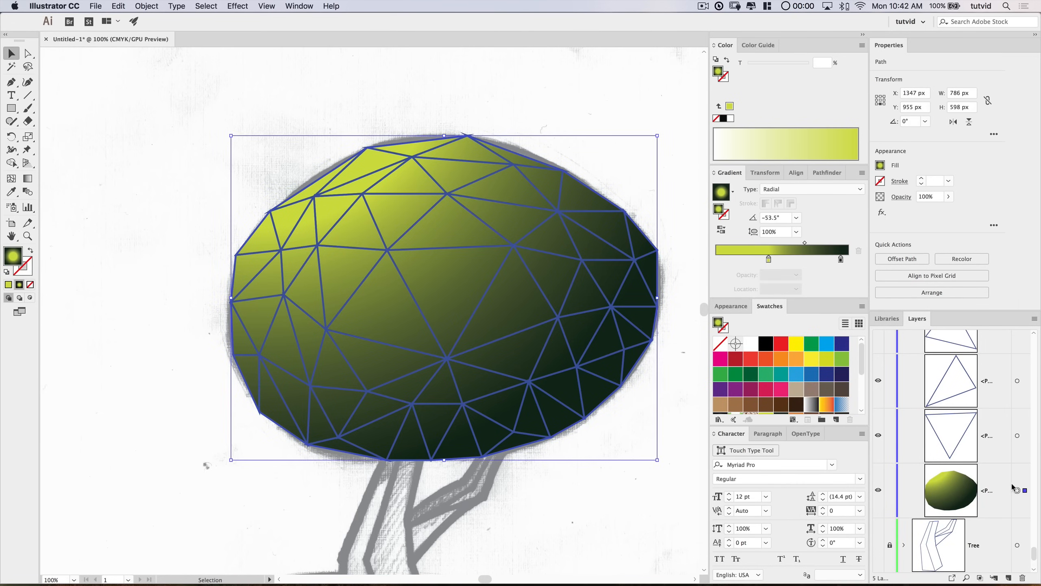
pyautogui.click(140, 5)
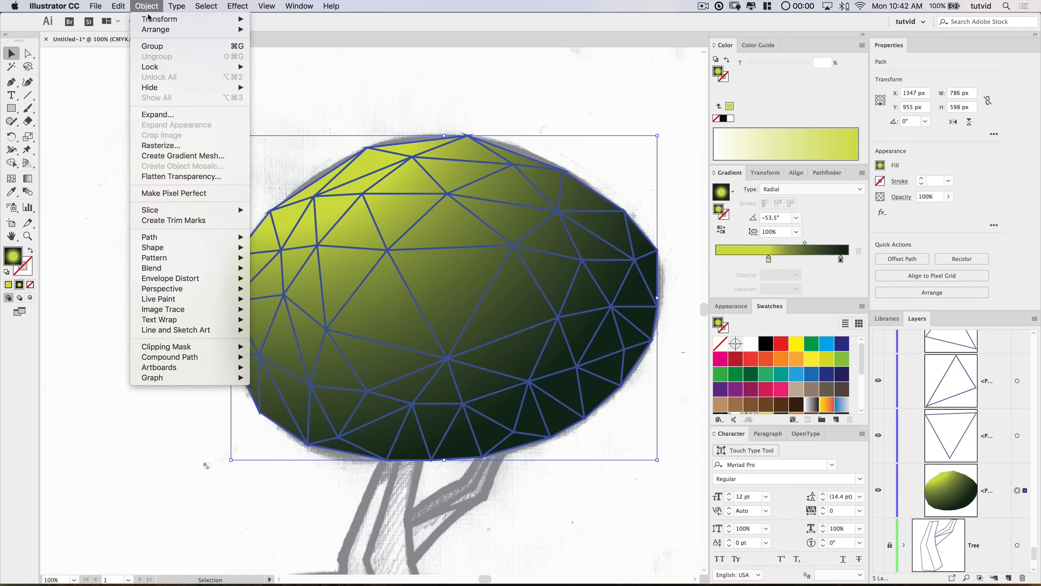
pyautogui.click(188, 115)
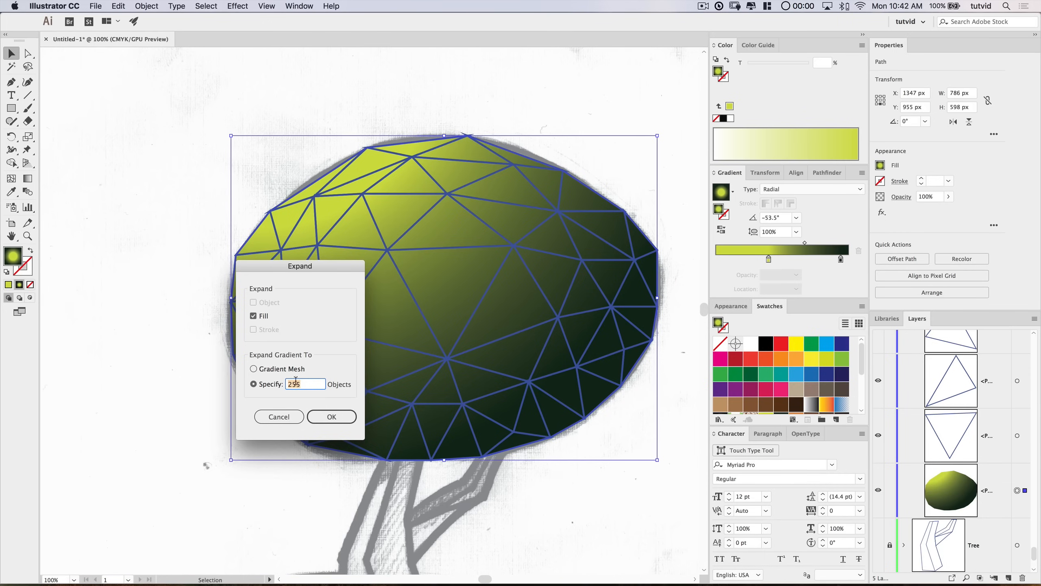
pyautogui.click(346, 417)
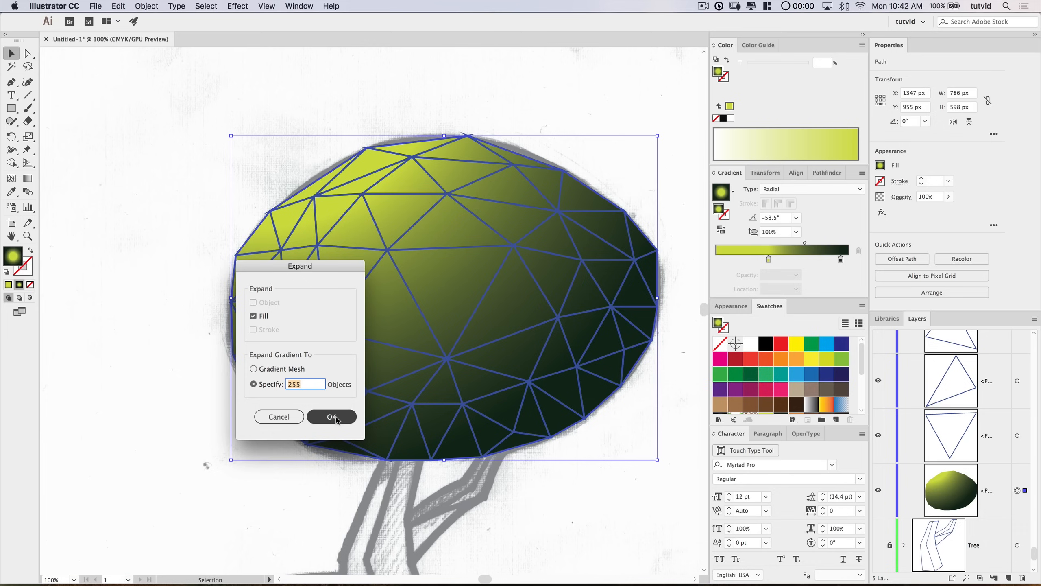
pyautogui.click(336, 420)
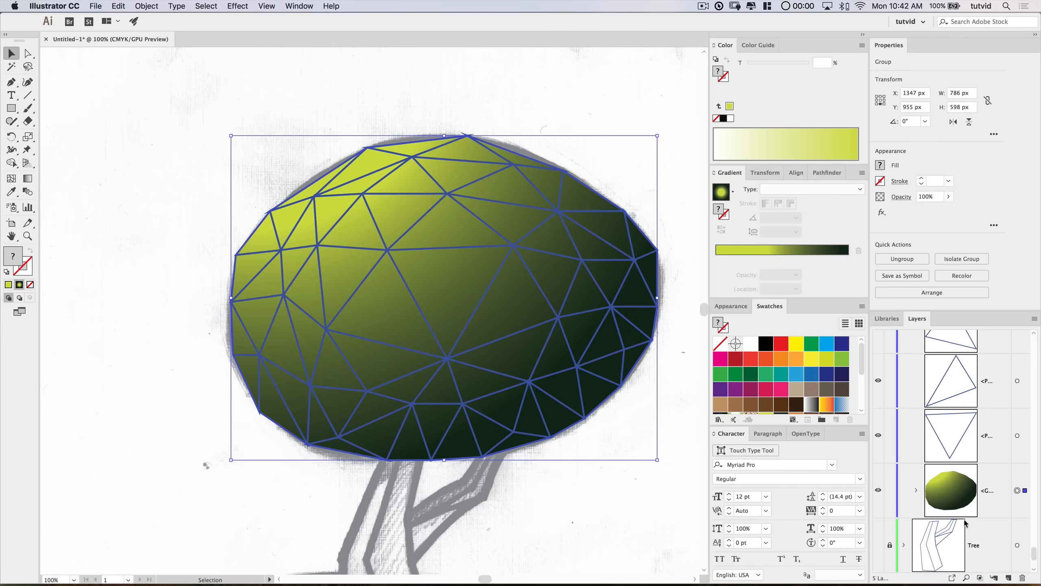
pyautogui.click(916, 491)
pyautogui.click(917, 491)
pyautogui.scroll(5, 978, 433)
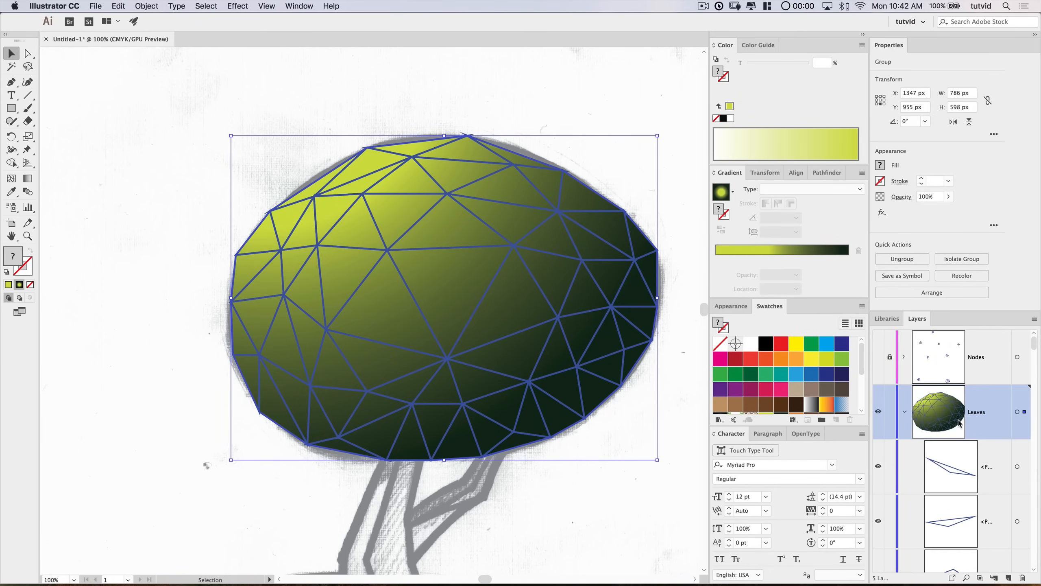
# Step: Fill the thin triangle on the crown's lower right edge with the dark green sampled from the expanded gradient beneath it
pyautogui.click(567, 493)
pyautogui.click(522, 448)
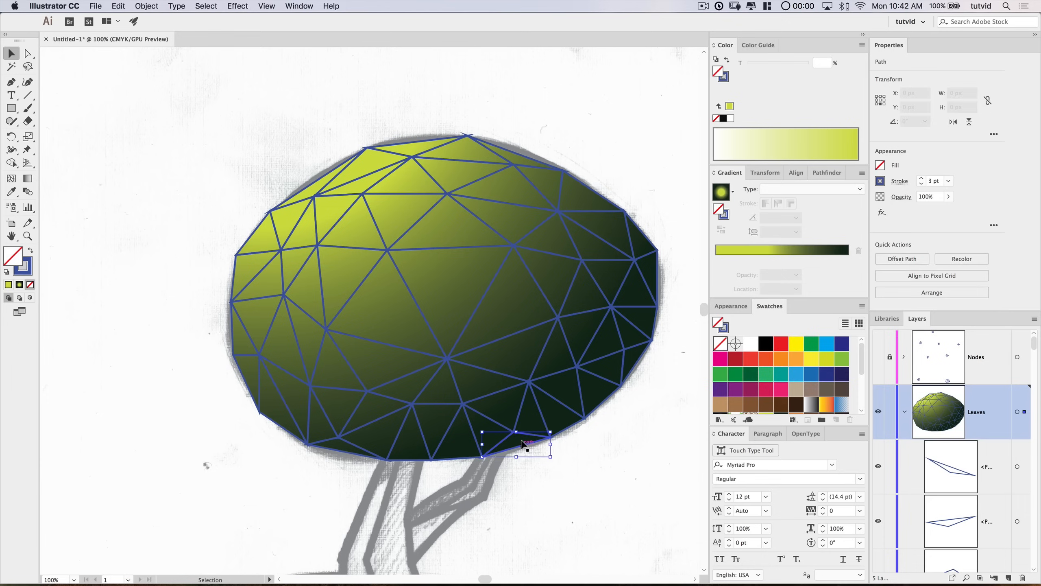
pyautogui.press('i')
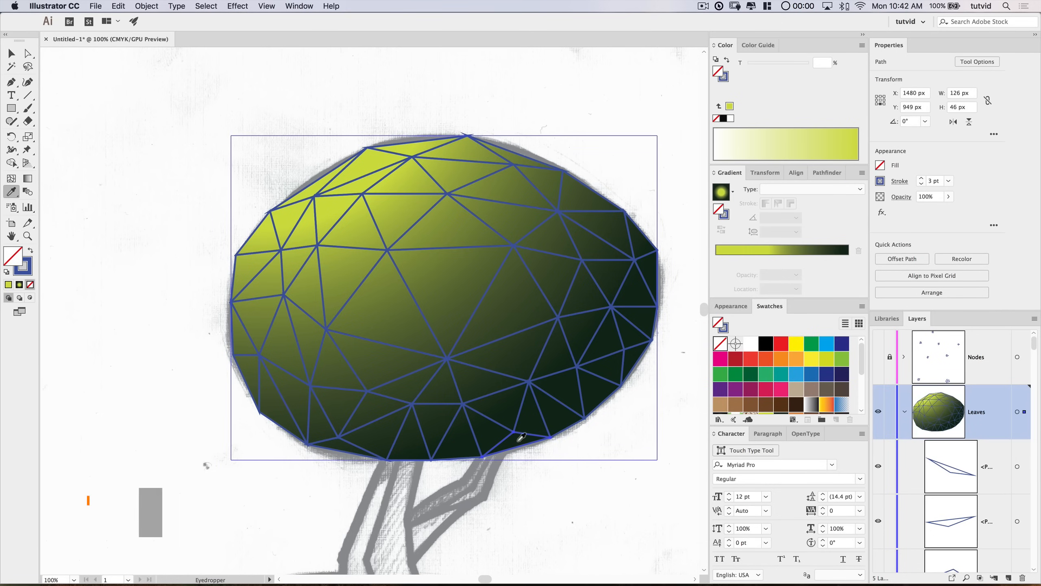
pyautogui.click(519, 437)
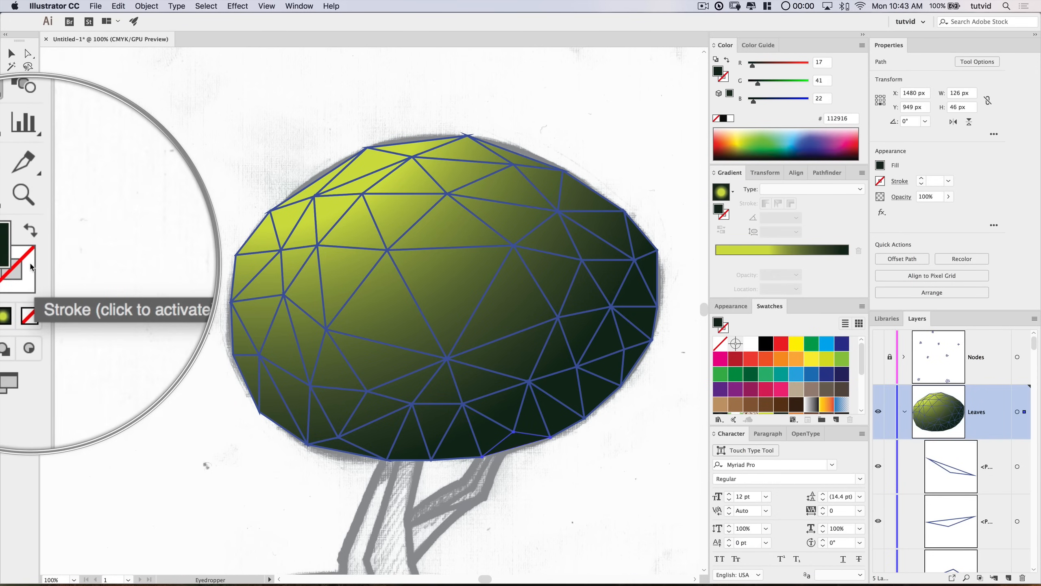
# Step: Fill the two adjoining triangles at the crown's lower right edge with the dark green 112916 sampled from the expanded gradient
pyautogui.press('v')
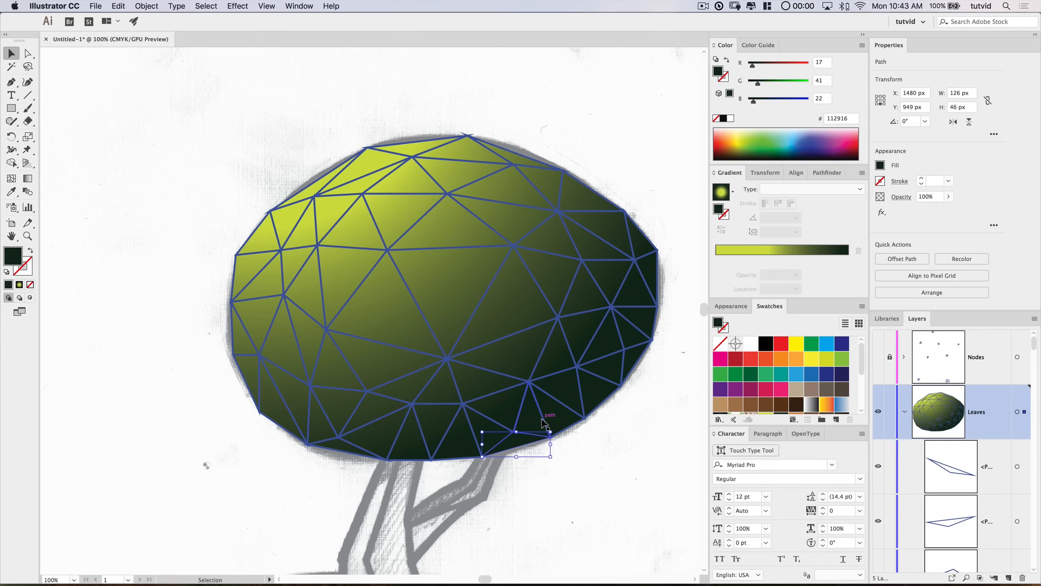
pyautogui.click(534, 416)
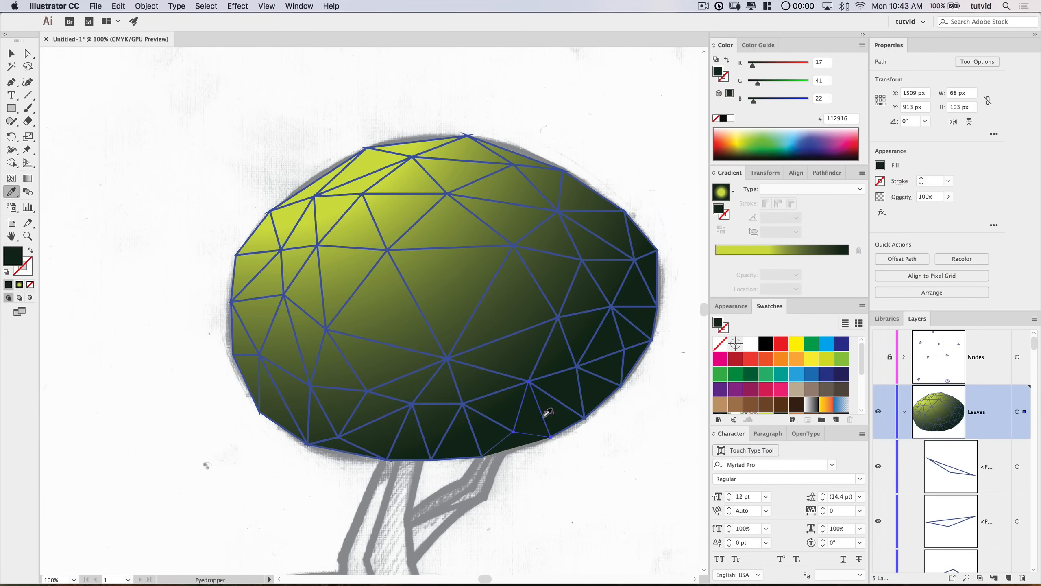
pyautogui.moveTo(535, 419); pyautogui.dragTo(574, 416)
pyautogui.press('i')
pyautogui.click(555, 417)
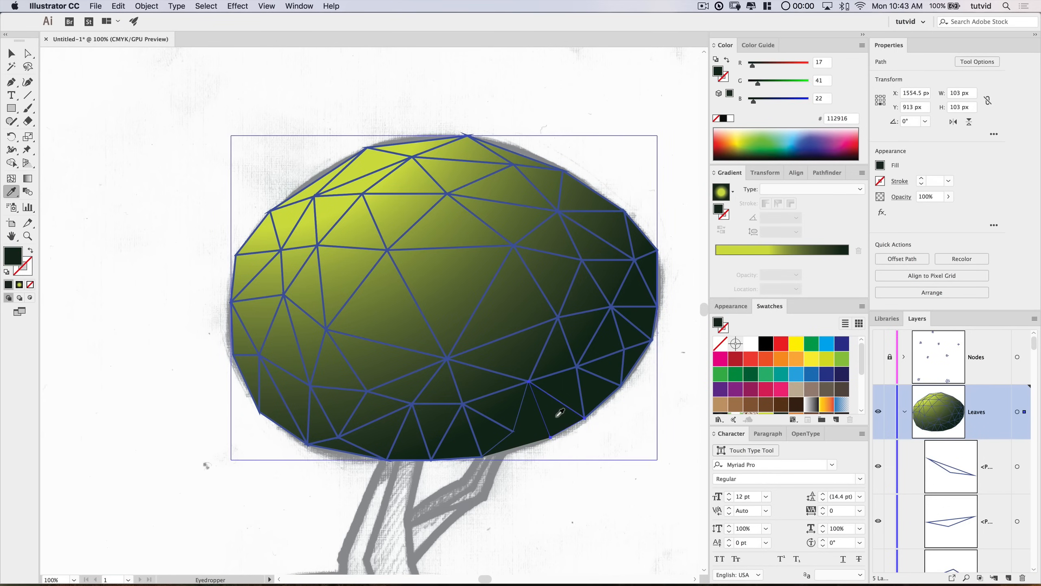
# Step: Fill the next triangle up the lower right edge and the triangle just inside it with dark green sampled from the gradient
pyautogui.press('v')
pyautogui.click(597, 386)
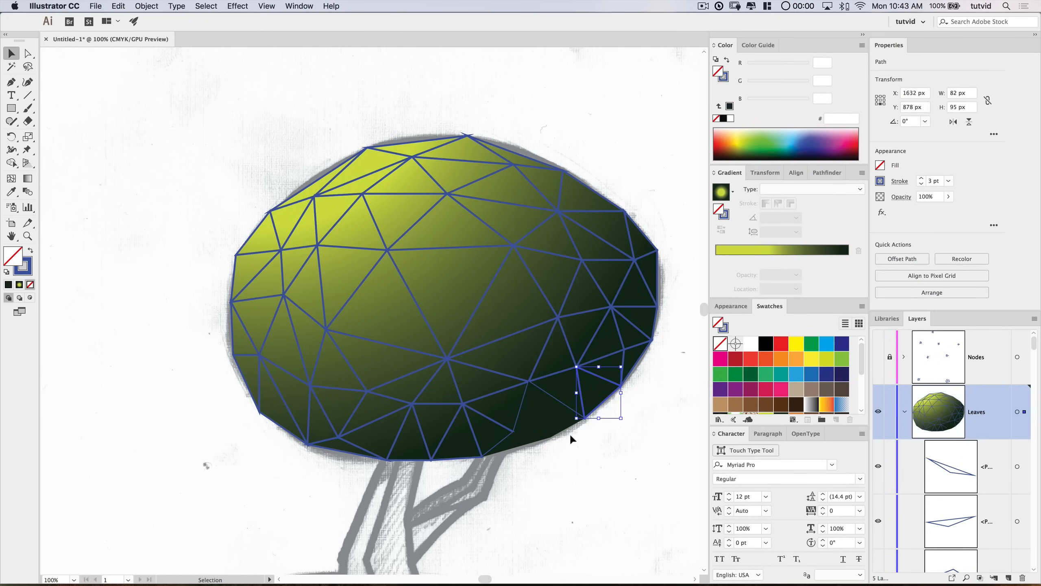
pyautogui.press('i')
pyautogui.click(573, 393)
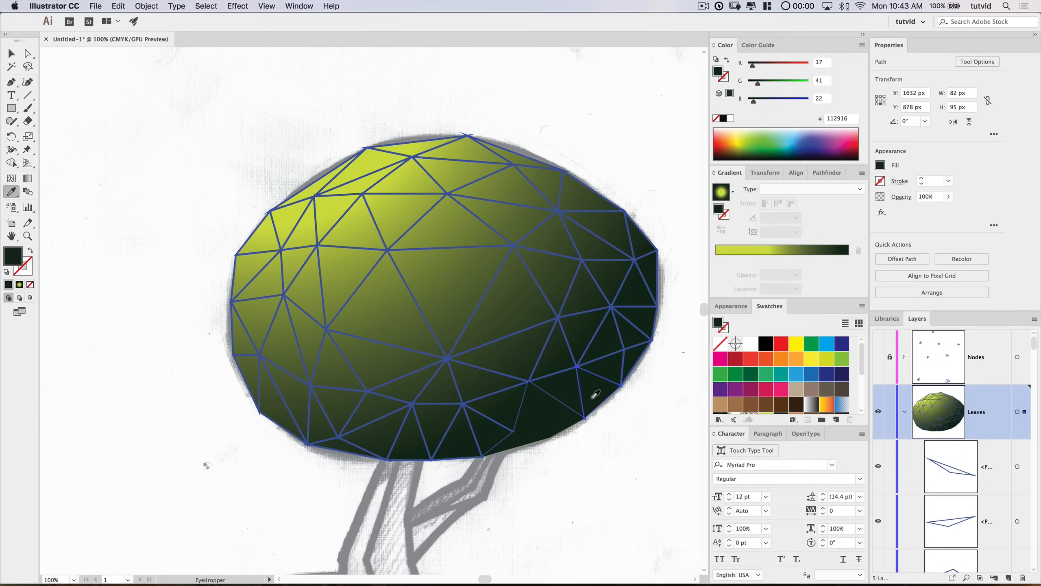
pyautogui.press('v')
pyautogui.click(553, 393)
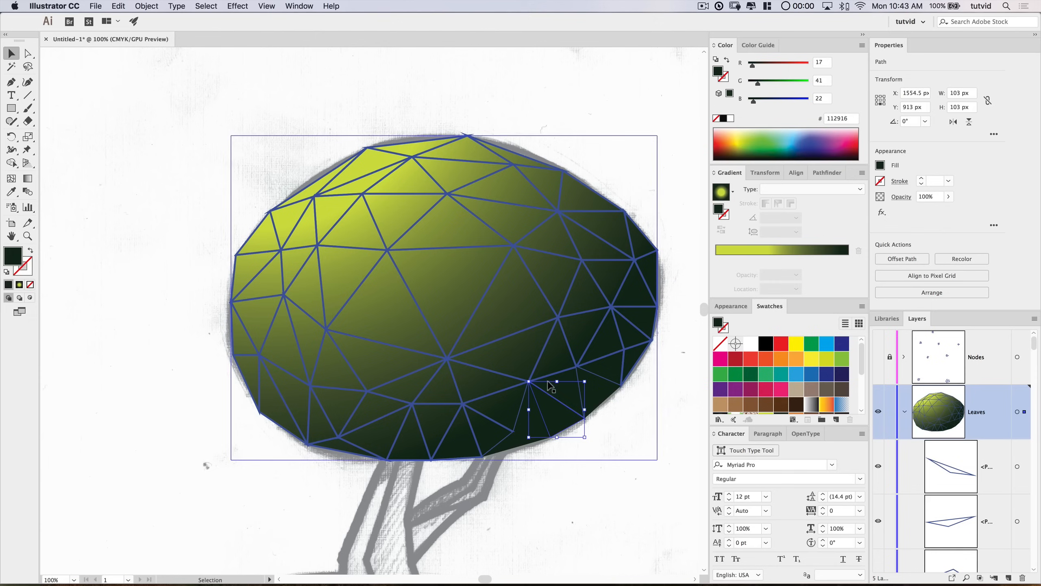
pyautogui.click(551, 379)
pyautogui.press('i')
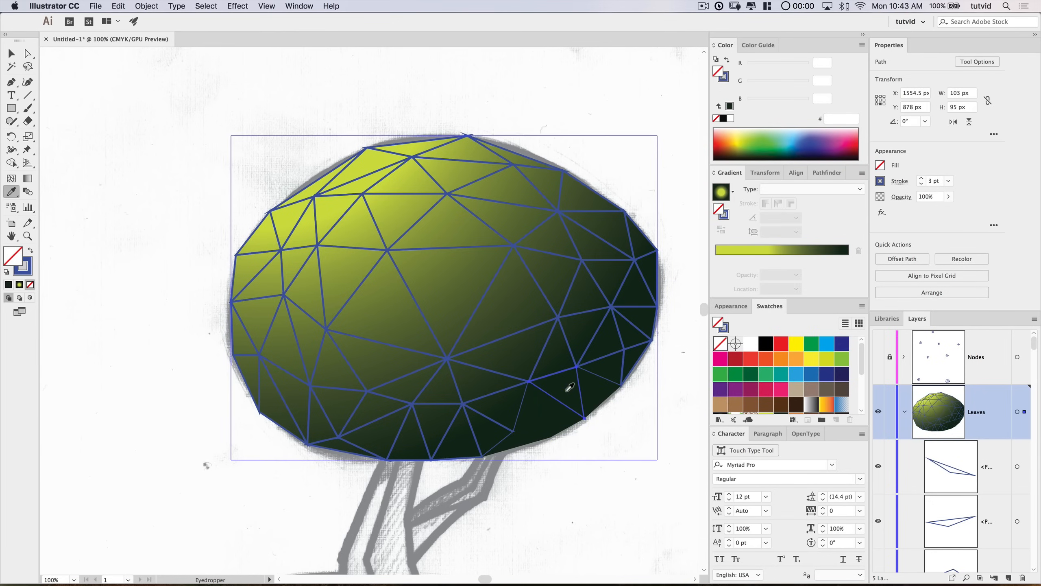
pyautogui.click(570, 392)
# Step: Fill the triangle directly left of the dark lower right triangles with sampled dark green, leaving the gradient group deselected
pyautogui.press('v')
pyautogui.click(511, 425)
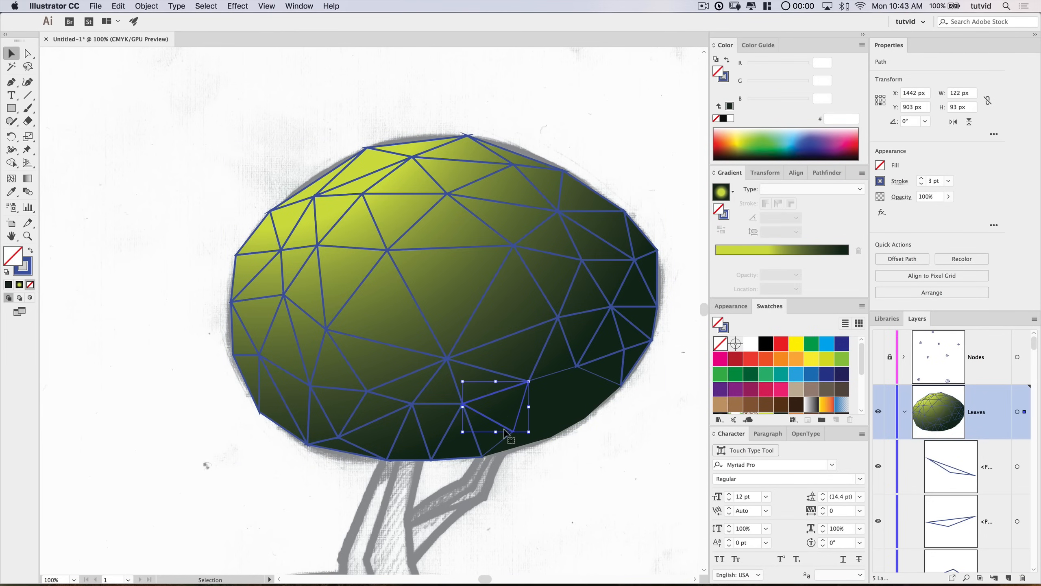
pyautogui.press('i')
pyautogui.click(504, 394)
pyautogui.press('v')
pyautogui.click(498, 447)
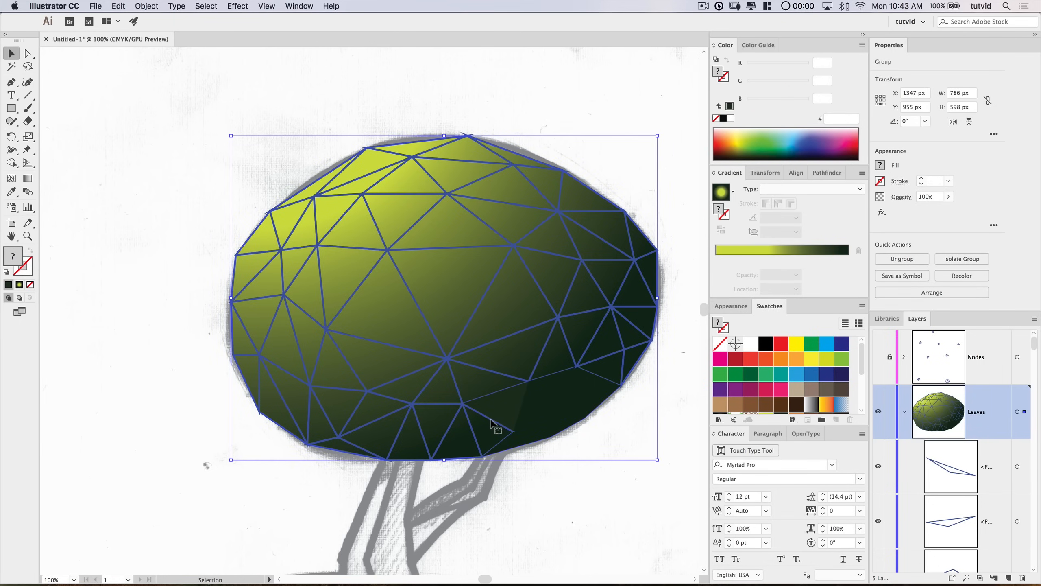
pyautogui.click(565, 493)
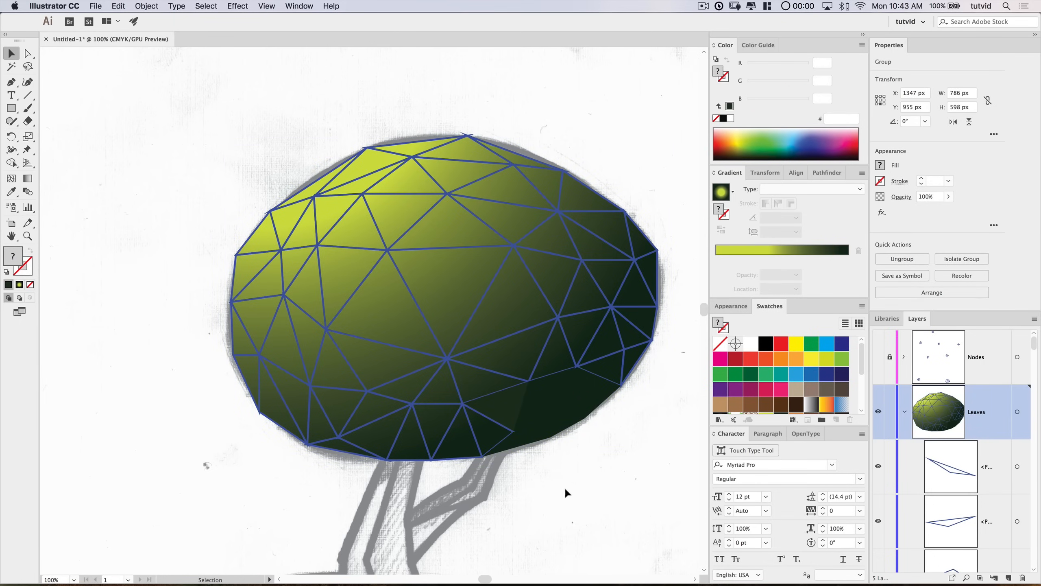
# Step: Fill the two neighbouring triangles at the crown's bottom edge, above the right branch, with dark greens sampled from the gradient
pyautogui.click(493, 426)
pyautogui.press('i')
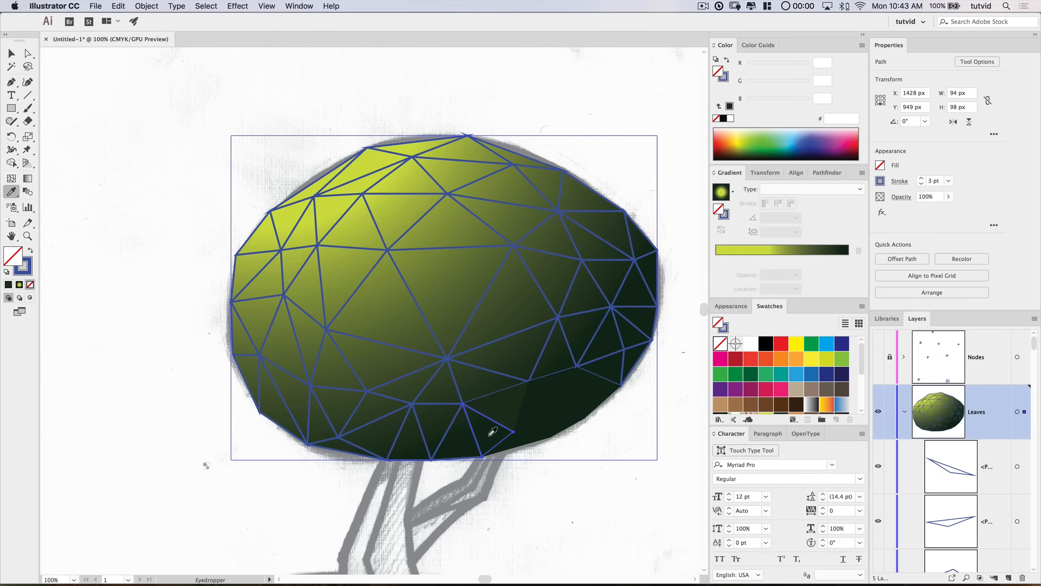
pyautogui.click(475, 410)
pyautogui.press('v')
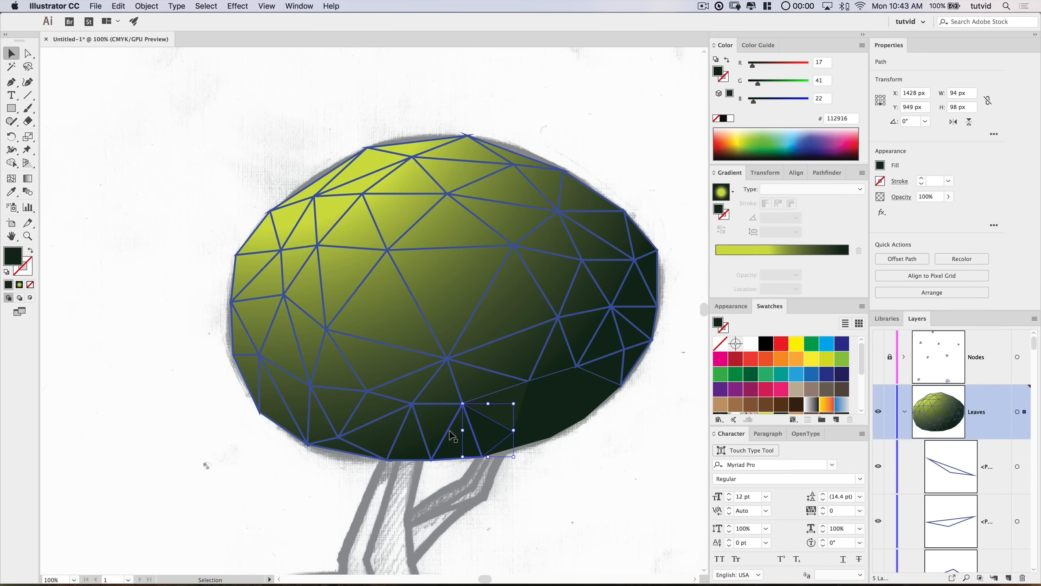
pyautogui.click(449, 430)
pyautogui.press('i')
pyautogui.click(471, 430)
# Step: Fill the triangles on the lower part of the crown's right edge and beside it with sampled dark green
pyautogui.press('v')
pyautogui.click(600, 376)
pyautogui.press('i')
pyautogui.click(610, 372)
pyautogui.press('v')
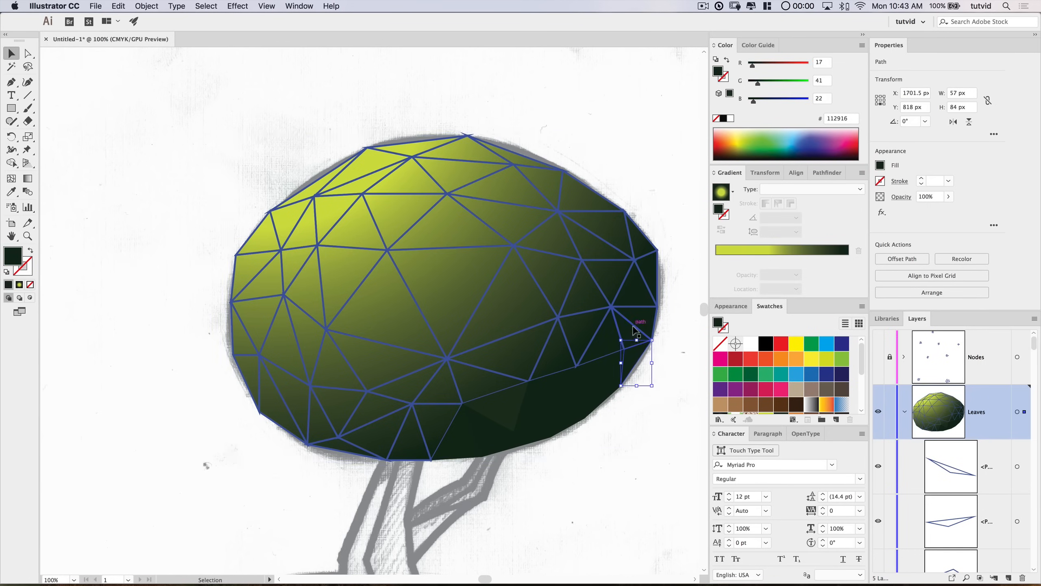
pyautogui.click(596, 351)
pyautogui.press('i')
pyautogui.click(611, 371)
pyautogui.press('v')
# Step: Fill more right-edge and bottom triangles with sampled dark greens, and display the right-edge triangle's colour in HSB
pyautogui.click(639, 287)
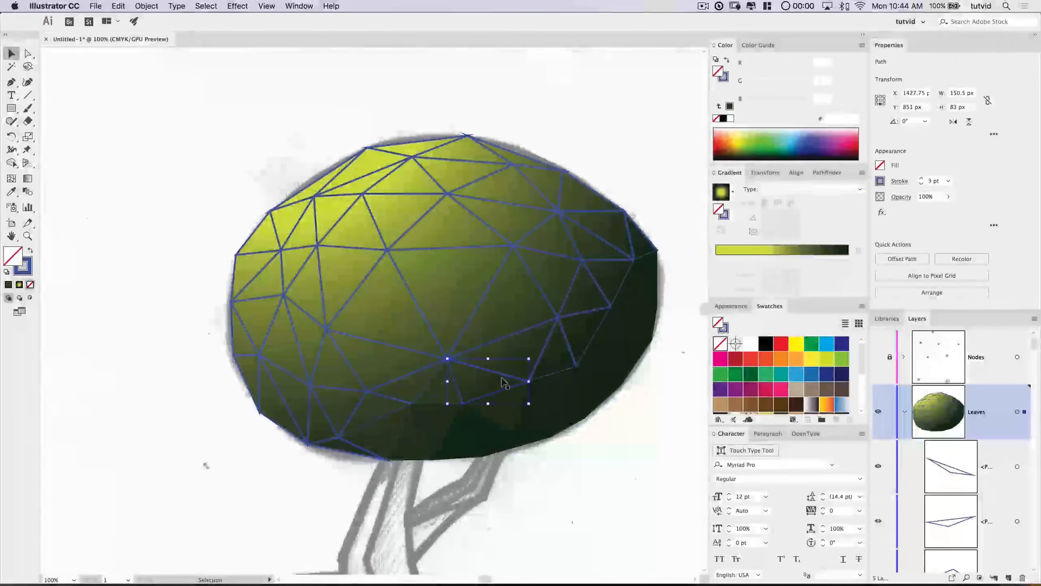
pyautogui.click(603, 390)
pyautogui.click(615, 320)
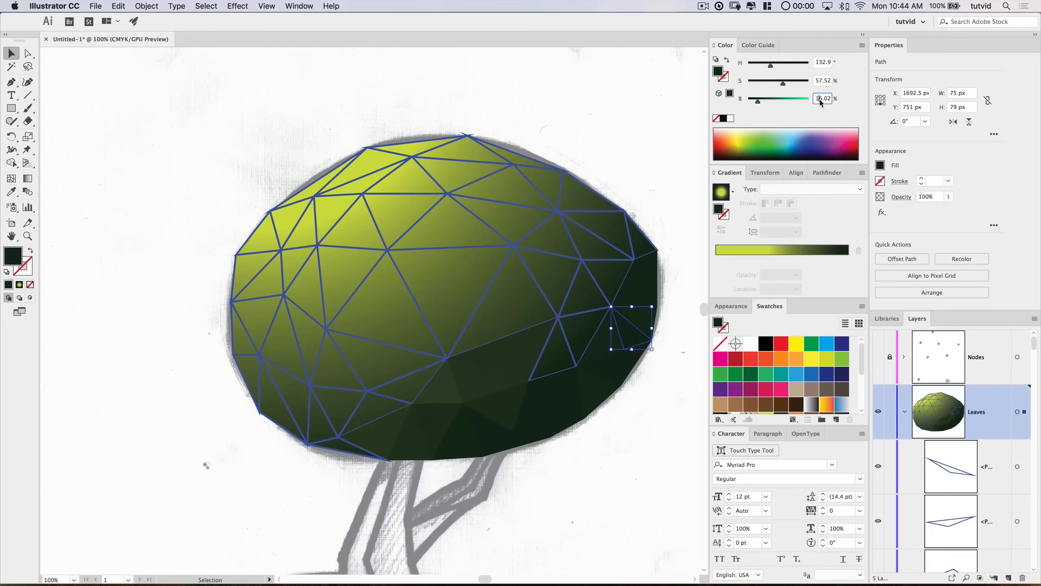
pyautogui.click(672, 383)
# Step: Fill the triangles along the middle and upper part of the crown's right side with dark greens sampled from the gradient beneath
pyautogui.click(609, 279)
pyautogui.press('i')
pyautogui.click(624, 286)
pyautogui.press('v')
pyautogui.click(640, 240)
pyautogui.press('i')
pyautogui.click(551, 273)
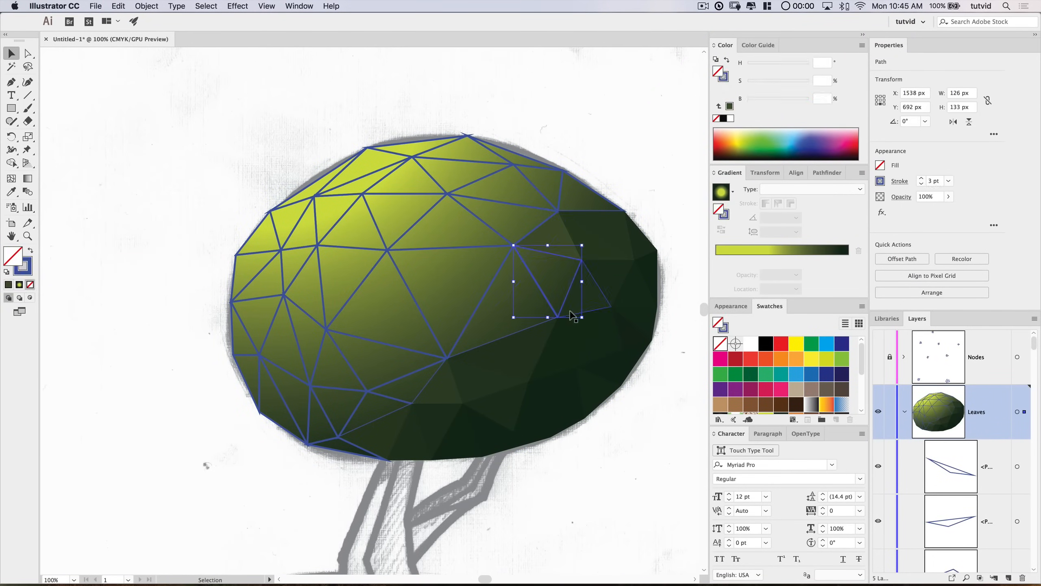
# Step: Fill the right-centre, lower left and large lower central triangles with the greens sampled from the gradient beneath each one
pyautogui.press('i')
pyautogui.press('v')
pyautogui.click(318, 422)
pyautogui.press('i')
pyautogui.press('v')
pyautogui.click(289, 396)
pyautogui.press('i')
pyautogui.press('v')
pyautogui.click(385, 313)
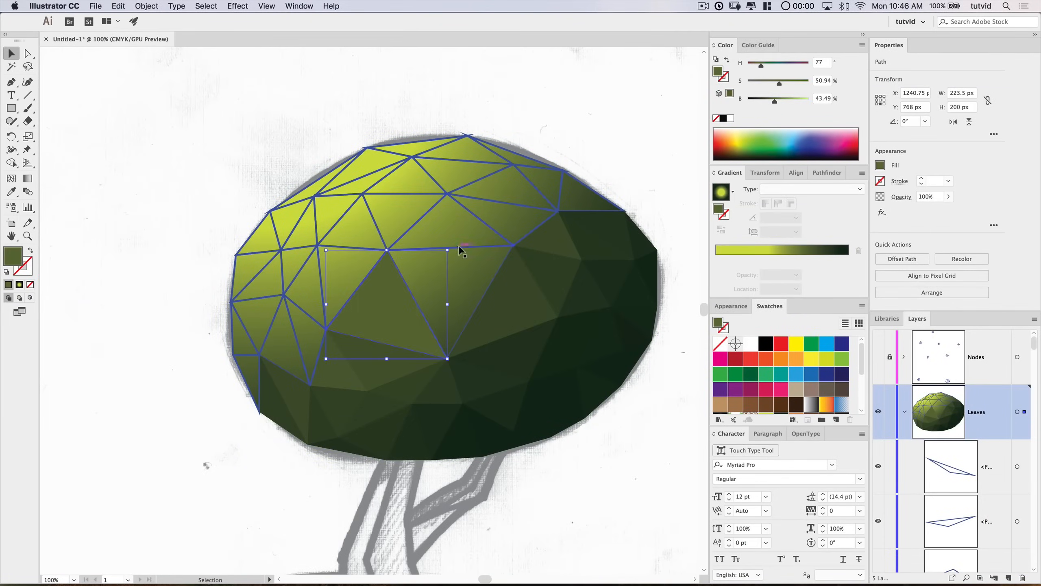
# Step: Fill the crown's upper right triangles with sampled mid greens, and collapse the Properties panel to enlarge the layer list
pyautogui.click(533, 189)
pyautogui.click(479, 217)
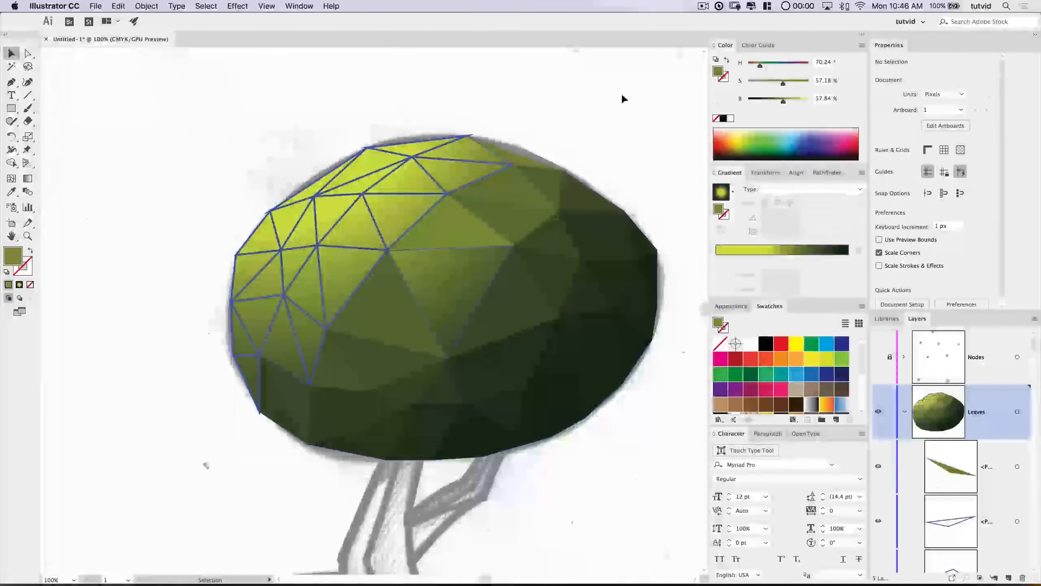
pyautogui.scroll(-10, 953, 451)
pyautogui.doubleClick(889, 45)
# Step: Fill the large central triangle with olive green and the triangle at the crown's top edge with bright green from the gradient
pyautogui.click(480, 301)
pyautogui.press('i')
pyautogui.click(458, 286)
pyautogui.press('v')
pyautogui.click(441, 146)
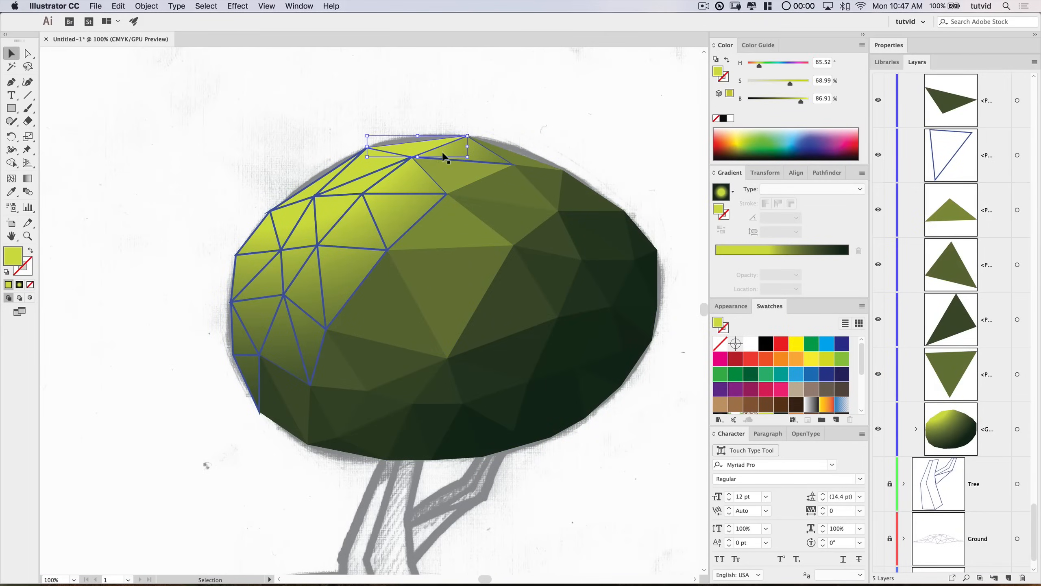
# Step: Fill the triangles along the crown's left side with light and olive greens sampled from the gradient
pyautogui.click(317, 325)
pyautogui.press('i')
pyautogui.click(267, 262)
pyautogui.press('v')
pyautogui.click(302, 267)
pyautogui.press('i')
pyautogui.click(267, 302)
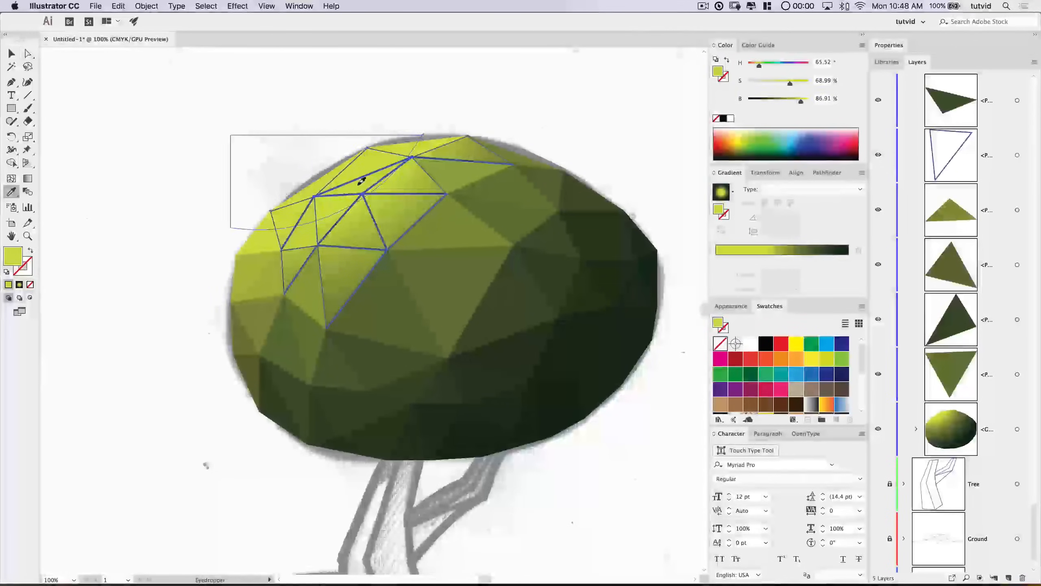
# Step: Fill the upper left interior triangles with bright yellow-greens sampled from the gradient beneath them
pyautogui.click(361, 181)
pyautogui.press('v')
pyautogui.click(407, 194)
pyautogui.press('i')
pyautogui.press('v')
# Step: Fill the last outlined triangles on the crown's left and slightly raise the brightness of the triangle near its upper left
pyautogui.click(346, 303)
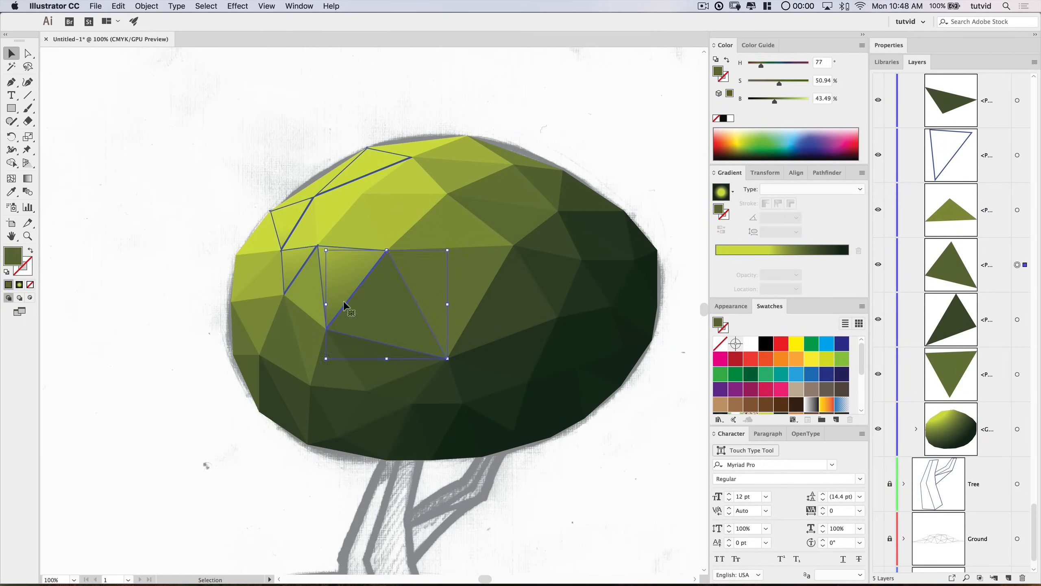
pyautogui.click(361, 177)
pyautogui.moveTo(800, 101); pyautogui.dragTo(804, 102)
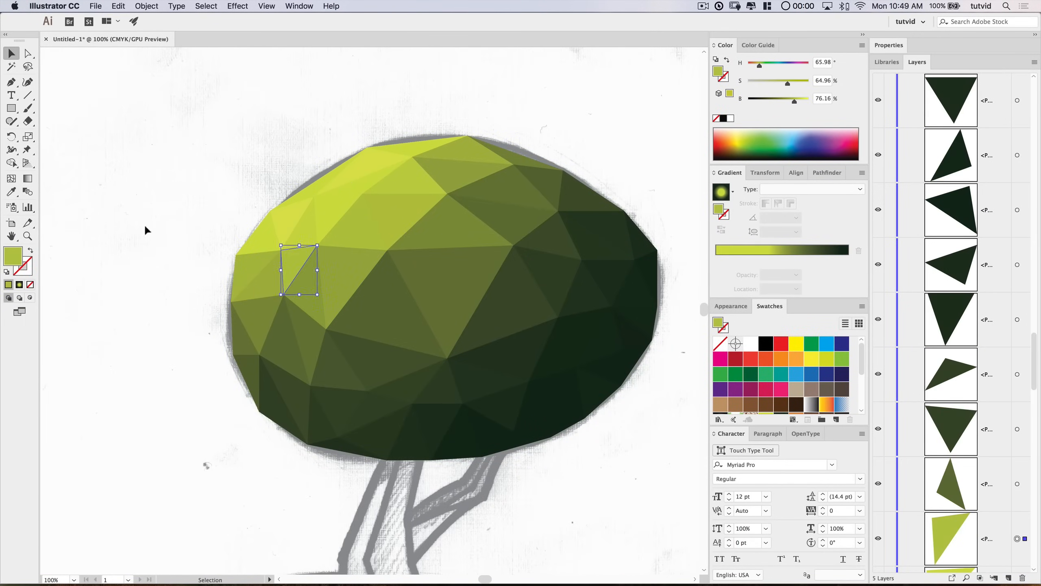
# Step: Examine the whole coloured crown, then a dark lower right triangle's HSB values and the Color panel's available colour modes
pyautogui.press('space')
pyautogui.moveTo(515, 345); pyautogui.dragTo(458, 340)
pyautogui.press('super+0')
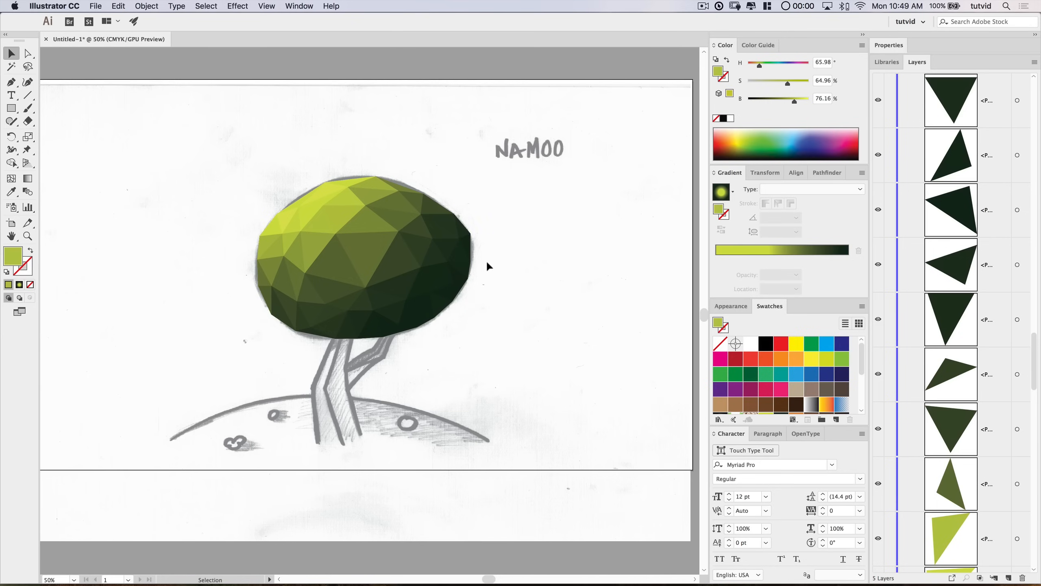
pyautogui.click(432, 304)
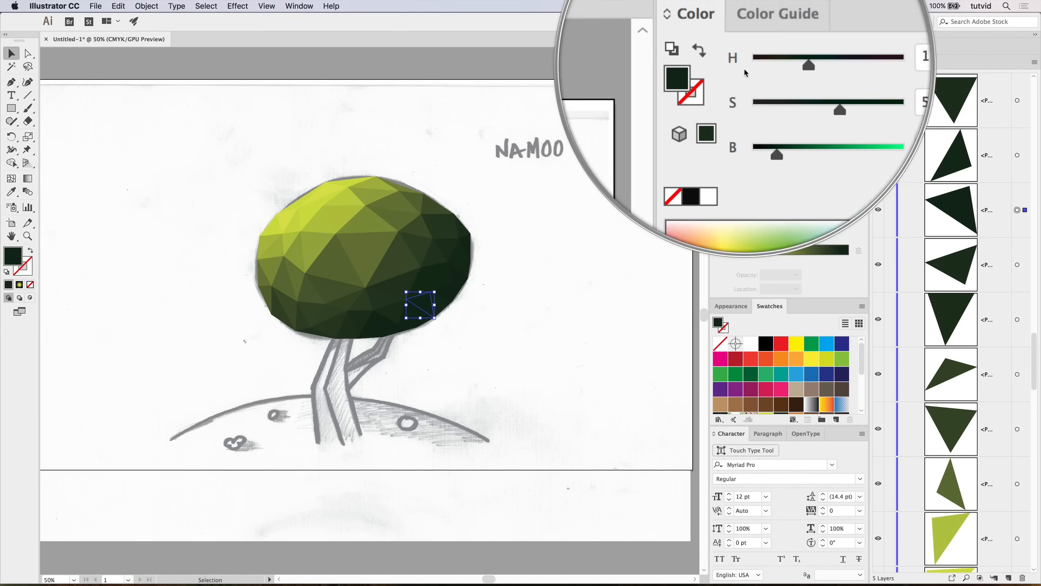
pyautogui.click(862, 46)
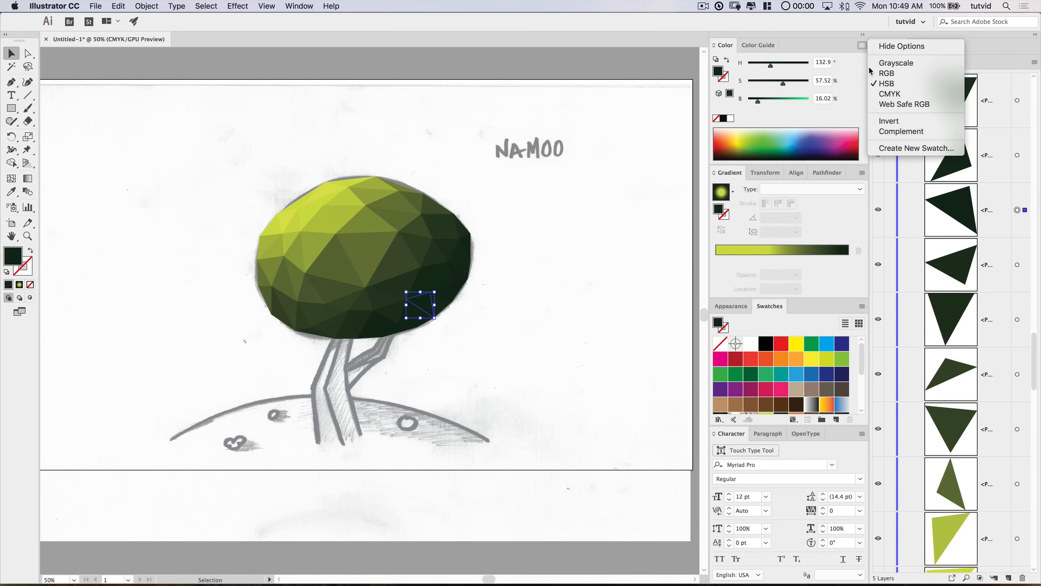
pyautogui.click(825, 108)
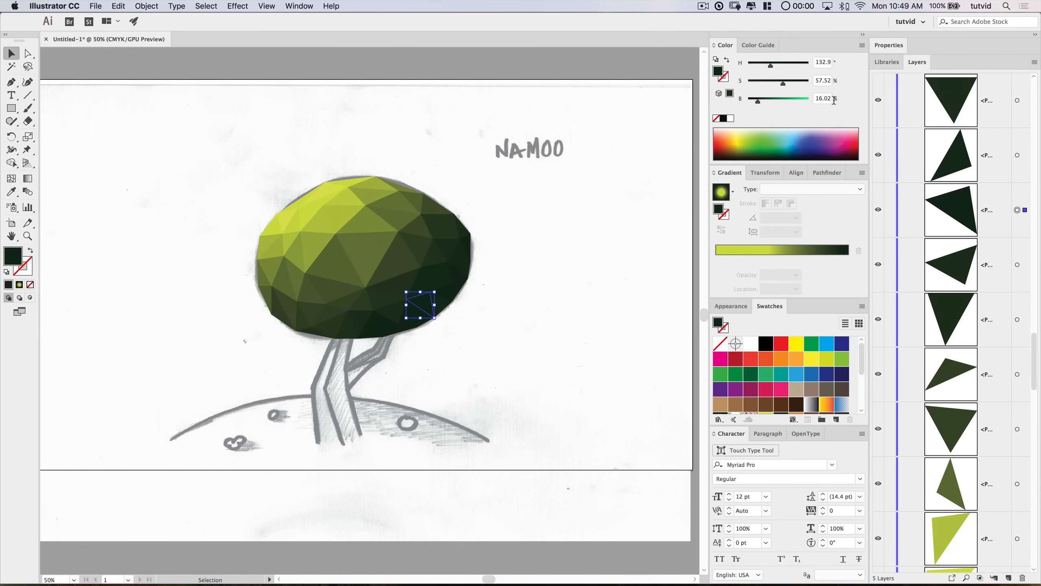
pyautogui.click(551, 318)
# Step: Collapse the Leaves layer's contents, then show and unlock the Ground layer
pyautogui.scroll(10, 927, 209)
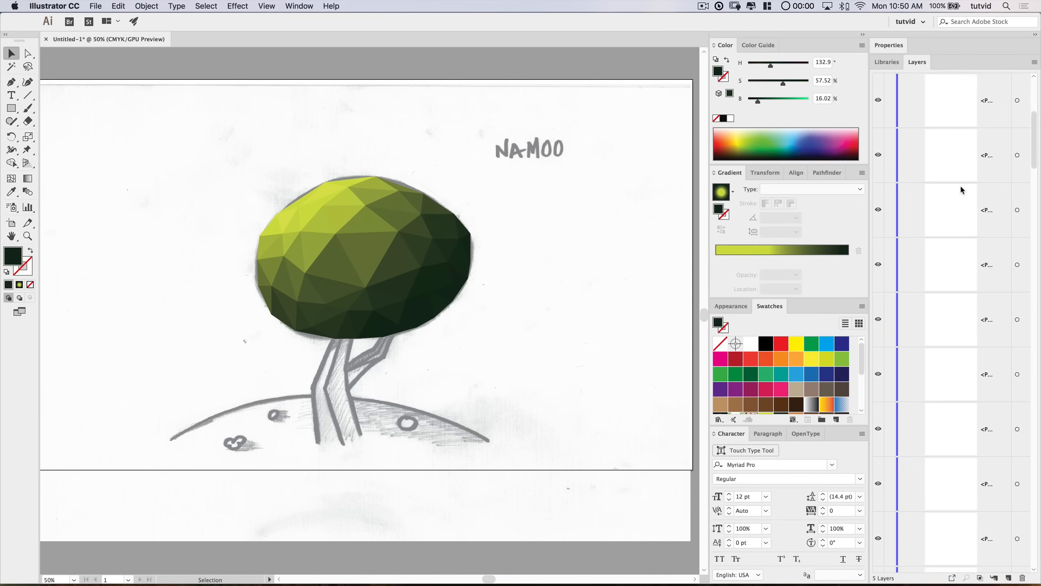
pyautogui.click(906, 157)
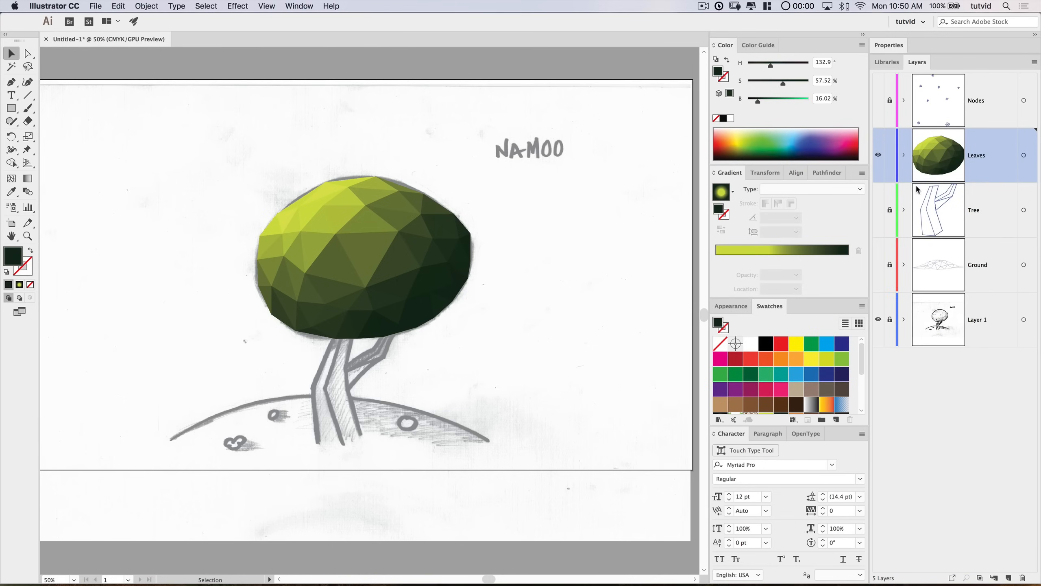
pyautogui.click(878, 264)
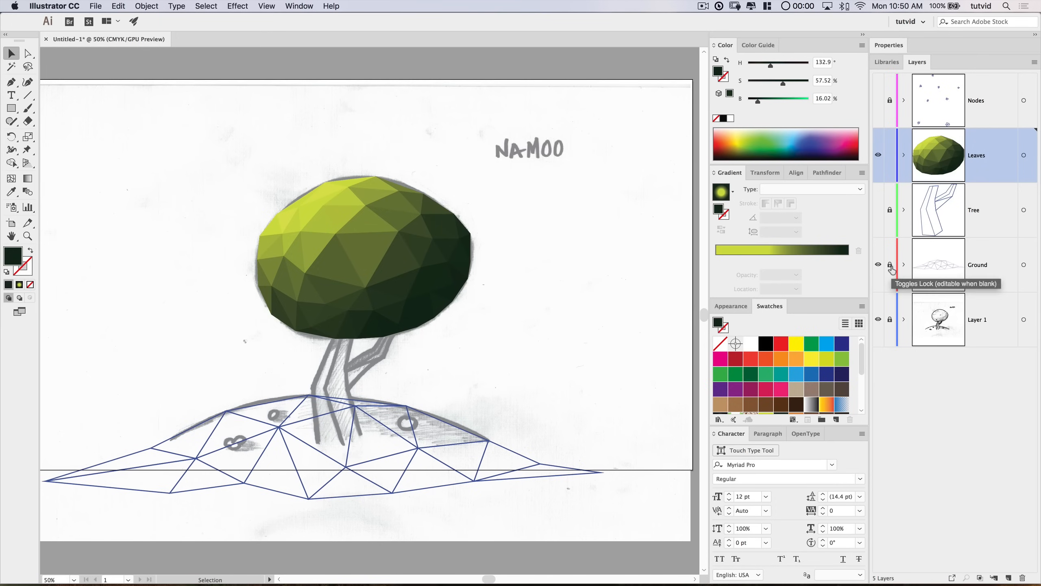
pyautogui.moveTo(285, 399); pyautogui.dragTo(361, 365)
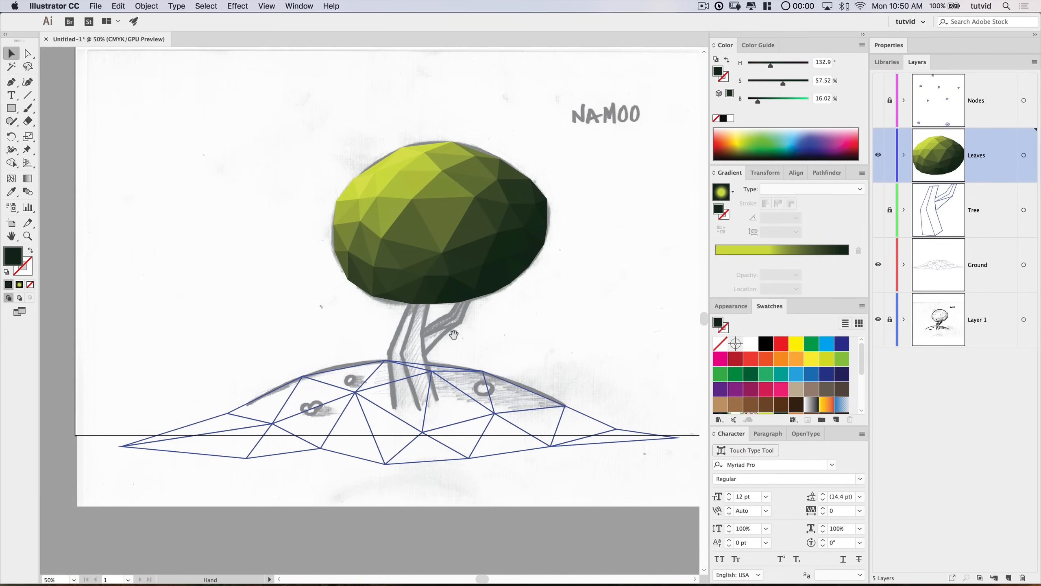
pyautogui.moveTo(454, 335); pyautogui.dragTo(419, 334)
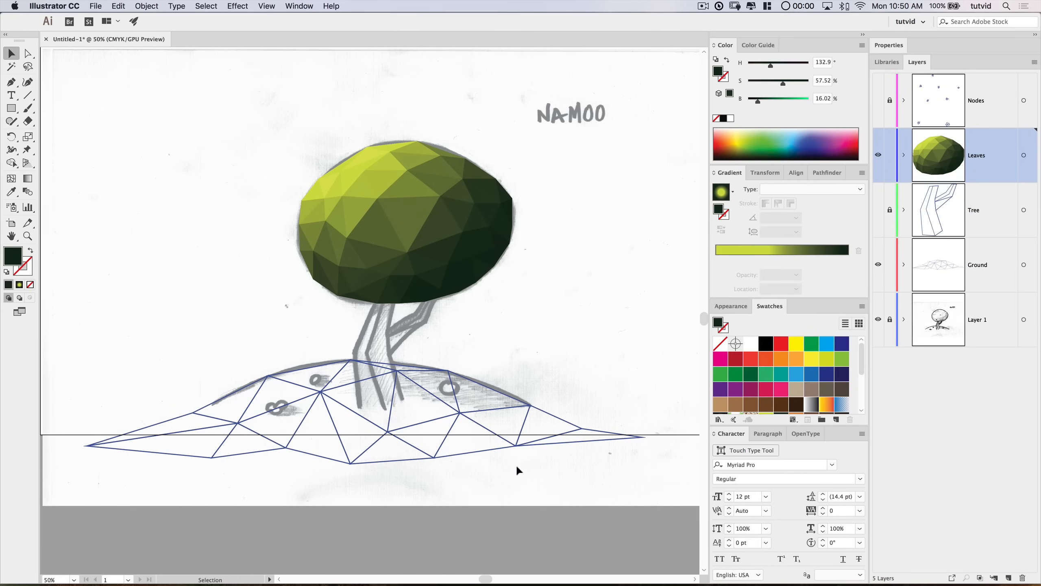
# Step: Fill the thin triangle at the far right end of the ground with dark green sampled from the crown's right side
pyautogui.click(591, 444)
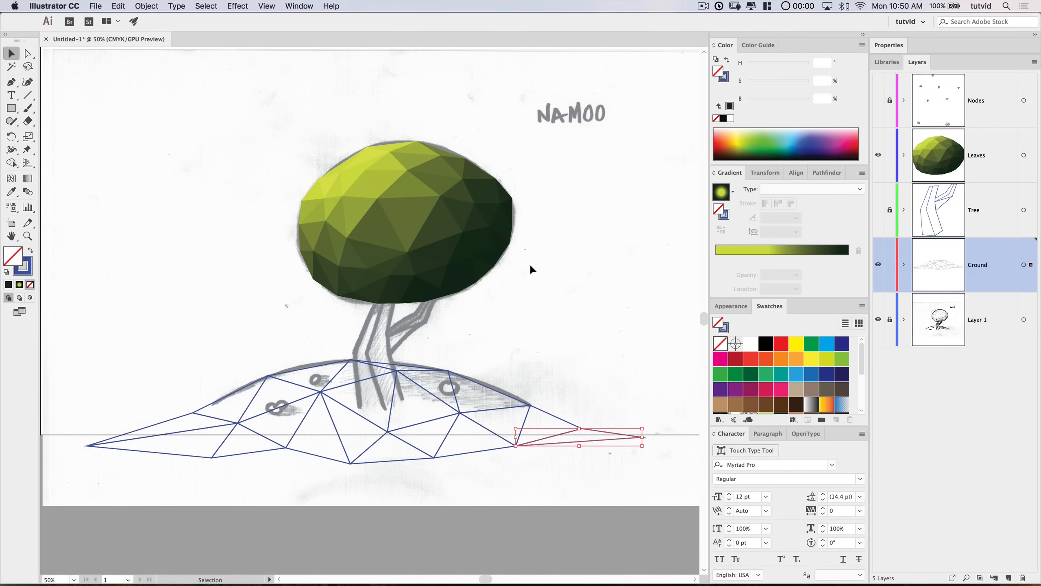
pyautogui.press('i')
pyautogui.click(488, 236)
pyautogui.press('v')
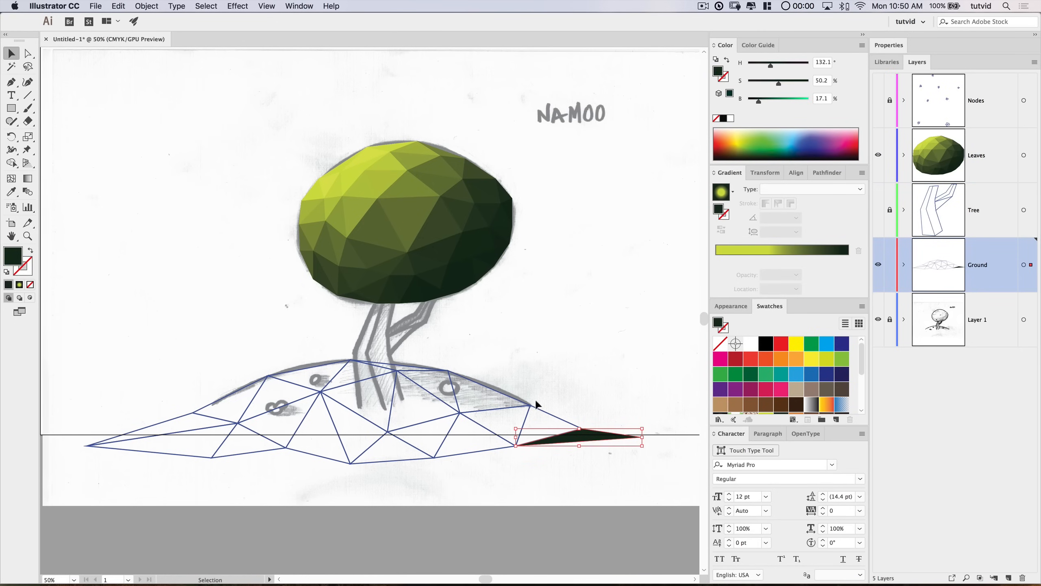
# Step: Fill the adjoining ground triangle on the hill's right slope with a dark green sampled from the crown's lower right
pyautogui.click(541, 413)
pyautogui.press('i')
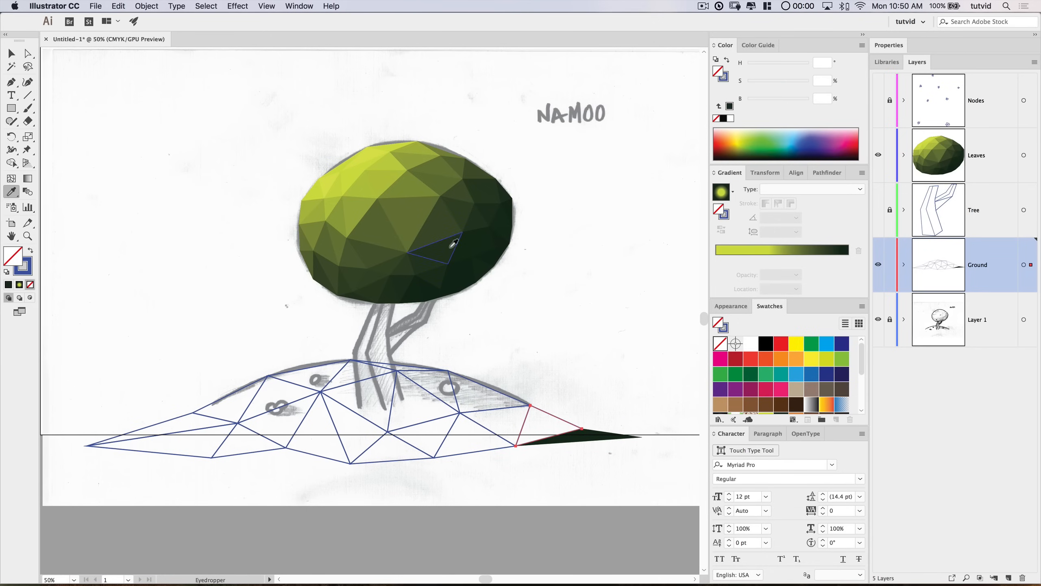
pyautogui.click(440, 266)
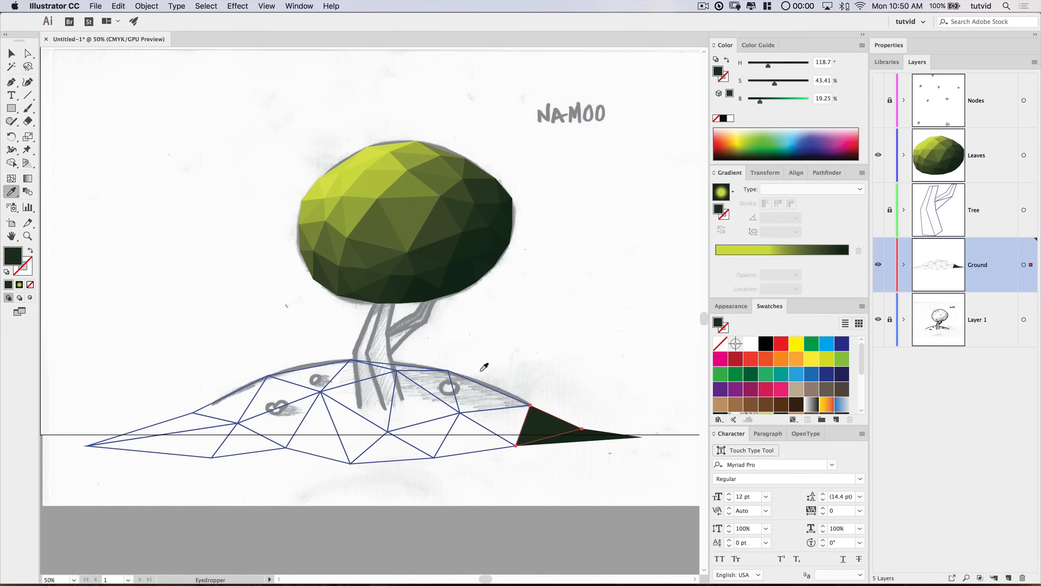
# Step: Fill the mid-slope triangle beside the dark ones and the bottom-edge triangle next to it with dark greens sampled from the crown's lower right and bottom
pyautogui.press('v')
pyautogui.click(492, 410)
pyautogui.press('i')
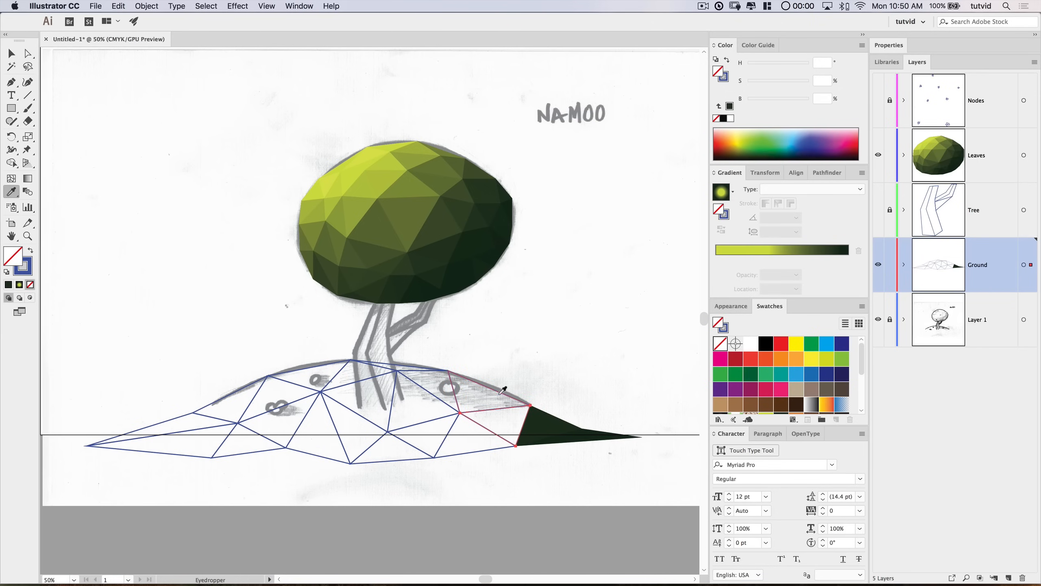
pyautogui.click(450, 250)
pyautogui.press('v')
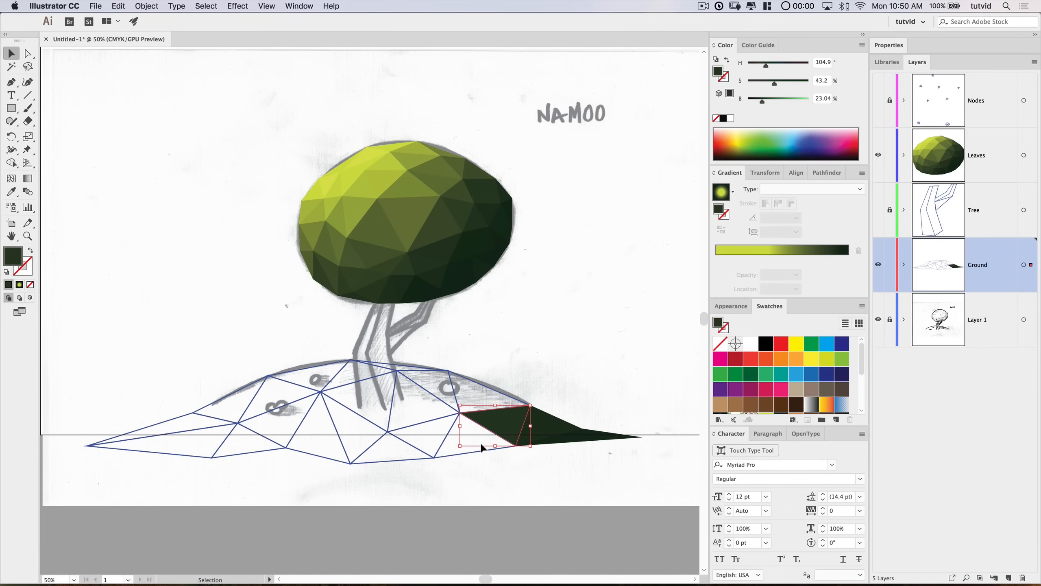
pyautogui.click(481, 452)
pyautogui.press('i')
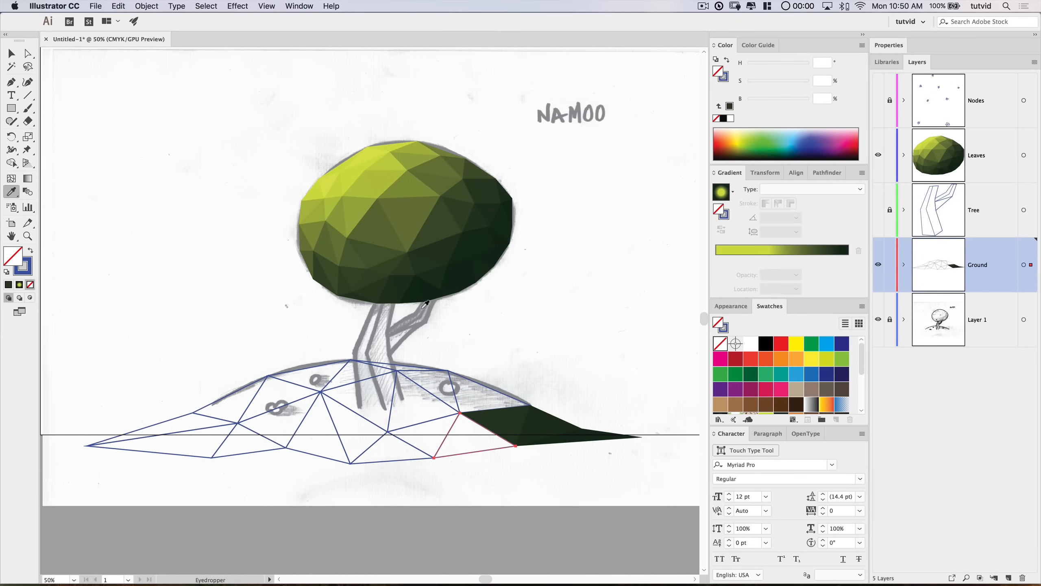
pyautogui.click(408, 281)
# Step: Fill the upper right-slope triangle and the thin triangle along the hilltop with greens sampled from the crown's right and upper right
pyautogui.press('v')
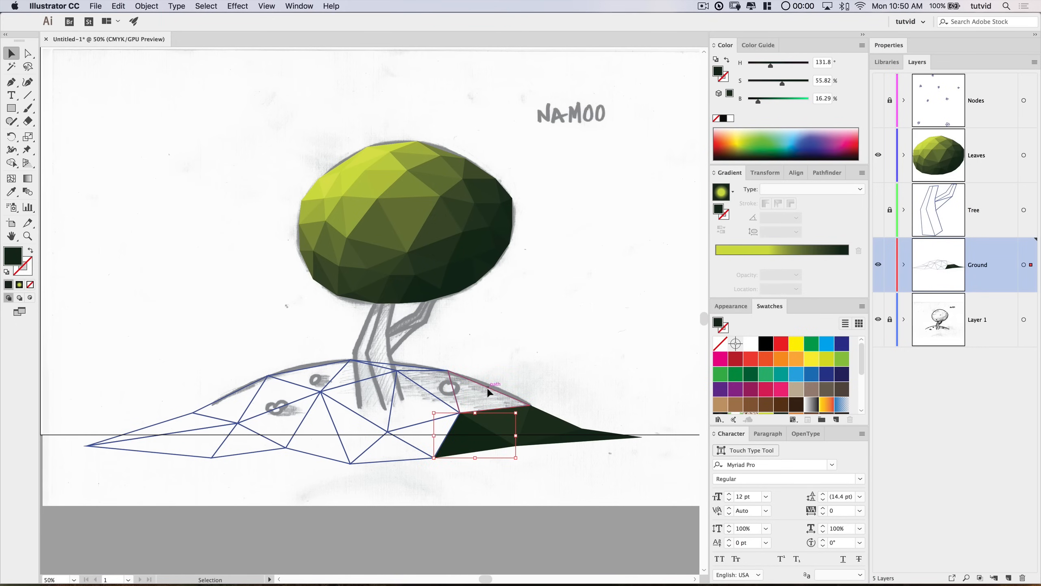
pyautogui.click(487, 393)
pyautogui.press('i')
pyautogui.click(479, 223)
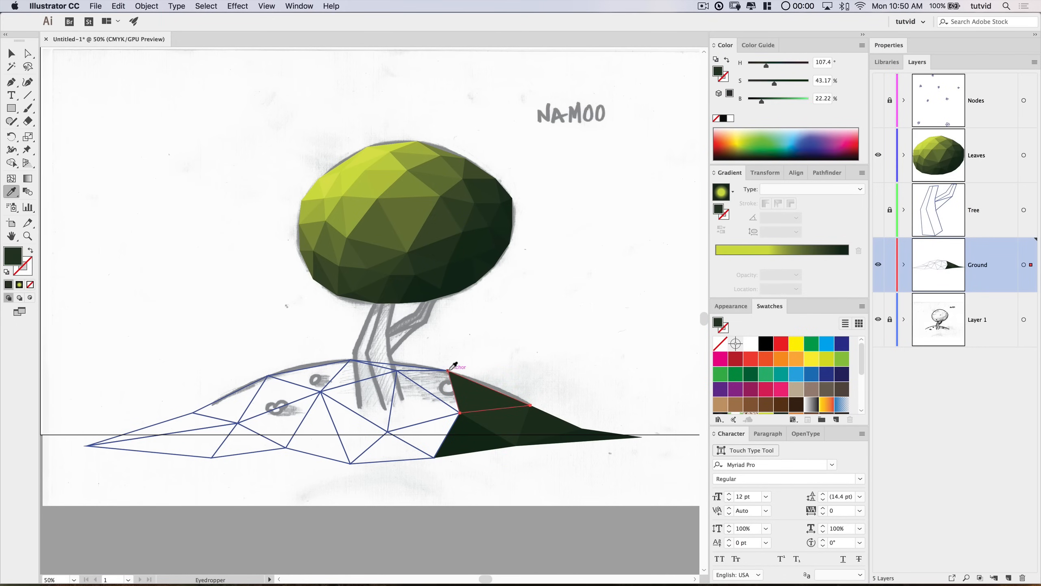
pyautogui.press('v')
pyautogui.click(436, 369)
pyautogui.press('i')
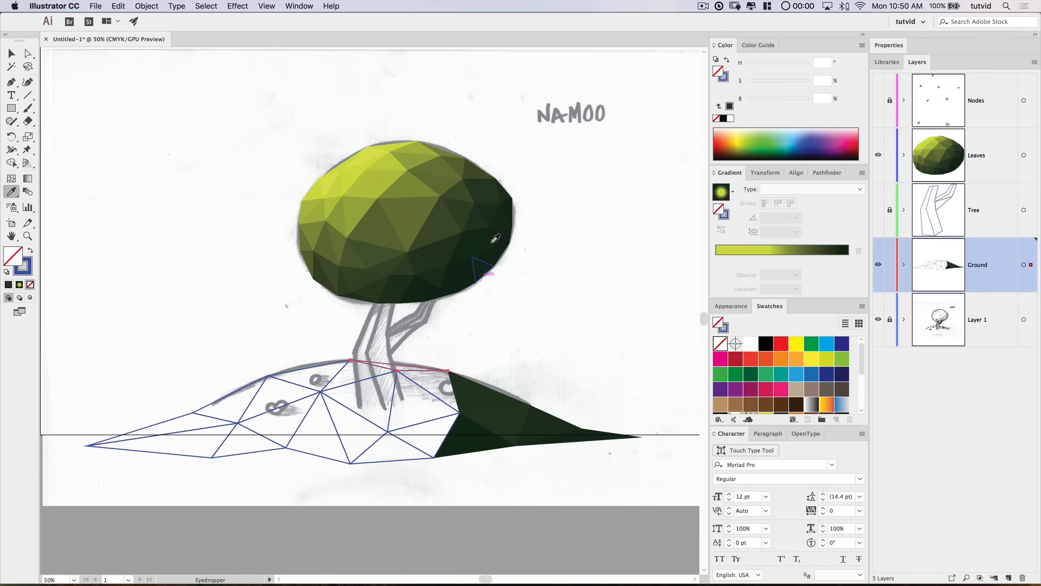
pyautogui.click(464, 194)
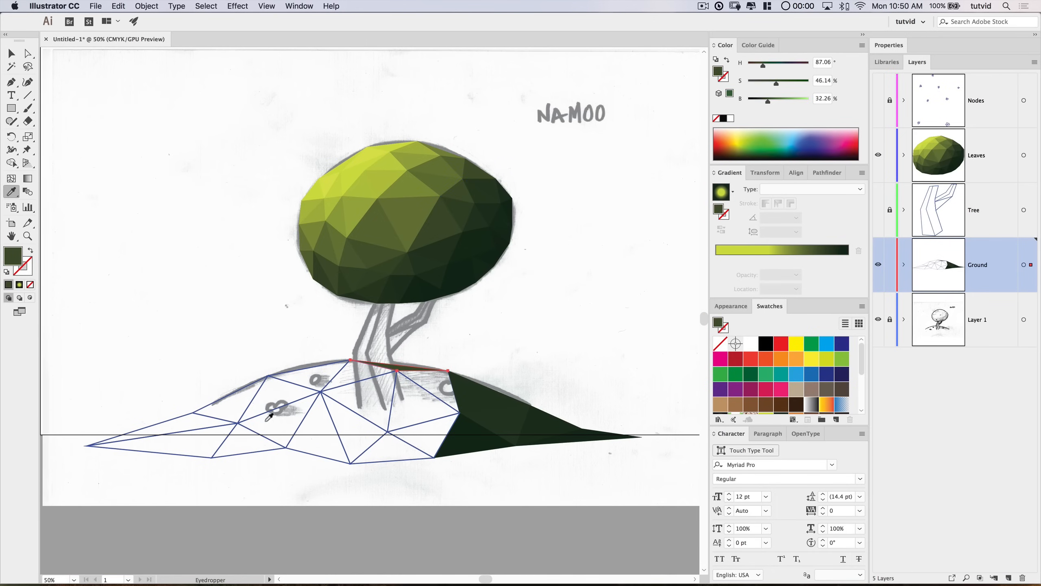
# Step: Fill the two adjoining triangles below the thin hilltop triangle with dark greens sampled from the crown's upper right and lower right
pyautogui.press('v')
pyautogui.click(434, 396)
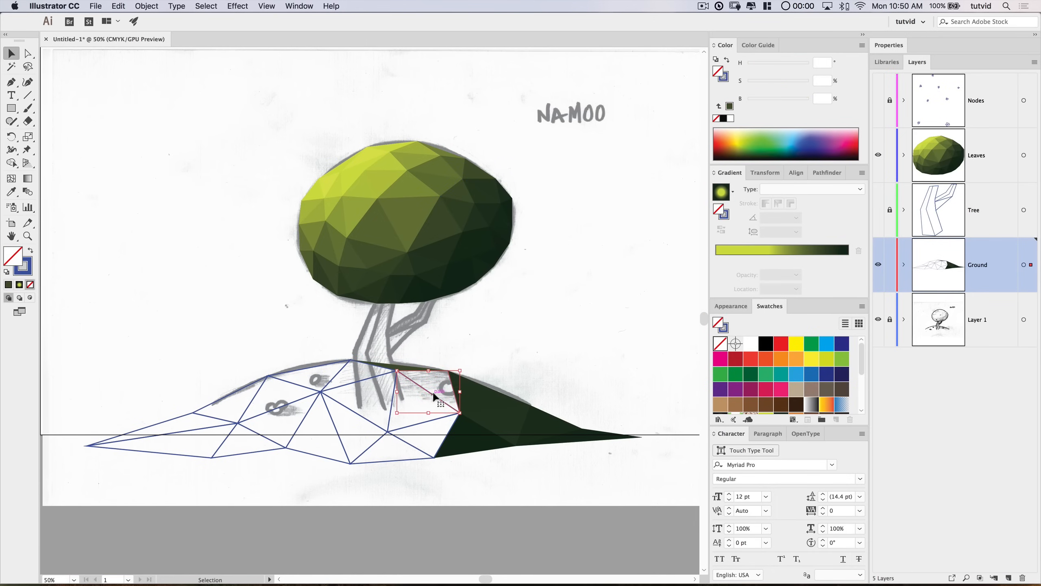
pyautogui.press('i')
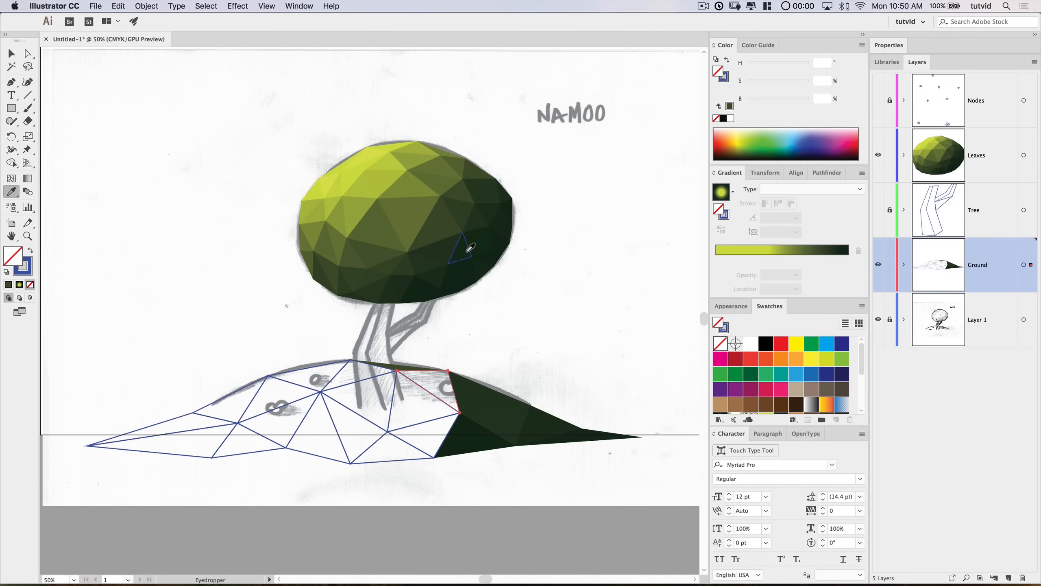
pyautogui.click(487, 195)
pyautogui.press('v')
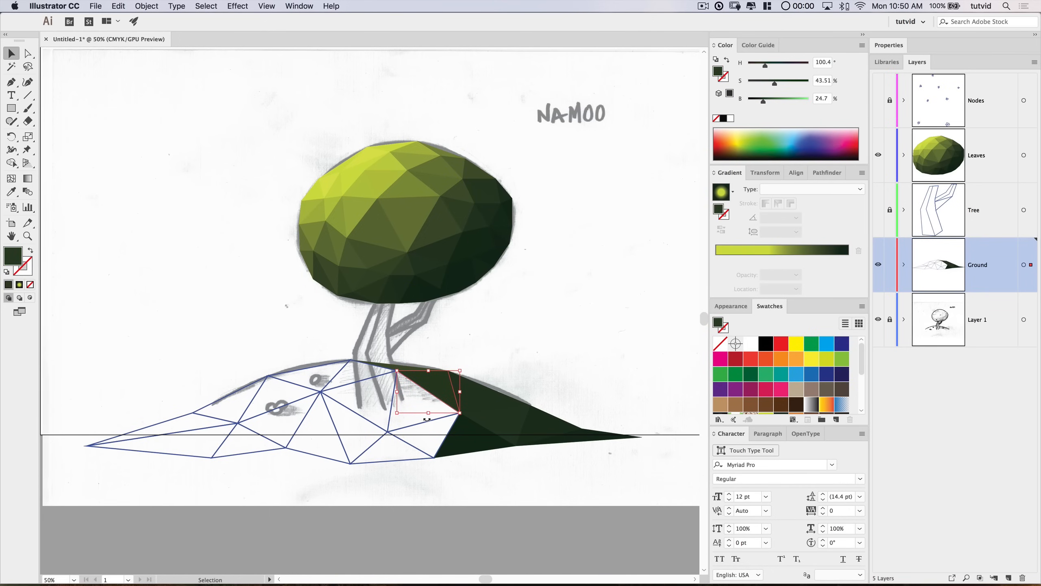
pyautogui.click(394, 417)
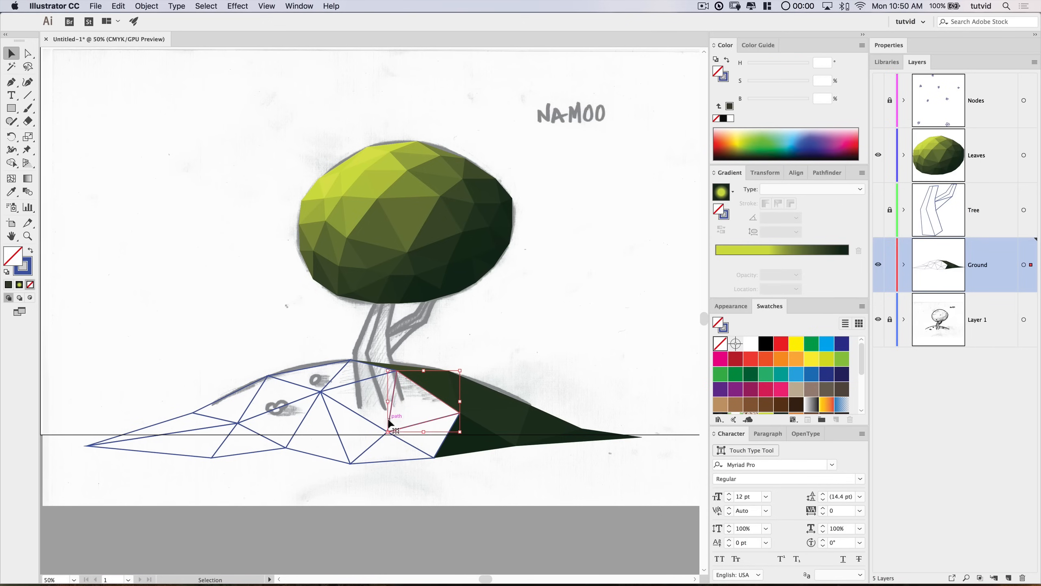
pyautogui.press('i')
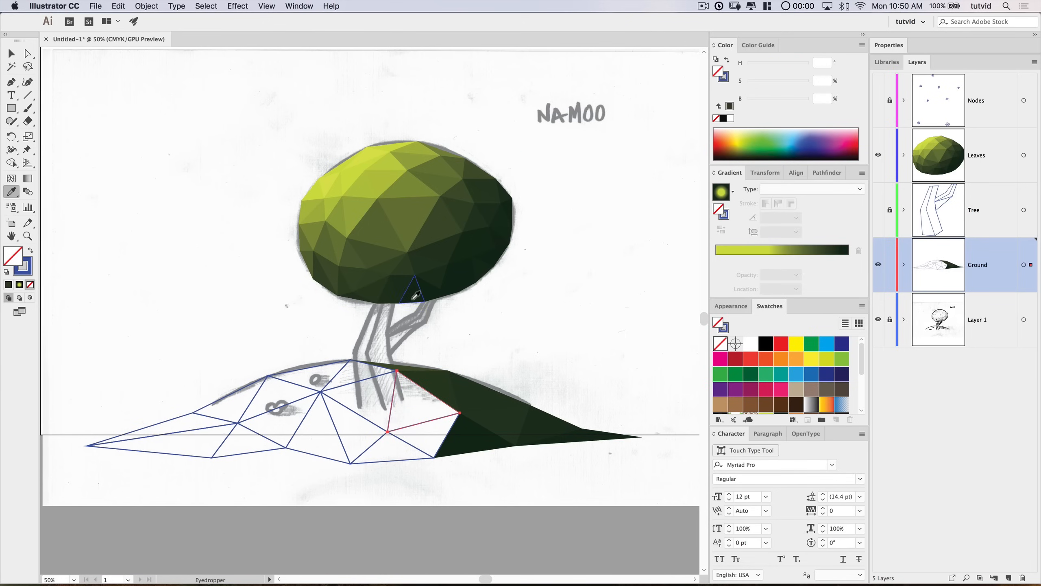
pyautogui.click(439, 247)
# Step: Fill the bottom-centre ground triangle and the unfilled one at its upper right with dark greens sampled from the crown's bottom and right edge
pyautogui.press('v')
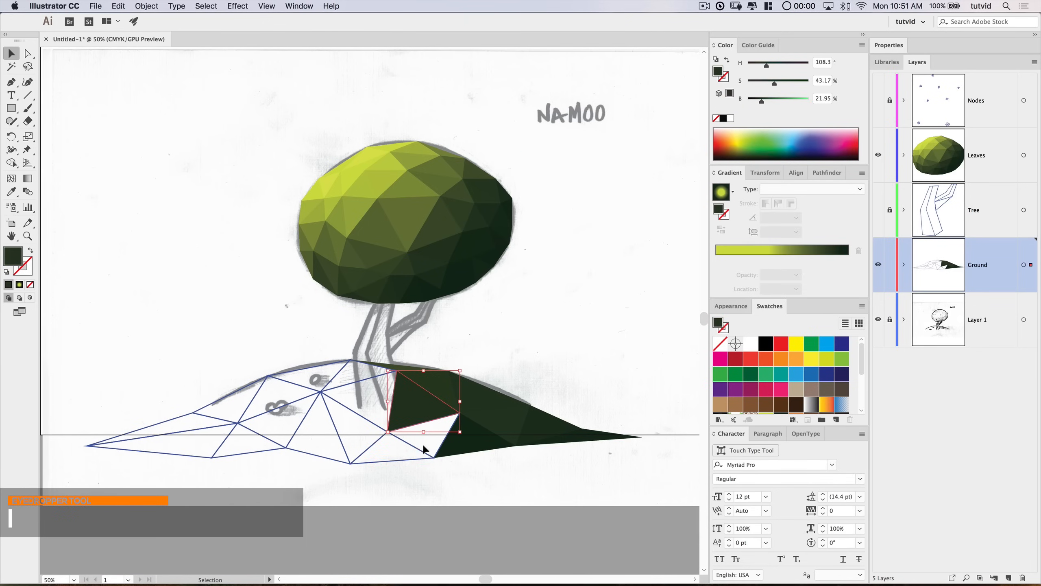
pyautogui.click(421, 451)
pyautogui.press('i')
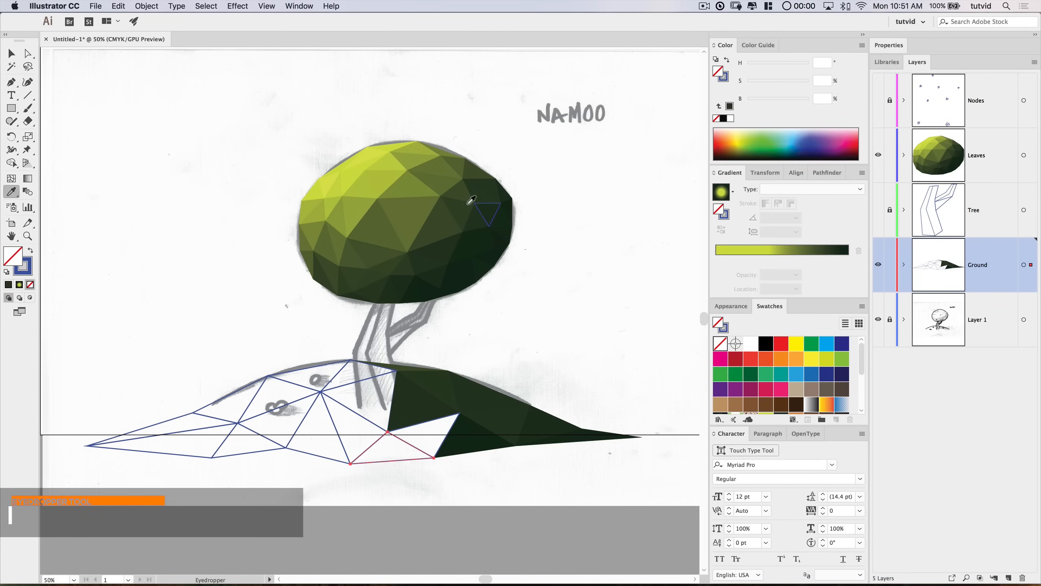
pyautogui.click(426, 266)
pyautogui.press('v')
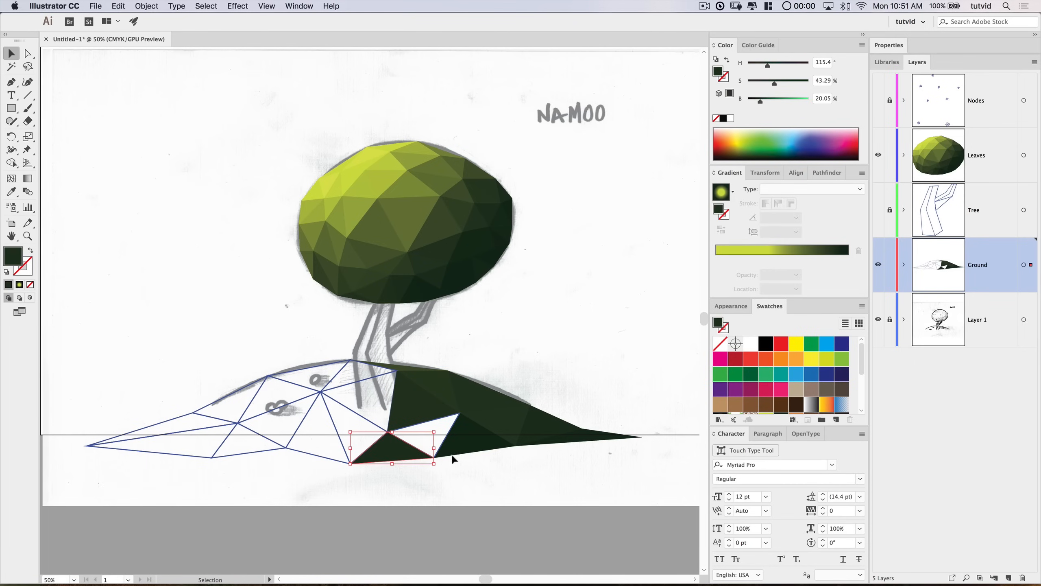
pyautogui.click(436, 422)
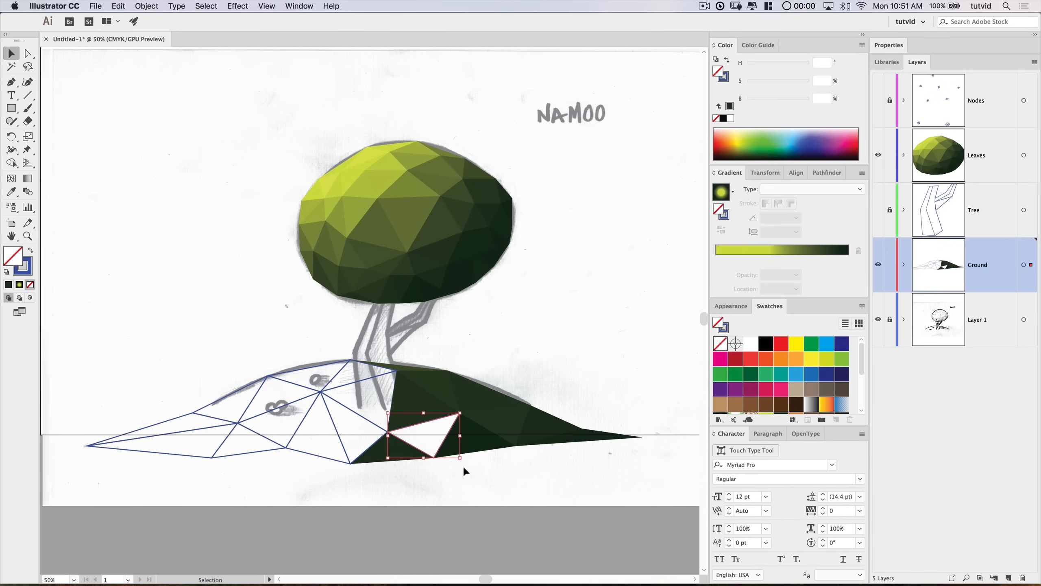
pyautogui.press('i')
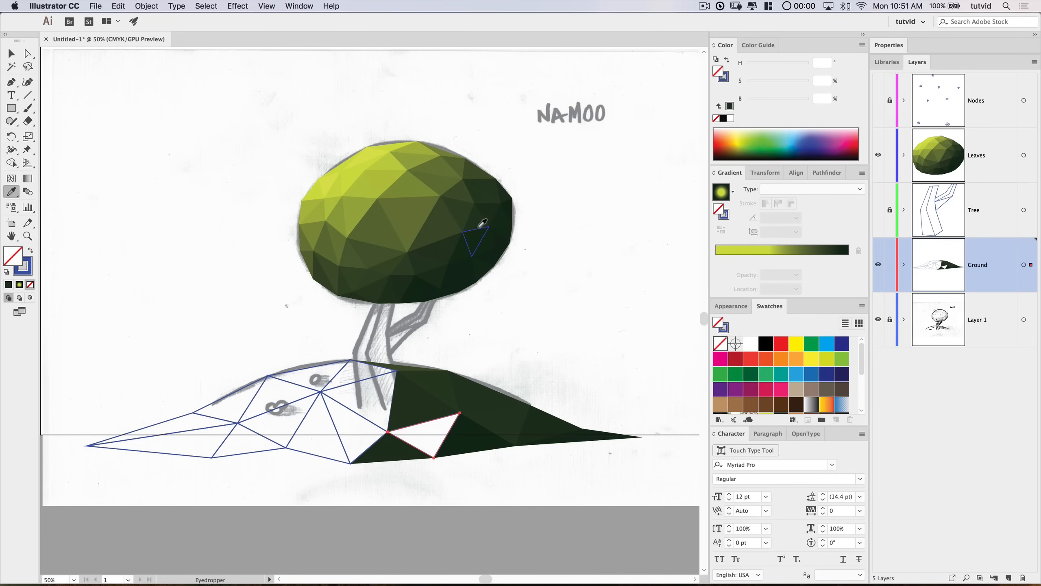
pyautogui.click(485, 195)
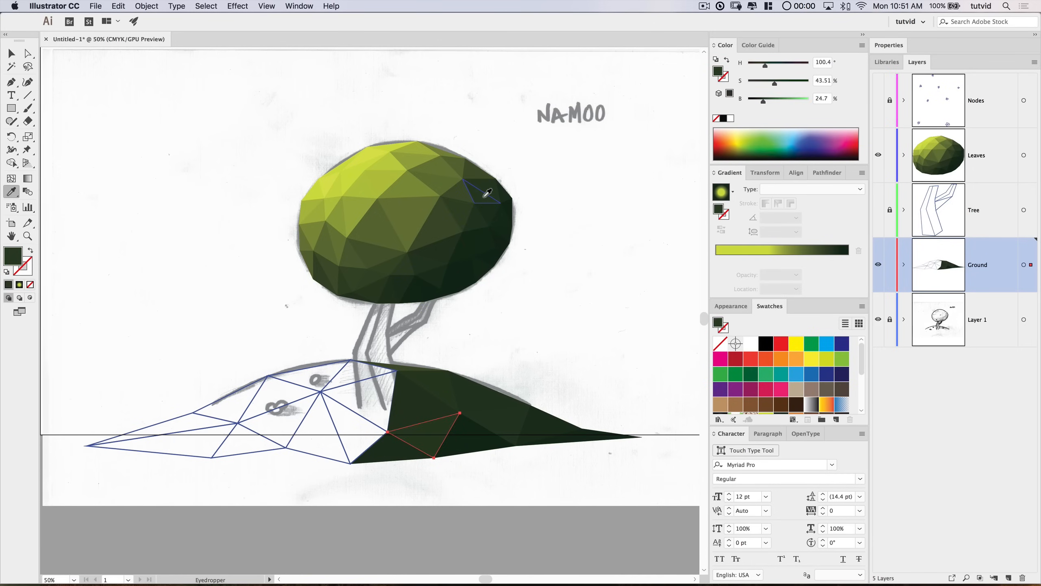
pyautogui.click(506, 195)
# Step: Lower the brightness of the just-filled triangle between the bottom-centre triangle and the right slope to 17%, then deselect it
pyautogui.press('v')
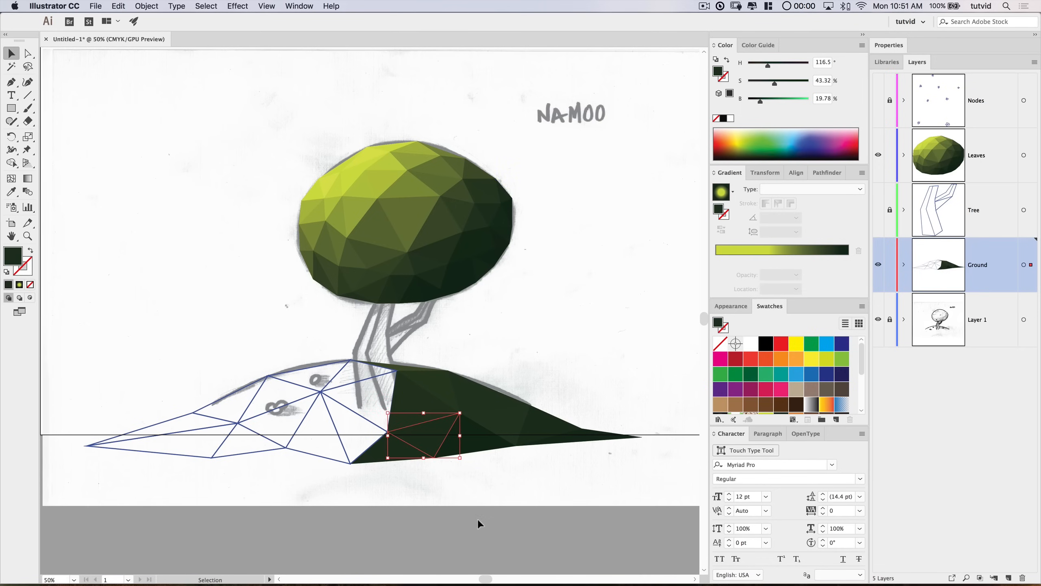
pyautogui.click(480, 521)
pyautogui.click(441, 424)
pyautogui.press('Down')
pyautogui.press('Down')
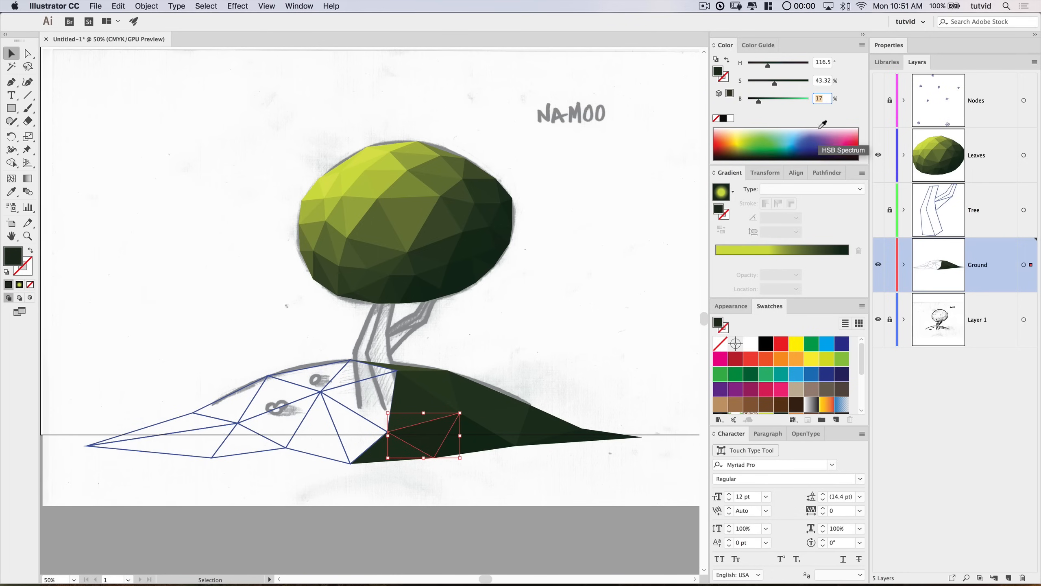
pyautogui.click(532, 508)
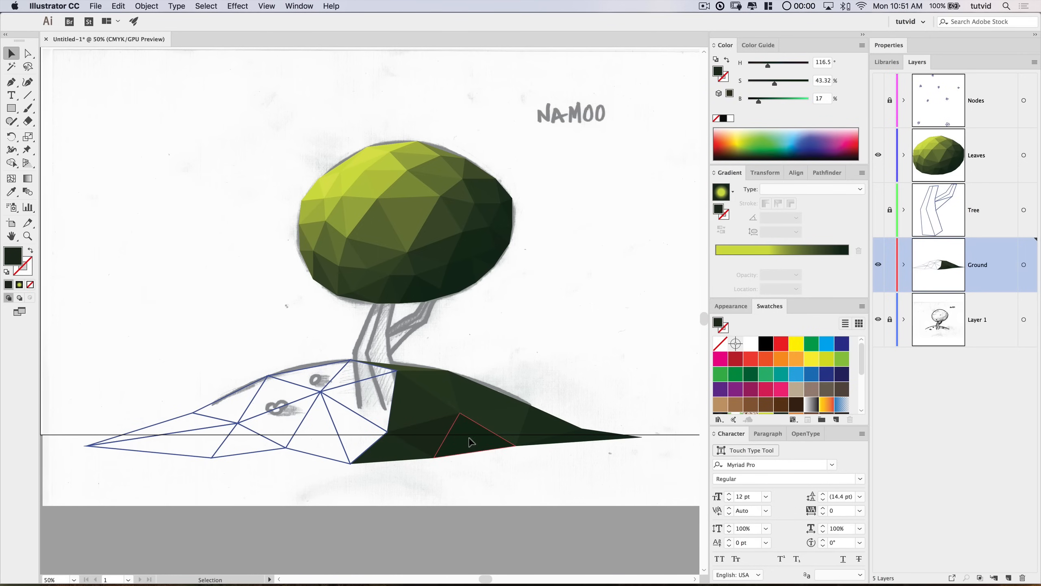
# Step: Set the brightness of the neighbouring bottom-edge triangle to 14% and of the triangle on the right slope's lower end to 18%
pyautogui.click(482, 440)
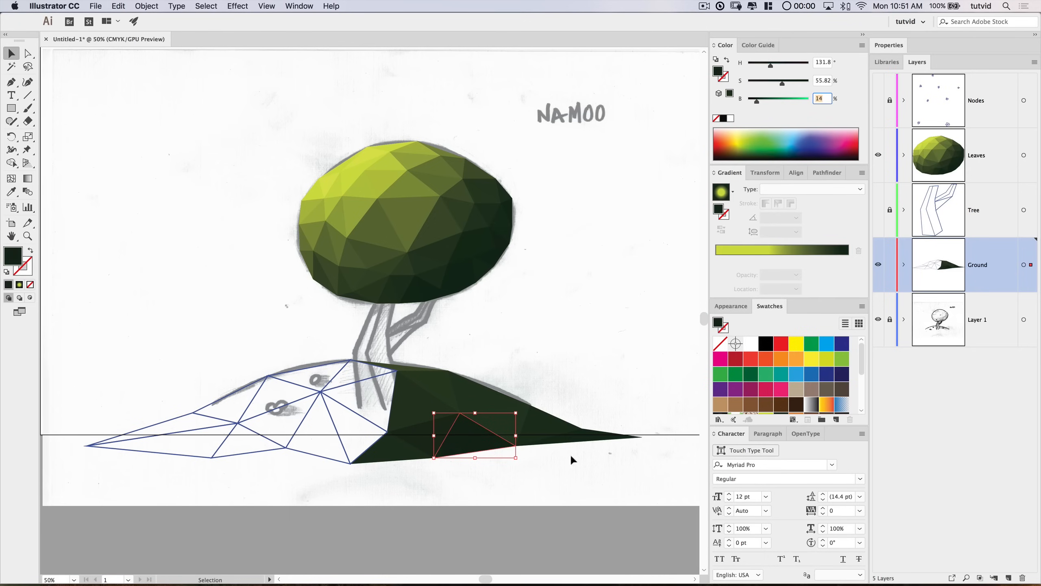
pyautogui.click(516, 479)
pyautogui.click(822, 98)
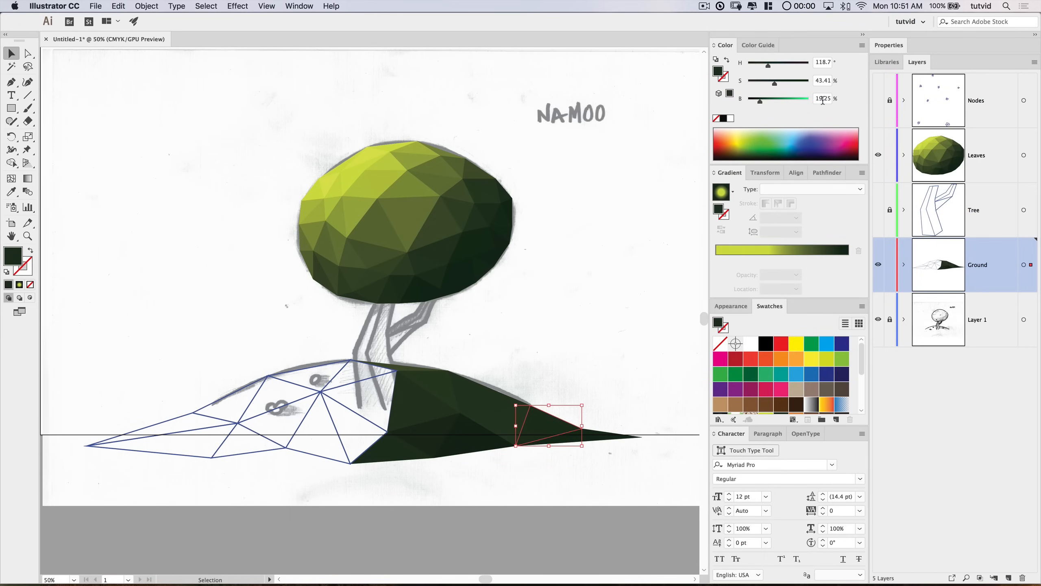
pyautogui.write('18')
pyautogui.press('Return')
# Step: Set the brightness of the thin far-right triangle to 12% and of the middle slope triangle to 21%
pyautogui.click(590, 438)
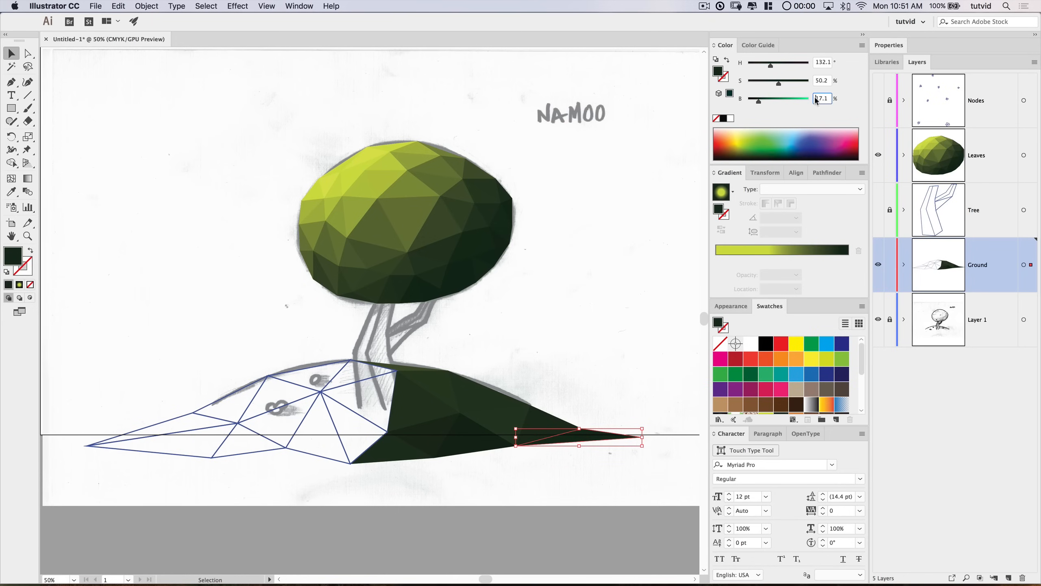
pyautogui.click(545, 494)
pyautogui.click(494, 427)
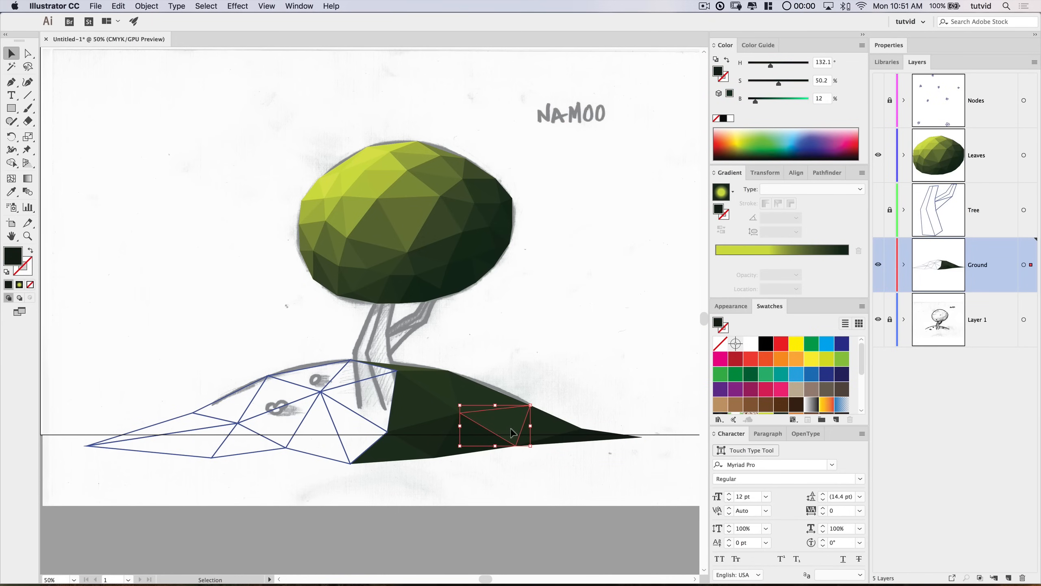
pyautogui.click(571, 489)
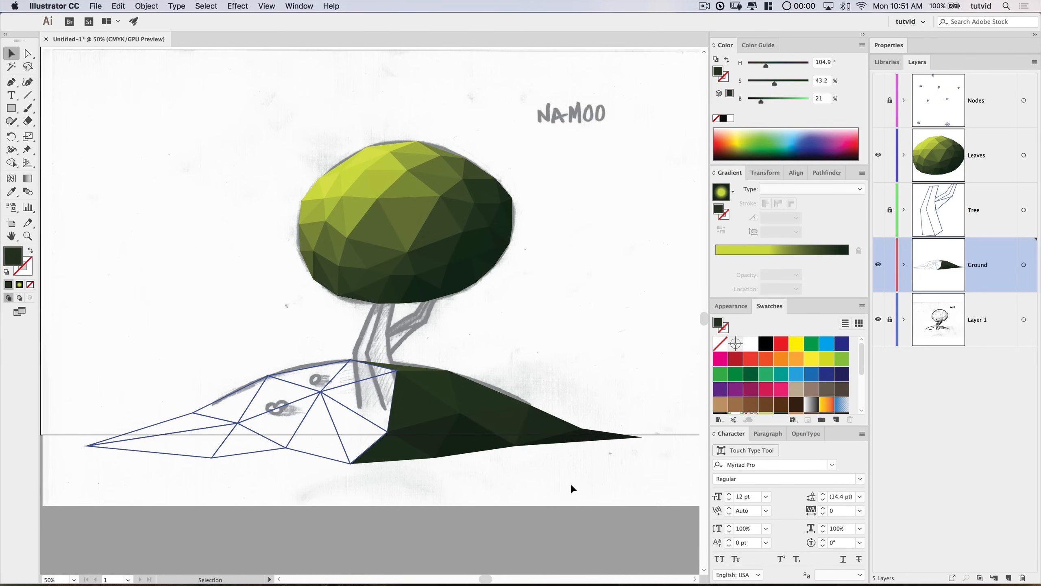
# Step: Set the brightness of the upper right-slope triangle to 24% and of the adjoining triangle on its left to 26%
pyautogui.click(491, 404)
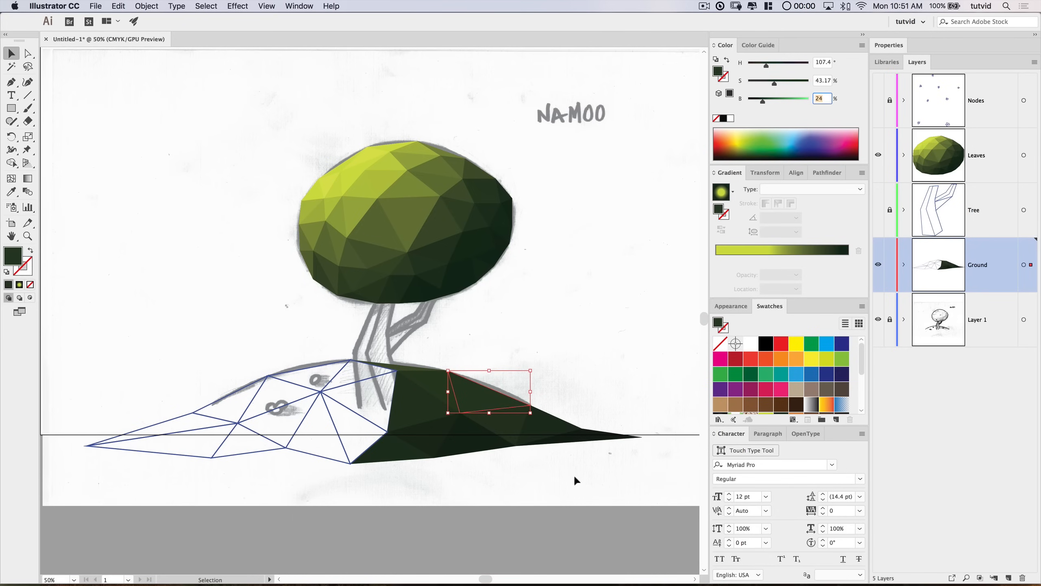
pyautogui.click(435, 384)
pyautogui.doubleClick(822, 99)
pyautogui.write('25')
pyautogui.press('Return')
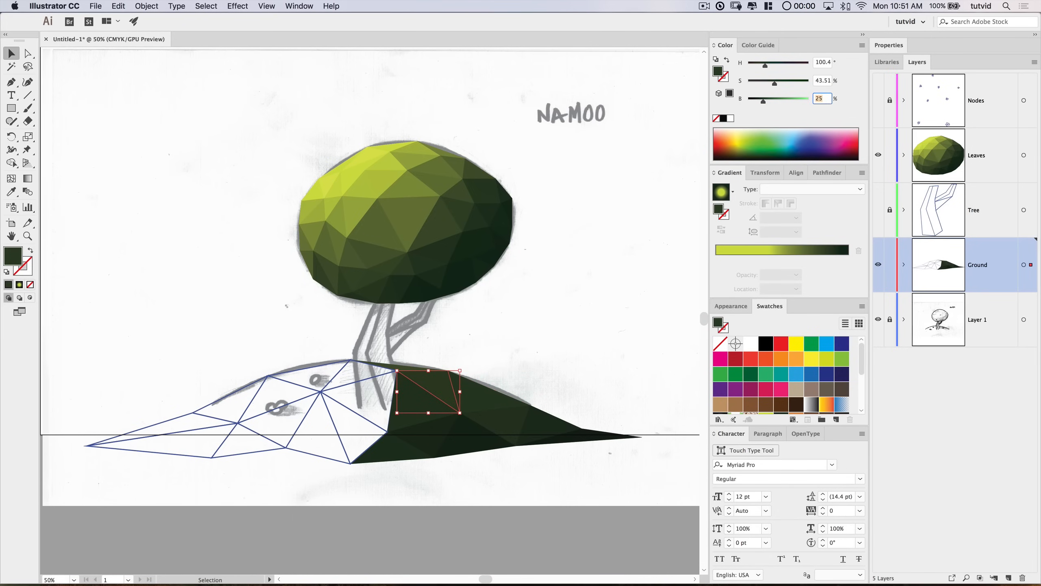
pyautogui.click(574, 467)
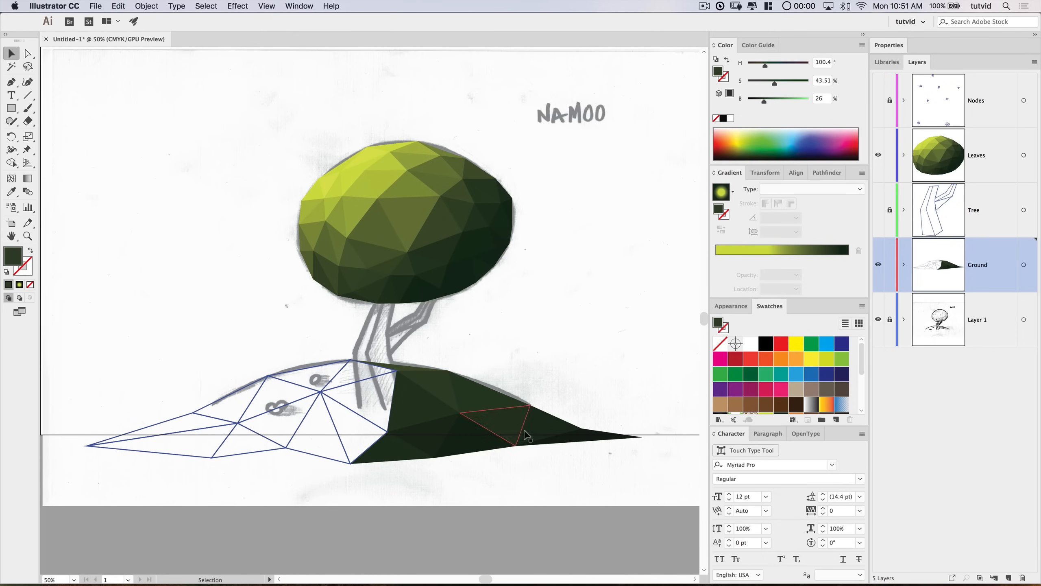
# Step: Fill the thin upper triangle at the ground's far left end with bright yellow-green sampled from the crown's upper left
pyautogui.hscroll(-5, 389, 437)
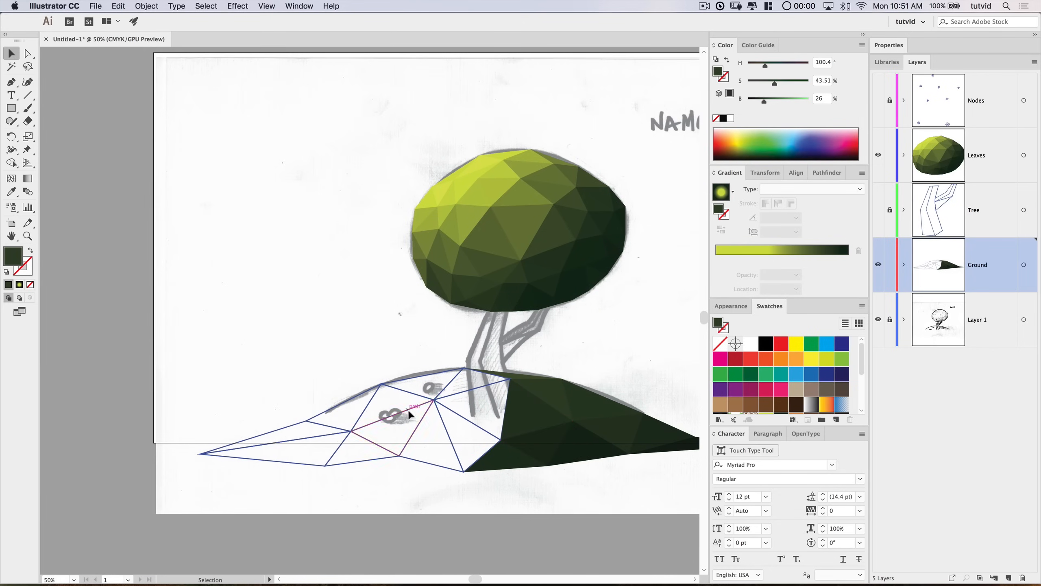
pyautogui.click(282, 428)
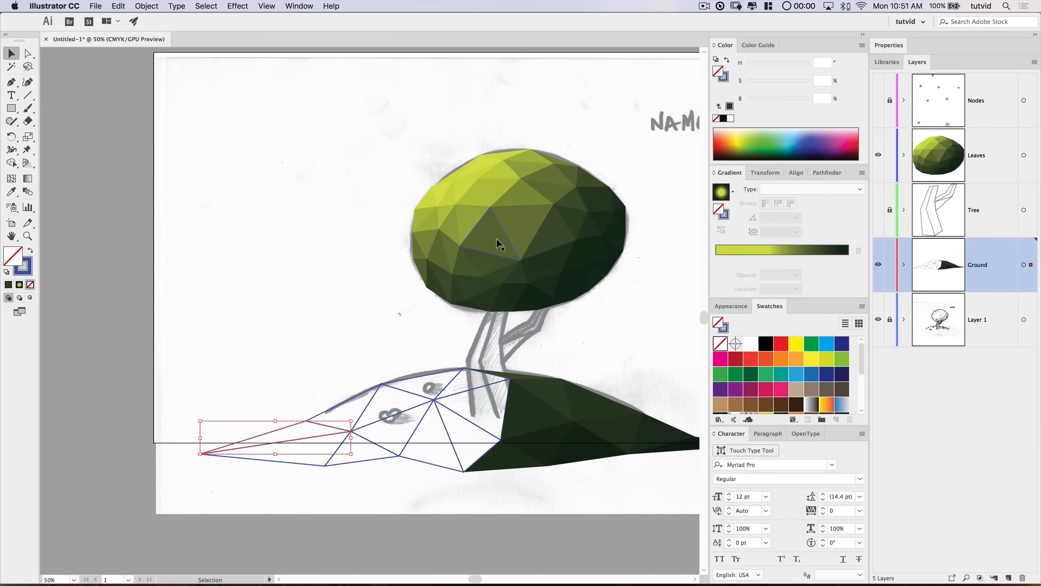
pyautogui.press('i')
pyautogui.click(449, 199)
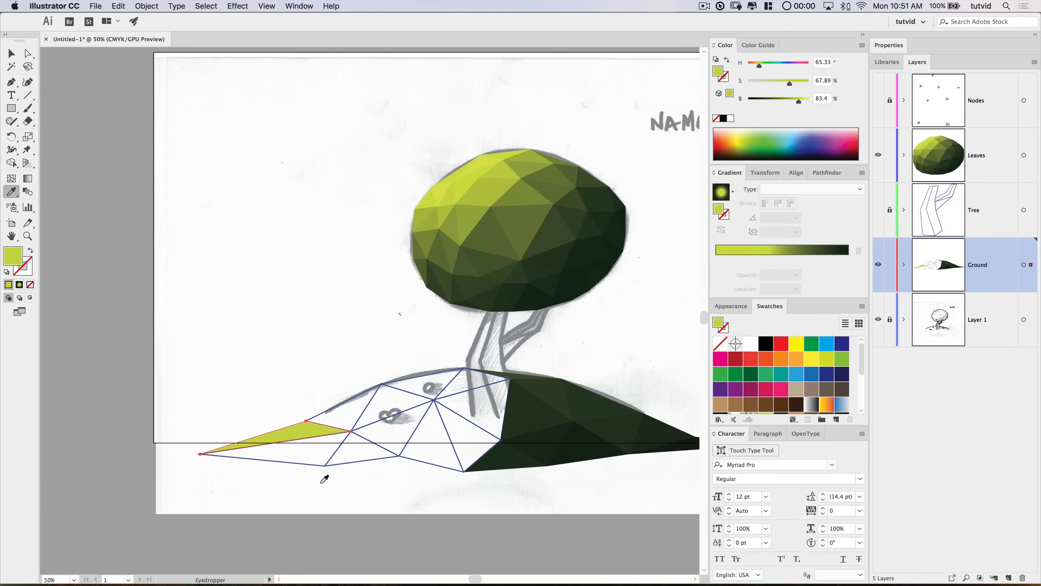
# Step: Fill the triangle directly below it at the ground's left end with a mid olive green sampled from the crown's upper left
pyautogui.press('v')
pyautogui.click(308, 460)
pyautogui.press('i')
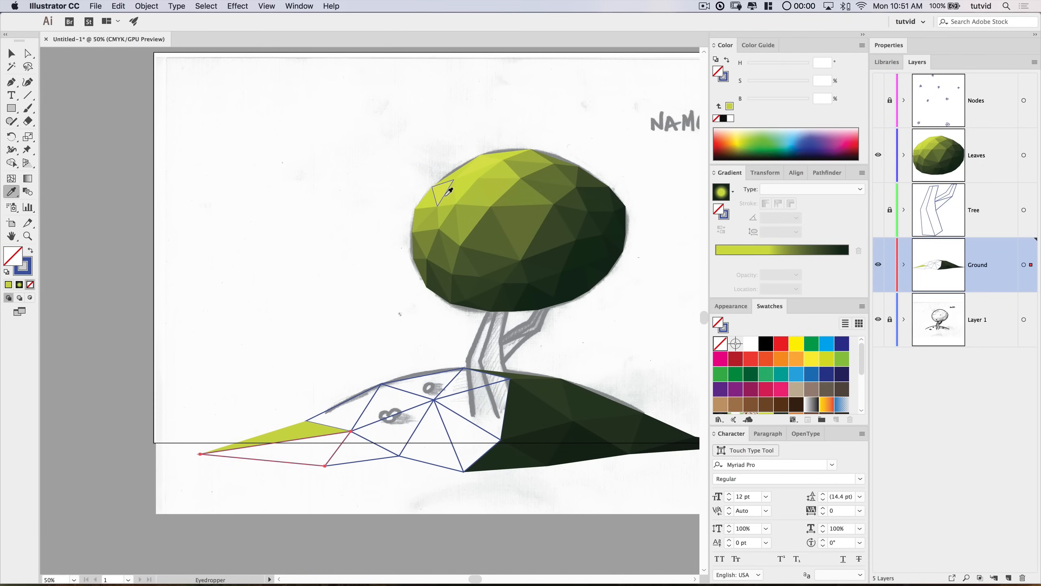
pyautogui.click(472, 205)
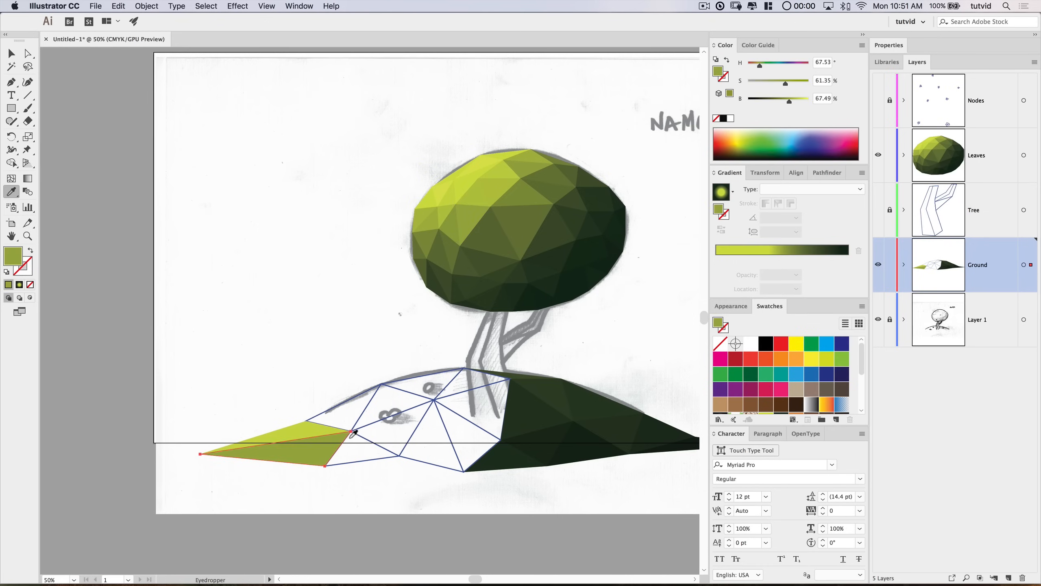
# Step: Try to fill the triangle on the hill's upper left slope with light green sampled from the top of the crown
pyautogui.press('v')
pyautogui.click(358, 395)
pyautogui.press('i')
pyautogui.click(502, 170)
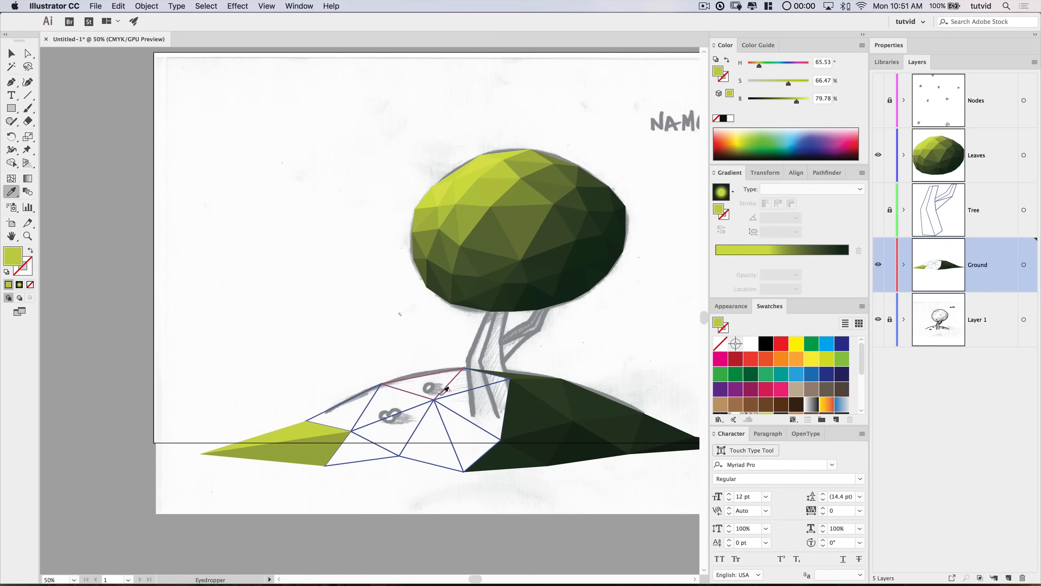
# Step: Fill the unfilled triangle on the hill's upper left slope with light green sampled from the upper part of the crown
pyautogui.press('v')
pyautogui.moveTo(352, 399); pyautogui.dragTo(355, 403)
pyautogui.press('i')
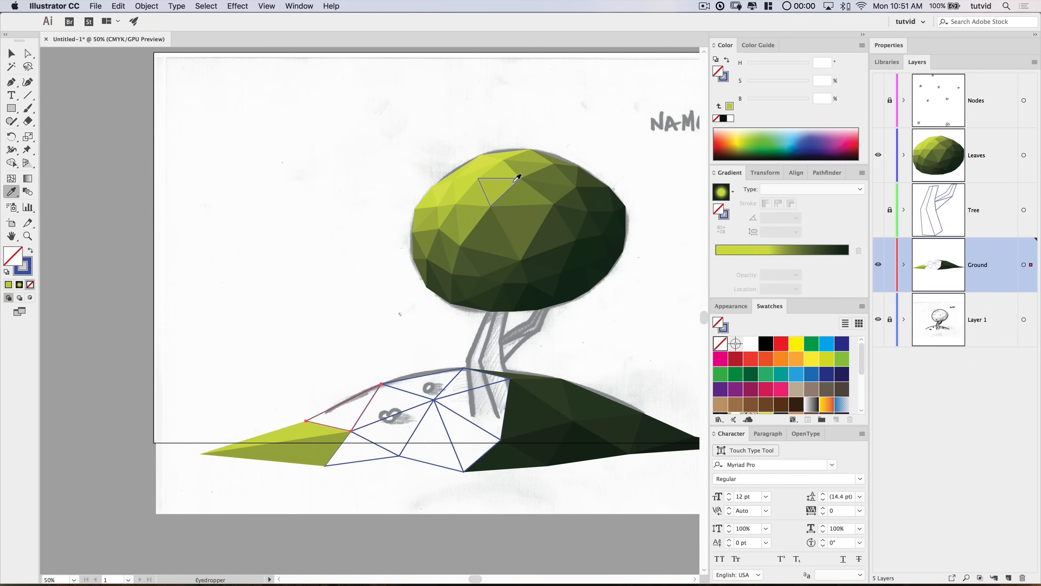
pyautogui.click(474, 199)
# Step: Fill the triangle on the ground's lower left edge, beside the leftmost olive one, with mid olive green sampled left of the crown's centre
pyautogui.press('v')
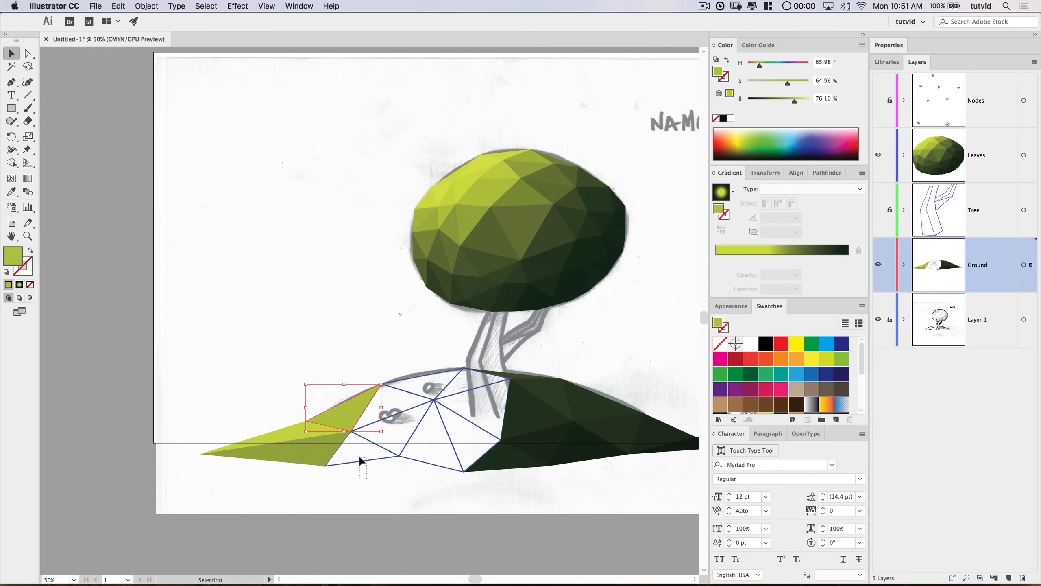
pyautogui.moveTo(361, 458); pyautogui.dragTo(359, 456)
pyautogui.press('i')
pyautogui.click(456, 218)
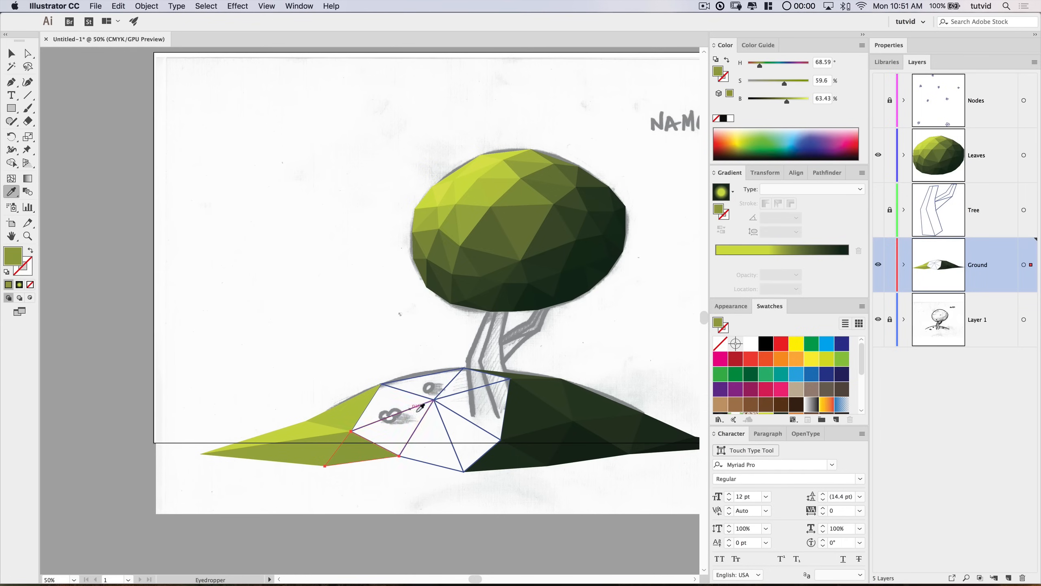
# Step: Fill the triangle just left of the hilltop with light olive green sampled from the top of the crown
pyautogui.press('v')
pyautogui.click(402, 386)
pyautogui.press('i')
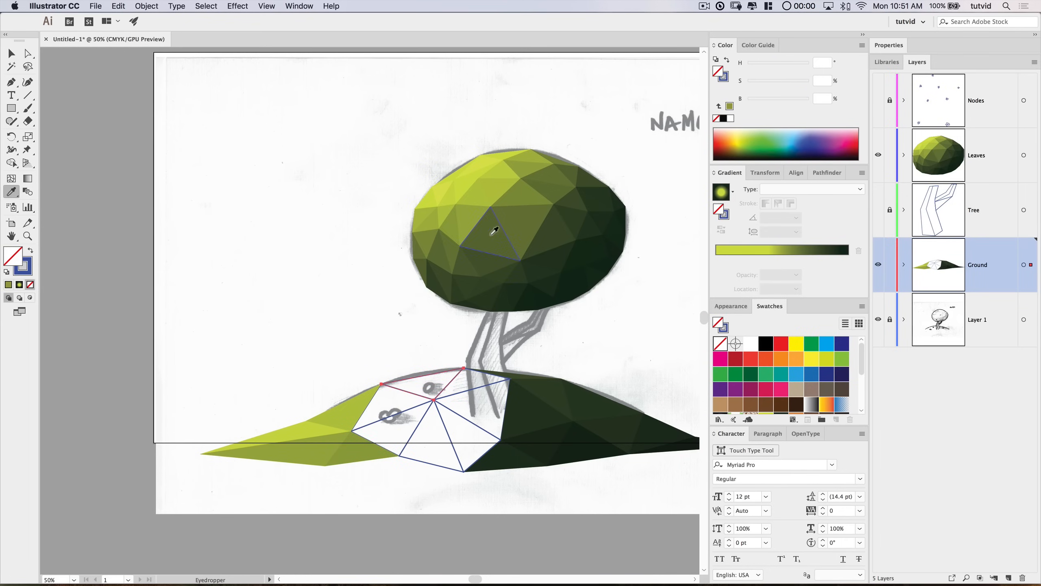
pyautogui.click(529, 168)
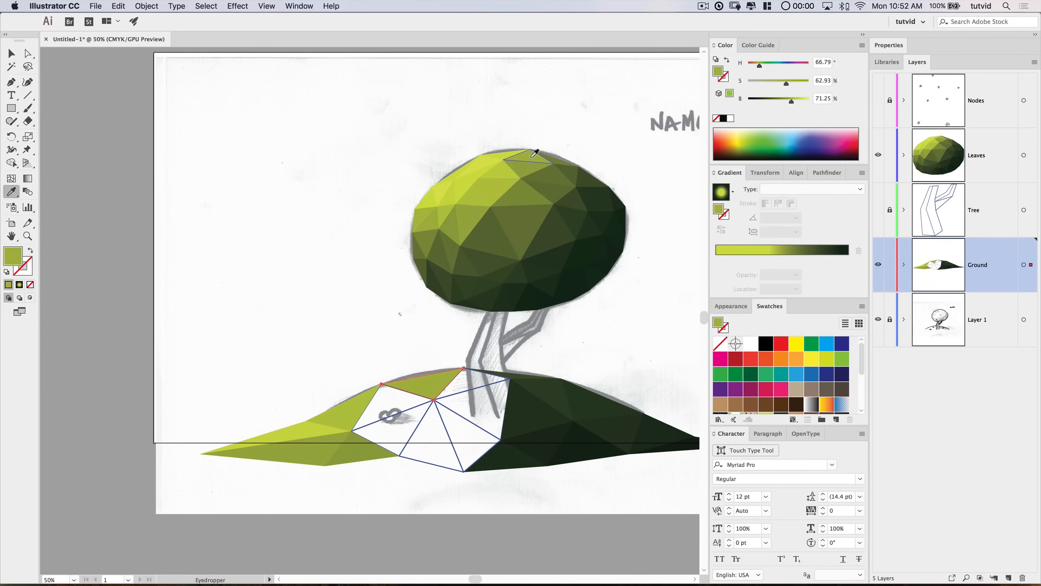
# Step: Fill the triangle in the middle of the hill's left half, touching the lower edge, with darker olive green sampled from the crown
pyautogui.press('v')
pyautogui.click(389, 423)
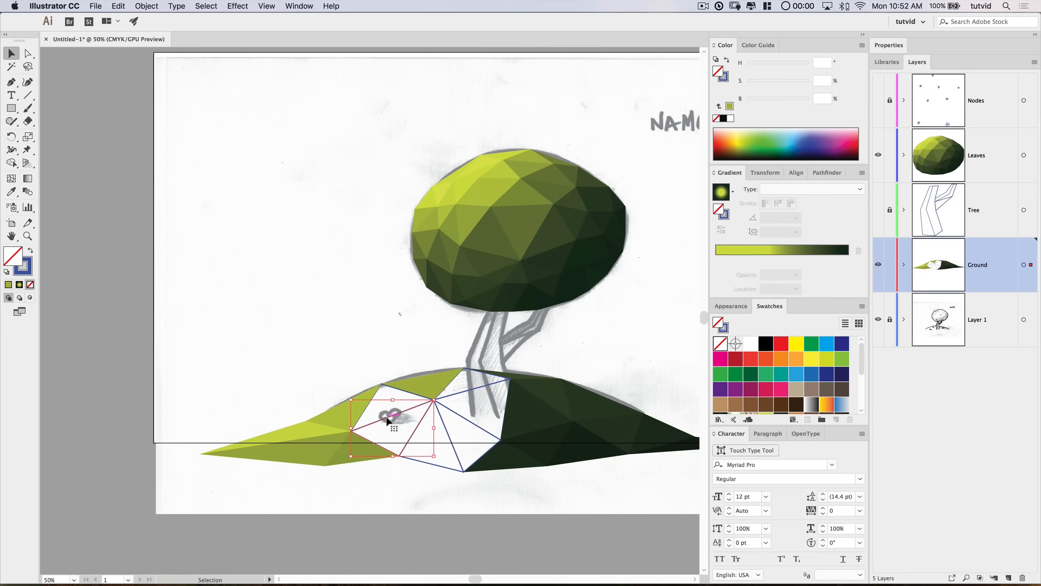
pyautogui.press('i')
pyautogui.click(427, 234)
# Step: Fill the remaining triangle on the hill's left half with light olive green sampled from the crown's left edge
pyautogui.press('v')
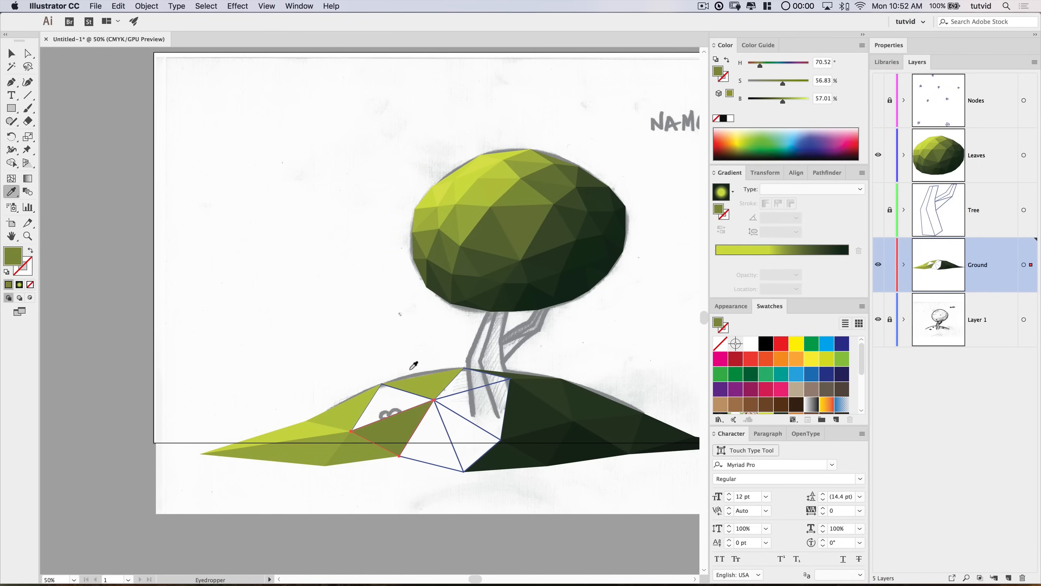
pyautogui.click(388, 386)
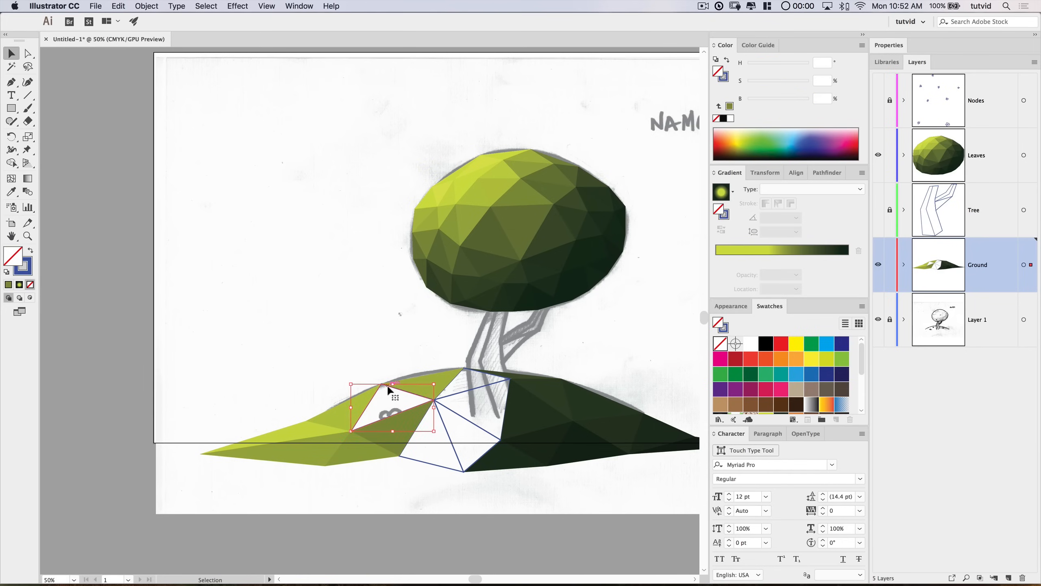
pyautogui.press('i')
pyautogui.click(431, 243)
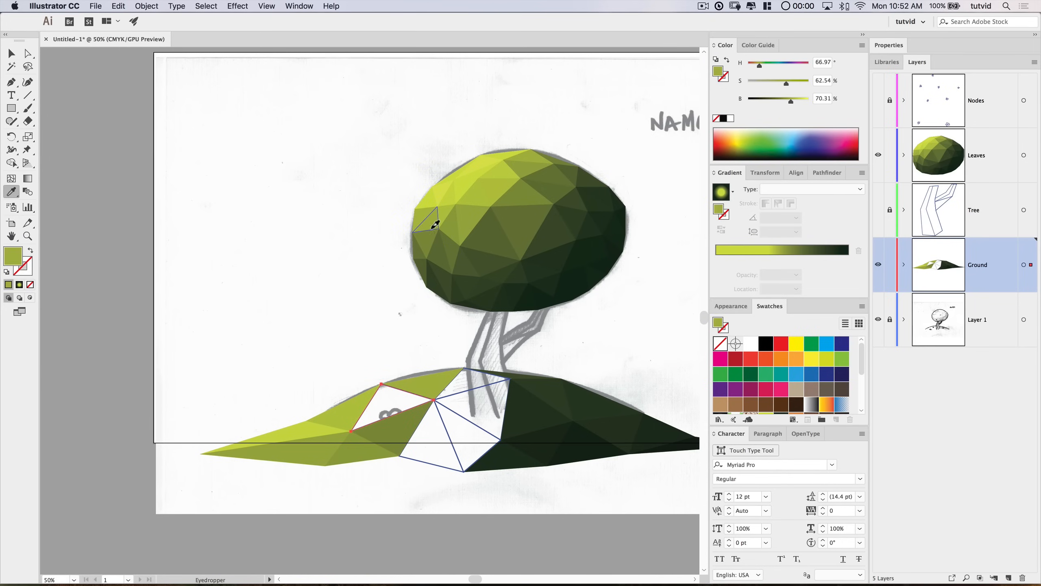
# Step: Fill the hilltop triangle under the trunk with mid olive green sampled from the crown
pyautogui.press('v')
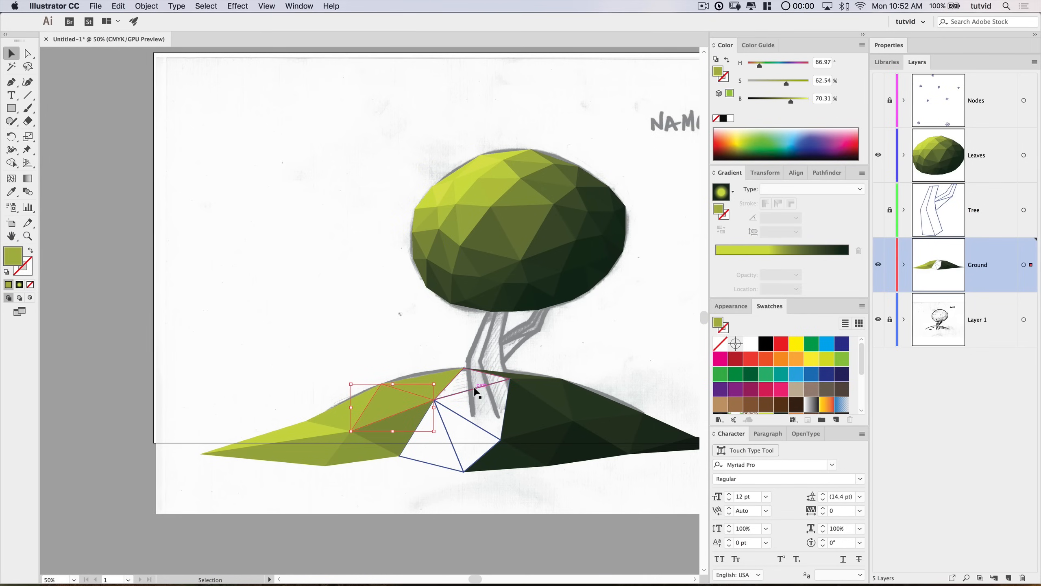
pyautogui.click(475, 388)
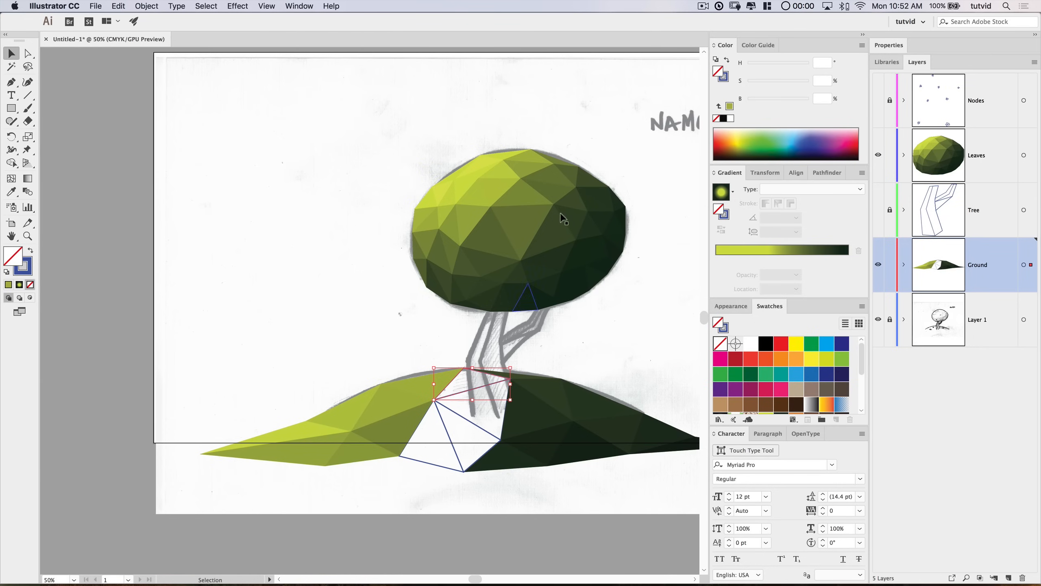
pyautogui.press('i')
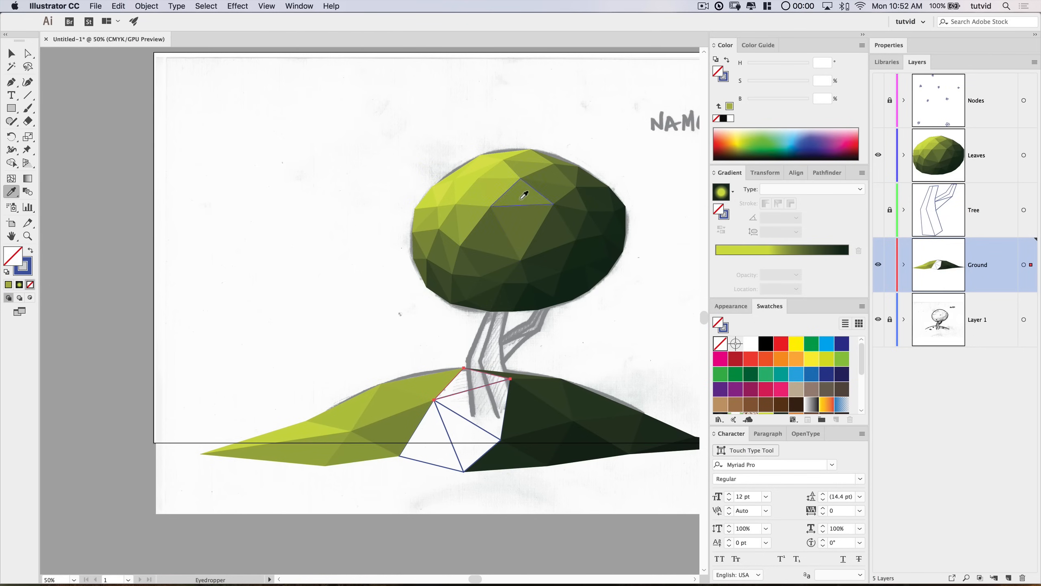
pyautogui.click(456, 223)
# Step: Fill the two lower middle triangles of the ground with sampled greens, light olive on the left one and darker olive on the right
pyautogui.keyDown('super'); pyautogui.click(427, 459); pyautogui.keyUp('super')
pyautogui.click(445, 249)
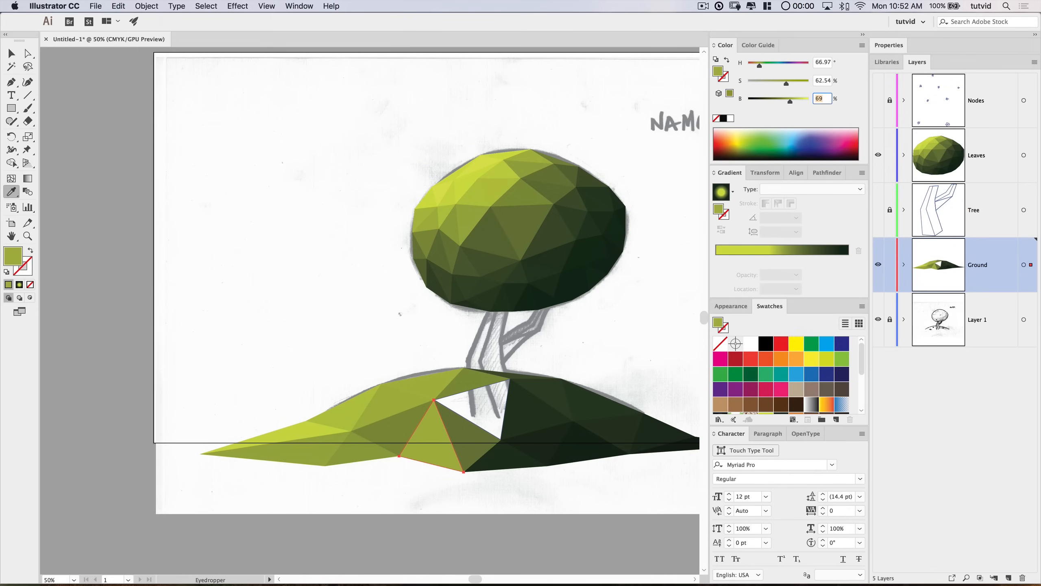
pyautogui.press('v')
pyautogui.click(594, 352)
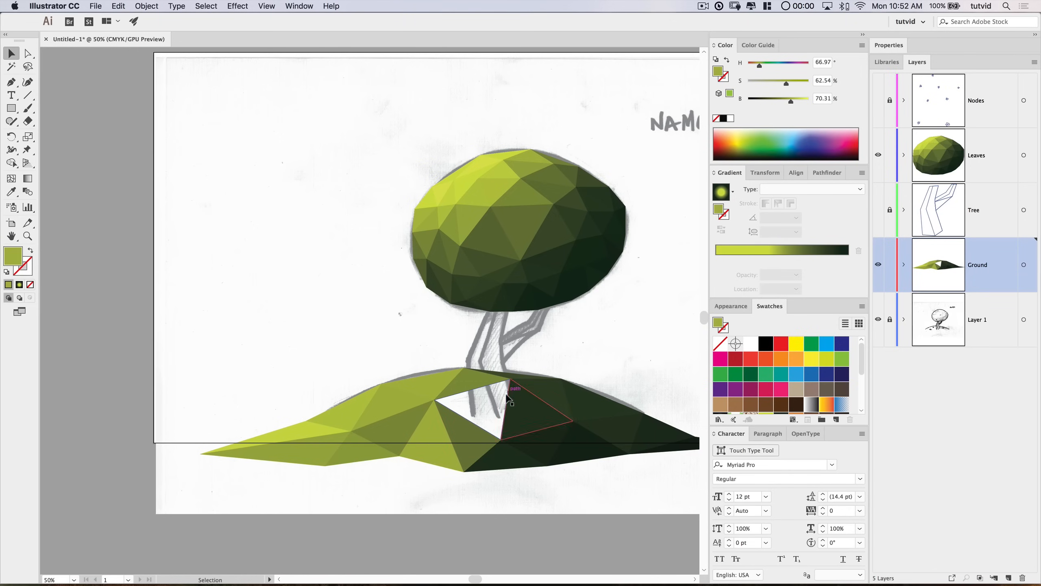
# Step: Target the last unfilled path in the Ground layer, fill it with dark olive green sampled from the crown, and set its brightness to 44%
pyautogui.click(486, 390)
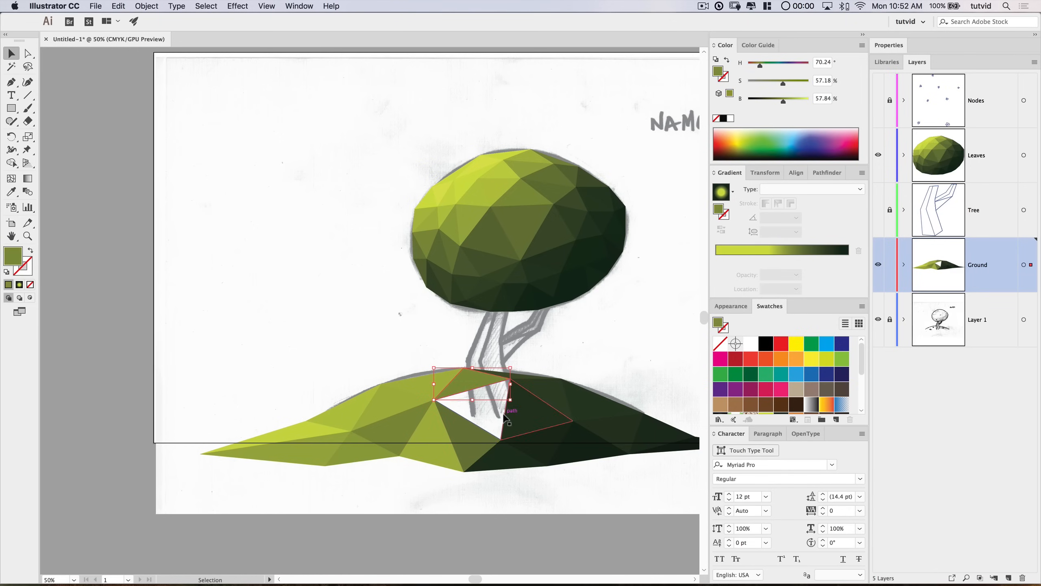
pyautogui.click(903, 269)
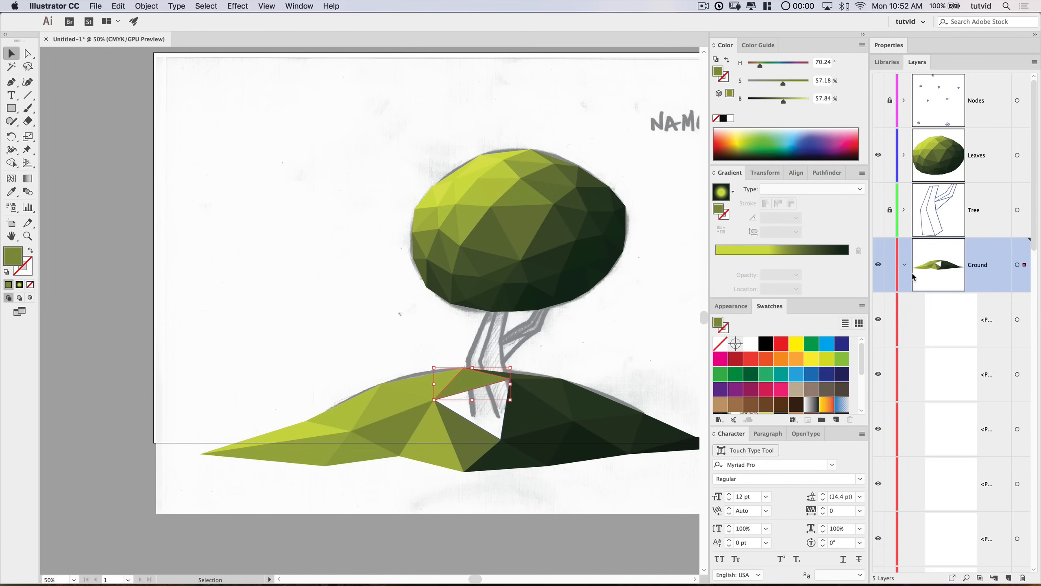
pyautogui.scroll(-6, 946, 358)
pyautogui.scroll(-2, 946, 360)
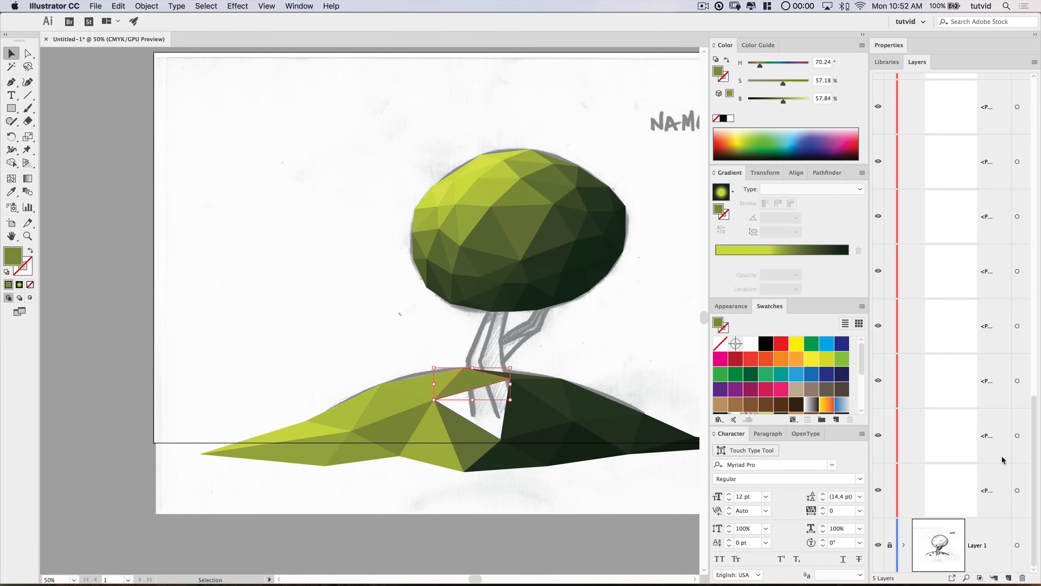
pyautogui.click(1017, 491)
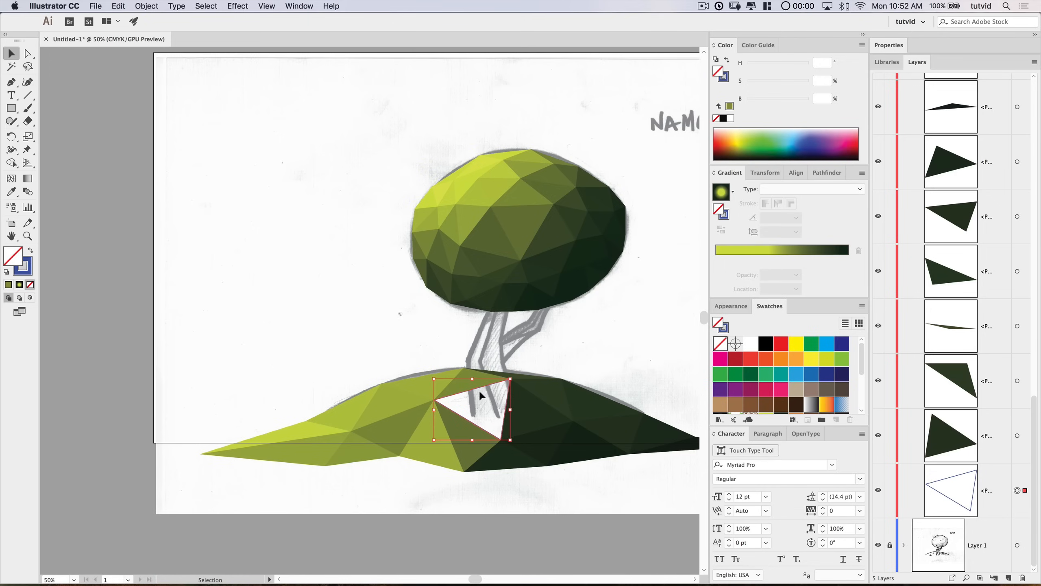
pyautogui.press('i')
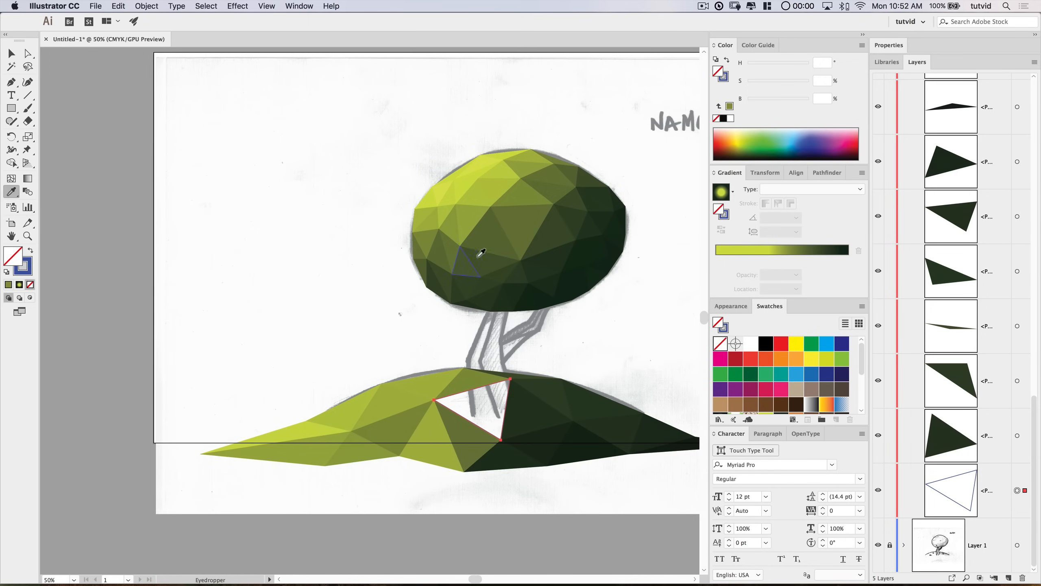
pyautogui.click(538, 217)
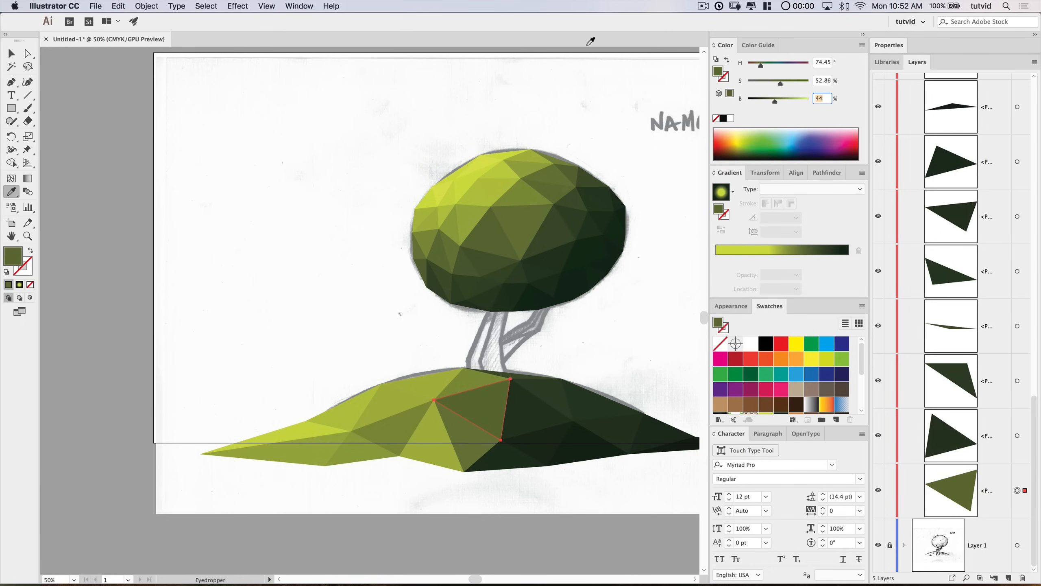
pyautogui.click(11, 53)
pyautogui.click(276, 241)
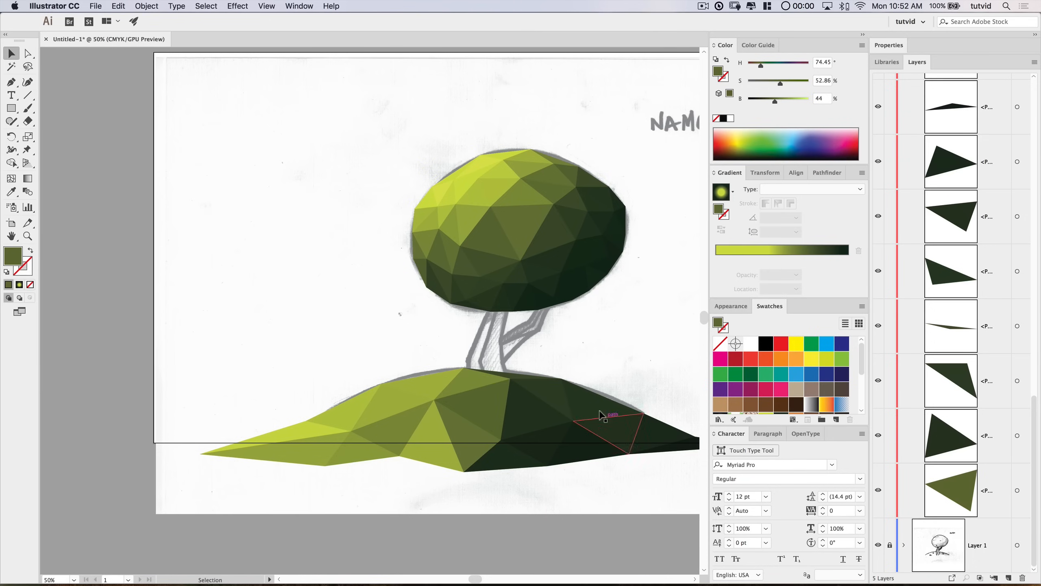
# Step: Collapse and lock the Ground layer, and make the Tree layer visible
pyautogui.click(593, 399)
pyautogui.click(641, 331)
pyautogui.moveTo(637, 333); pyautogui.dragTo(475, 314)
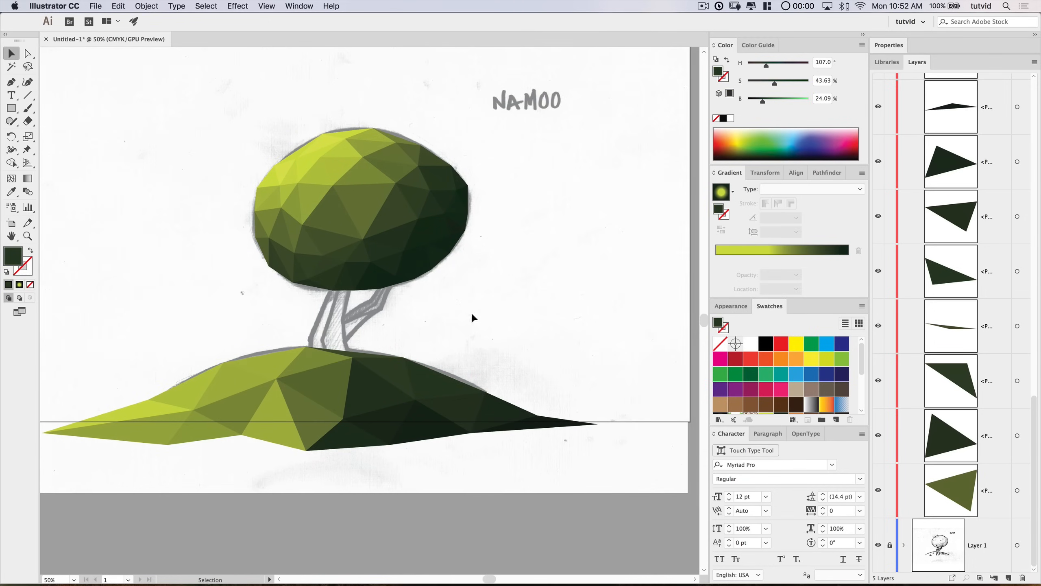
pyautogui.scroll(10, 946, 344)
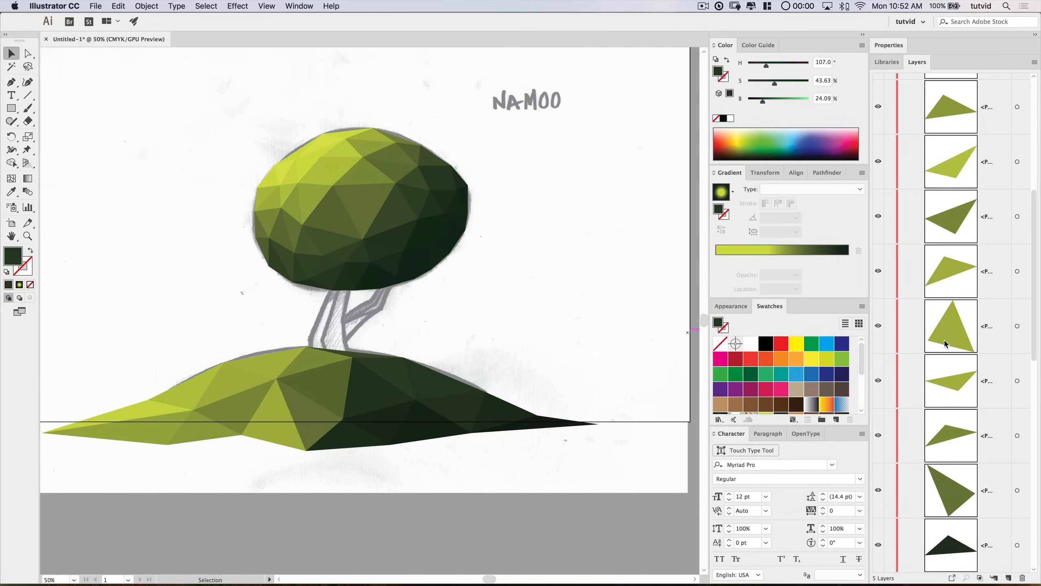
pyautogui.click(905, 266)
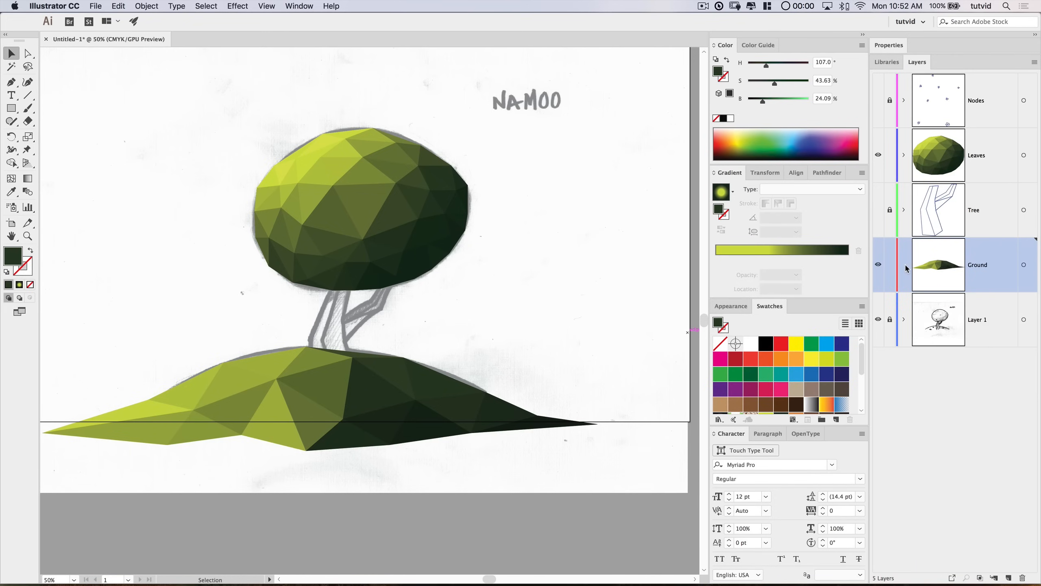
pyautogui.click(889, 265)
pyautogui.click(877, 210)
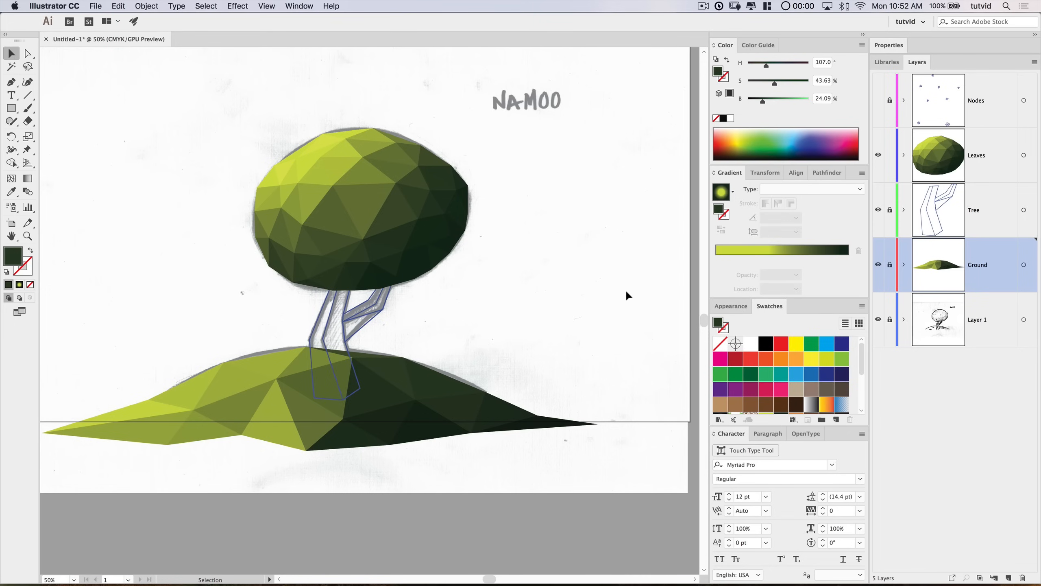
# Step: Collapse the gradient options to show more swatches, and unlock and expand the Tree layer
pyautogui.doubleClick(732, 173)
pyautogui.press('space')
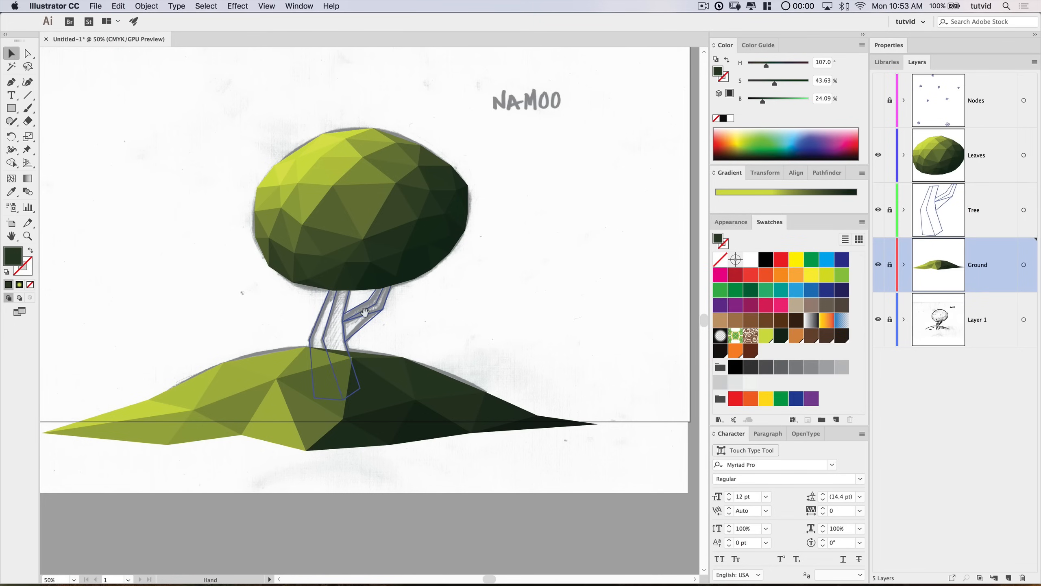
pyautogui.moveTo(364, 312); pyautogui.dragTo(453, 295)
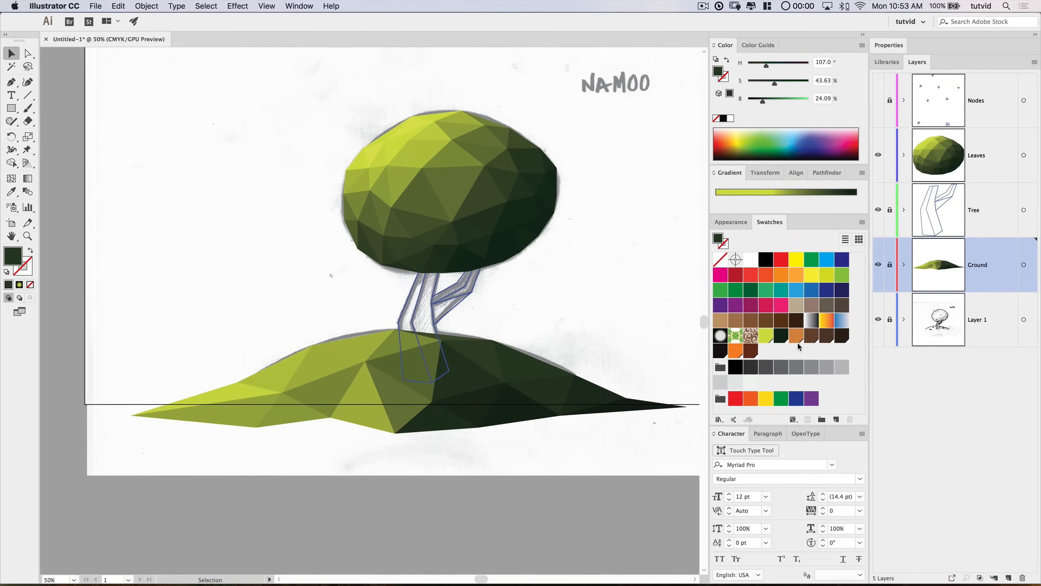
pyautogui.click(904, 210)
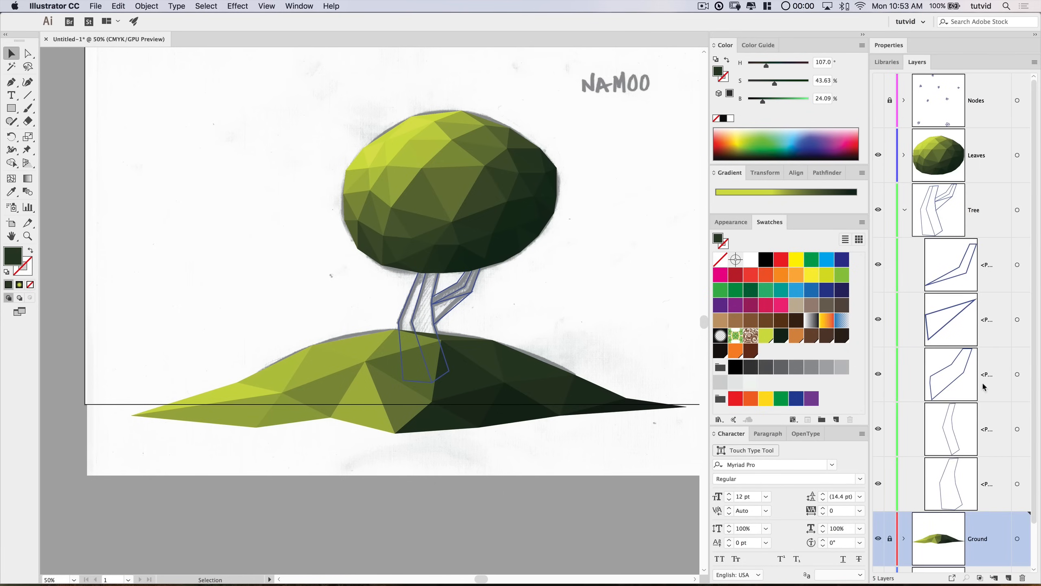
# Step: Fill the main trunk shape with the orange-brown swatch C=14 M=51 Y=84 K=1 and remove its stroke
pyautogui.click(1017, 484)
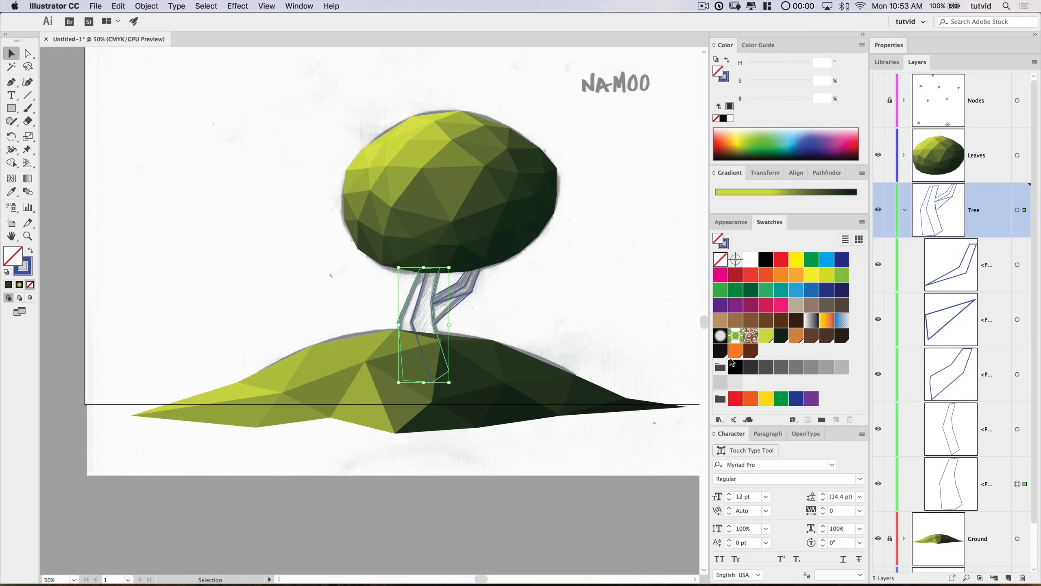
pyautogui.click(797, 337)
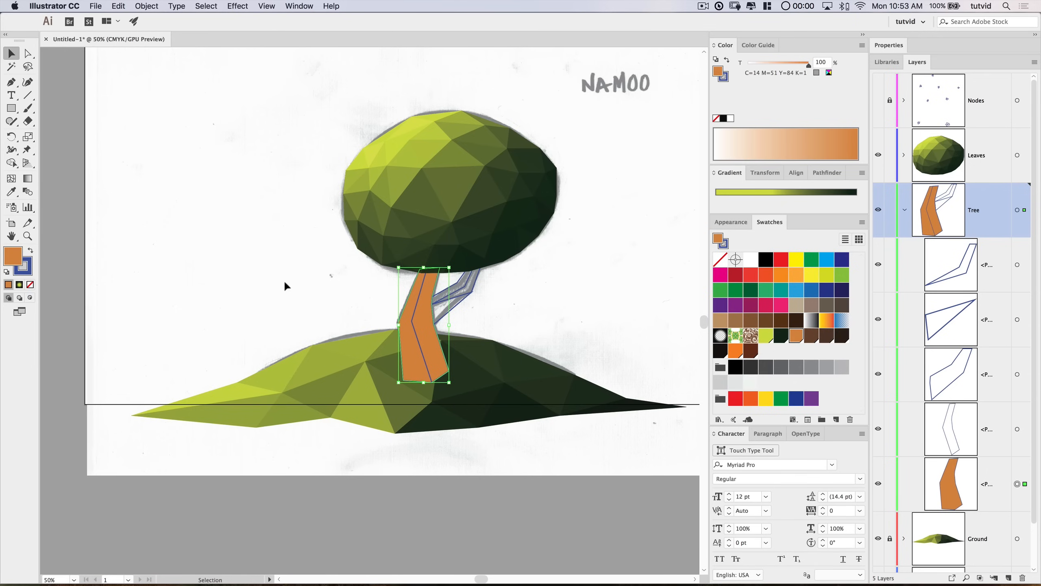
pyautogui.click(28, 273)
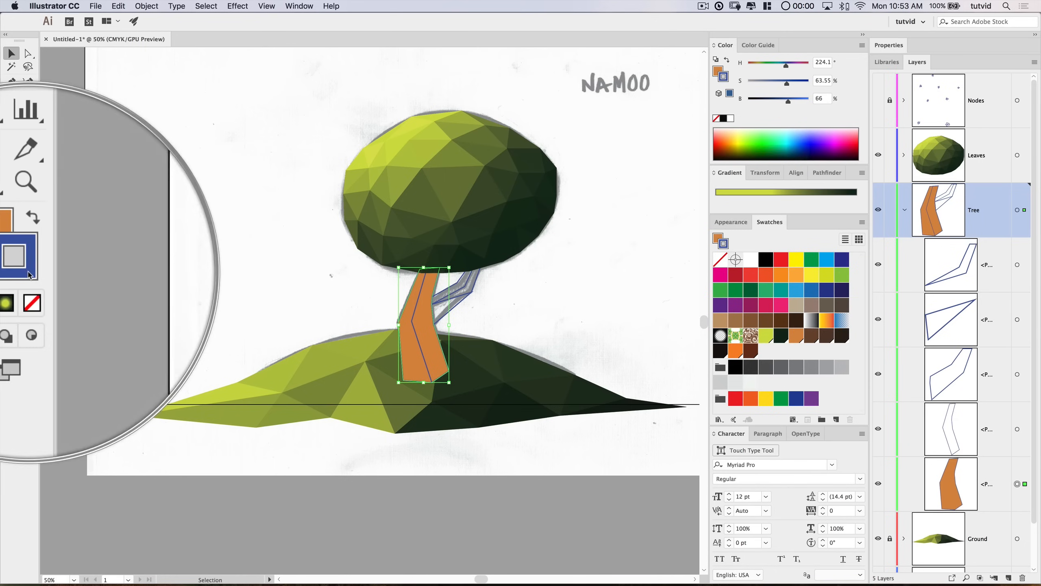
pyautogui.click(30, 284)
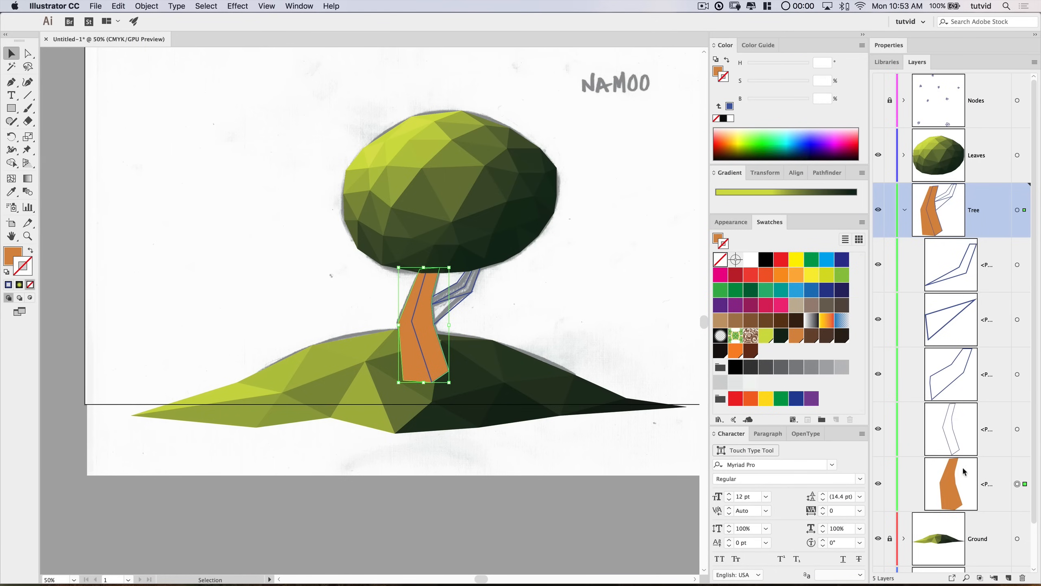
# Step: Remove the stroke of the trunk's shaded side shape and fill it with the brown swatch C=42 M=65 Y=80 K=40
pyautogui.click(1018, 430)
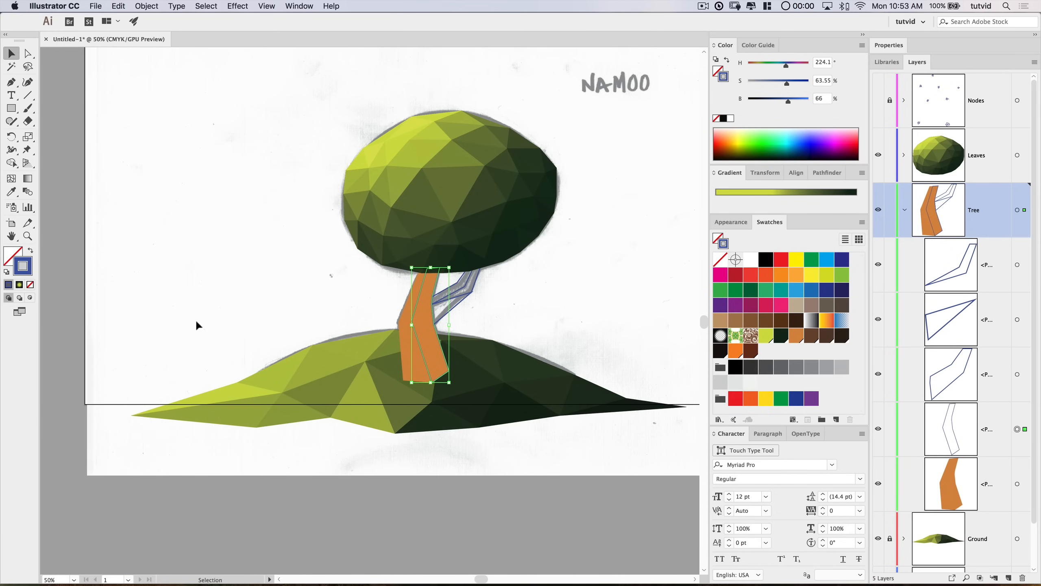
pyautogui.click(30, 286)
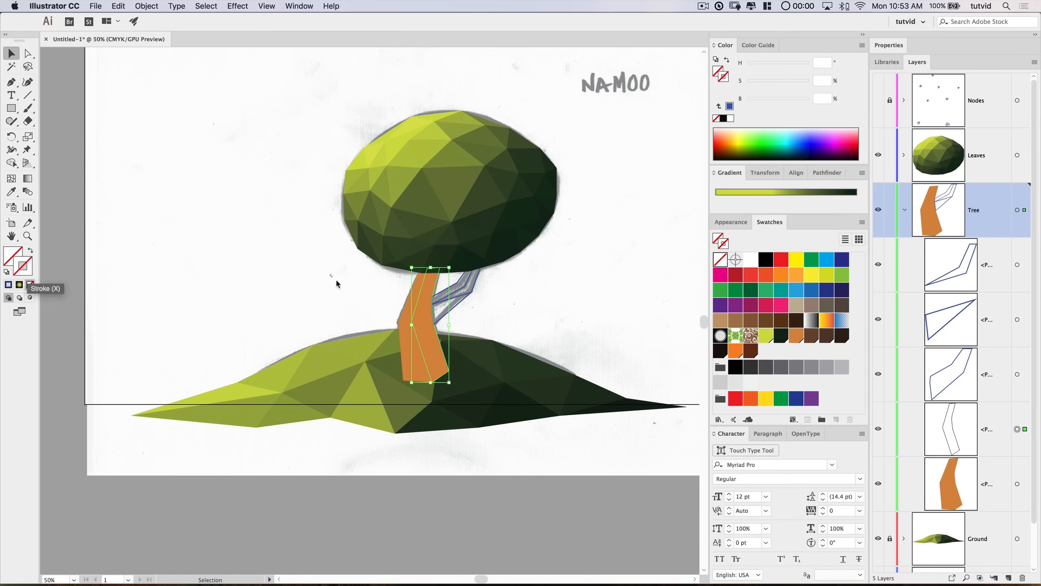
pyautogui.click(811, 336)
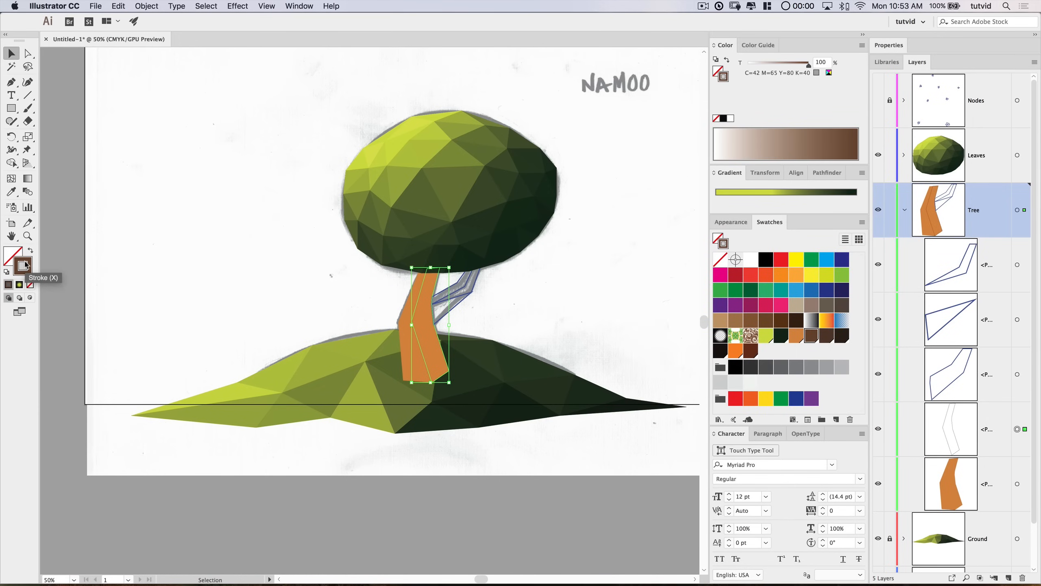
pyautogui.click(31, 286)
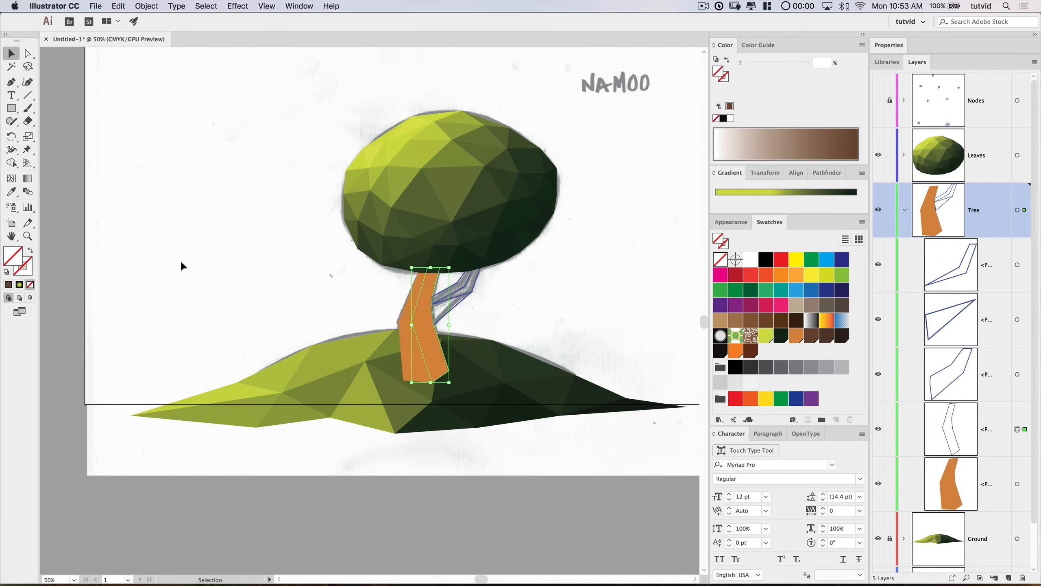
pyautogui.click(813, 337)
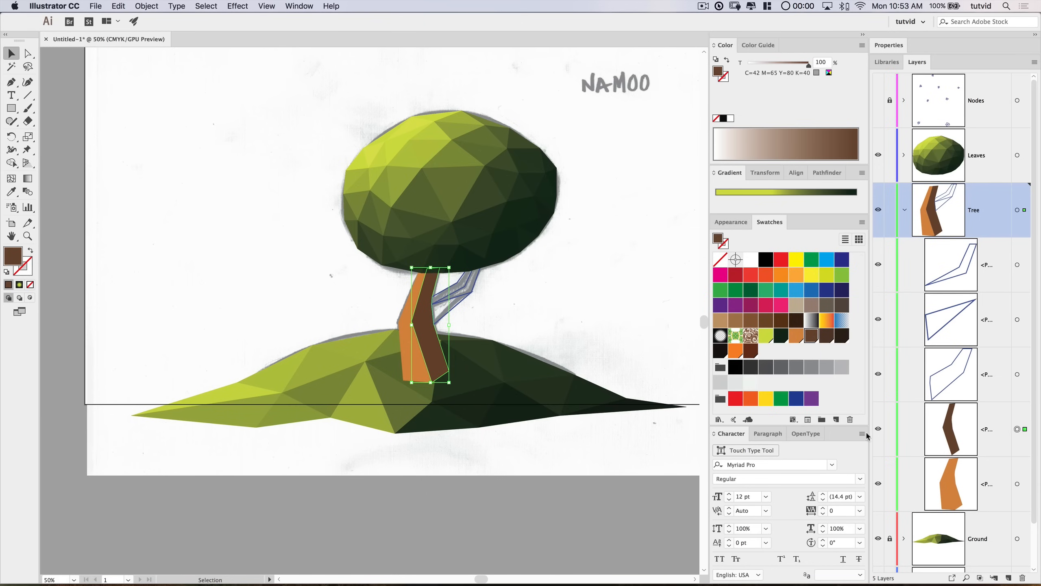
# Step: Fill the whole side branch shape with the near-black swatch C=68 M=67 Y=70 K=84 and remove its stroke
pyautogui.click(1019, 375)
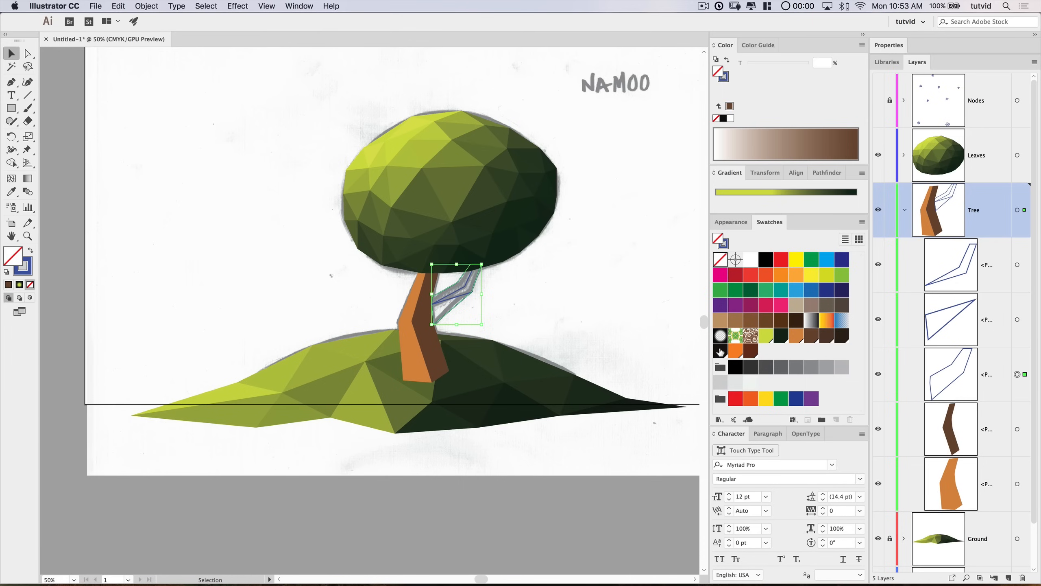
pyautogui.click(721, 350)
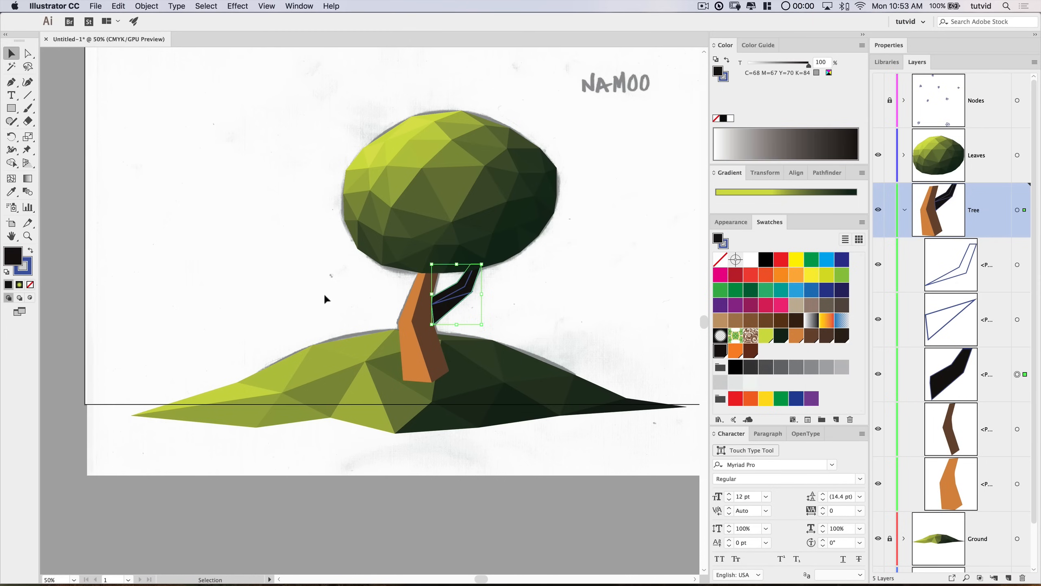
pyautogui.click(26, 274)
pyautogui.click(30, 284)
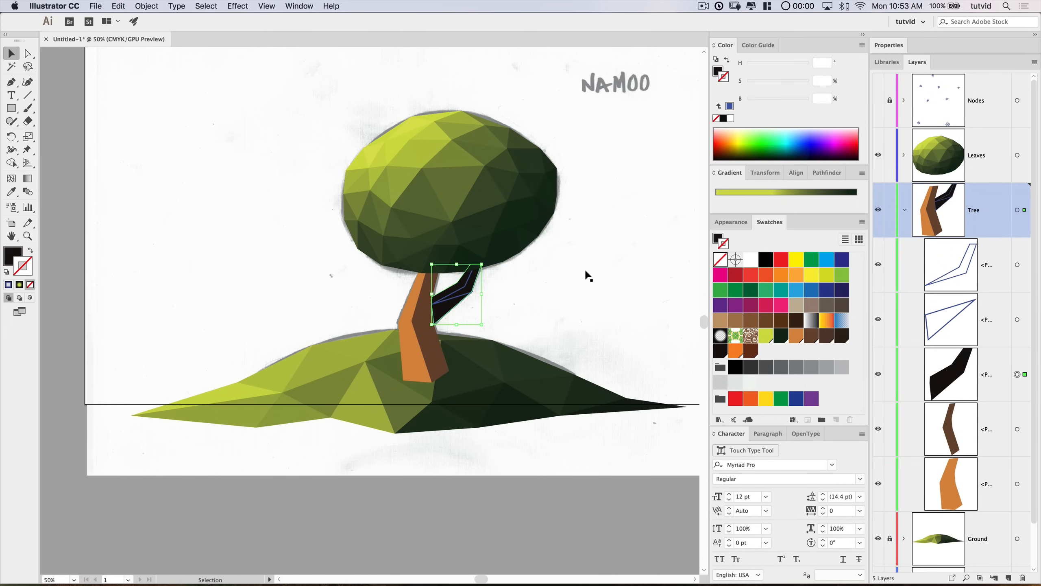
# Step: Remove the stroke of the triangular shape at the branch base and fill it with brown C=42 M=65 Y=80 K=40
pyautogui.click(1018, 321)
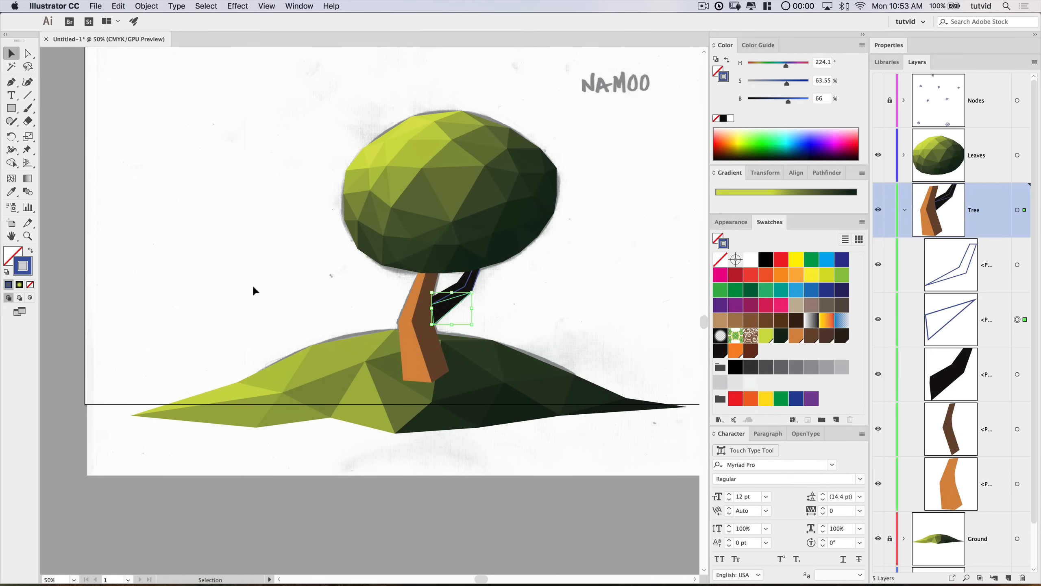
pyautogui.click(31, 284)
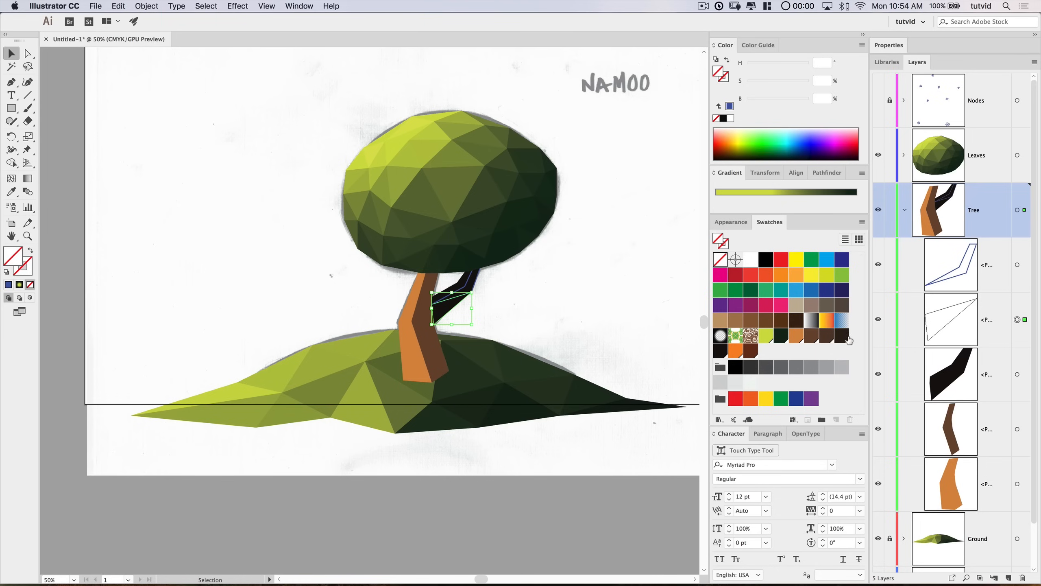
pyautogui.click(816, 336)
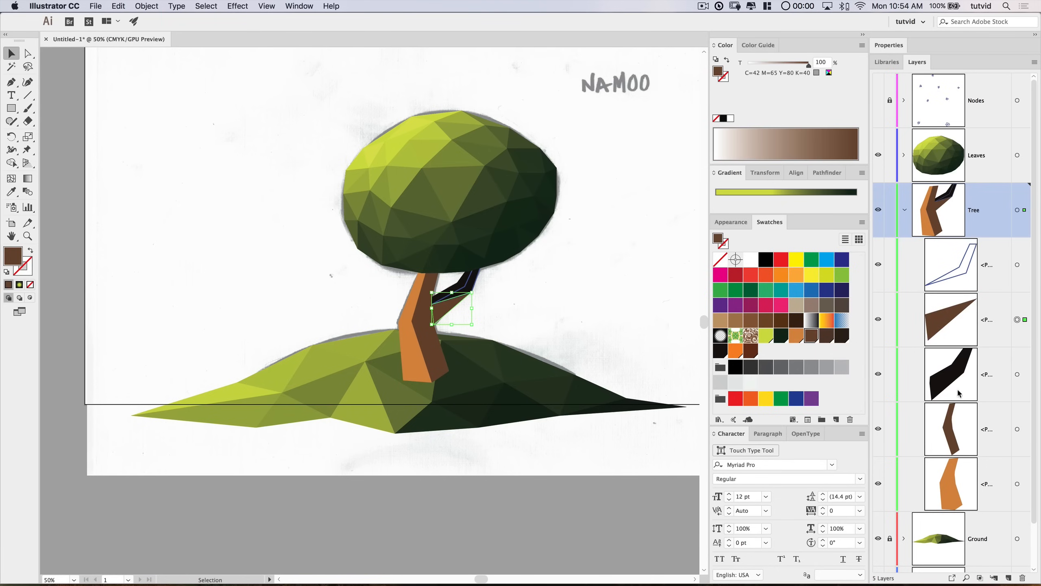
# Step: Fill the topmost branch path in the Tree layer with brown C=48 M=65 Y=77 K=52, remove its stroke, and deselect it
pyautogui.click(1018, 265)
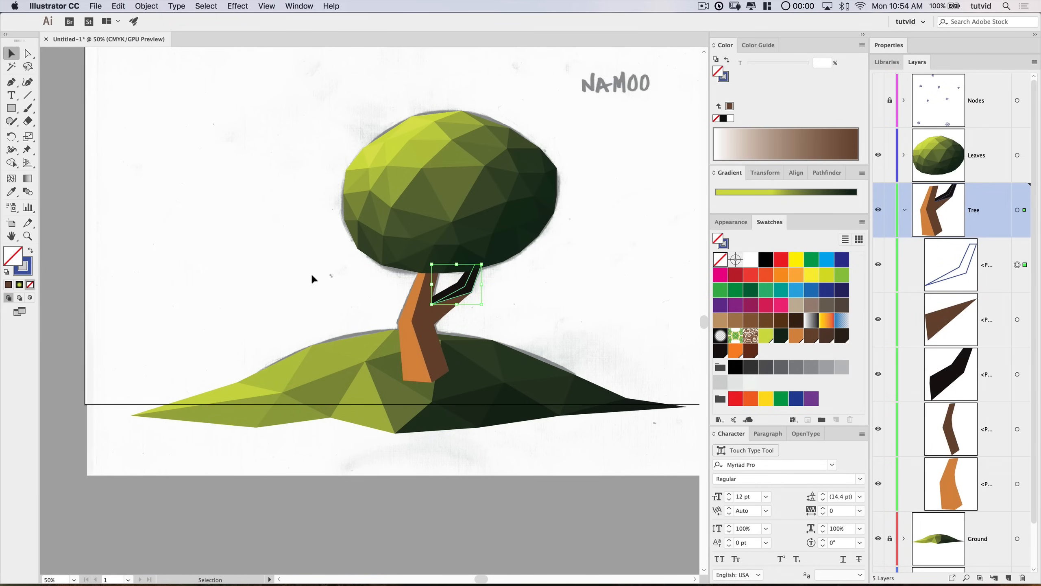
pyautogui.click(827, 339)
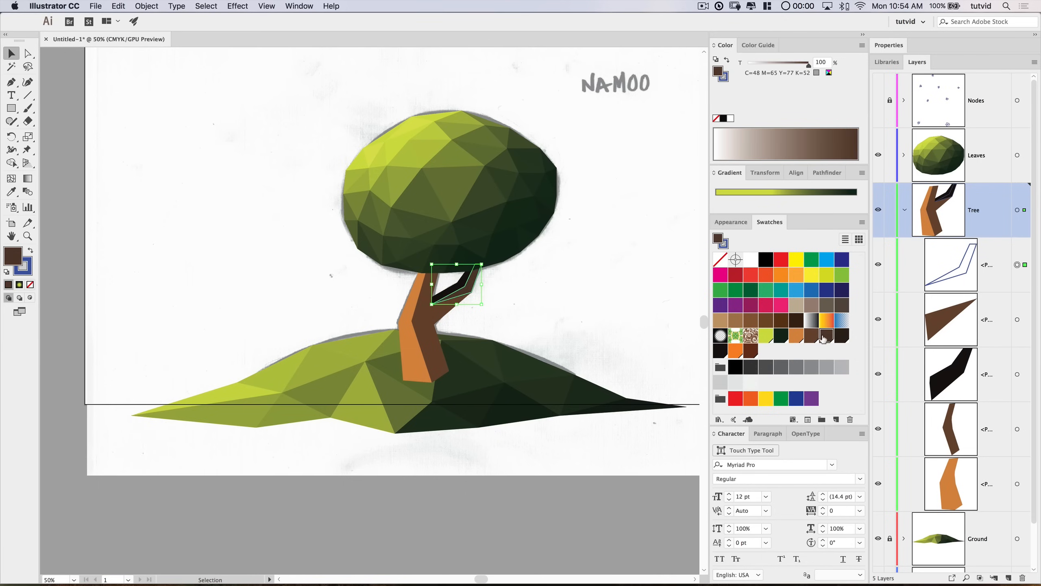
pyautogui.click(27, 273)
pyautogui.click(31, 284)
pyautogui.press('z')
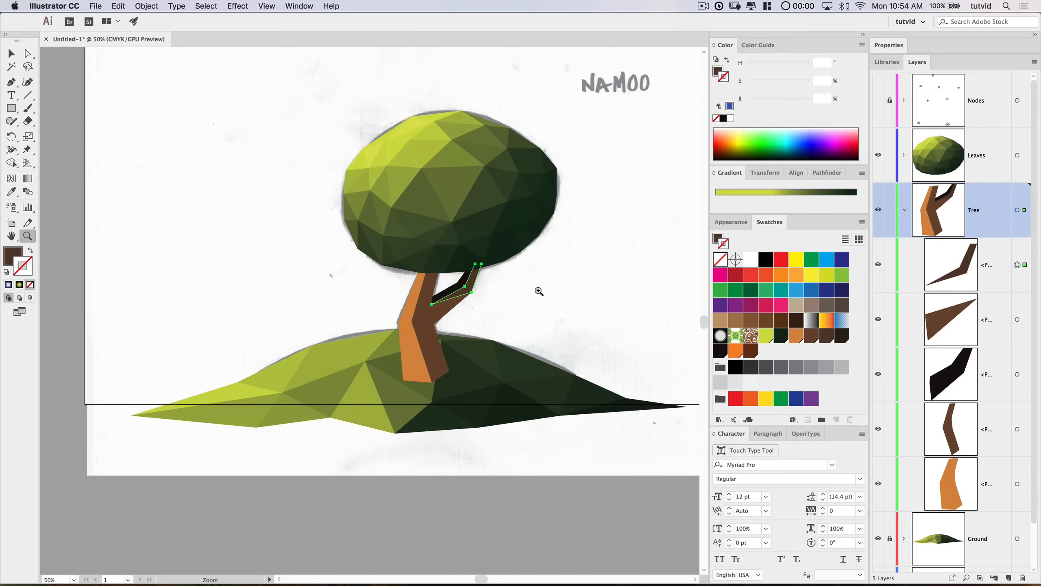
pyautogui.press('v')
pyautogui.click(211, 208)
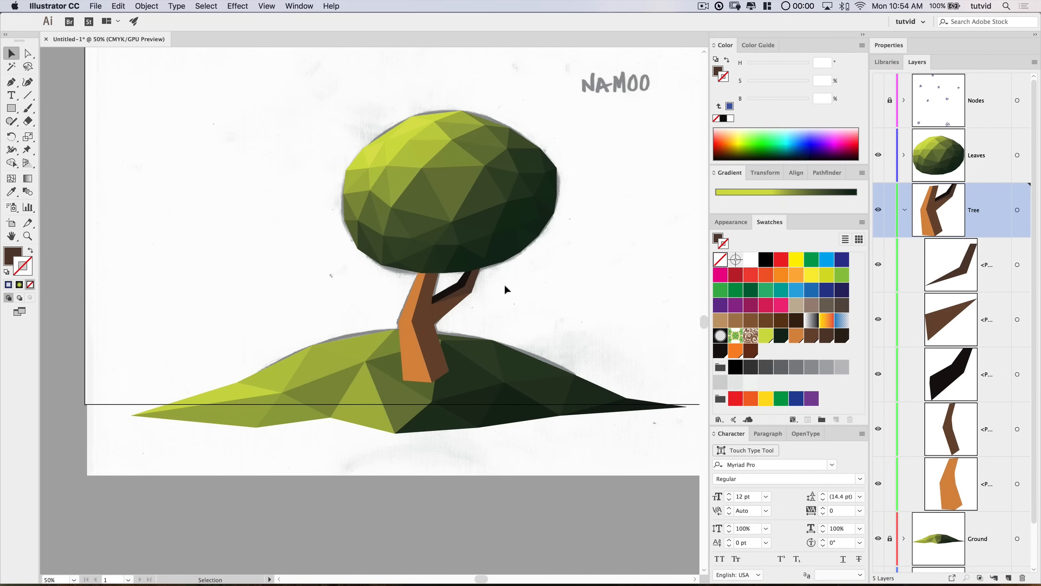
# Step: Examine up close how the triangular branch shape meets the trunk
pyautogui.press('z')
pyautogui.click(485, 315)
pyautogui.moveTo(174, 315); pyautogui.dragTo(546, 334)
pyautogui.click(428, 321)
pyautogui.click(462, 317)
pyautogui.click(324, 282)
pyautogui.click(369, 275)
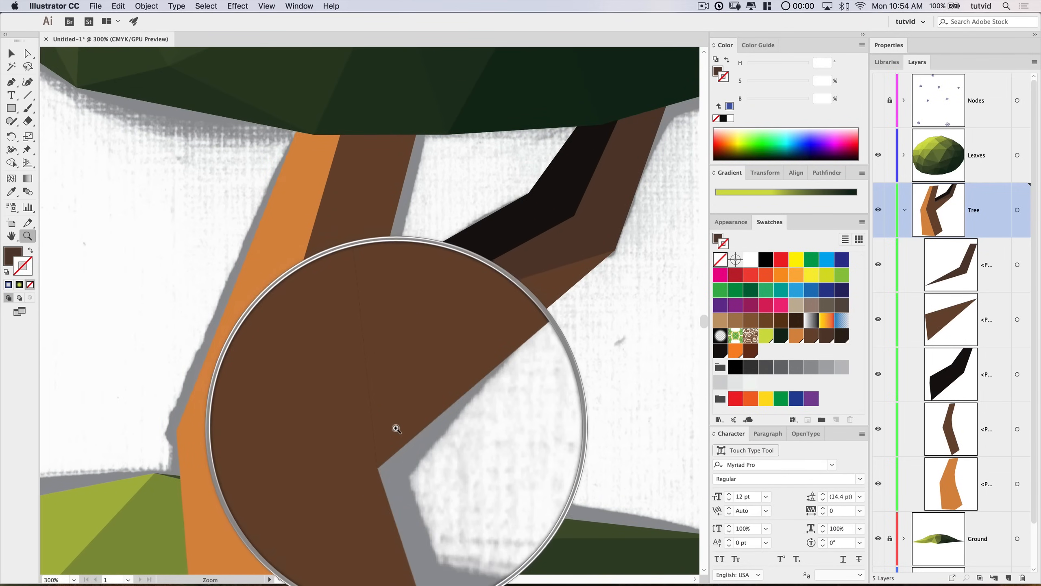
pyautogui.press('v')
pyautogui.click(384, 378)
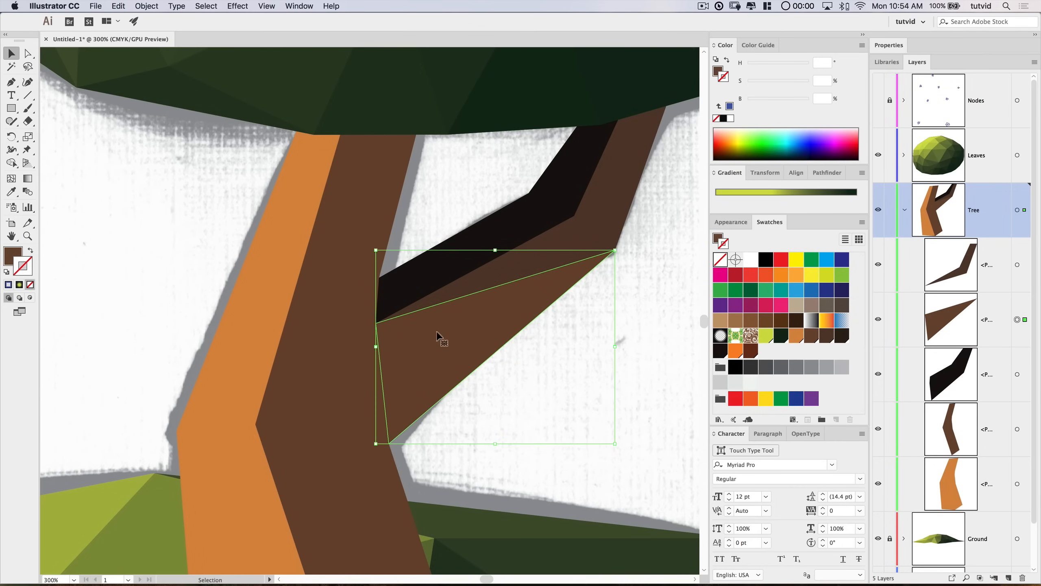
pyautogui.click(578, 397)
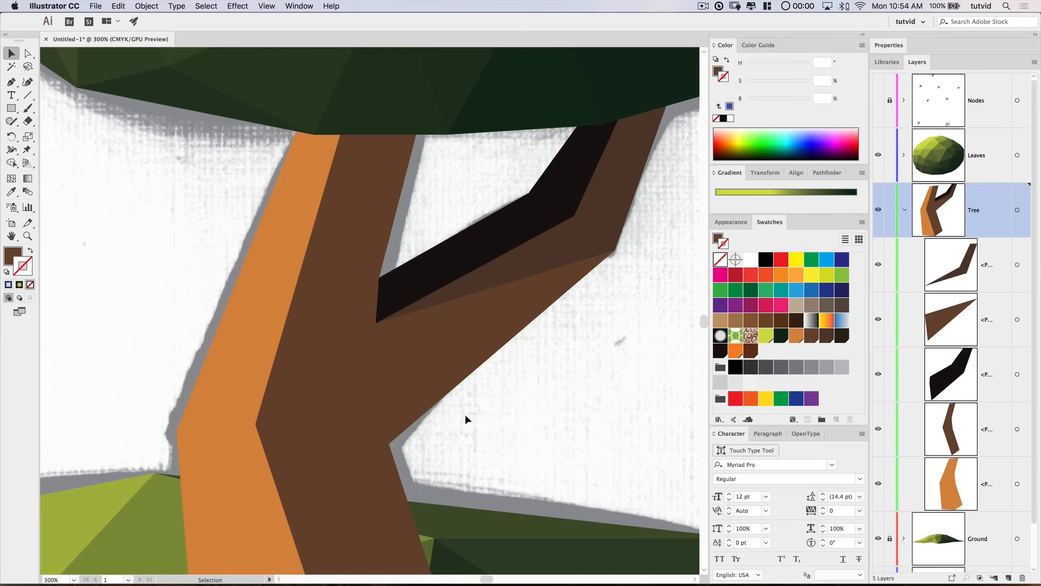
# Step: Collapse the Tree layer and hide the sketch on Layer 1
pyautogui.press('super+minus')
pyautogui.press('super+minus')
pyautogui.press('super+minus')
pyautogui.press('super+minus')
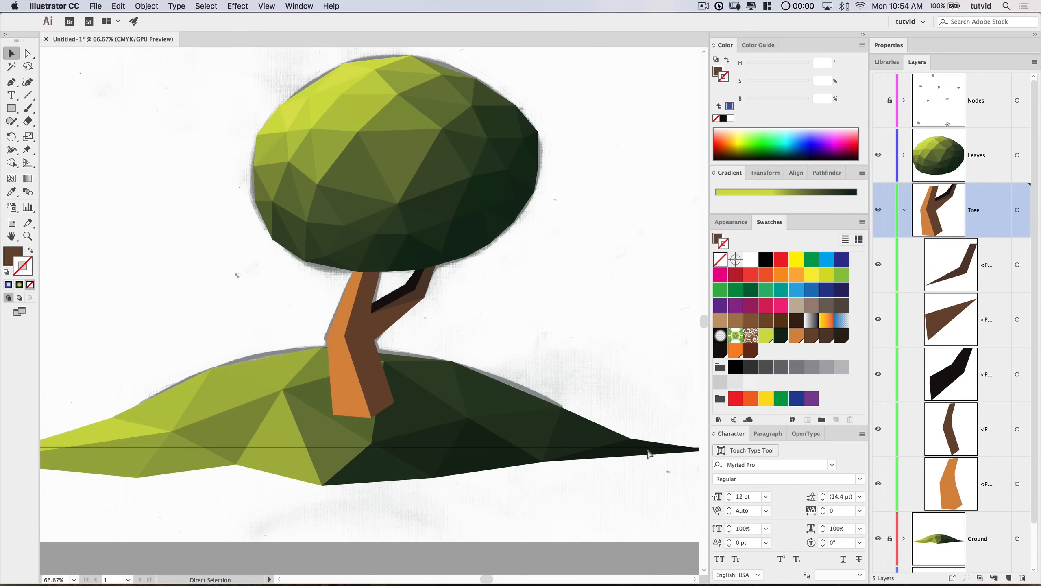
pyautogui.press('space')
pyautogui.moveTo(476, 328); pyautogui.dragTo(525, 324)
pyautogui.press('space')
pyautogui.press('super+minus')
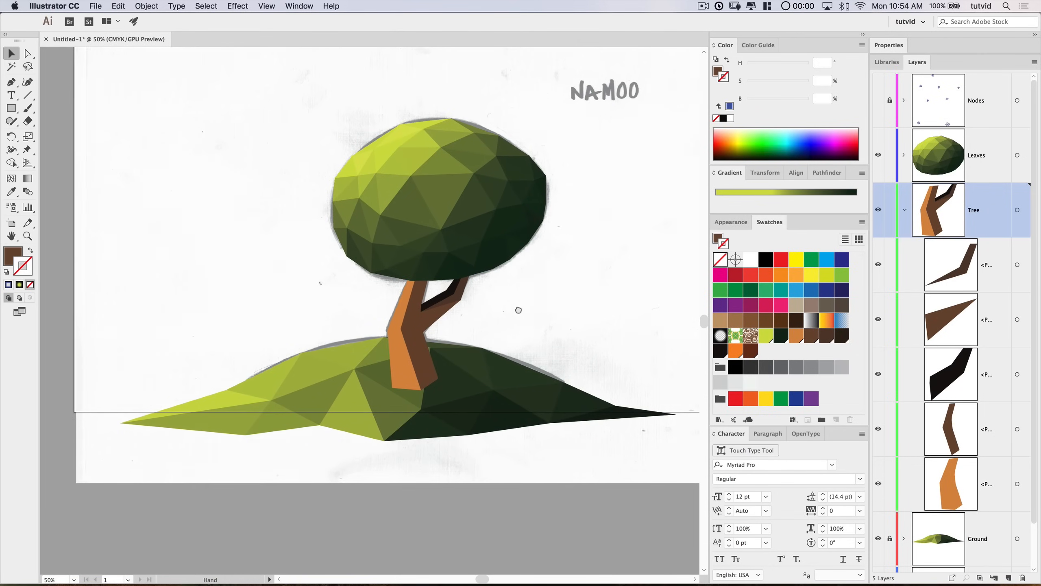
pyautogui.scroll(1, 516, 309)
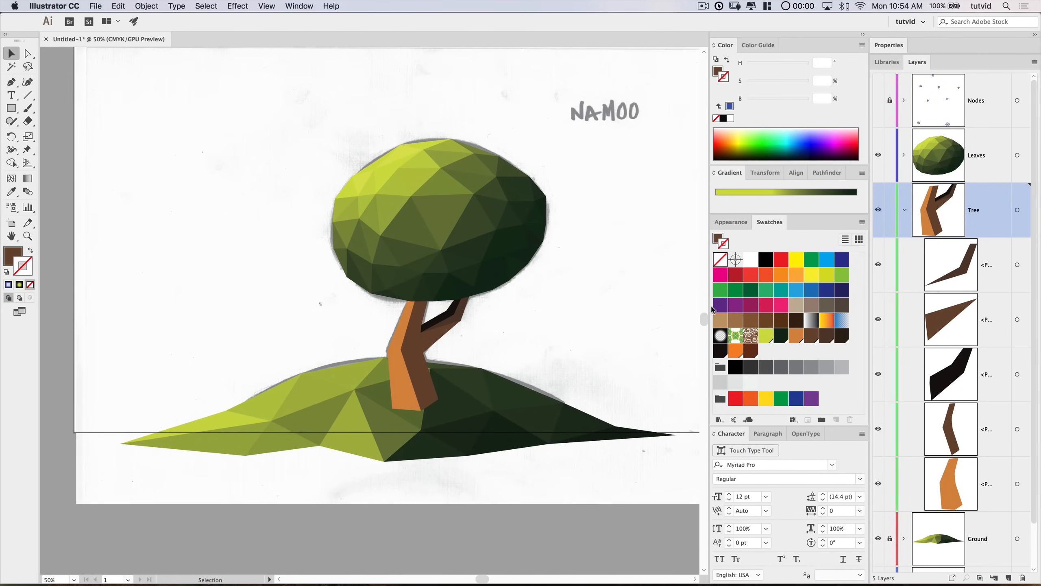
pyautogui.click(905, 210)
pyautogui.click(879, 322)
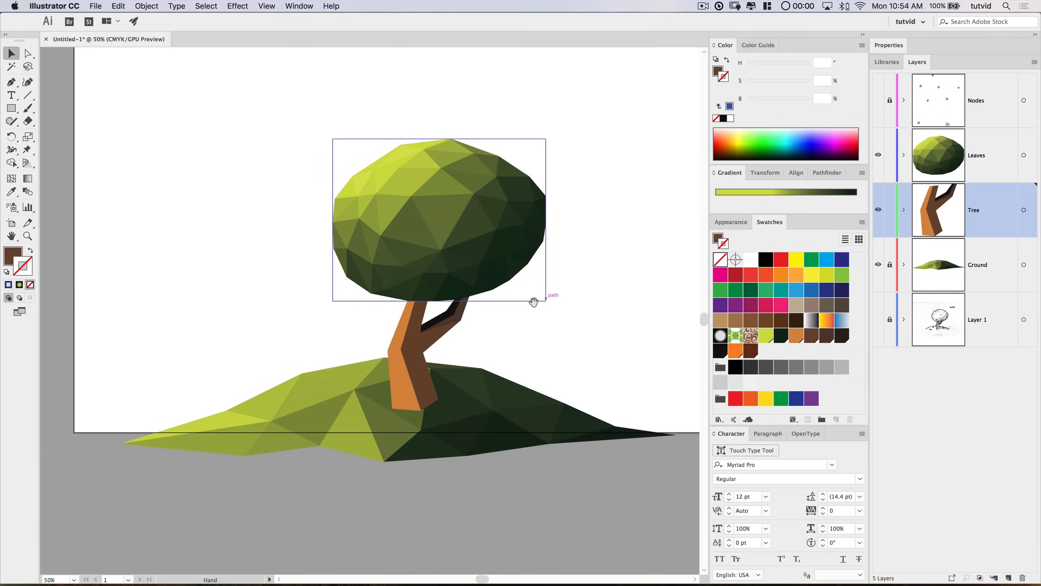
# Step: Make the Nodes layer visible and unlock it
pyautogui.press('space')
pyautogui.moveTo(534, 297)
pyautogui.mouseDown()
pyautogui.moveTo(410, 326)
pyautogui.moveTo(521, 326)
pyautogui.moveTo(496, 359)
pyautogui.mouseUp()
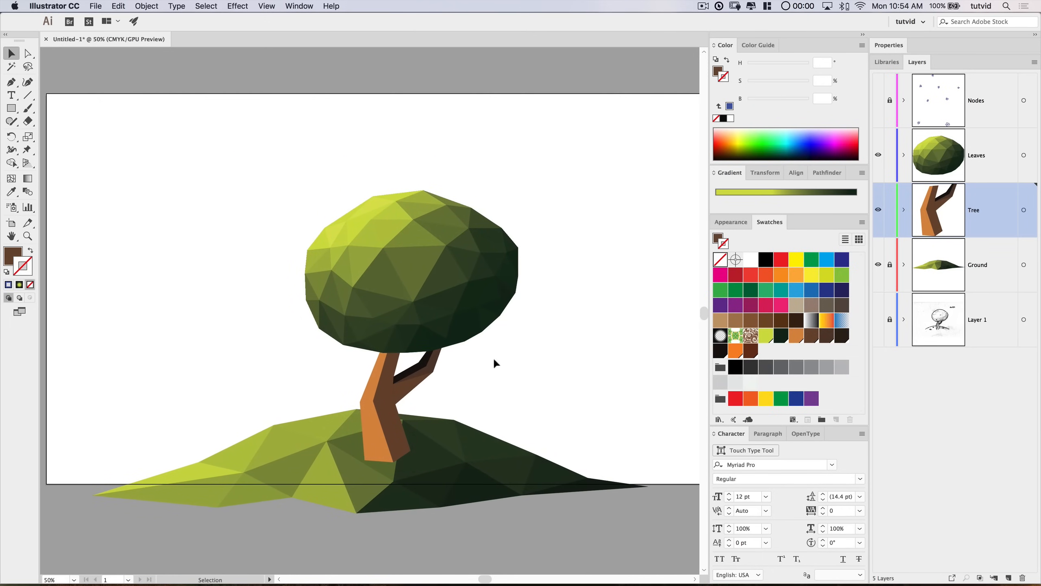
pyautogui.press('space')
pyautogui.moveTo(600, 361); pyautogui.dragTo(565, 345)
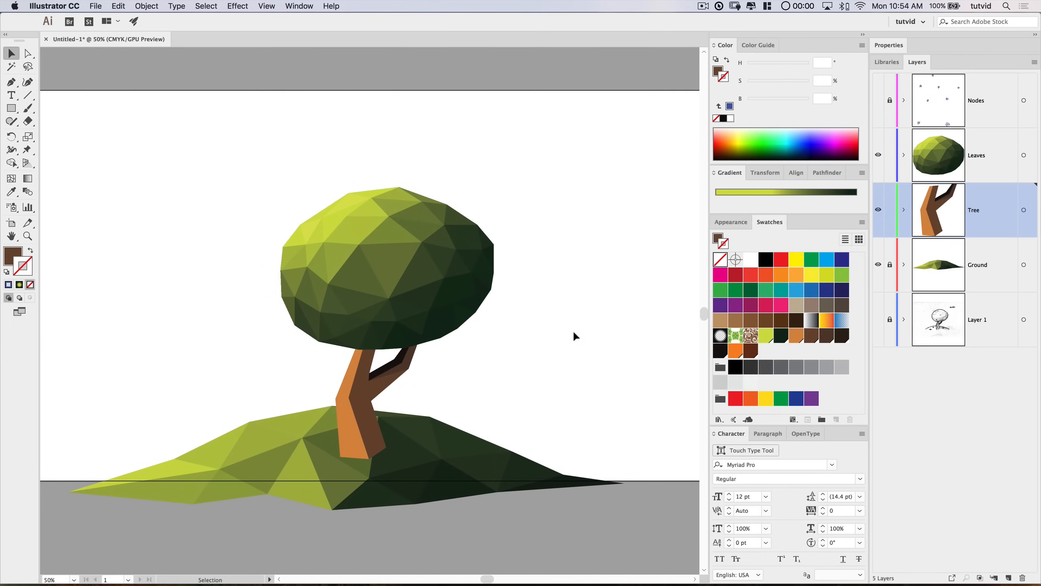
pyautogui.click(878, 100)
pyautogui.click(889, 101)
pyautogui.press('super+space')
pyautogui.click(403, 378)
pyautogui.moveTo(402, 378); pyautogui.dragTo(501, 468)
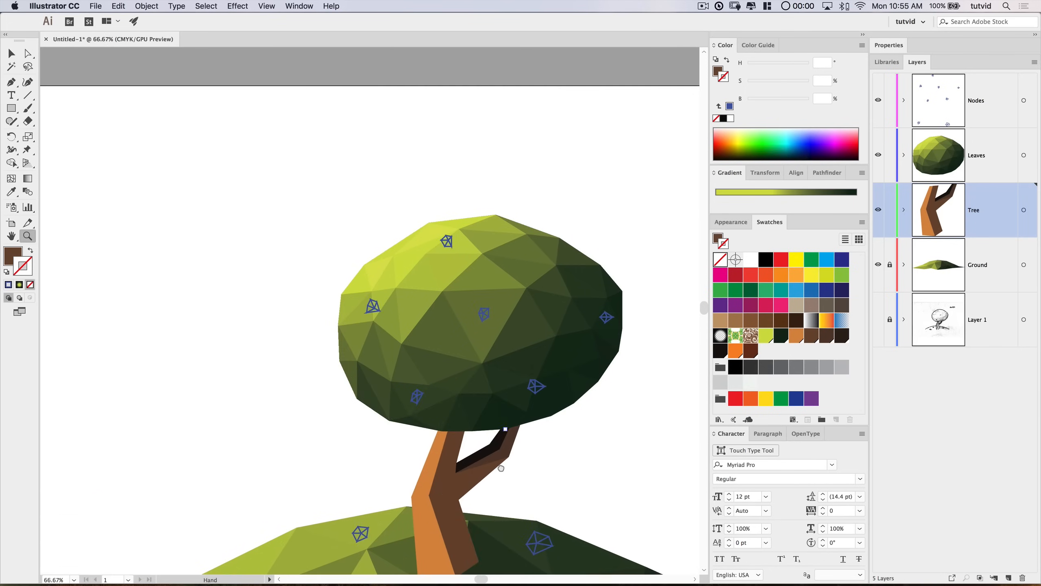
# Step: Fill two upper facets of the ground node right of the trunk with orange C=0 M=58 Y=98 K=0, tinting one to 63%
pyautogui.doubleClick(501, 468)
pyautogui.click(530, 348)
pyautogui.click(735, 351)
pyautogui.hotkey('shift', 'x')
pyautogui.click(504, 355)
pyautogui.click(735, 351)
pyautogui.hotkey('shift', 'x')
pyautogui.moveTo(809, 65); pyautogui.dragTo(786, 66)
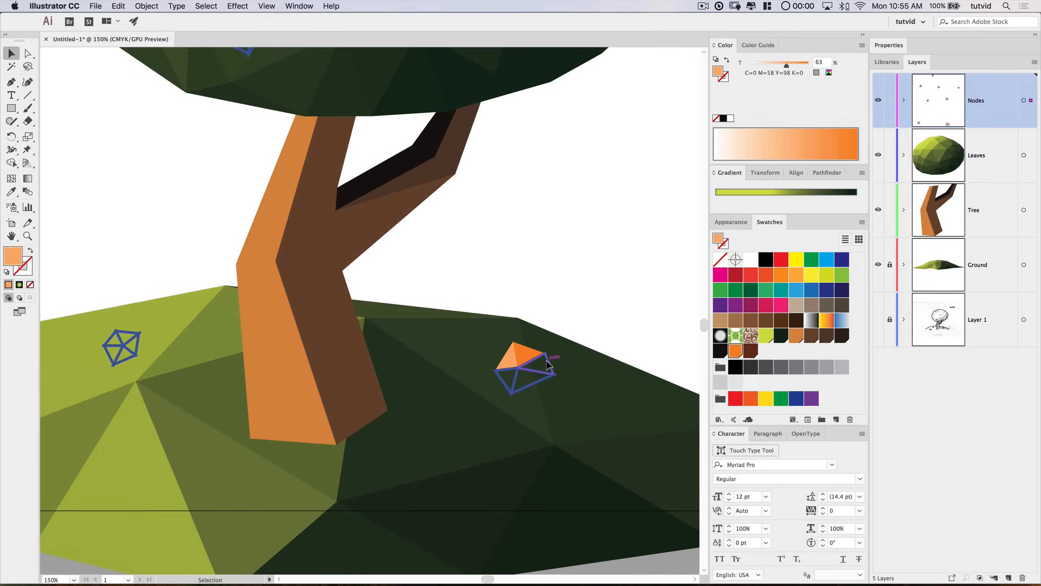
# Step: Fill the remaining facets of the ground node right of the trunk with the orange and dark brown swatches, using HSB color sliders
pyautogui.click(549, 364)
pyautogui.click(736, 351)
pyautogui.click(862, 45)
pyautogui.click(894, 84)
pyautogui.click(750, 351)
pyautogui.click(750, 351)
# Step: Color the ground node left of the trunk with orange and dark brown, hide the bounding box, and tint one orange facet to 78%
pyautogui.moveTo(390, 372); pyautogui.dragTo(572, 353)
pyautogui.moveTo(269, 296); pyautogui.dragTo(345, 373)
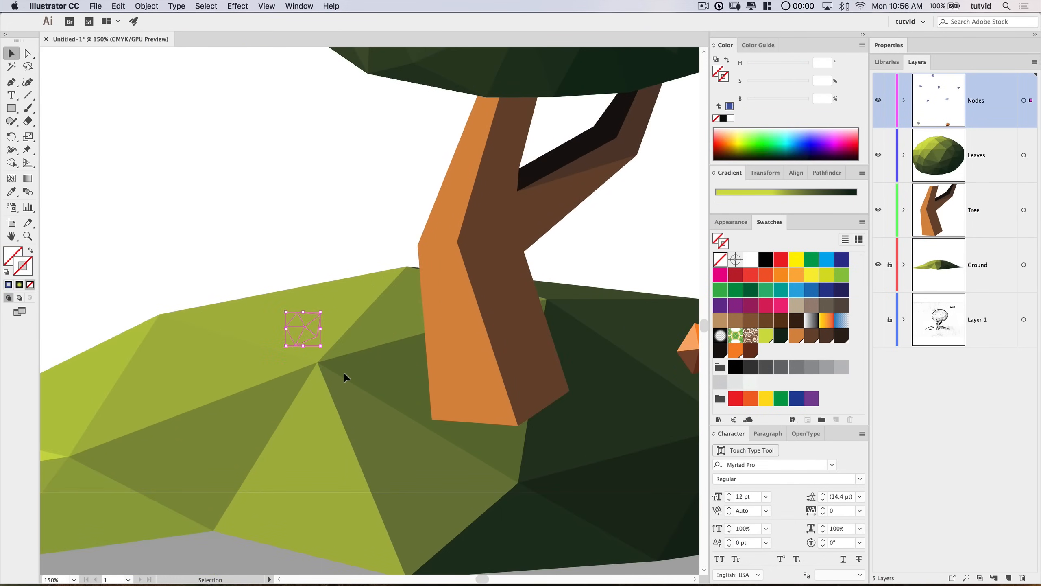
pyautogui.click(735, 351)
pyautogui.keyDown('shift'); pyautogui.click(297, 339); pyautogui.keyUp('shift')
pyautogui.click(751, 351)
pyautogui.click(267, 6)
pyautogui.click(275, 151)
pyautogui.click(296, 323)
pyautogui.moveTo(809, 66); pyautogui.dragTo(795, 65)
# Step: Lock the Leaves and Tree layers, and fill the crown's lower-left node with the orange and dark brown swatches
pyautogui.moveTo(406, 58); pyautogui.dragTo(321, 437)
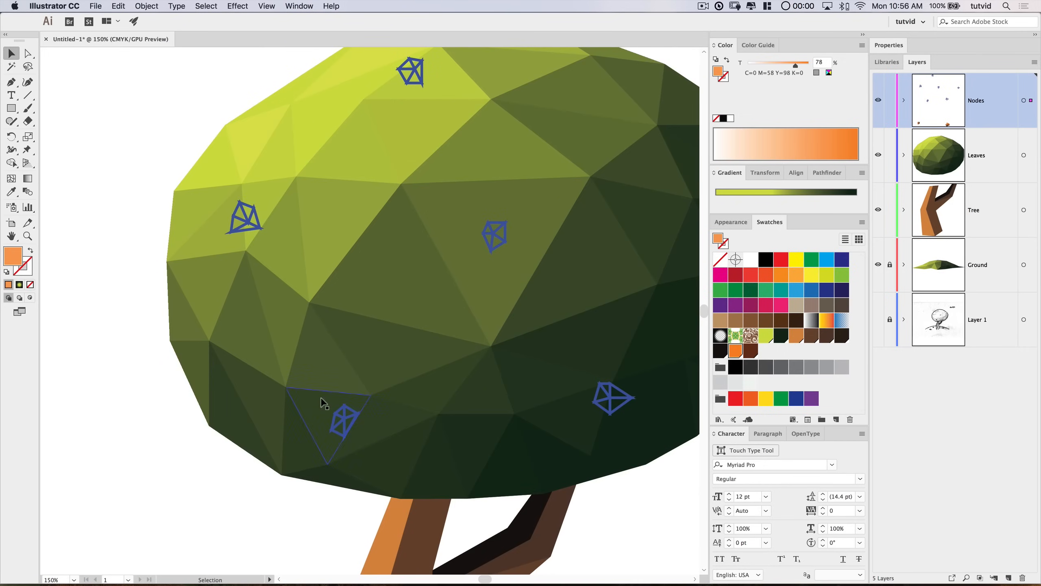
pyautogui.moveTo(890, 155); pyautogui.dragTo(889, 210)
pyautogui.moveTo(319, 396); pyautogui.dragTo(365, 445)
pyautogui.click(736, 351)
pyautogui.click(751, 351)
# Step: Fill the facets of the crown's leftmost node with the orange and dark brown swatches, using a 44% orange tint for the lightest
pyautogui.moveTo(219, 195); pyautogui.dragTo(265, 262)
pyautogui.click(736, 351)
pyautogui.click(248, 228)
pyautogui.click(751, 351)
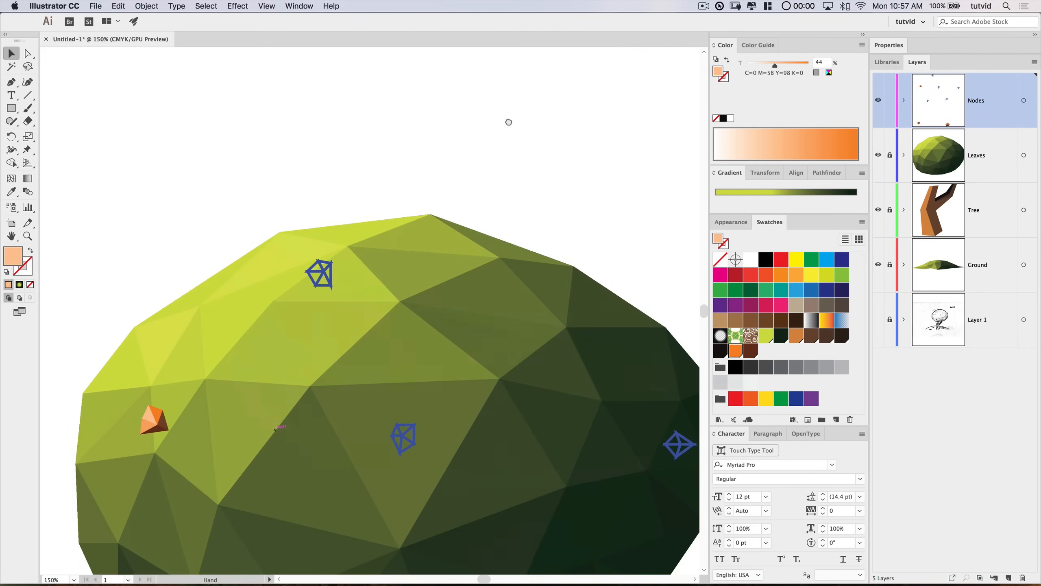
# Step: Recolor the facets of the crown's top node with lighter brown tints and the orange swatch C=0 M=58 Y=98 K=0
pyautogui.scroll(2, 279, 272)
pyautogui.click(319, 309)
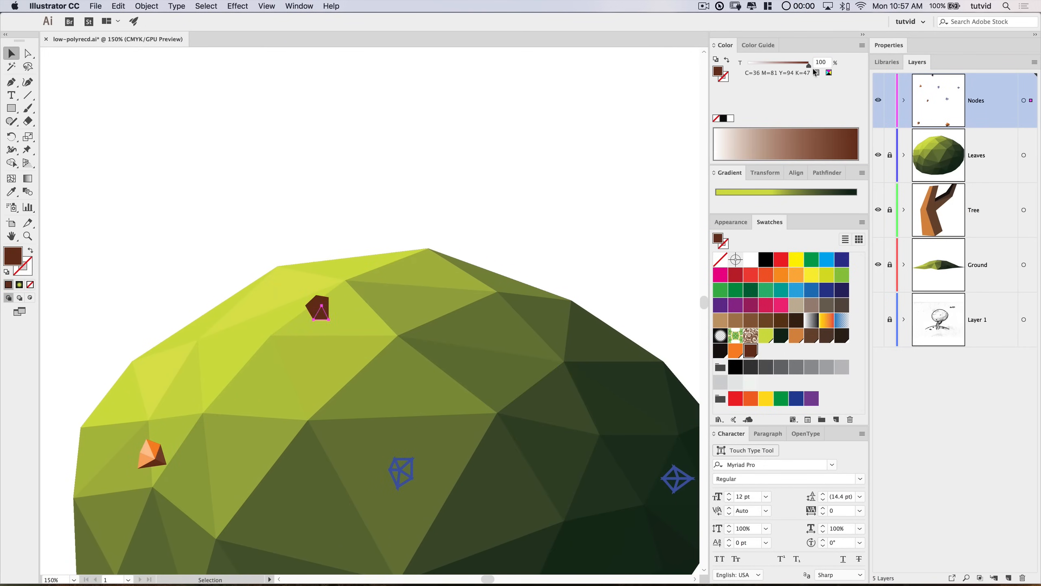
pyautogui.moveTo(809, 66); pyautogui.dragTo(795, 66)
pyautogui.click(314, 303)
pyautogui.moveTo(808, 66)
pyautogui.mouseDown()
pyautogui.moveTo(786, 65)
pyautogui.moveTo(807, 66)
pyautogui.mouseUp()
pyautogui.click(735, 351)
pyautogui.click(323, 300)
pyautogui.click(735, 351)
# Step: Fill the facets of the crown's central node with the orange swatch, lightening the tint of one facet
pyautogui.moveTo(532, 359); pyautogui.dragTo(464, 196)
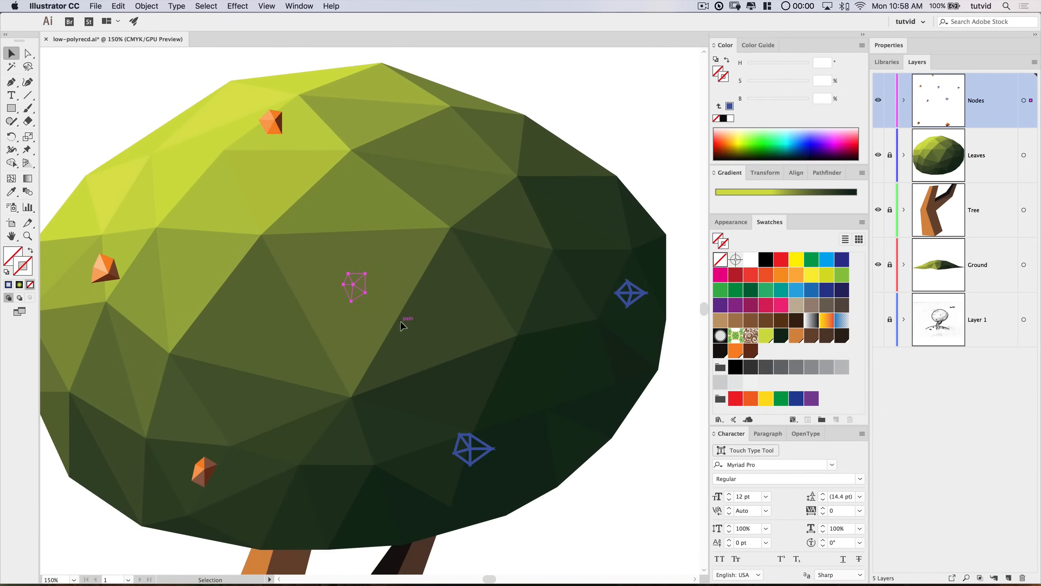
pyautogui.click(735, 351)
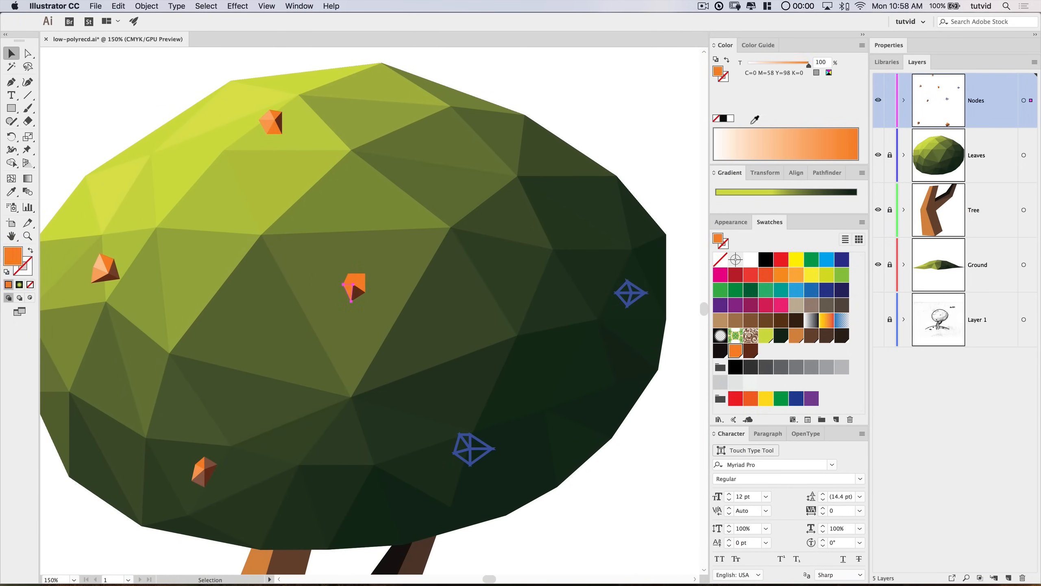
pyautogui.moveTo(808, 65); pyautogui.dragTo(795, 65)
# Step: Color the crown's lower-right node with the orange and dark brown swatches, switch its brown facets to HSB sliders, and clear the selection
pyautogui.moveTo(507, 418); pyautogui.dragTo(452, 470)
pyautogui.click(751, 351)
pyautogui.click(735, 351)
pyautogui.click(862, 46)
pyautogui.click(887, 84)
pyautogui.click(477, 443)
pyautogui.click(862, 45)
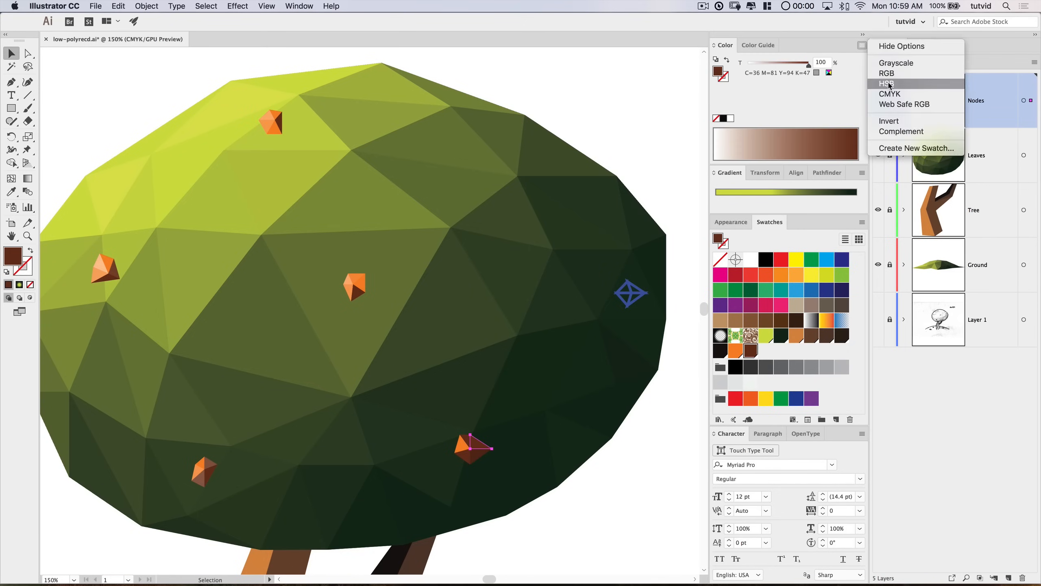
pyautogui.click(890, 85)
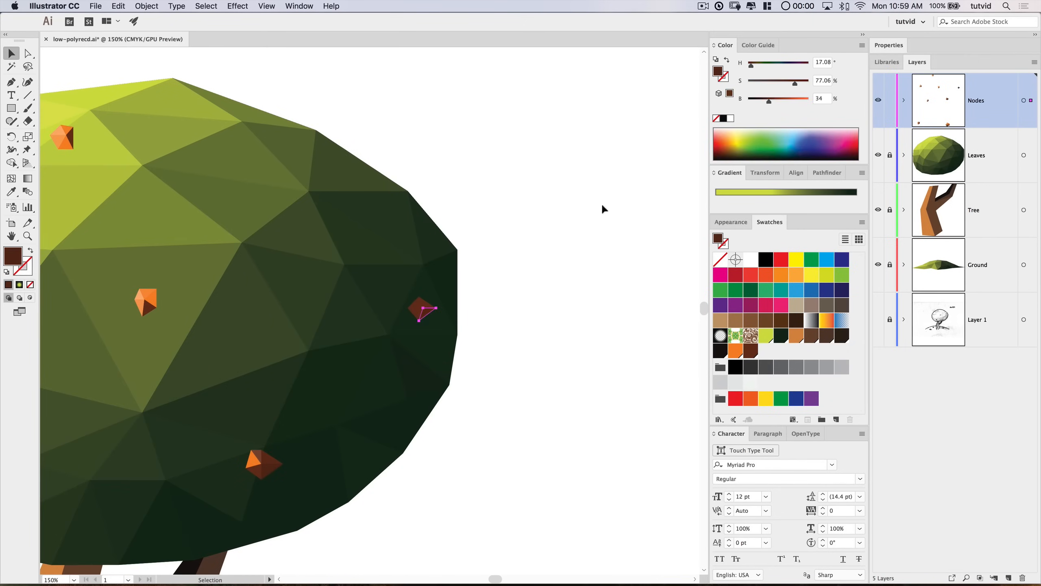
pyautogui.click(603, 205)
pyautogui.press('super+minus')
pyautogui.moveTo(277, 327); pyautogui.dragTo(487, 233)
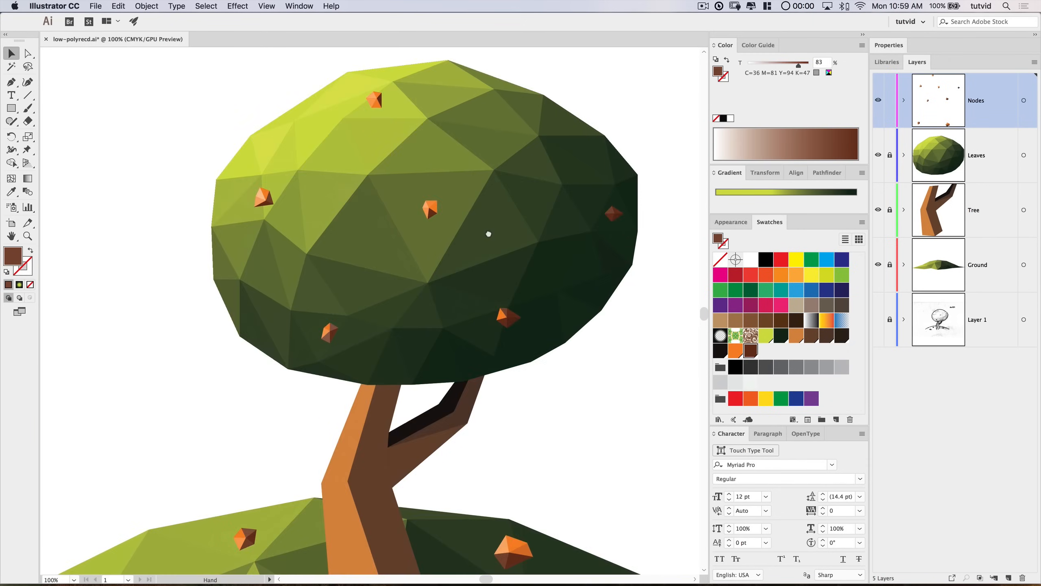
# Step: Create a new layer named Shadows and place it directly beneath the Nodes layer
pyautogui.press('super+minus')
pyautogui.moveTo(533, 402); pyautogui.dragTo(537, 379)
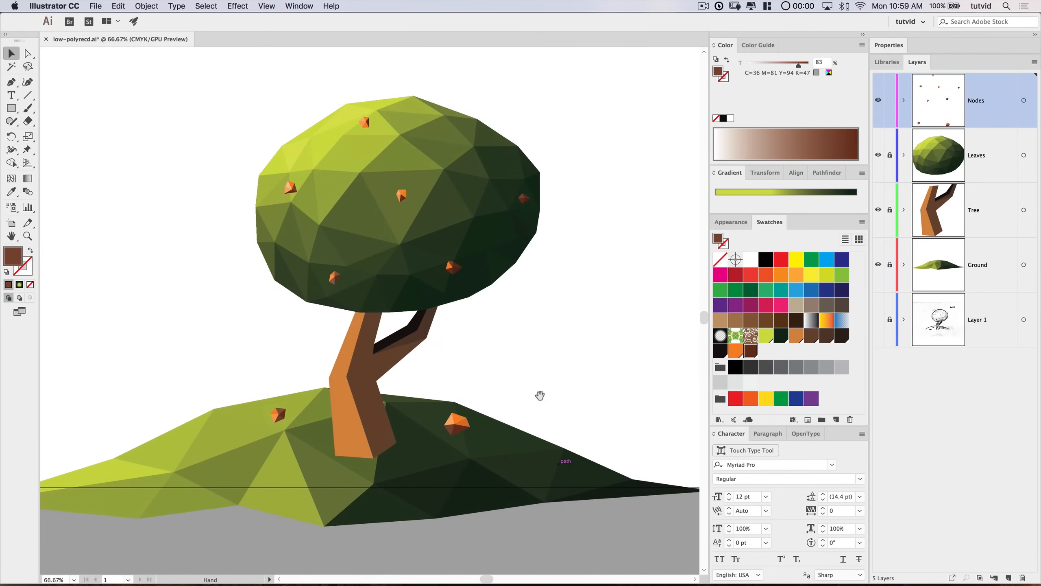
pyautogui.press('super+minus')
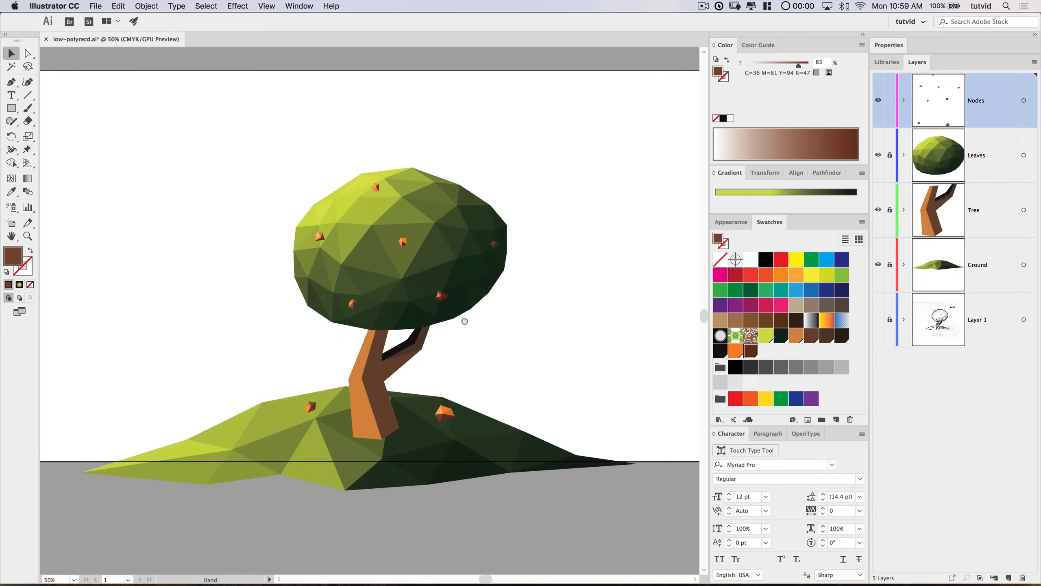
pyautogui.moveTo(465, 321); pyautogui.dragTo(465, 355)
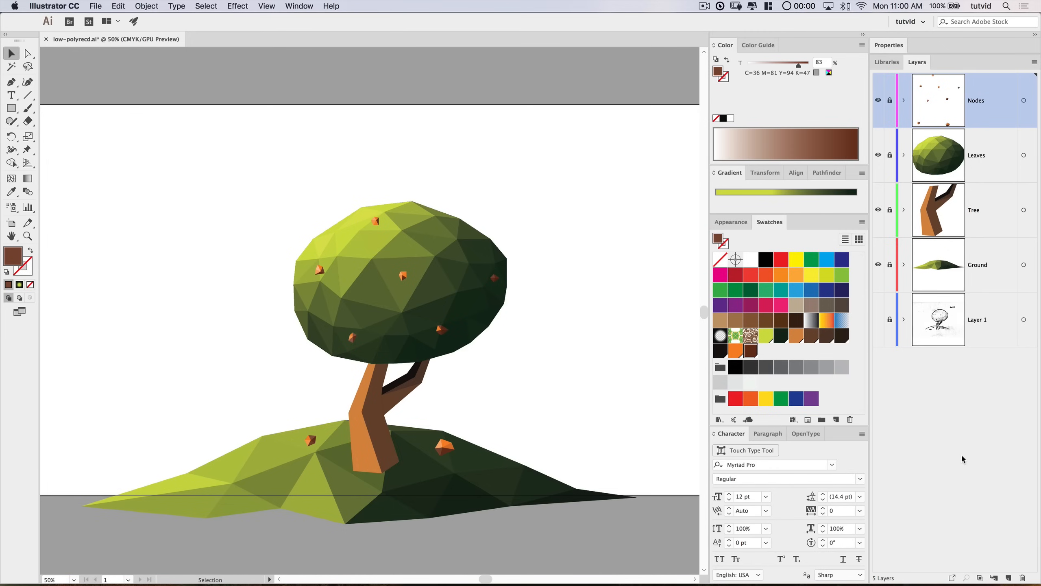
pyautogui.click(1009, 577)
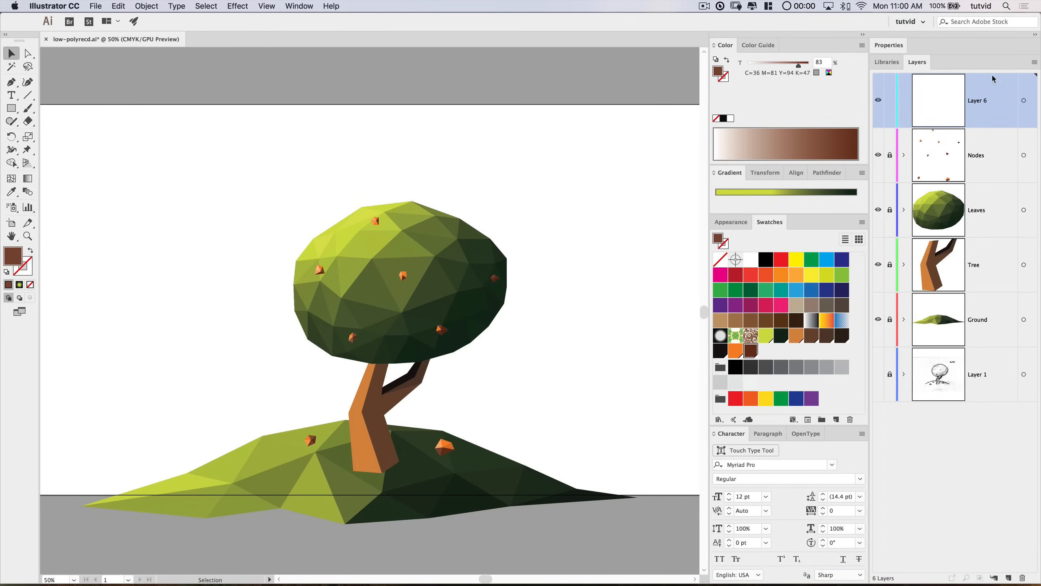
pyautogui.doubleClick(980, 104)
pyautogui.write('Shadows')
pyautogui.press('Return')
pyautogui.moveTo(952, 95); pyautogui.dragTo(969, 180)
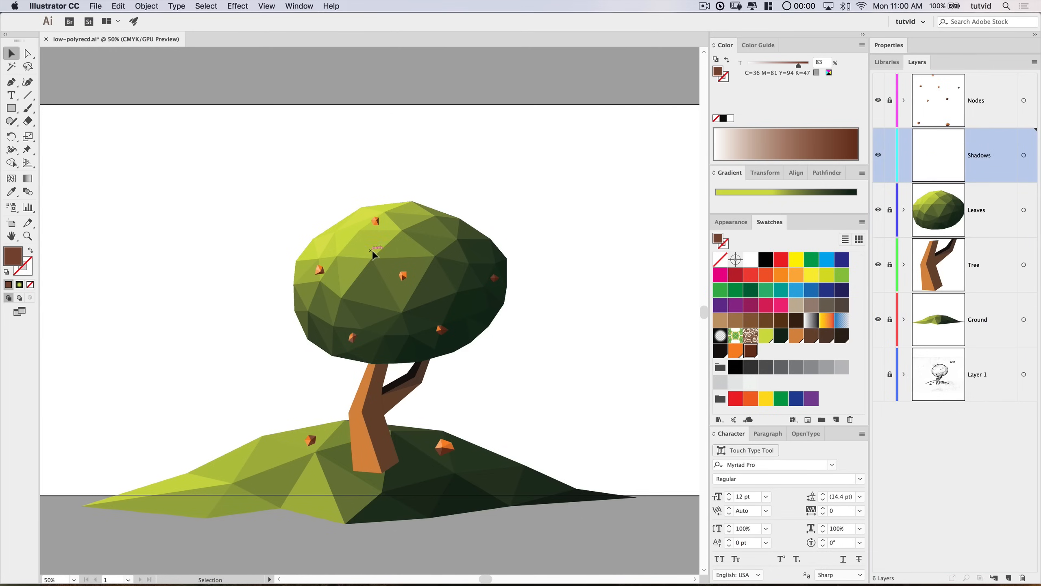
# Step: Draw a four-sided brown shadow with the Pen tool, extending down and to the right from the crown's leftmost node
pyautogui.press('z')
pyautogui.click(320, 269)
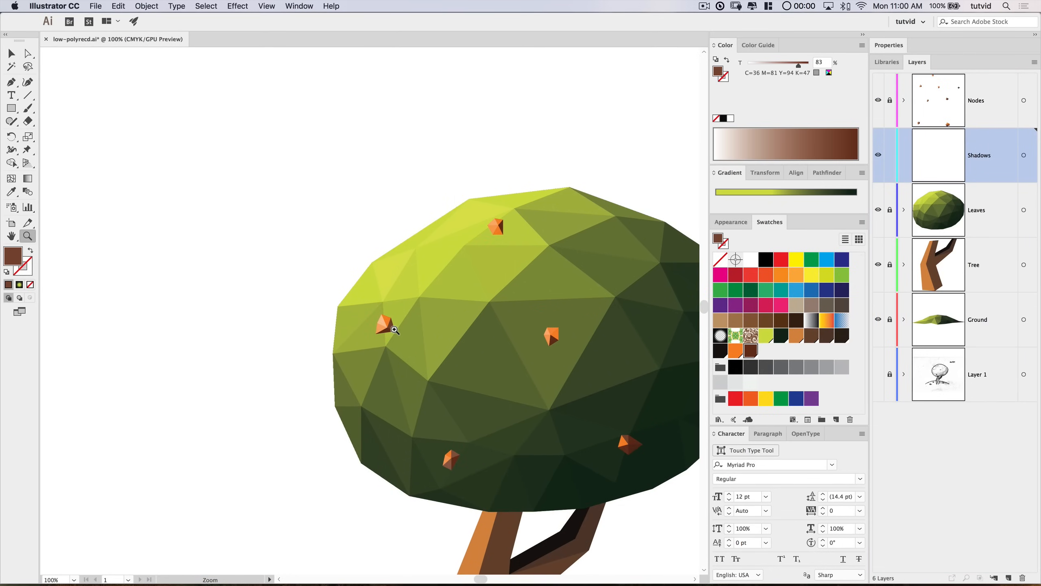
pyautogui.click(394, 329)
pyautogui.click(362, 310)
pyautogui.click(266, 6)
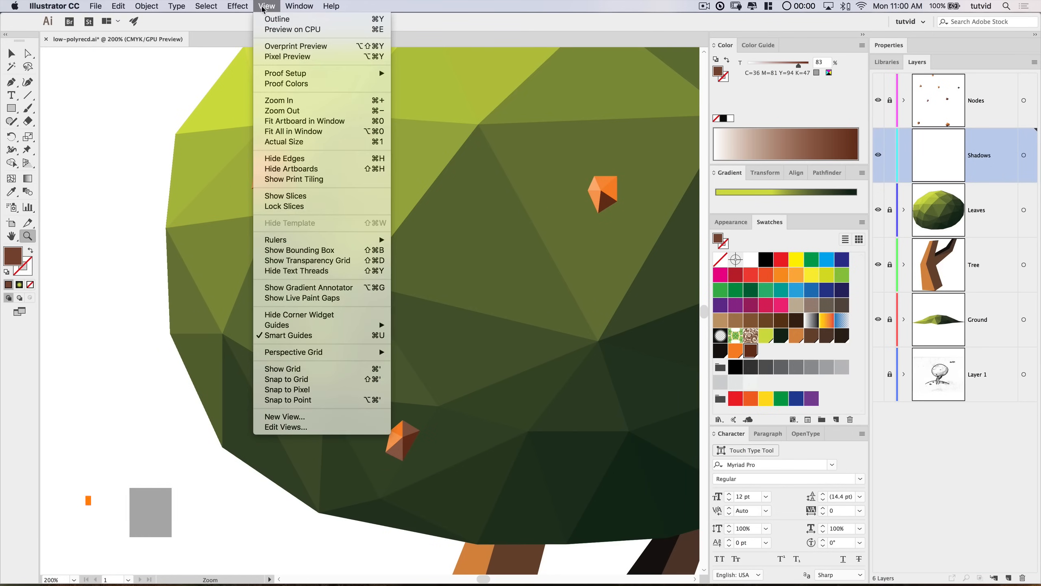
pyautogui.click(431, 293)
pyautogui.moveTo(271, 213); pyautogui.dragTo(270, 232)
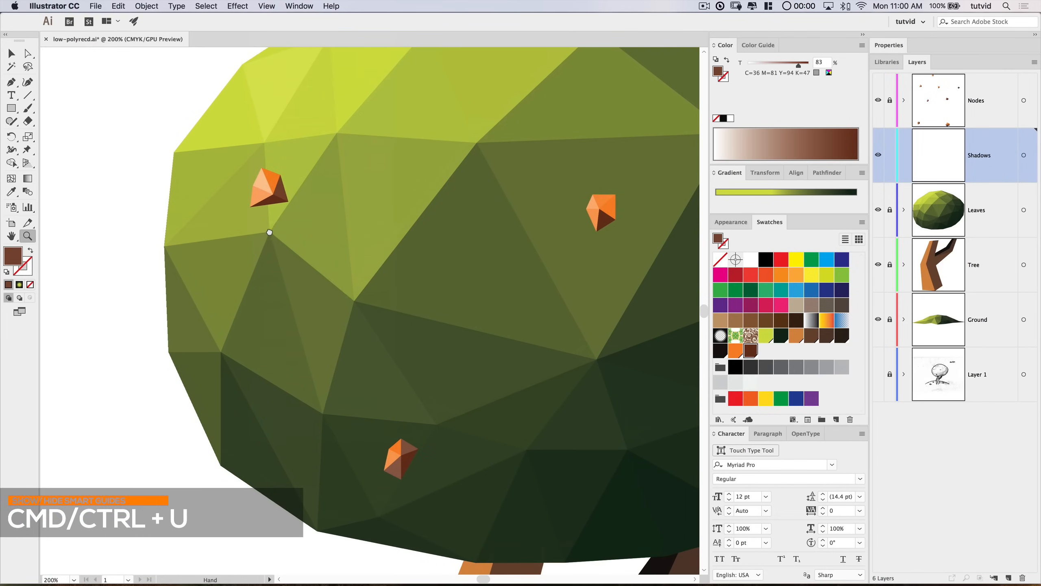
pyautogui.click(11, 82)
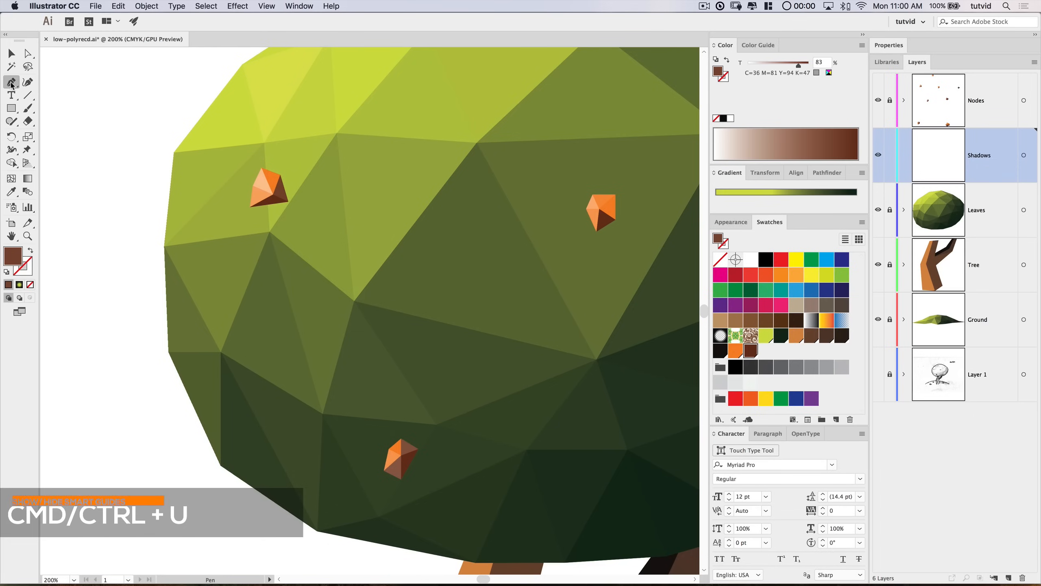
pyautogui.click(250, 206)
pyautogui.click(317, 227)
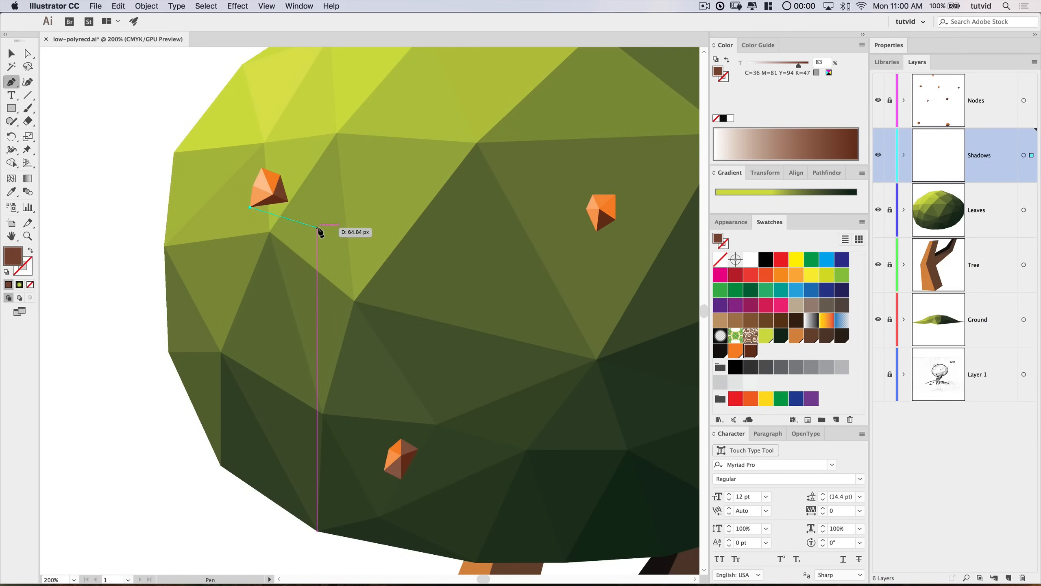
pyautogui.click(315, 205)
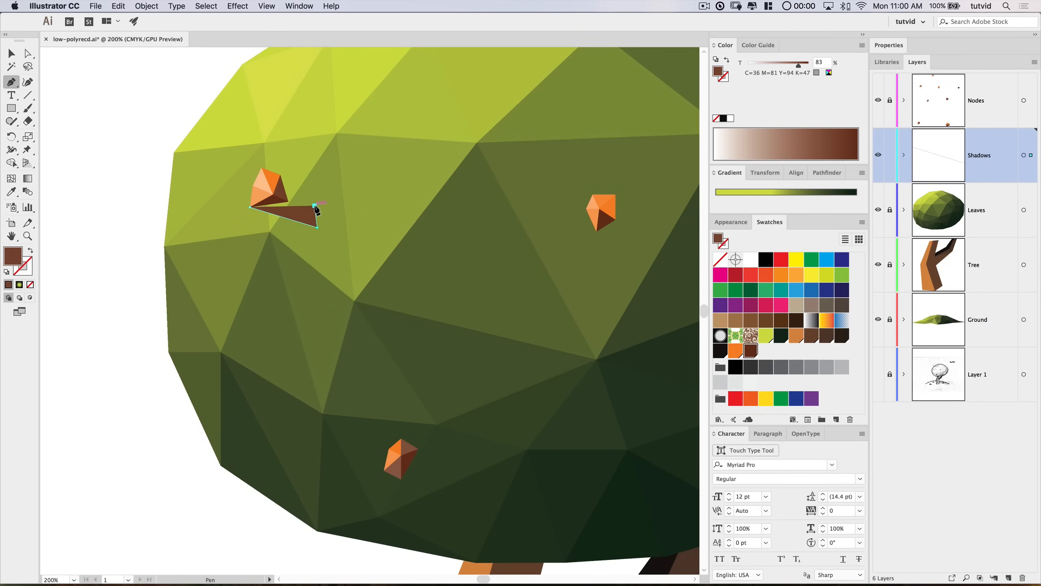
pyautogui.click(280, 177)
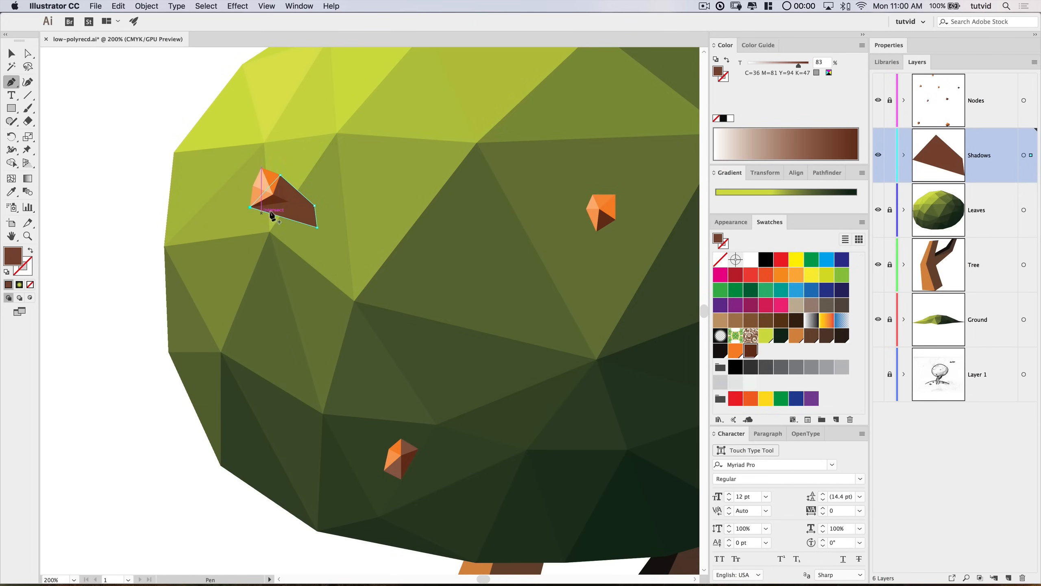
# Step: Set the leftmost node's shadow to 25% opacity and clear the selection
pyautogui.click(889, 46)
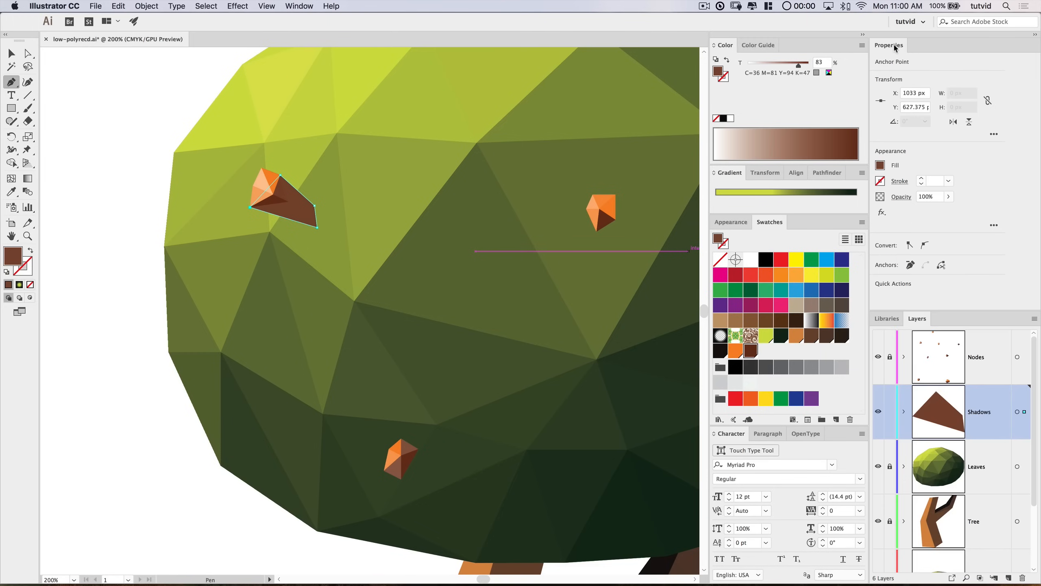
pyautogui.click(919, 197)
pyautogui.write('15')
pyautogui.press('Tab')
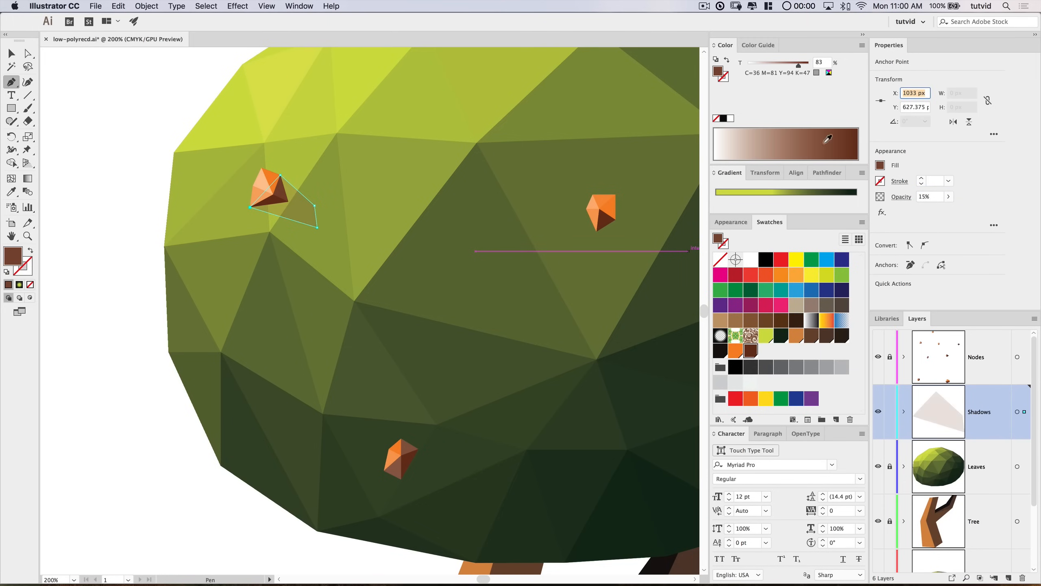
pyautogui.click(927, 199)
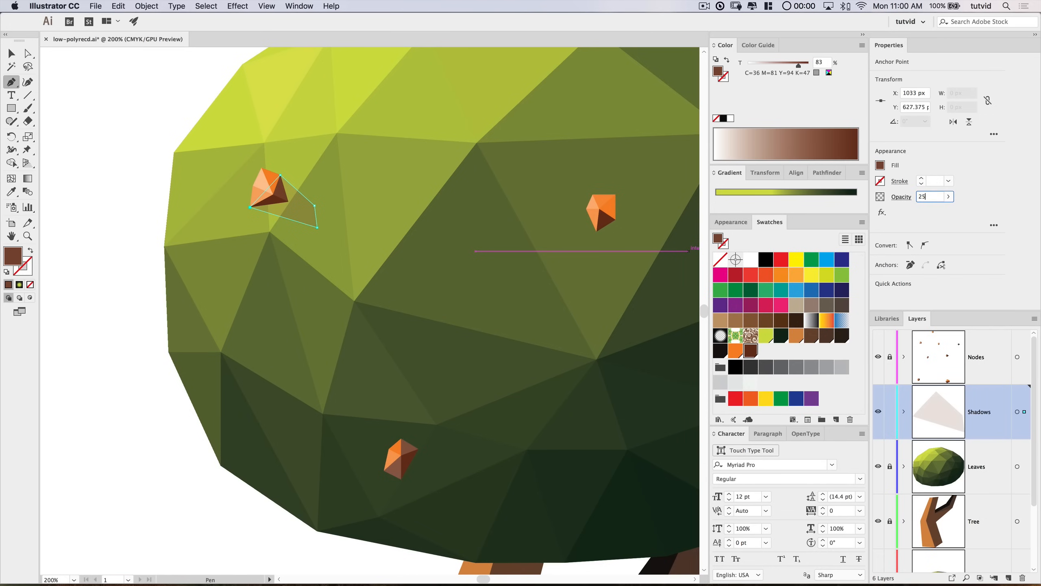
pyautogui.press('Tab')
pyautogui.press('space')
pyautogui.moveTo(530, 251); pyautogui.dragTo(366, 242)
pyautogui.press('super+shift+a')
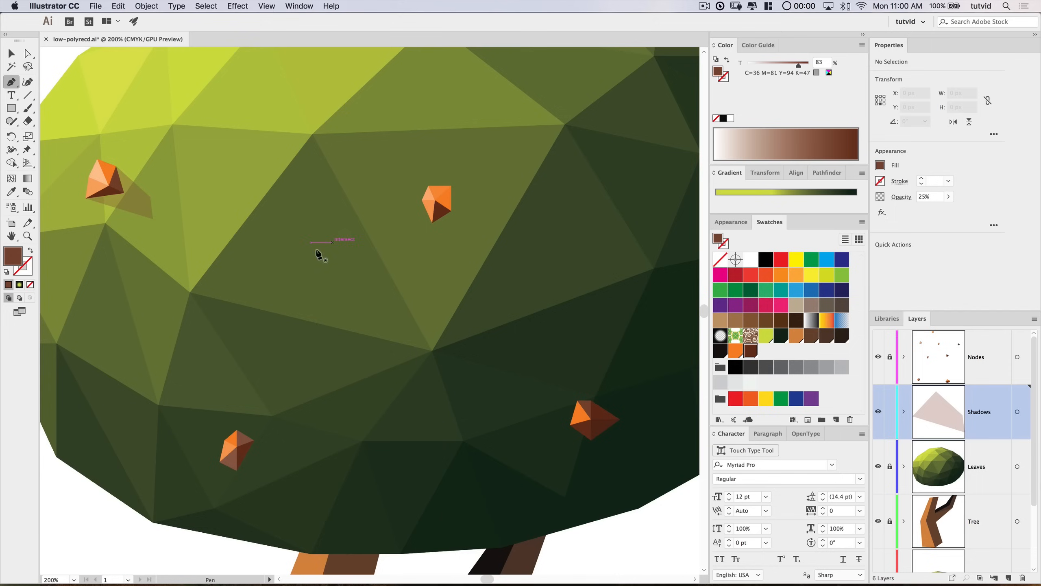
# Step: Draw a closed five-point shadow with a notched end beside the crown's central node and set its opacity to 25%
pyautogui.click(451, 185)
pyautogui.click(509, 211)
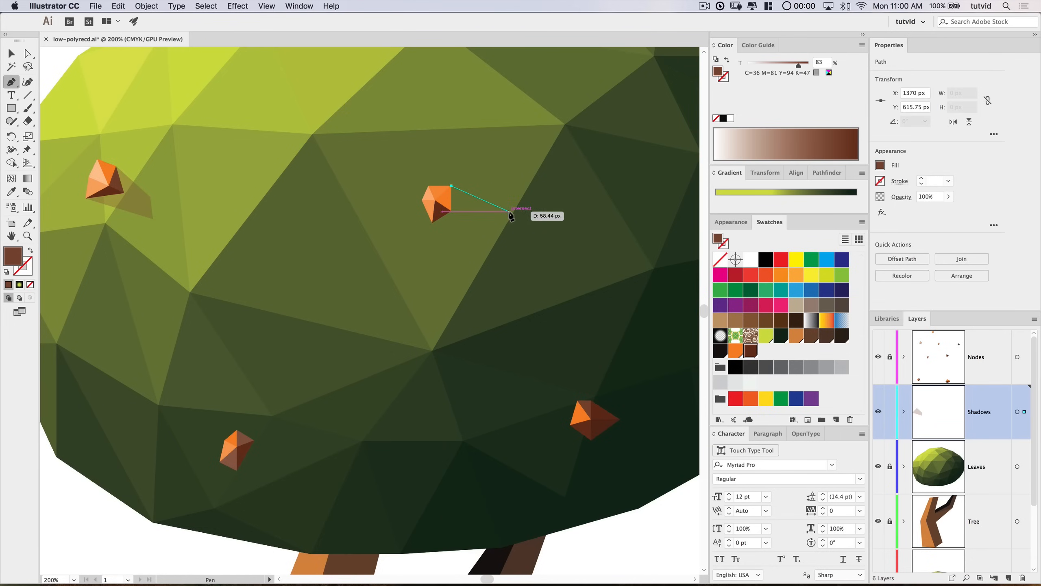
pyautogui.click(485, 215)
pyautogui.click(495, 243)
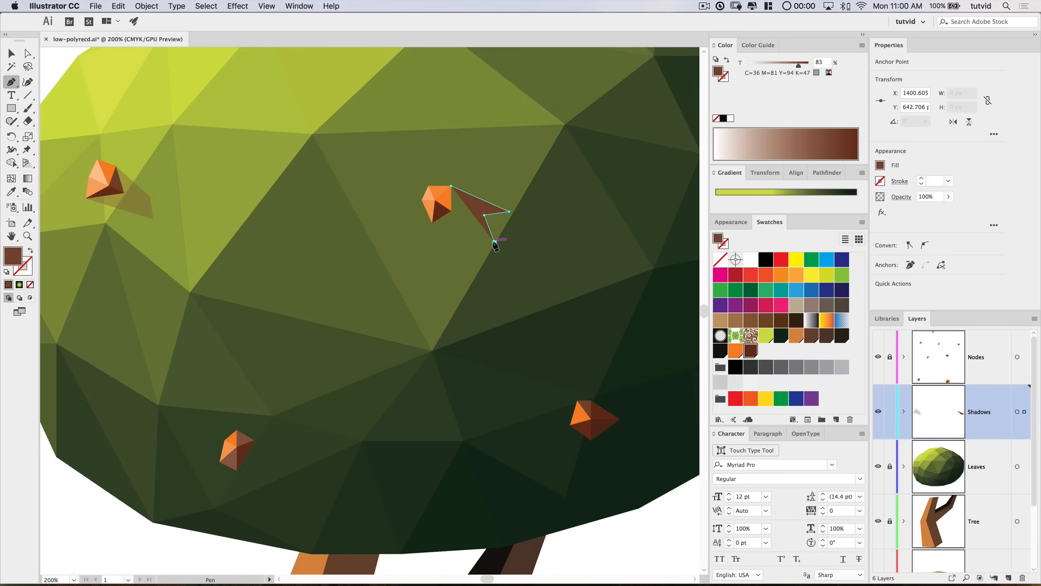
pyautogui.click(433, 224)
pyautogui.click(452, 186)
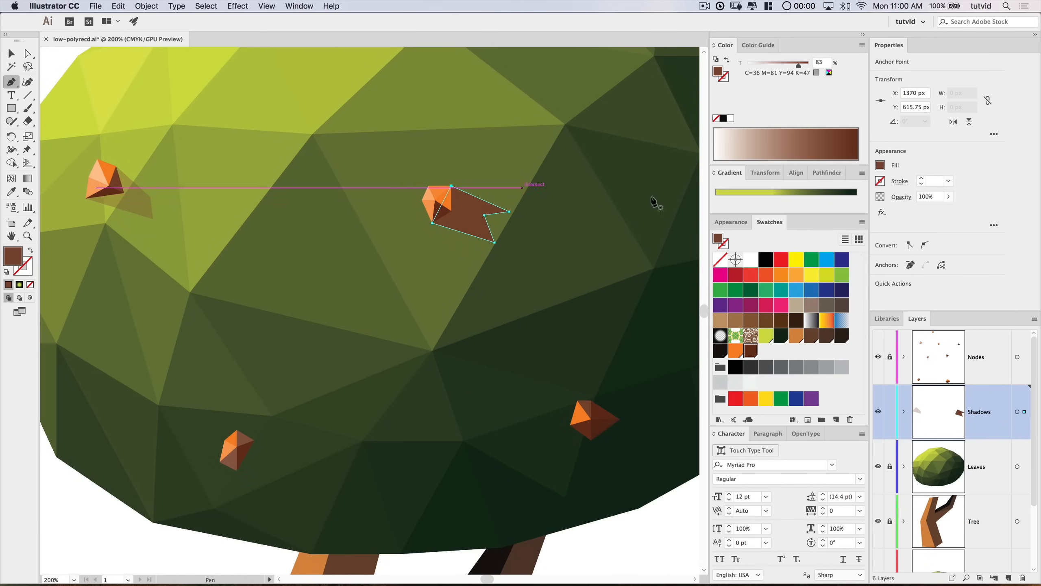
pyautogui.click(931, 196)
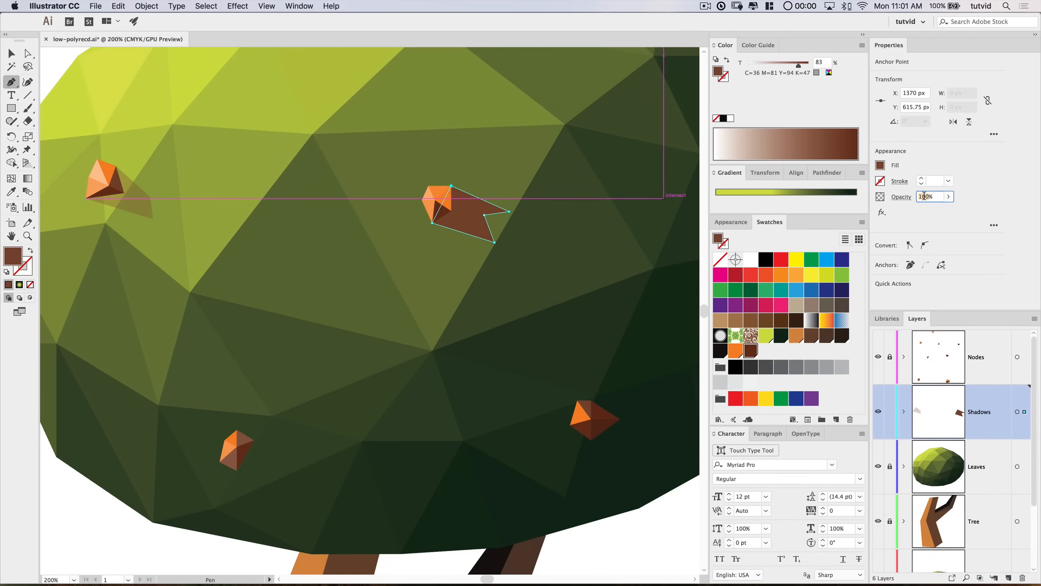
pyautogui.write('25')
pyautogui.press('Tab')
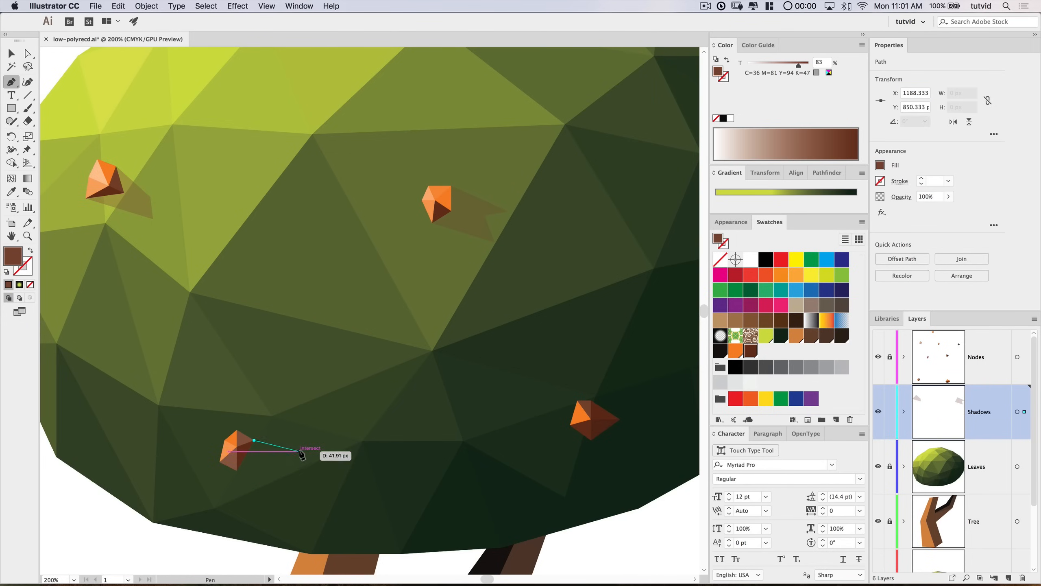
# Step: Draw a closed five-point shadow with a notched end extending right from the crown's lower-left node
pyautogui.click(299, 465)
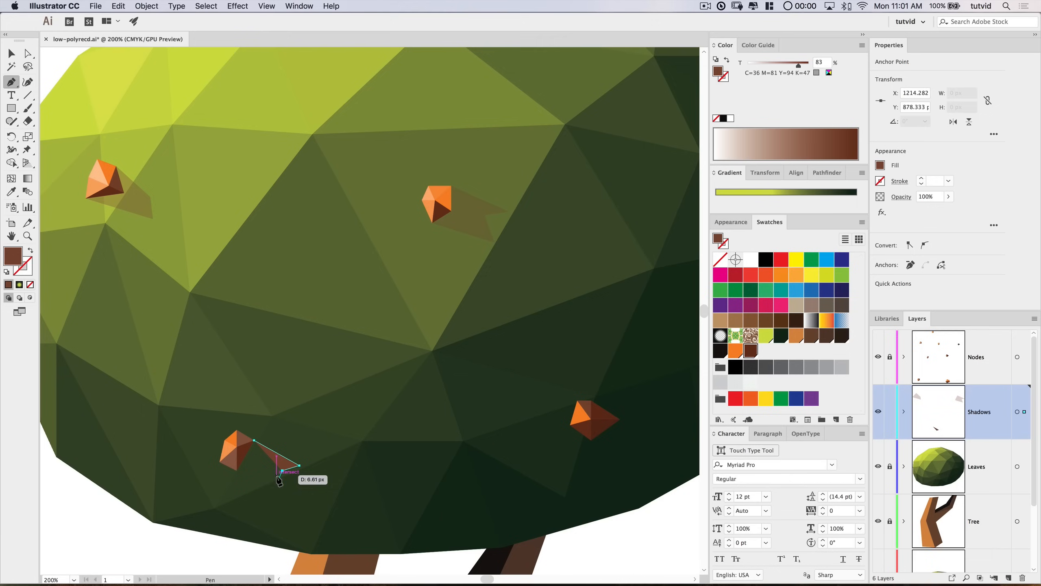
pyautogui.click(276, 479)
pyautogui.click(238, 471)
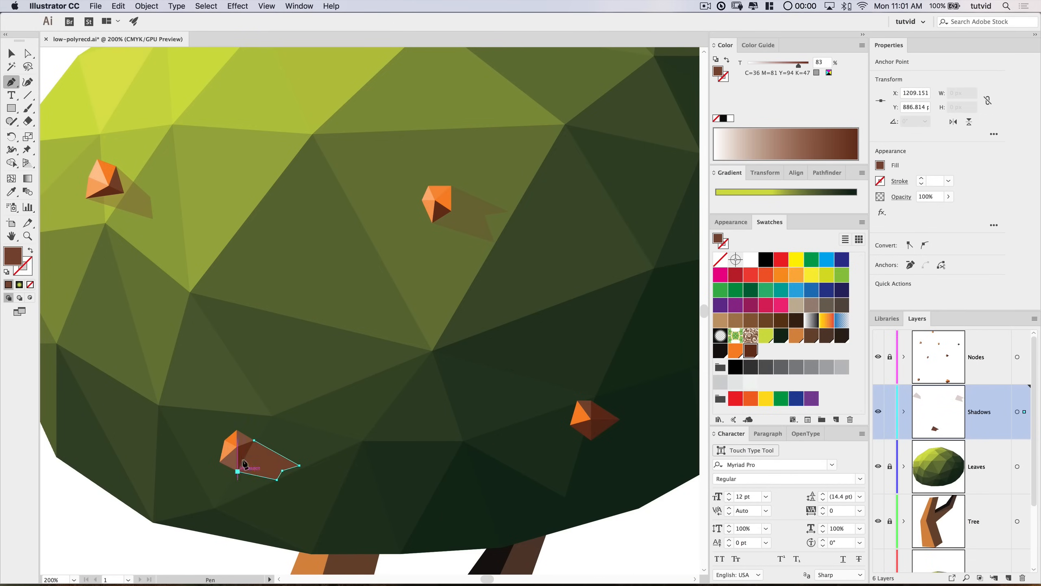
pyautogui.click(254, 439)
# Step: Set the lower-left node's shadow to 25% opacity with the Multiply blending mode
pyautogui.click(924, 196)
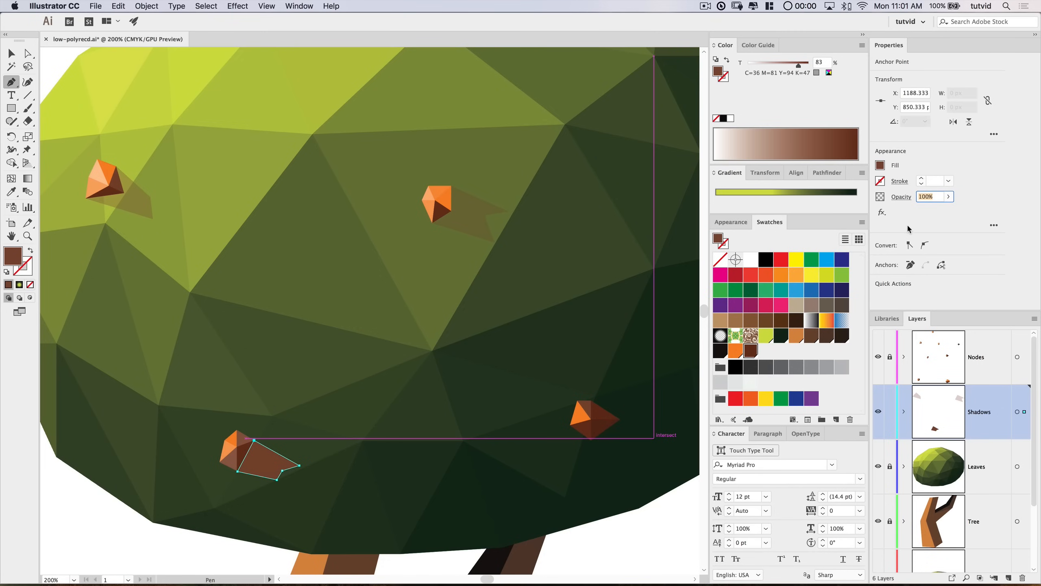
pyautogui.write('25')
pyautogui.press('Tab')
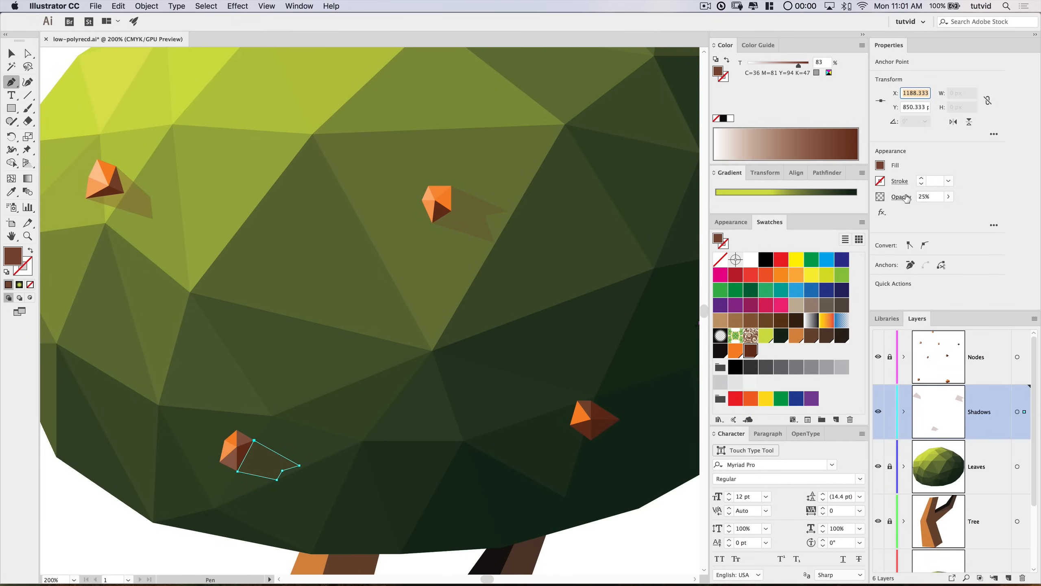
pyautogui.click(906, 198)
pyautogui.click(818, 216)
pyautogui.click(813, 254)
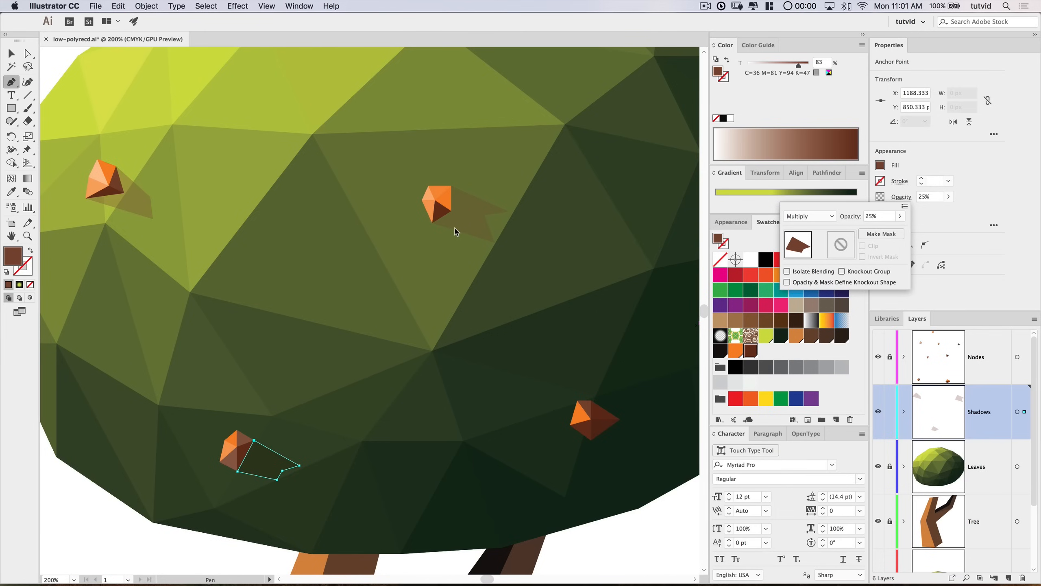
pyautogui.press('Escape')
# Step: Change the blending mode of the central node's shadow to Multiply
pyautogui.press('v')
pyautogui.click(472, 214)
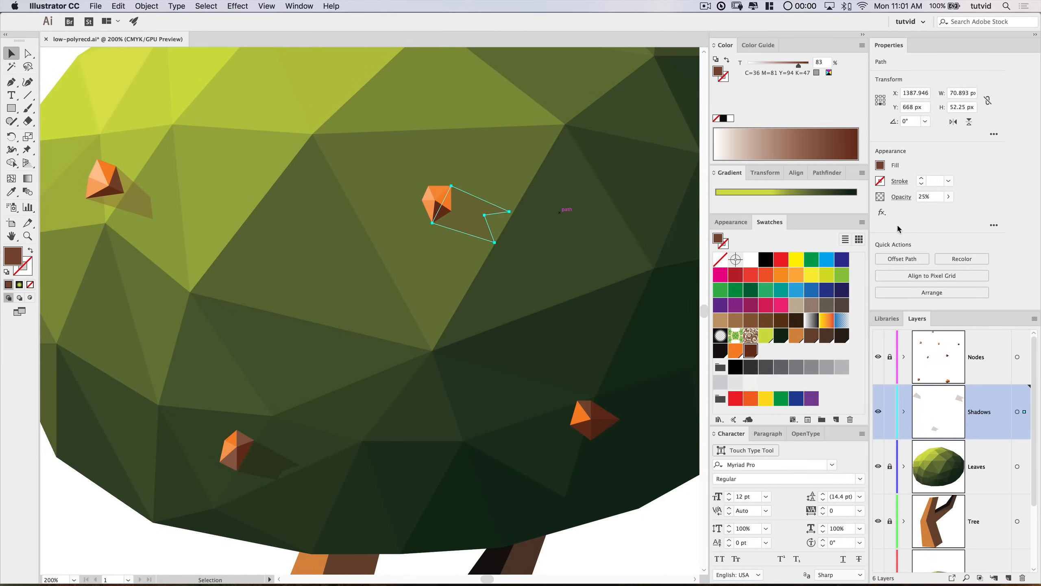
pyautogui.click(901, 200)
pyautogui.click(802, 219)
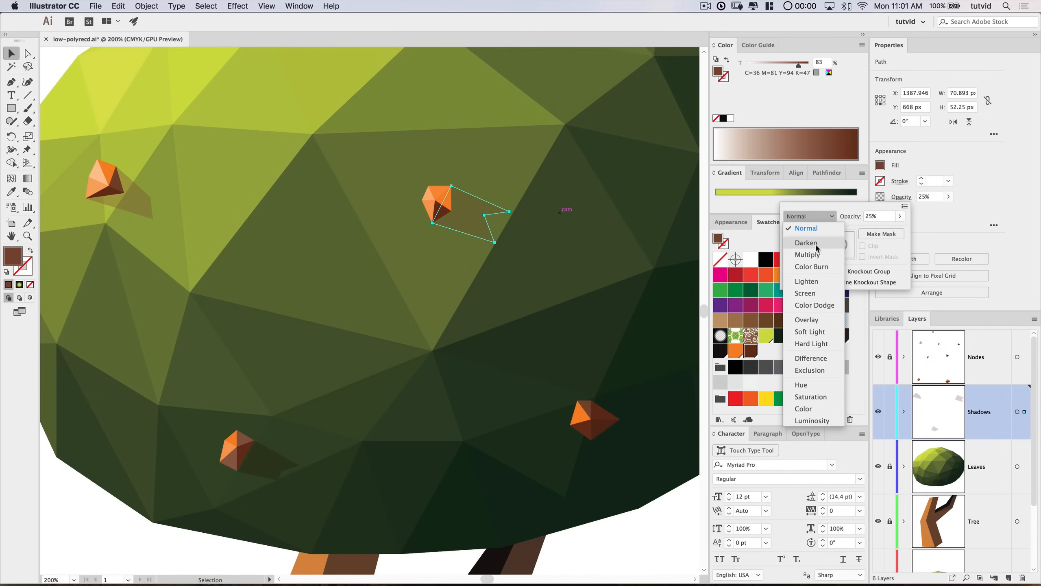
pyautogui.click(813, 255)
# Step: Change the blending mode of the leftmost node's shadow to Multiply
pyautogui.click(136, 218)
pyautogui.click(136, 210)
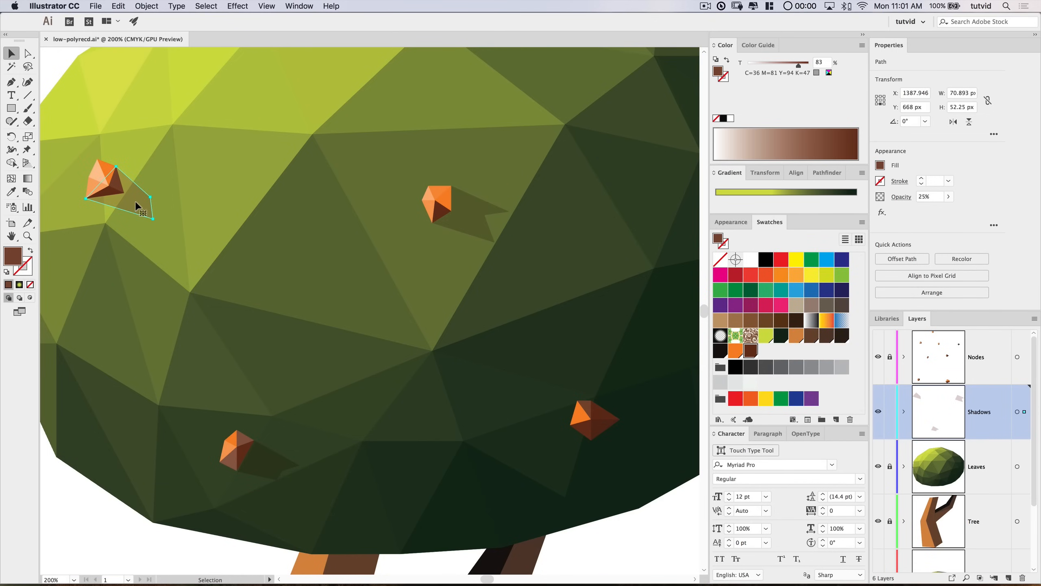
pyautogui.click(900, 199)
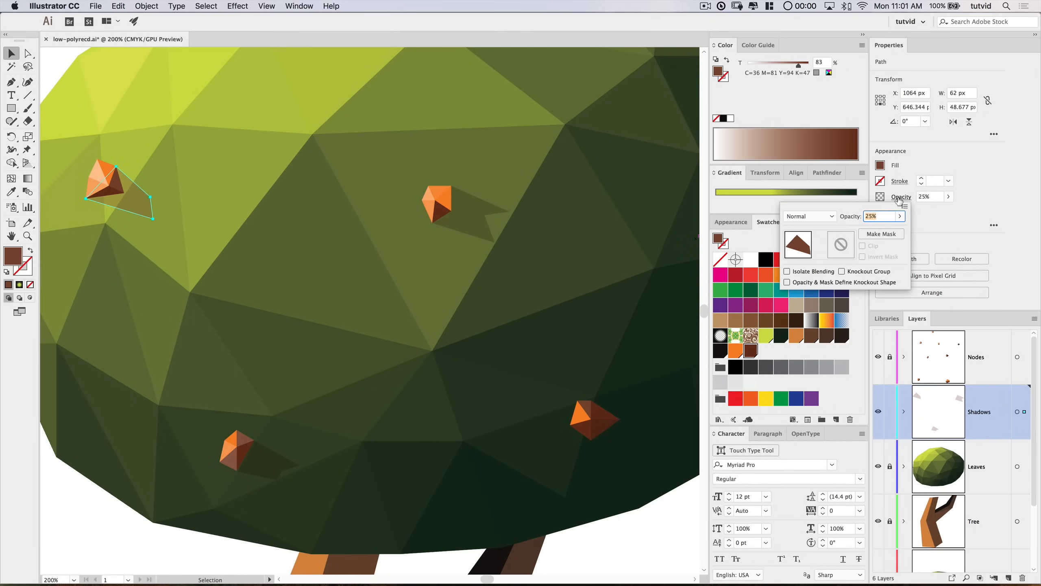
pyautogui.click(810, 218)
pyautogui.click(821, 253)
pyautogui.click(400, 251)
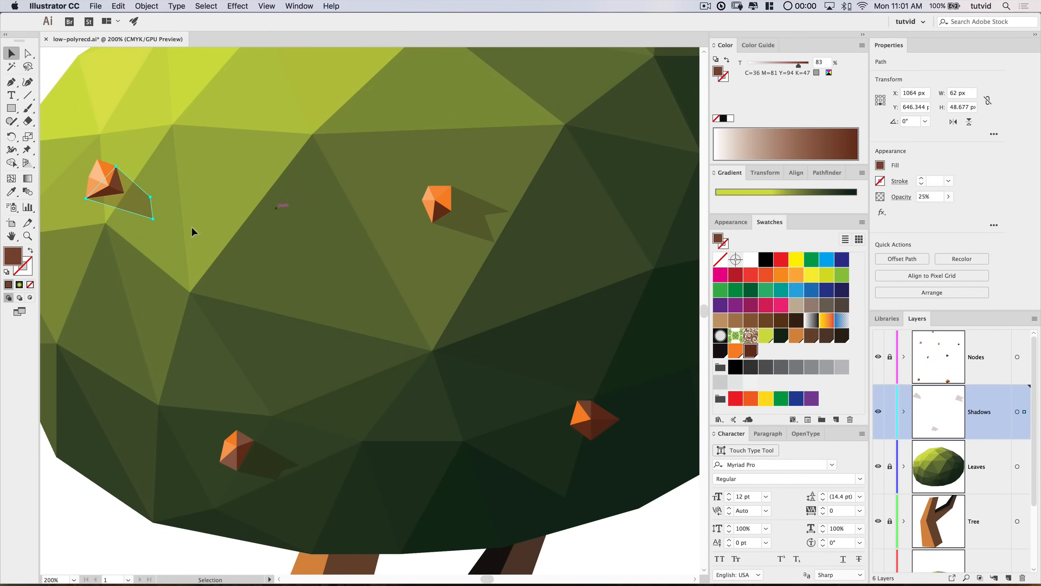
# Step: Draw a closed triangular brown shadow with the Pen tool, pointing right from the crown's lower-right node
pyautogui.press('space')
pyautogui.moveTo(480, 295); pyautogui.dragTo(272, 248)
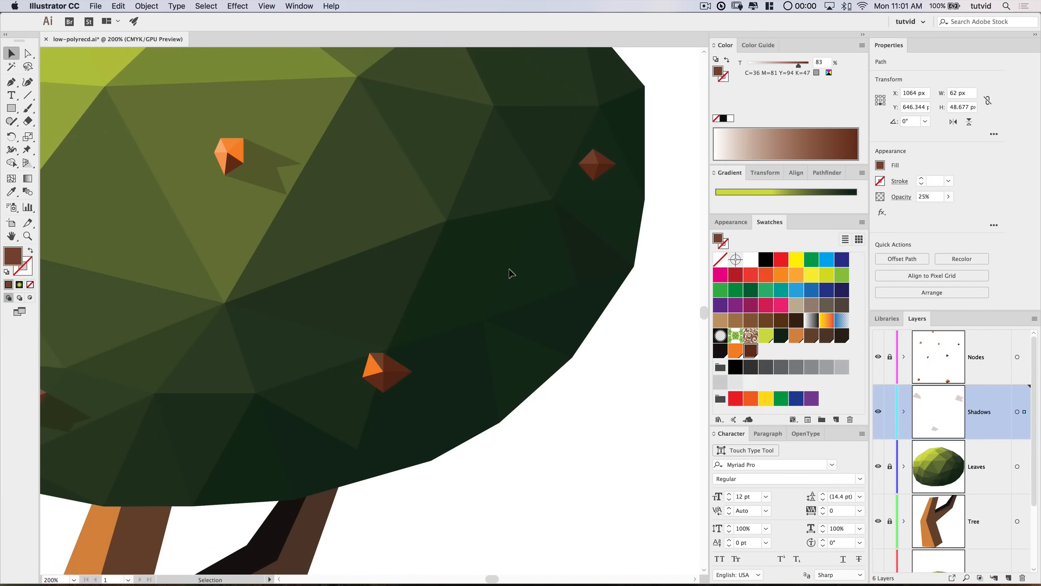
pyautogui.click(11, 82)
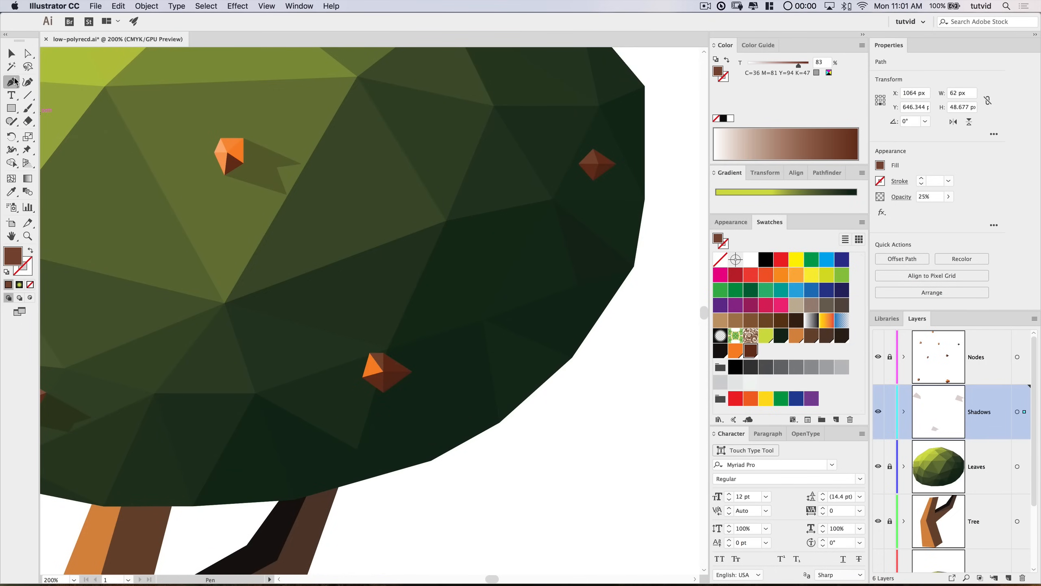
pyautogui.click(384, 392)
pyautogui.click(452, 398)
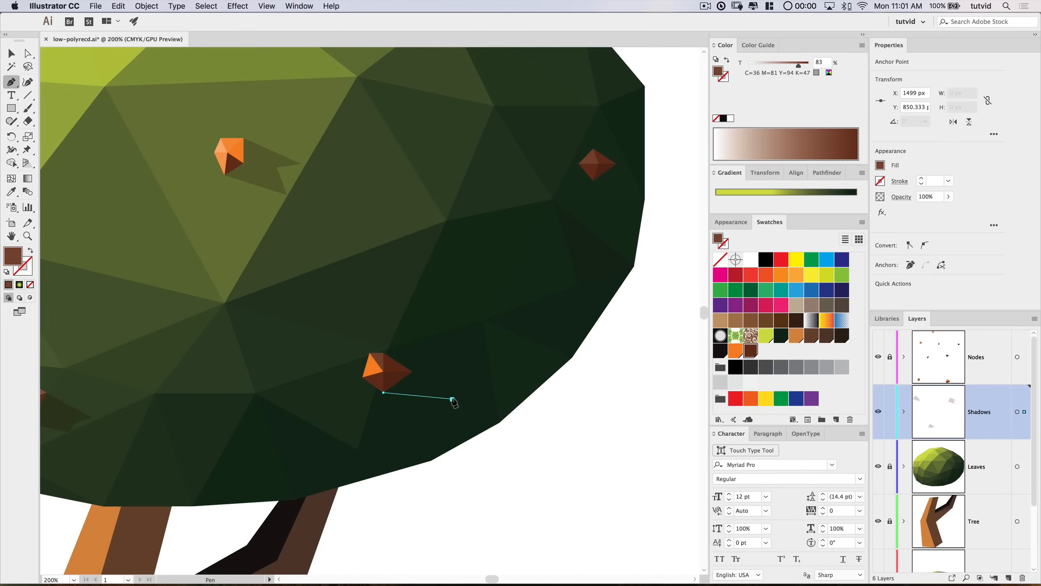
pyautogui.click(384, 353)
pyautogui.click(383, 393)
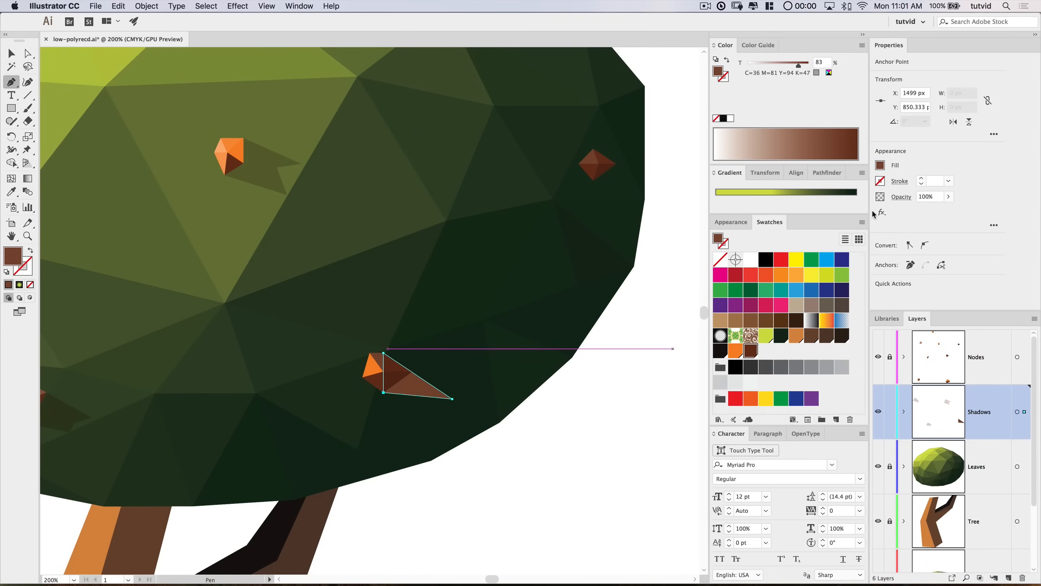
# Step: Set the lower-right crown node's shadow to the Multiply blending mode at 25% opacity
pyautogui.click(898, 197)
pyautogui.click(810, 216)
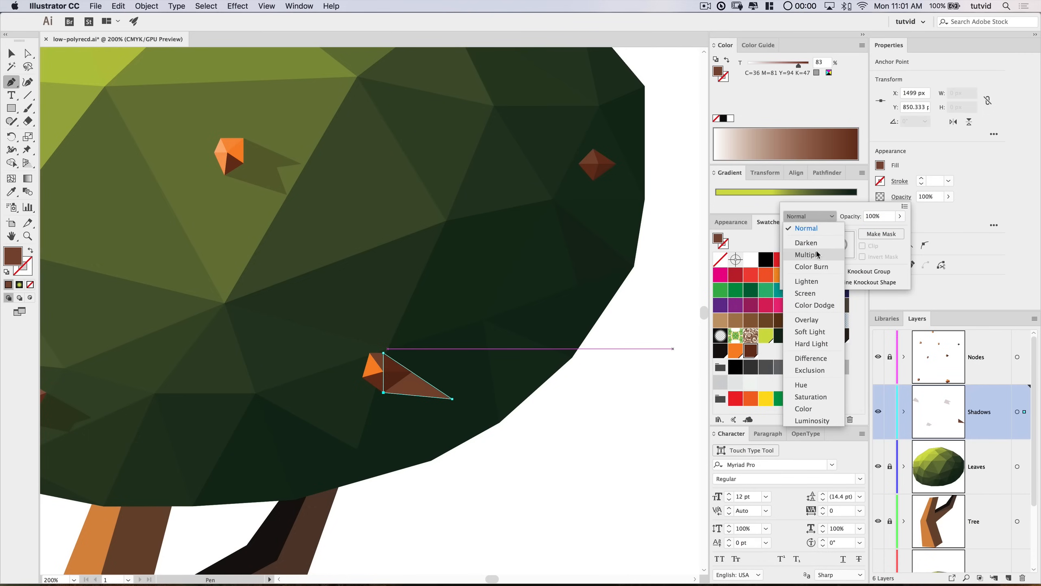
pyautogui.click(800, 255)
pyautogui.click(931, 199)
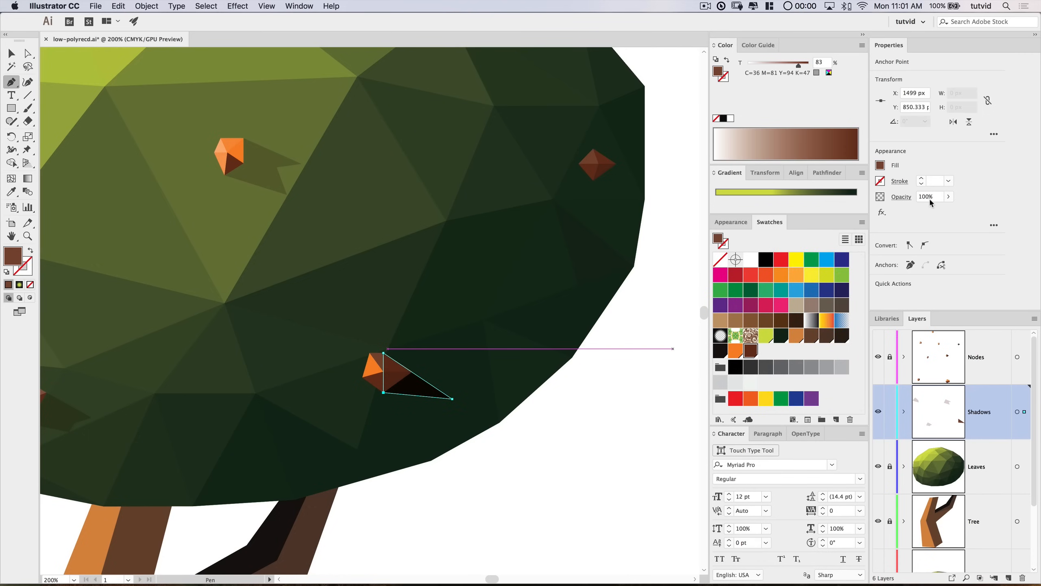
pyautogui.moveTo(936, 193); pyautogui.dragTo(900, 189)
pyautogui.write('25')
pyautogui.press('Tab')
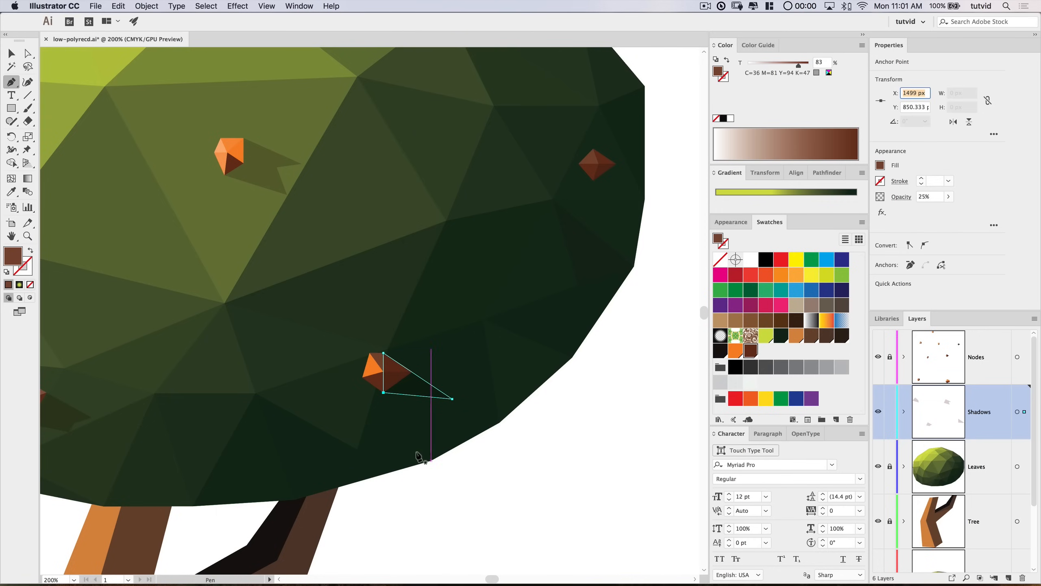
# Step: Draw a closed brown shadow with a notched end extending right from the crown's rightmost node, using the Pen tool
pyautogui.click(595, 181)
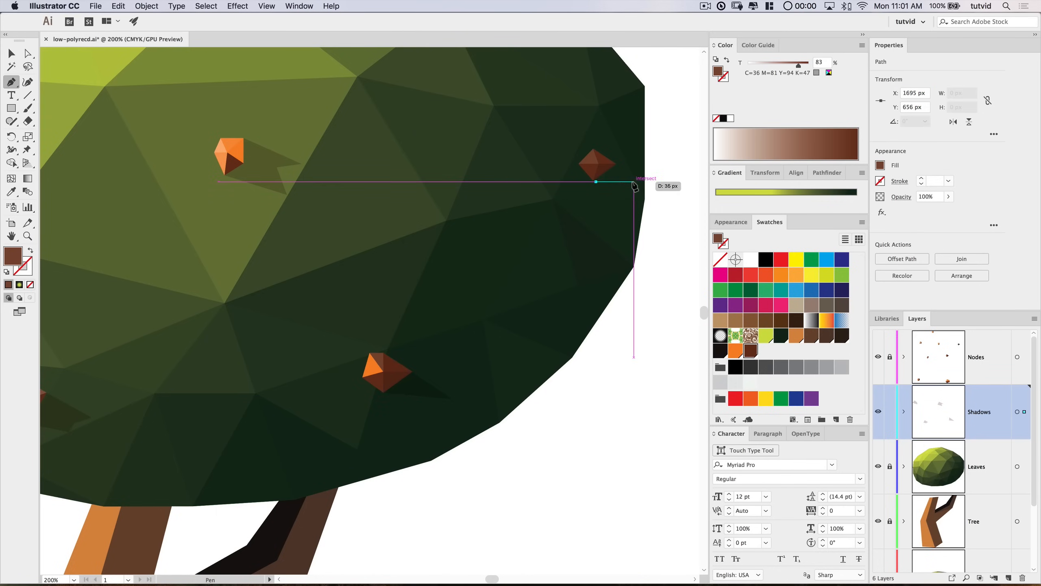
pyautogui.click(635, 190)
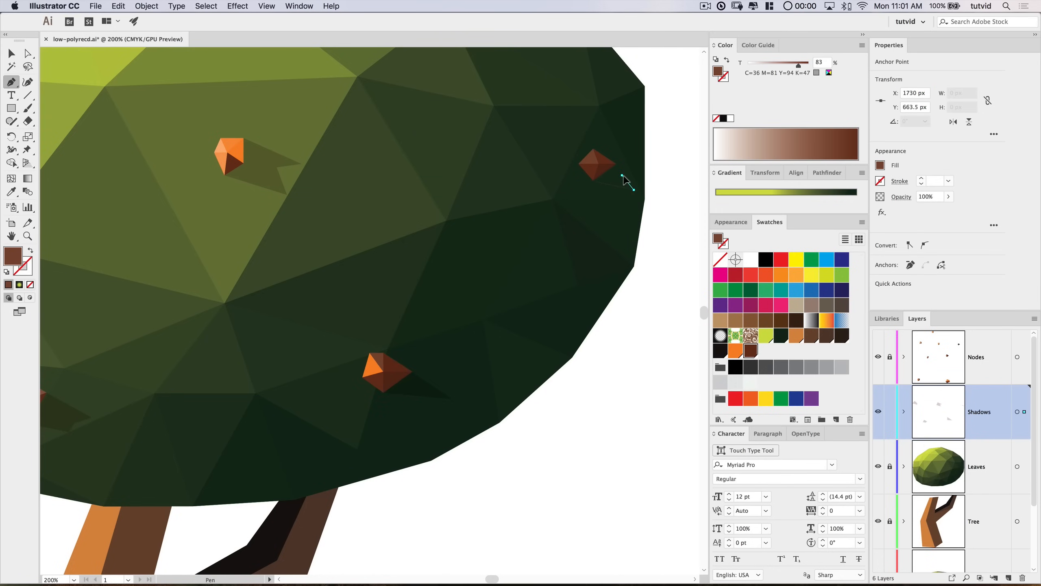
pyautogui.click(623, 176)
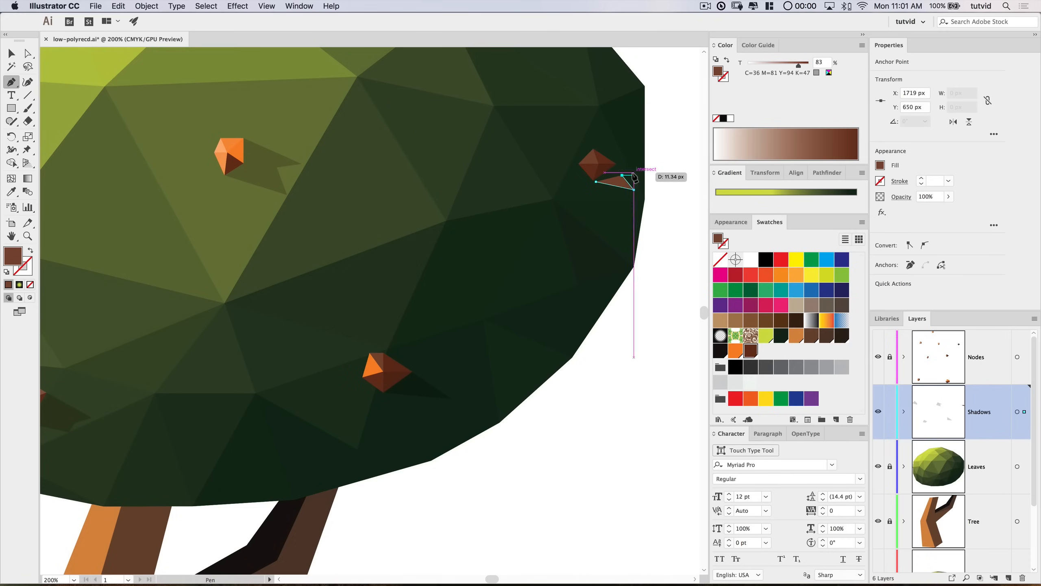
pyautogui.click(593, 150)
pyautogui.click(595, 181)
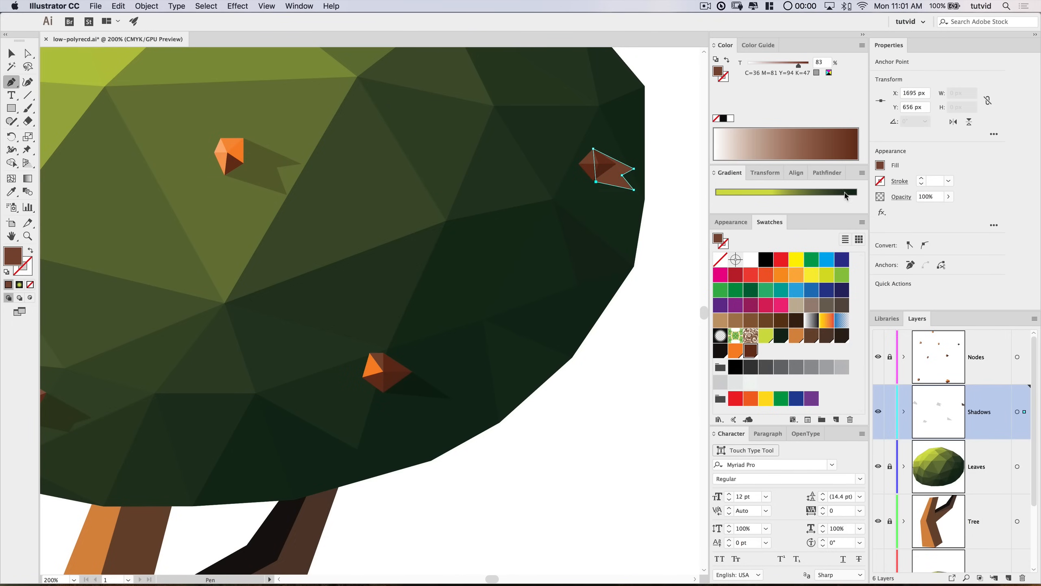
# Step: Set the rightmost crown node's shadow to the Multiply blending mode at 25% opacity
pyautogui.click(903, 199)
pyautogui.click(810, 216)
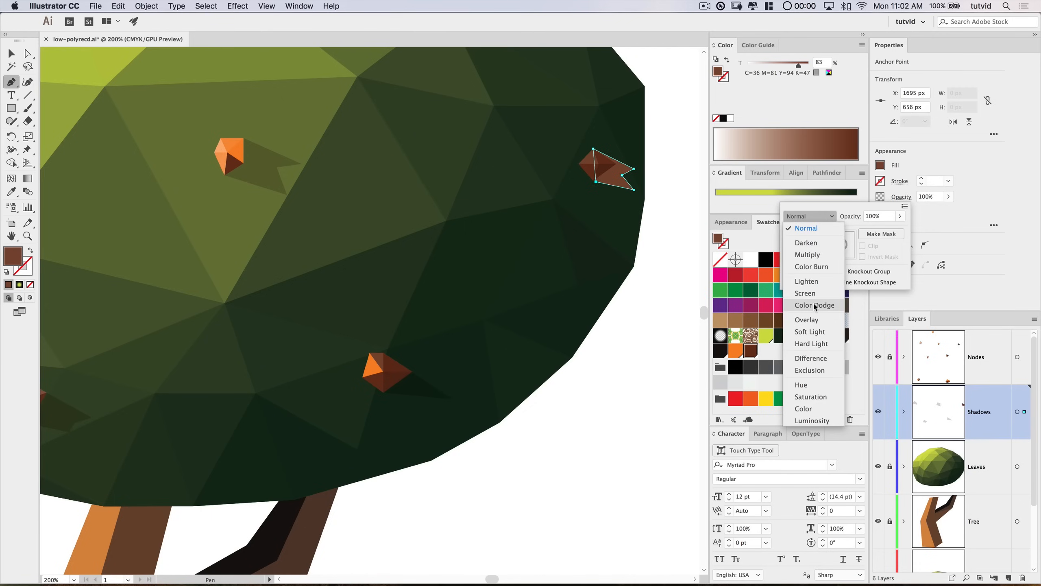
pyautogui.click(815, 253)
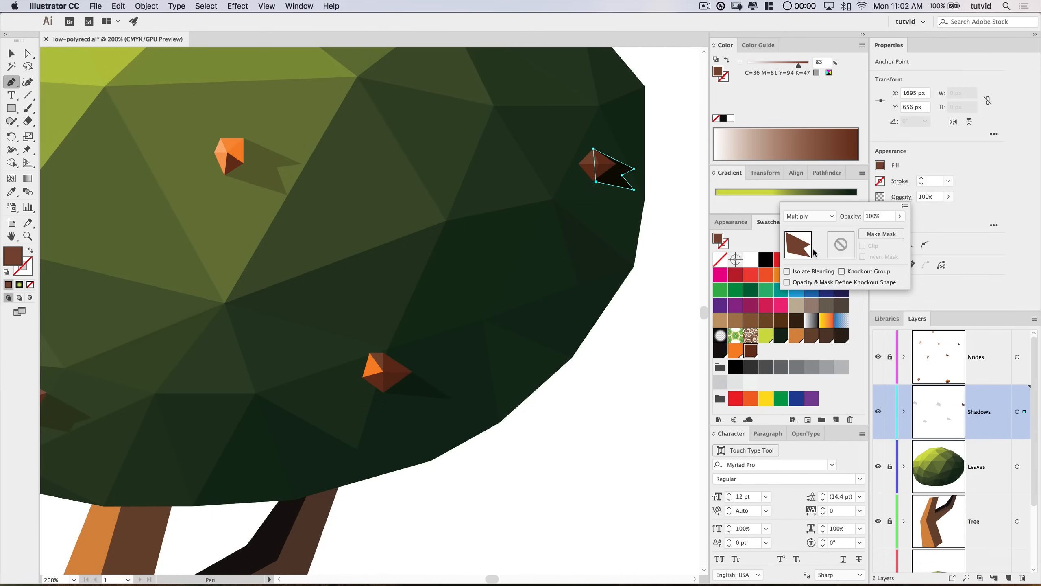
pyautogui.click(887, 219)
pyautogui.write('25')
pyautogui.press('Tab')
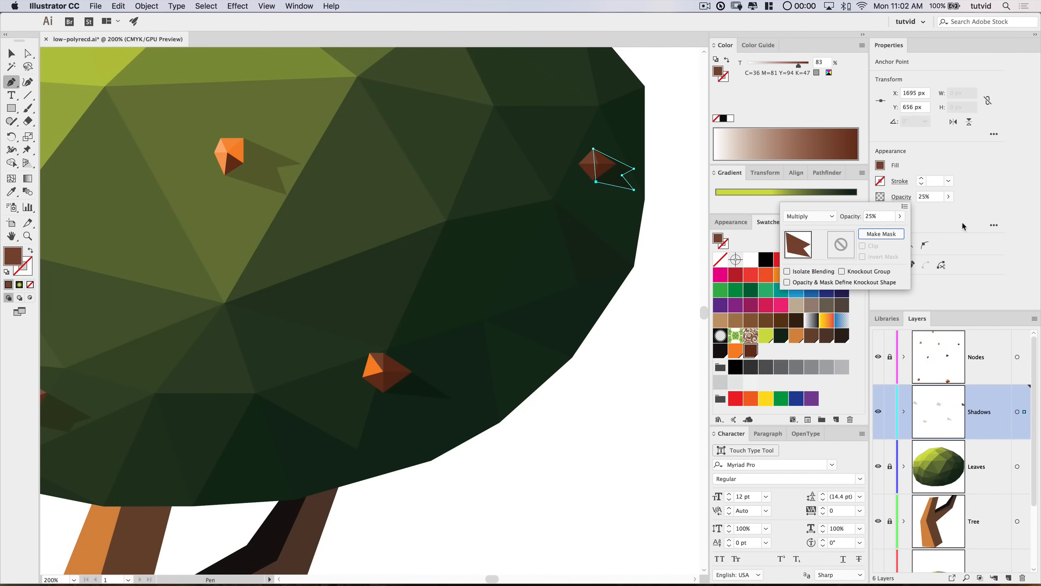
pyautogui.click(964, 226)
# Step: Draw a closed brown shadow with a notched end beside the orange node on the hill's dark right slope, using the Pen tool
pyautogui.moveTo(571, 226); pyautogui.dragTo(616, 344)
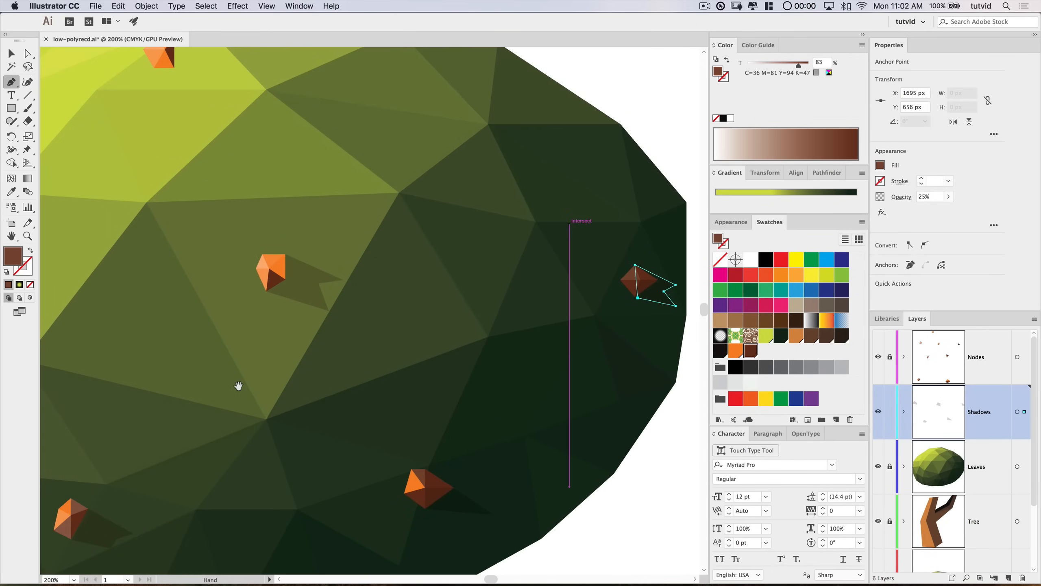
pyautogui.moveTo(238, 386); pyautogui.dragTo(557, 187)
pyautogui.press('super+minus')
pyautogui.press('super+minus')
pyautogui.press('super+minus')
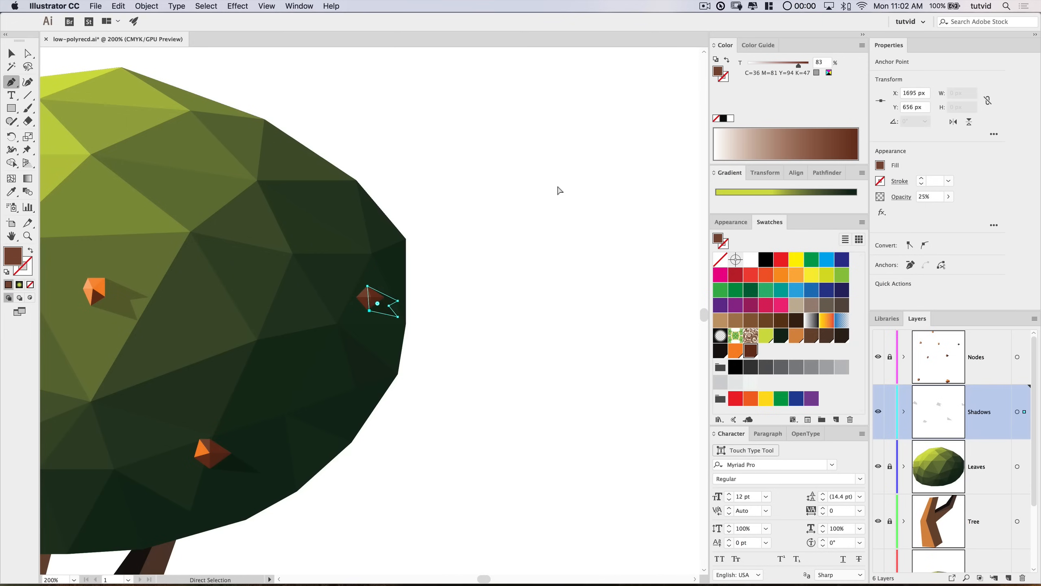
pyautogui.moveTo(396, 388); pyautogui.dragTo(540, 247)
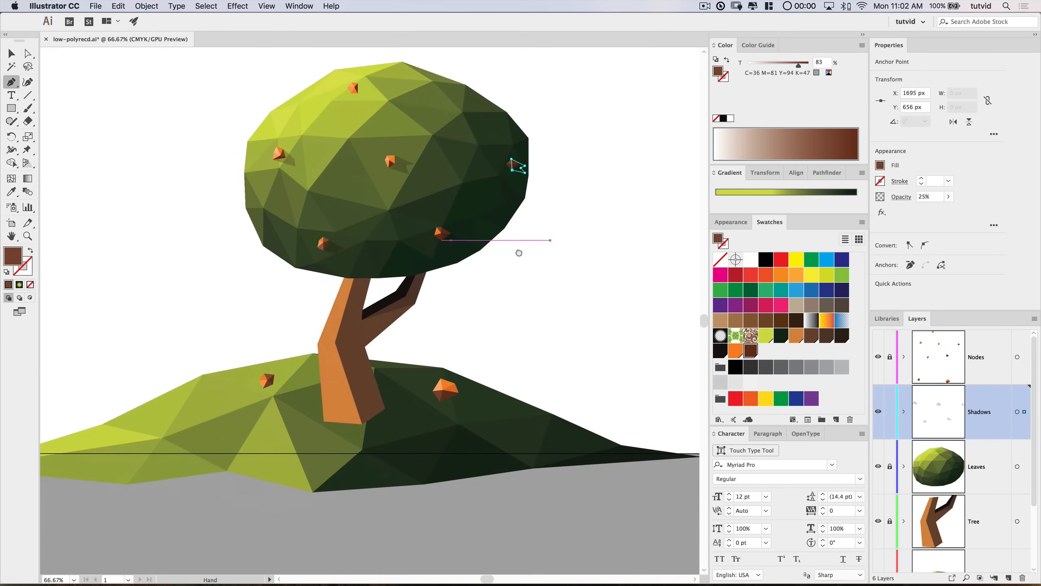
pyautogui.click(441, 400)
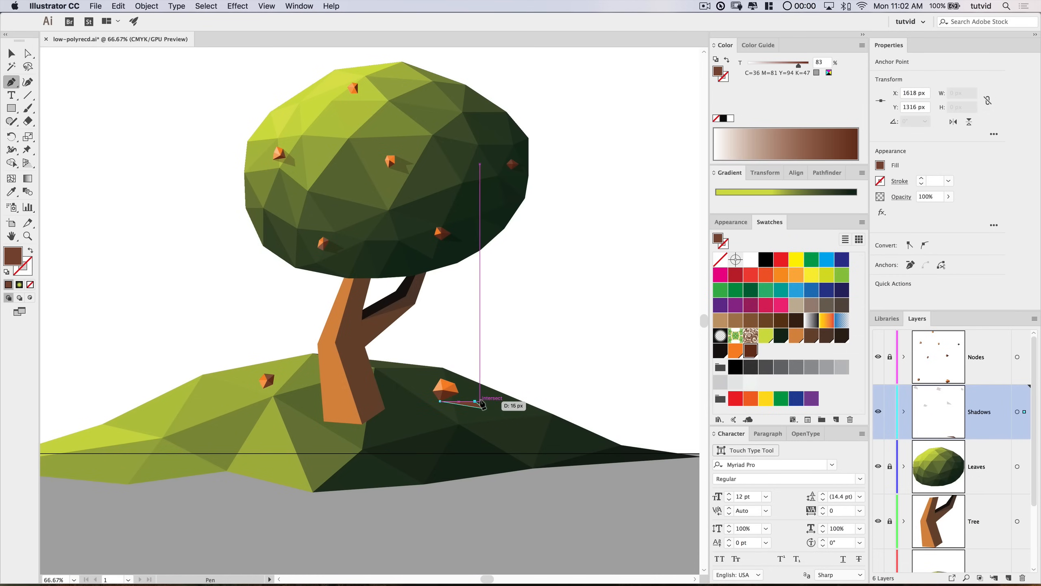
pyautogui.click(476, 403)
pyautogui.click(456, 385)
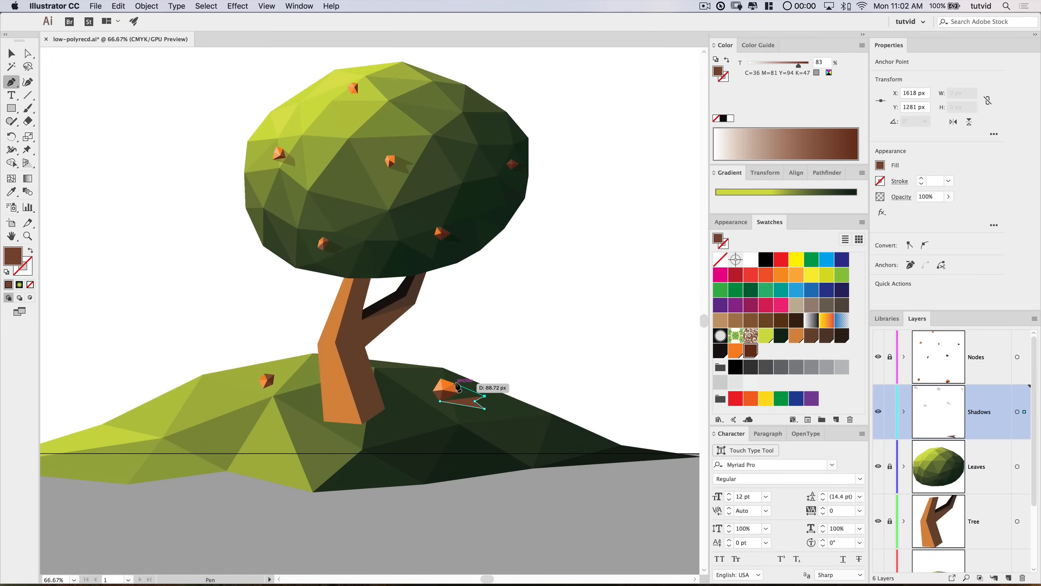
pyautogui.click(442, 401)
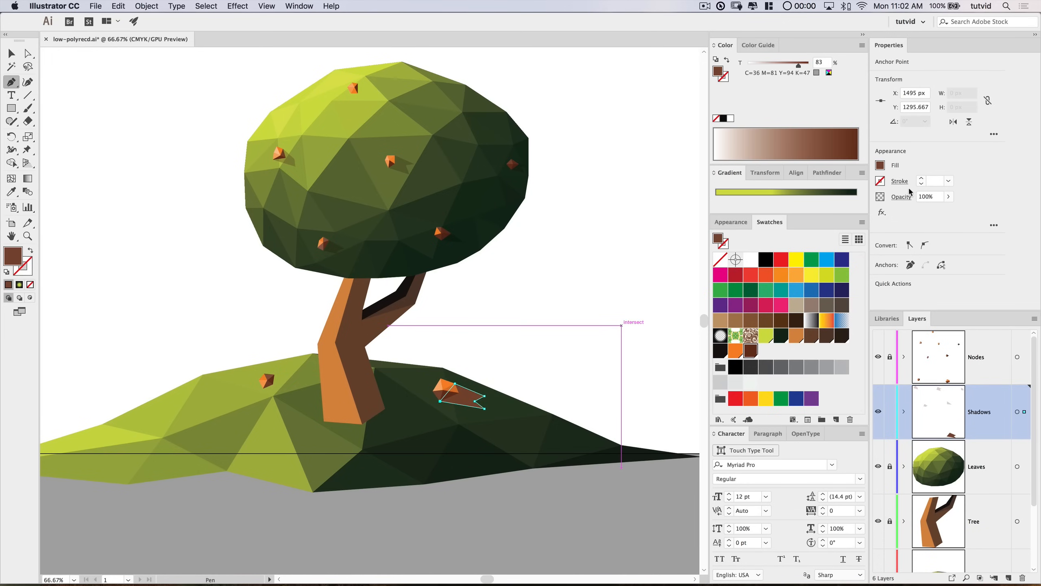
# Step: Set the shadow of the node on the hill's right slope to Multiply blending at 20% opacity
pyautogui.click(905, 197)
pyautogui.click(810, 216)
pyautogui.click(810, 254)
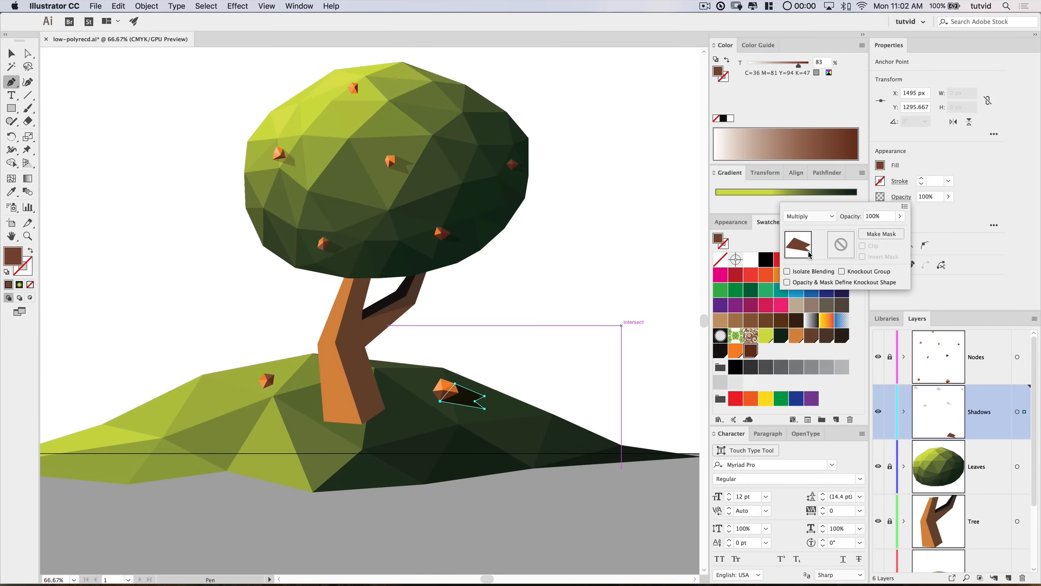
pyautogui.click(860, 217)
pyautogui.write('20')
pyautogui.press('Tab')
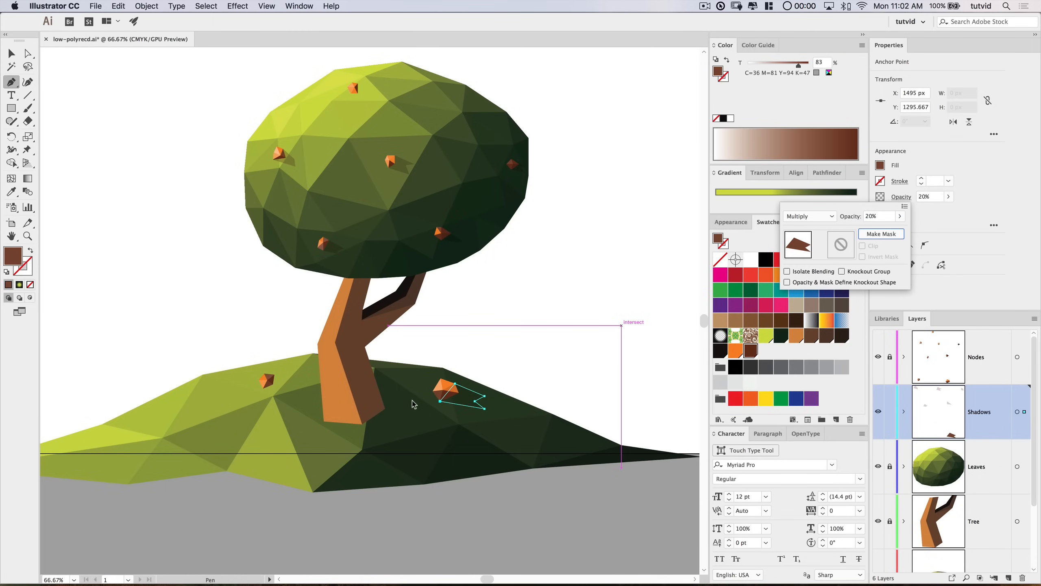
pyautogui.click(271, 389)
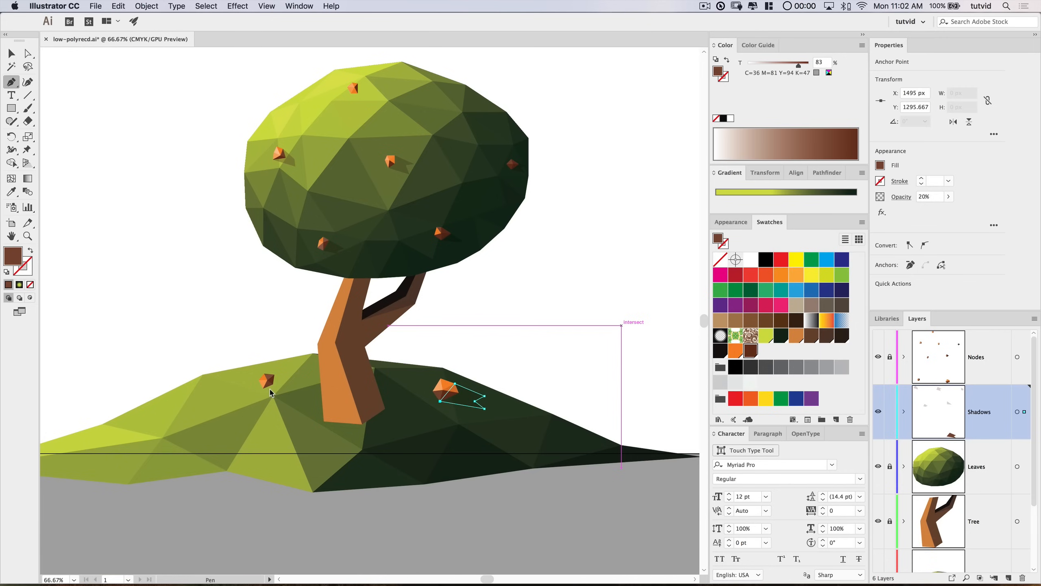
# Step: Draw a closed brown shadow with a notched end extending right from the node on the hill's left slope
pyautogui.click(264, 388)
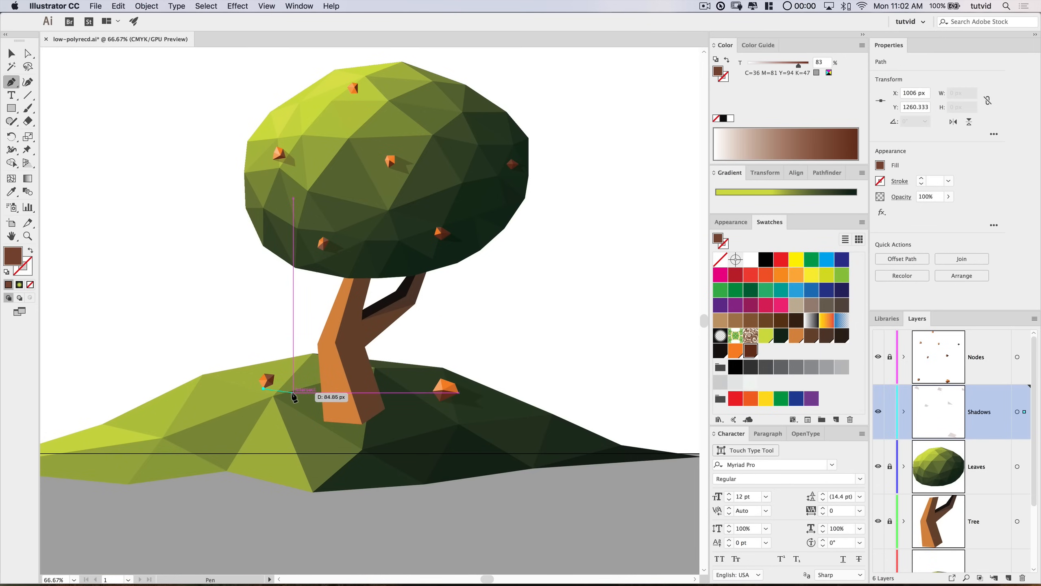
pyautogui.click(293, 391)
pyautogui.click(298, 385)
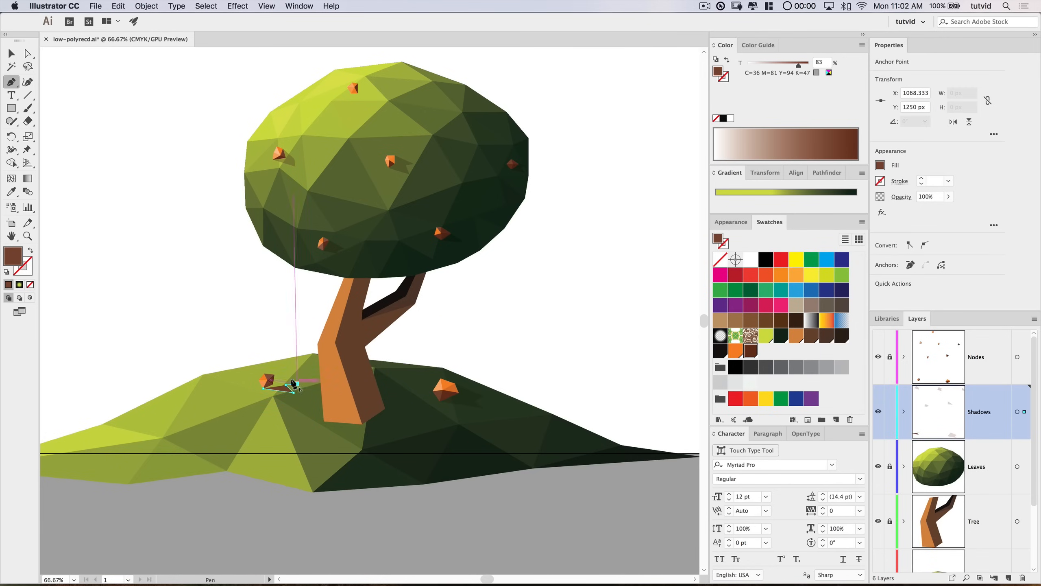
pyautogui.click(274, 376)
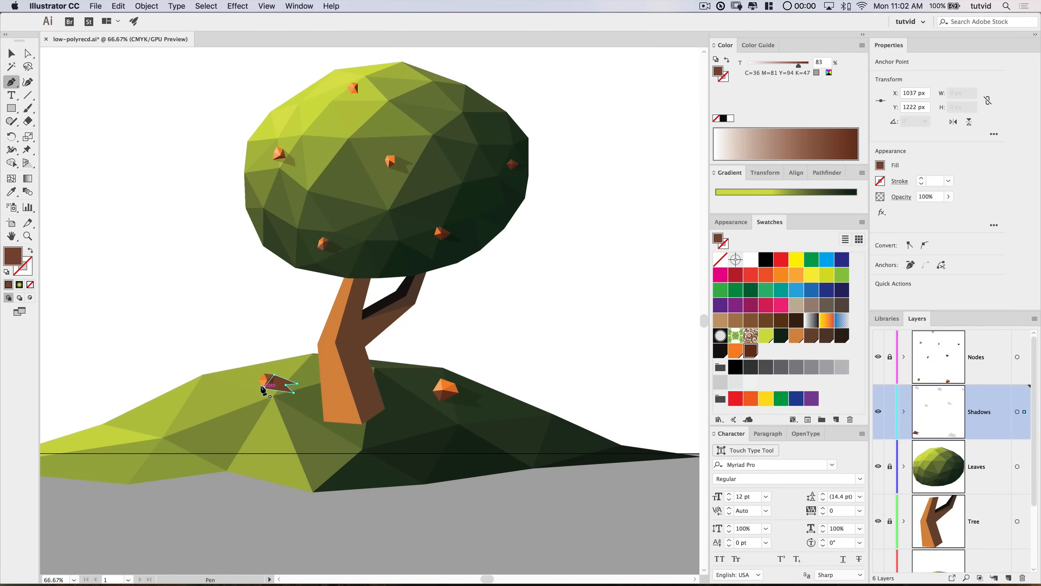
# Step: Set the shadow of the node on the hill's left slope to Multiply at 20% opacity, and deselect it
pyautogui.click(904, 197)
pyautogui.click(802, 216)
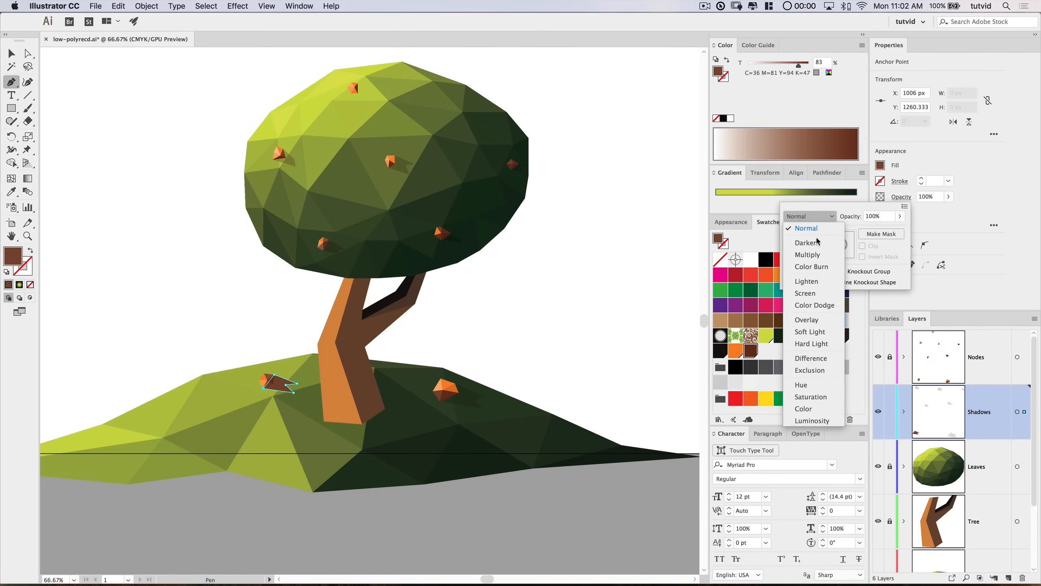
pyautogui.click(818, 253)
pyautogui.click(936, 197)
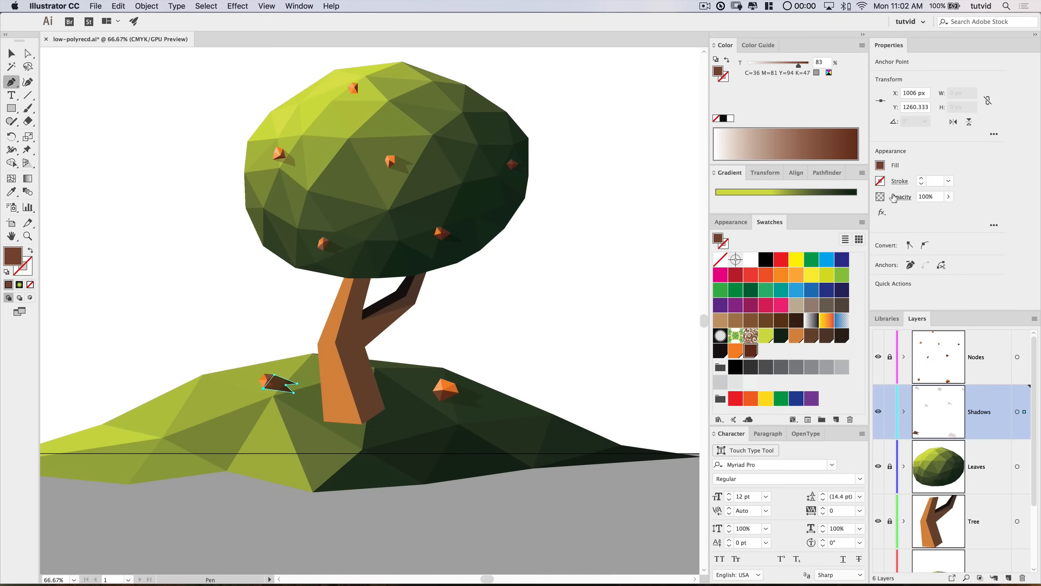
pyautogui.click(923, 199)
pyautogui.write('20')
pyautogui.press('Return')
pyautogui.press('v')
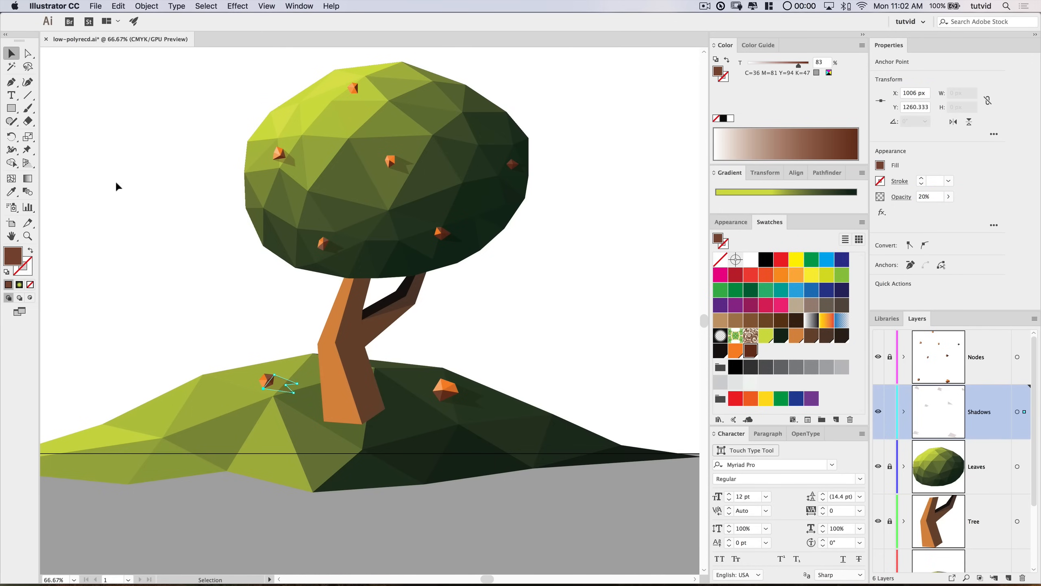
pyautogui.click(117, 187)
# Step: Add a new layer directly above the Ground layer and name it "tree shadow"
pyautogui.scroll(4, 520, 405)
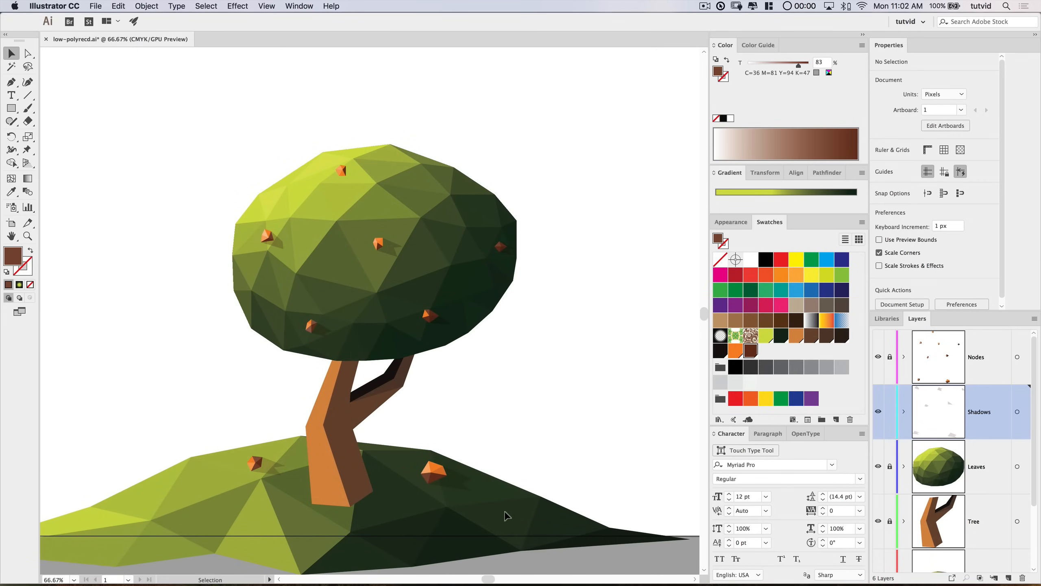
pyautogui.press('space')
pyautogui.moveTo(467, 499); pyautogui.dragTo(452, 447)
pyautogui.press('space')
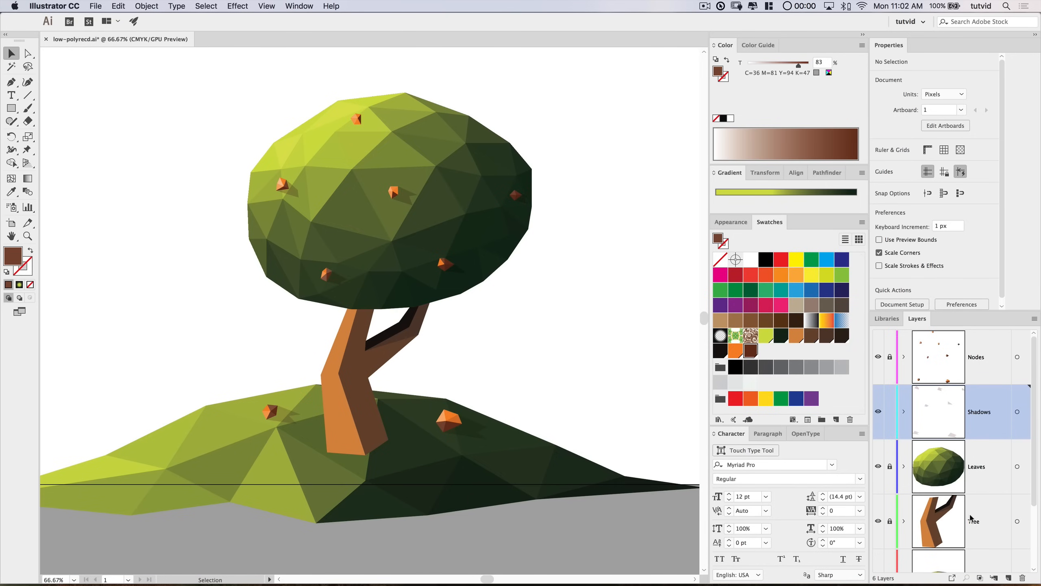
pyautogui.scroll(-3, 969, 513)
pyautogui.click(968, 390)
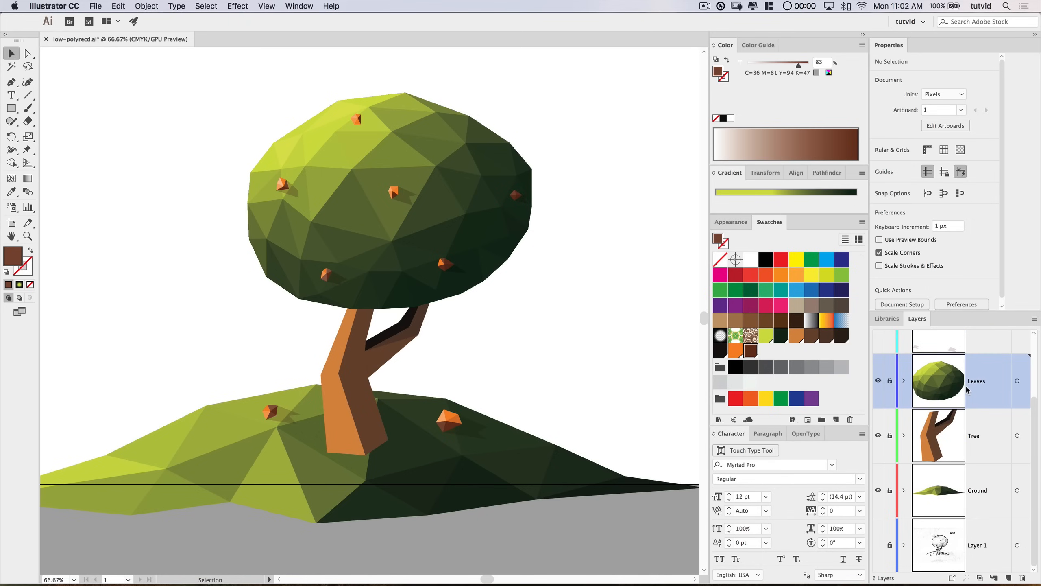
pyautogui.click(982, 425)
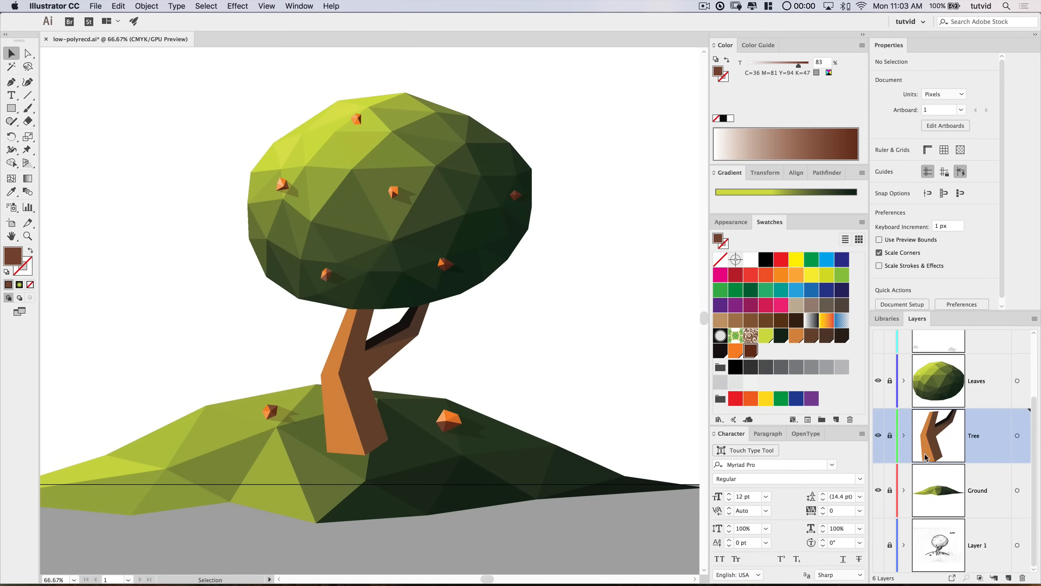
pyautogui.click(992, 483)
pyautogui.click(1008, 577)
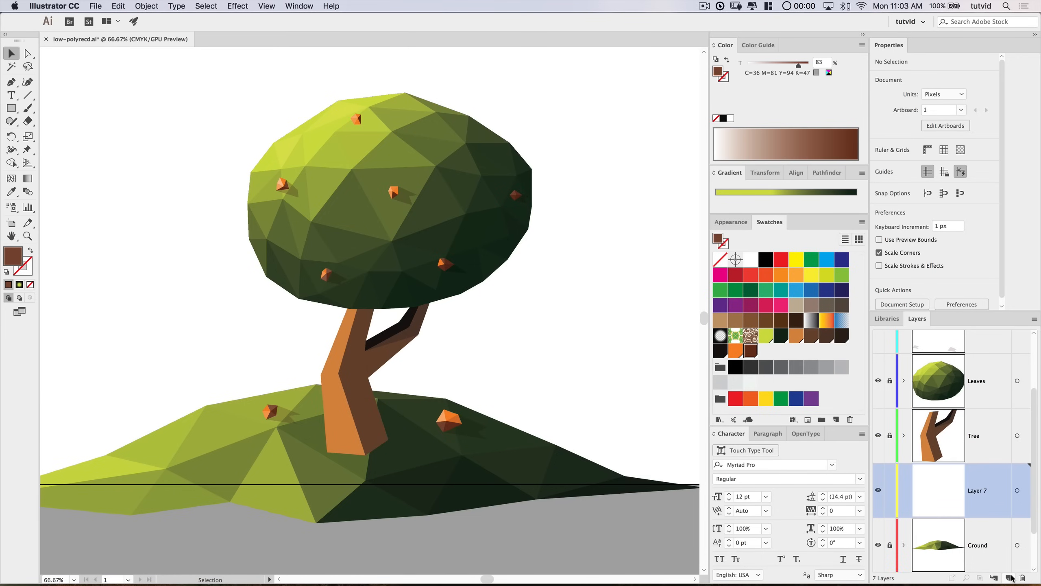
pyautogui.doubleClick(978, 491)
pyautogui.write('tree shad')
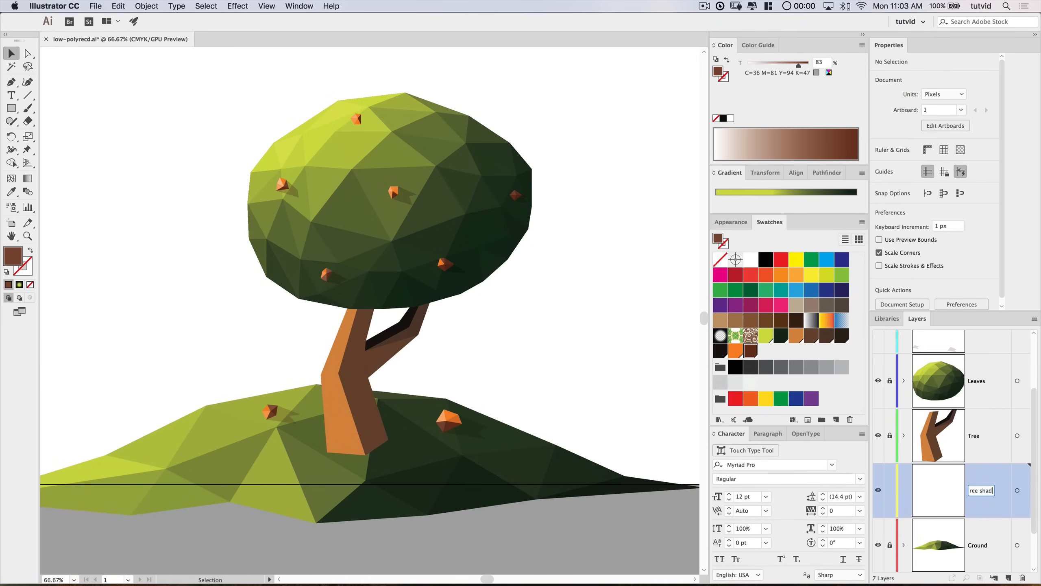
pyautogui.write('ow')
pyautogui.press('Return')
# Step: Draw a closed brown shadow with a notched end extending right across the hill from the trunk's base
pyautogui.click(11, 82)
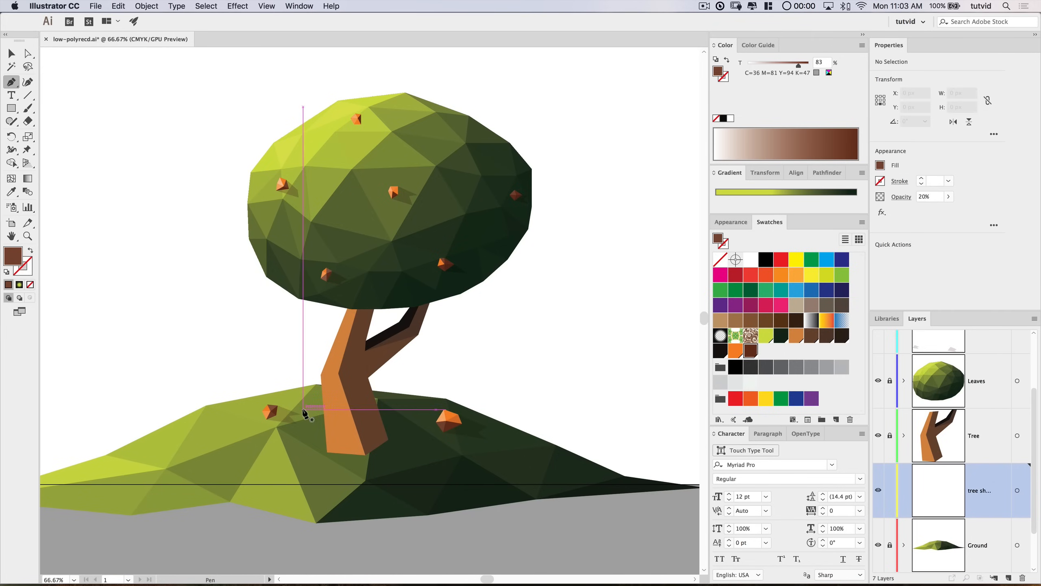
pyautogui.click(327, 452)
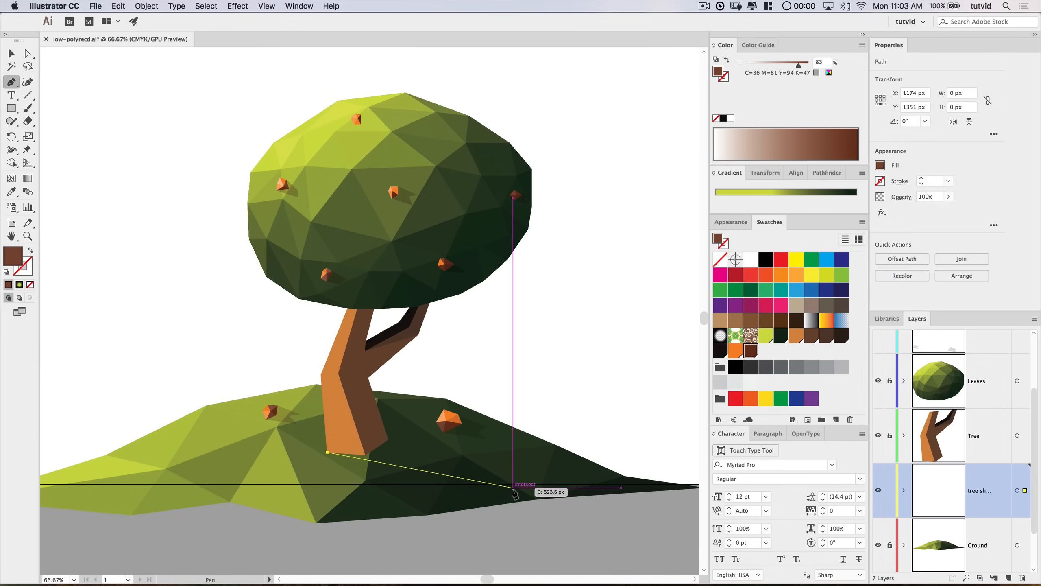
pyautogui.click(524, 480)
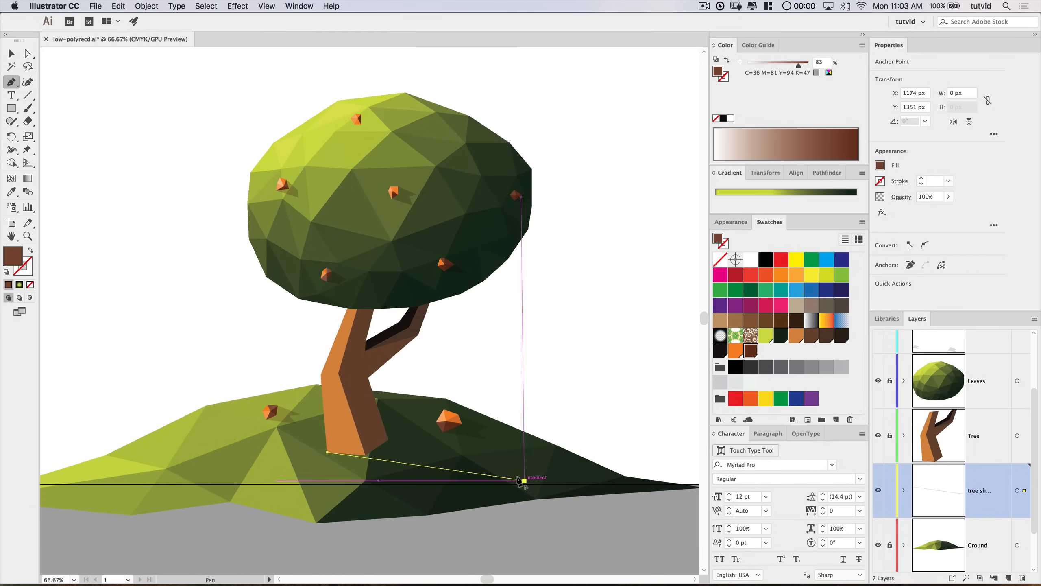
pyautogui.click(508, 469)
pyautogui.click(559, 468)
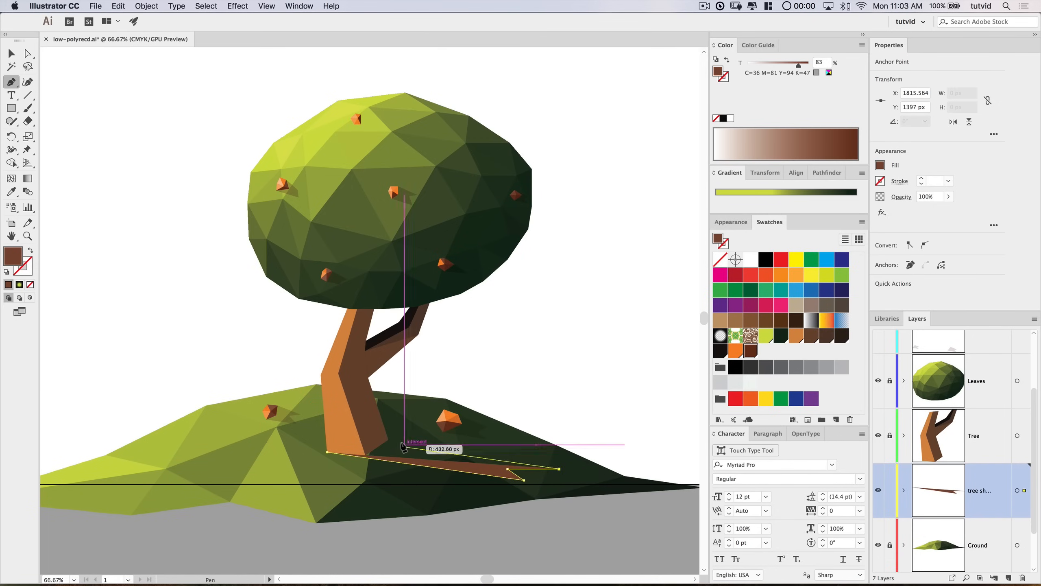
pyautogui.click(388, 440)
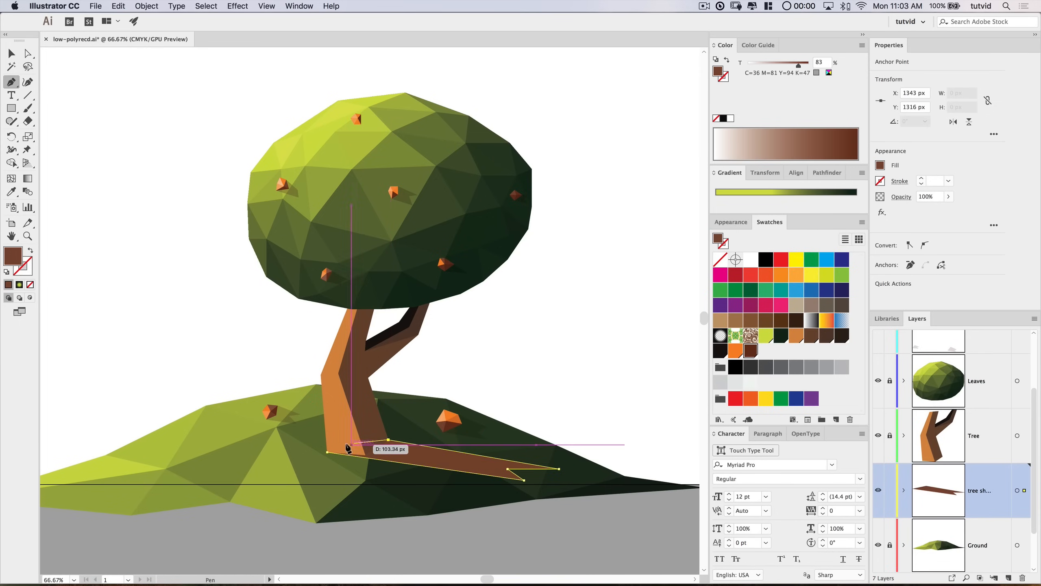
pyautogui.click(327, 452)
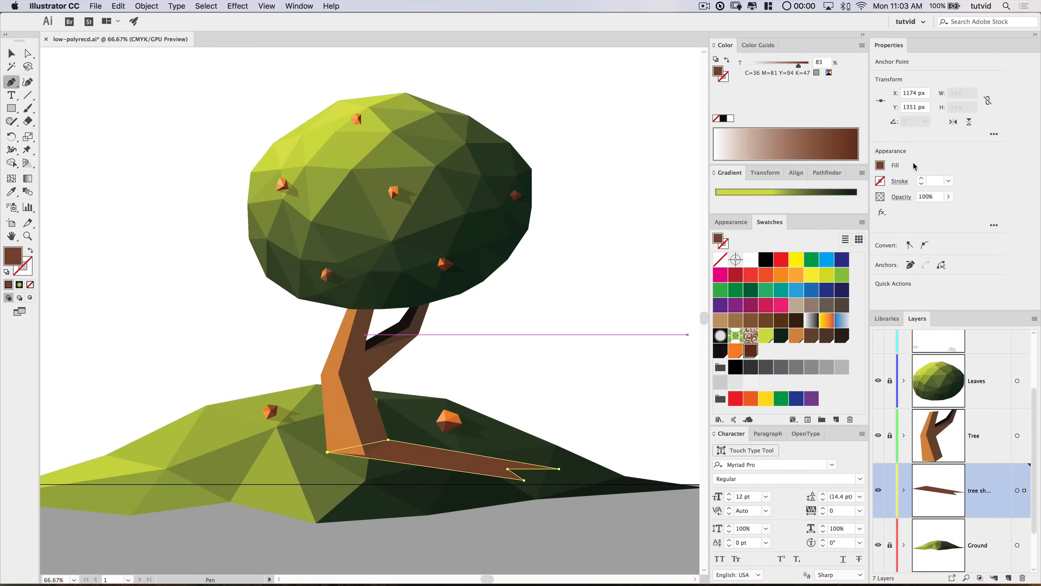
# Step: Set the trunk's ground shadow to Multiply blending at 15% opacity, and deselect it
pyautogui.click(902, 197)
pyautogui.click(832, 216)
pyautogui.click(820, 252)
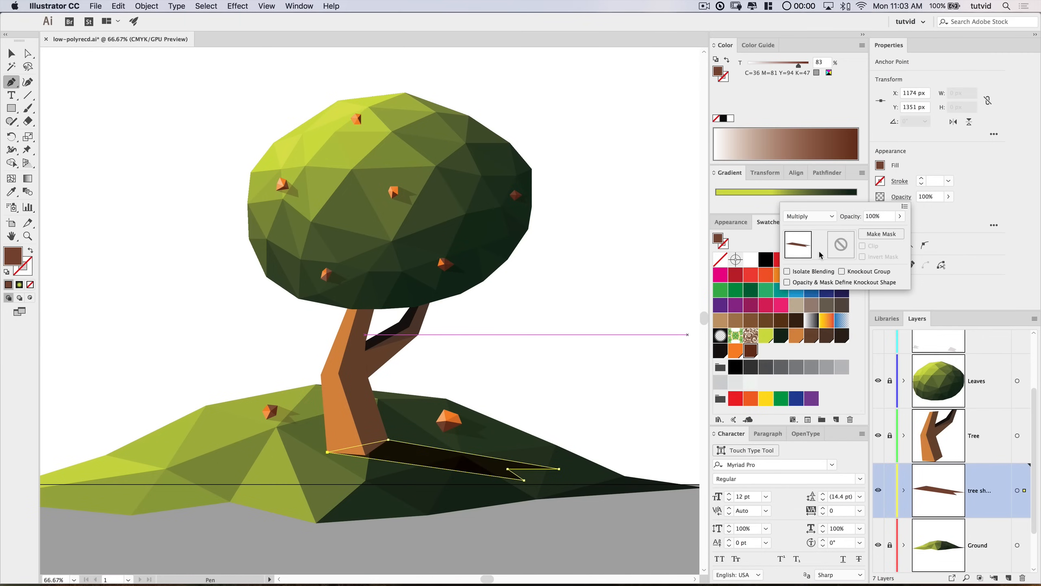
pyautogui.click(885, 218)
pyautogui.write('15')
pyautogui.press('Return')
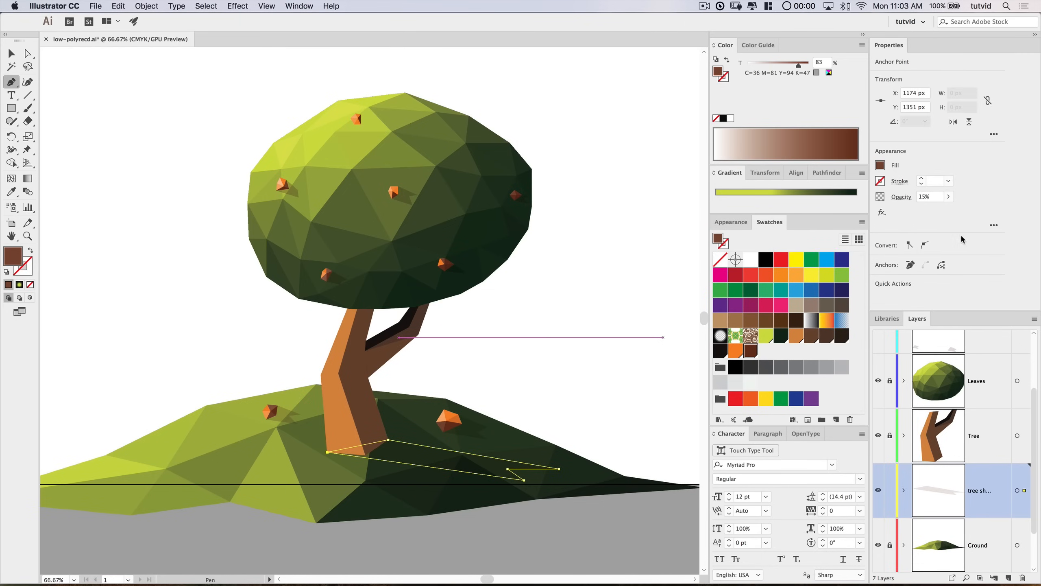
pyautogui.click(11, 53)
pyautogui.click(487, 441)
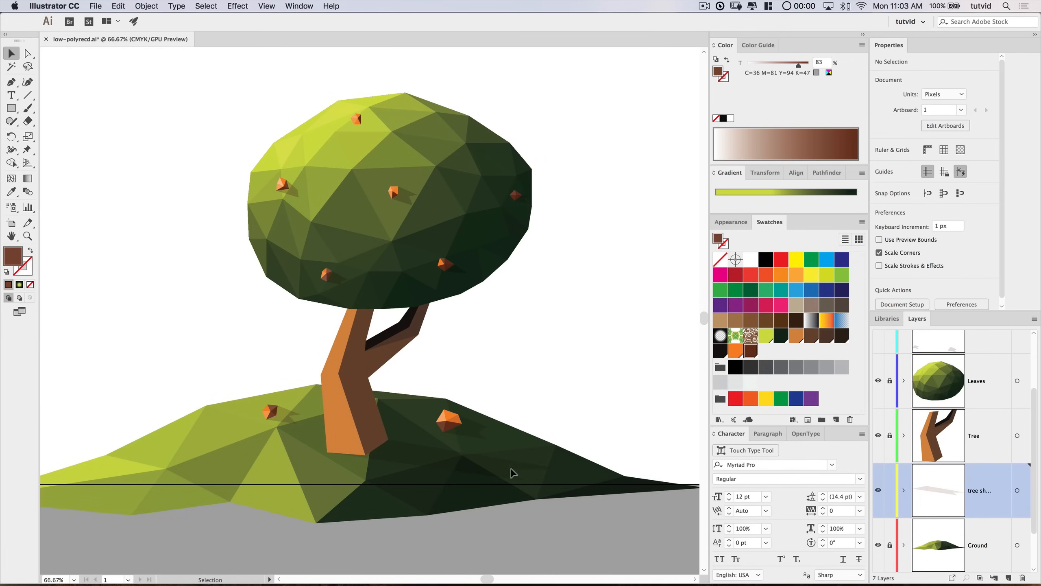
# Step: Add a new layer directly above the Tree layer and name it "leaves shadow"
pyautogui.moveTo(581, 332); pyautogui.dragTo(568, 310)
pyautogui.moveTo(529, 264); pyautogui.dragTo(586, 336)
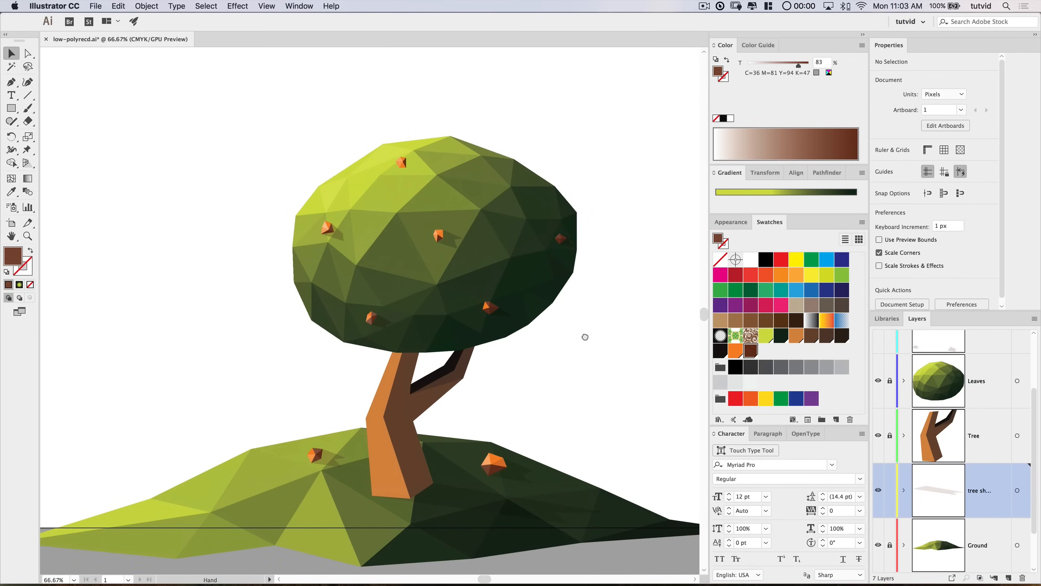
pyautogui.moveTo(483, 344); pyautogui.dragTo(525, 343)
pyautogui.press('z')
pyautogui.click(457, 355)
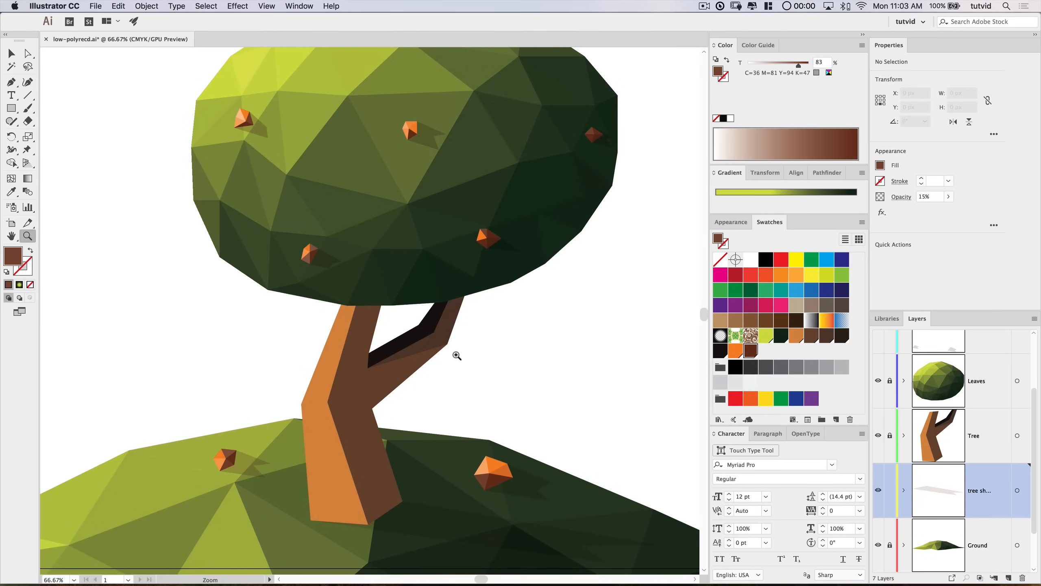
pyautogui.click(457, 356)
pyautogui.click(985, 424)
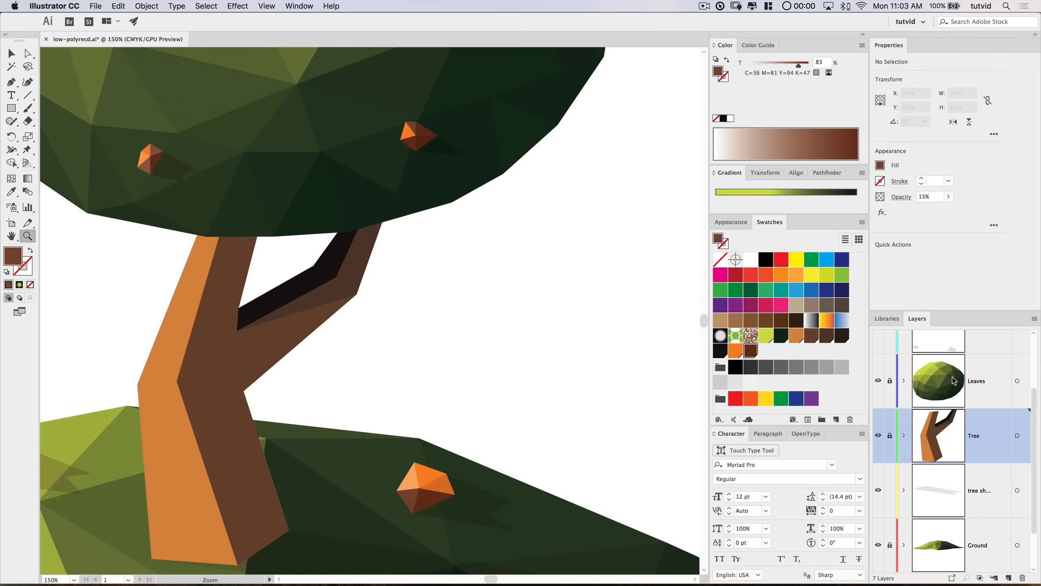
pyautogui.click(1009, 577)
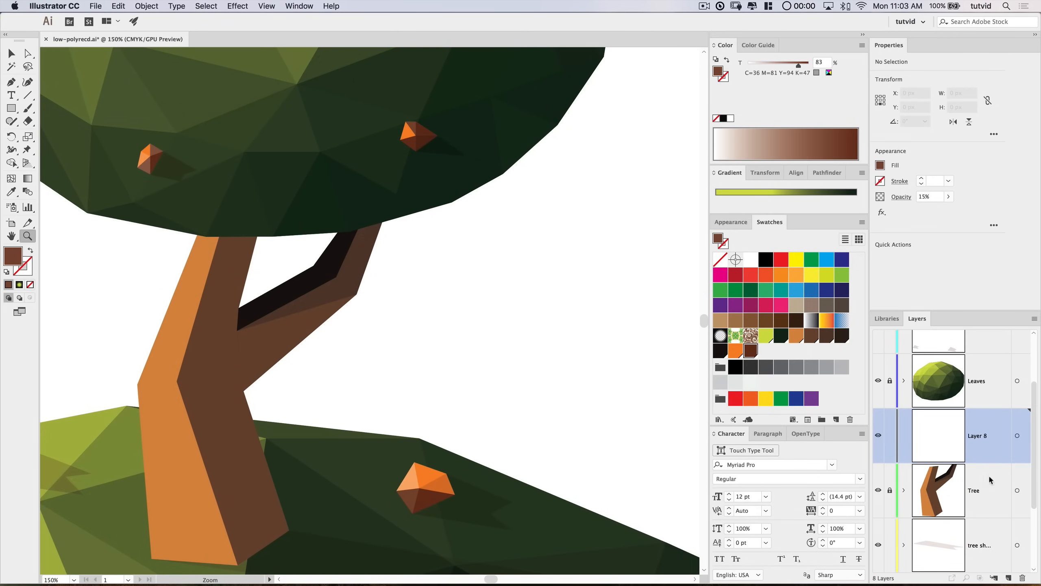
pyautogui.doubleClick(979, 436)
pyautogui.write('leaves shadow')
pyautogui.press('Return')
# Step: Draw a closed brown triangle on the trunk's orange face, just beneath the leaves
pyautogui.hscroll(-4, 129, 293)
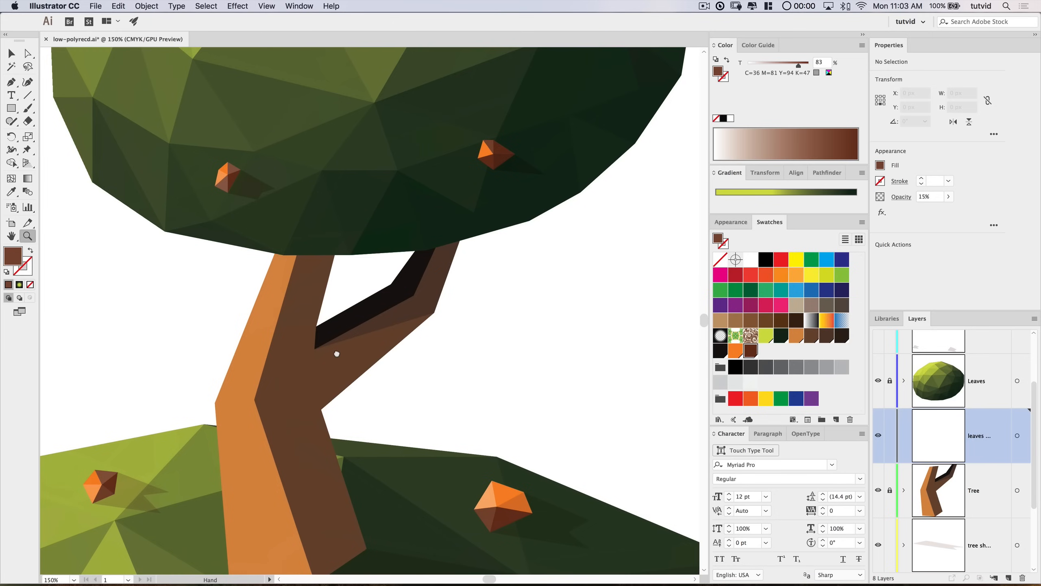
pyautogui.press('p')
pyautogui.click(268, 272)
pyautogui.click(281, 238)
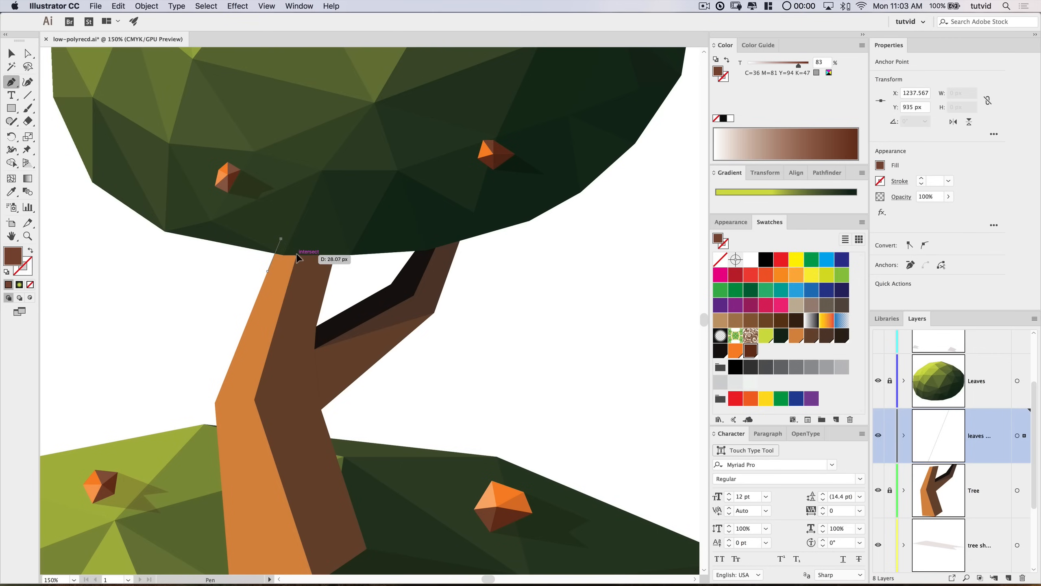
pyautogui.click(297, 255)
pyautogui.click(269, 272)
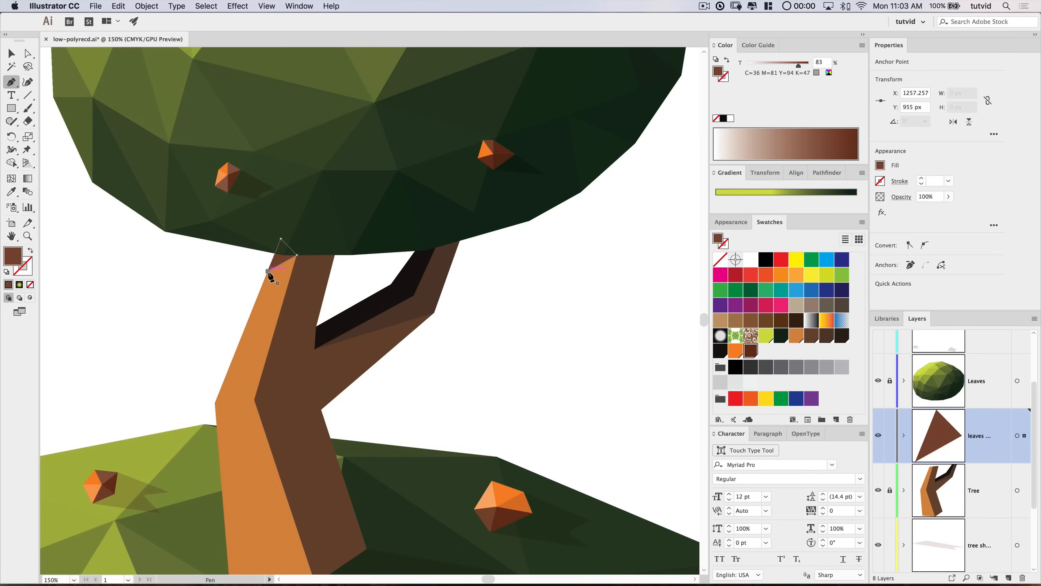
# Step: Set the triangular shadow on the trunk's orange face to Multiply blending at 20% opacity
pyautogui.click(896, 197)
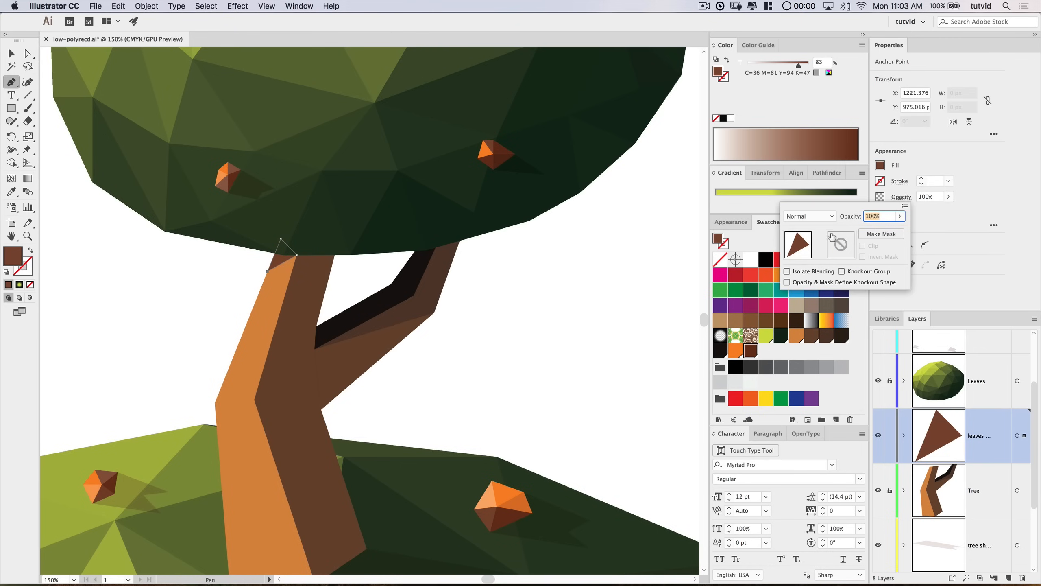
pyautogui.click(820, 216)
pyautogui.click(818, 238)
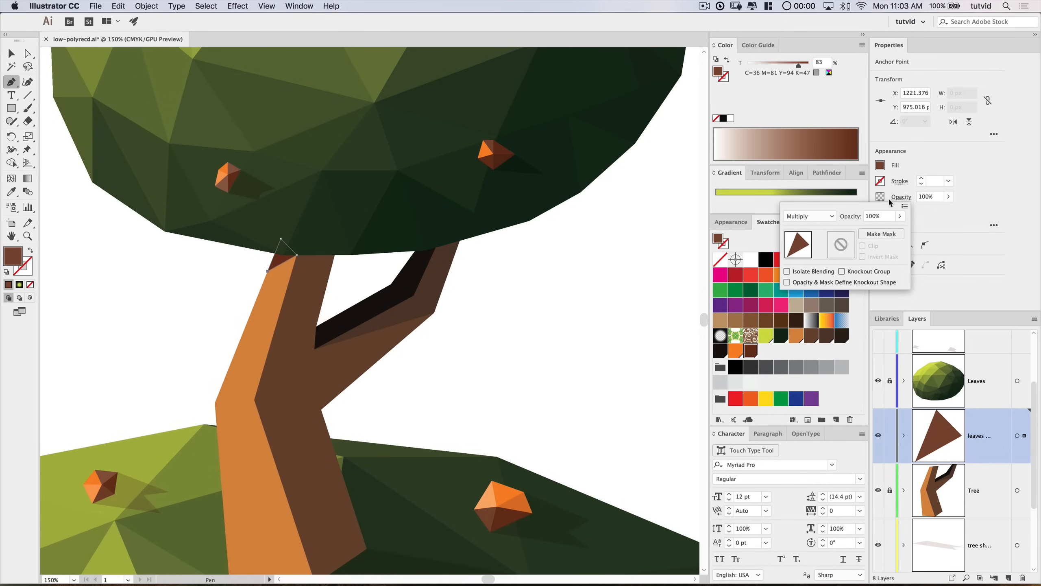
pyautogui.click(936, 197)
pyautogui.click(924, 198)
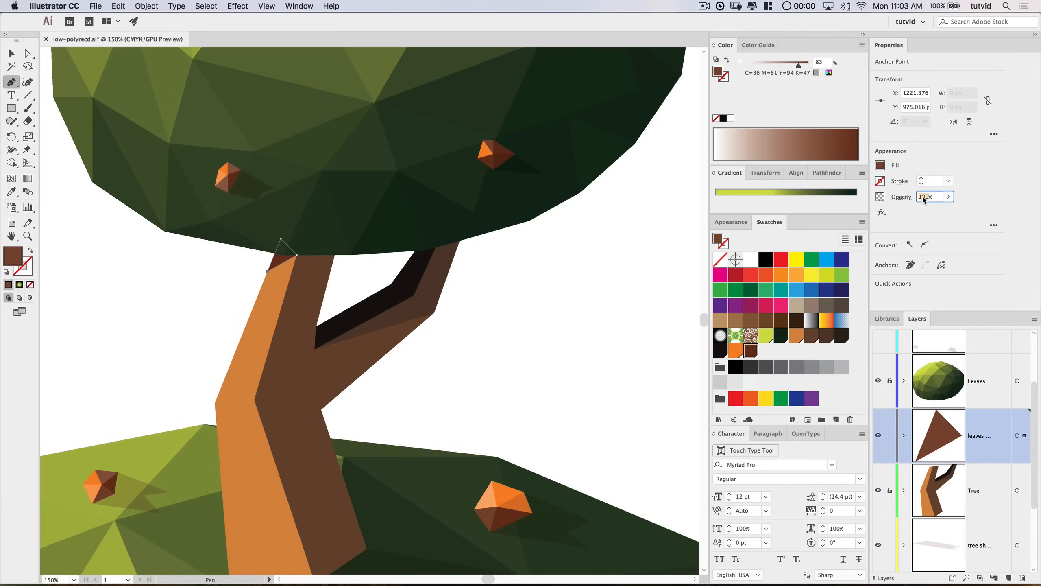
pyautogui.write('20')
pyautogui.press('Tab')
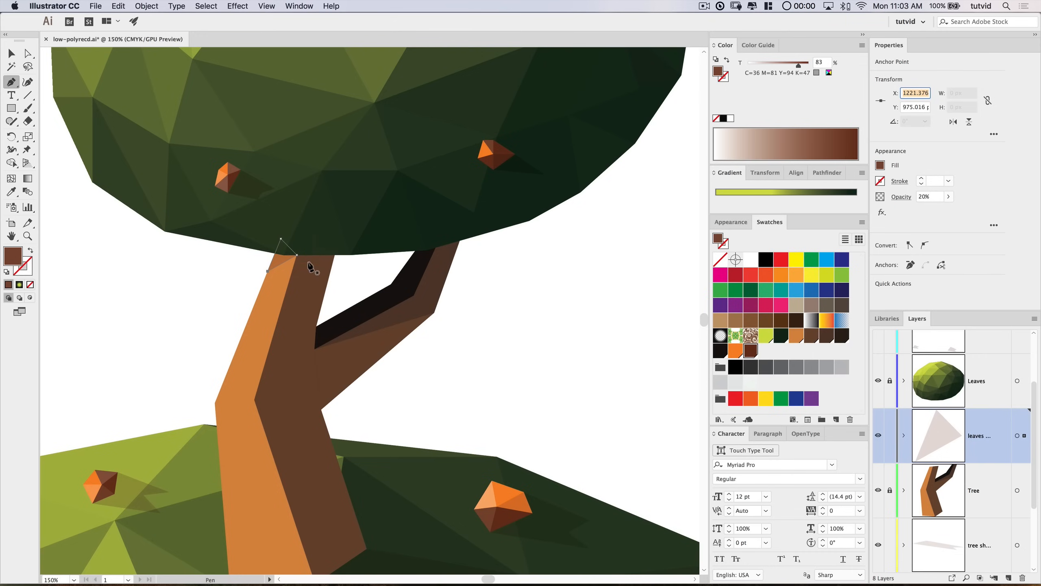
# Step: Draw a closed brown triangle across the top of the trunk's dark brown face, just beneath the leaves
pyautogui.click(300, 250)
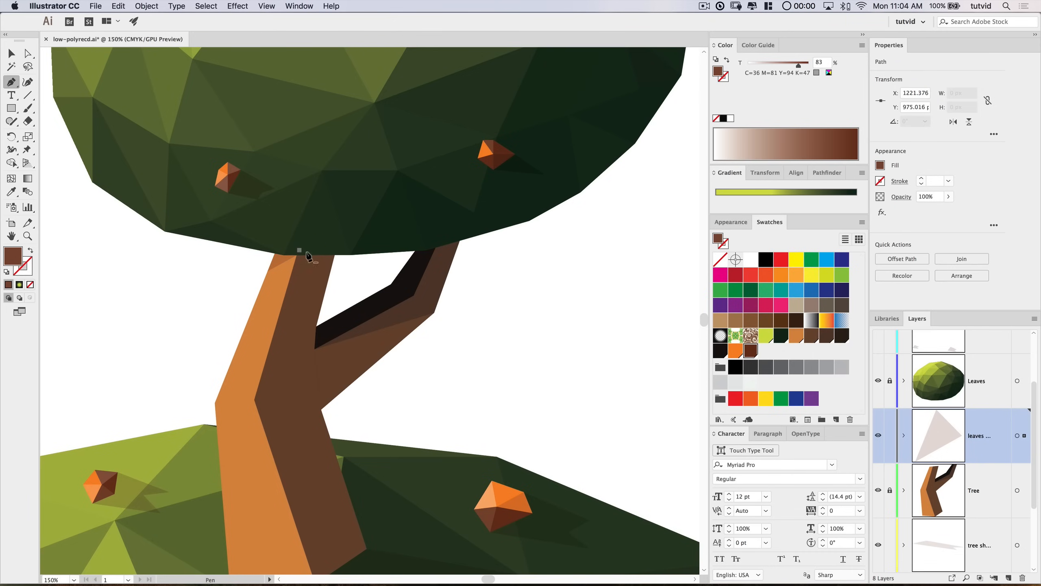
pyautogui.click(326, 286)
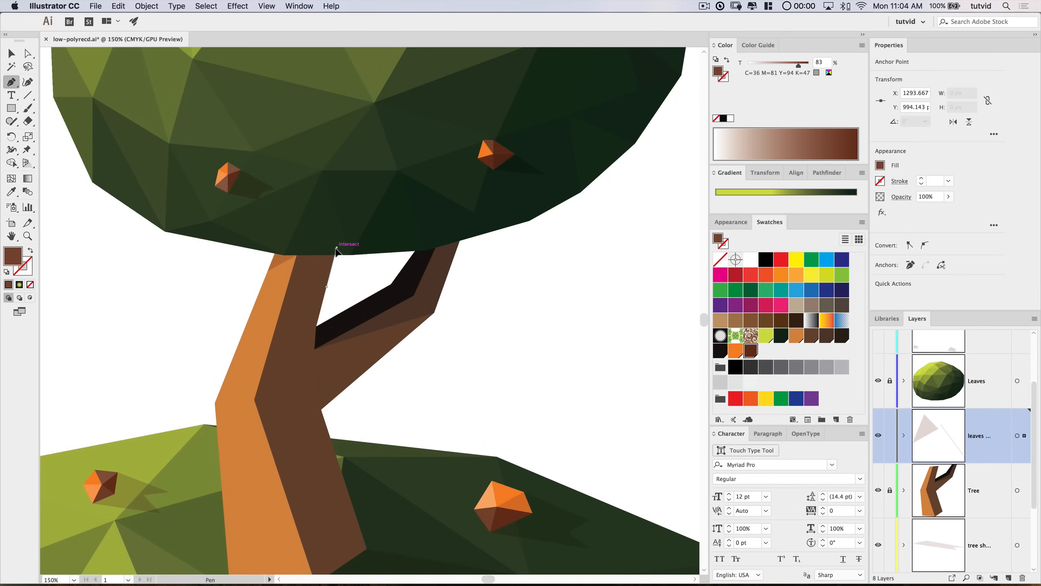
pyautogui.click(337, 248)
pyautogui.click(299, 249)
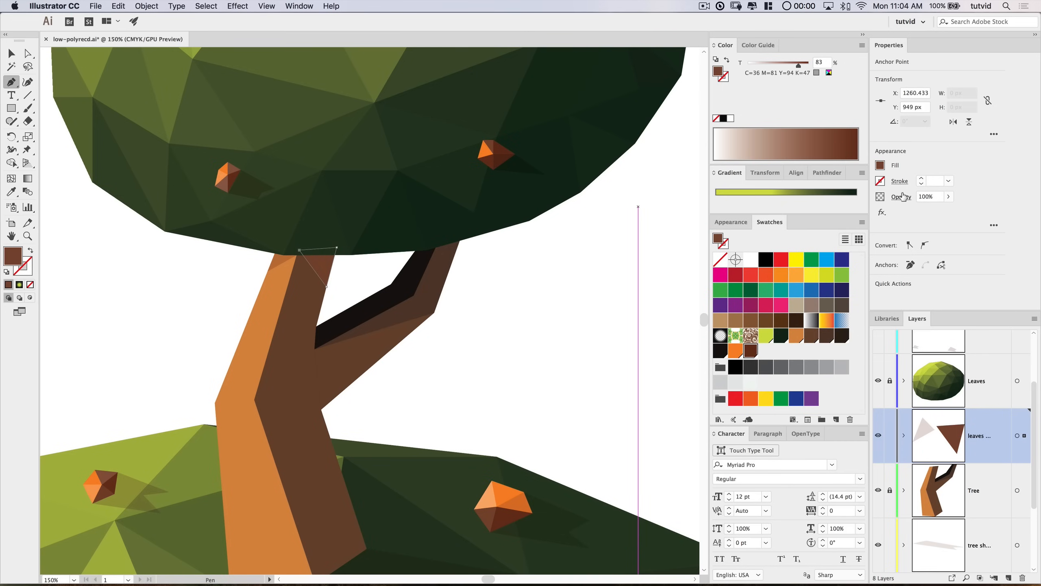
# Step: Set the triangular shadow on the trunk's dark brown face to Multiply blending at 30% opacity
pyautogui.click(903, 197)
pyautogui.click(810, 216)
pyautogui.click(826, 252)
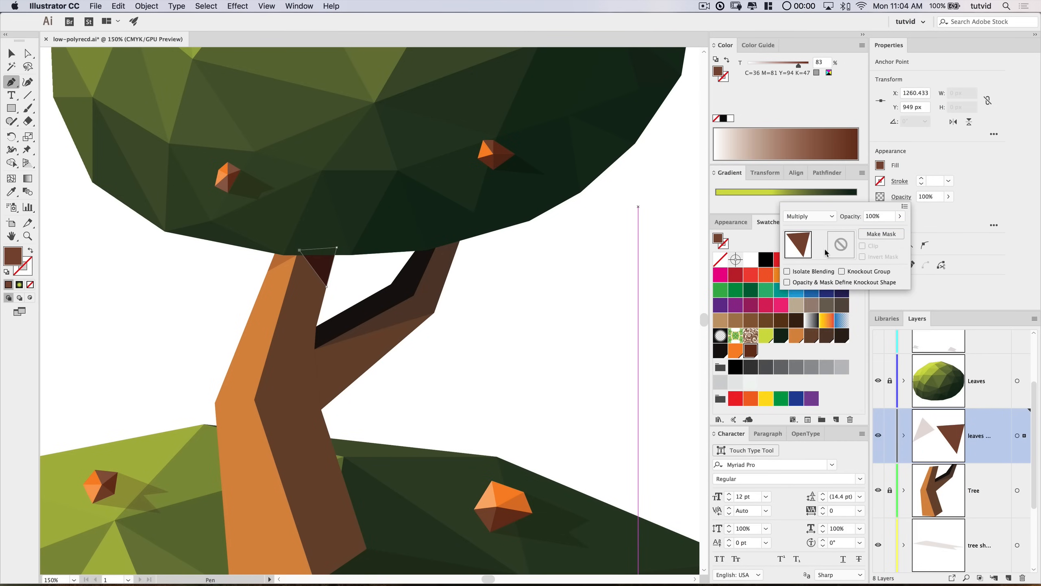
pyautogui.click(936, 199)
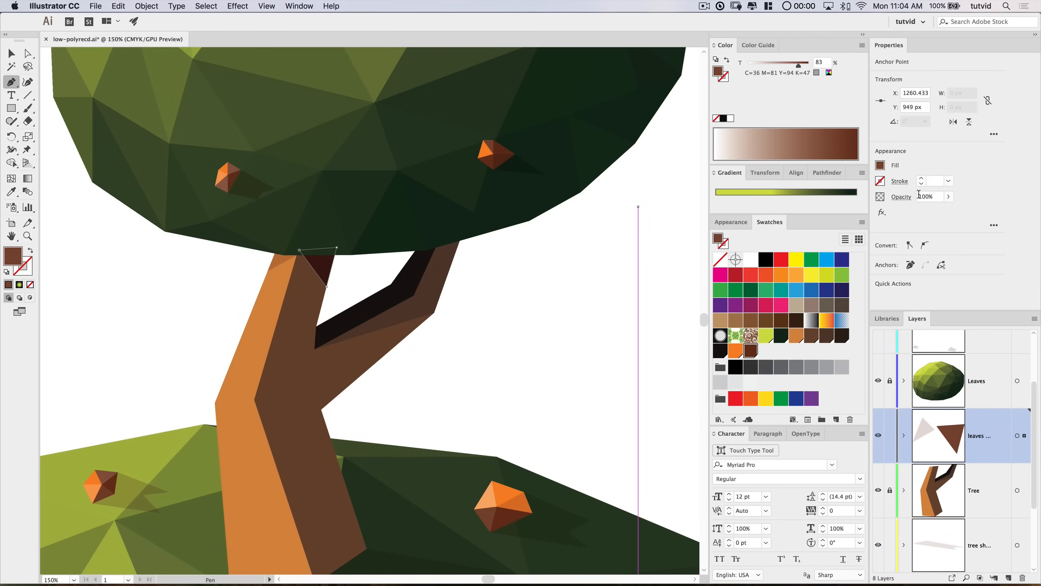
pyautogui.doubleClick(922, 197)
pyautogui.write('30')
pyautogui.press('Tab')
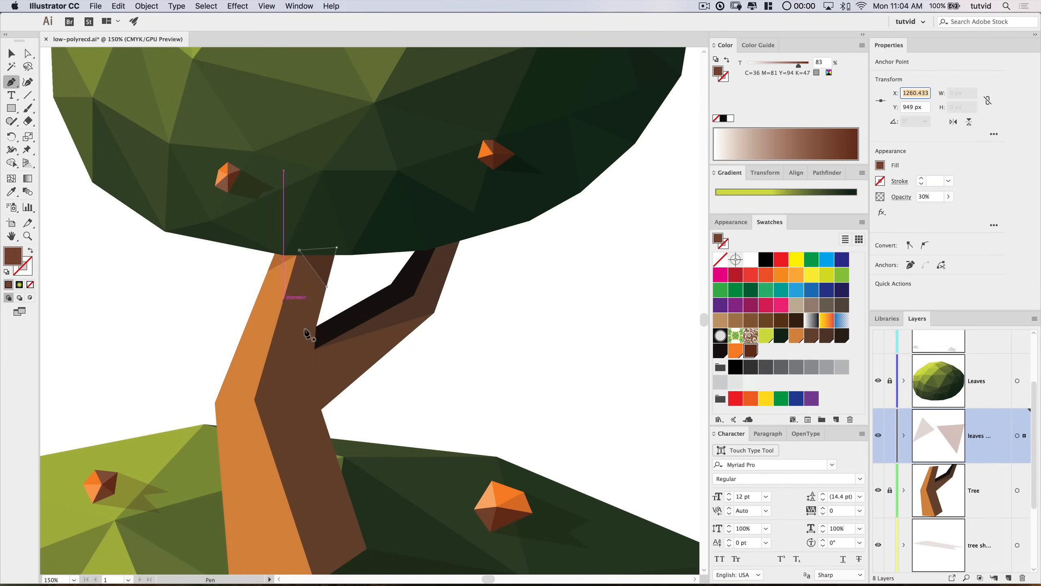
# Step: Draw a narrow closed brown triangle at the top of the right branch's brown face, beneath the leaves
pyautogui.click(460, 242)
pyautogui.click(460, 241)
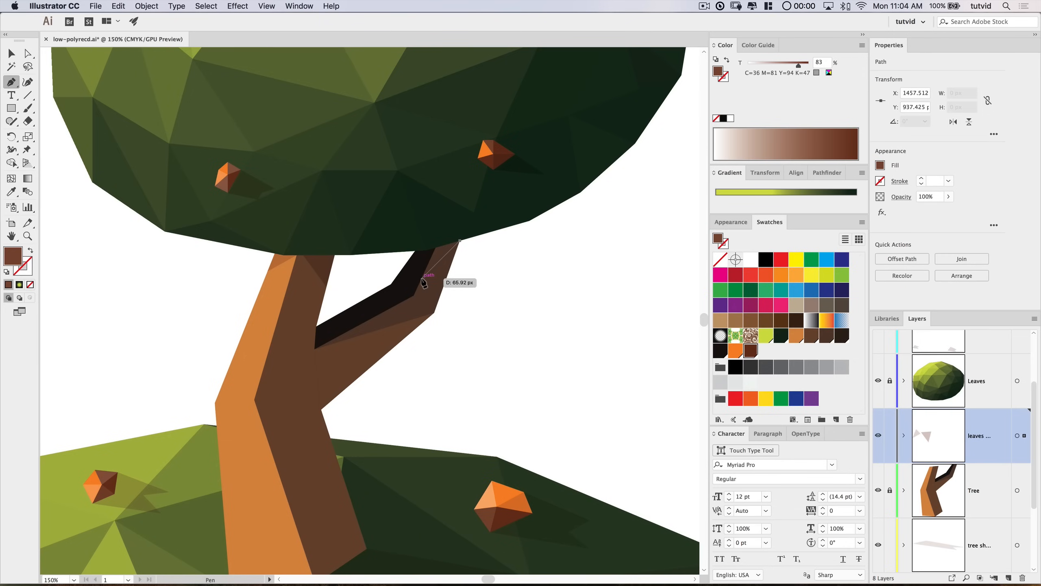
pyautogui.click(422, 279)
pyautogui.click(443, 232)
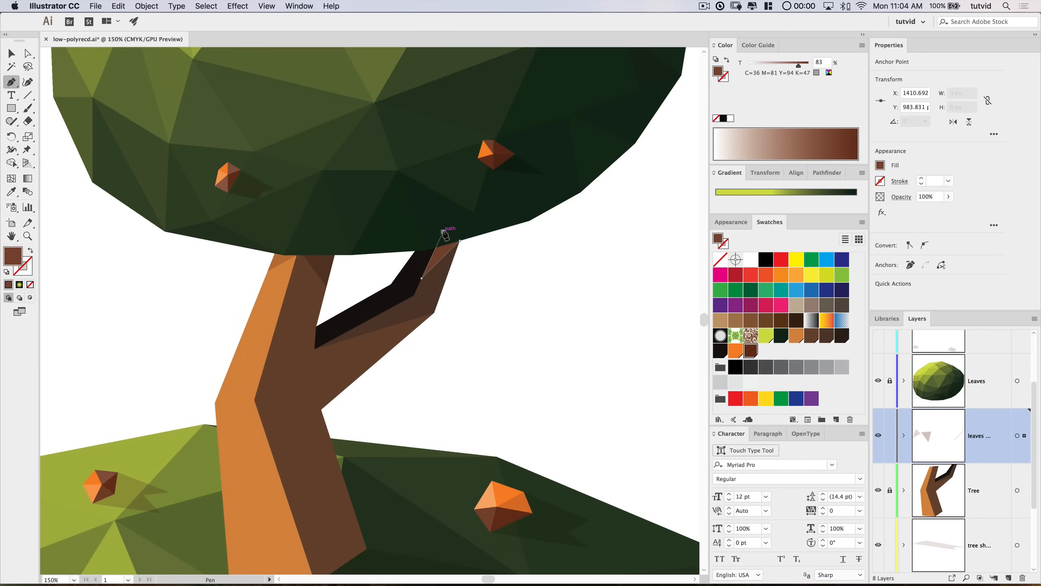
pyautogui.click(460, 242)
# Step: Set the triangular shadow on the right branch to Multiply blending at 55% opacity, and deselect it
pyautogui.click(899, 196)
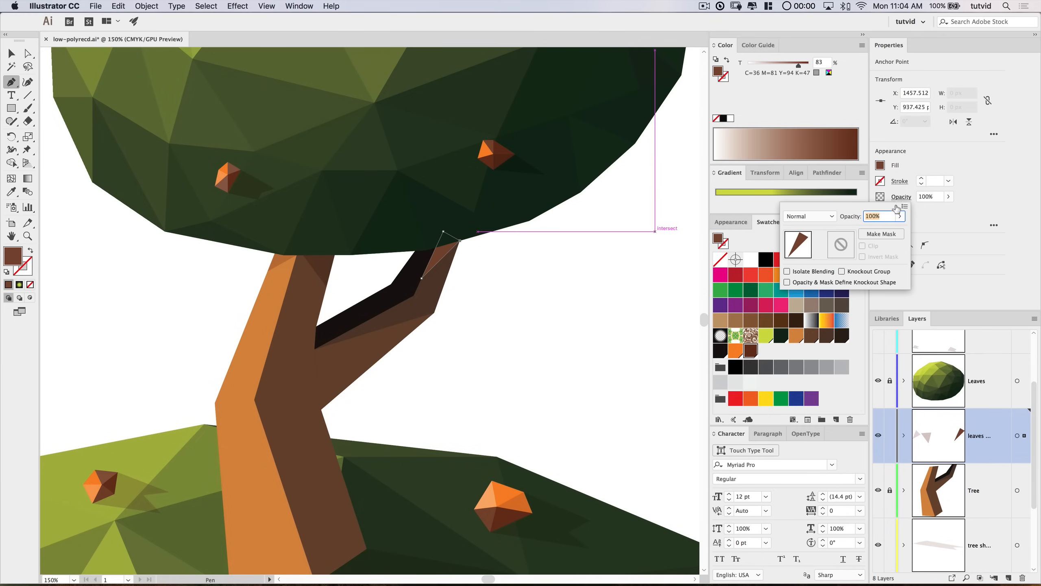
pyautogui.click(809, 216)
pyautogui.click(804, 256)
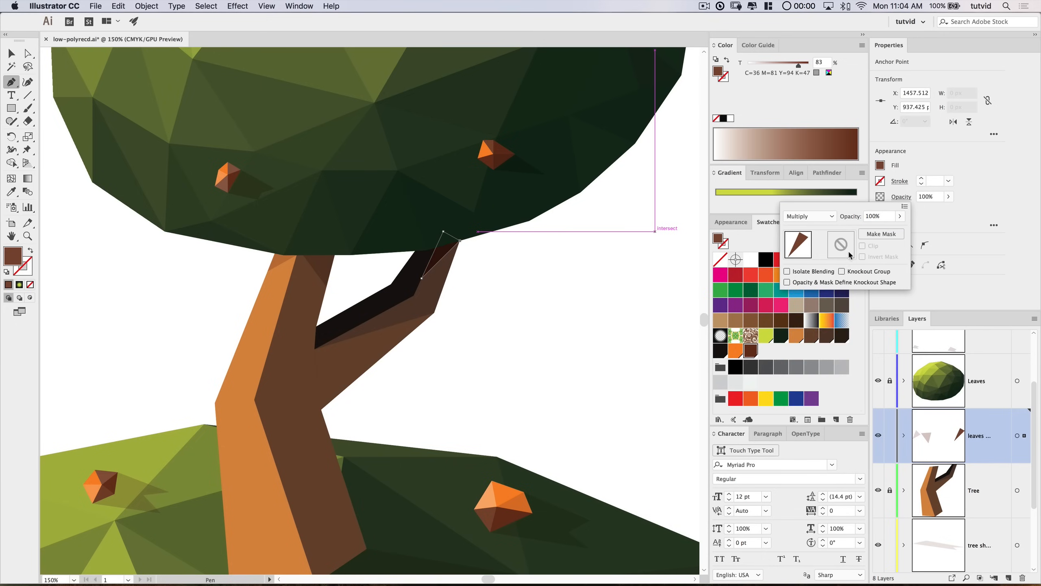
pyautogui.click(933, 200)
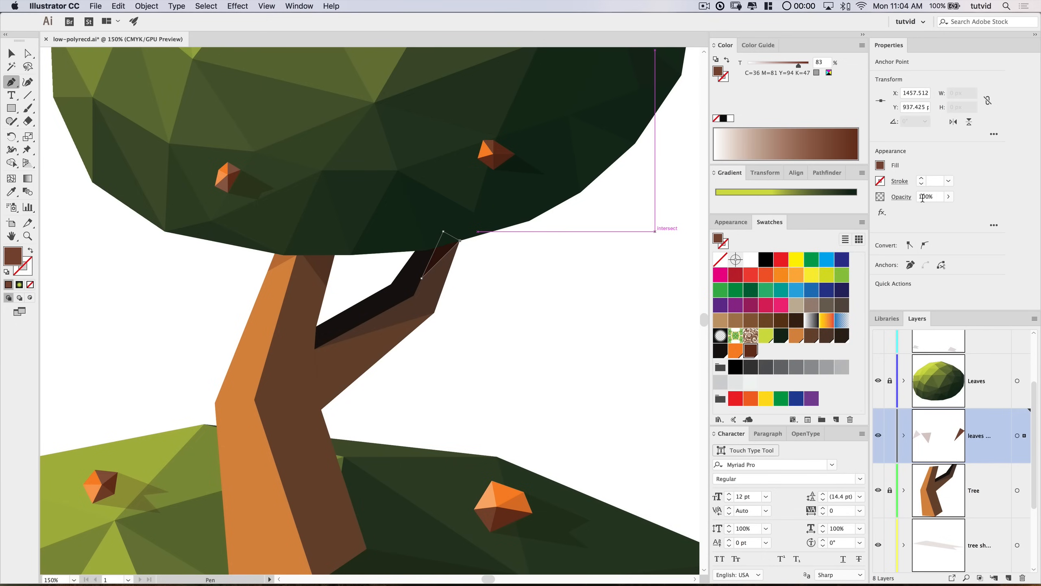
pyautogui.click(922, 197)
pyautogui.write('55')
pyautogui.press('Tab')
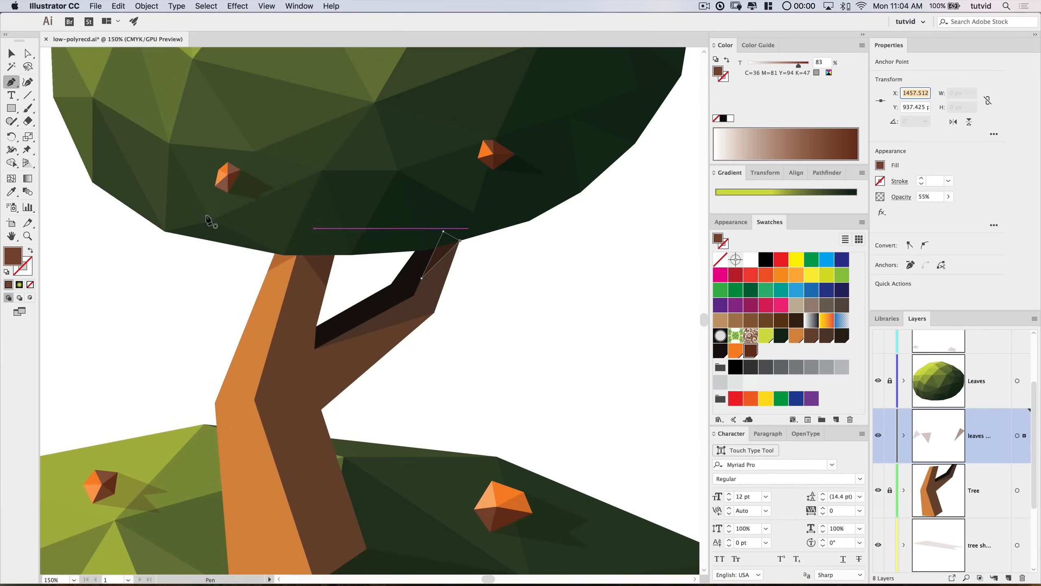
pyautogui.click(11, 53)
pyautogui.click(605, 340)
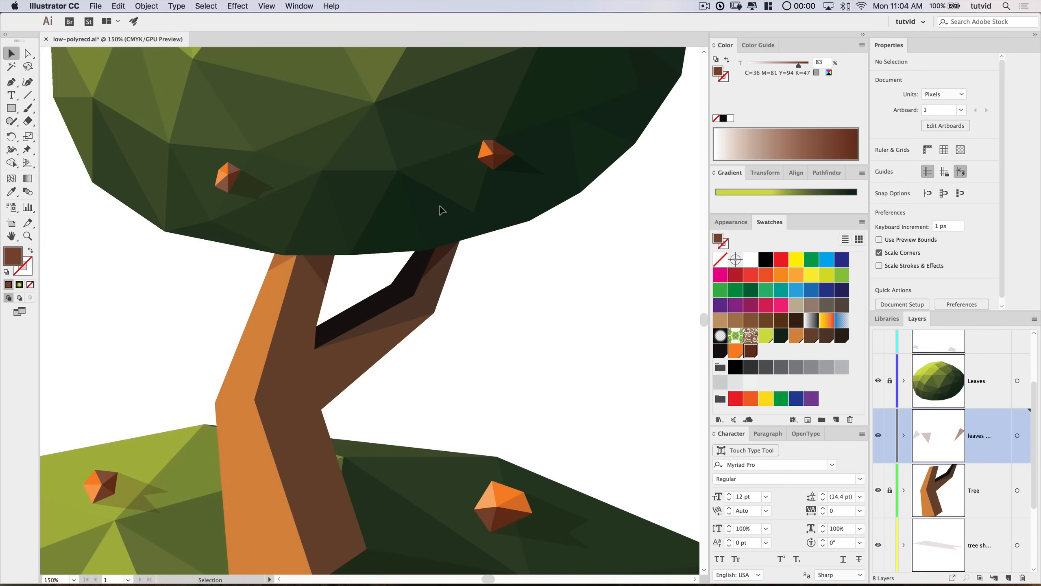
pyautogui.scroll(1, 441, 289)
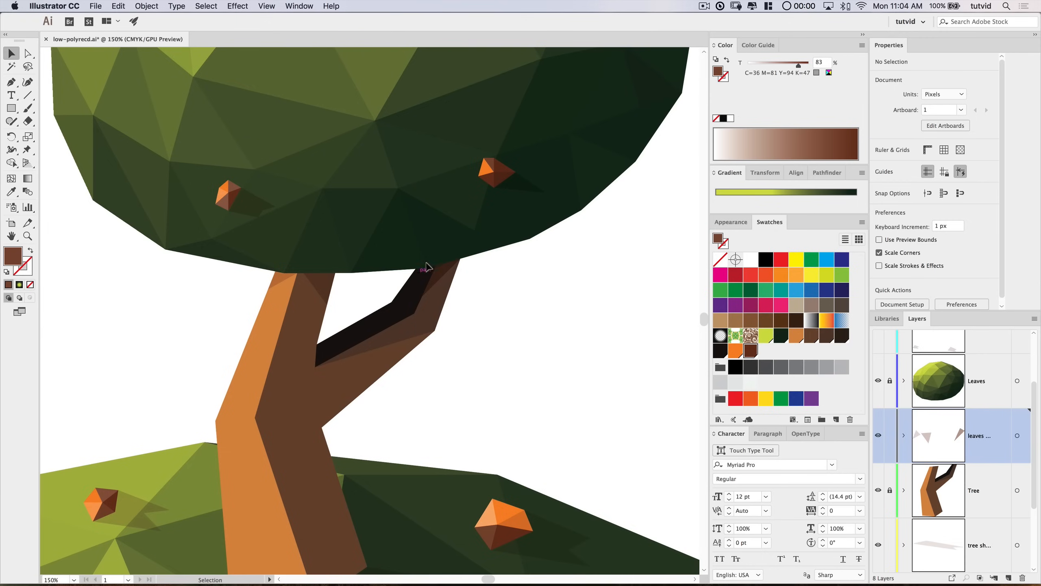
pyautogui.moveTo(470, 338); pyautogui.dragTo(560, 383)
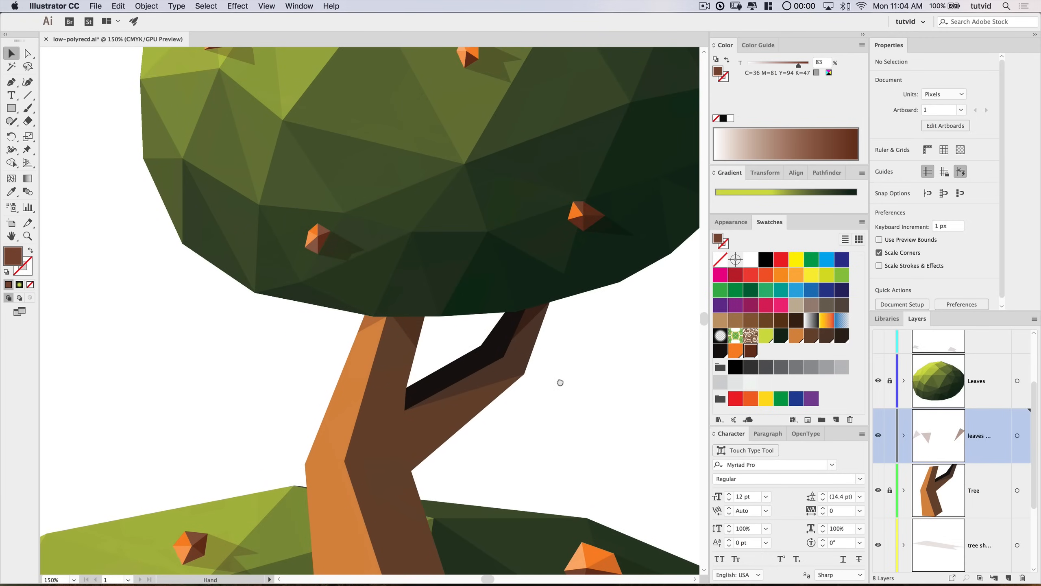
# Step: Create a new layer named BG directly above the sketch layer, Layer 1, and beneath the Ground layer
pyautogui.press('super+minus')
pyautogui.press('super+minus')
pyautogui.press('super+minus')
pyautogui.press('super+minus')
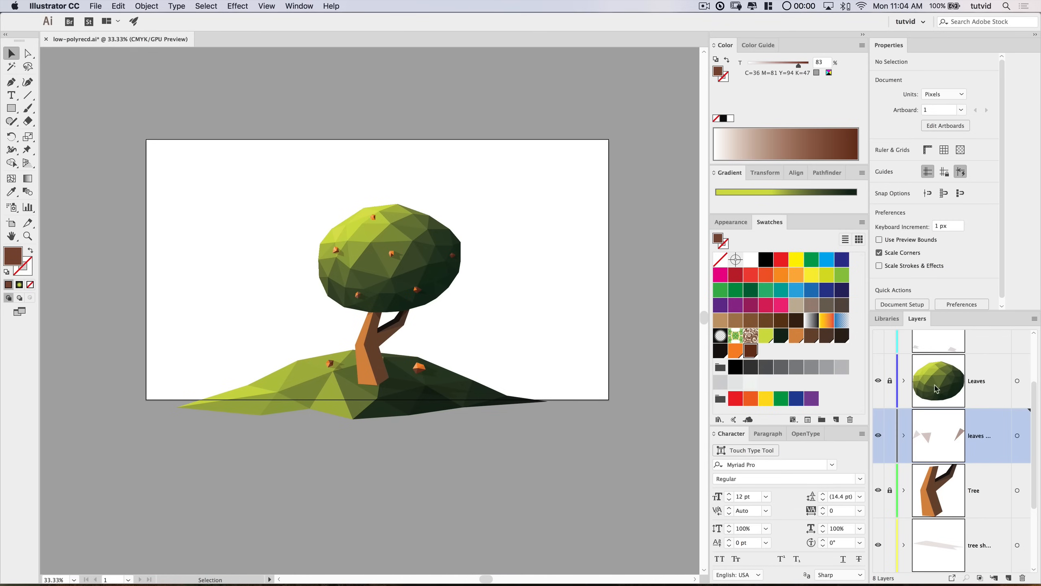
pyautogui.doubleClick(887, 46)
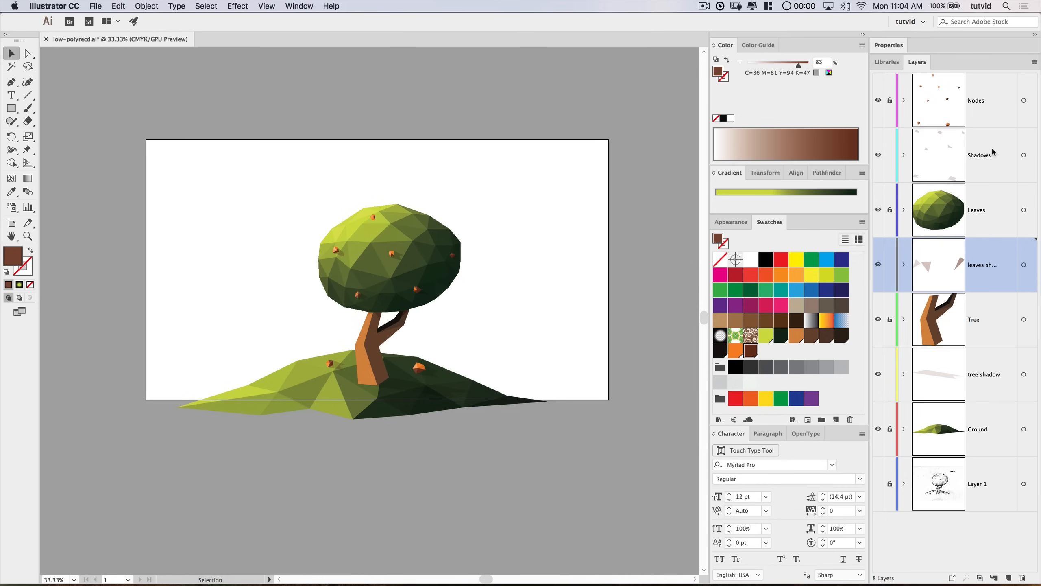
pyautogui.click(960, 485)
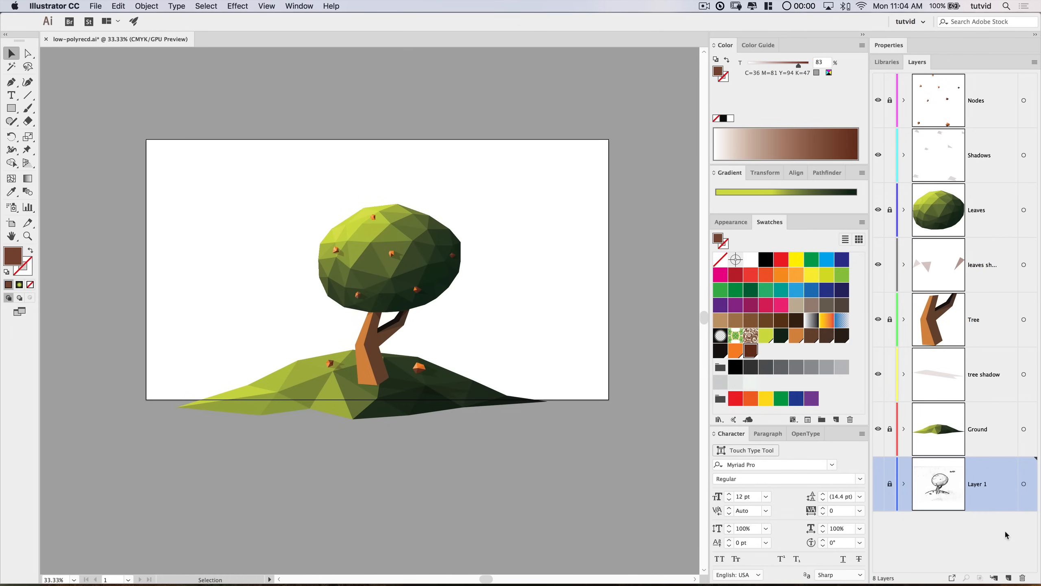
pyautogui.click(1009, 577)
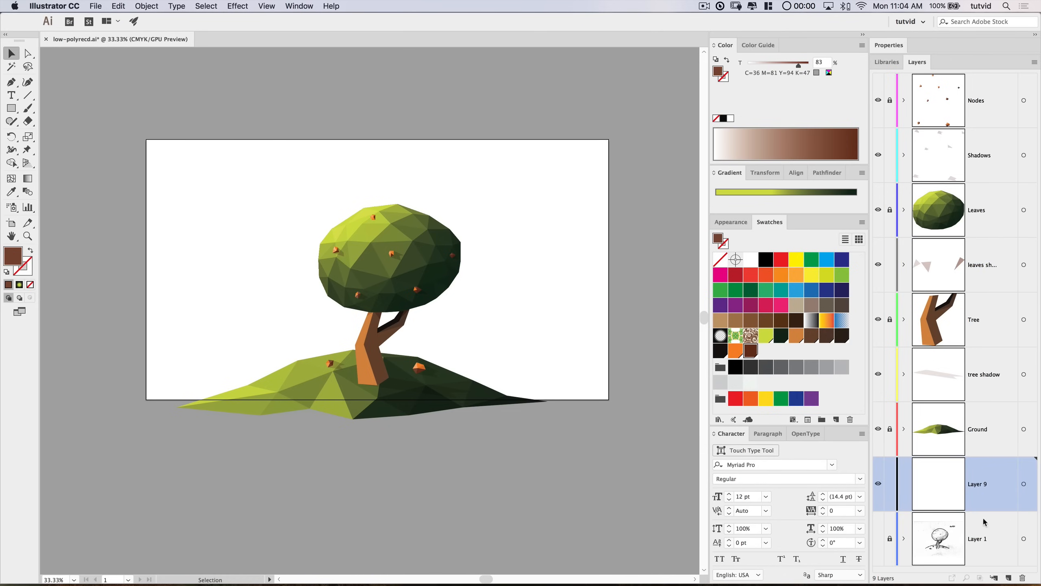
pyautogui.doubleClick(977, 487)
pyautogui.write('BG')
pyautogui.press('Return')
# Step: Draw a 2560 by 1440 px rectangle on the BG layer
pyautogui.click(11, 108)
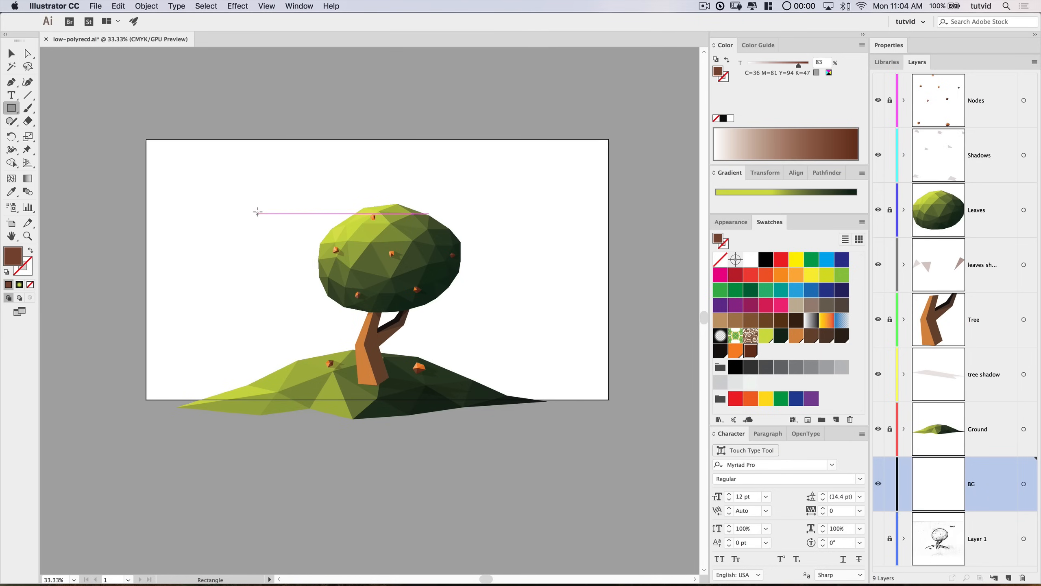
pyautogui.click(247, 199)
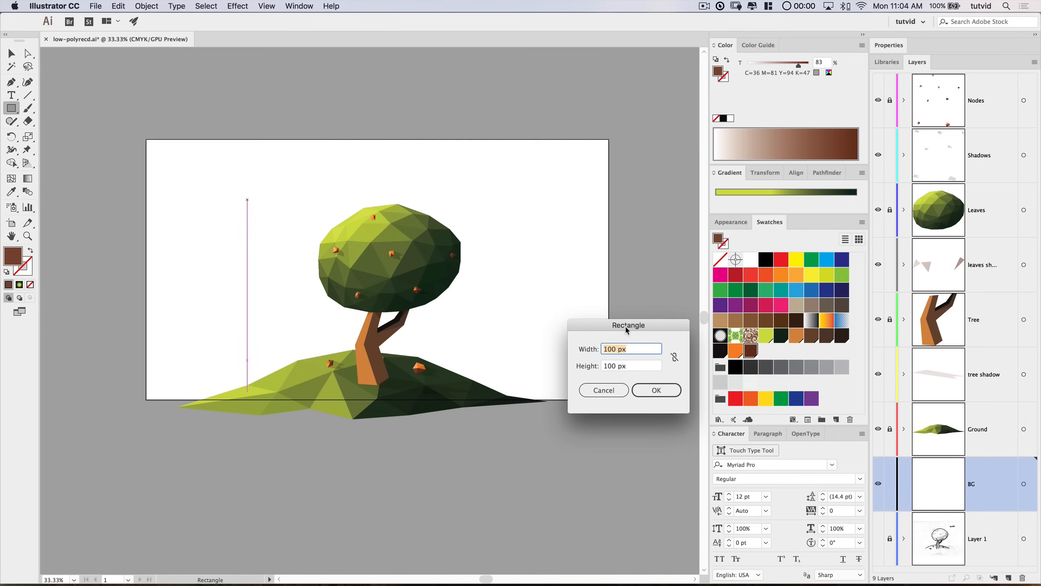
pyautogui.moveTo(626, 330); pyautogui.dragTo(413, 314)
pyautogui.write('2560')
pyautogui.press('Tab')
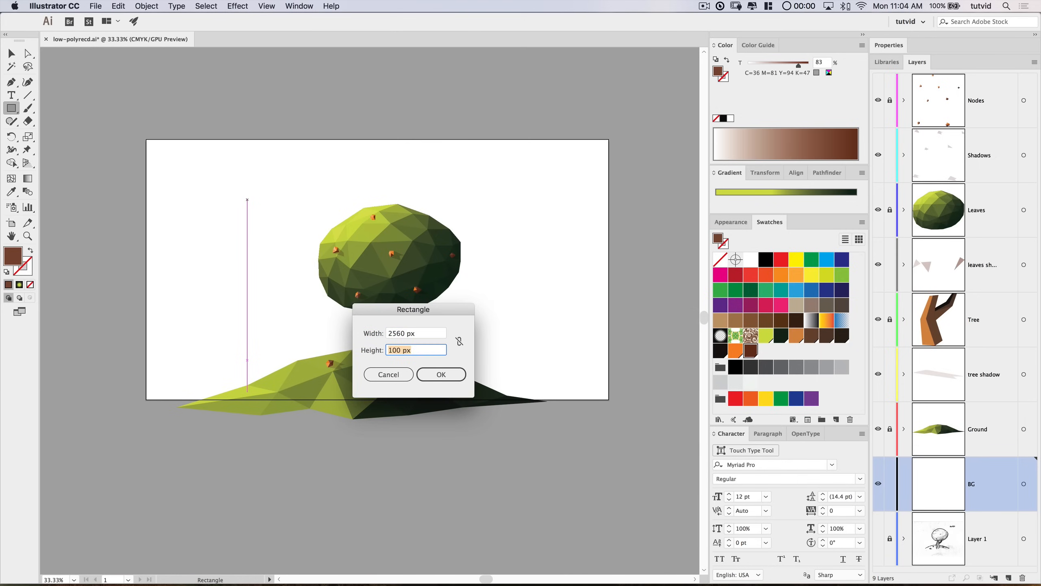
pyautogui.write('1440')
pyautogui.press('Return')
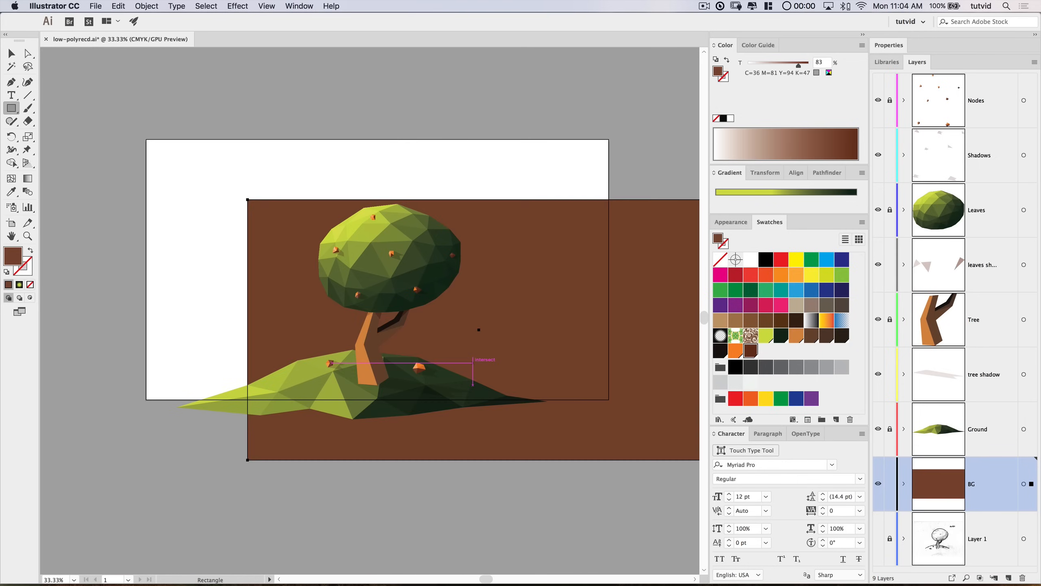
# Step: Align the background rectangle to the artboard, centring it both horizontally and vertically
pyautogui.click(11, 53)
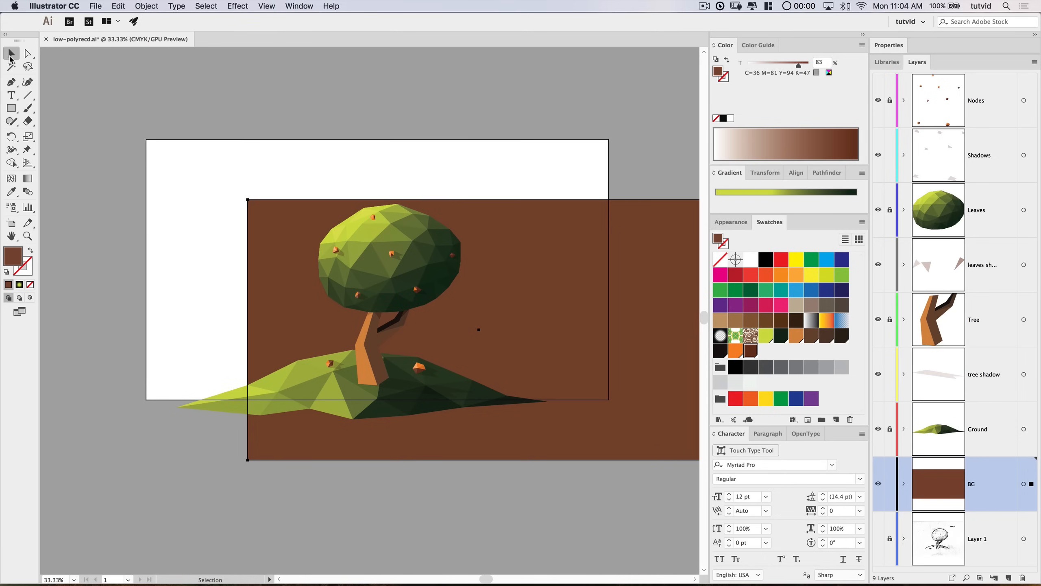
pyautogui.moveTo(577, 235); pyautogui.dragTo(552, 216)
pyautogui.click(794, 172)
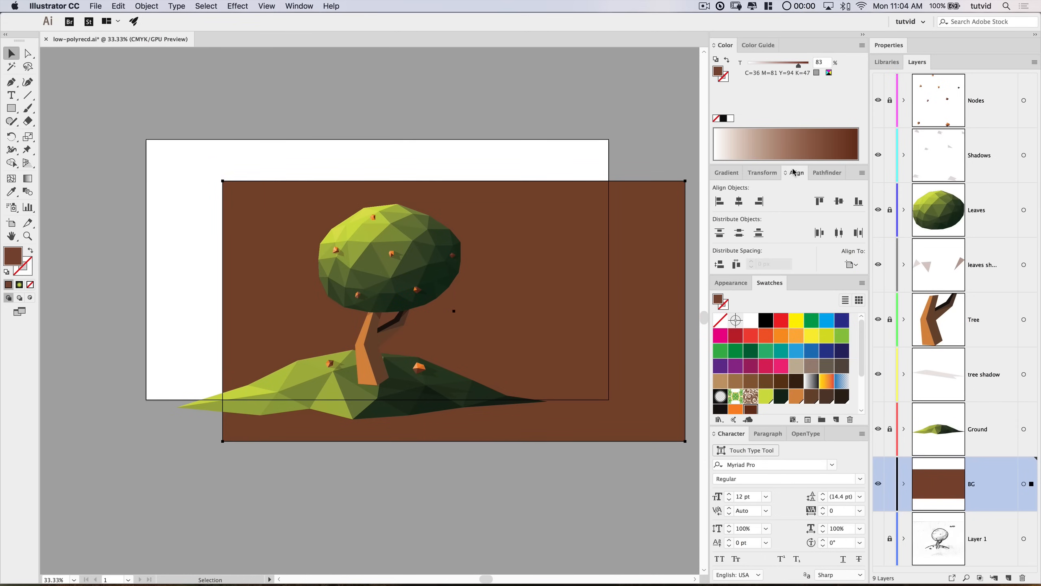
pyautogui.click(852, 264)
pyautogui.click(877, 301)
pyautogui.click(739, 201)
pyautogui.click(839, 201)
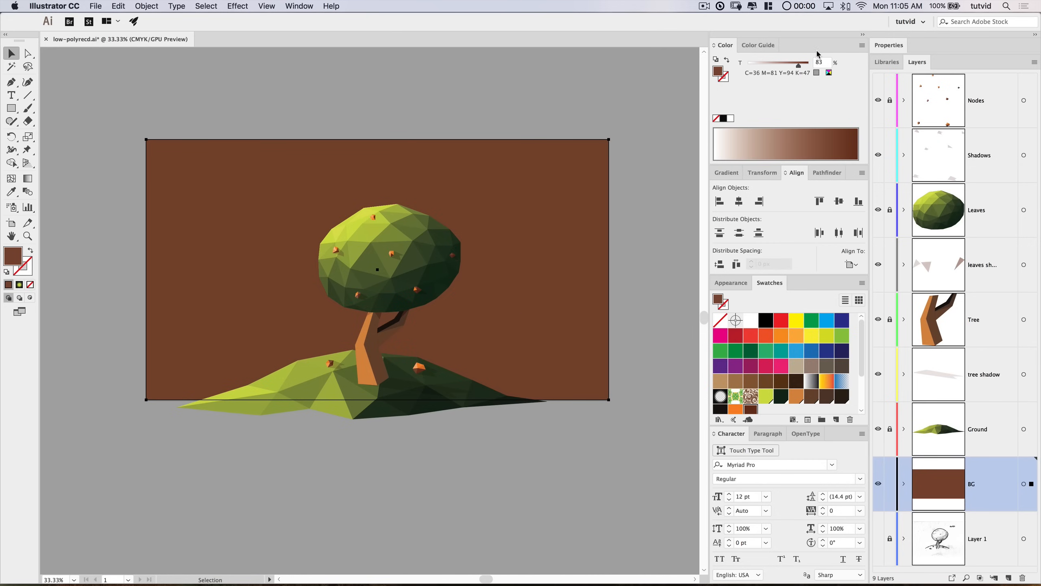
# Step: Fill the background rectangle with magenta #b11977 and save that colour as a new swatch
pyautogui.click(862, 45)
pyautogui.click(881, 76)
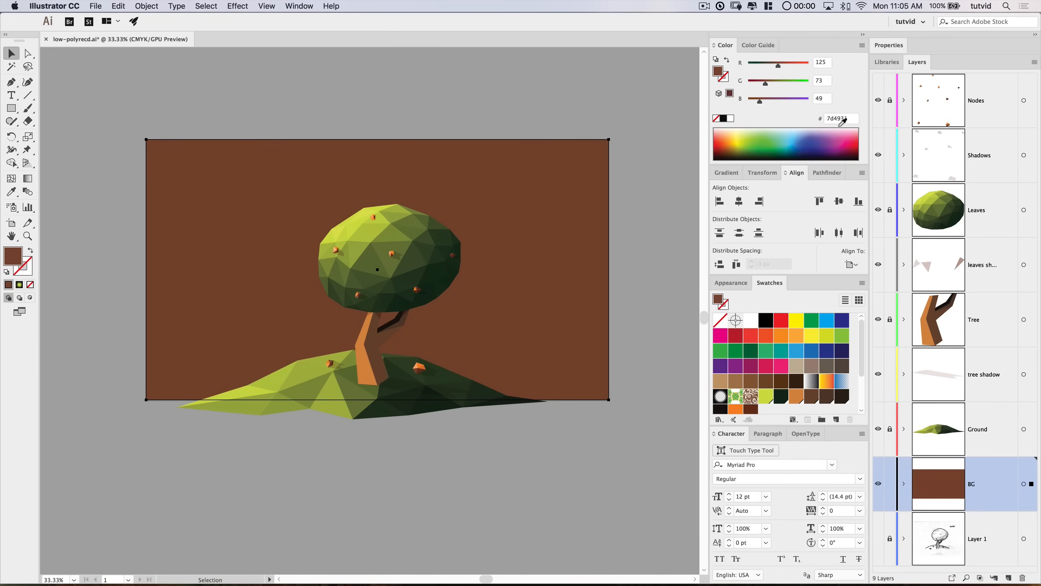
pyautogui.click(842, 119)
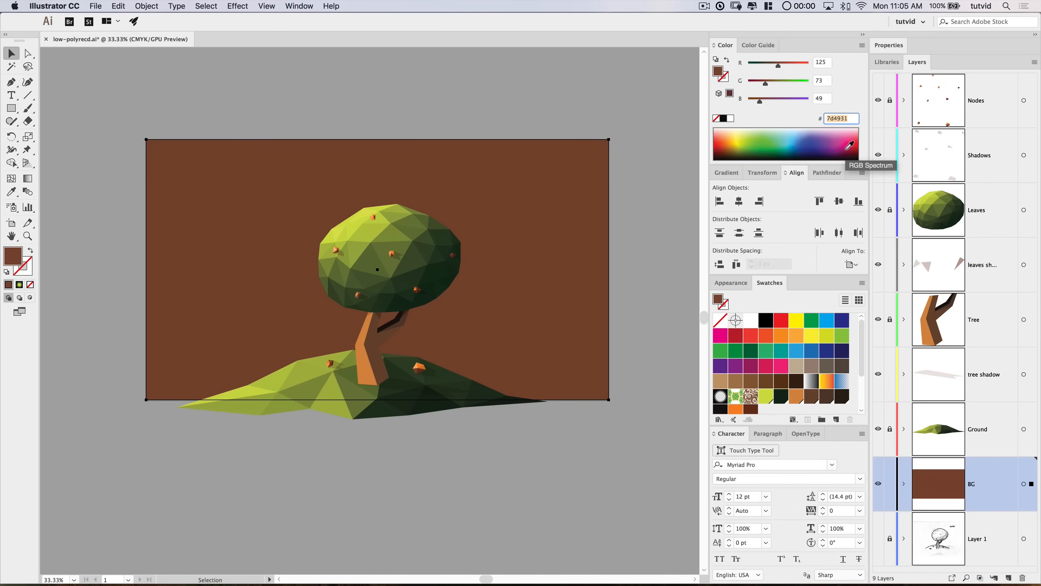
pyautogui.click(849, 144)
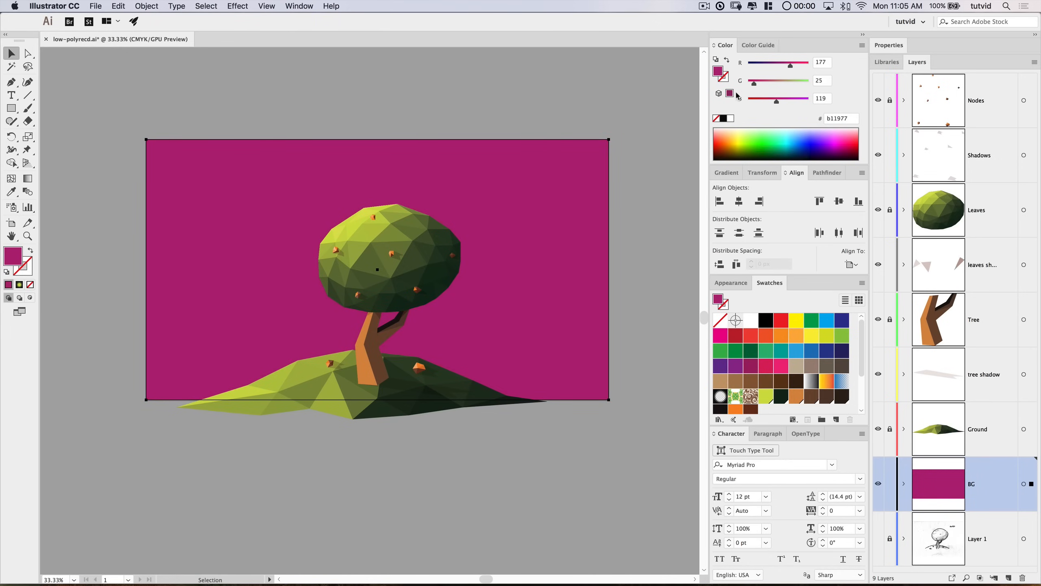
pyautogui.click(836, 420)
pyautogui.press('Return')
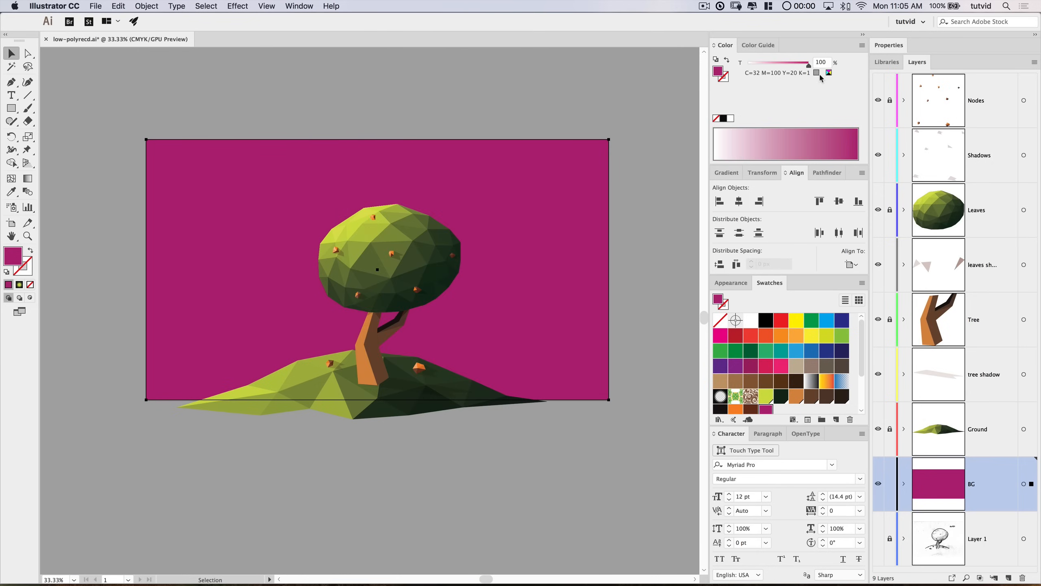
# Step: Recolour the background rectangle dark navy with HSB values 227°, 68%, 16%, and save it as a global swatch
pyautogui.click(862, 46)
pyautogui.click(887, 114)
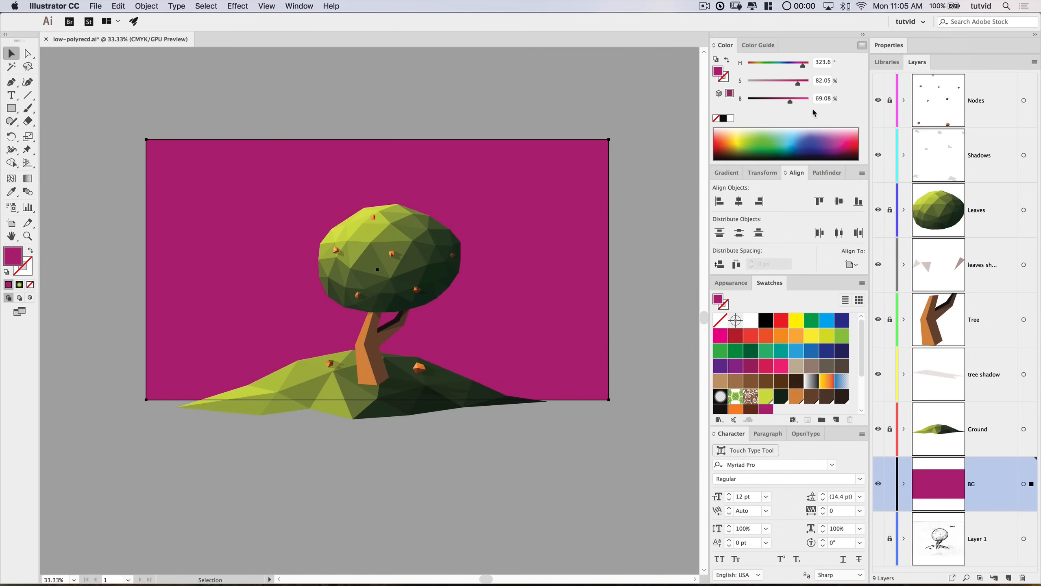
pyautogui.click(787, 65)
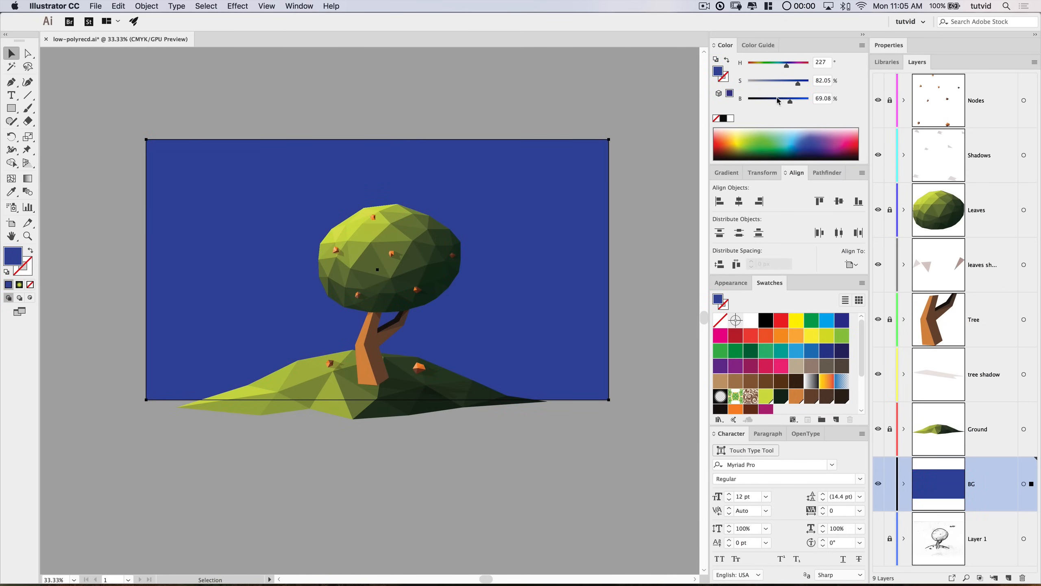
pyautogui.moveTo(778, 102); pyautogui.dragTo(790, 84)
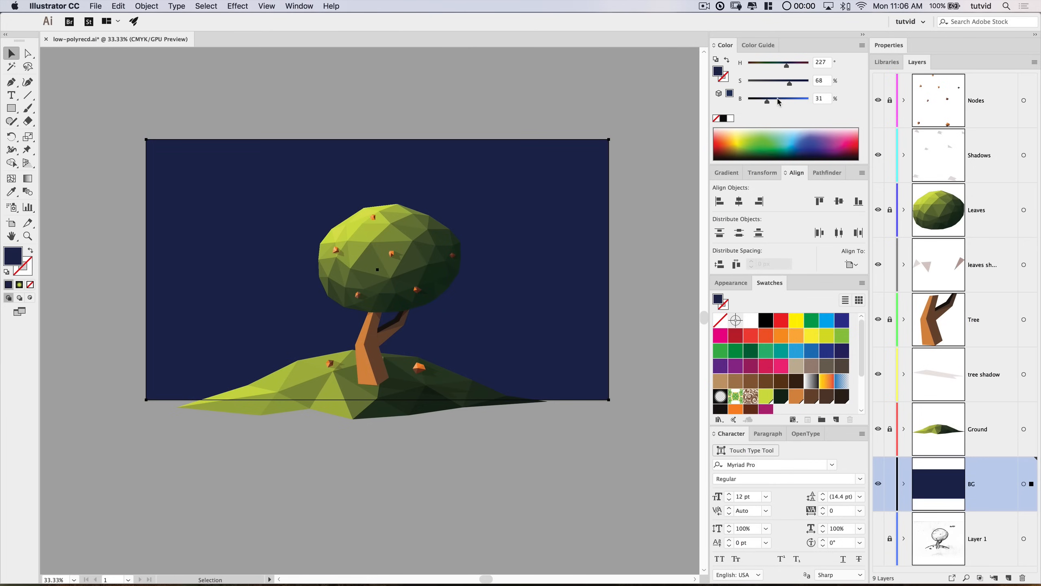
pyautogui.click(759, 104)
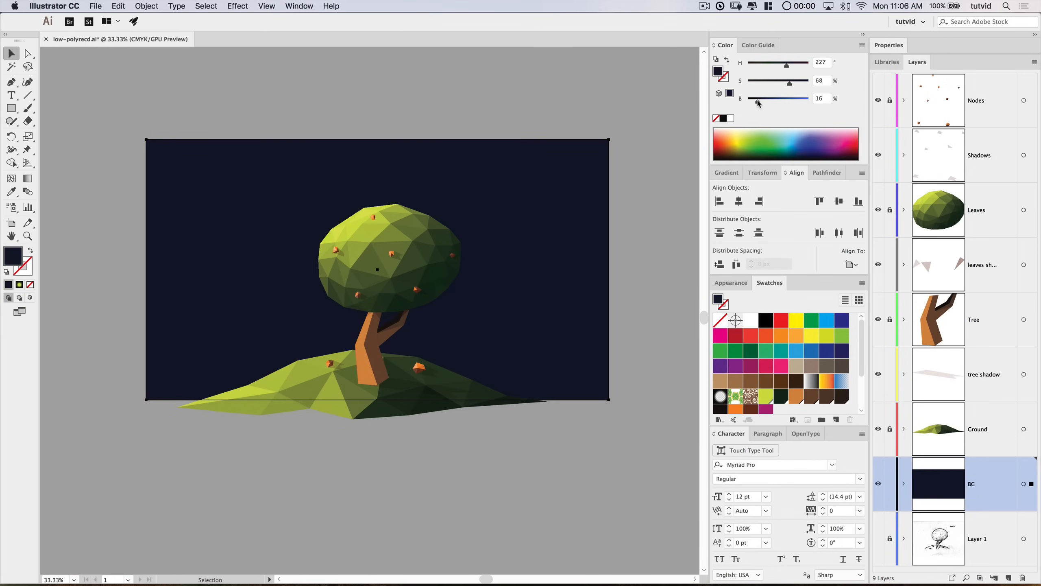
pyautogui.click(836, 419)
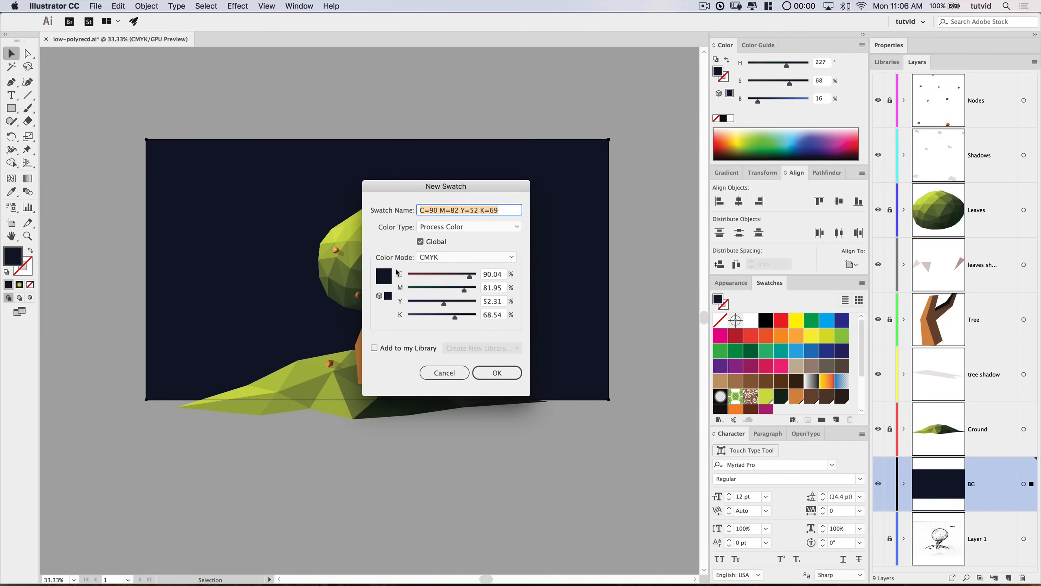
pyautogui.click(494, 372)
pyautogui.scroll(-3, 815, 374)
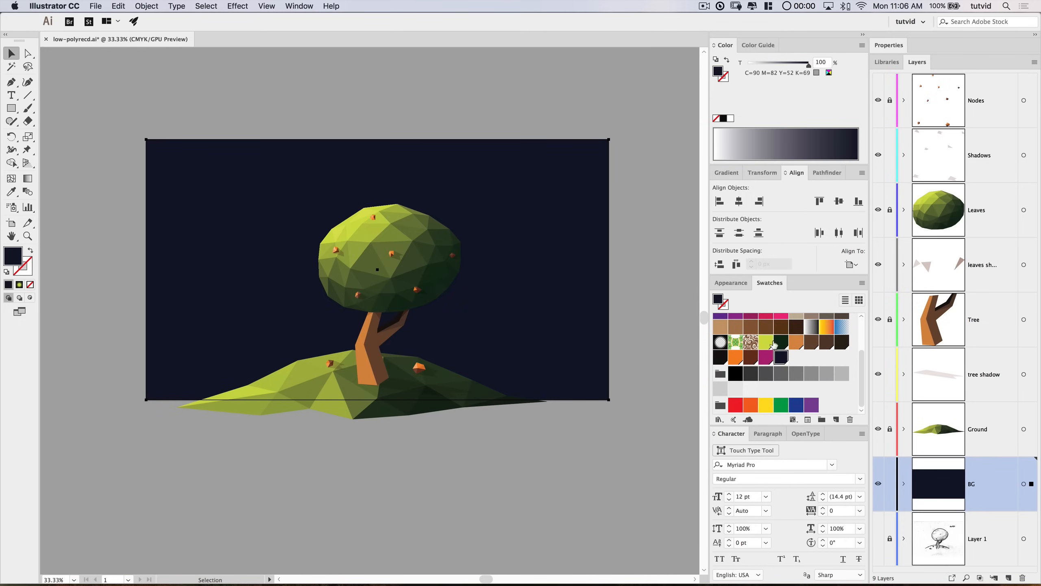
# Step: Apply the existing green gradient to the background as a linear gradient, with its stops at 0% and 100%
pyautogui.click(727, 173)
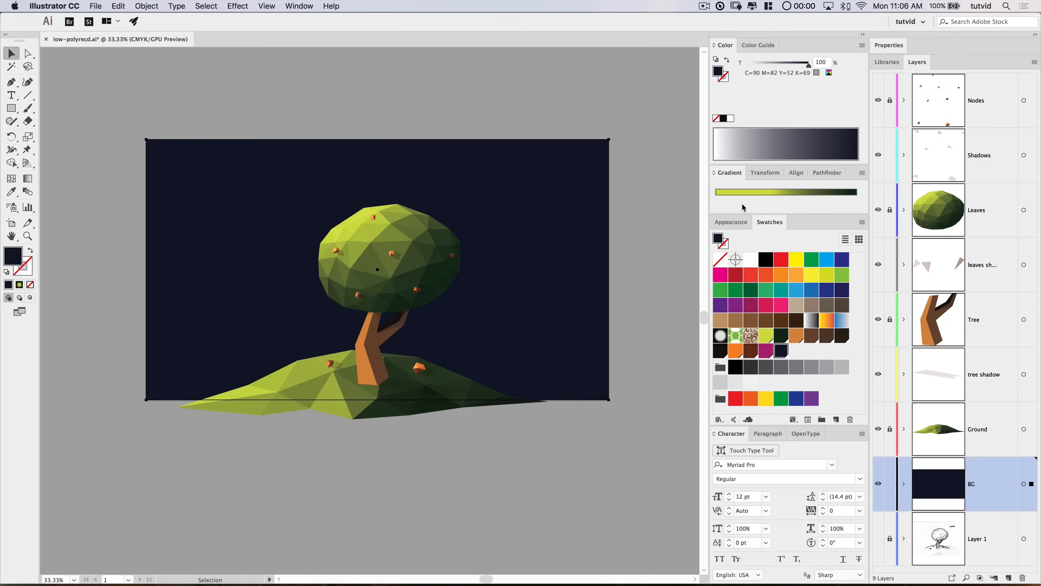
pyautogui.click(730, 173)
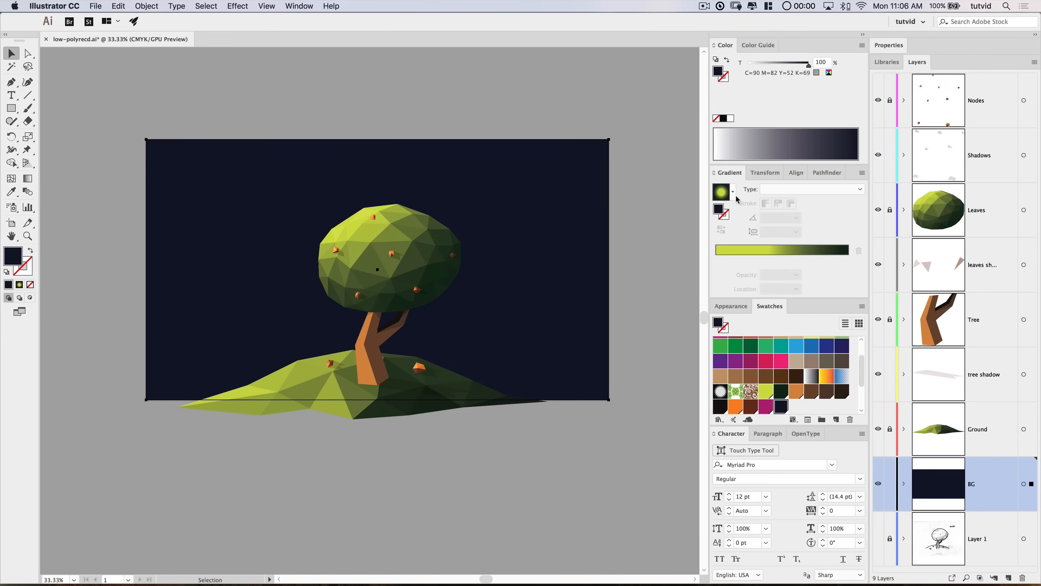
pyautogui.click(721, 198)
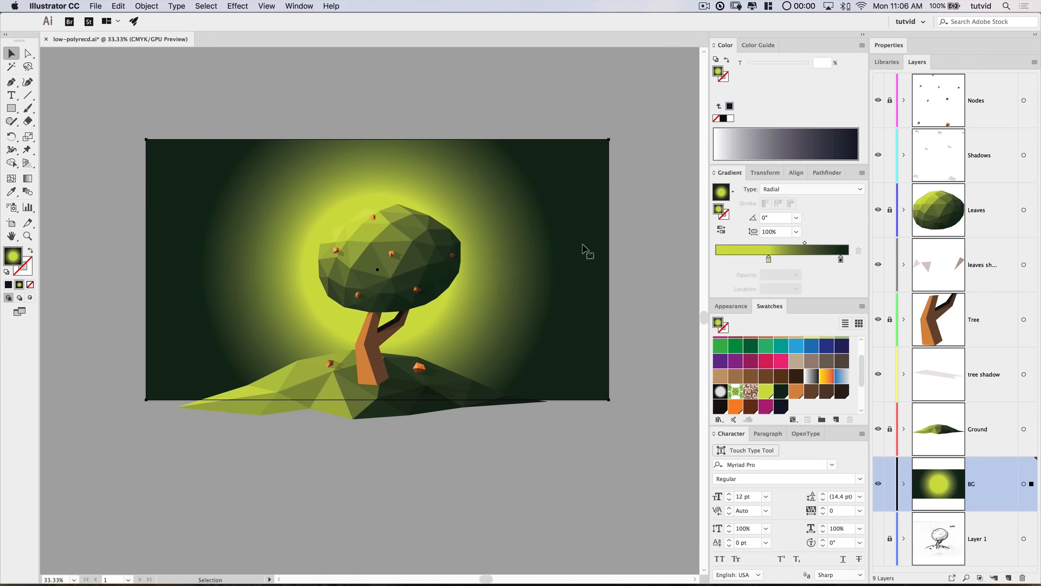
pyautogui.click(806, 190)
pyautogui.click(780, 202)
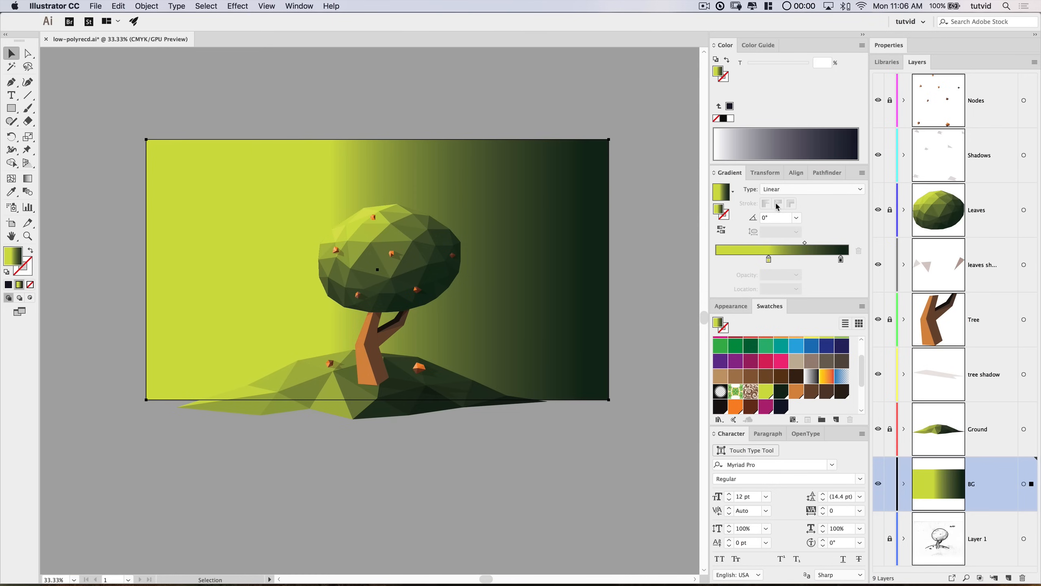
pyautogui.moveTo(769, 259); pyautogui.dragTo(716, 258)
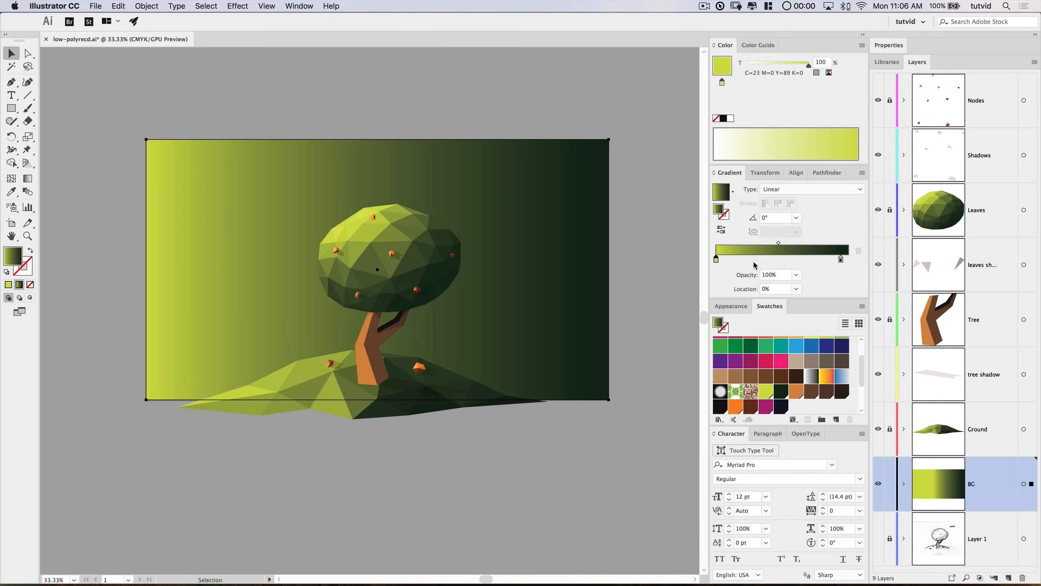
pyautogui.click(841, 260)
pyautogui.moveTo(841, 260); pyautogui.dragTo(872, 262)
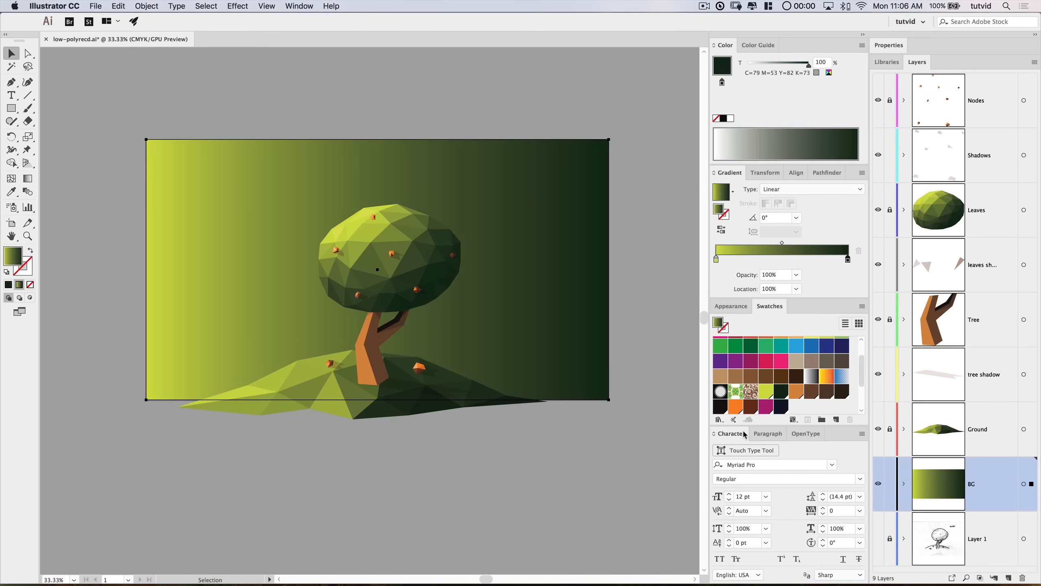
# Step: Replace the gradient's light green stop with the magenta swatch and its dark green stop with the navy swatch
pyautogui.moveTo(769, 407); pyautogui.dragTo(719, 259)
pyautogui.moveTo(781, 406); pyautogui.dragTo(847, 260)
pyautogui.click(847, 259)
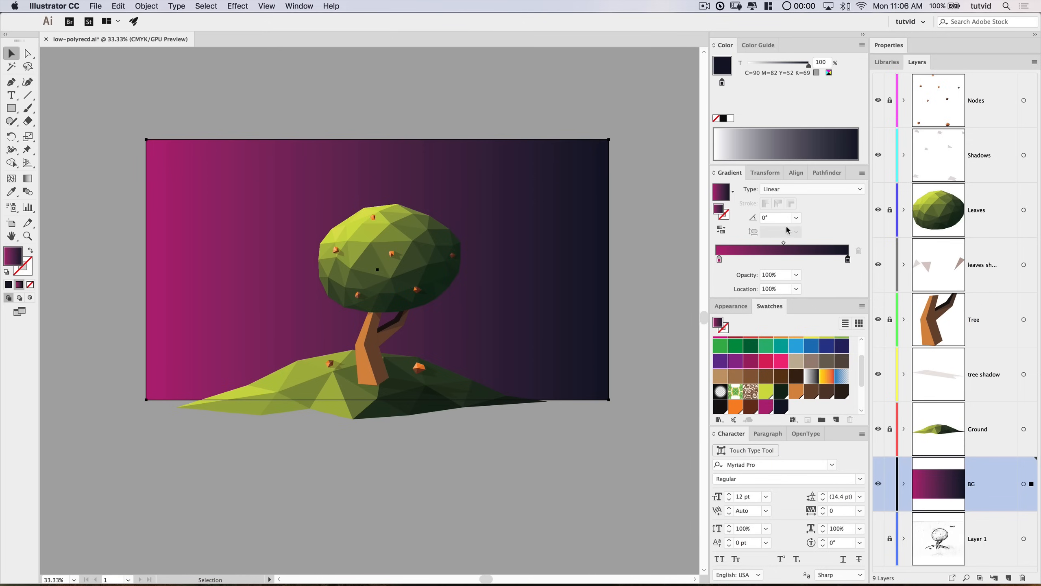
# Step: Set the background gradient's angle to 90° and shift its midpoint close to the magenta stop
pyautogui.click(773, 218)
pyautogui.write('90')
pyautogui.press('Tab')
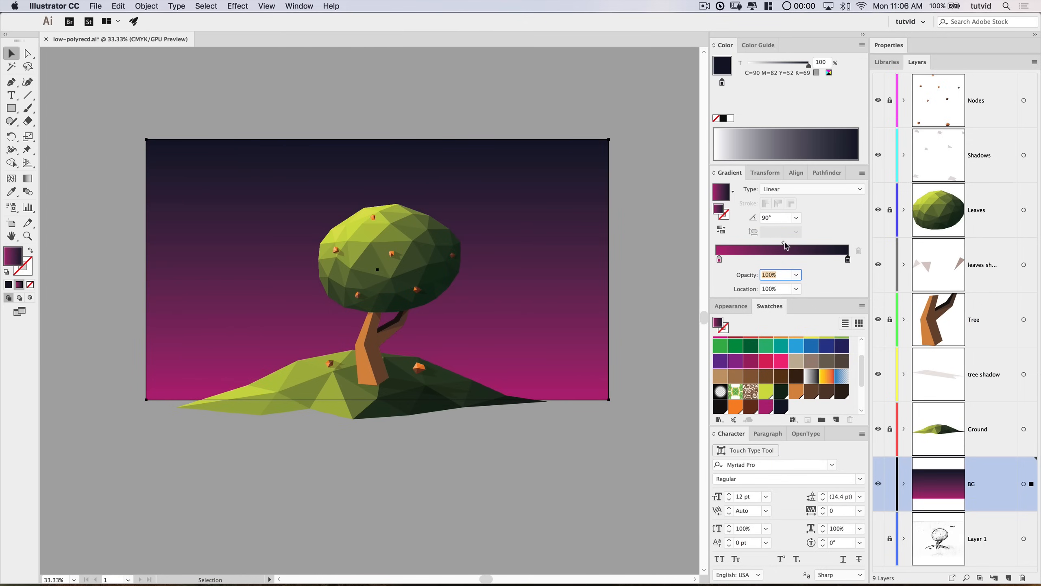
pyautogui.moveTo(786, 245); pyautogui.dragTo(741, 245)
# Step: Adjust the gradient's navy stop in HSB mode to a hue of 250° with higher saturation and brightness
pyautogui.doubleClick(848, 259)
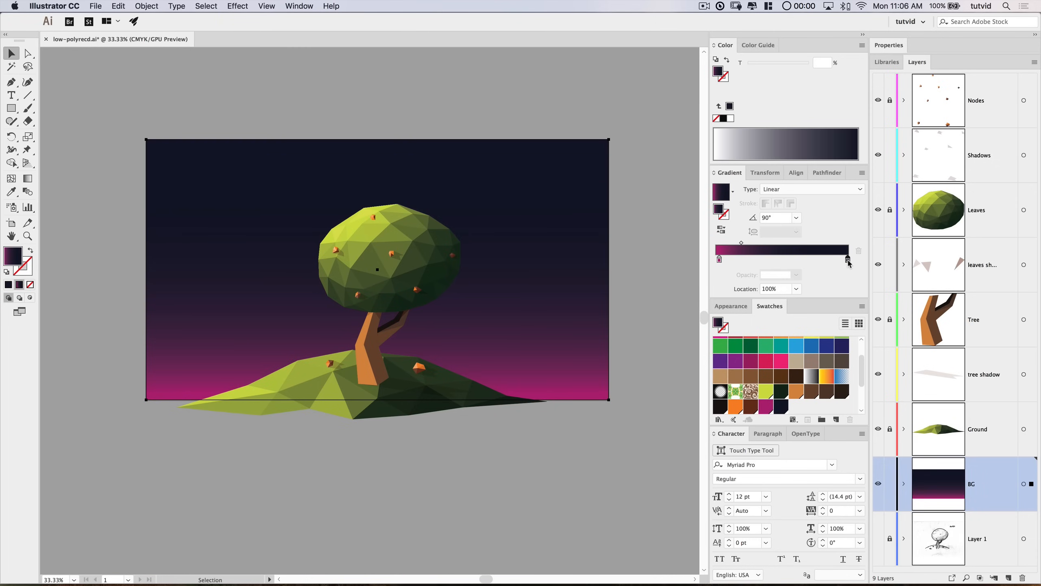
pyautogui.click(827, 117)
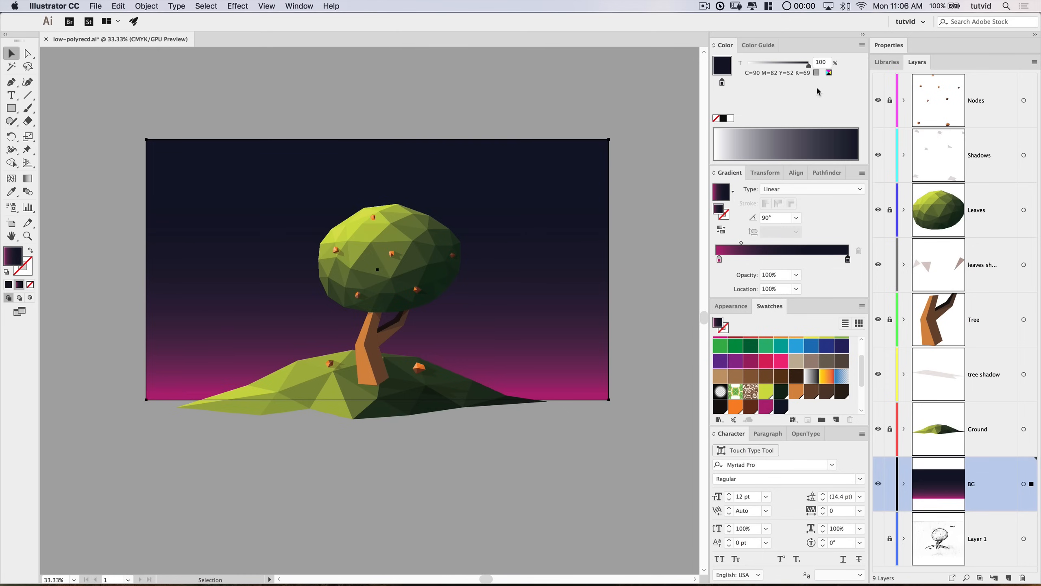
pyautogui.moveTo(808, 66); pyautogui.dragTo(849, 68)
pyautogui.click(862, 46)
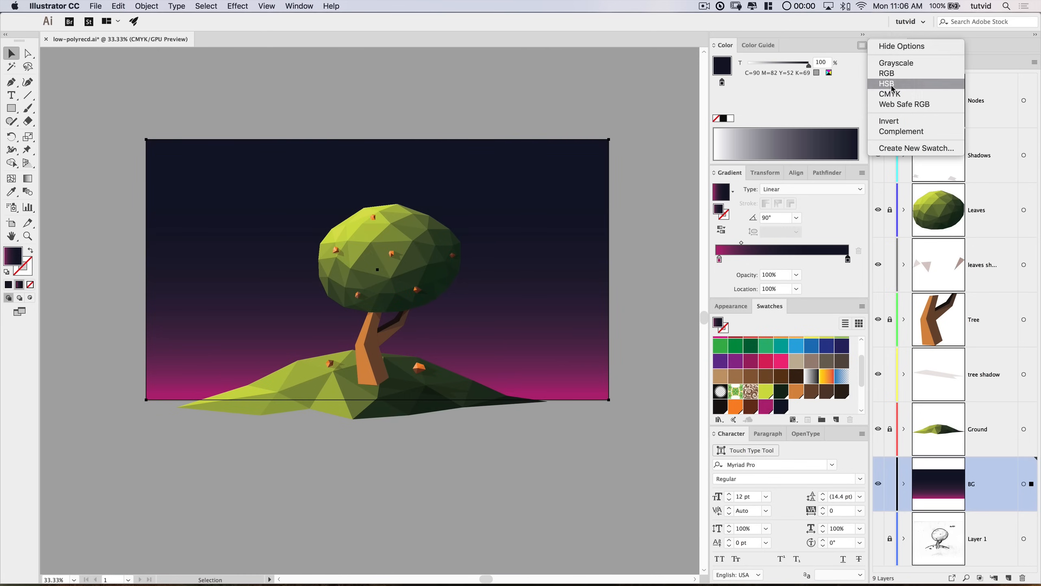
pyautogui.click(892, 89)
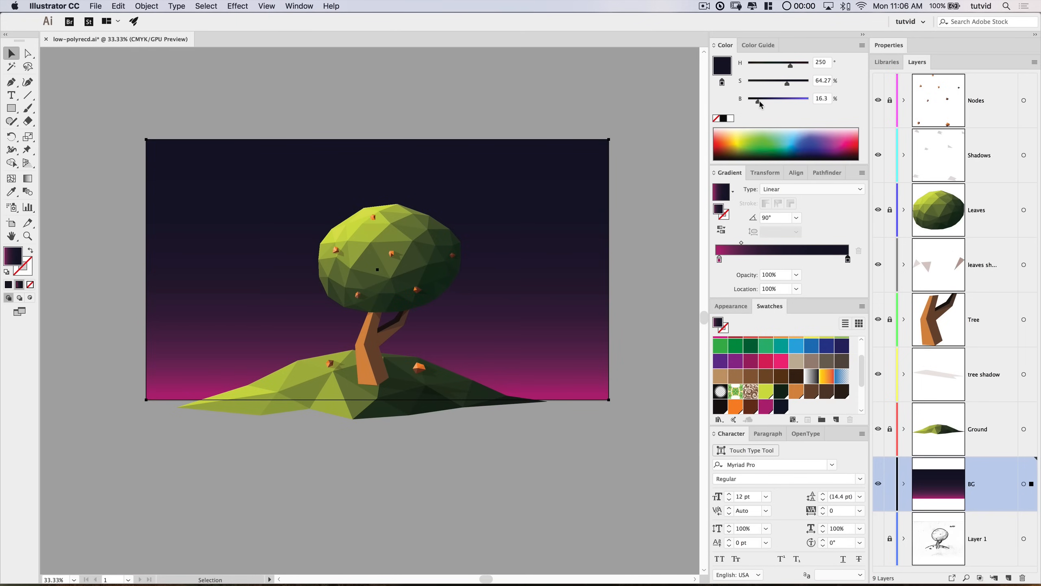
pyautogui.moveTo(761, 105); pyautogui.dragTo(798, 84)
# Step: Soften and brighten the gradient's magenta stop in HSB mode to 70% saturation and 77% brightness
pyautogui.click(720, 259)
pyautogui.click(862, 45)
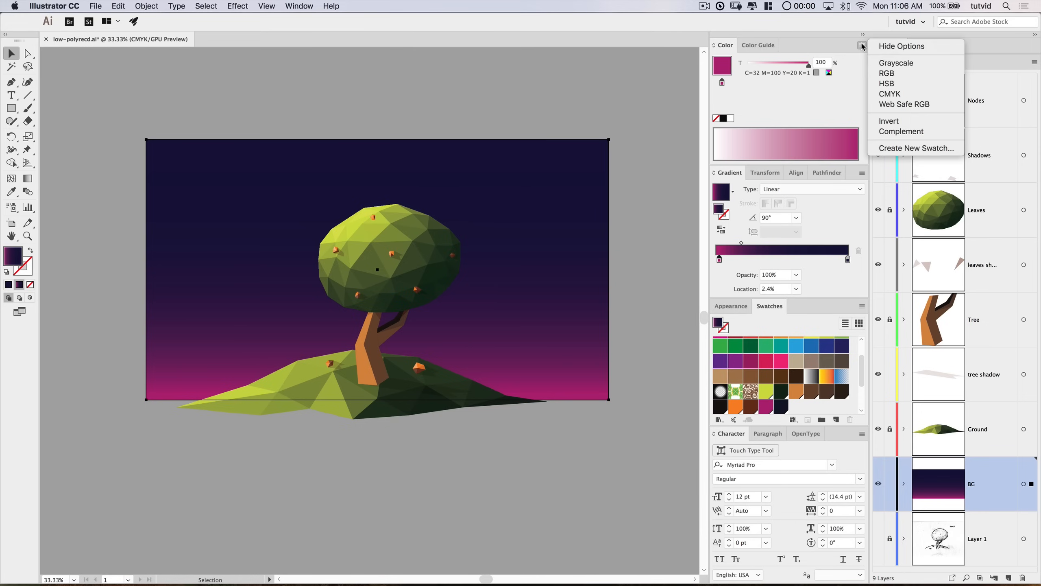
pyautogui.click(887, 84)
pyautogui.moveTo(794, 89); pyautogui.dragTo(796, 103)
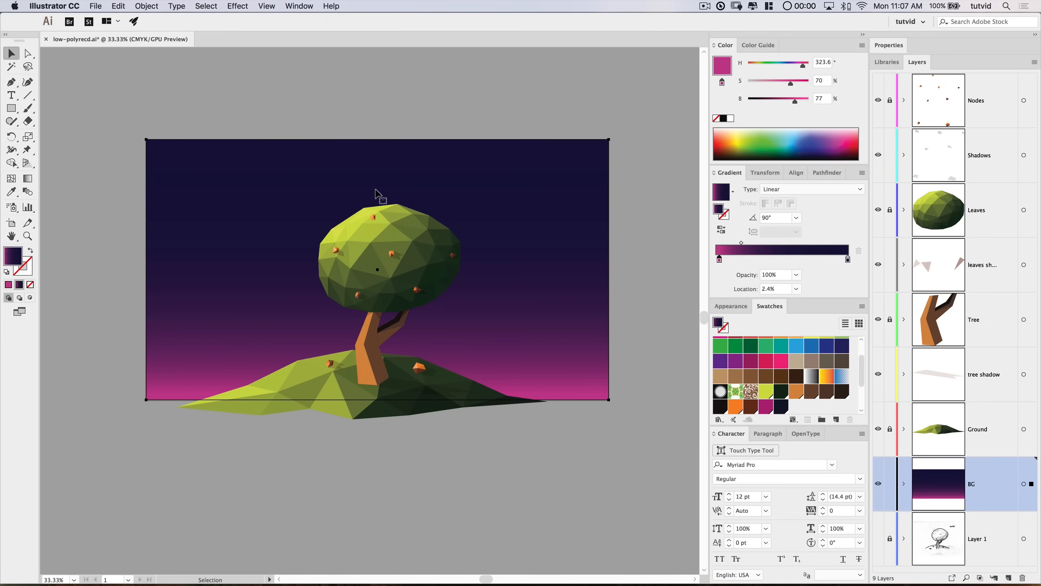
# Step: Copy the full-artboard gradient background rectangle and lock the BG layer
pyautogui.click(251, 130)
pyautogui.click(246, 142)
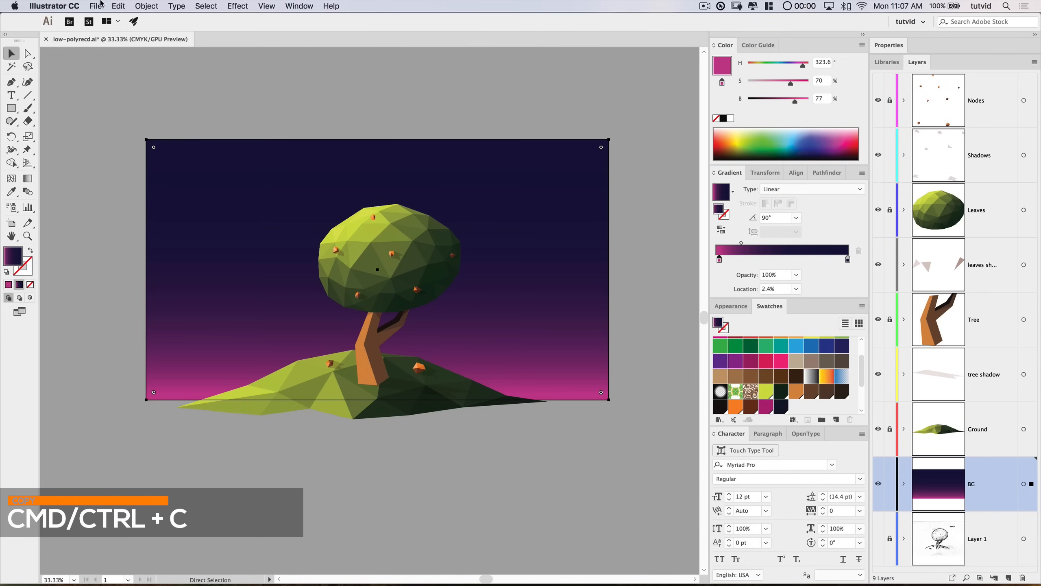
pyautogui.click(134, 5)
pyautogui.click(131, 59)
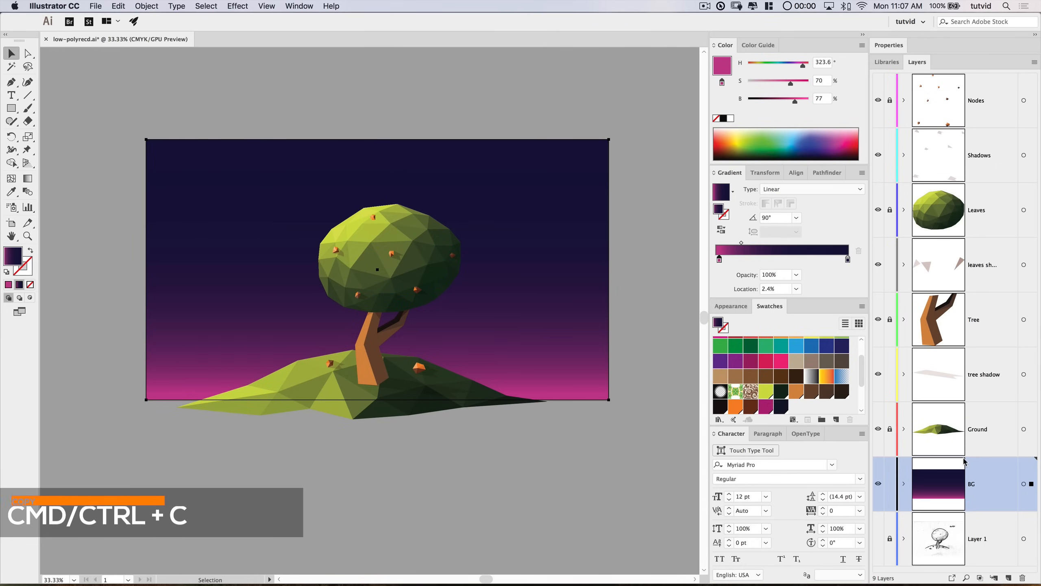
pyautogui.click(890, 484)
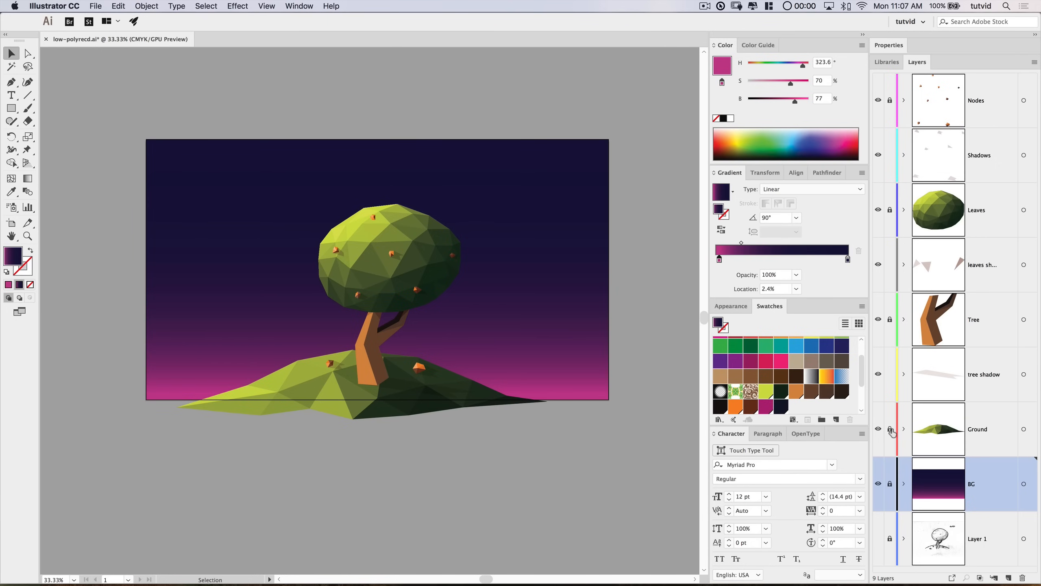
# Step: Unlock the Nodes, Leaves, Tree and Ground layers and group all the tree and ground artwork
pyautogui.click(1000, 426)
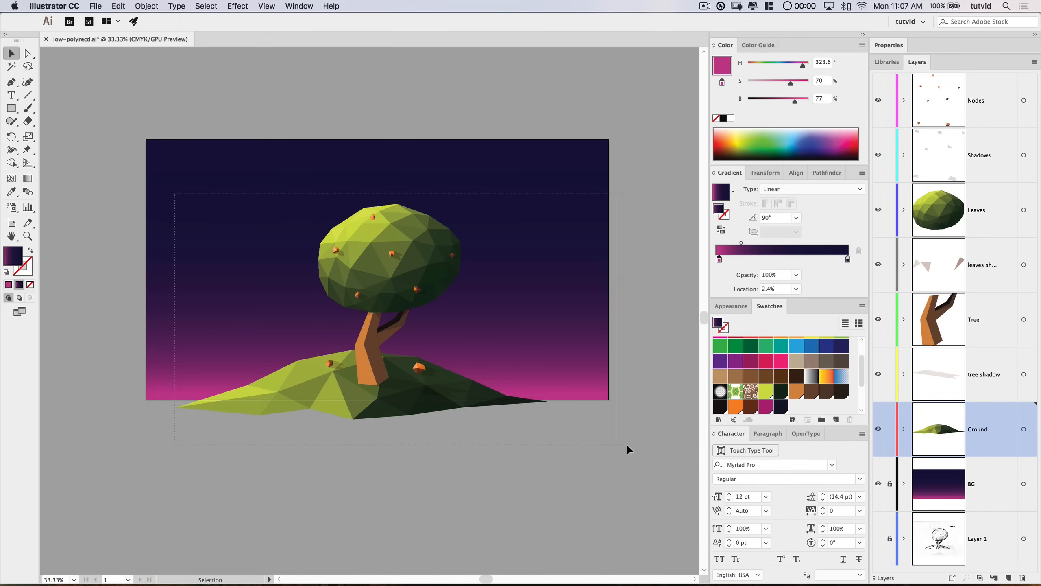
pyautogui.press('super+a')
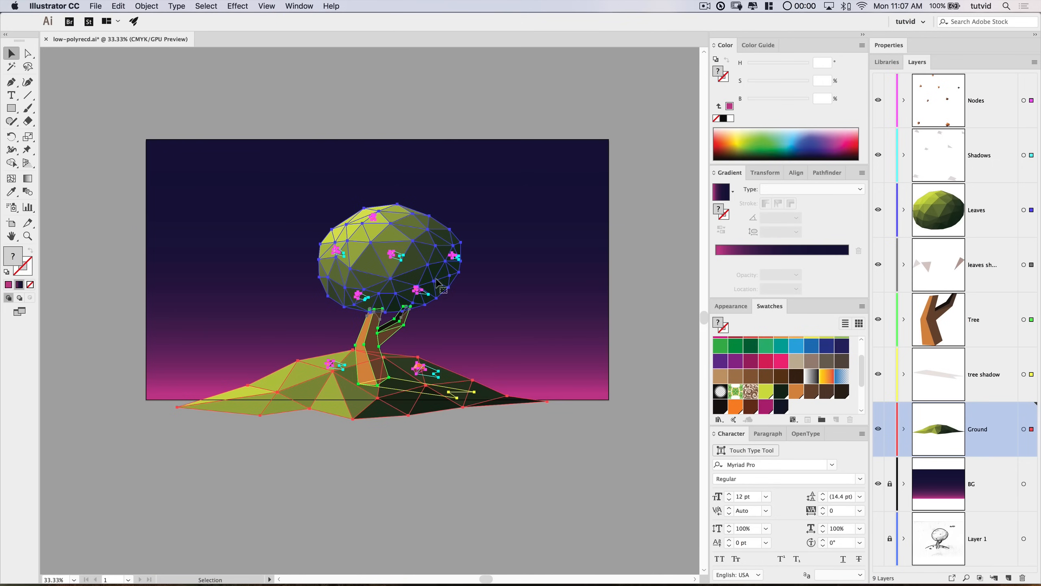
pyautogui.click(148, 6)
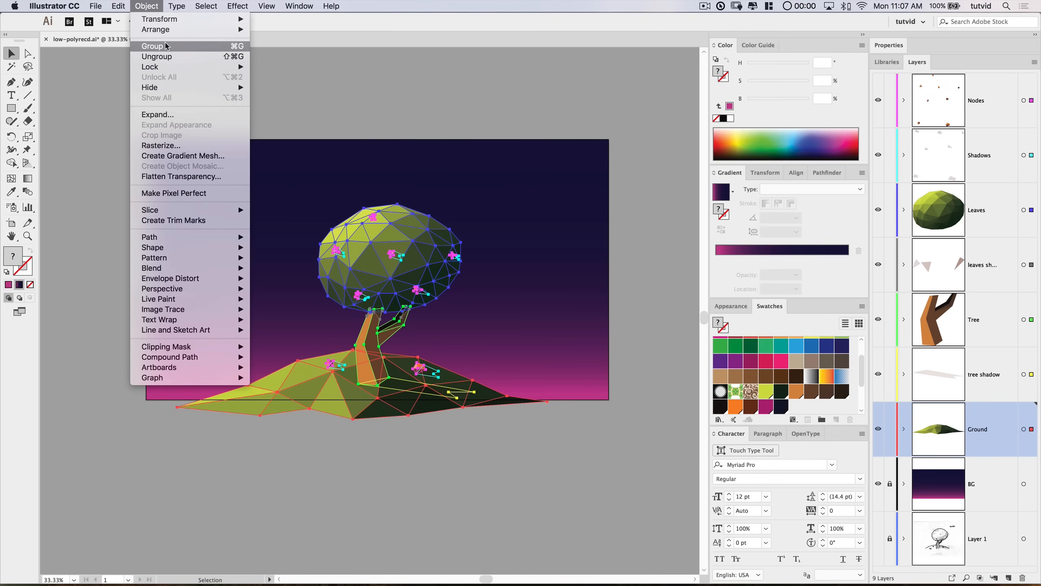
pyautogui.click(164, 41)
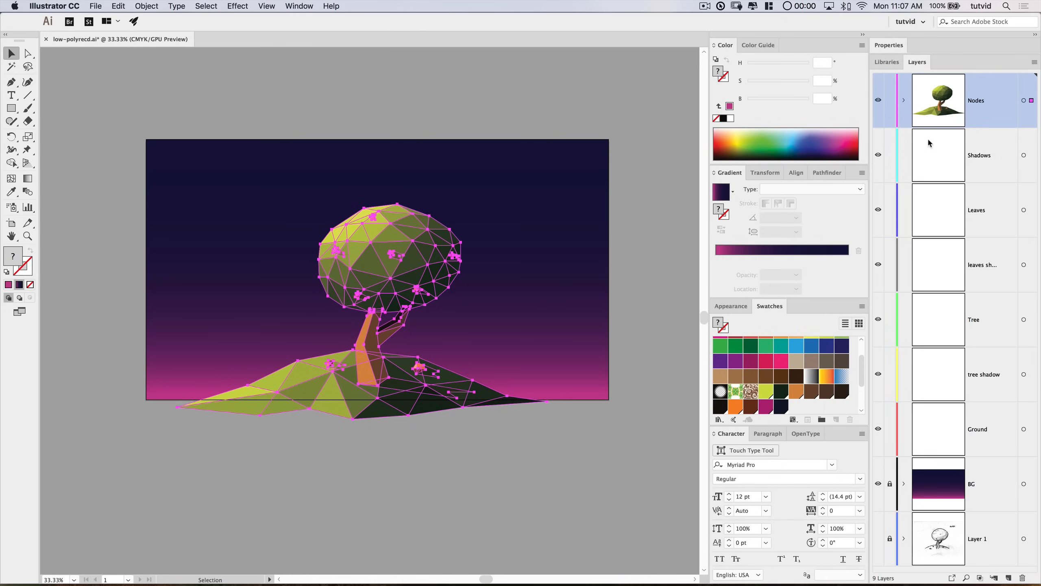
pyautogui.click(497, 94)
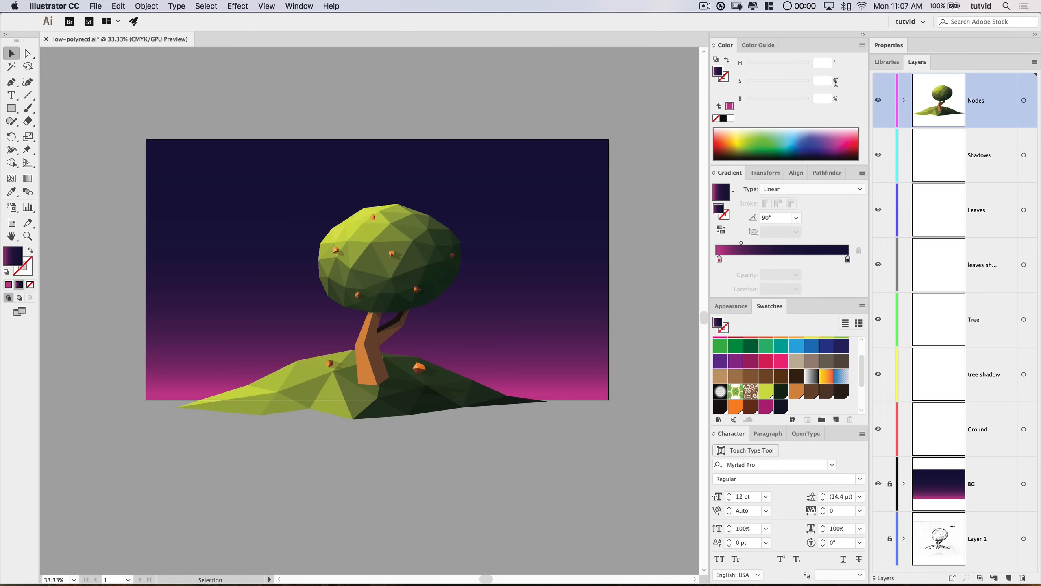
# Step: Target the Nodes layer holding the grouped artwork and add an opacity mask to it
pyautogui.click(1024, 103)
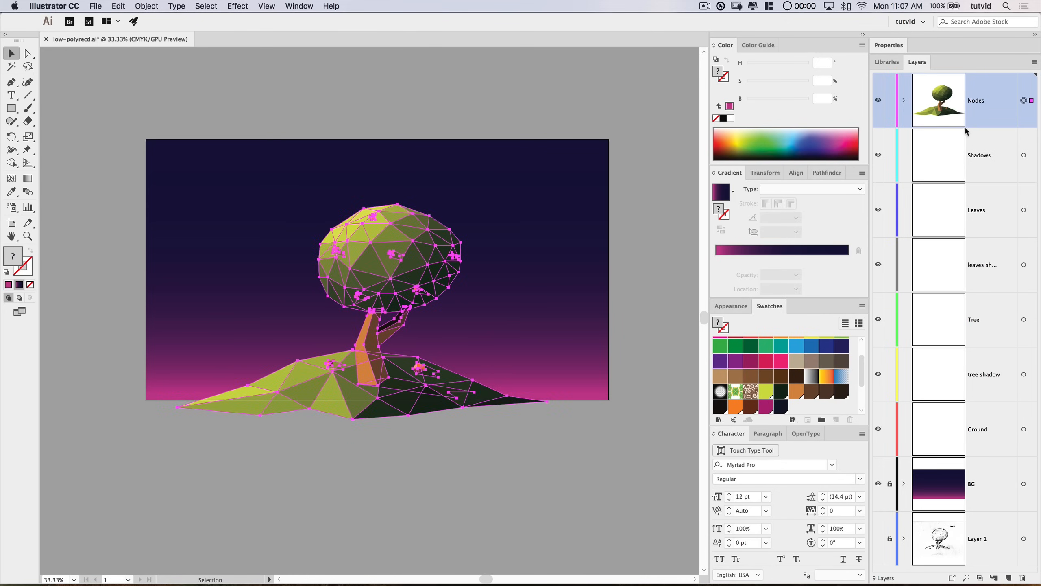
pyautogui.click(886, 48)
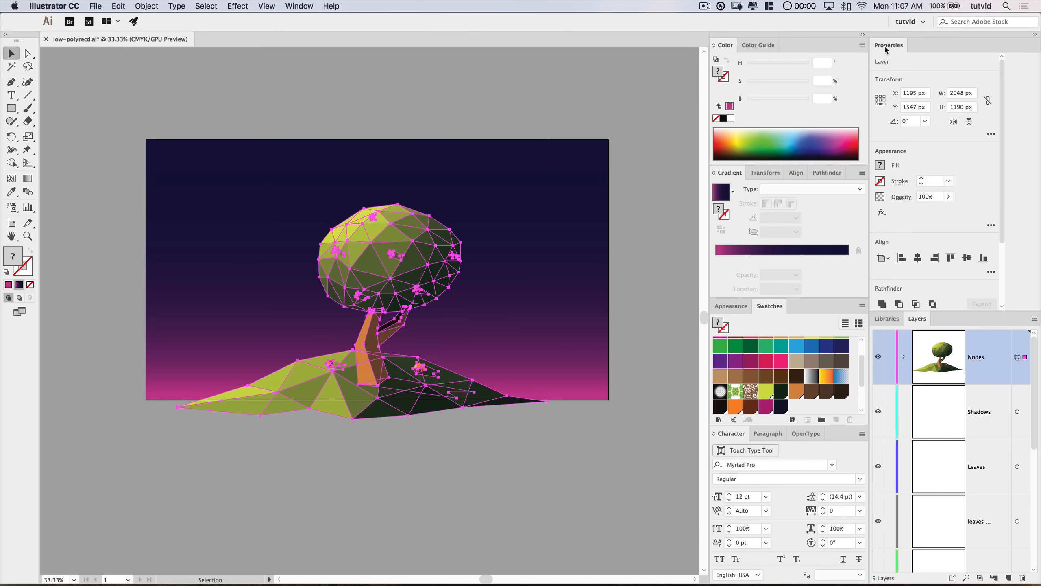
pyautogui.click(901, 197)
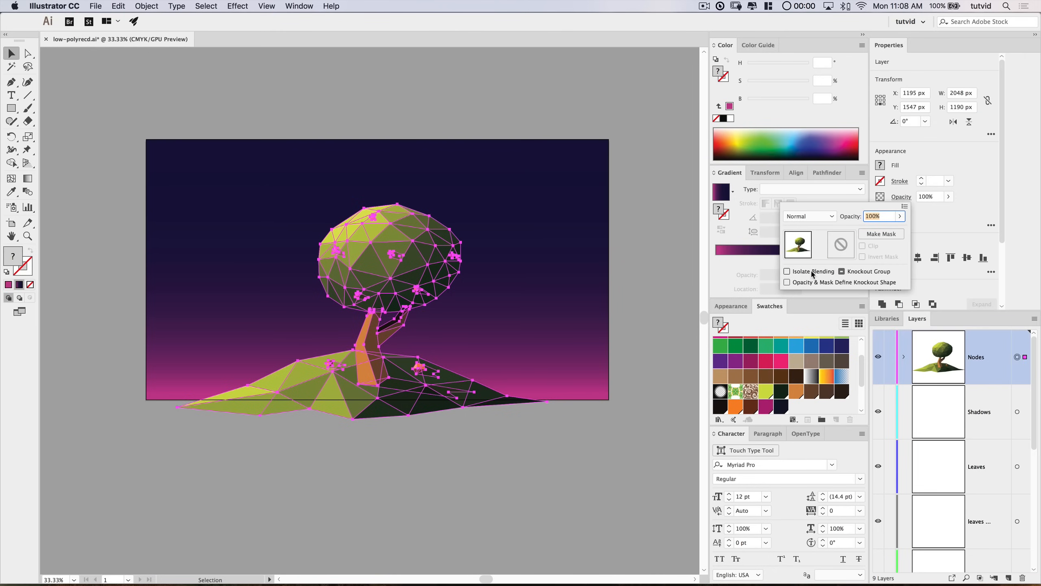
pyautogui.doubleClick(841, 245)
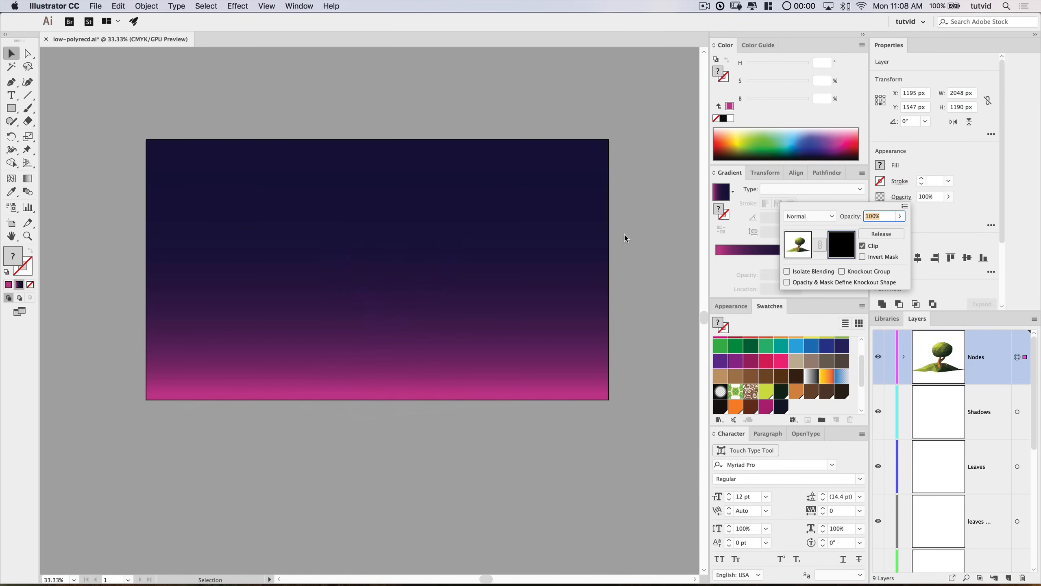
# Step: Paste the copied background rectangle in front inside the opacity mask and fill it with white, ffffff
pyautogui.click(119, 5)
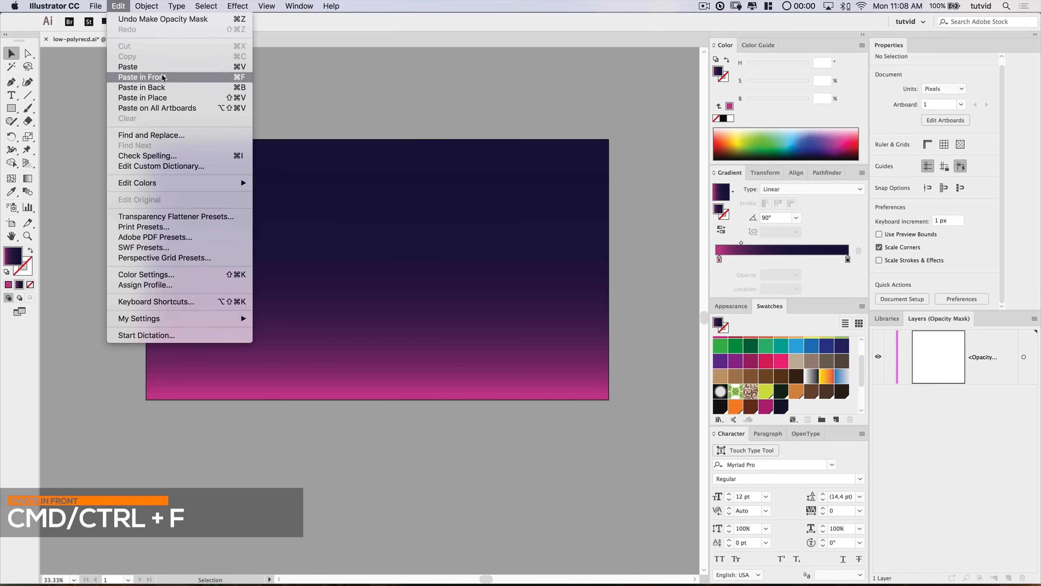
pyautogui.click(135, 78)
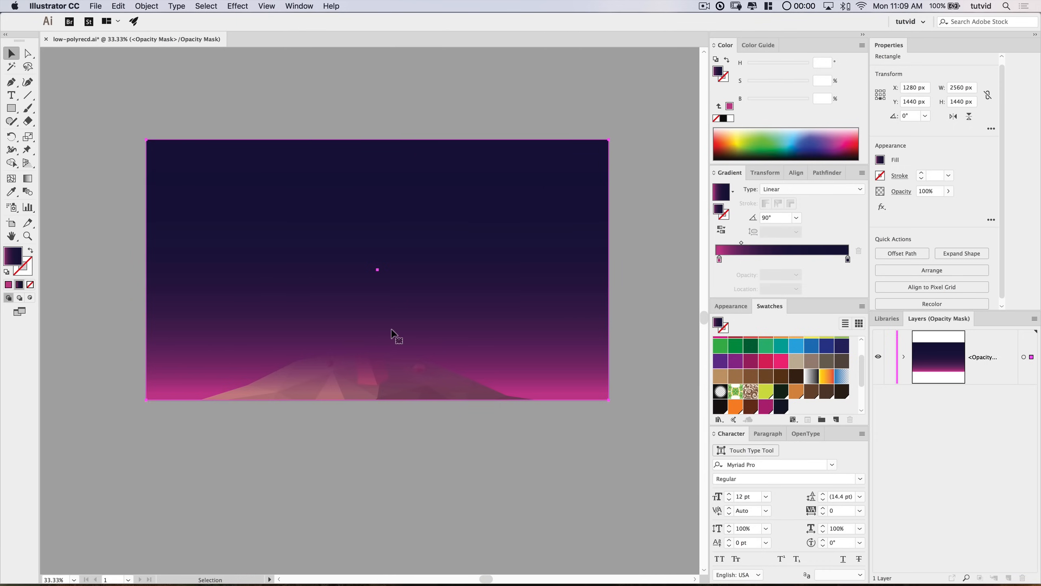
pyautogui.doubleClick(15, 259)
pyautogui.write('ffffff')
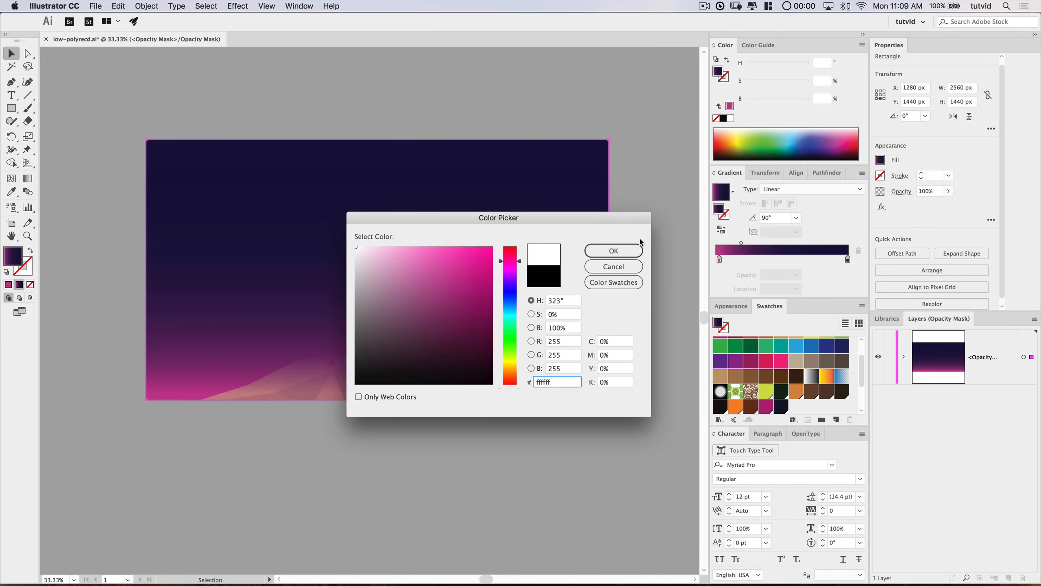
pyautogui.click(631, 249)
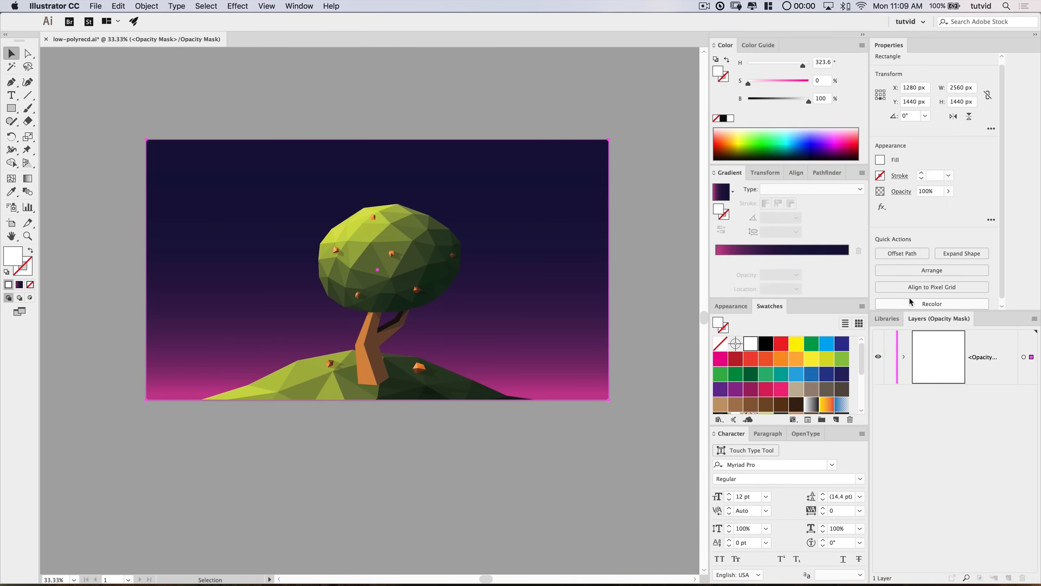
# Step: Leave opacity mask editing and return to the tree and ground artwork
pyautogui.click(901, 194)
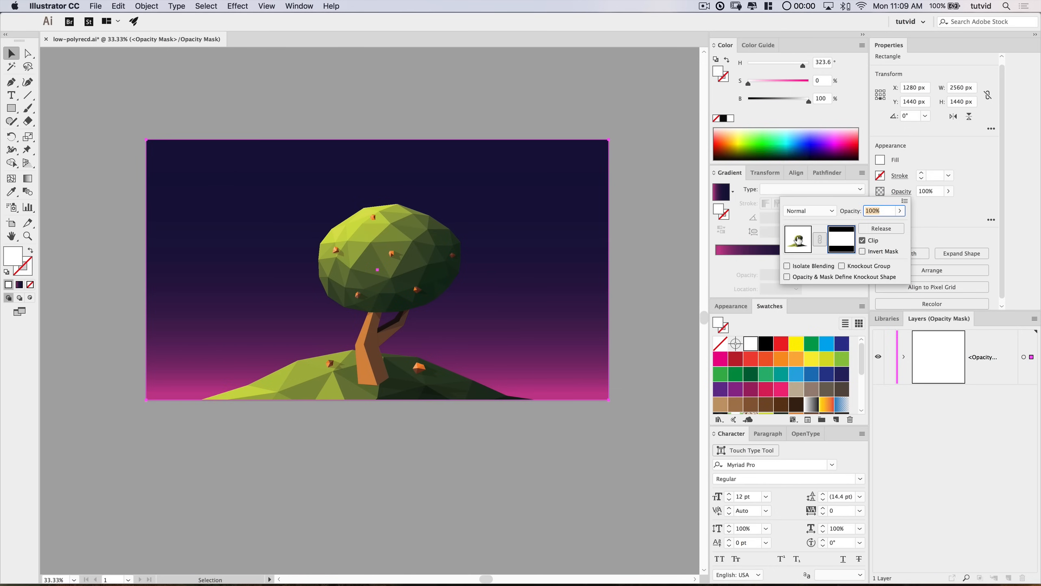
pyautogui.click(798, 239)
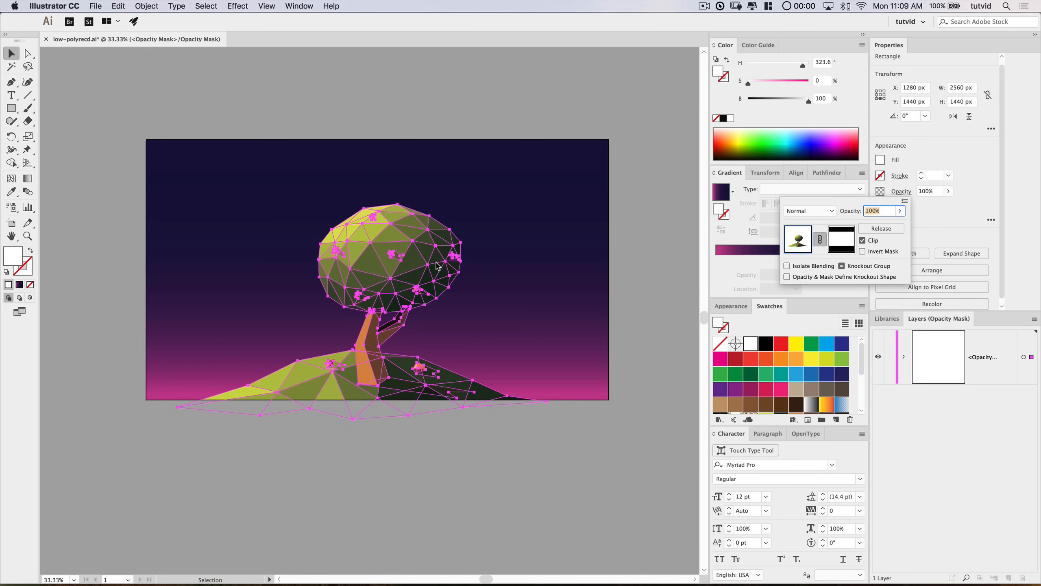
pyautogui.click(958, 212)
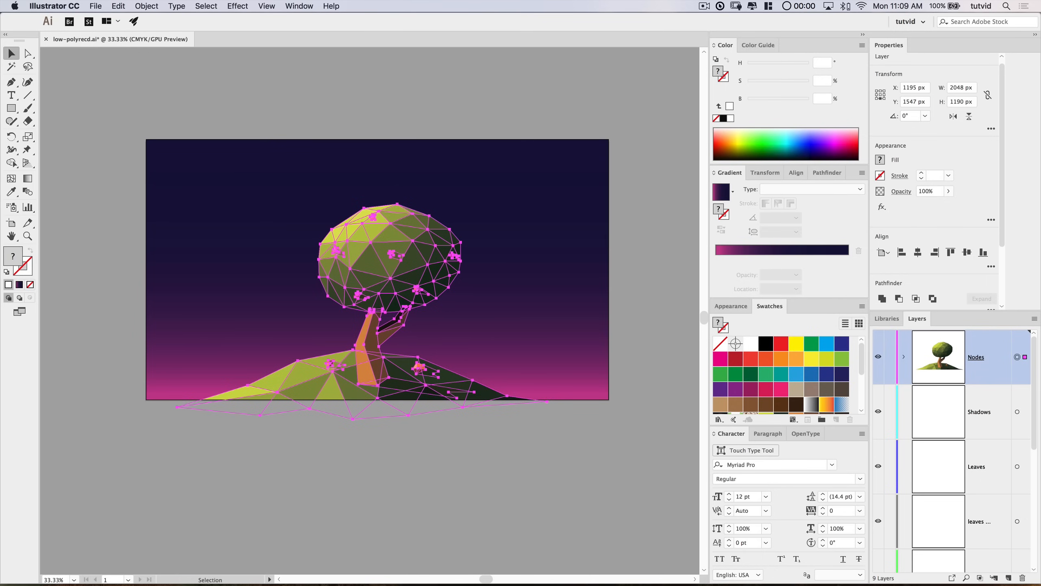
# Step: Inspect the artwork and its opacity mask in the floating Transparency panel and close the panel
pyautogui.press('shift+super+F10')
pyautogui.moveTo(566, 255); pyautogui.dragTo(606, 158)
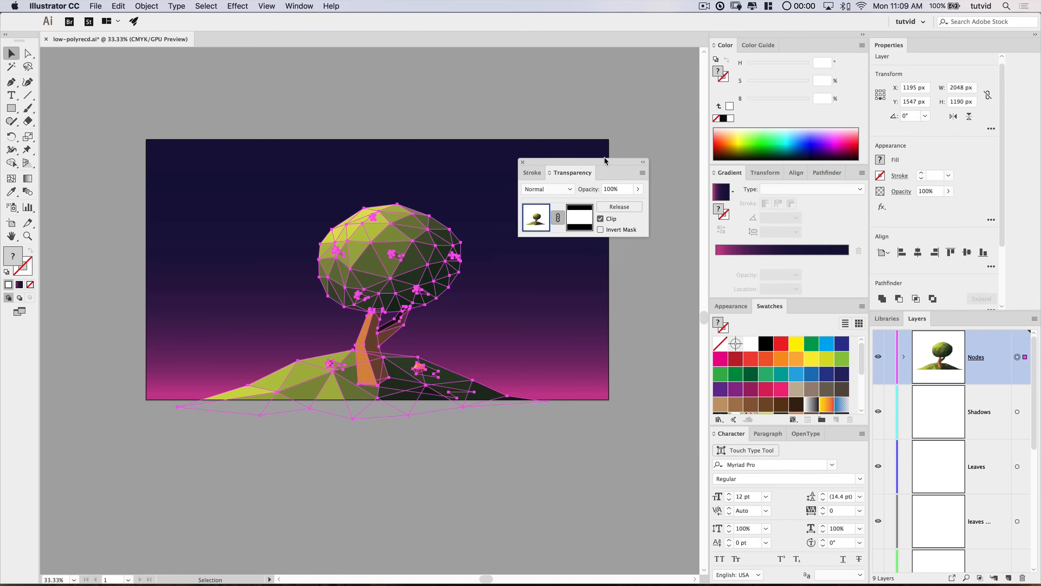
pyautogui.click(523, 162)
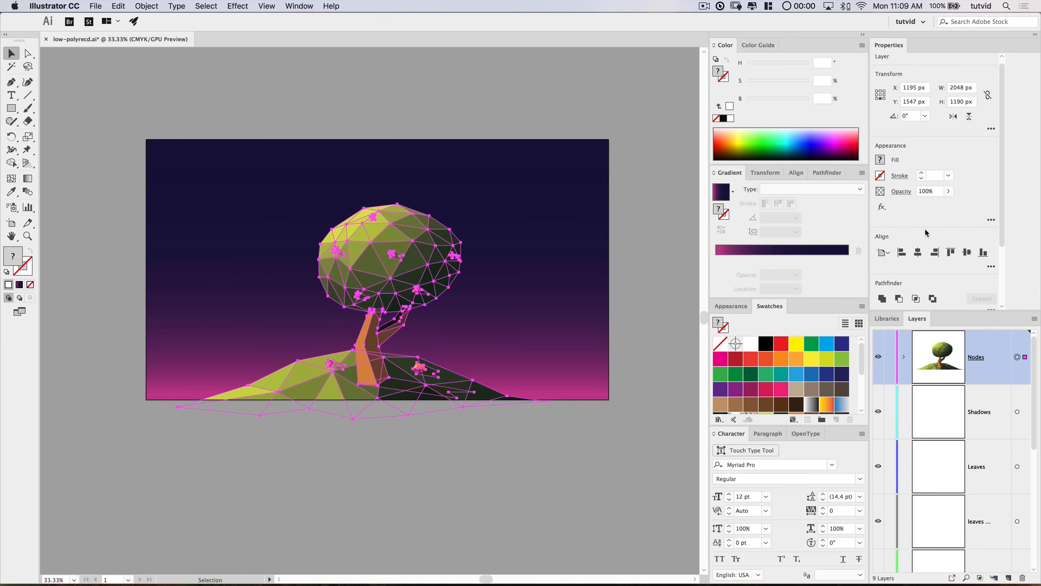
pyautogui.click(971, 418)
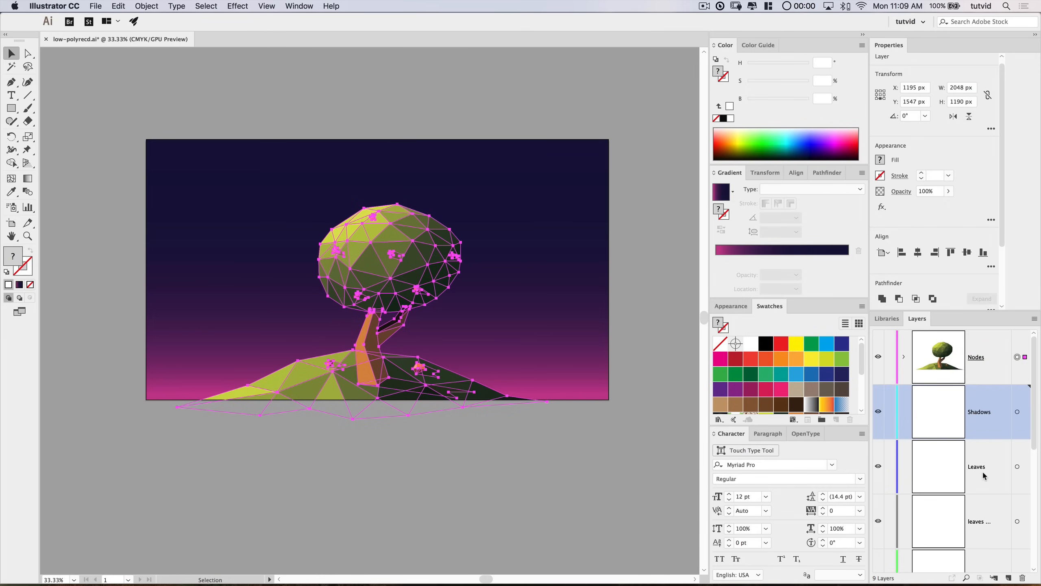
pyautogui.scroll(-10, 984, 472)
pyautogui.scroll(10, 972, 421)
pyautogui.click(949, 367)
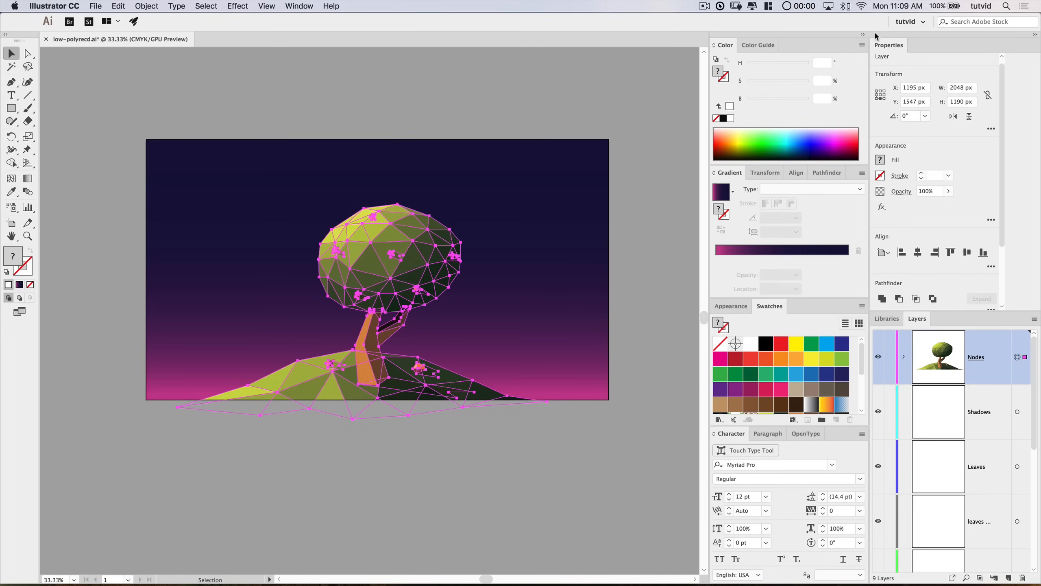
# Step: Collapse the middle panel dock, deselect the artwork and view the whole illustration at 50% zoom
pyautogui.click(862, 34)
pyautogui.click(709, 209)
pyautogui.moveTo(446, 241); pyautogui.dragTo(521, 319)
pyautogui.press('super+equal')
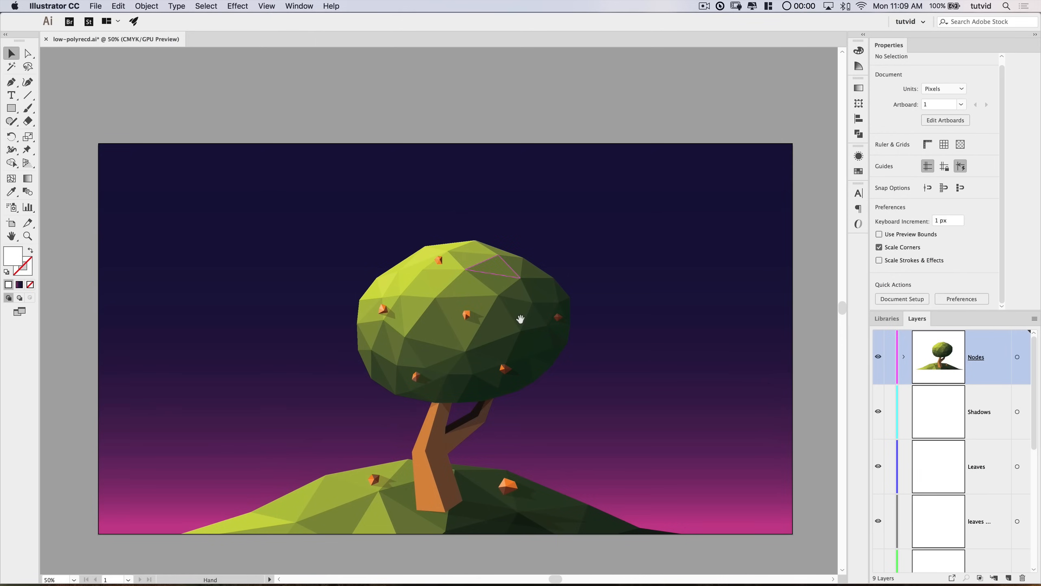
pyautogui.moveTo(590, 368); pyautogui.dragTo(584, 324)
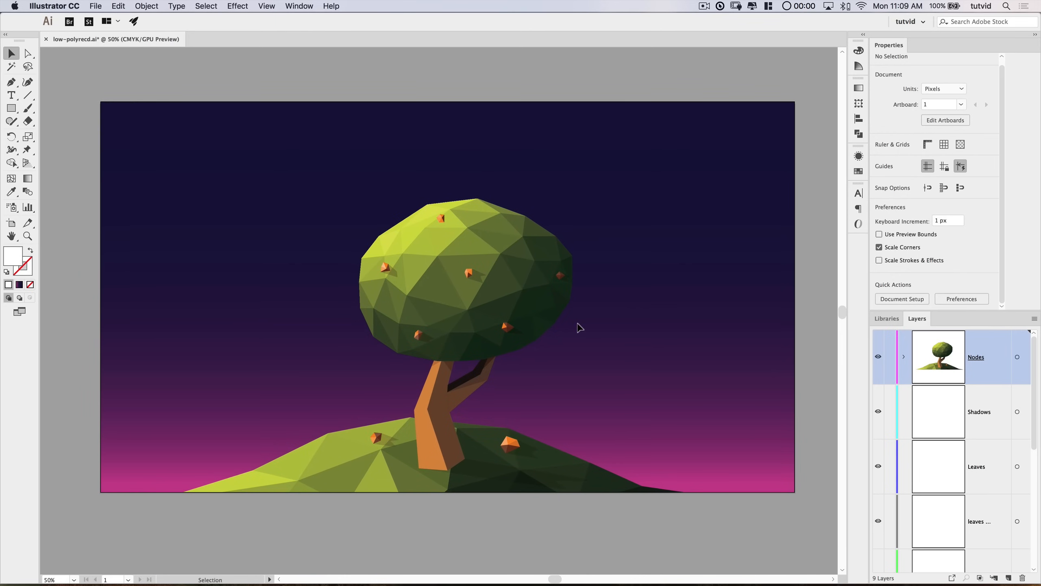